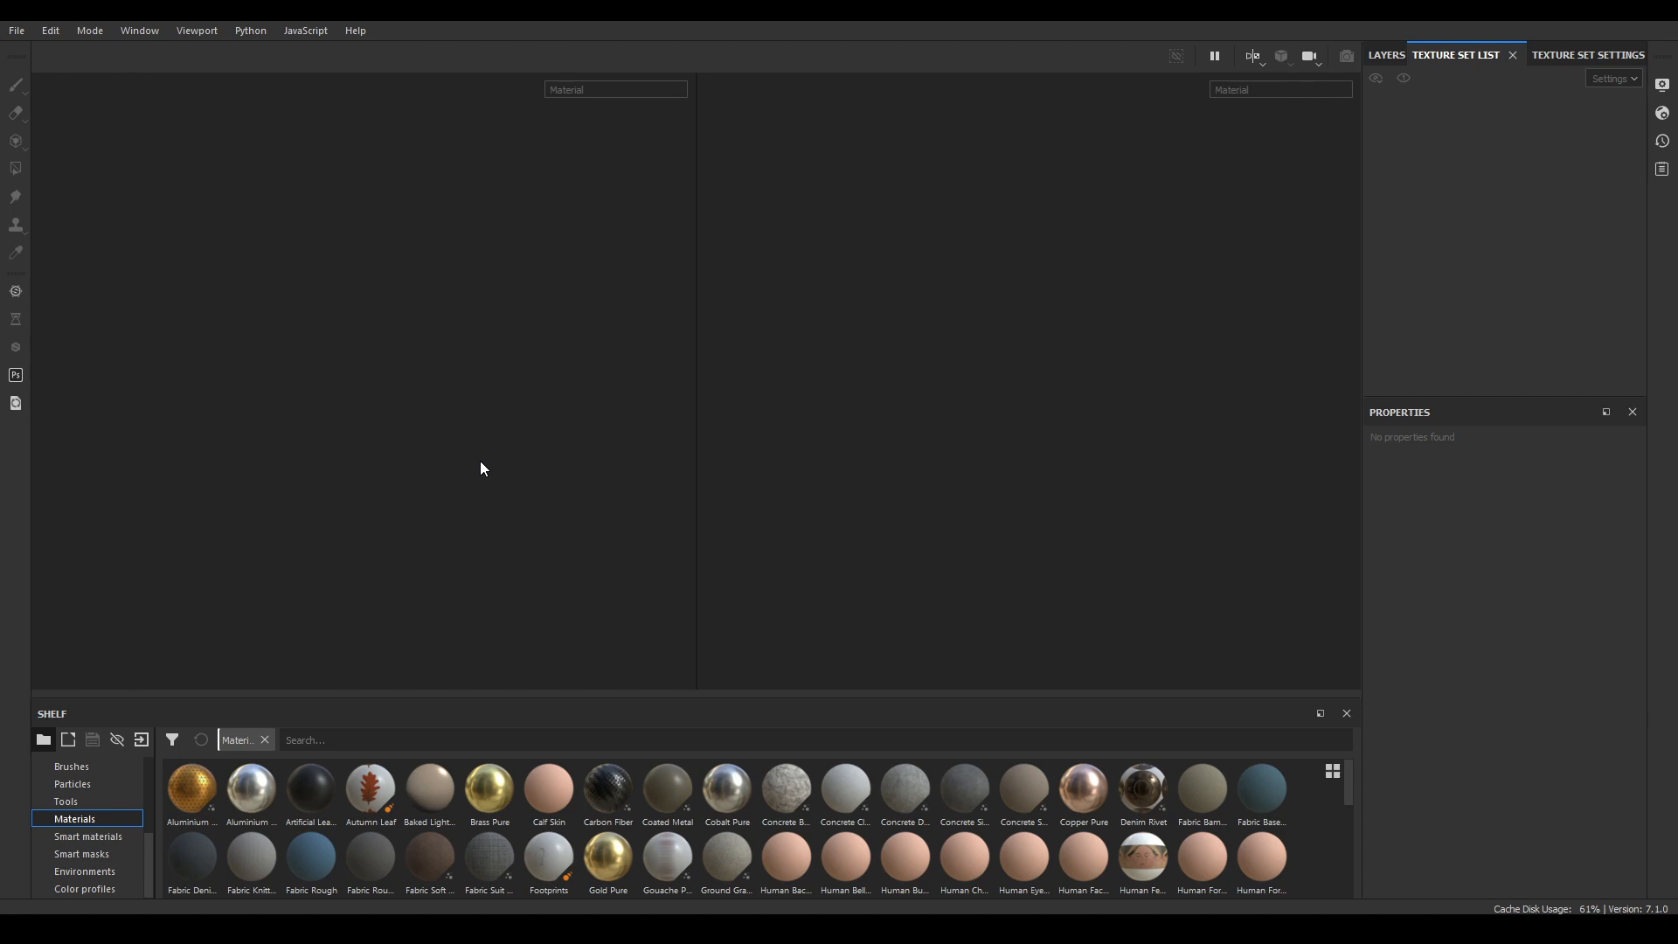
- Create a new project from Medieval Environment.obj with a document resolution of 4096
key("ctrl+n")
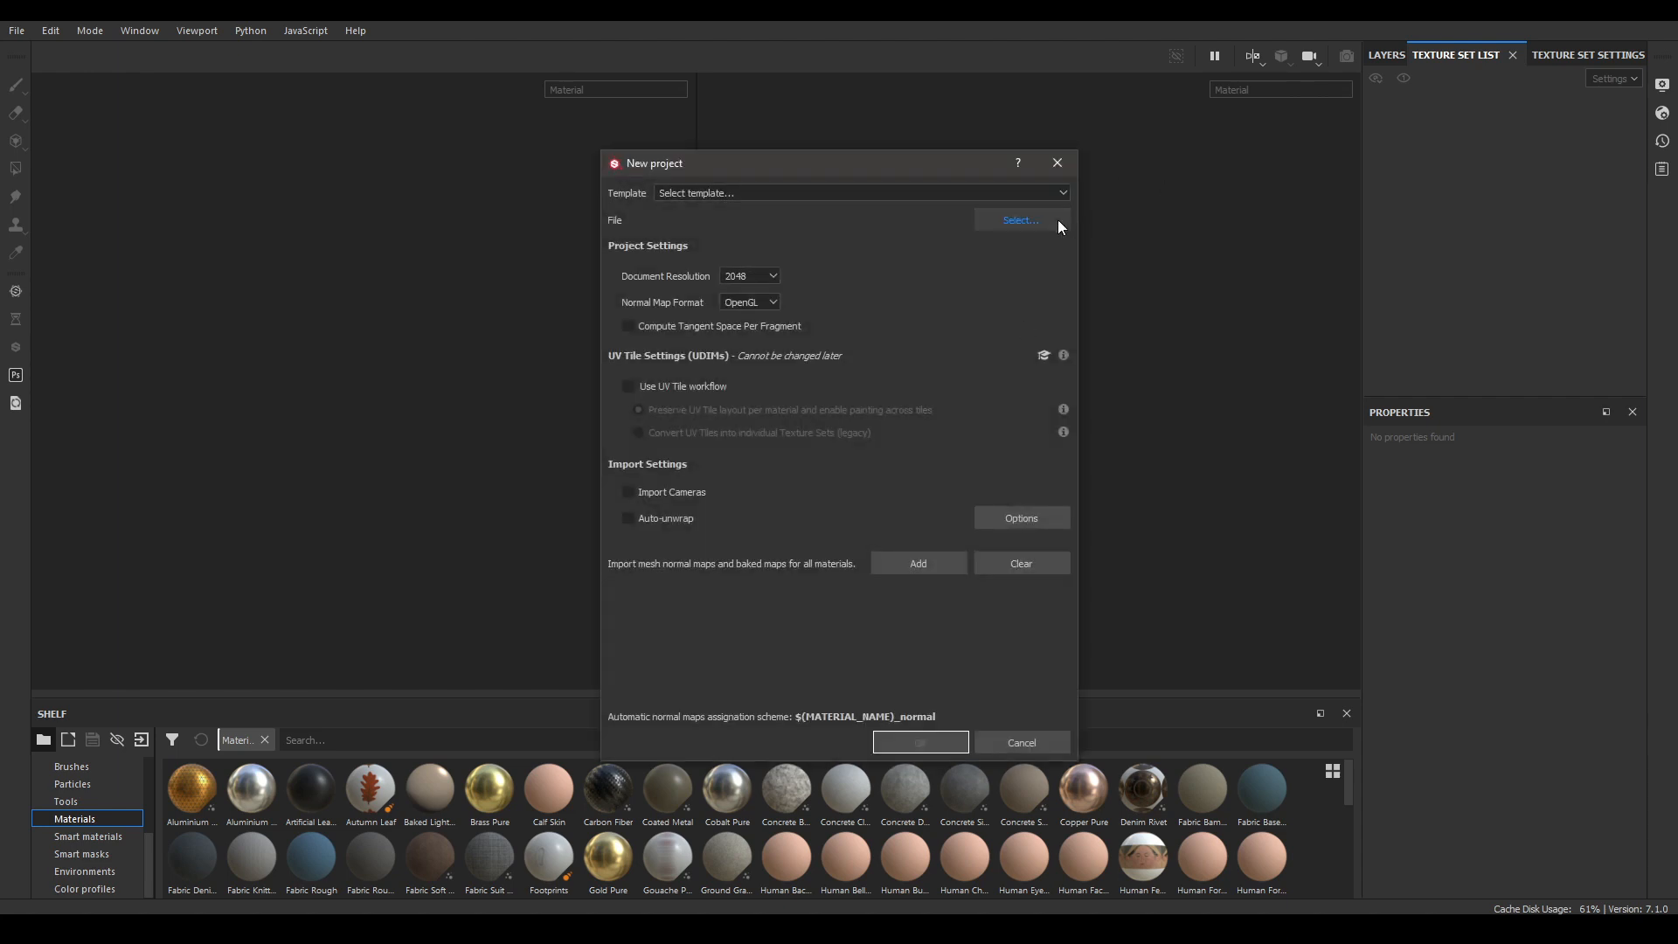
left_click(1020, 220)
double_click(841, 338)
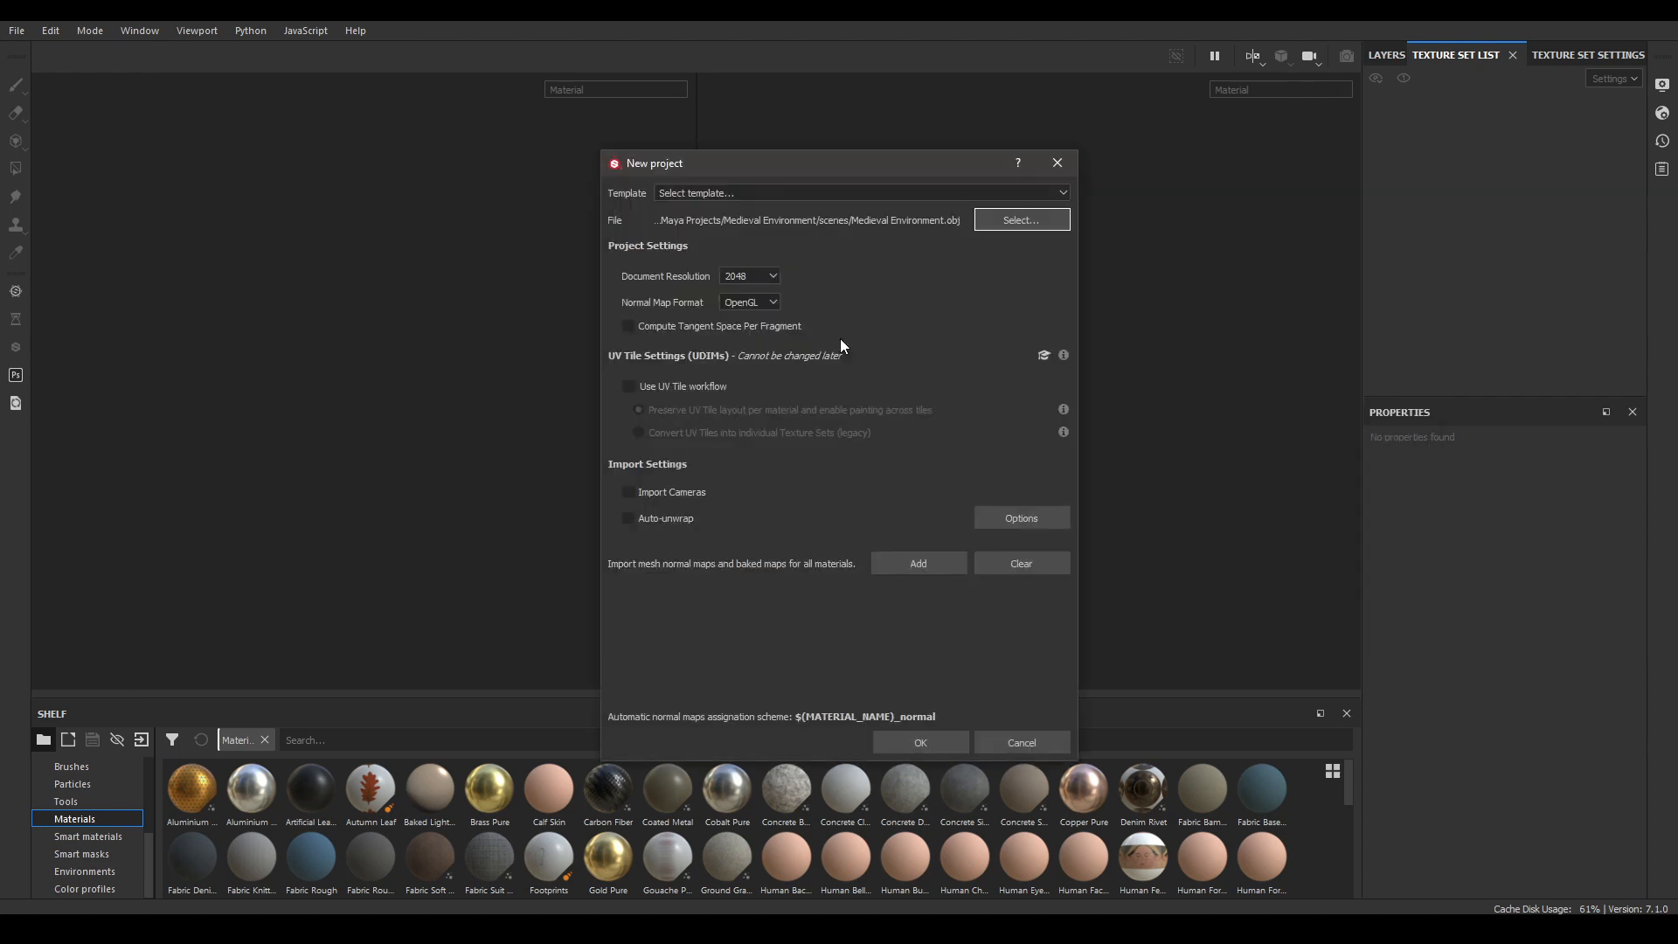
left_click(772, 276)
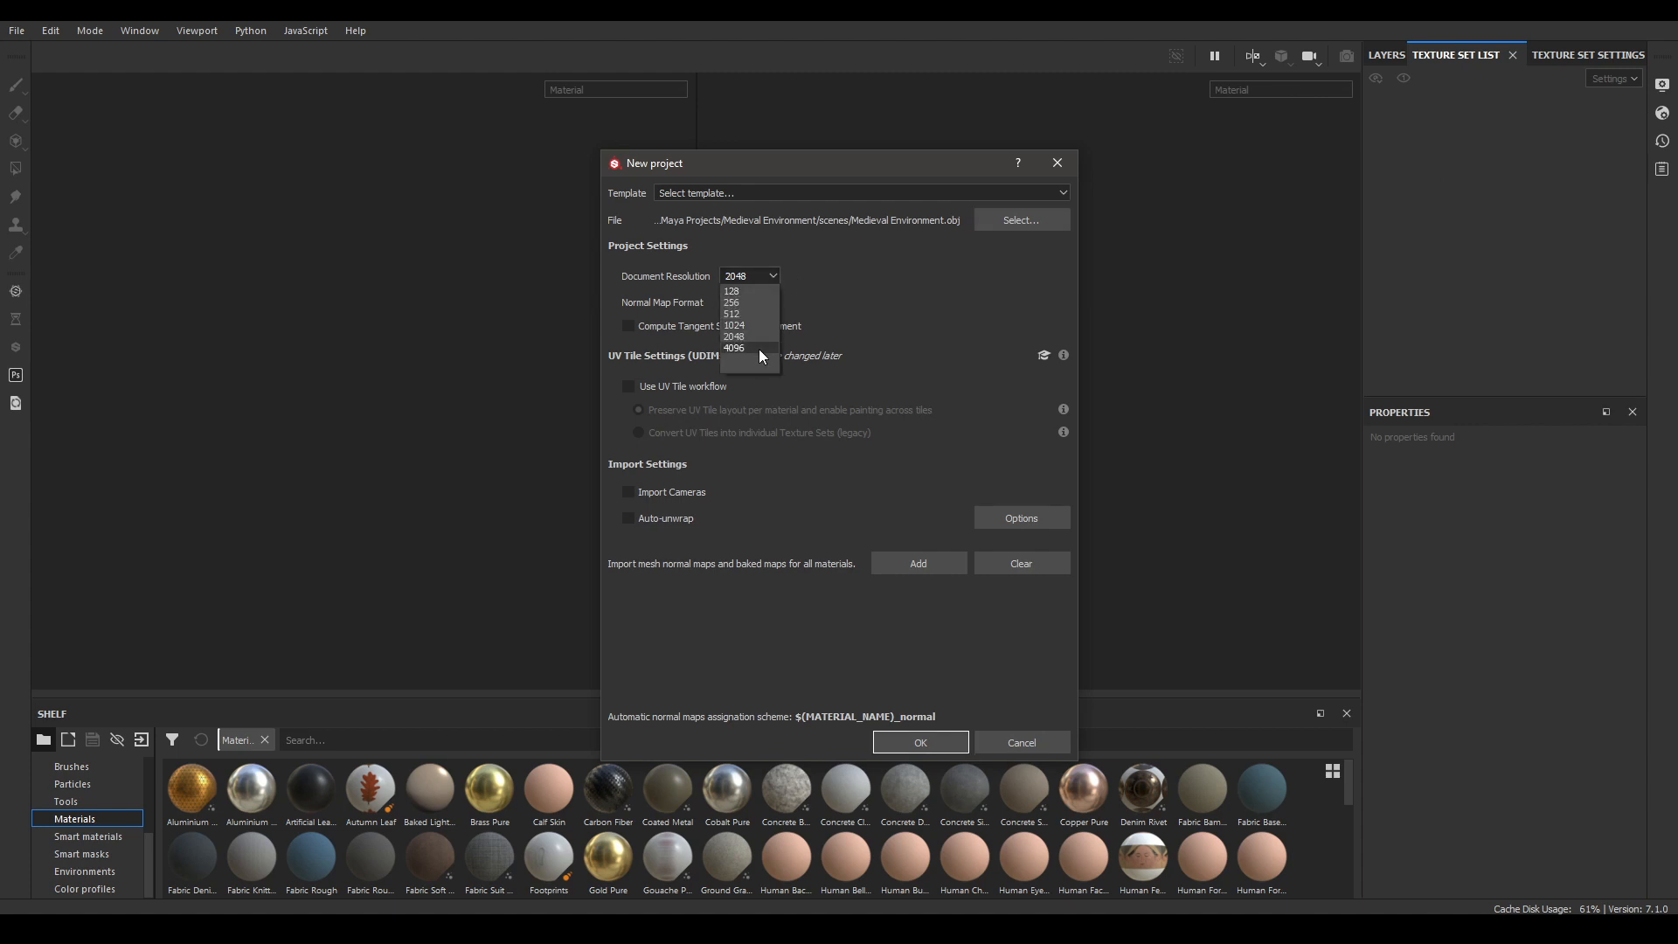
left_click(776, 276)
left_click(774, 276)
left_click(752, 367)
left_click(920, 742)
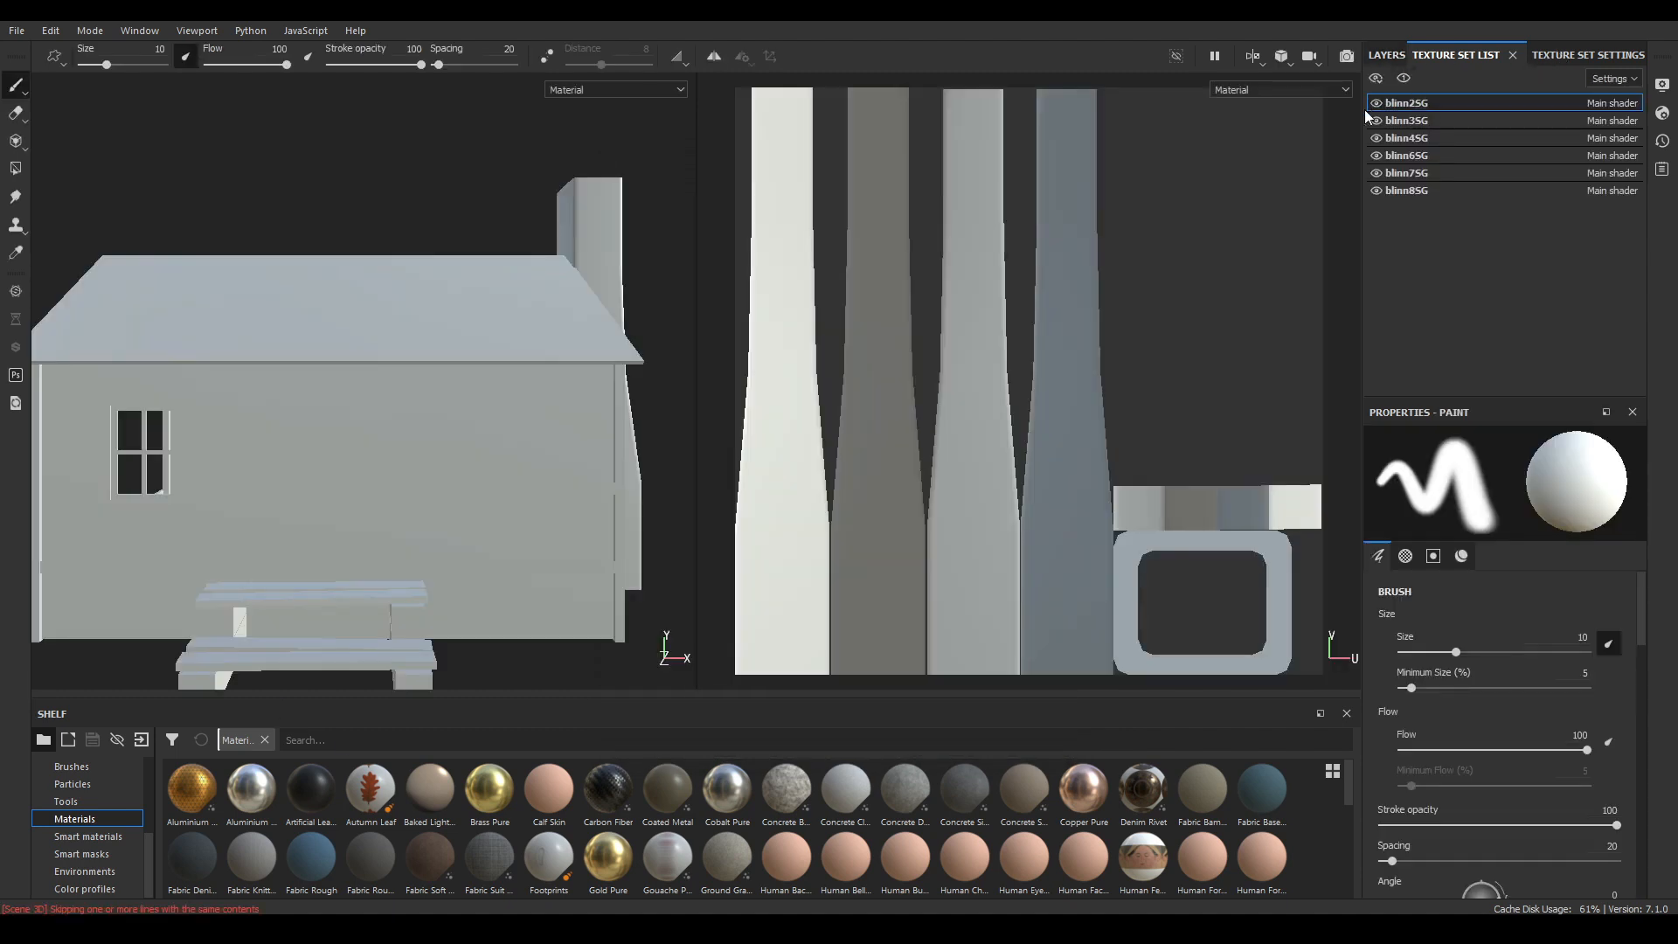
- Rename the texture sets, in list order, as Chimney, Roof, Walls, Woods, Stone and Door
left_click_drag(612, 340, 490, 370, "alt")
middle_click_drag(428, 409, 373, 384, "alt")
right_click_drag(373, 384, 457, 502, "alt")
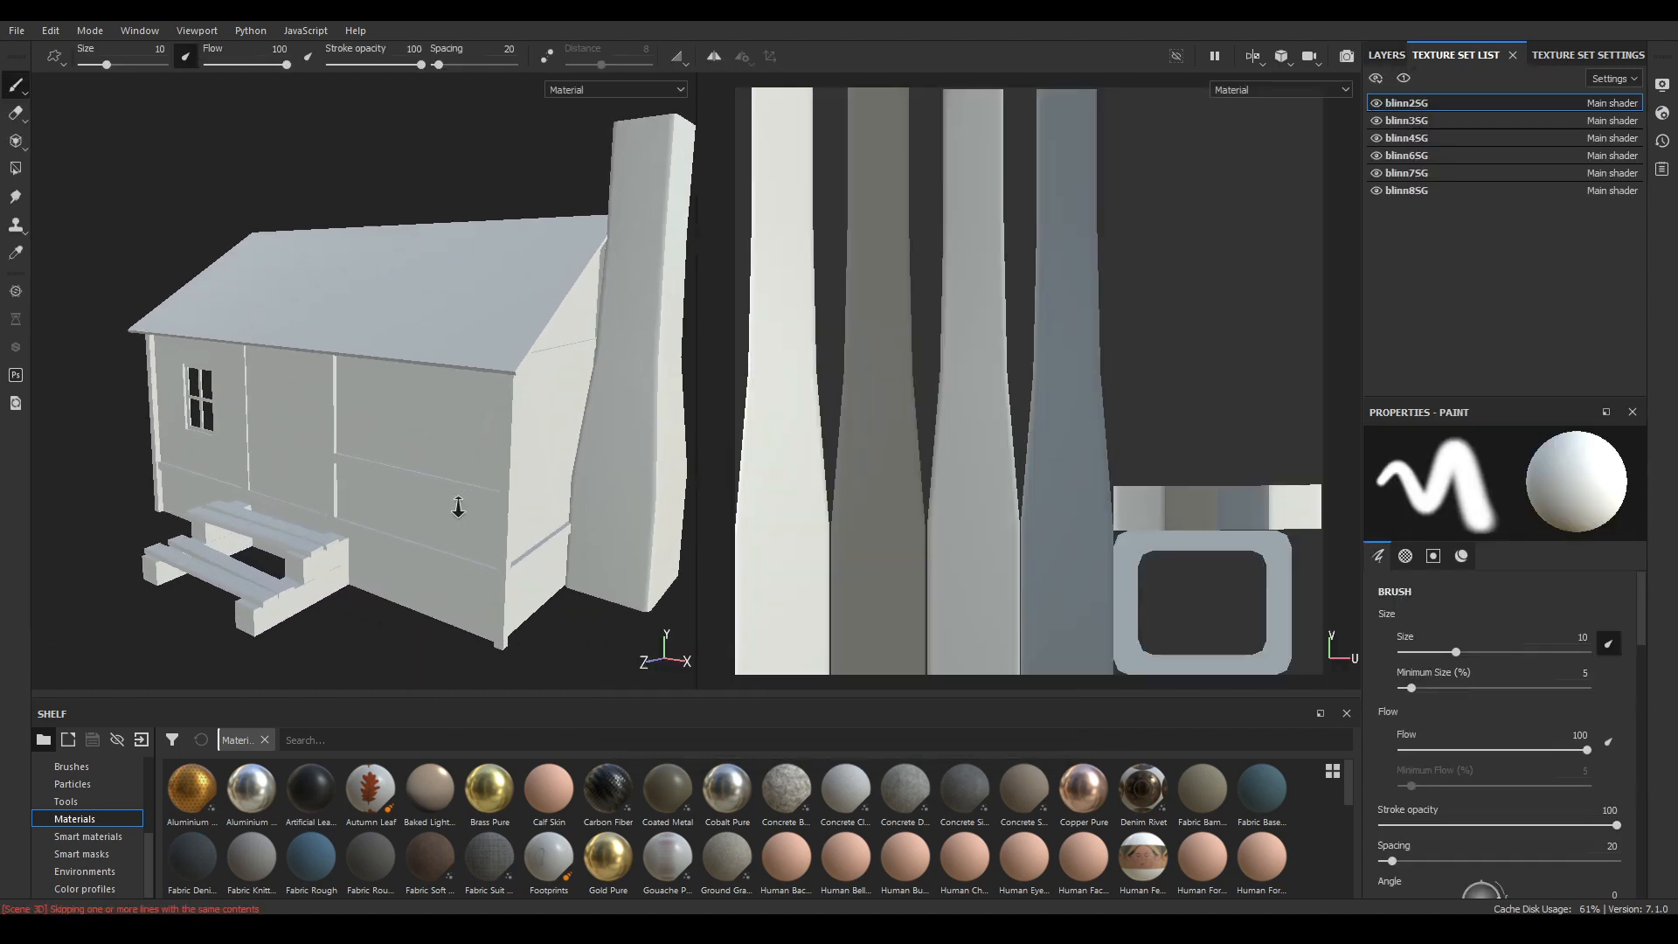
left_click(1427, 190)
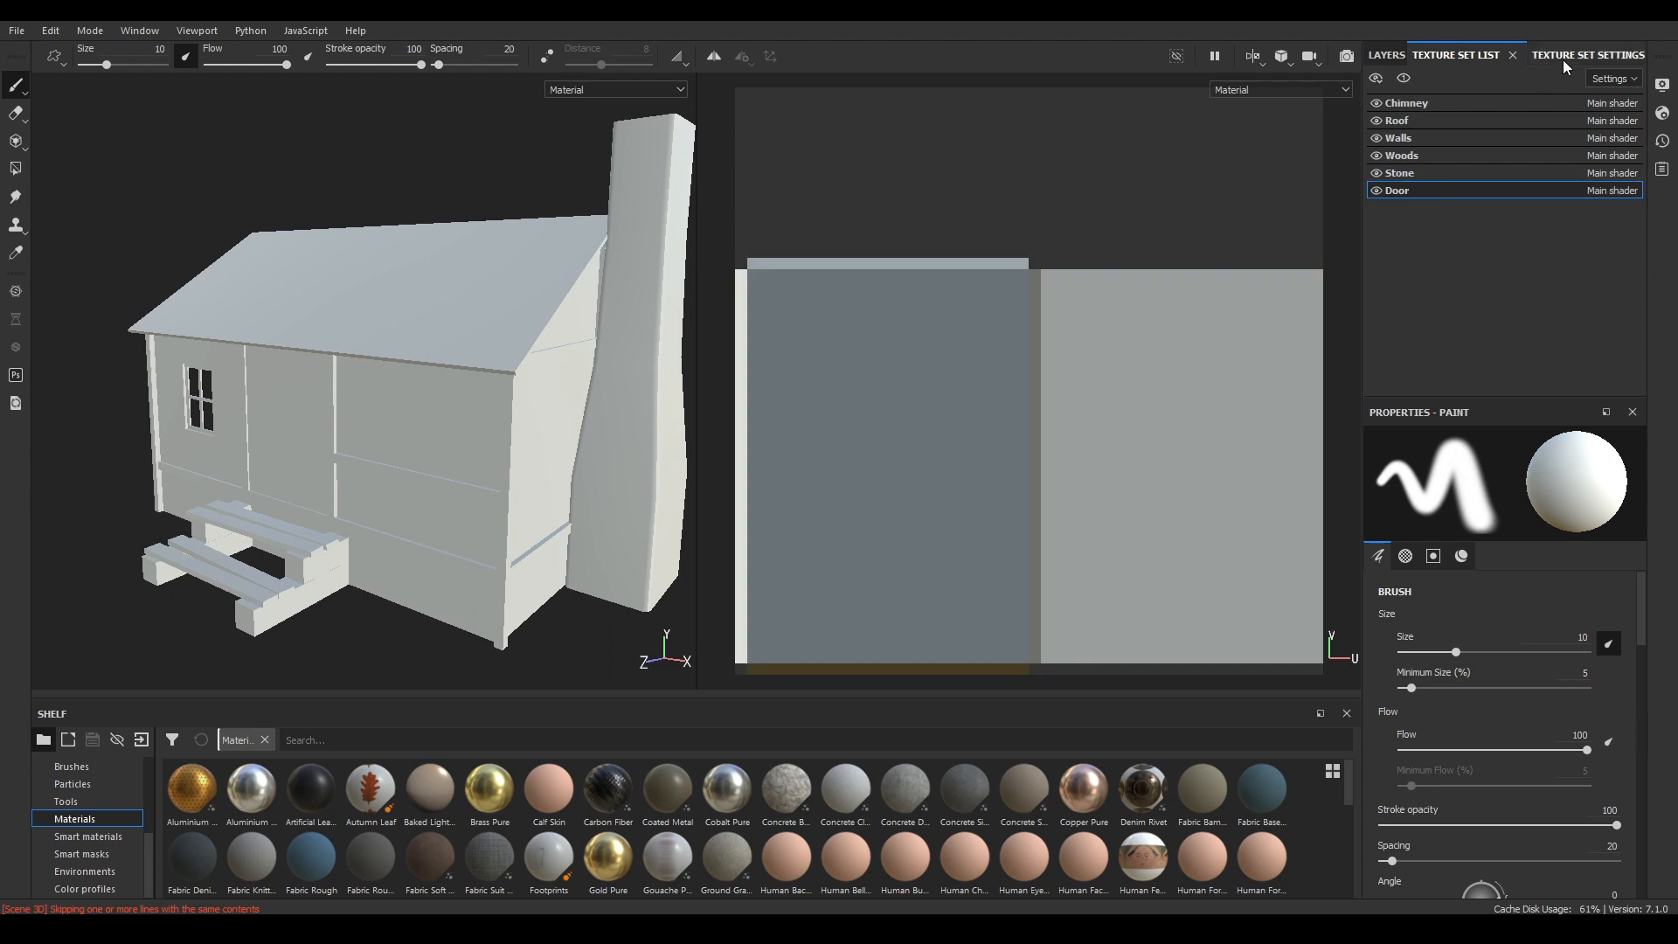
- Add an ambient occlusion channel to the Door texture set
left_click(1562, 58)
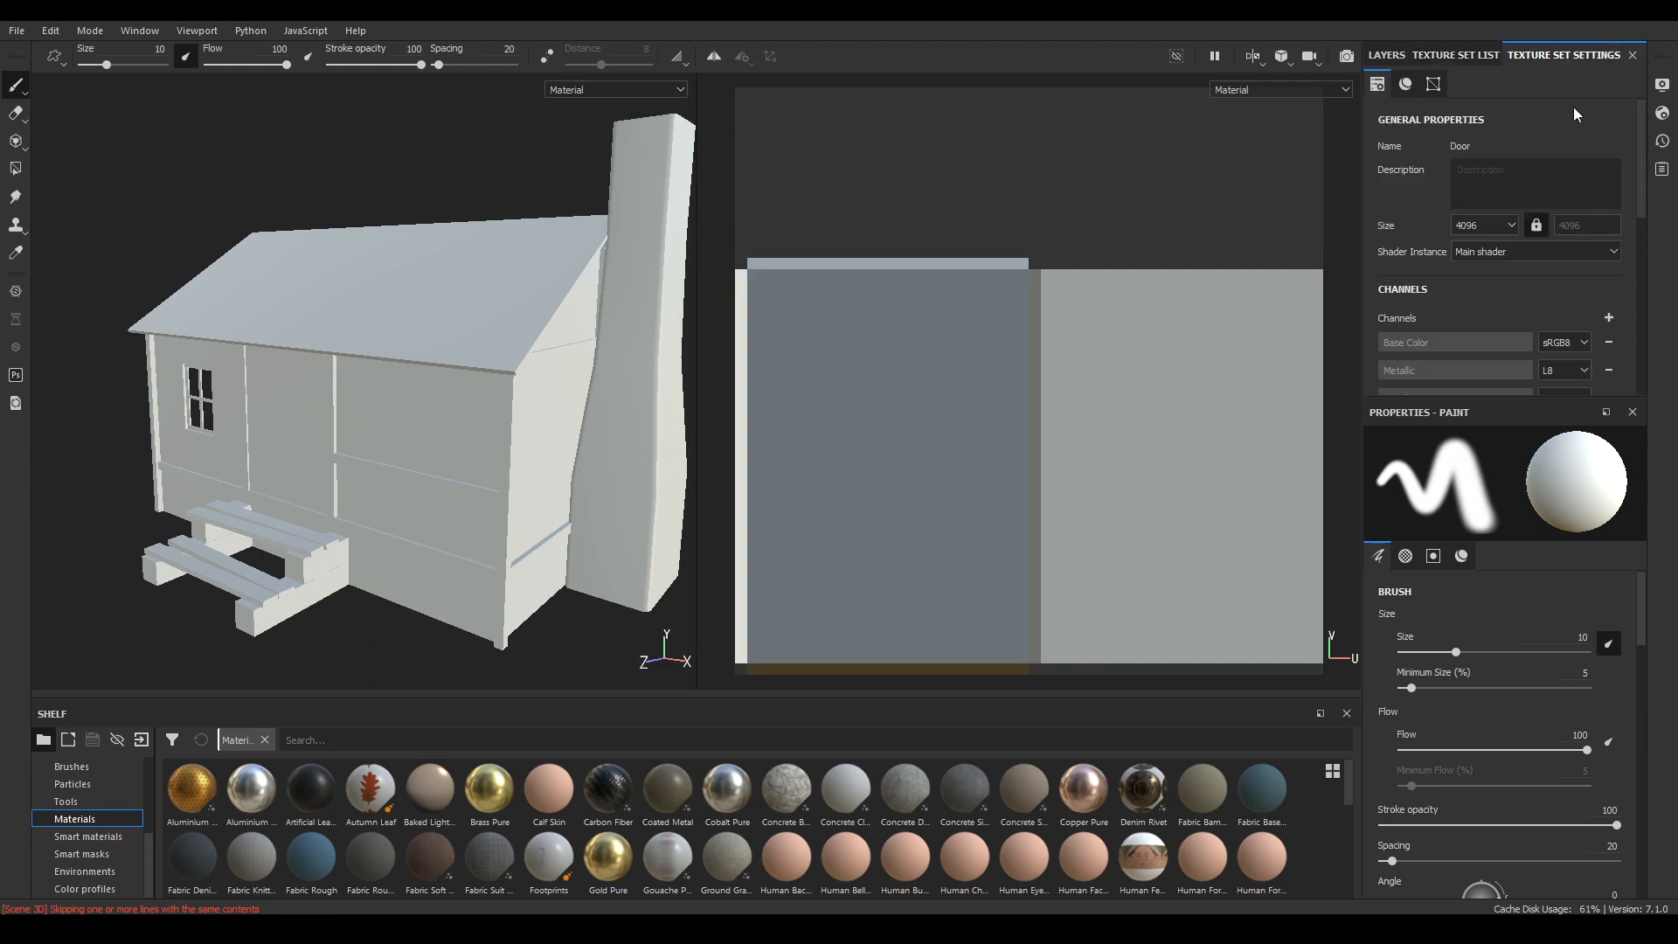
scroll(1573, 107, "down", 1)
left_click(1607, 230)
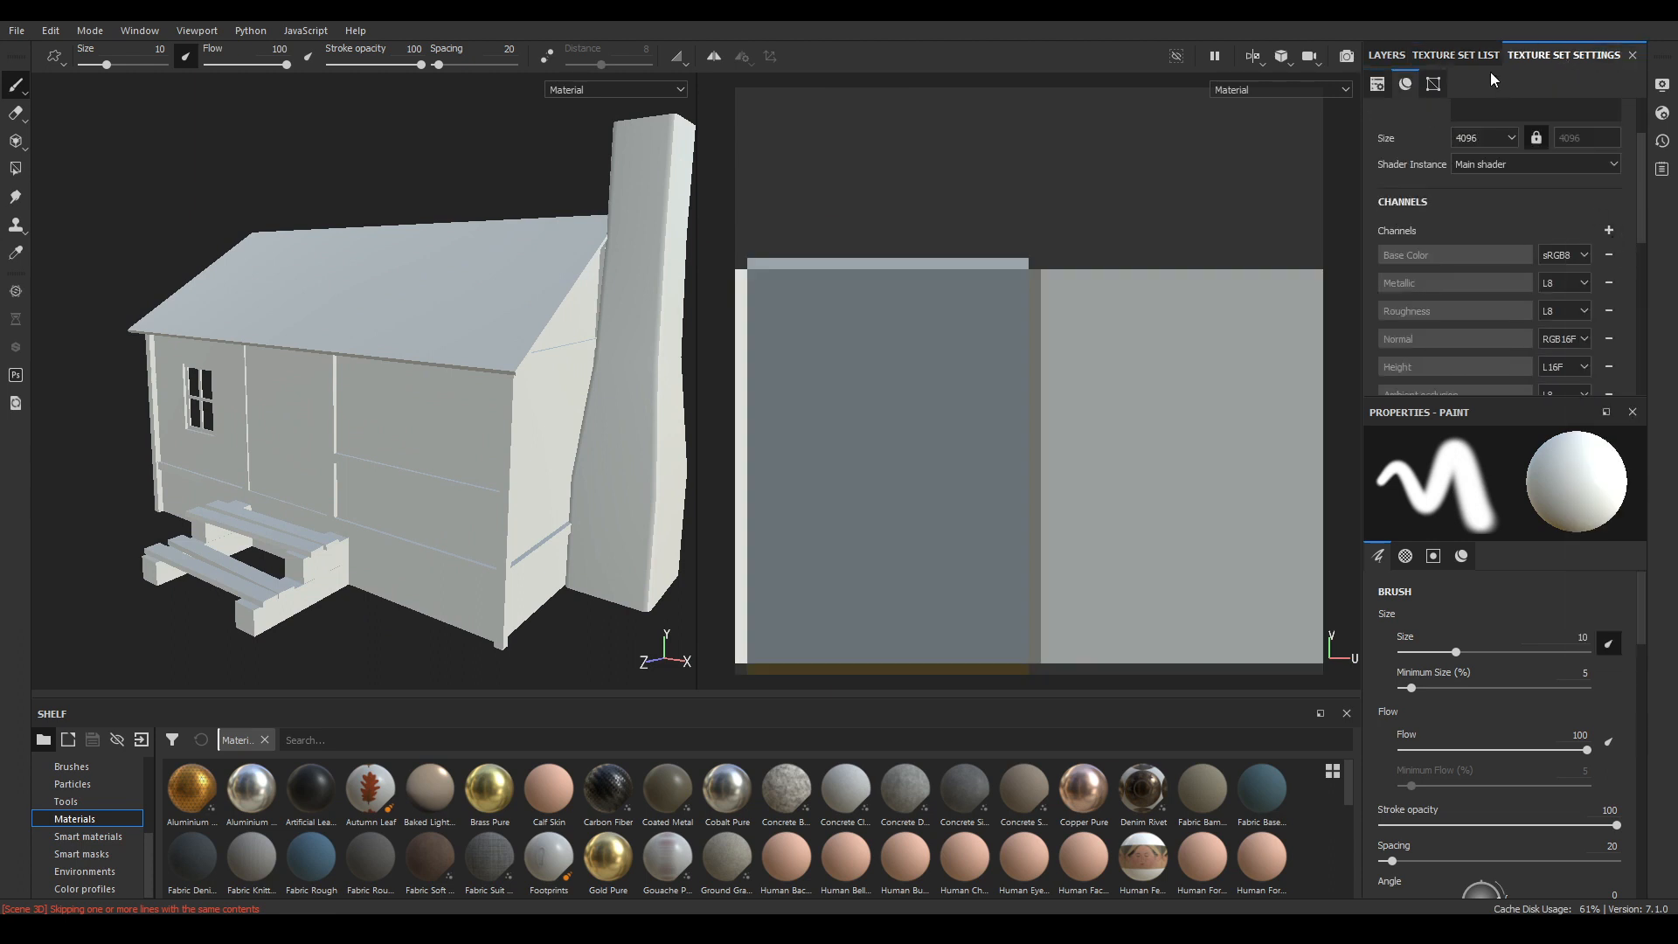
- Add an ambient occlusion channel to the Chimney texture set
left_click(1455, 54)
left_click(1420, 102)
left_click(1564, 55)
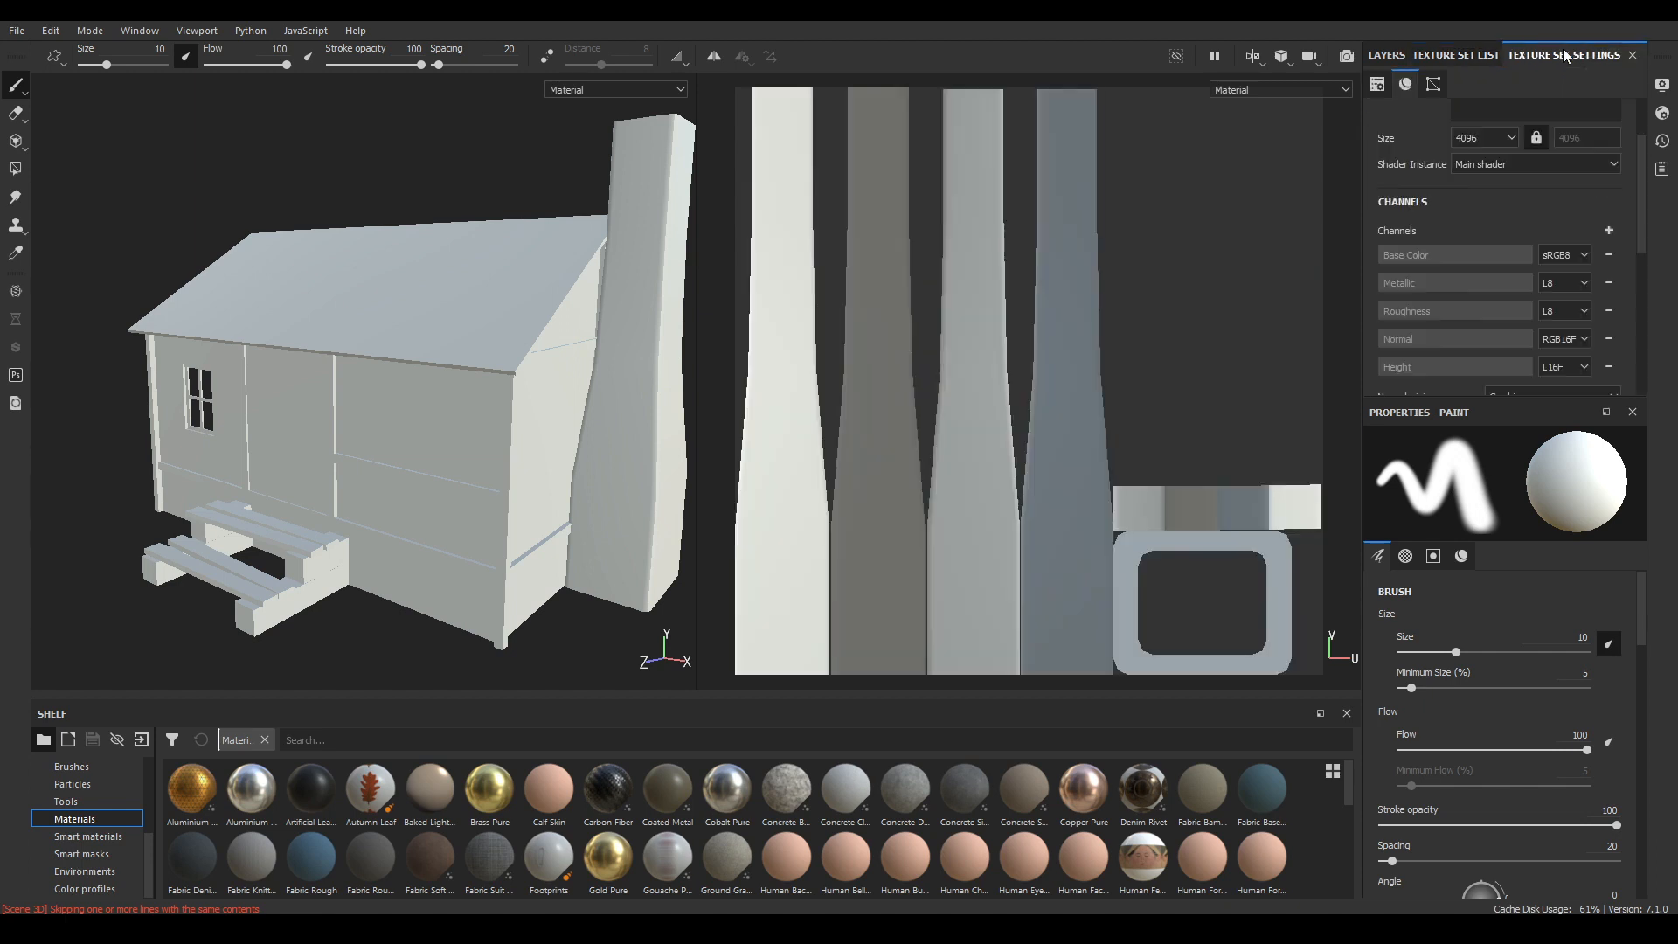
left_click(1611, 232)
left_click(1606, 257)
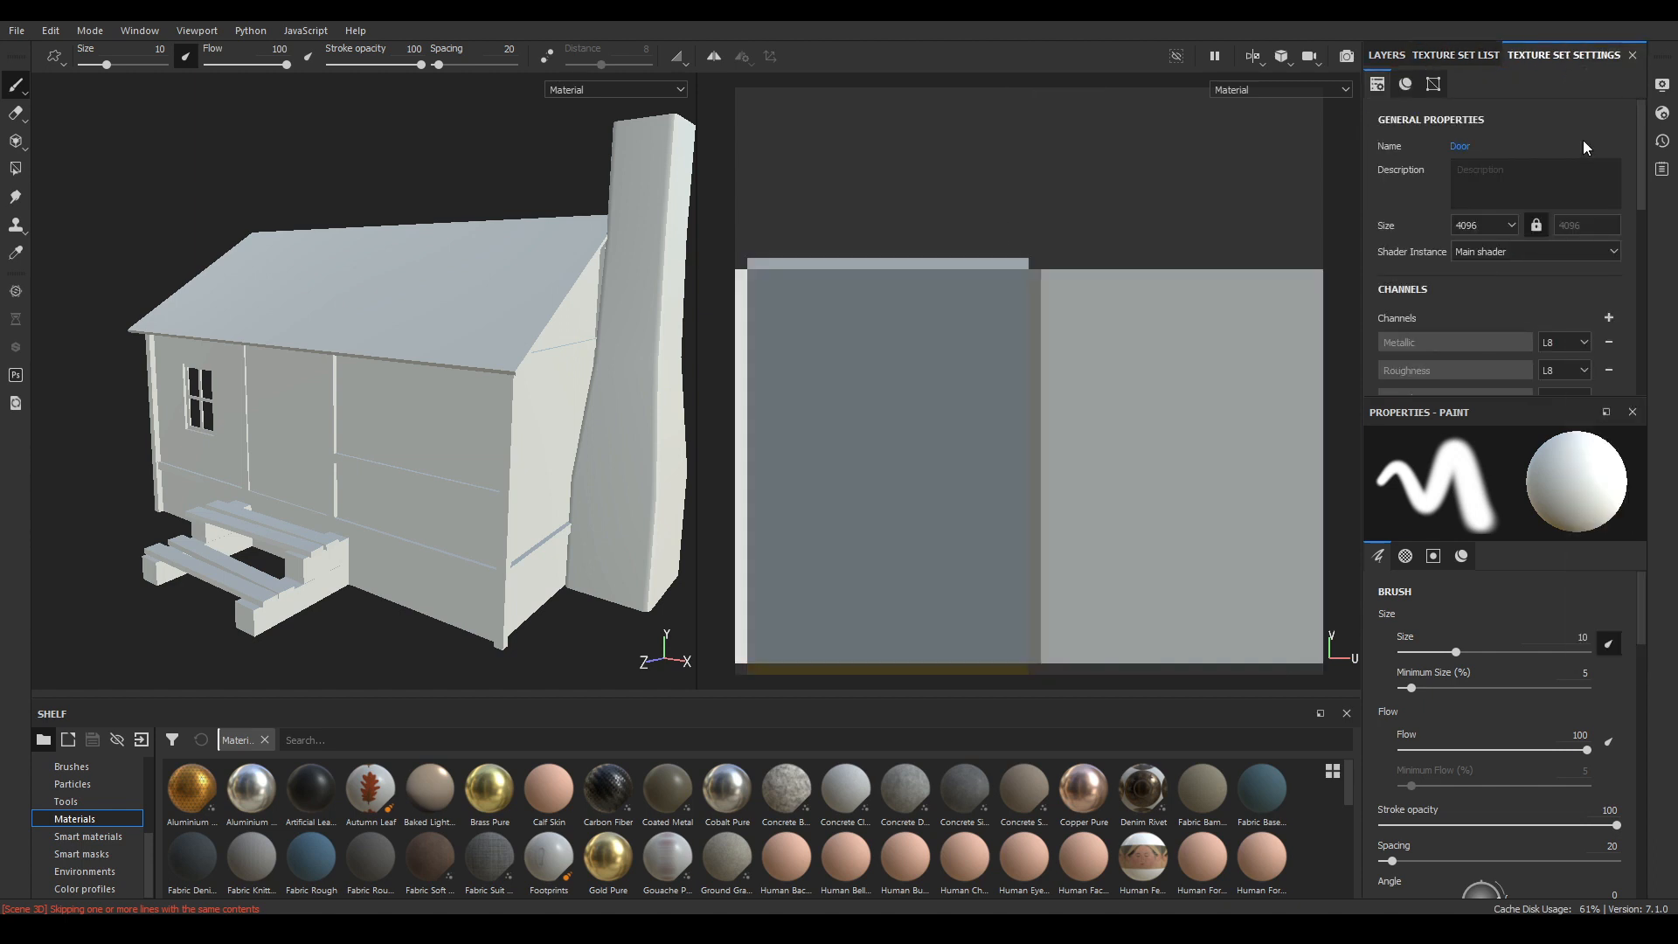
- Exclude the ID and Thickness maps from the mesh map bake and set the output size to 4096
scroll(1580, 196, "down", 4)
left_click(1585, 275)
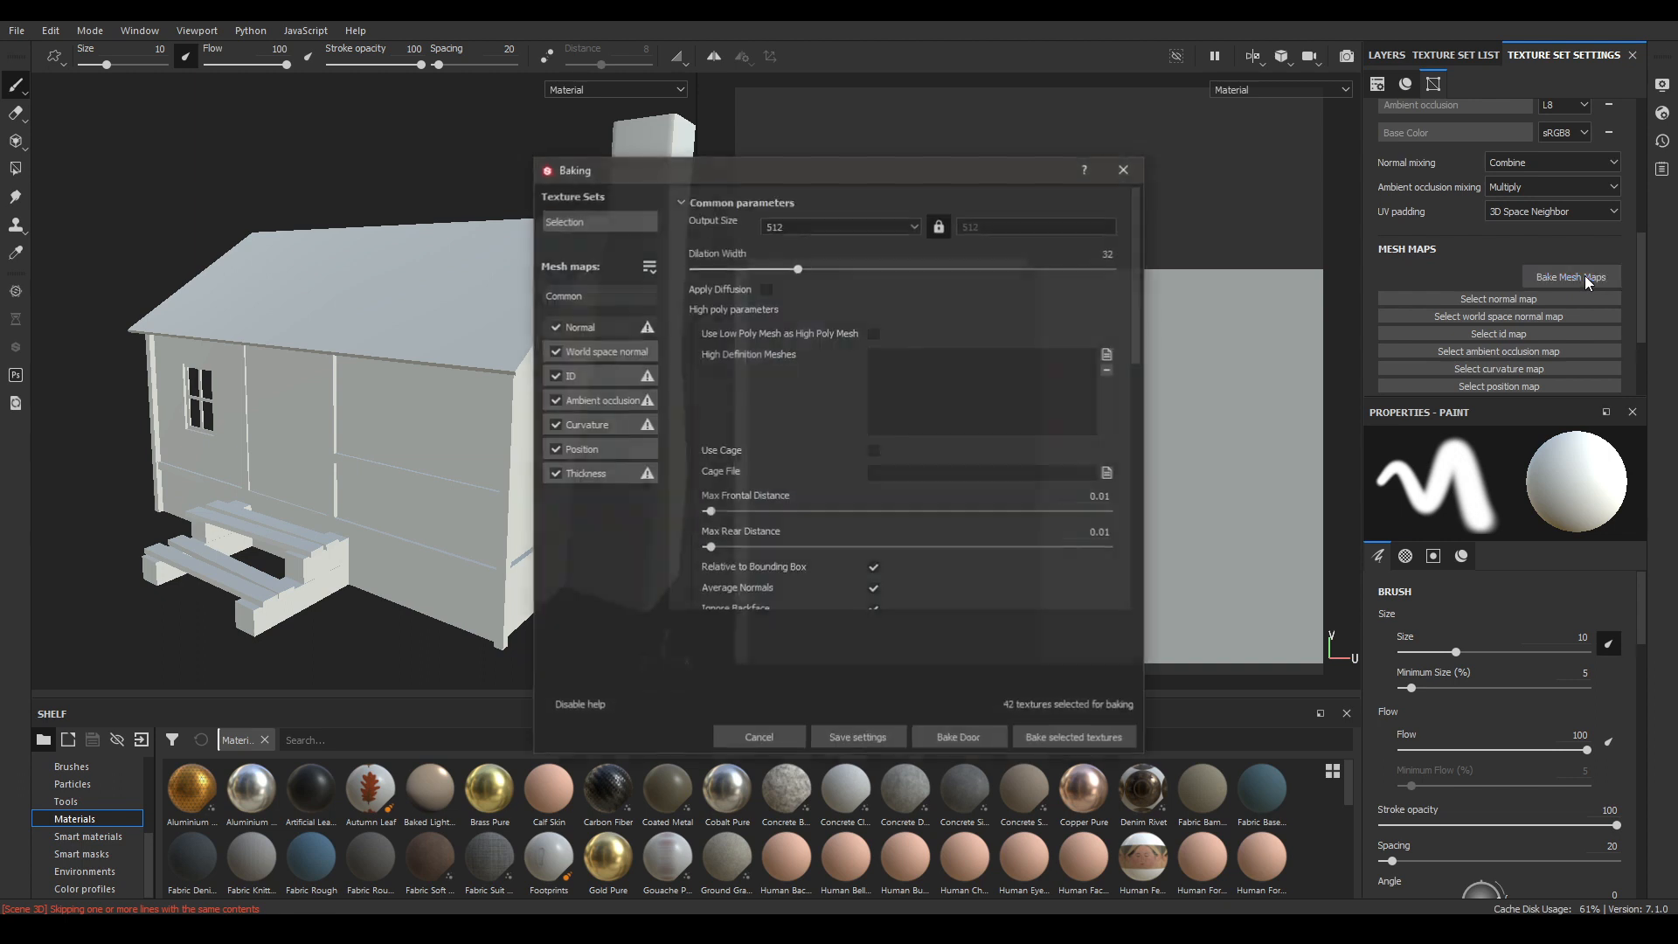
left_click(555, 375)
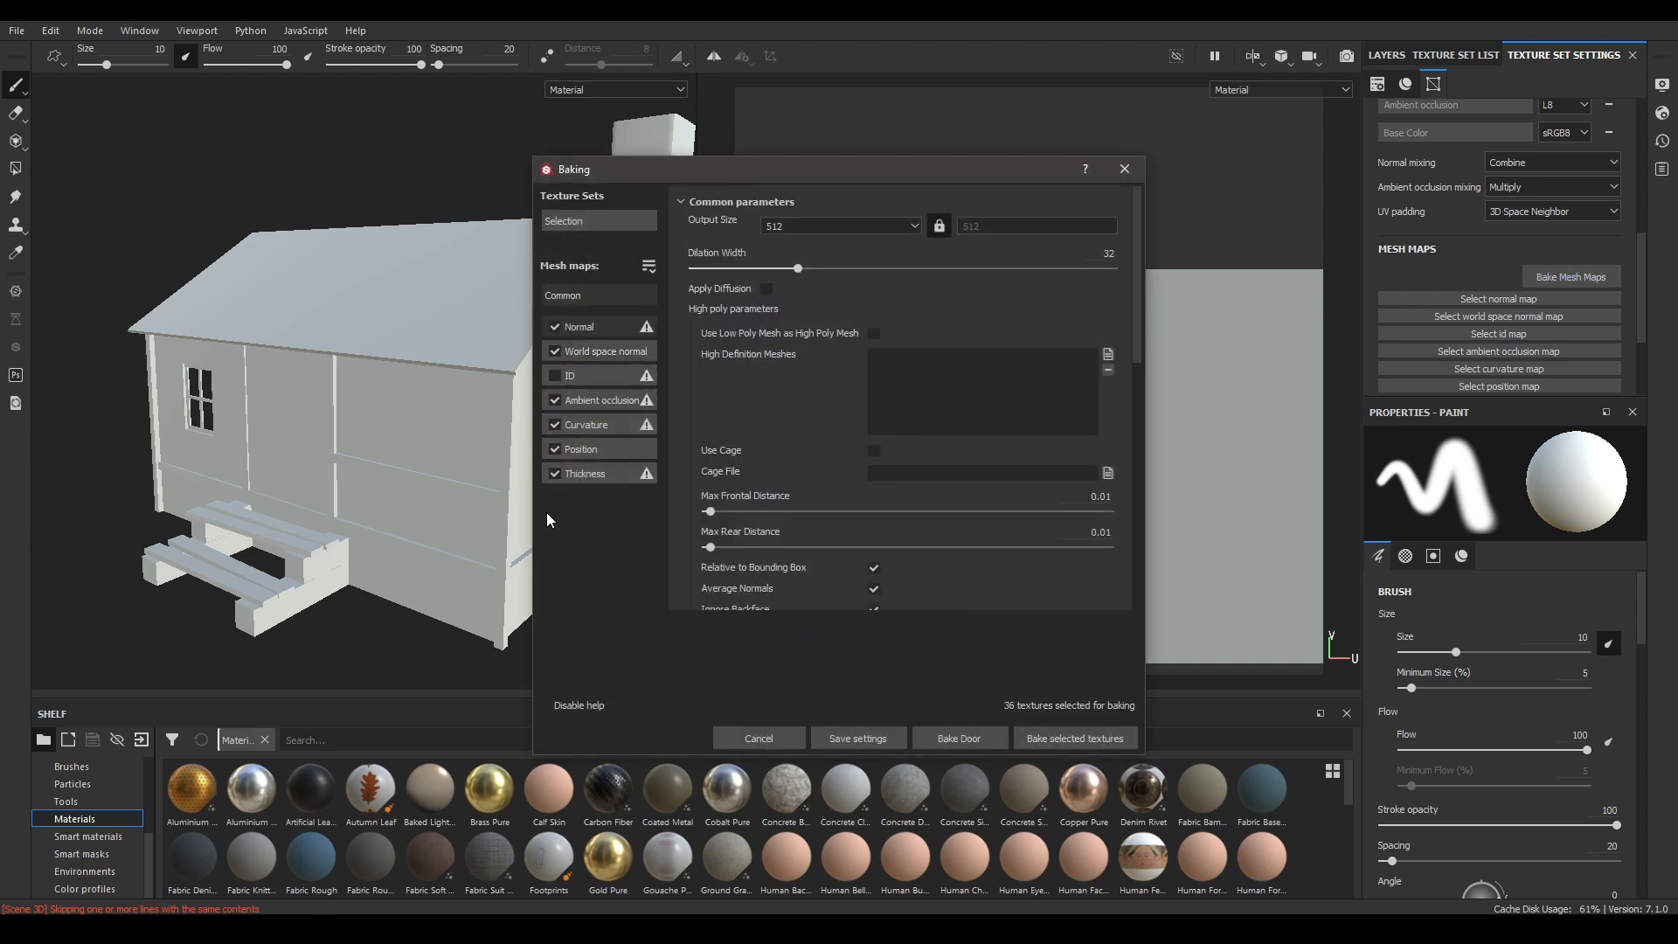
left_click(557, 471)
left_click(804, 229)
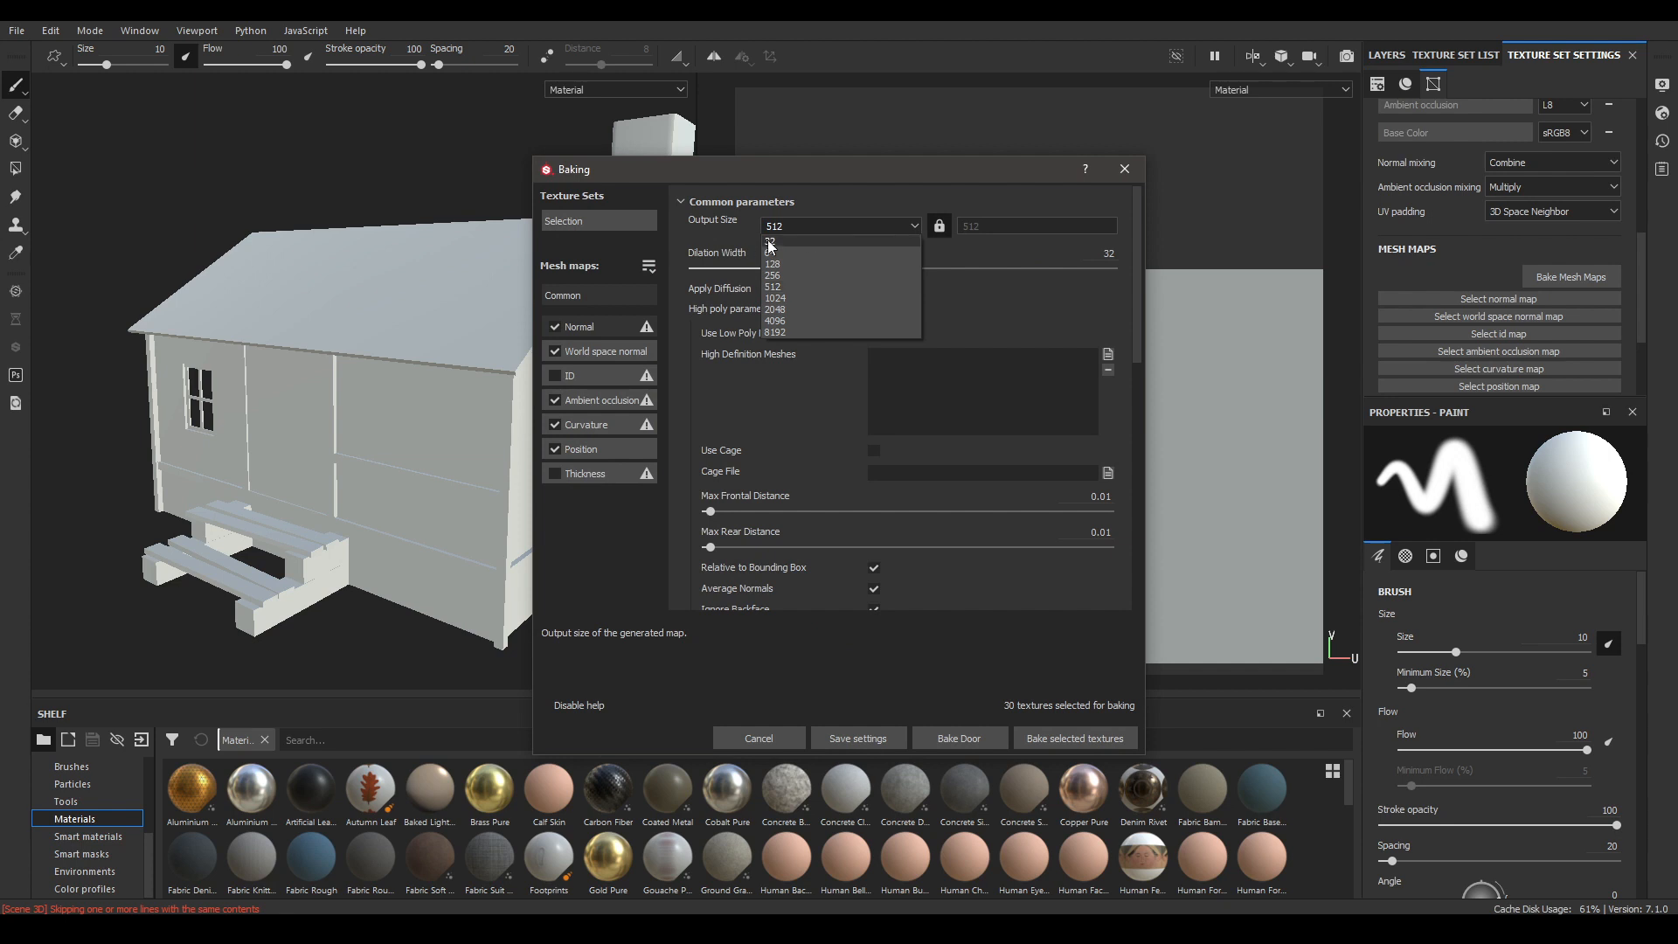
left_click(795, 318)
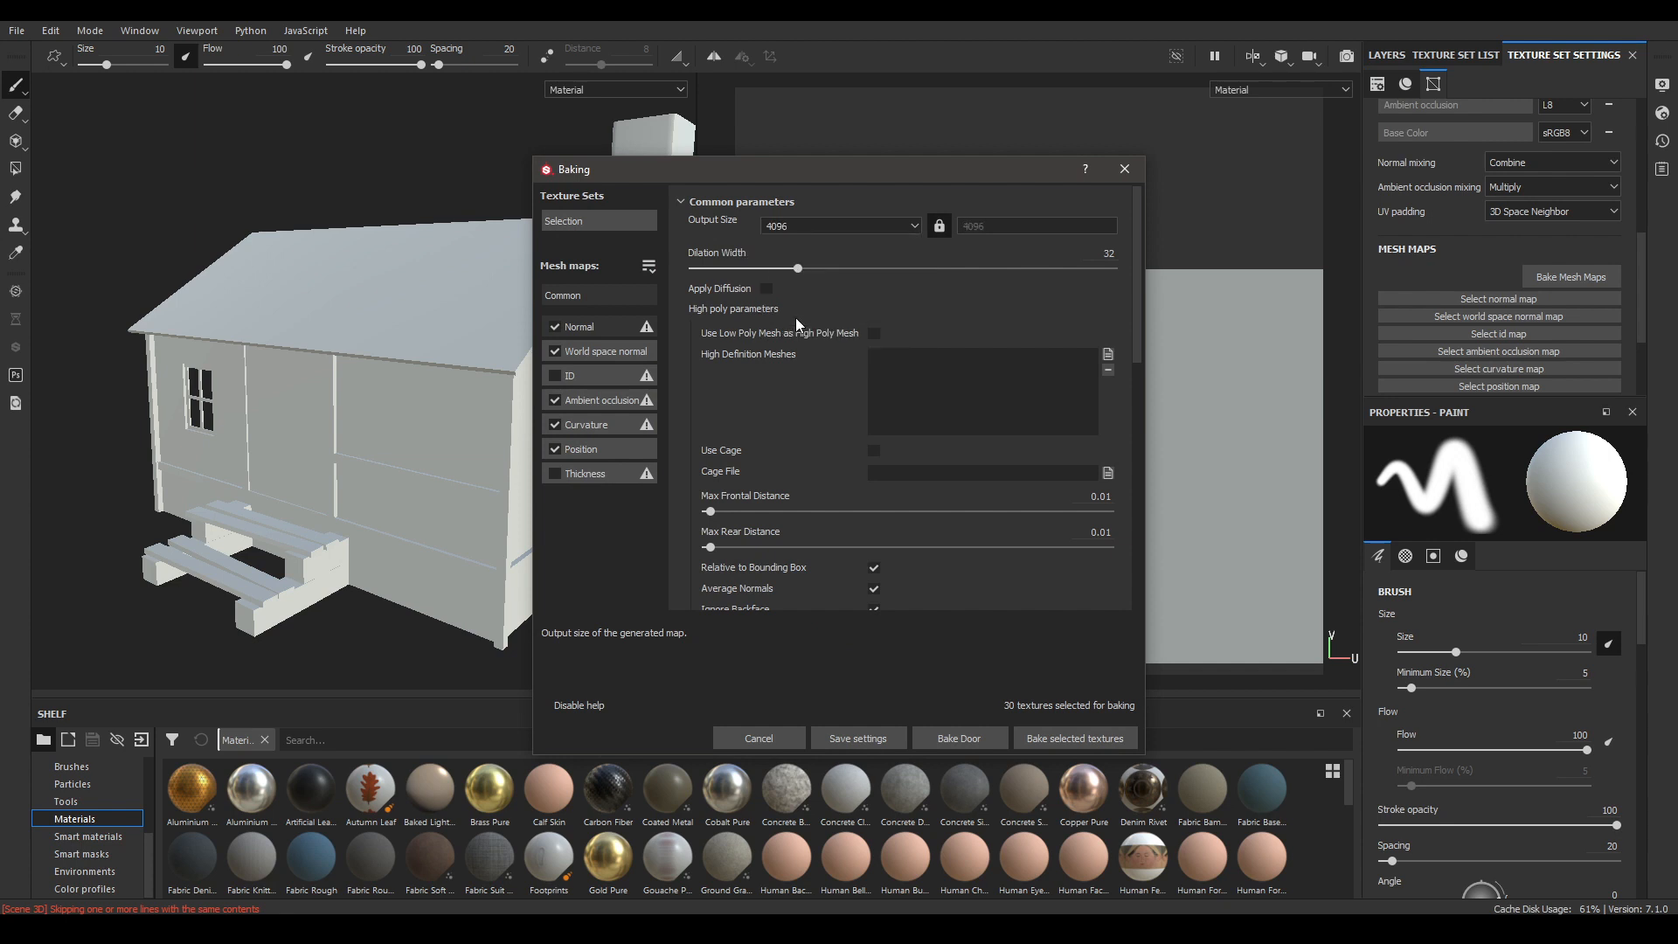
- Bake the selected textures using the low poly mesh as the high poly mesh, with Subsampling 4x4 antialiasing
left_click(873, 333)
scroll(853, 421, "down", 2)
scroll(809, 376, "down", 2)
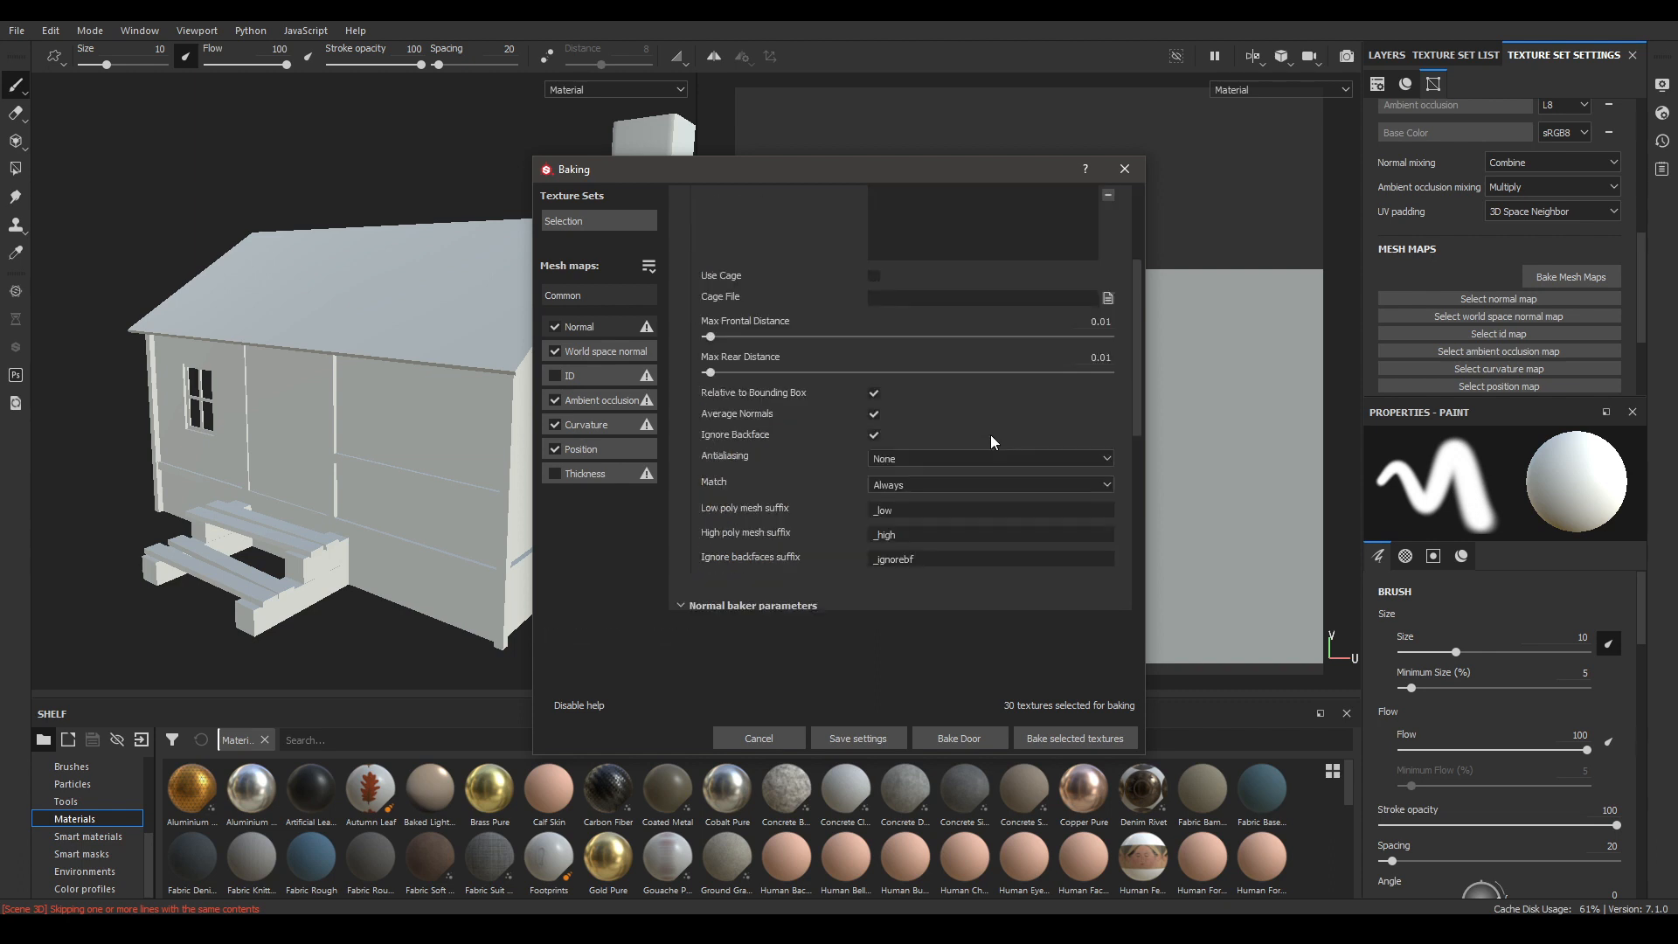
left_click(951, 457)
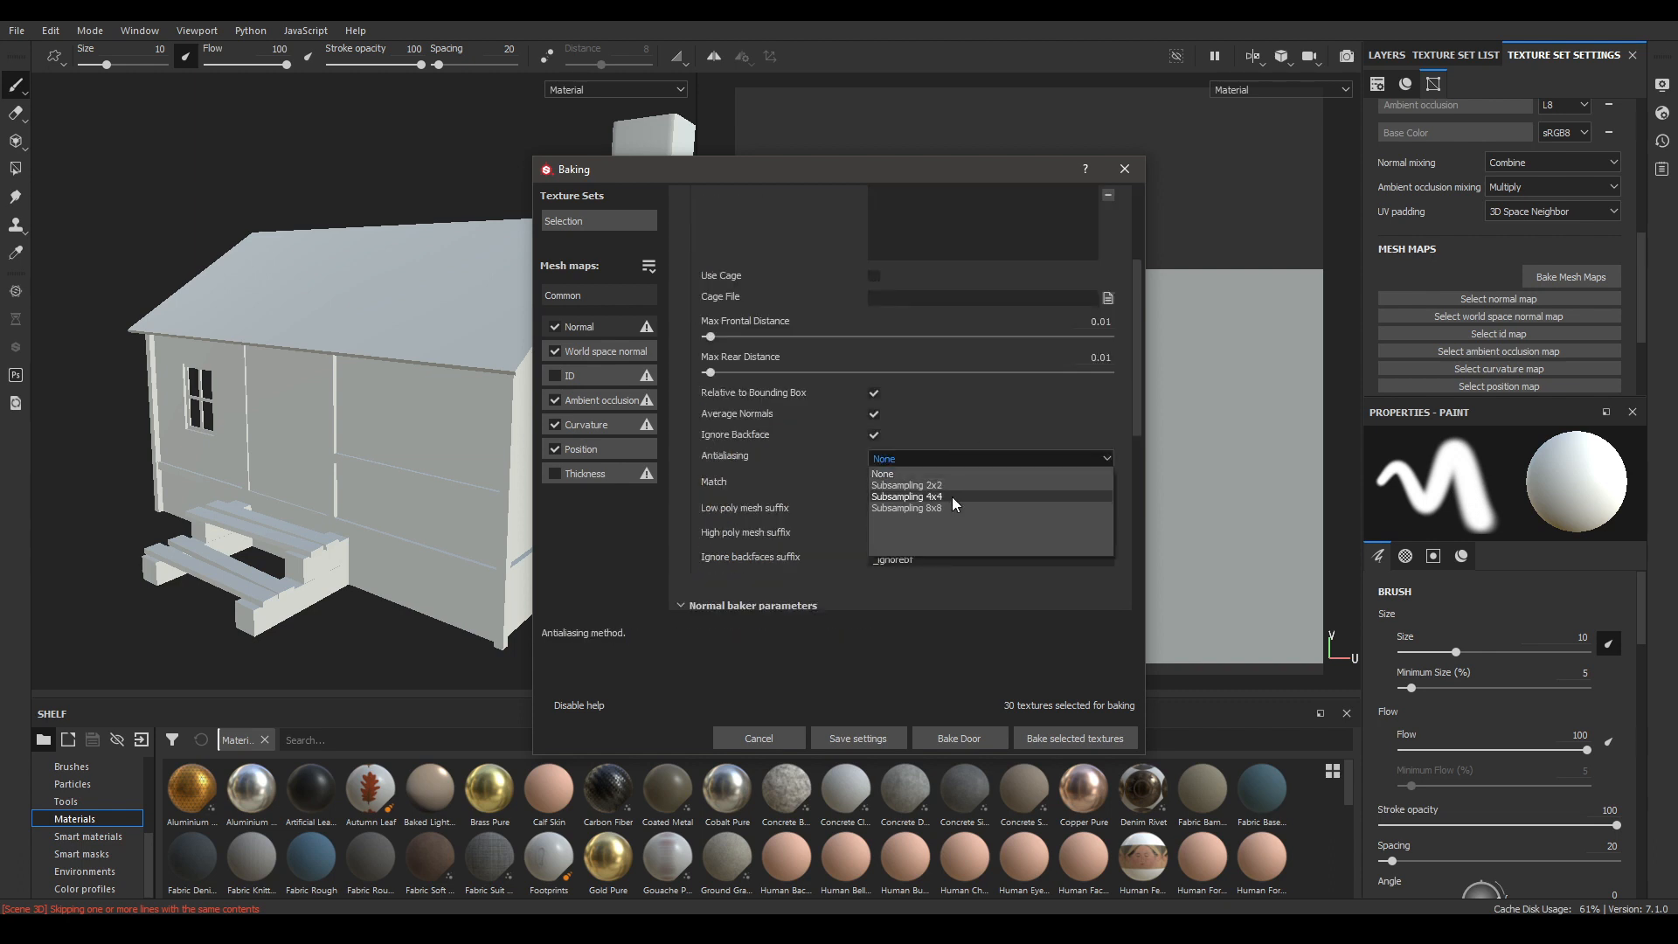
left_click(951, 496)
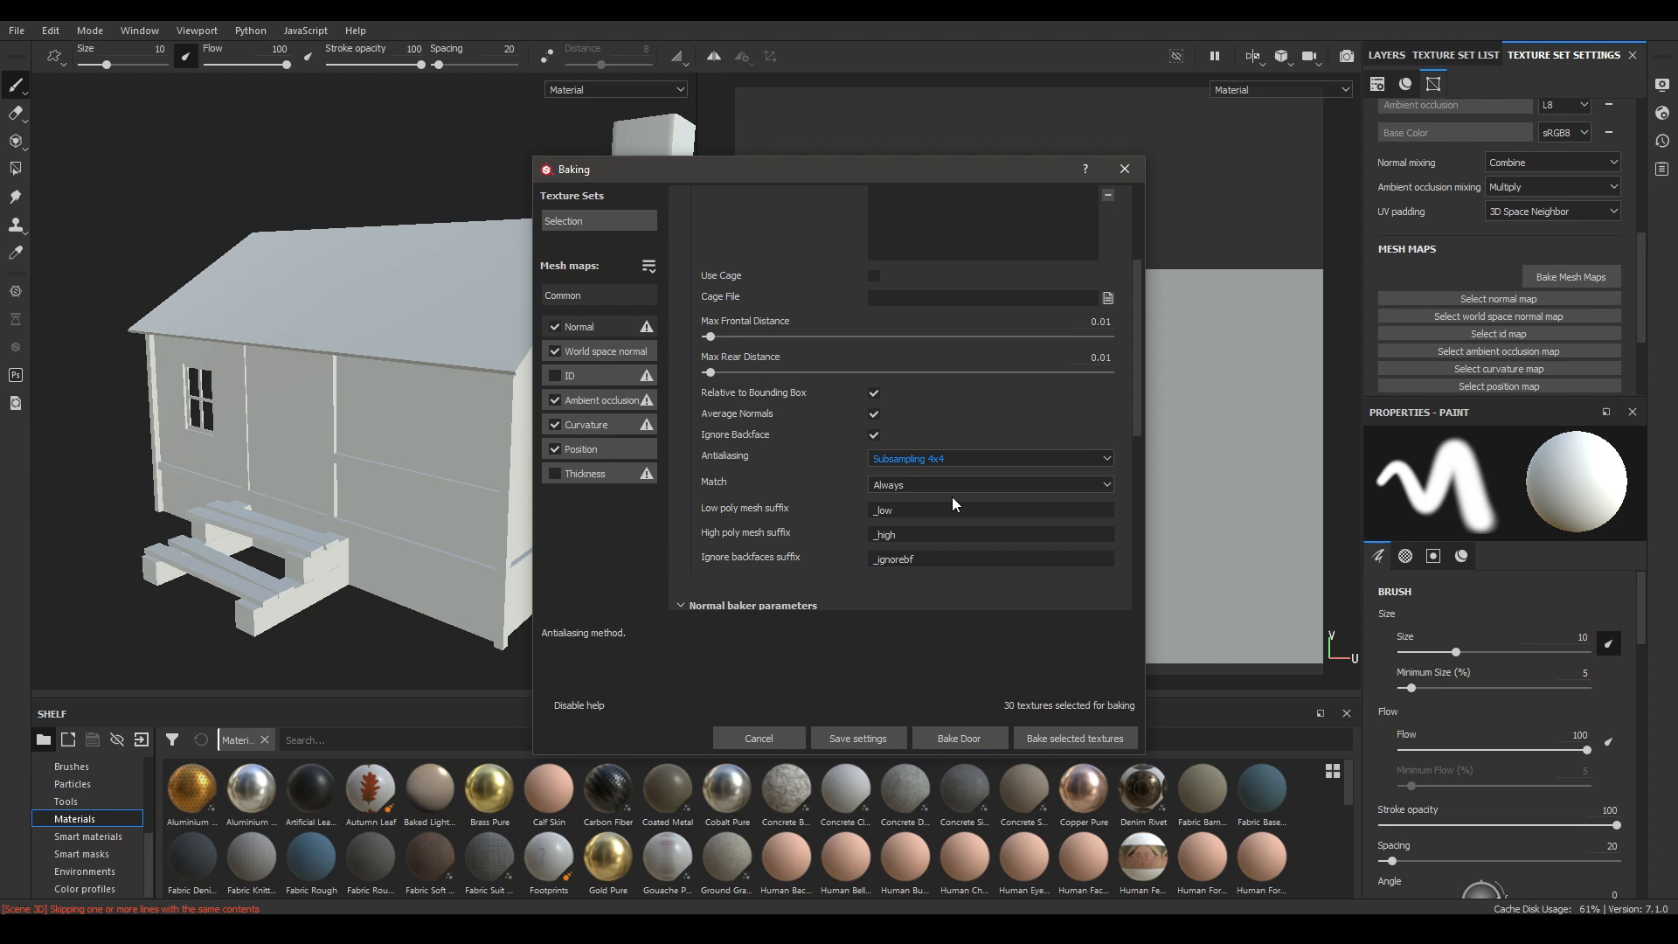
left_click(1068, 739)
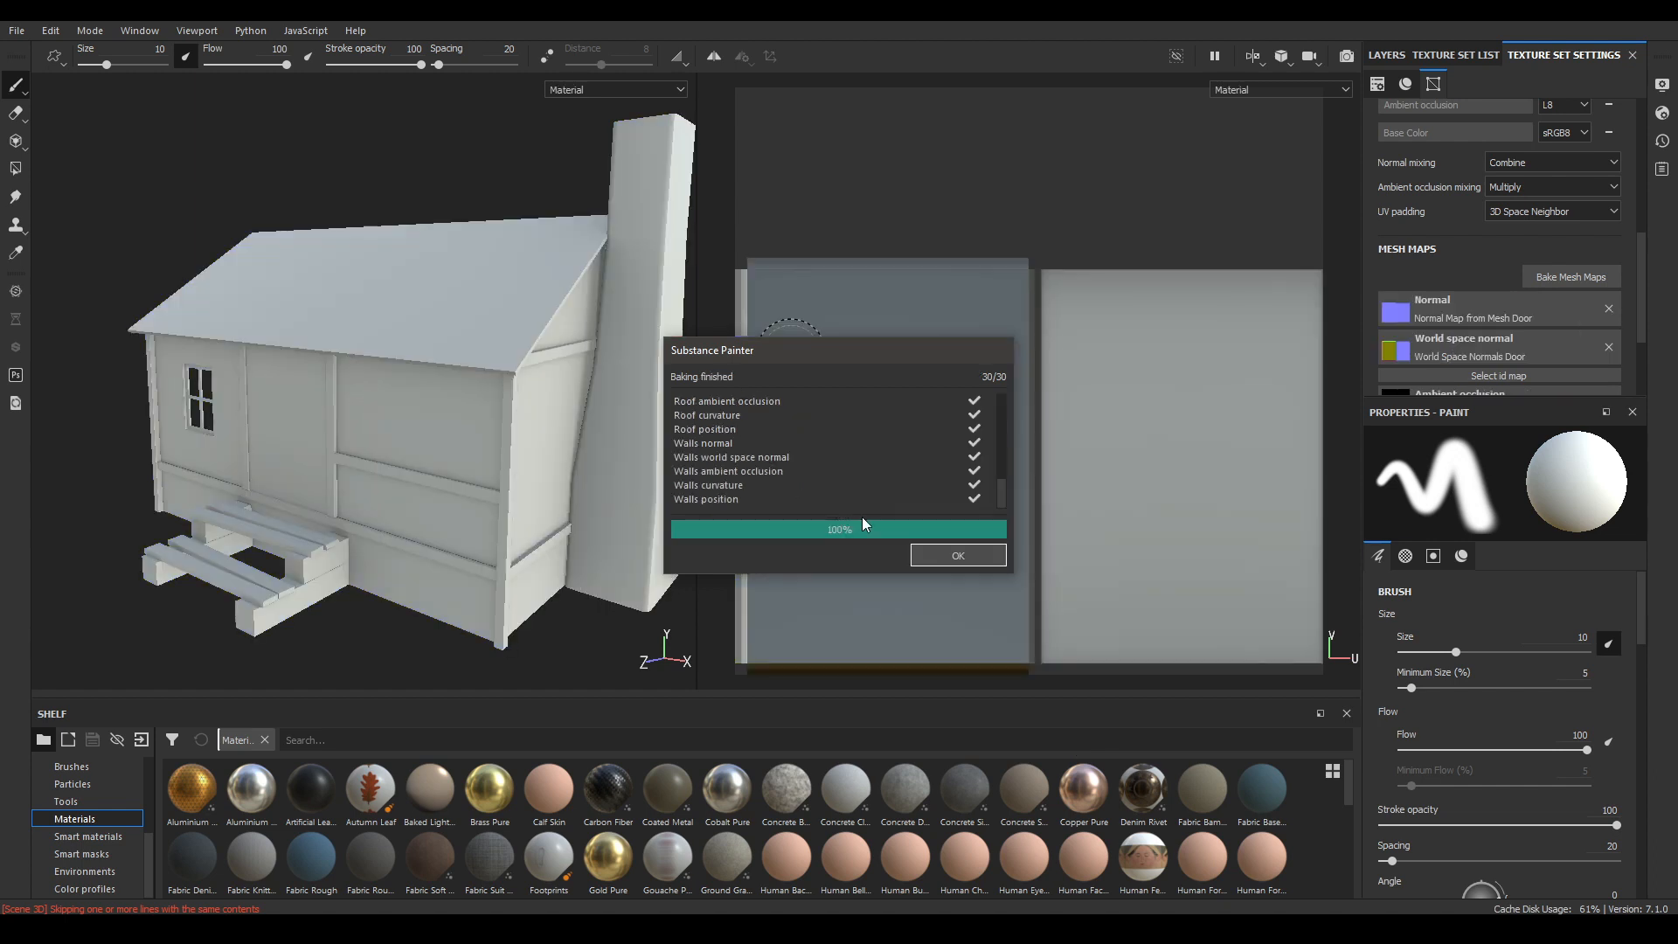
left_click(957, 556)
- Inspect the baked house from several angles and review its layers and texture sets
left_click_drag(542, 410, 444, 335, "alt")
left_click(1389, 56)
left_click_drag(427, 247, 410, 385, "alt")
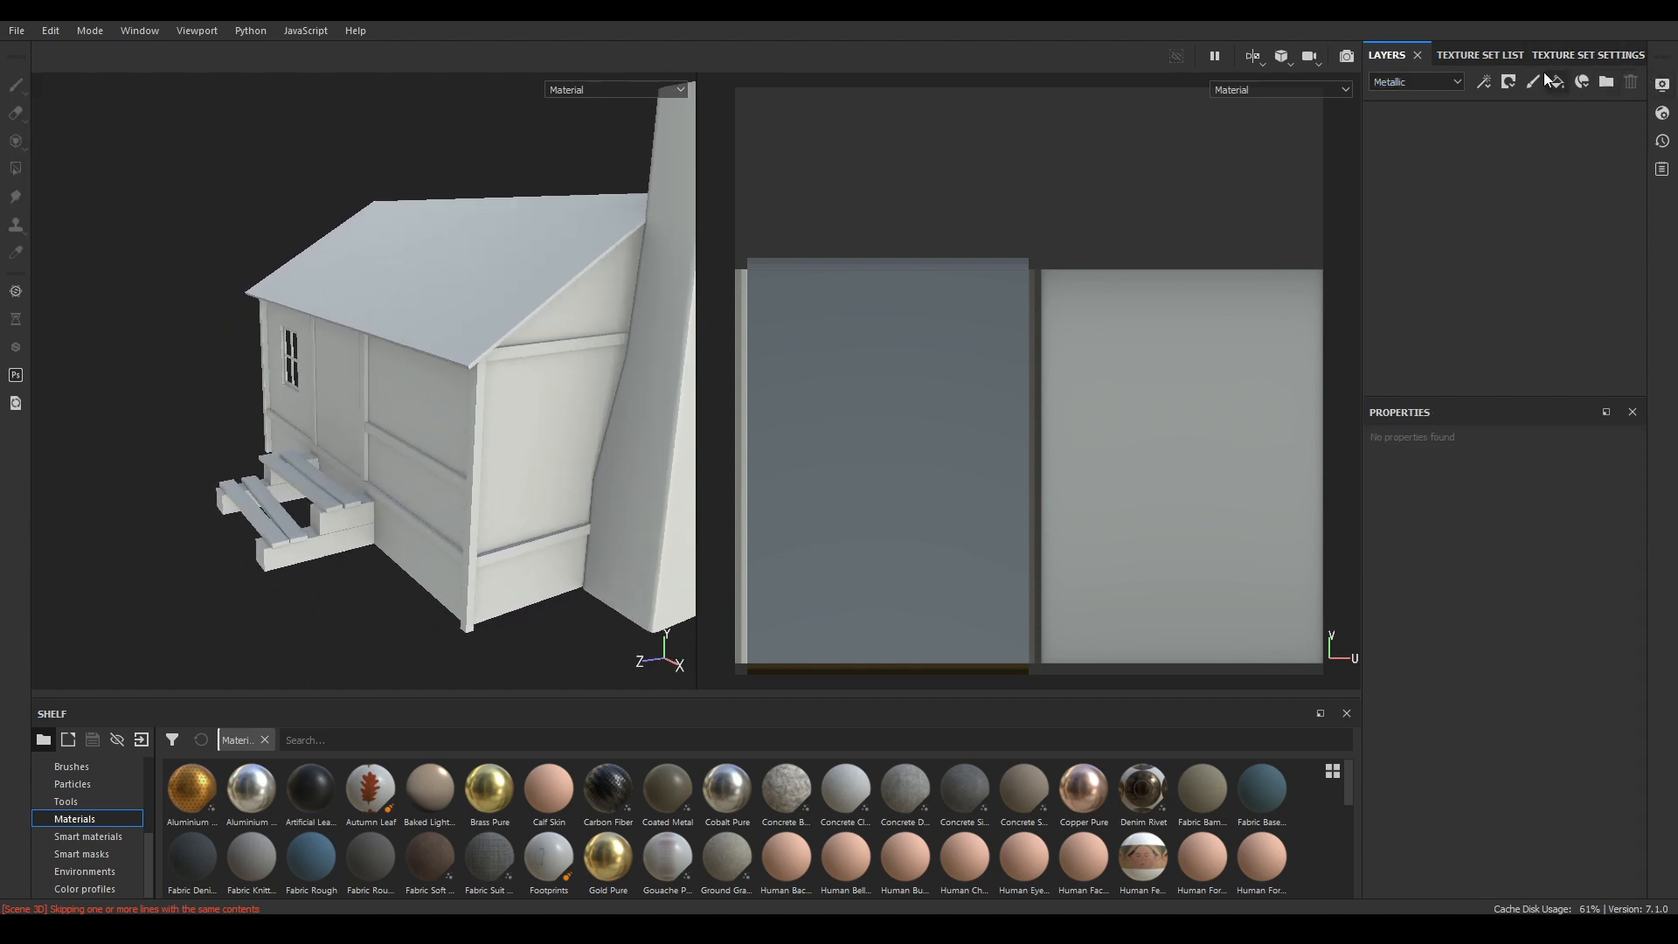
left_click(1498, 56)
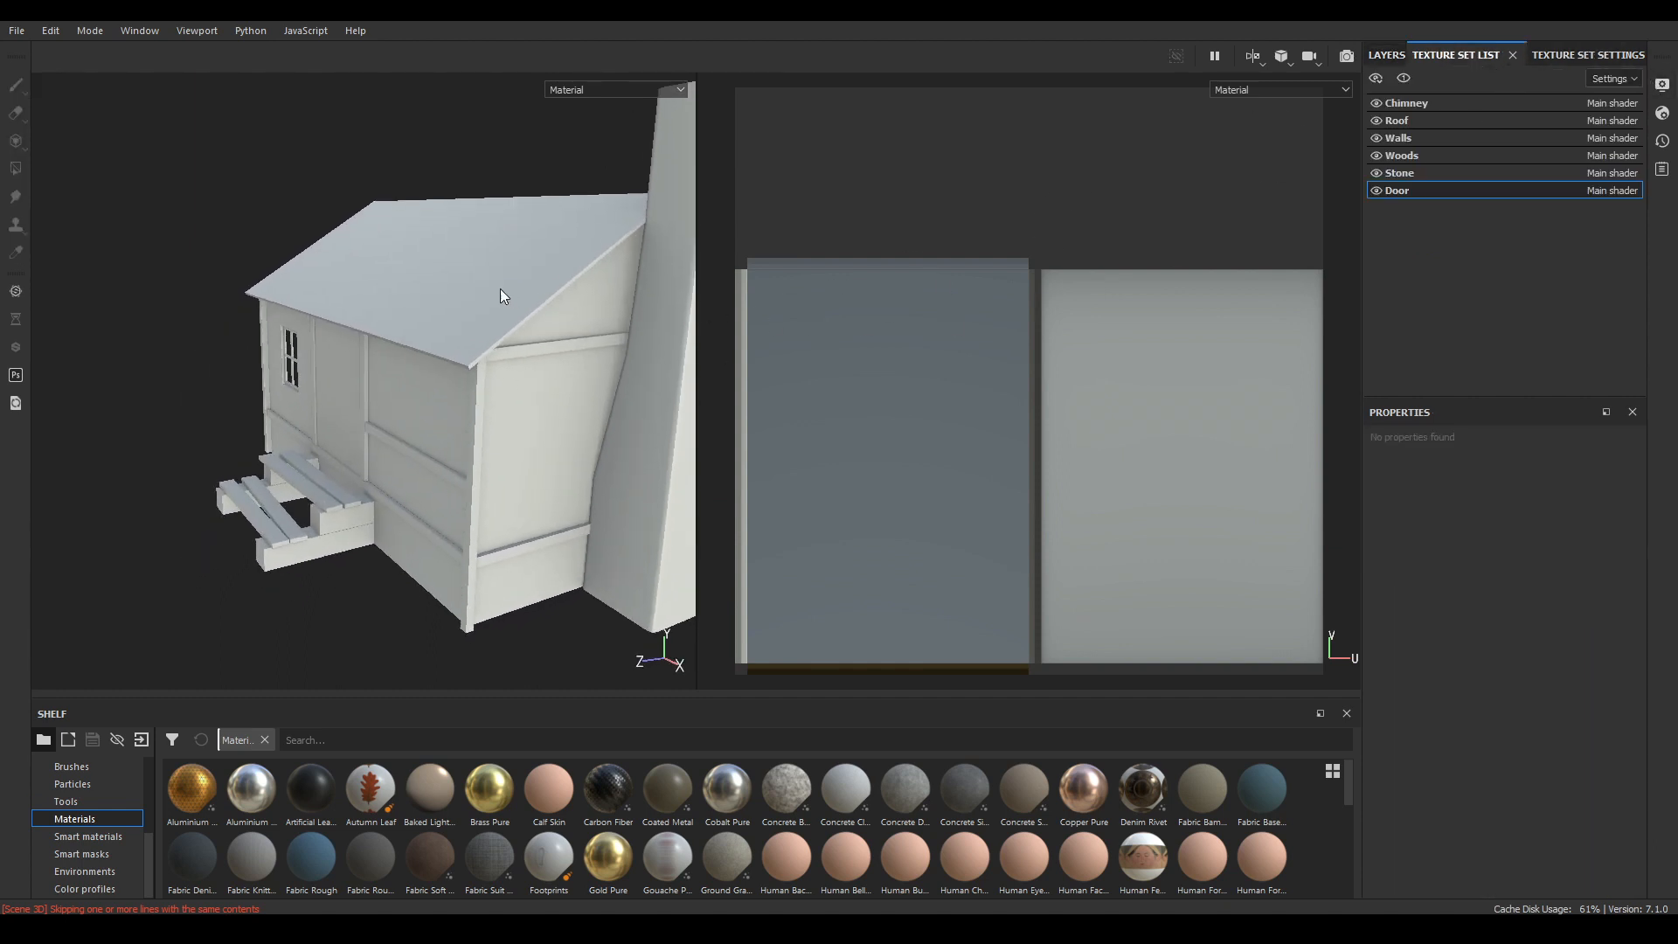
left_click_drag(505, 295, 559, 350, "alt")
middle_click_drag(559, 349, 568, 326, "alt")
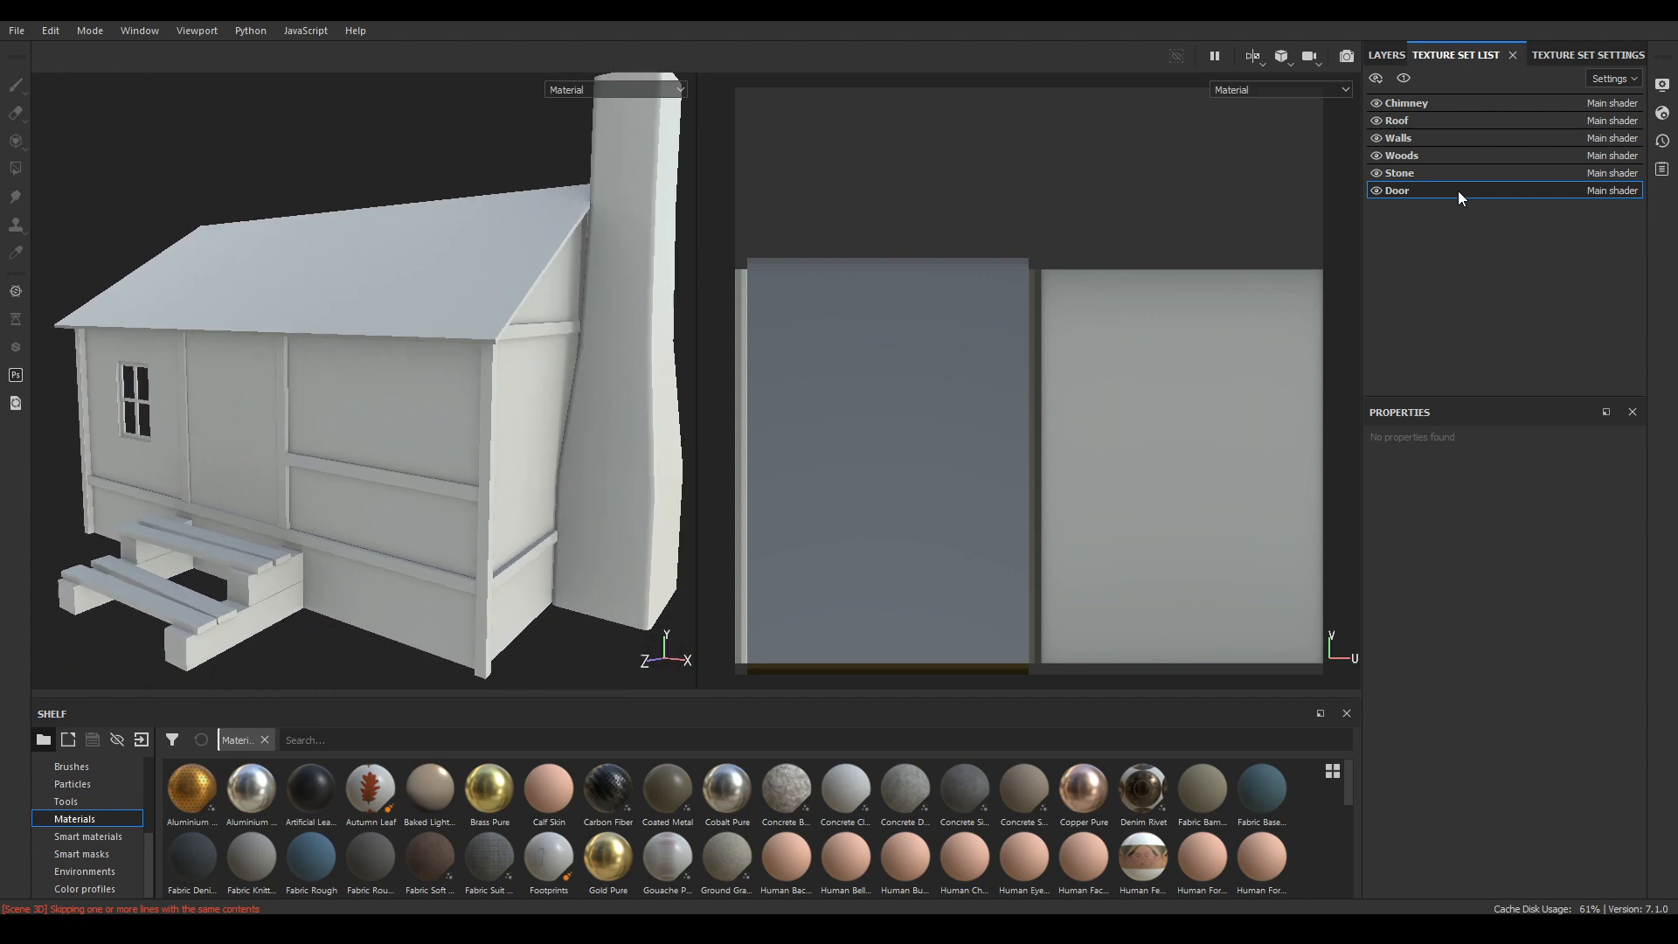
left_click(1389, 56)
left_click_drag(524, 314, 681, 323, "alt")
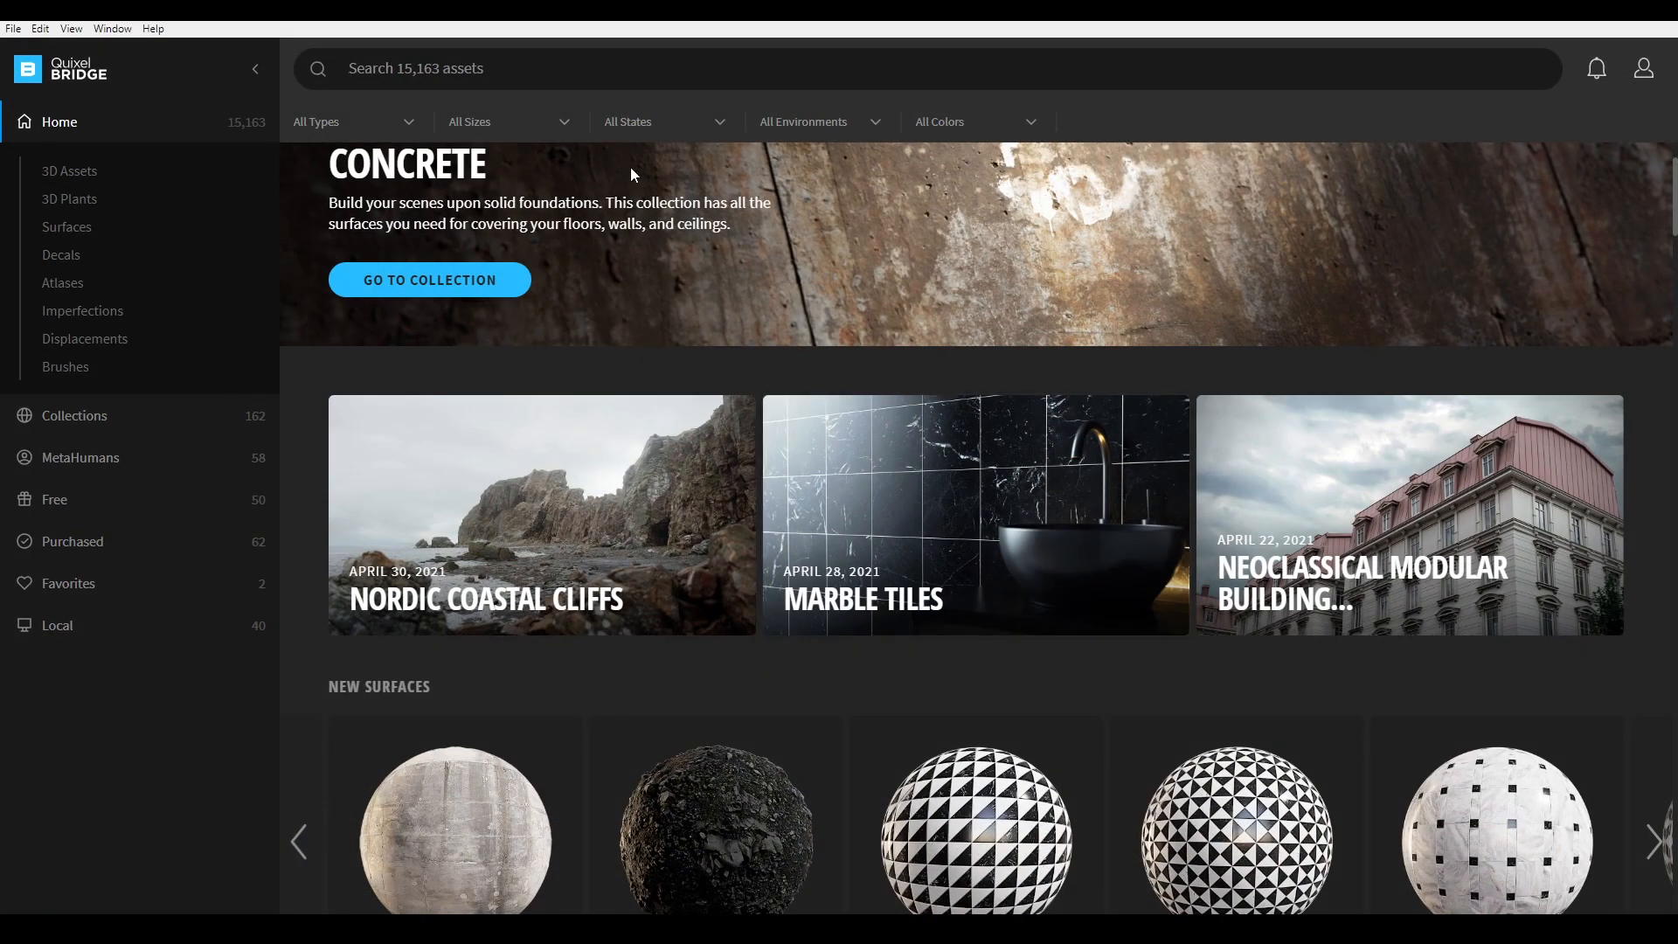
- In Quixel Bridge, search for wood and narrow the results to surfaces
scroll(611, 374, "up", 2)
left_click(480, 70)
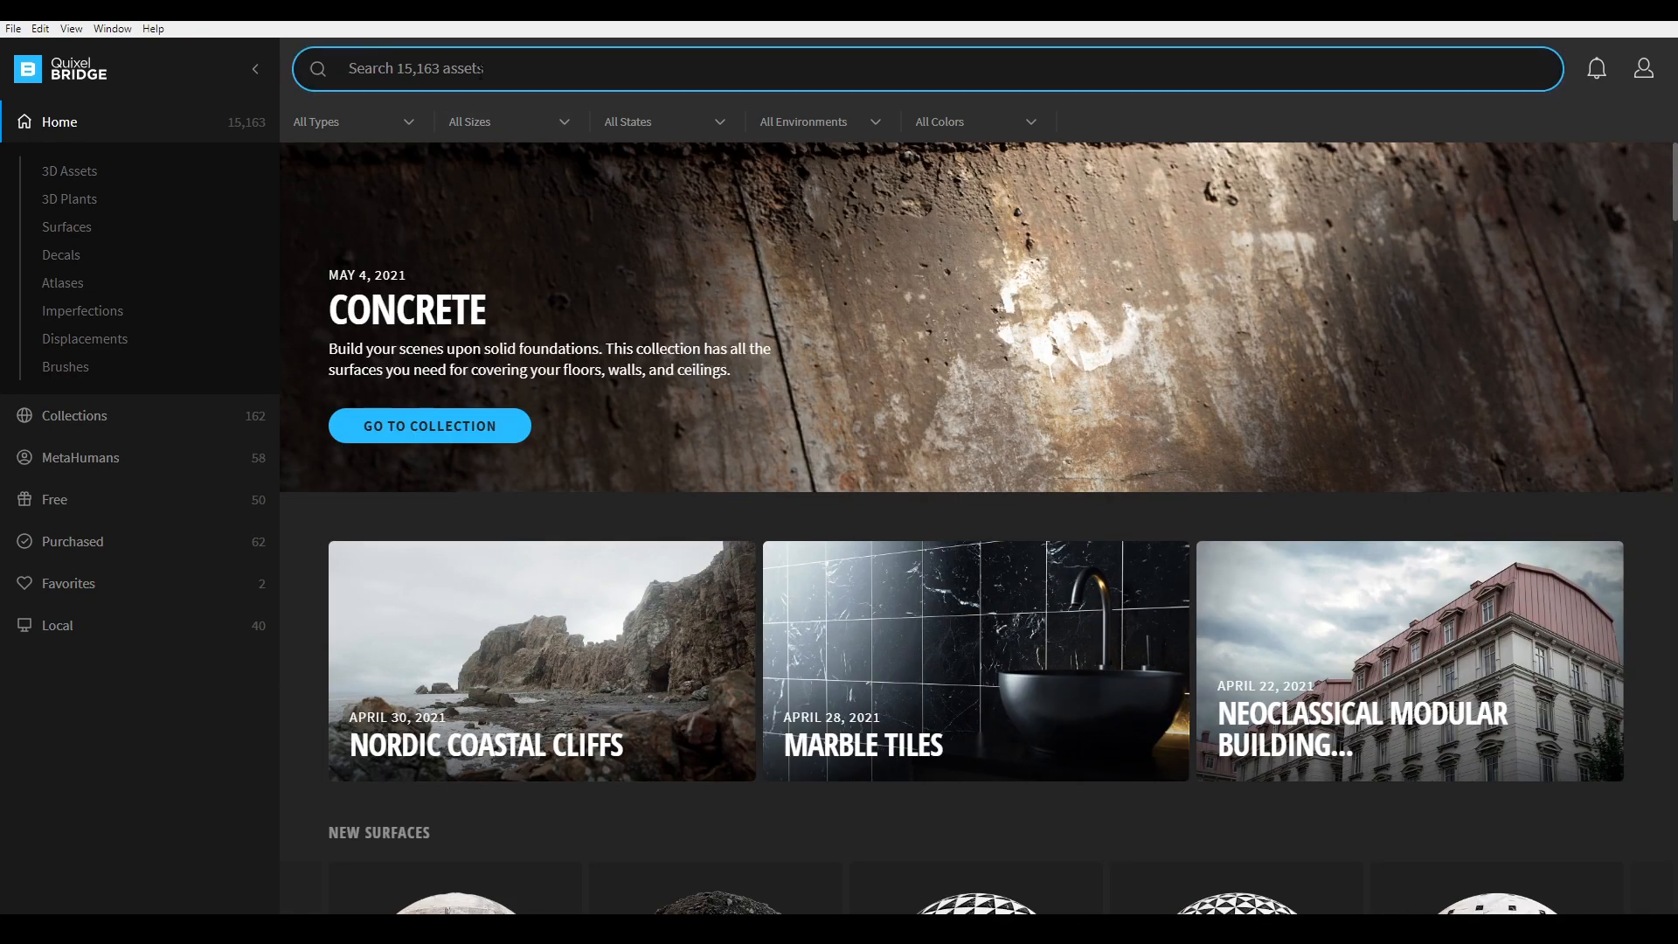
type("wood")
key("Return")
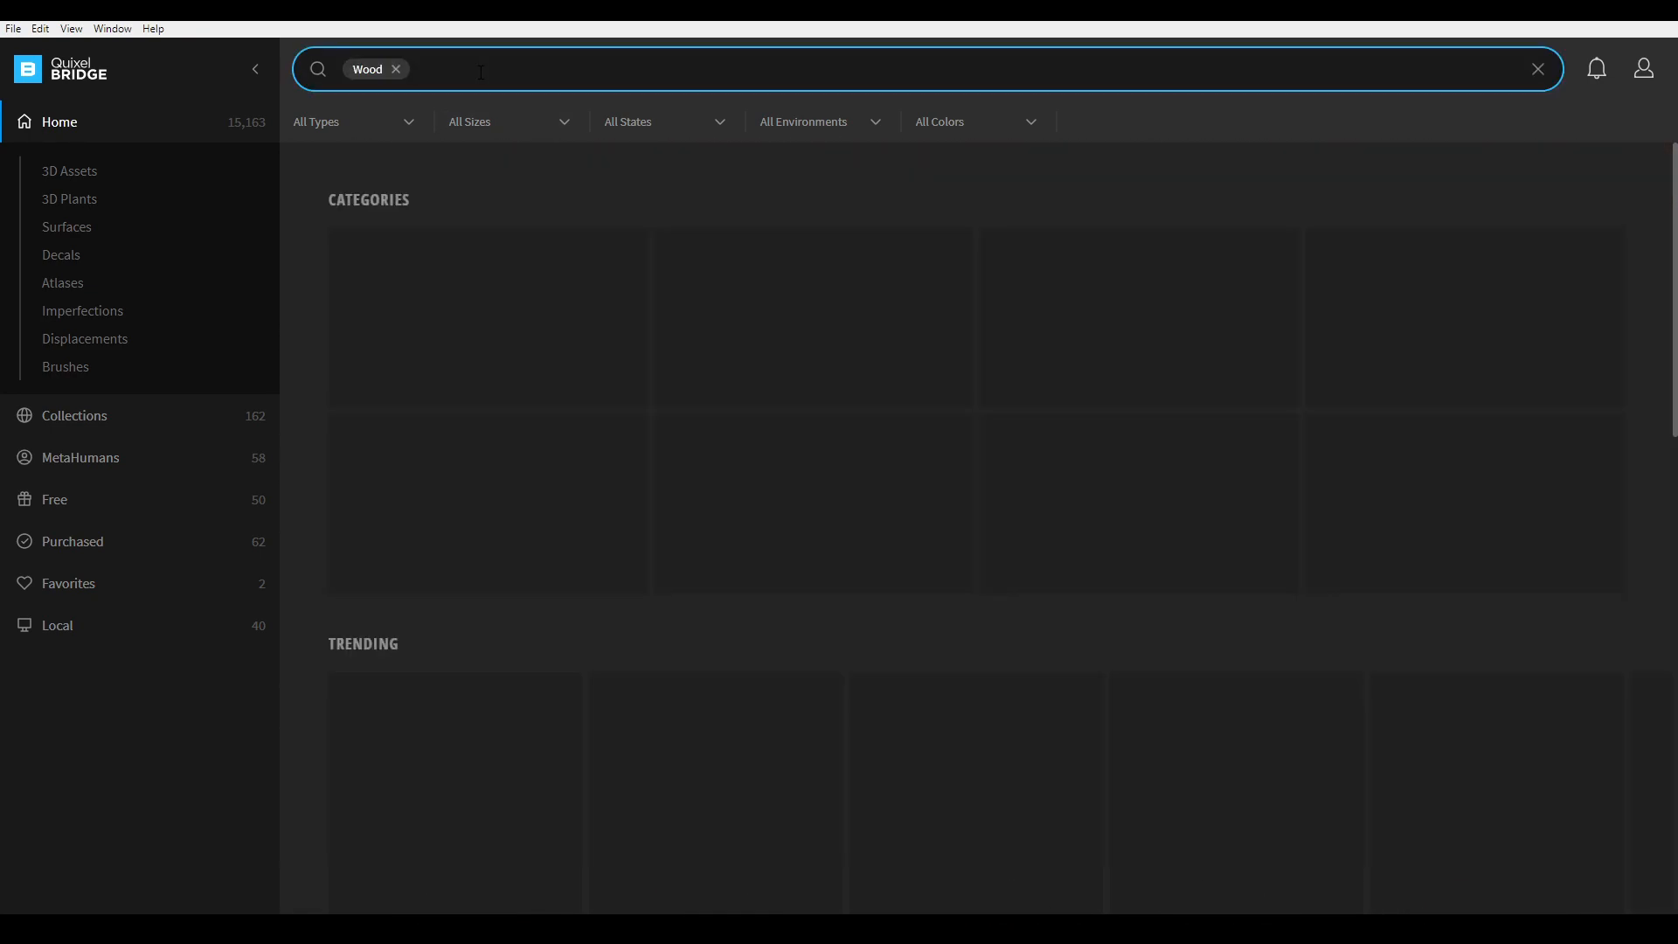
scroll(824, 498, "down", 8)
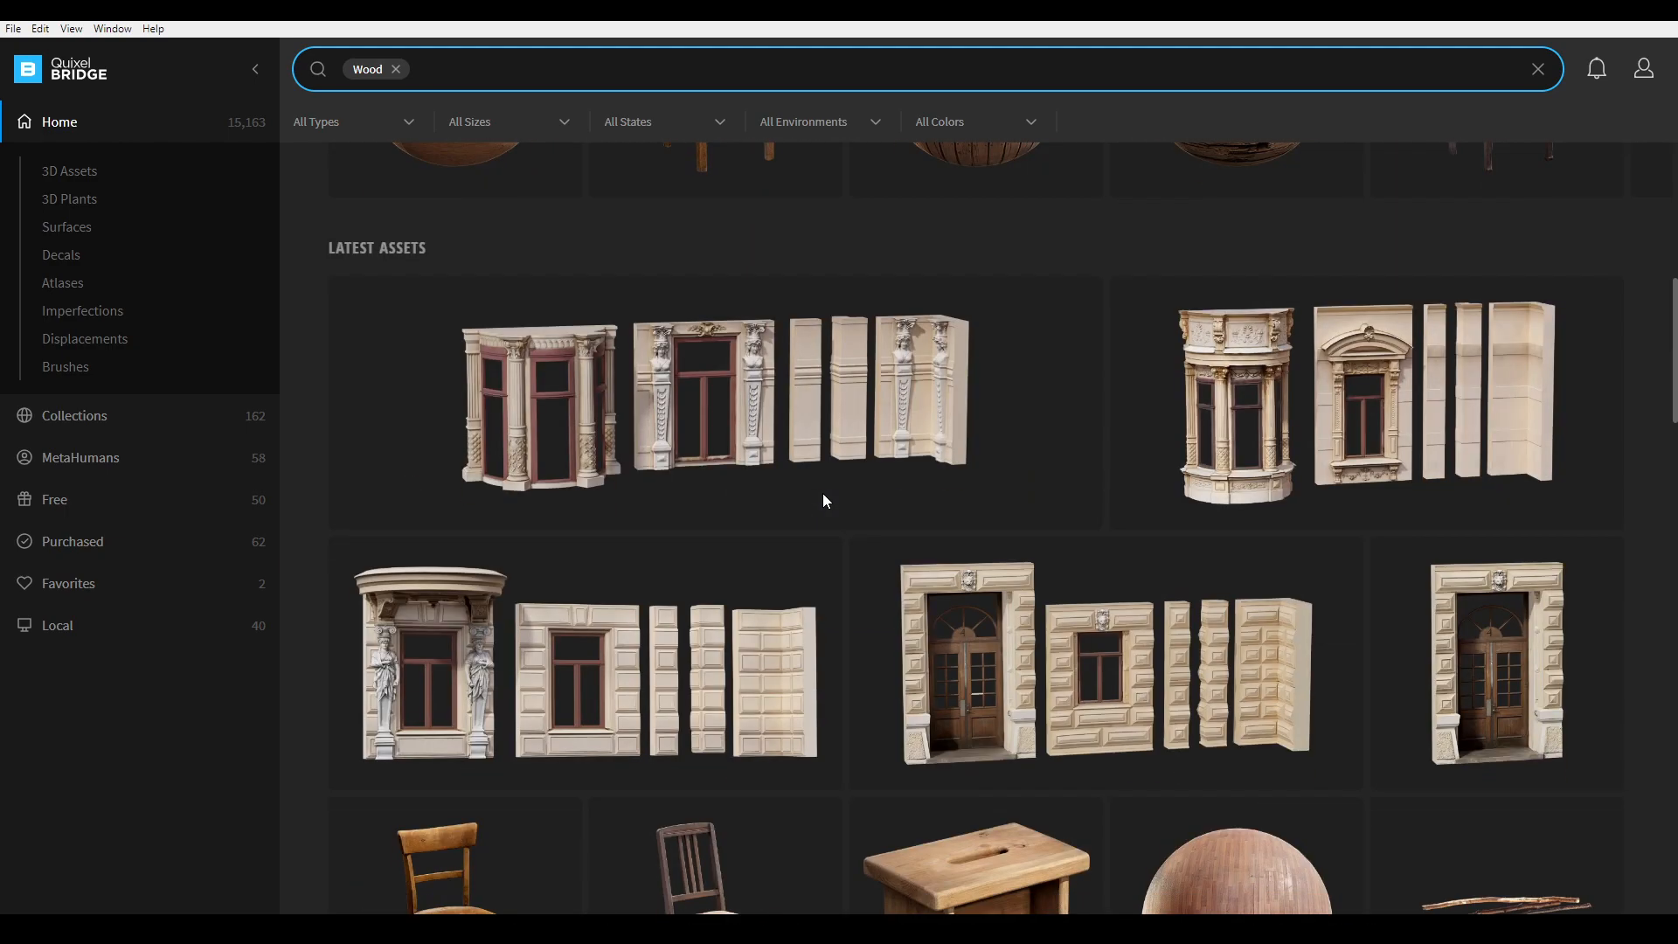
scroll(822, 500, "up", 8)
scroll(651, 337, "down", 2)
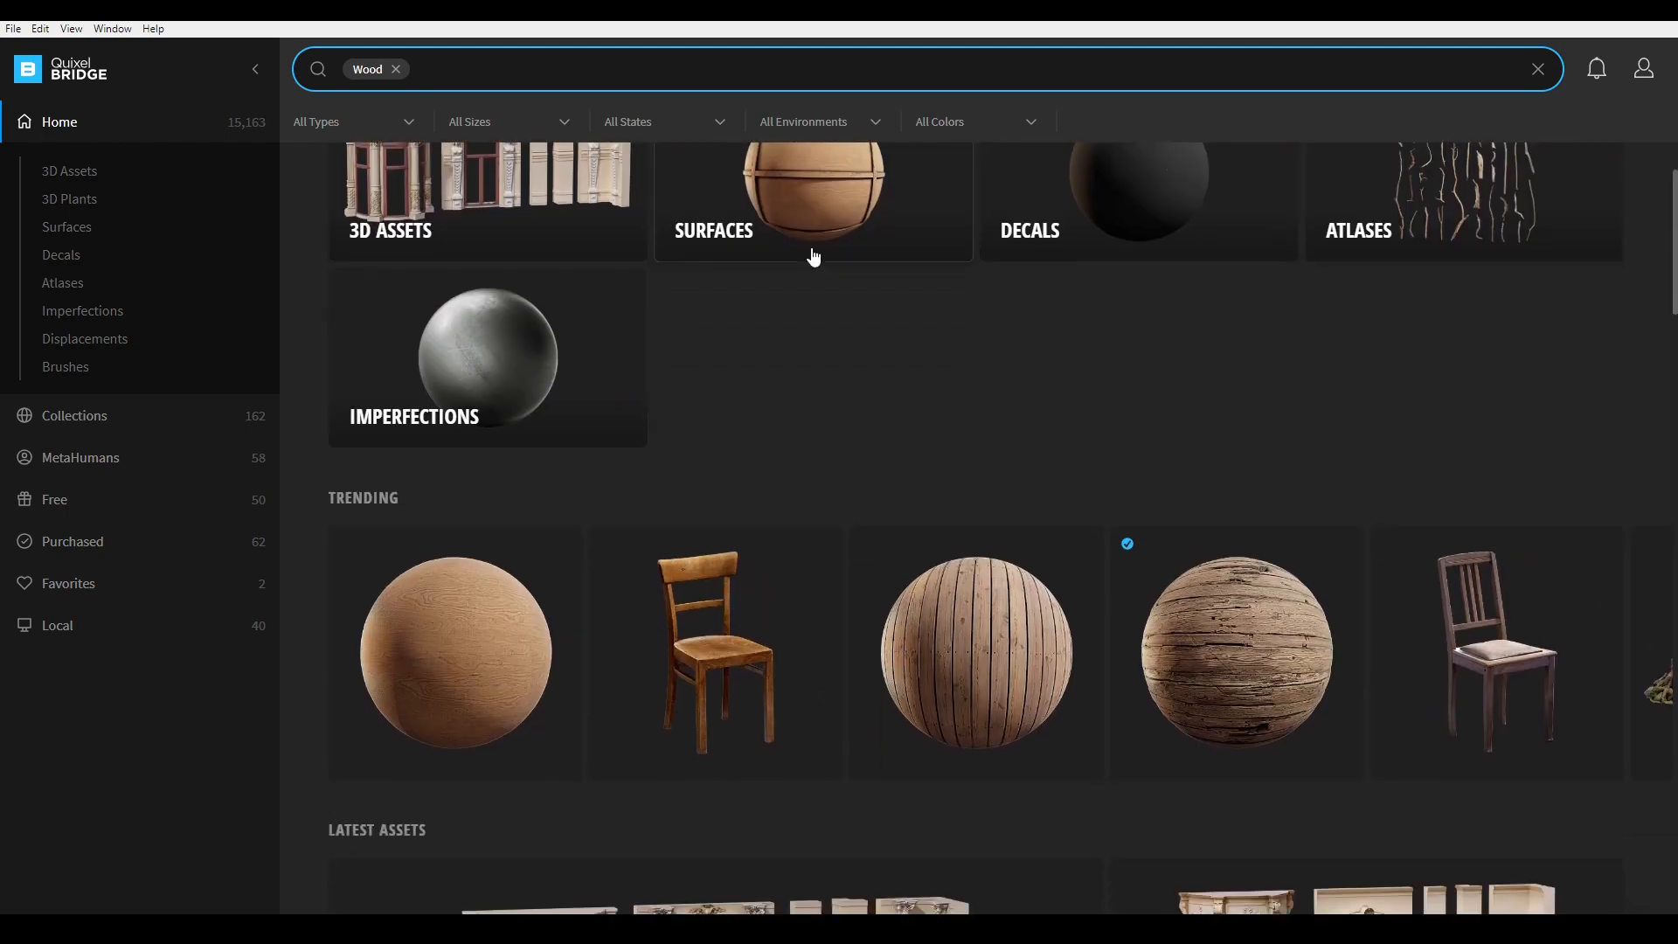
scroll(837, 264, "up", 2)
left_click(812, 323)
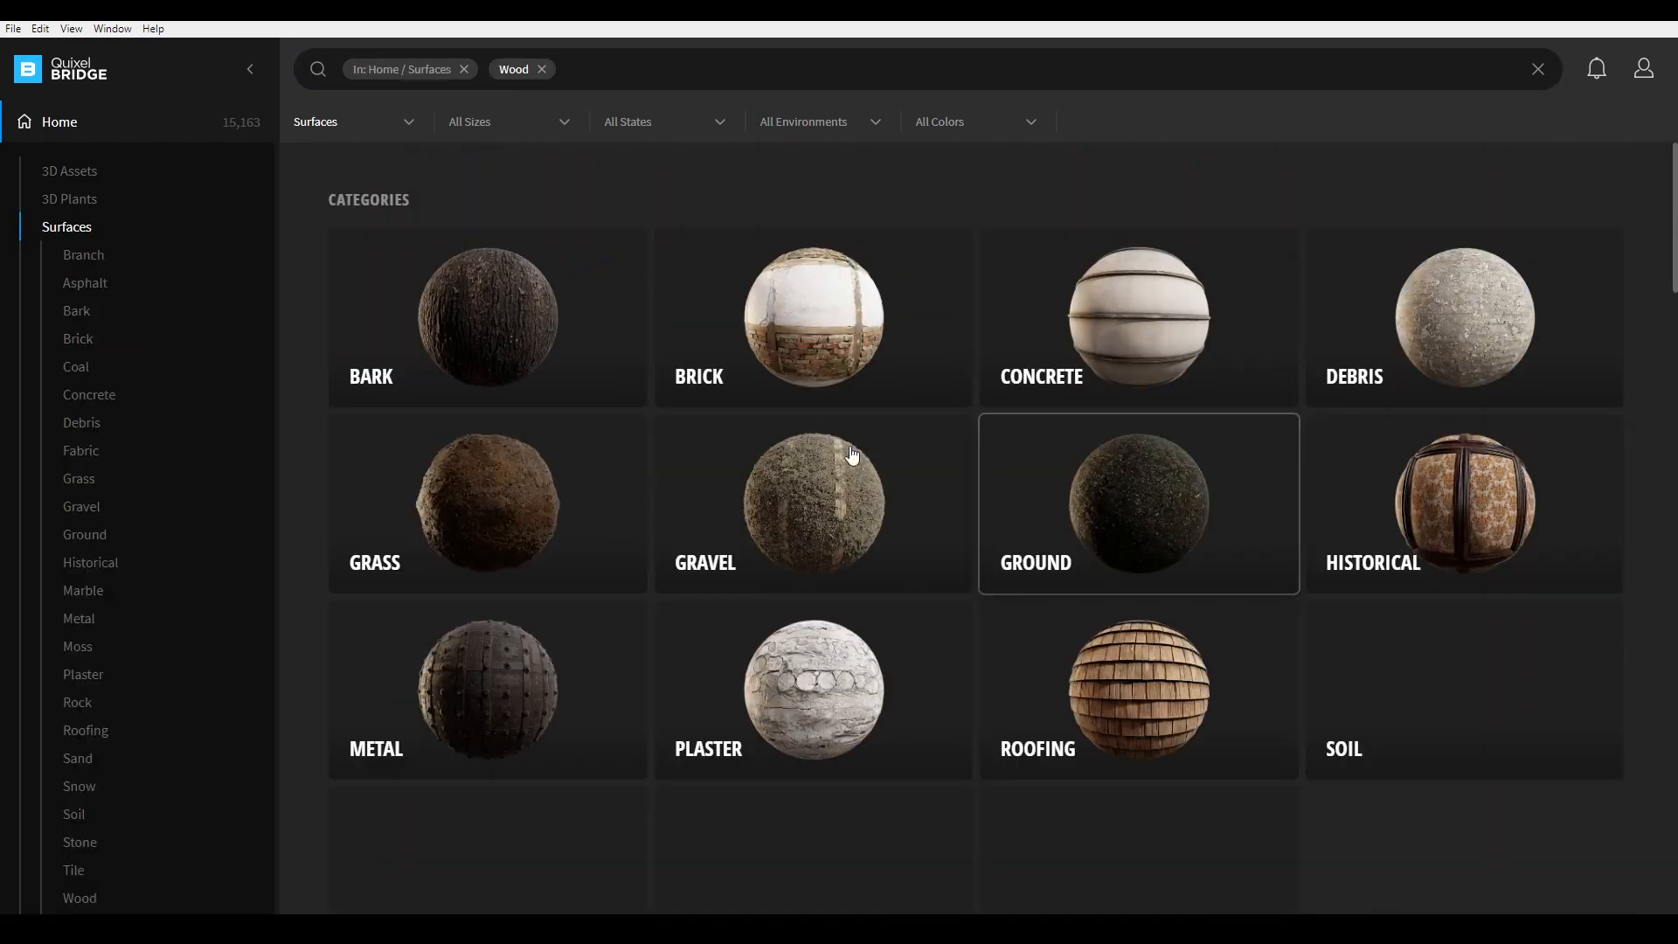
- Browse the wood surfaces and download Cracked Wooden Planks at 4K resolution
scroll(671, 416, "down", 6)
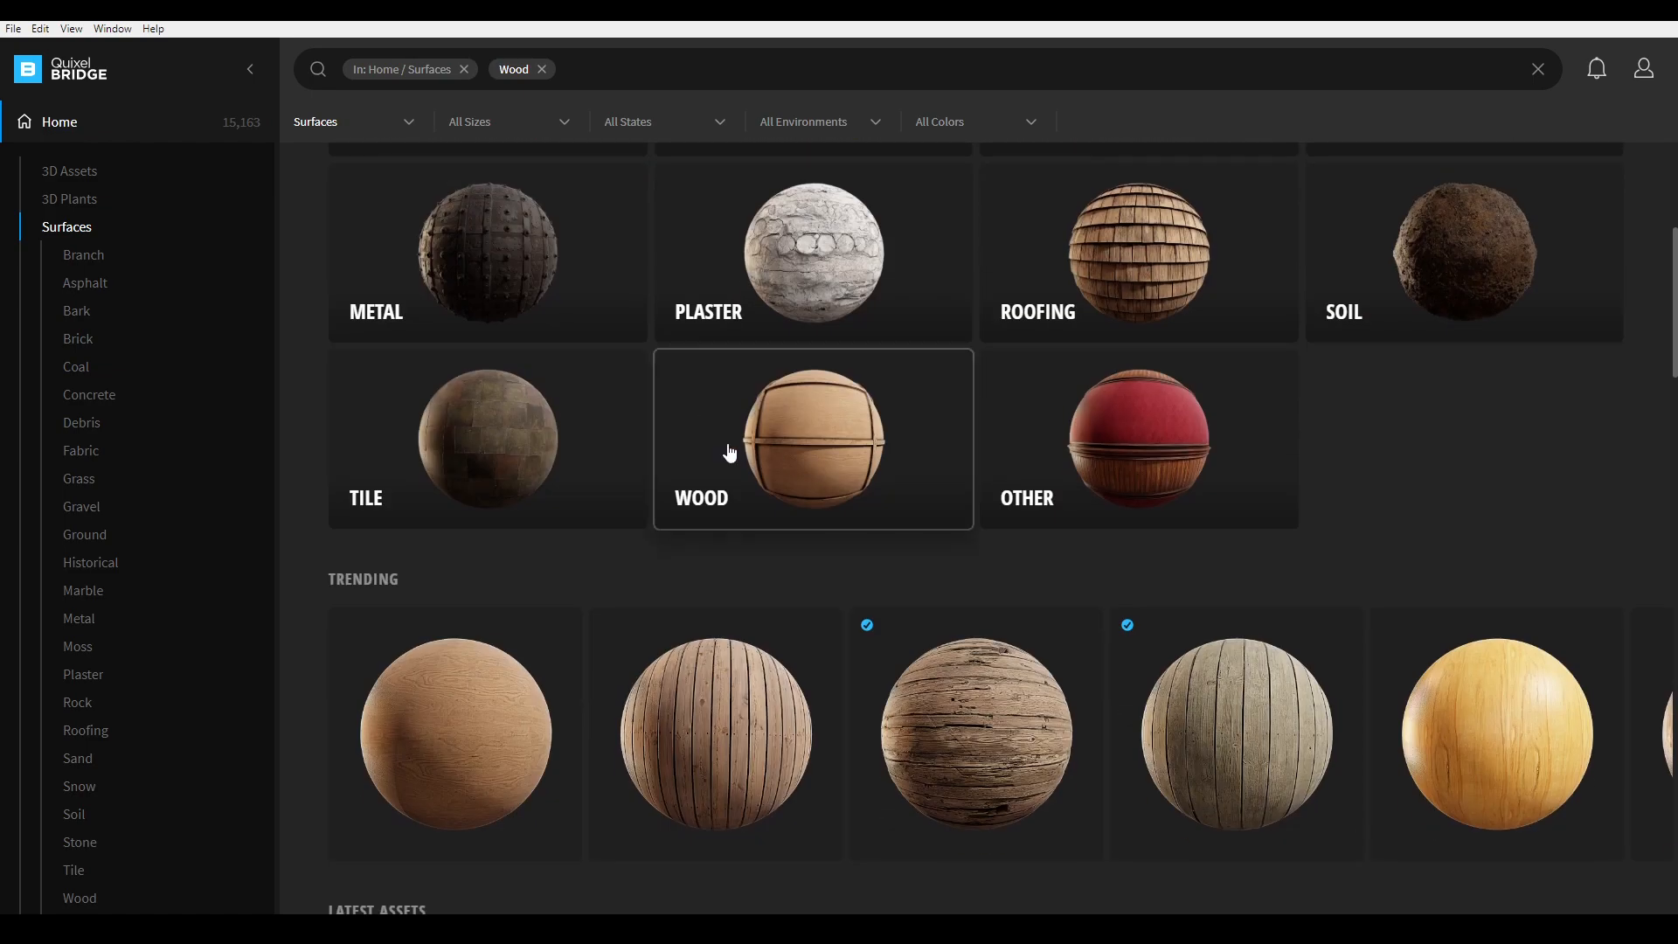
scroll(501, 482, "down", 6)
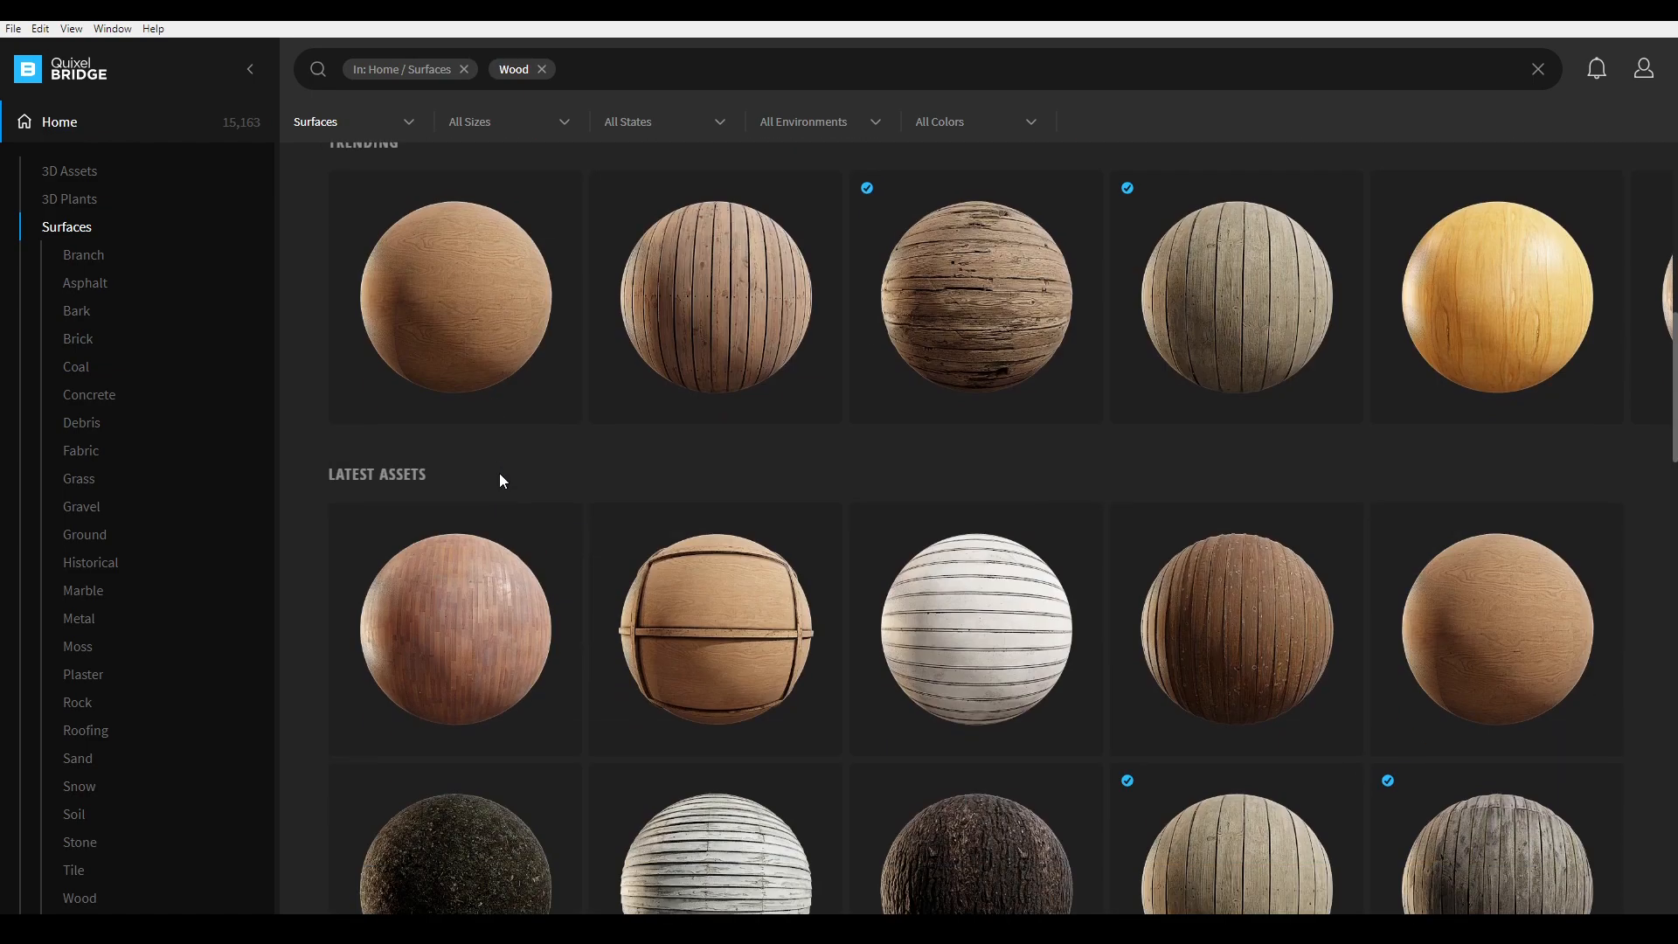
scroll(501, 482, "down", 8)
scroll(500, 483, "up", 6)
scroll(501, 482, "up", 2)
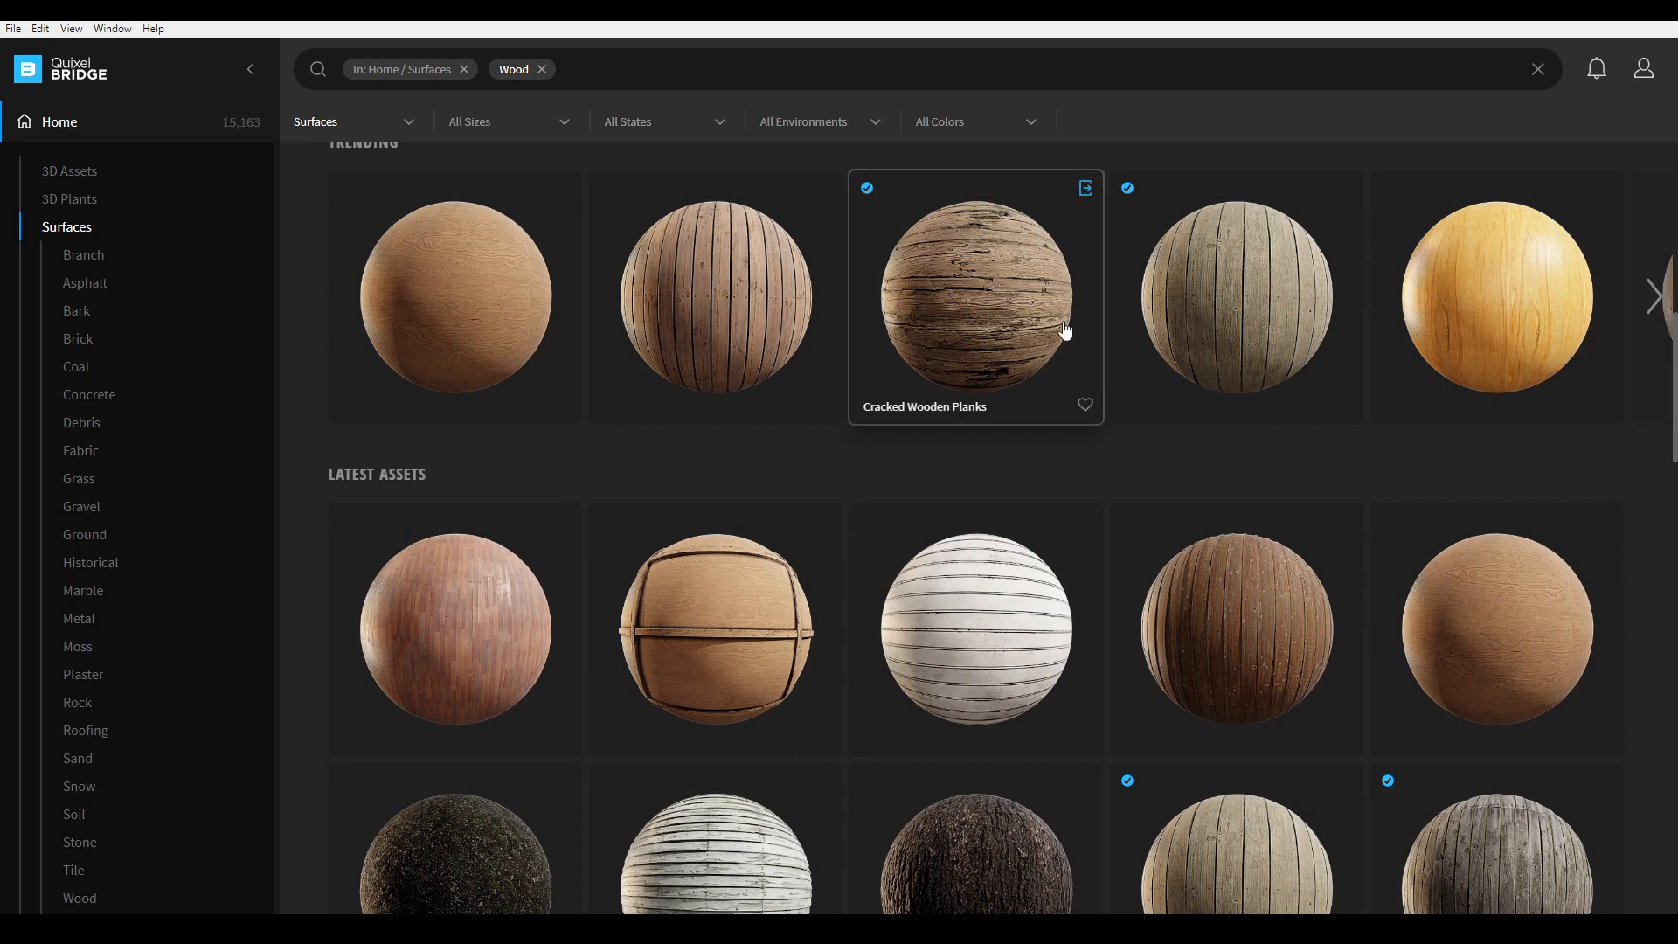
left_click(1010, 312)
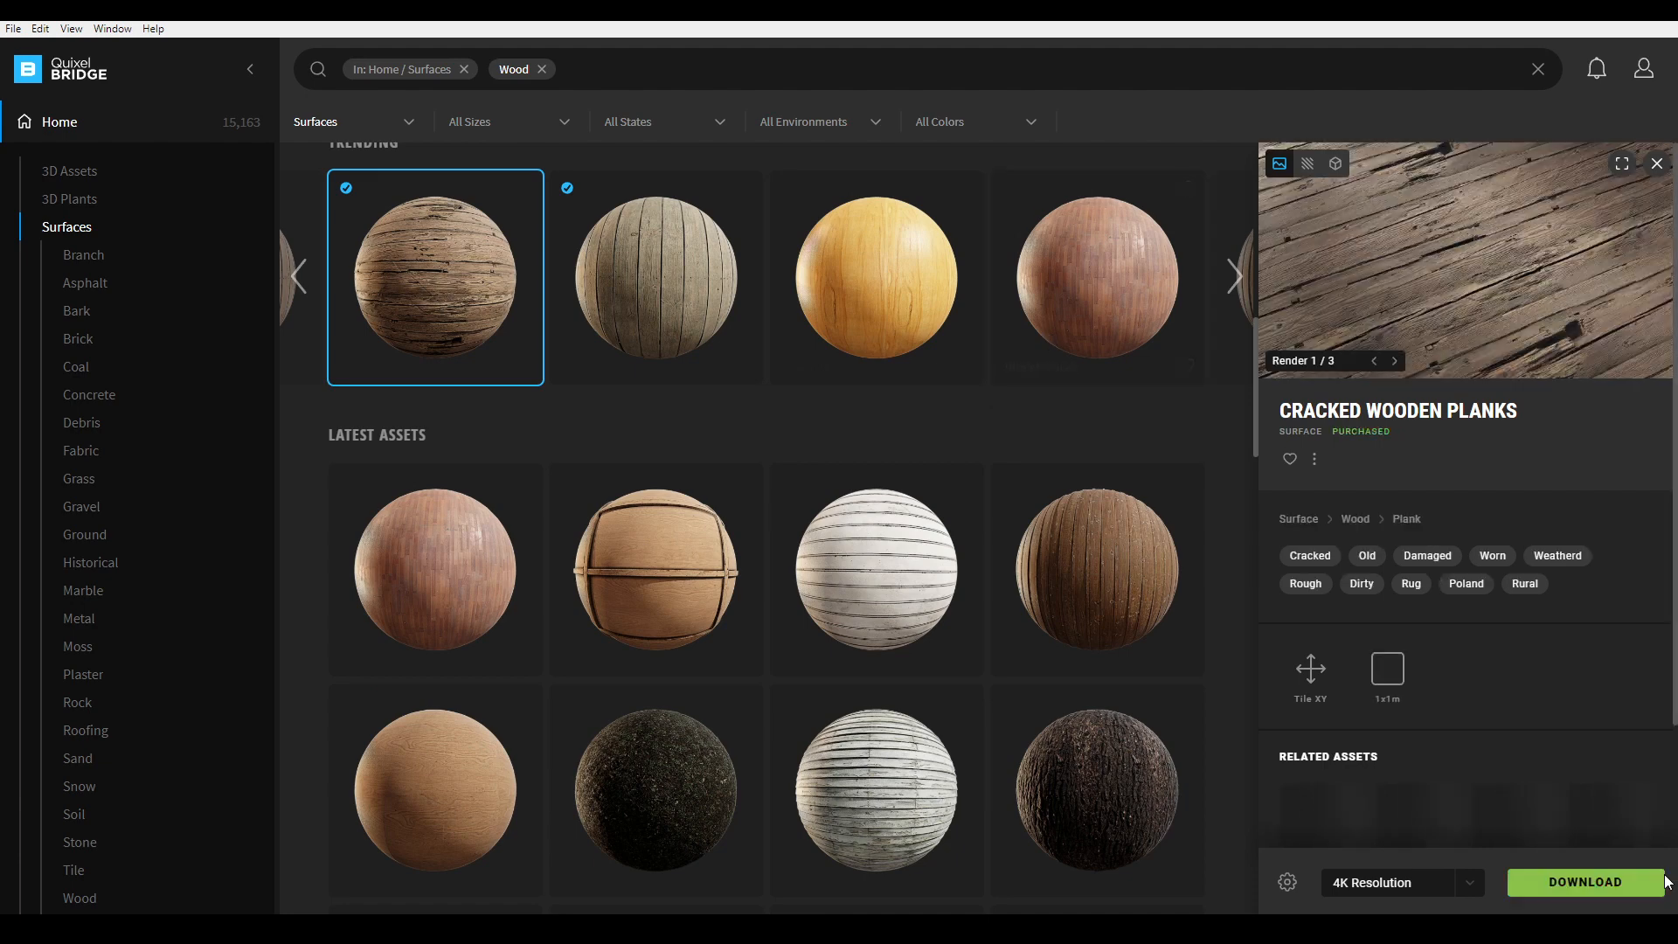
left_click(1584, 883)
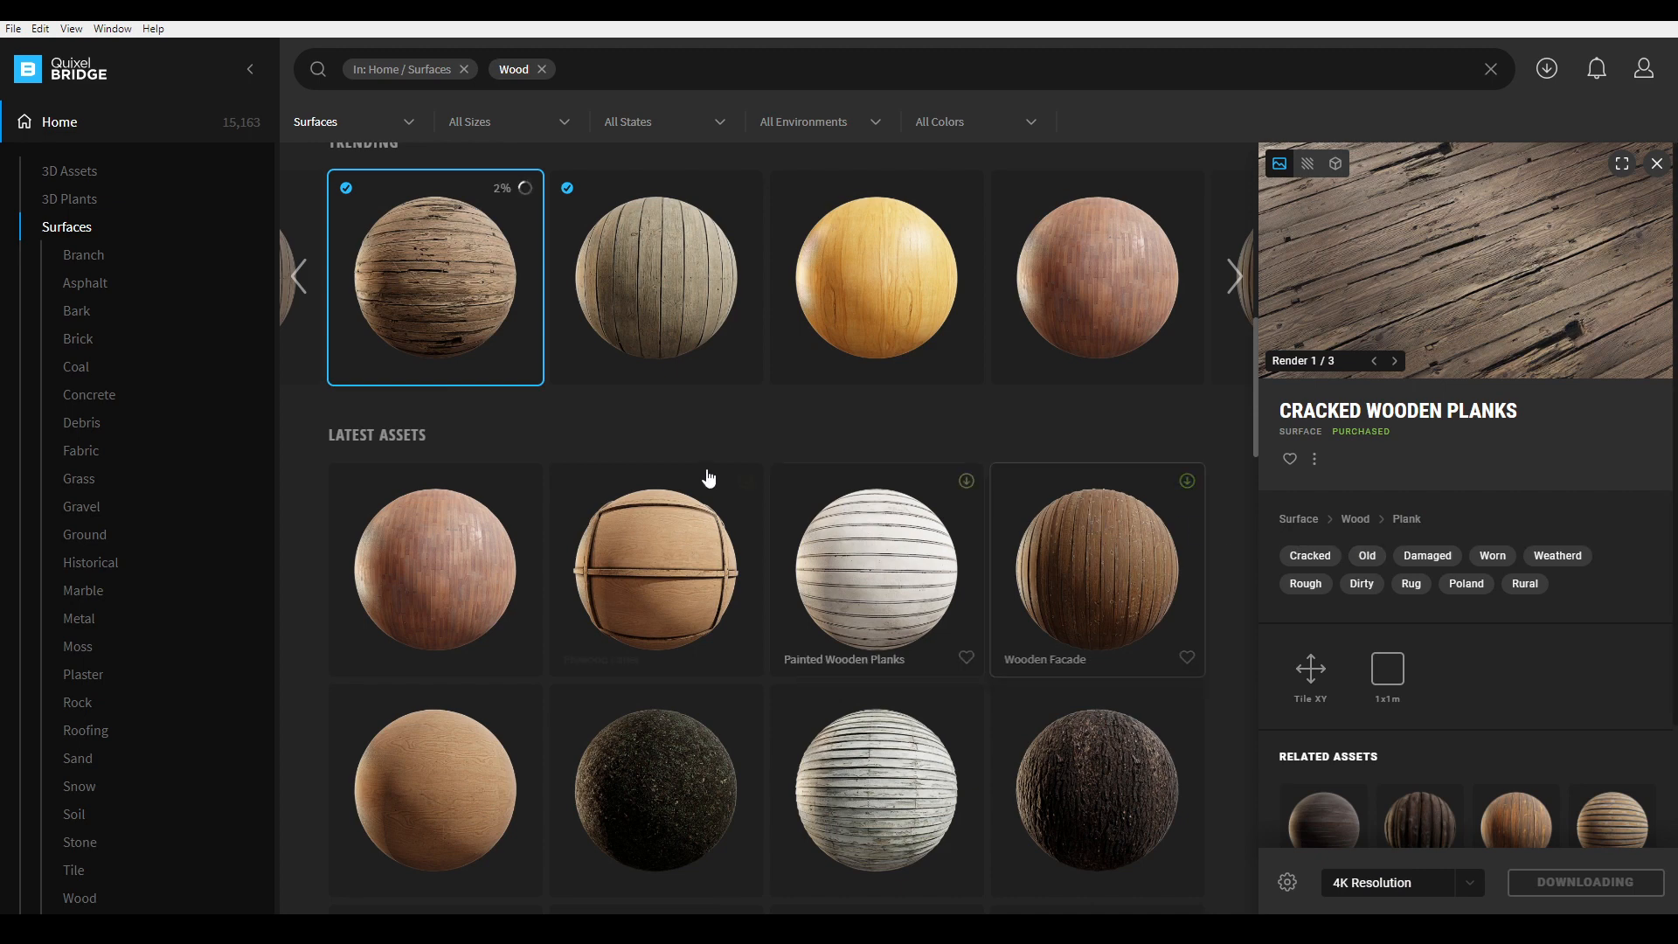
- Drop the wood search term by returning to all surfaces and open the Plaster category
scroll(707, 477, "up", 2)
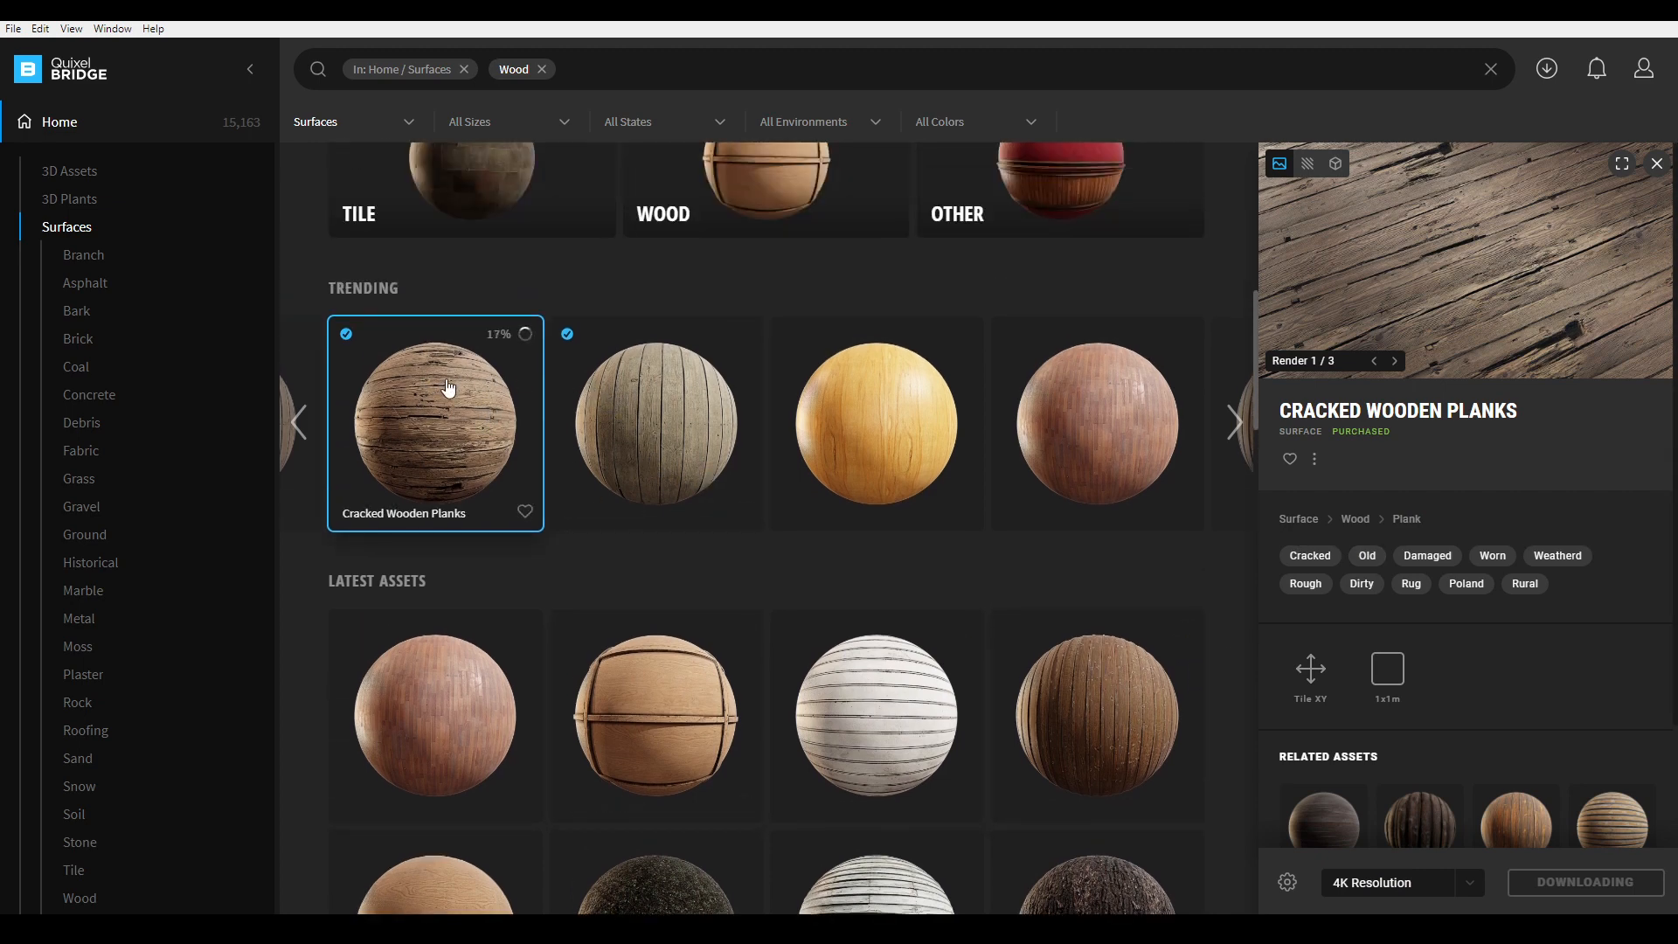
left_click(75, 232)
scroll(984, 475, "down", 4)
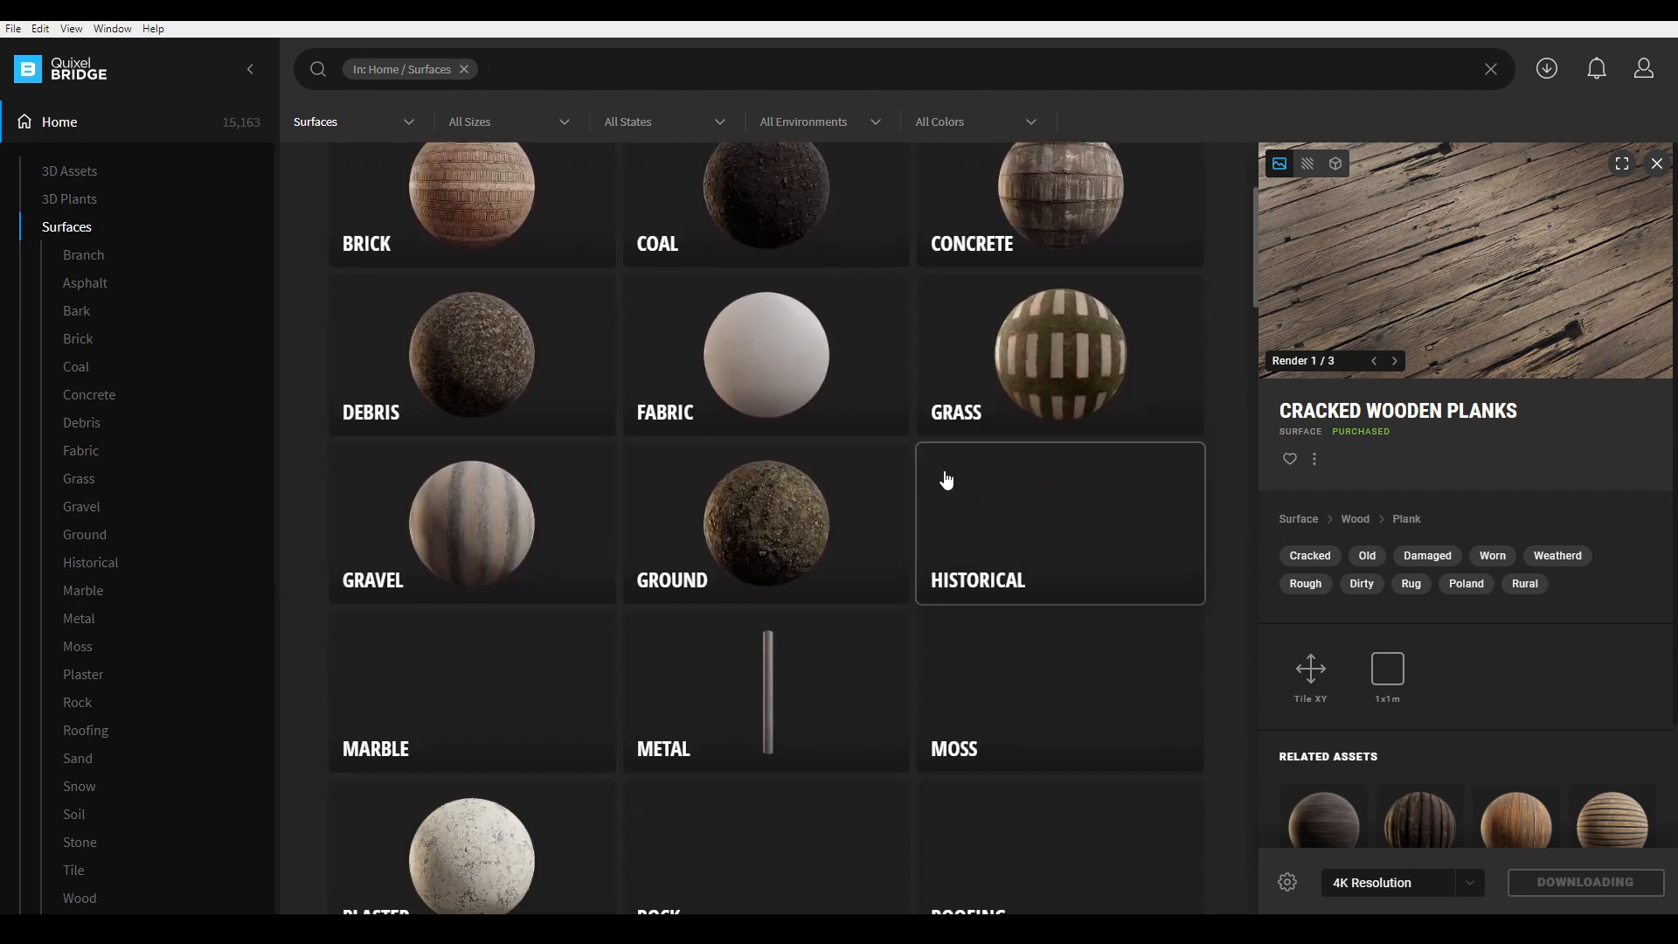
scroll(976, 454, "down", 3)
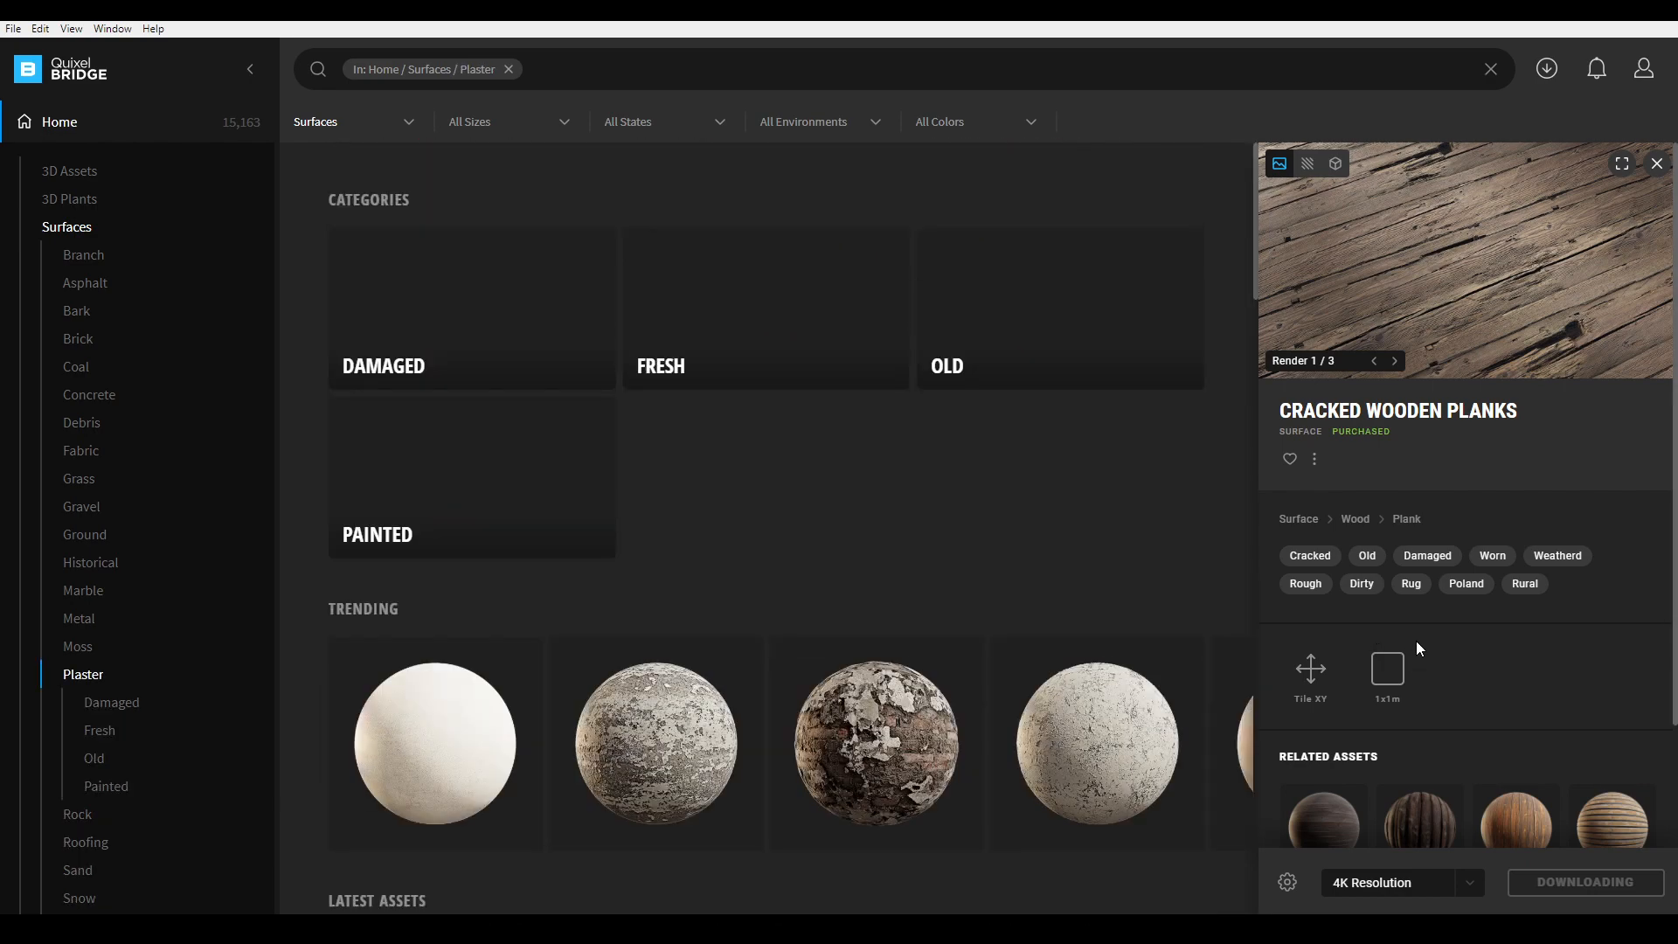
- Browse the plaster surfaces and download Flaked Paint Wall at 4K resolution
scroll(979, 699, "down", 2)
scroll(980, 699, "down", 6)
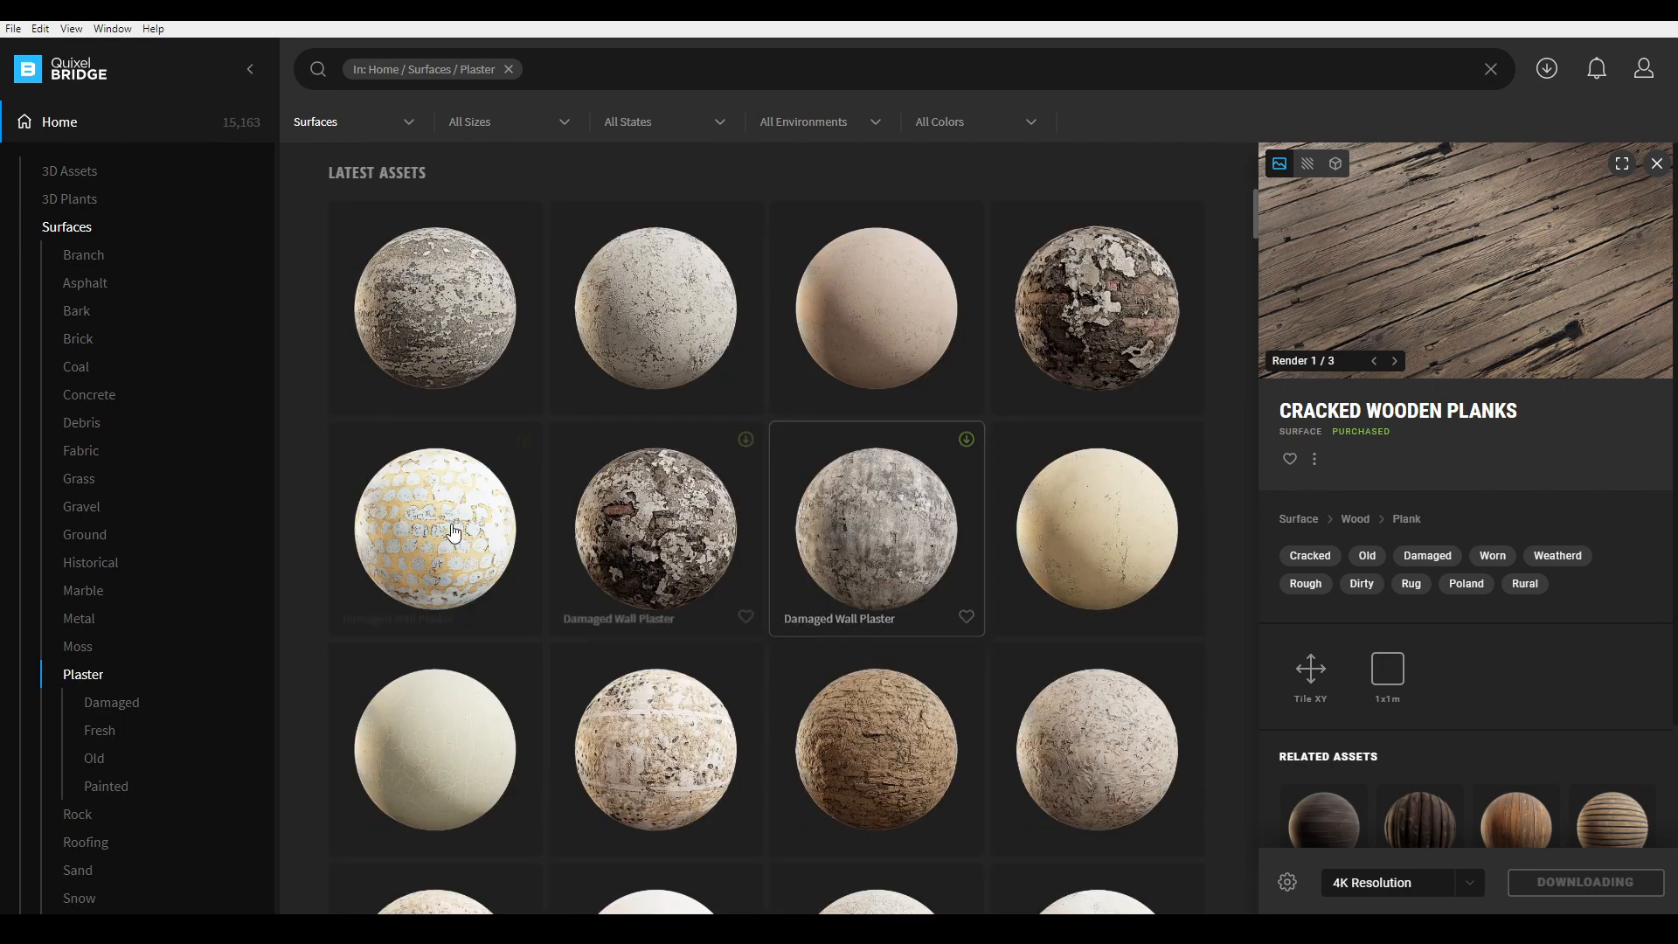
scroll(454, 627, "up", 3)
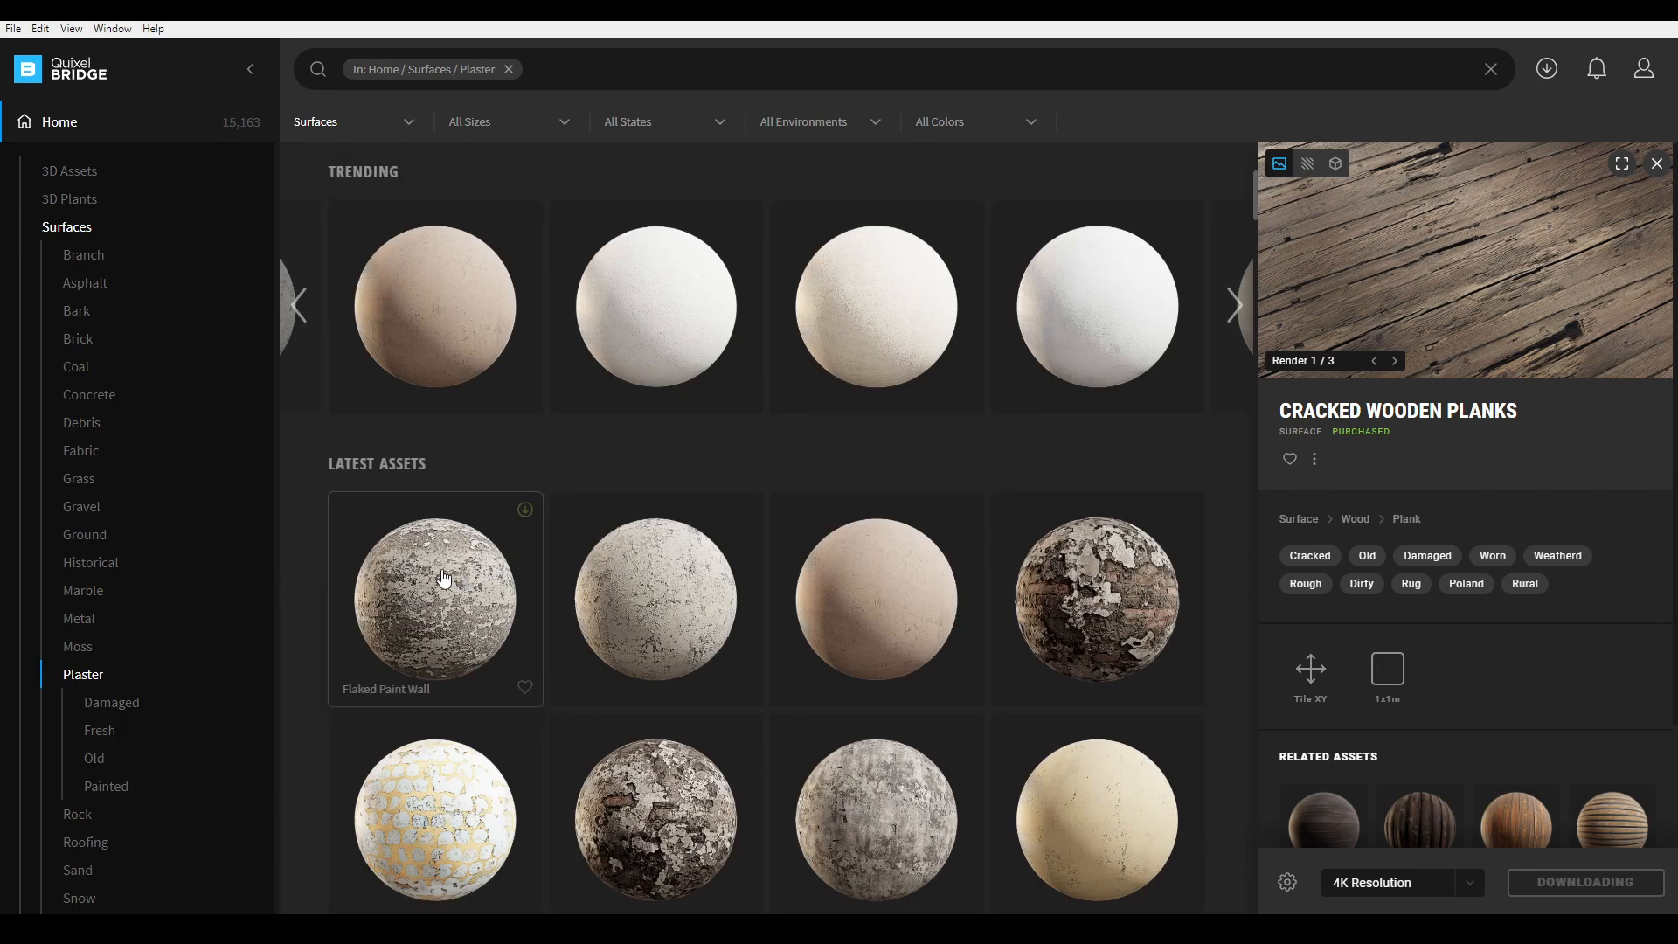
left_click(454, 627)
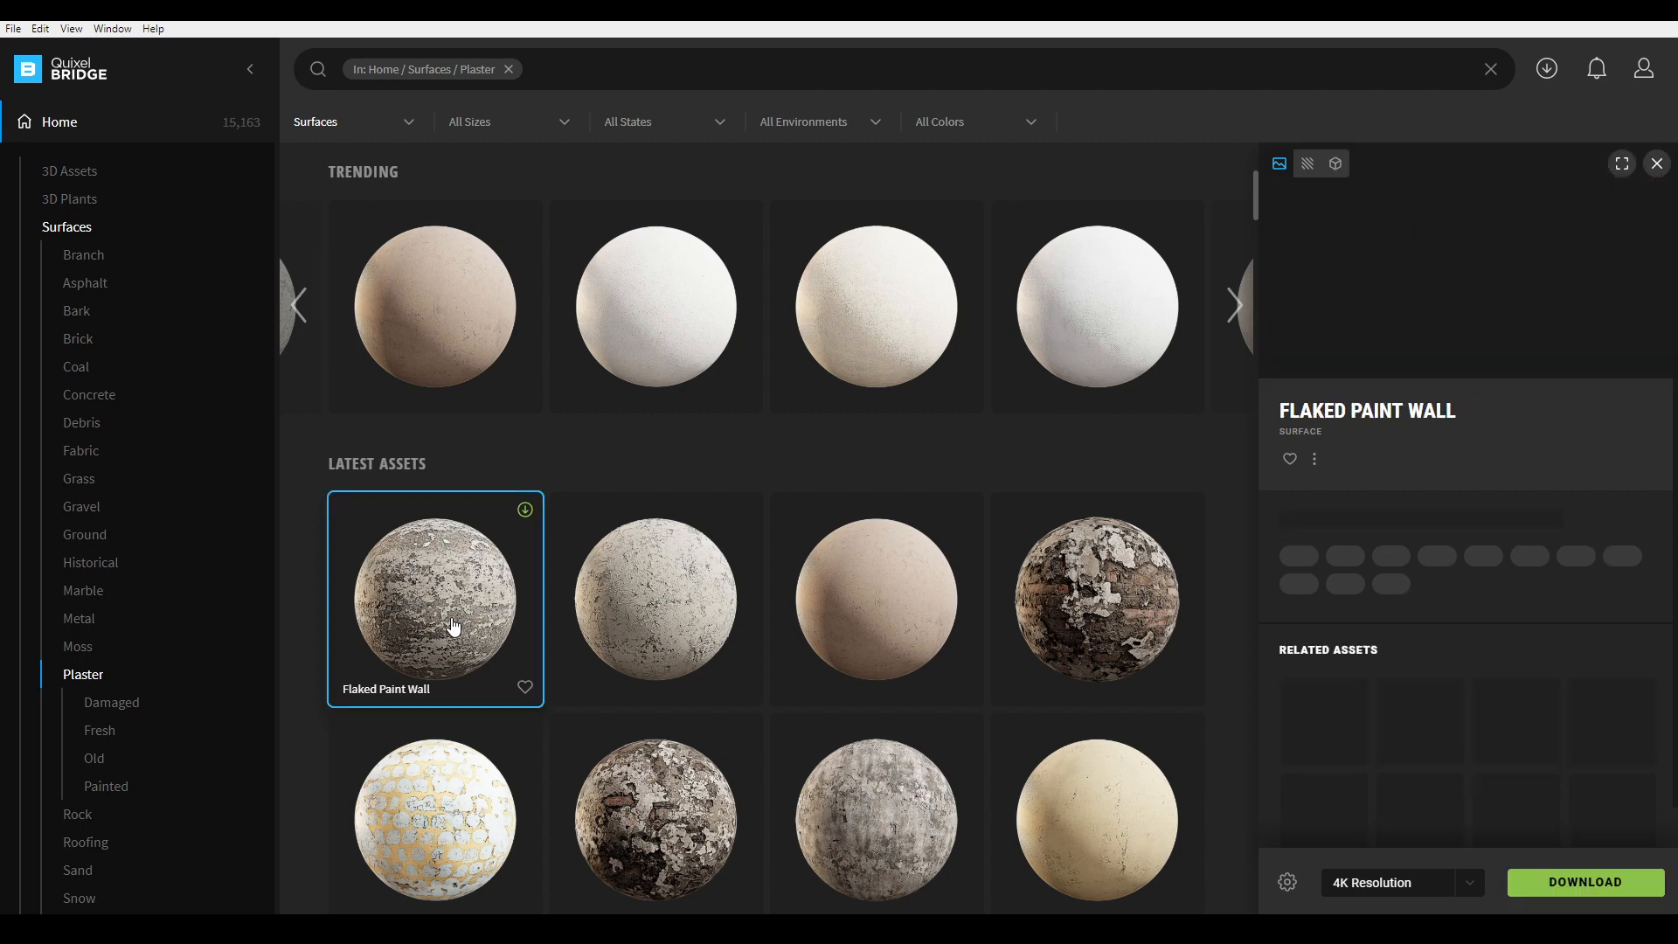
left_click(1603, 885)
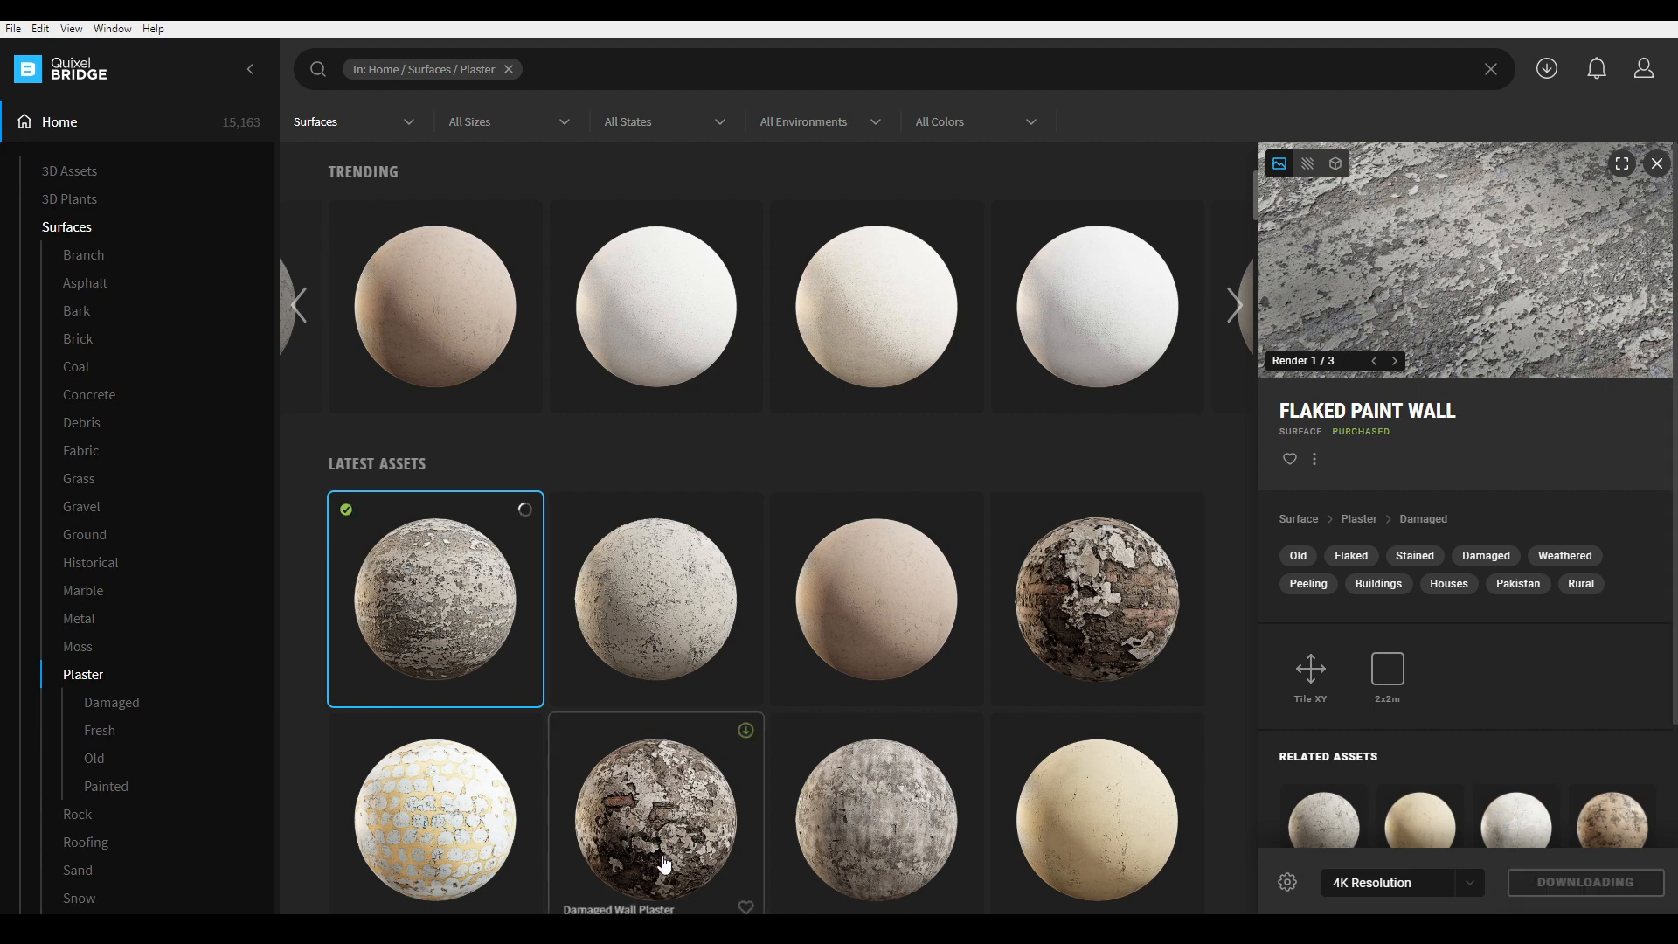
- Return to all surfaces and open the Wood category
left_click(68, 228)
scroll(573, 573, "down", 6)
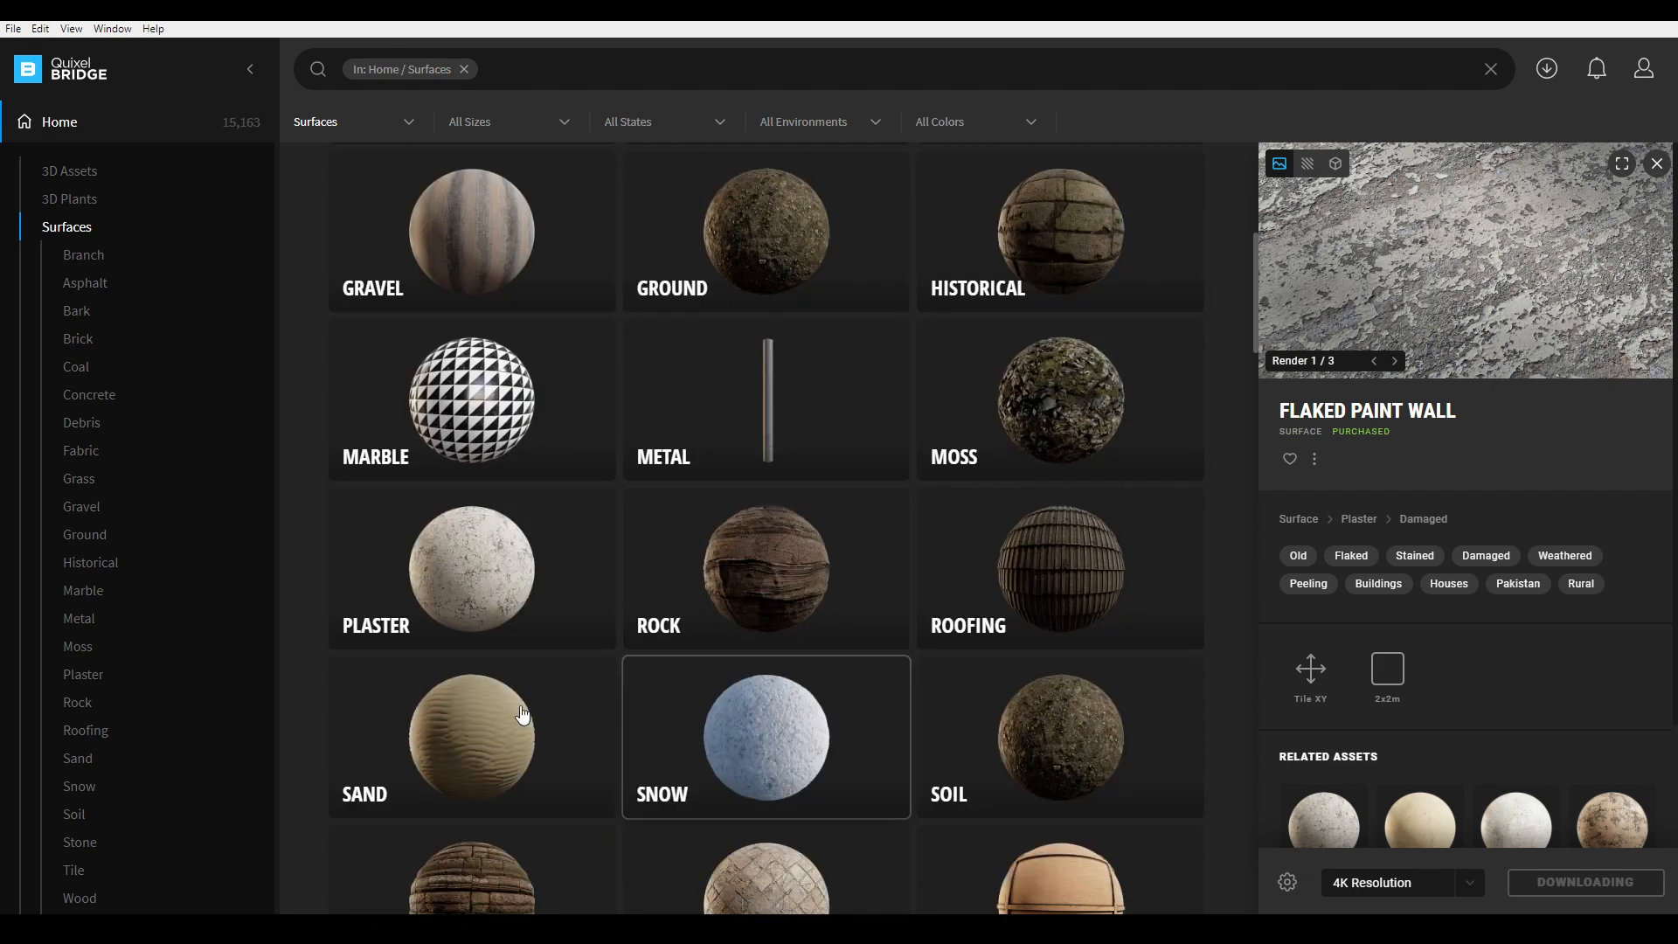
scroll(523, 715, "down", 5)
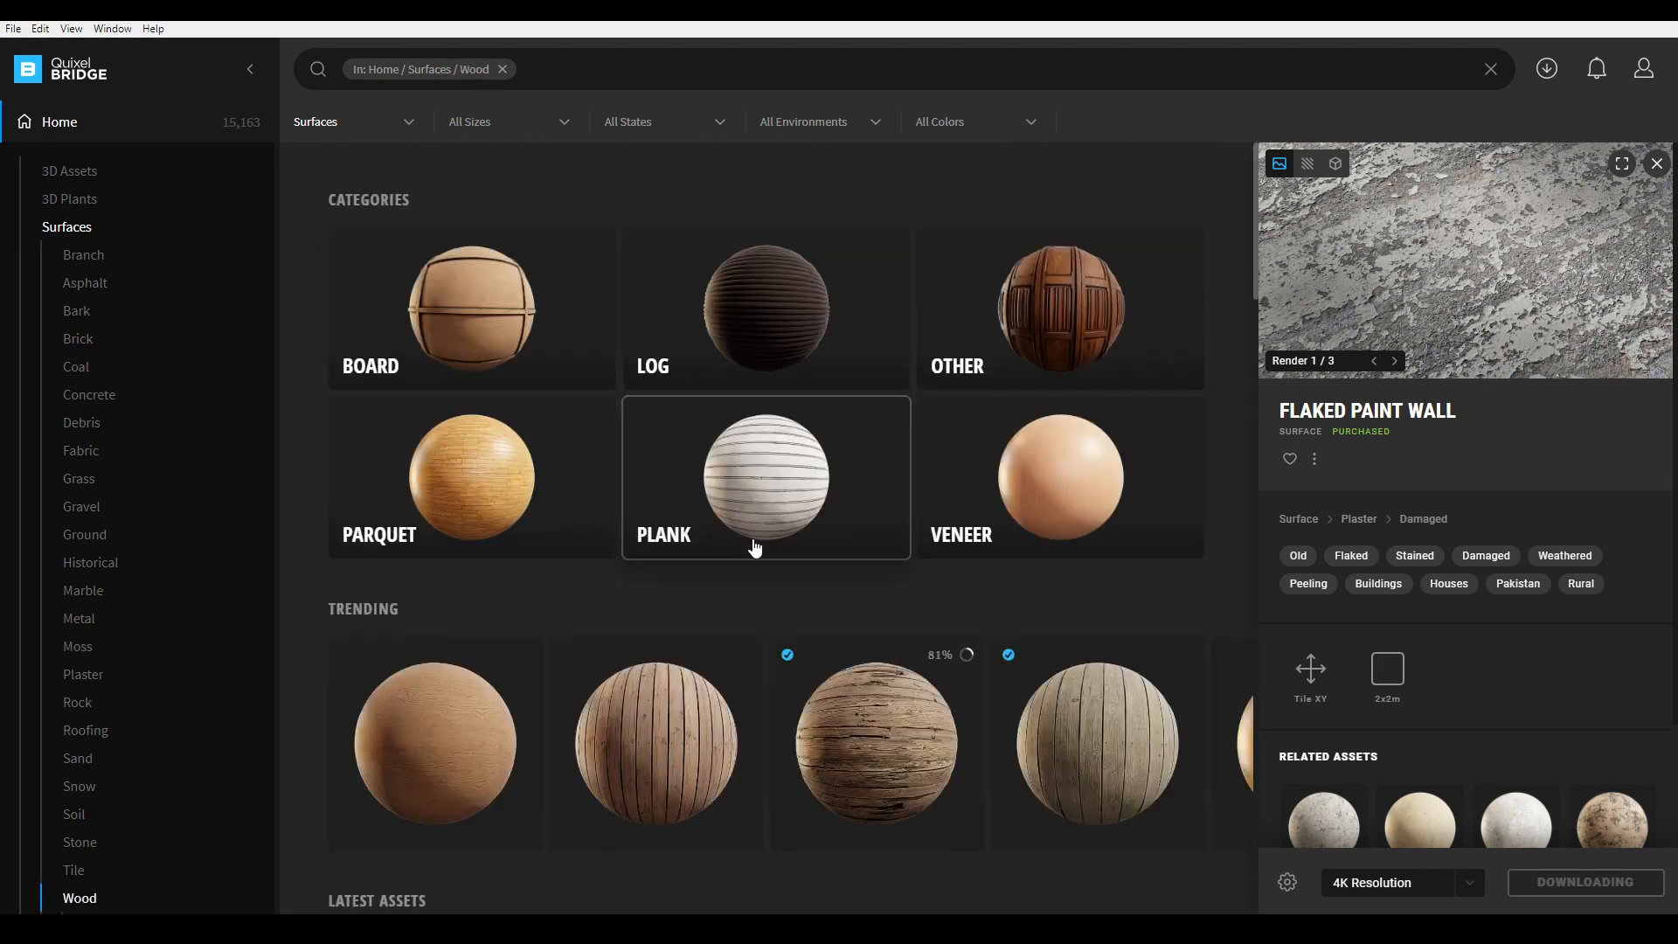
- Find the weathered Wooden Planks among the wood surfaces and download it at 4K resolution
scroll(751, 544, "down", 5)
scroll(787, 542, "down", 6)
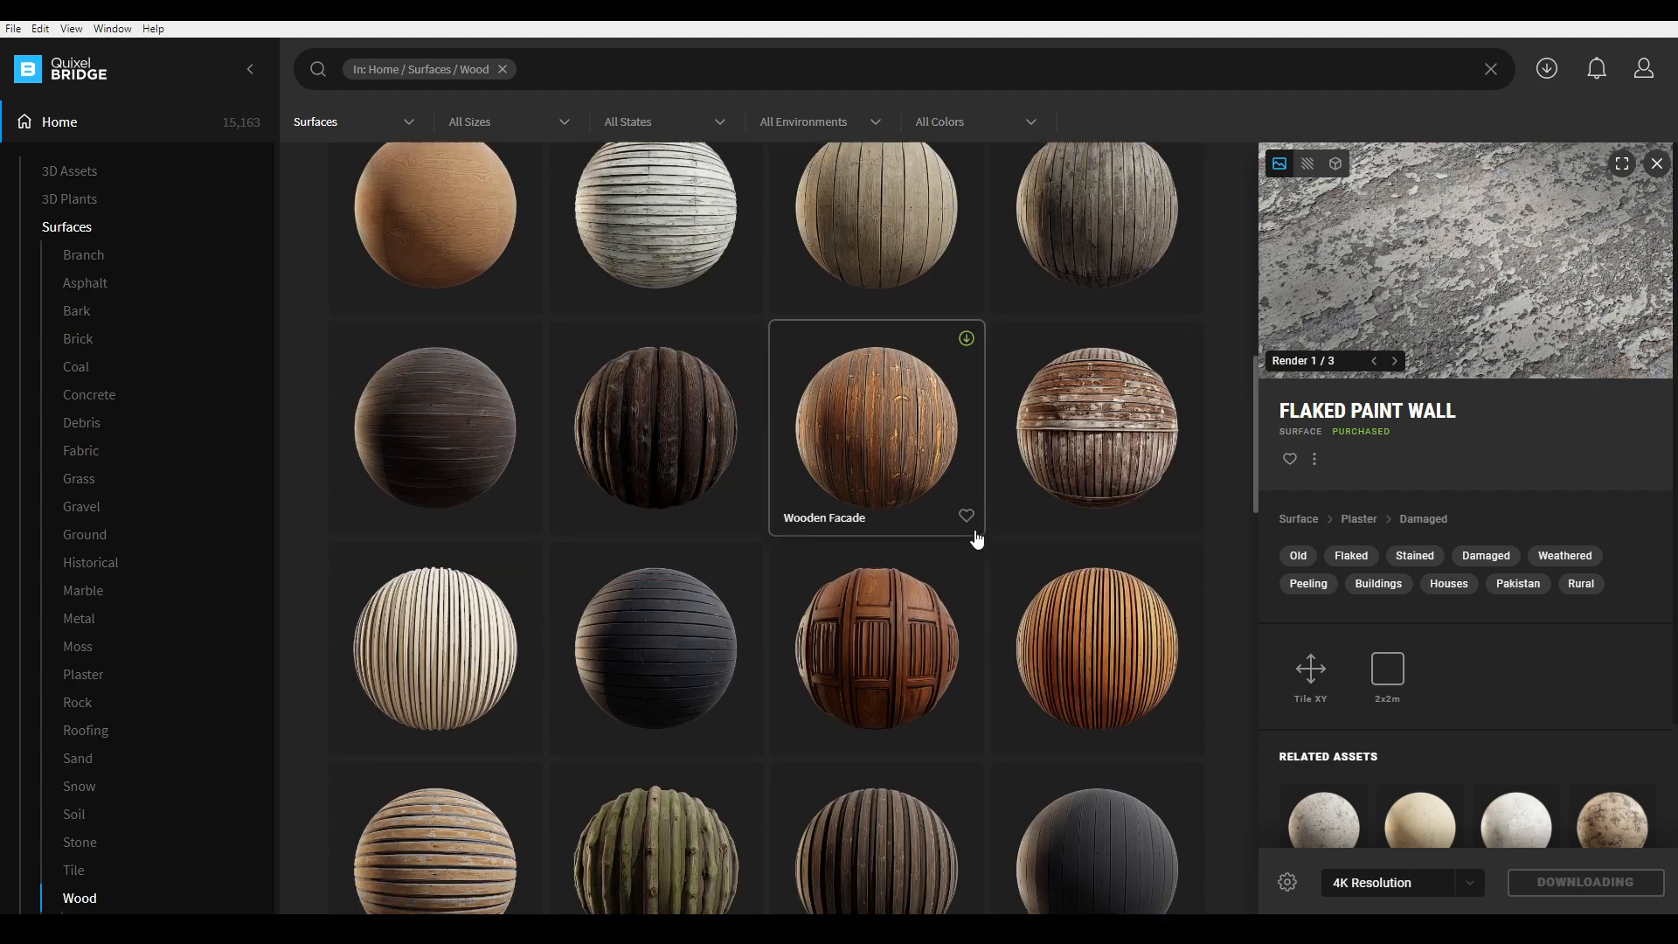
scroll(973, 539, "down", 10)
left_click(377, 769)
scroll(377, 699, "down", 5)
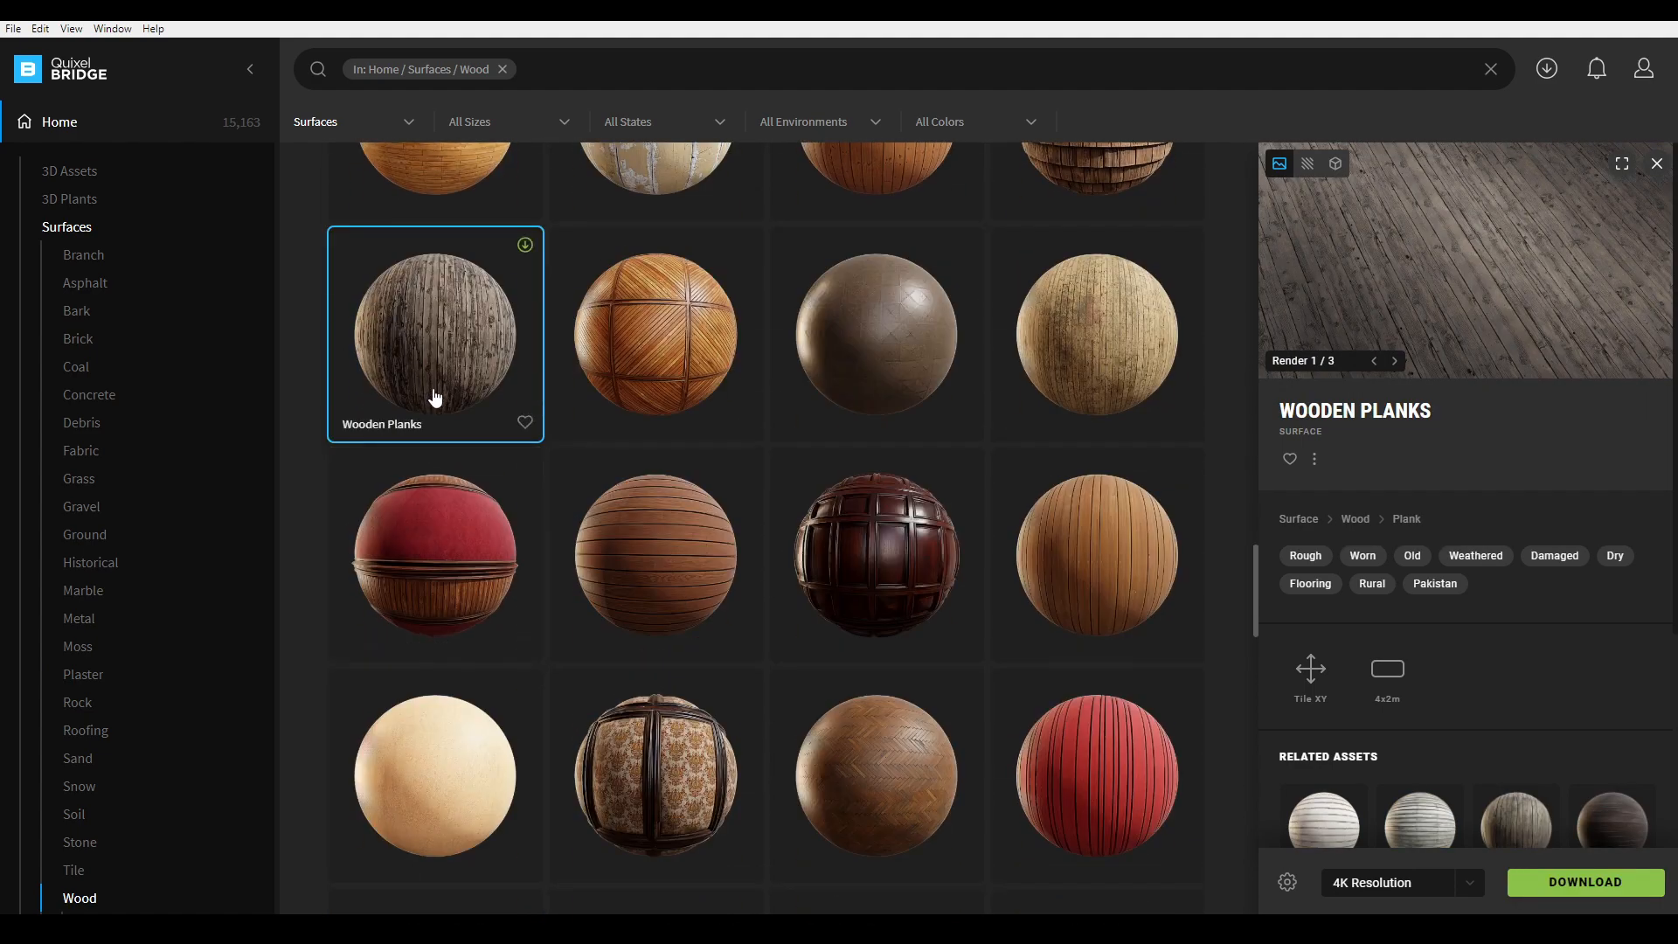
left_click(1596, 878)
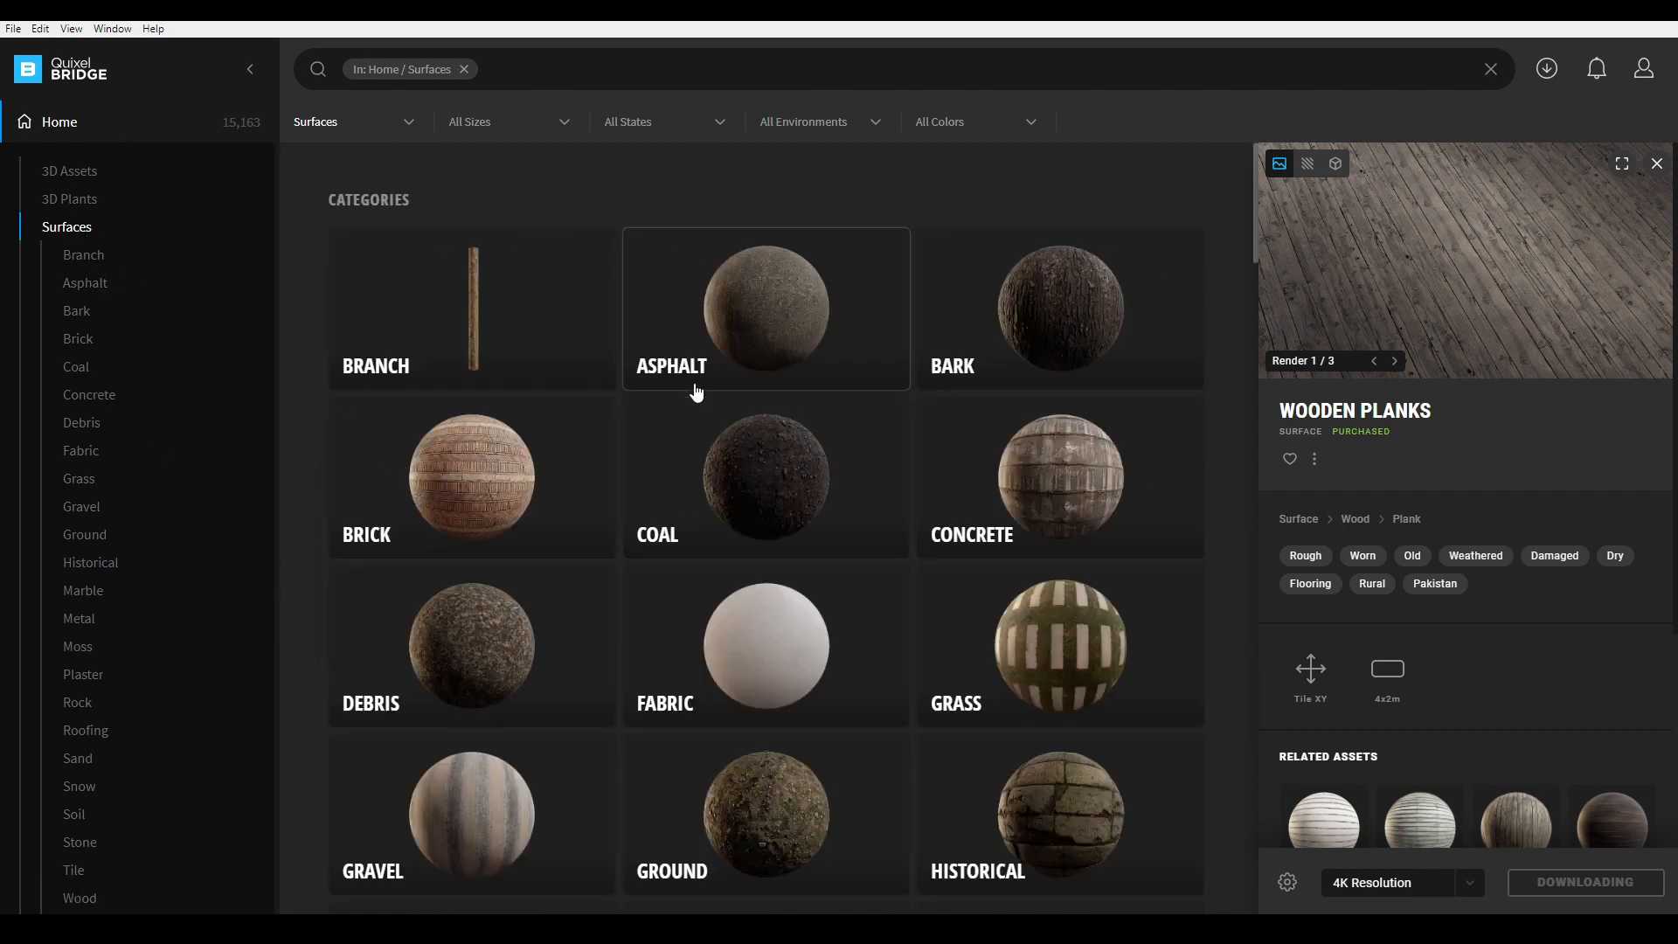
- Open the Castle subcategory of the Stone surfaces
scroll(734, 451, "down", 2)
scroll(736, 458, "down", 6)
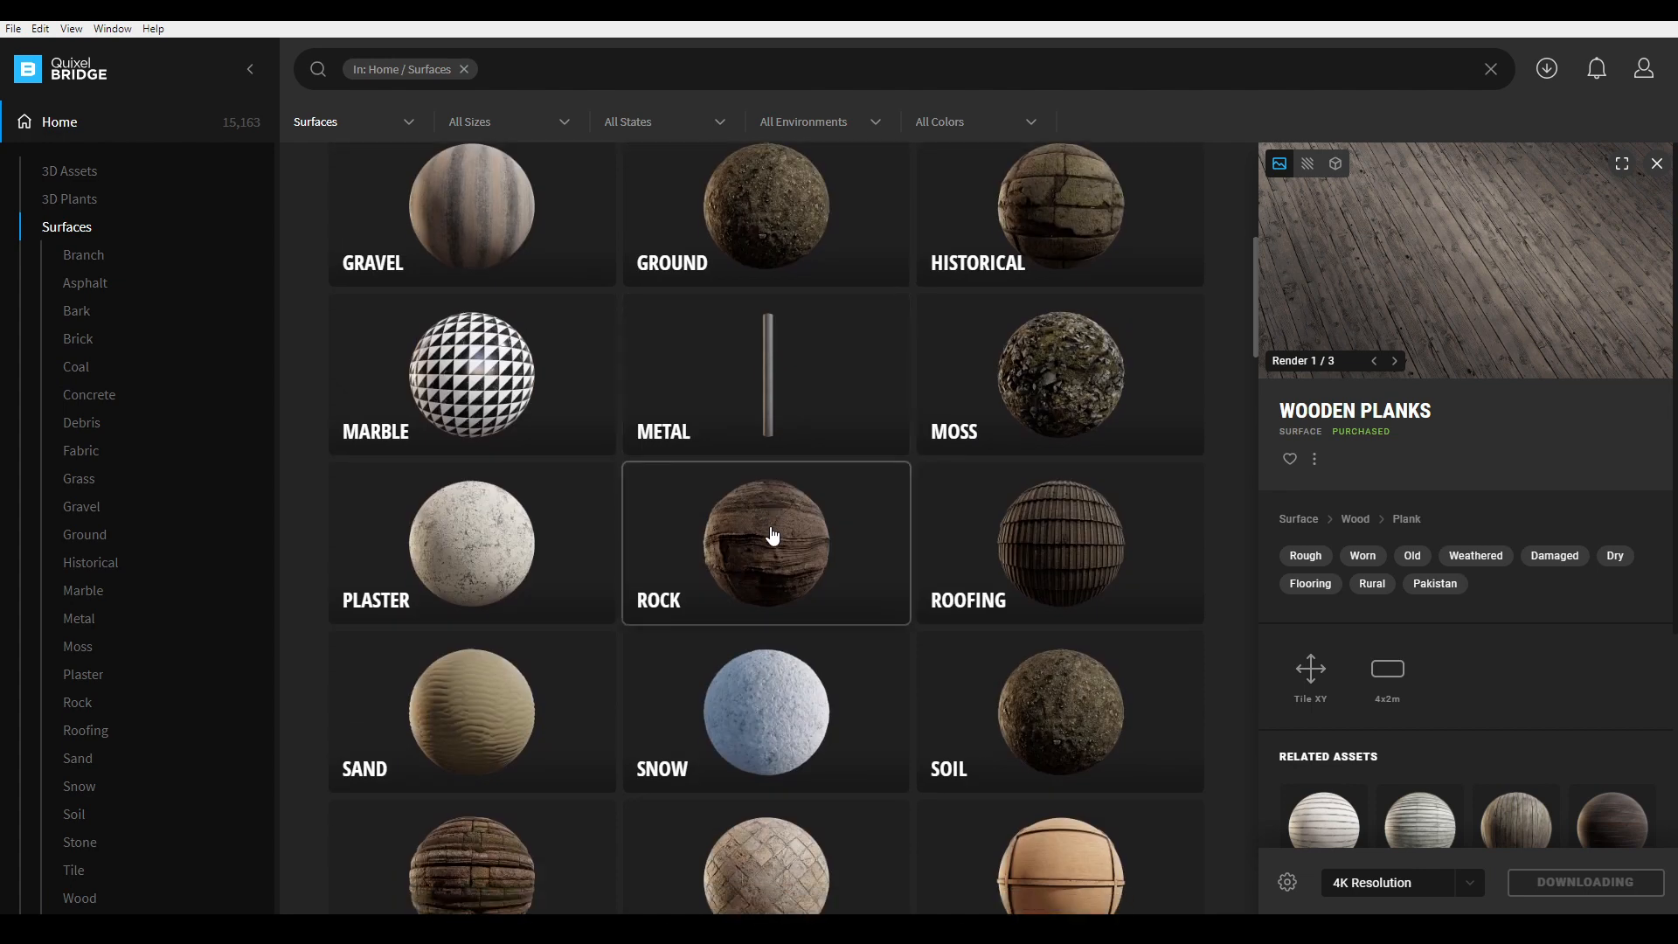
scroll(772, 535, "down", 1)
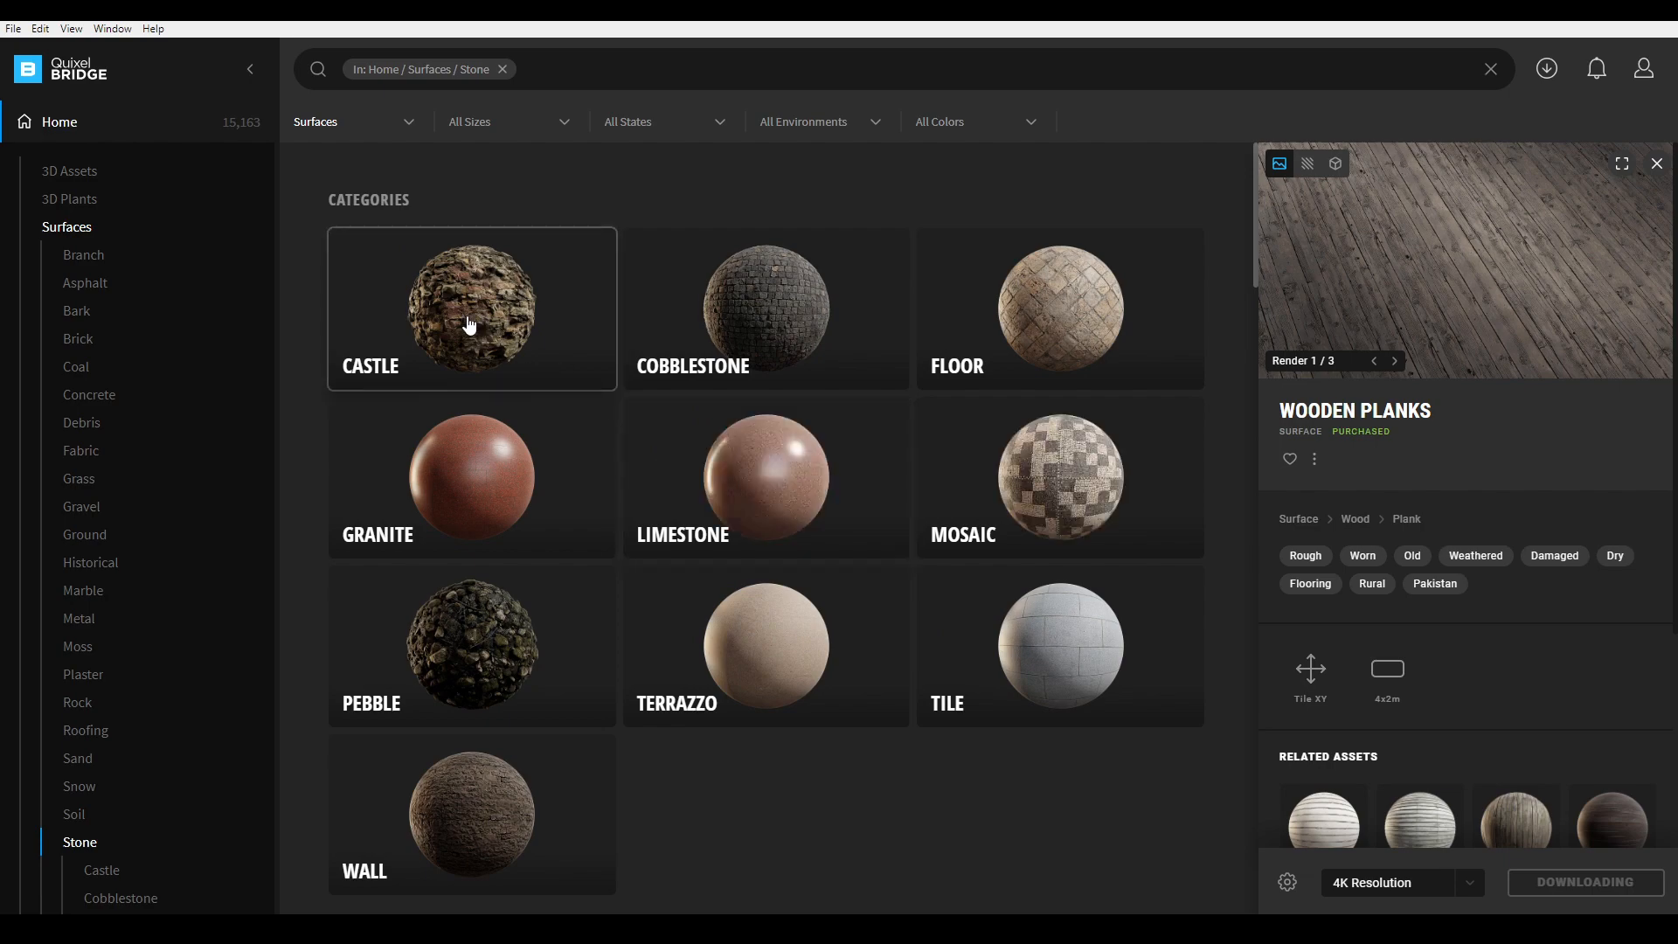
left_click(593, 389)
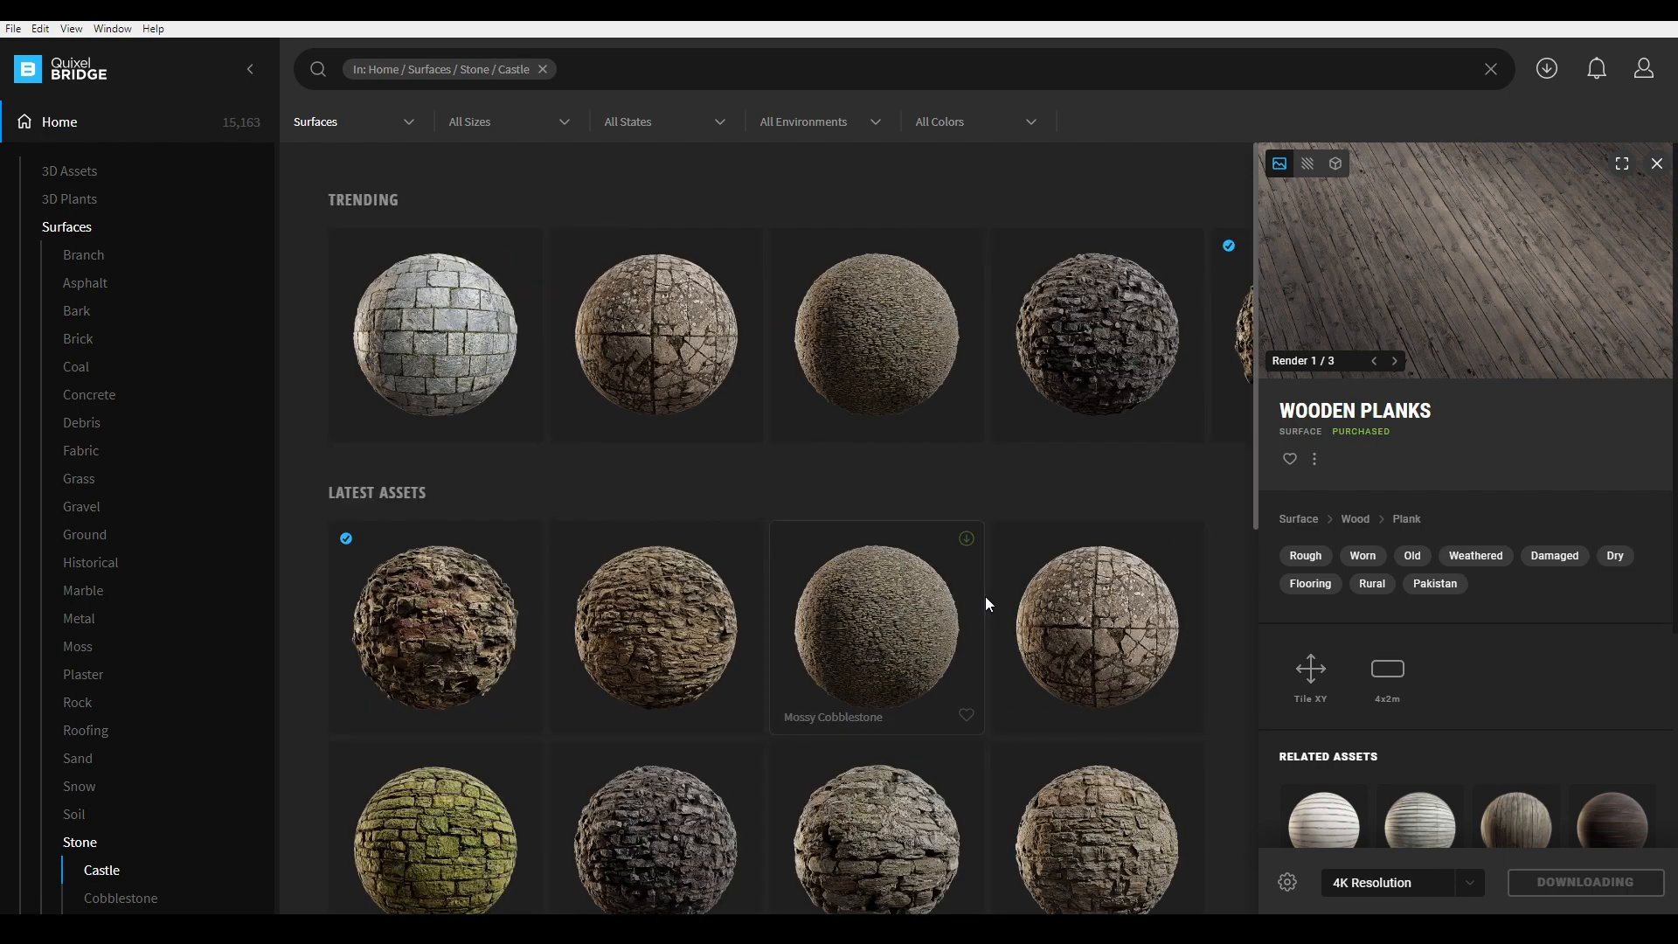
- Browse the castle stone surfaces and download the brown Castle Wall at 4K resolution
scroll(986, 602, "down", 5)
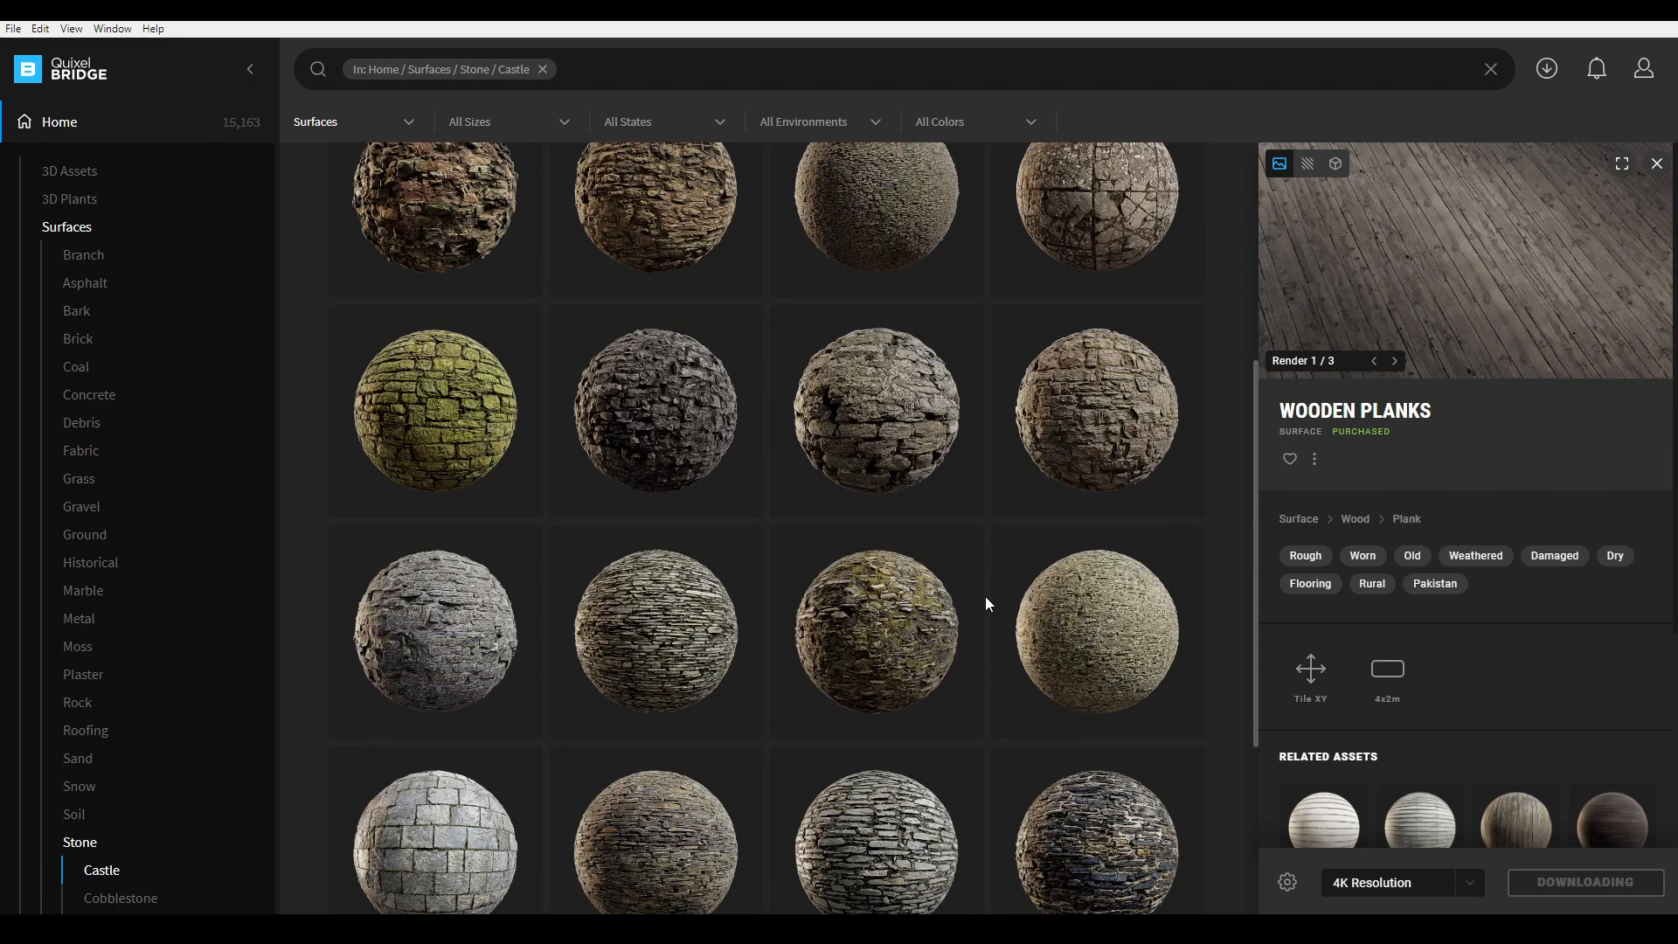
scroll(987, 602, "down", 3)
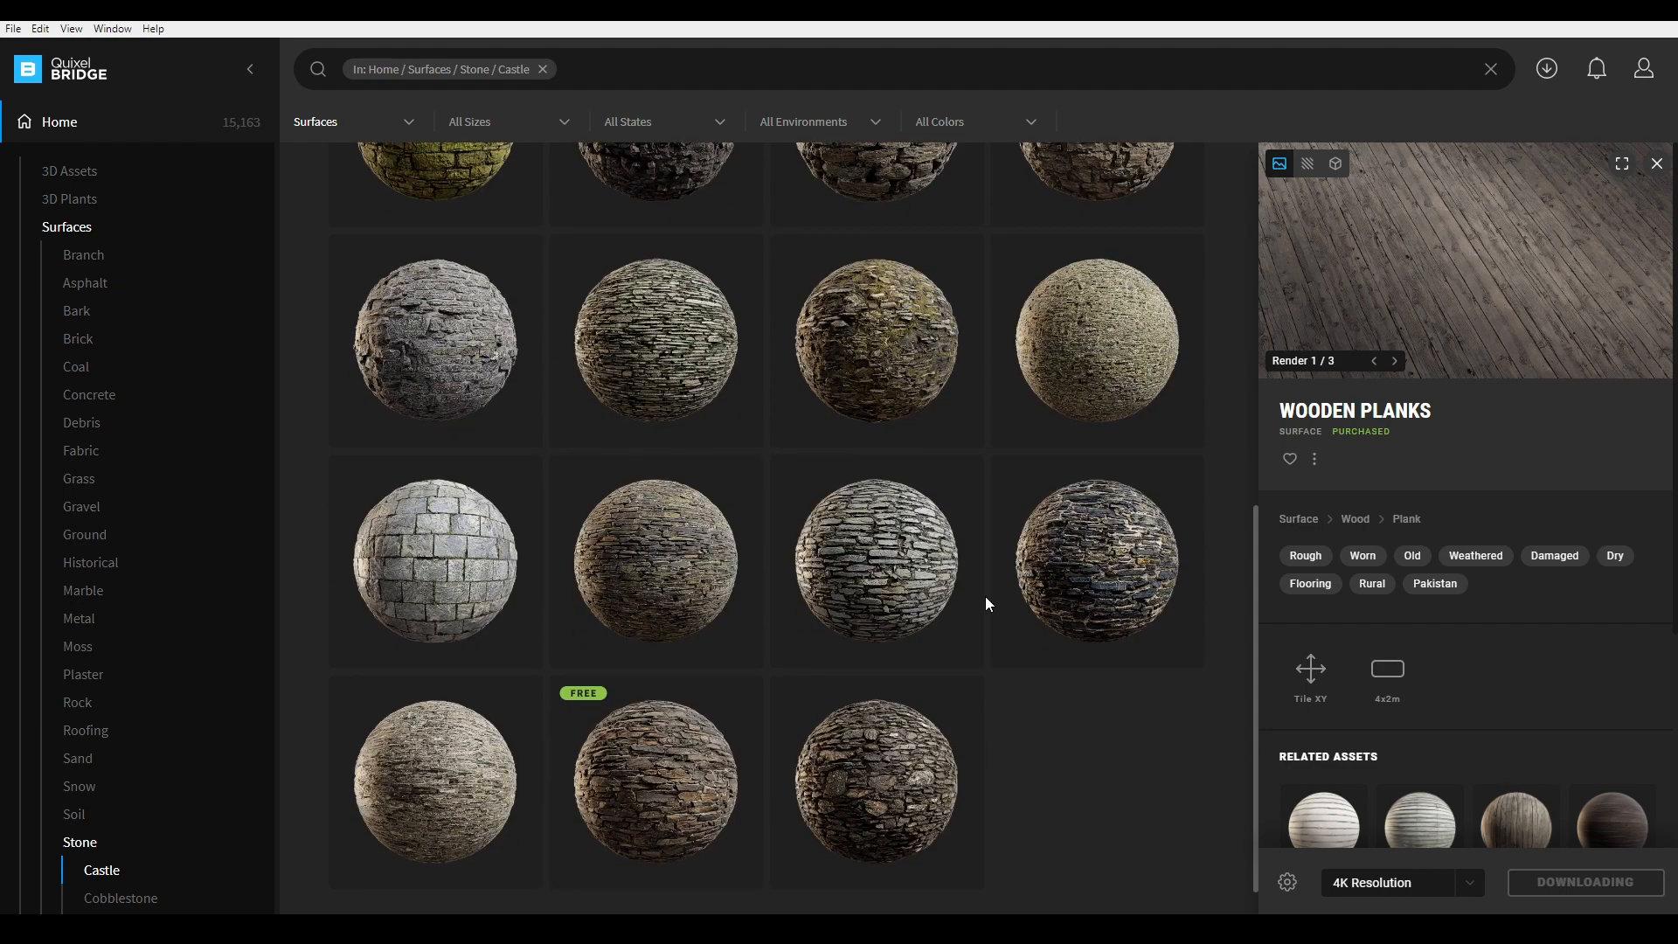
scroll(985, 599, "up", 2)
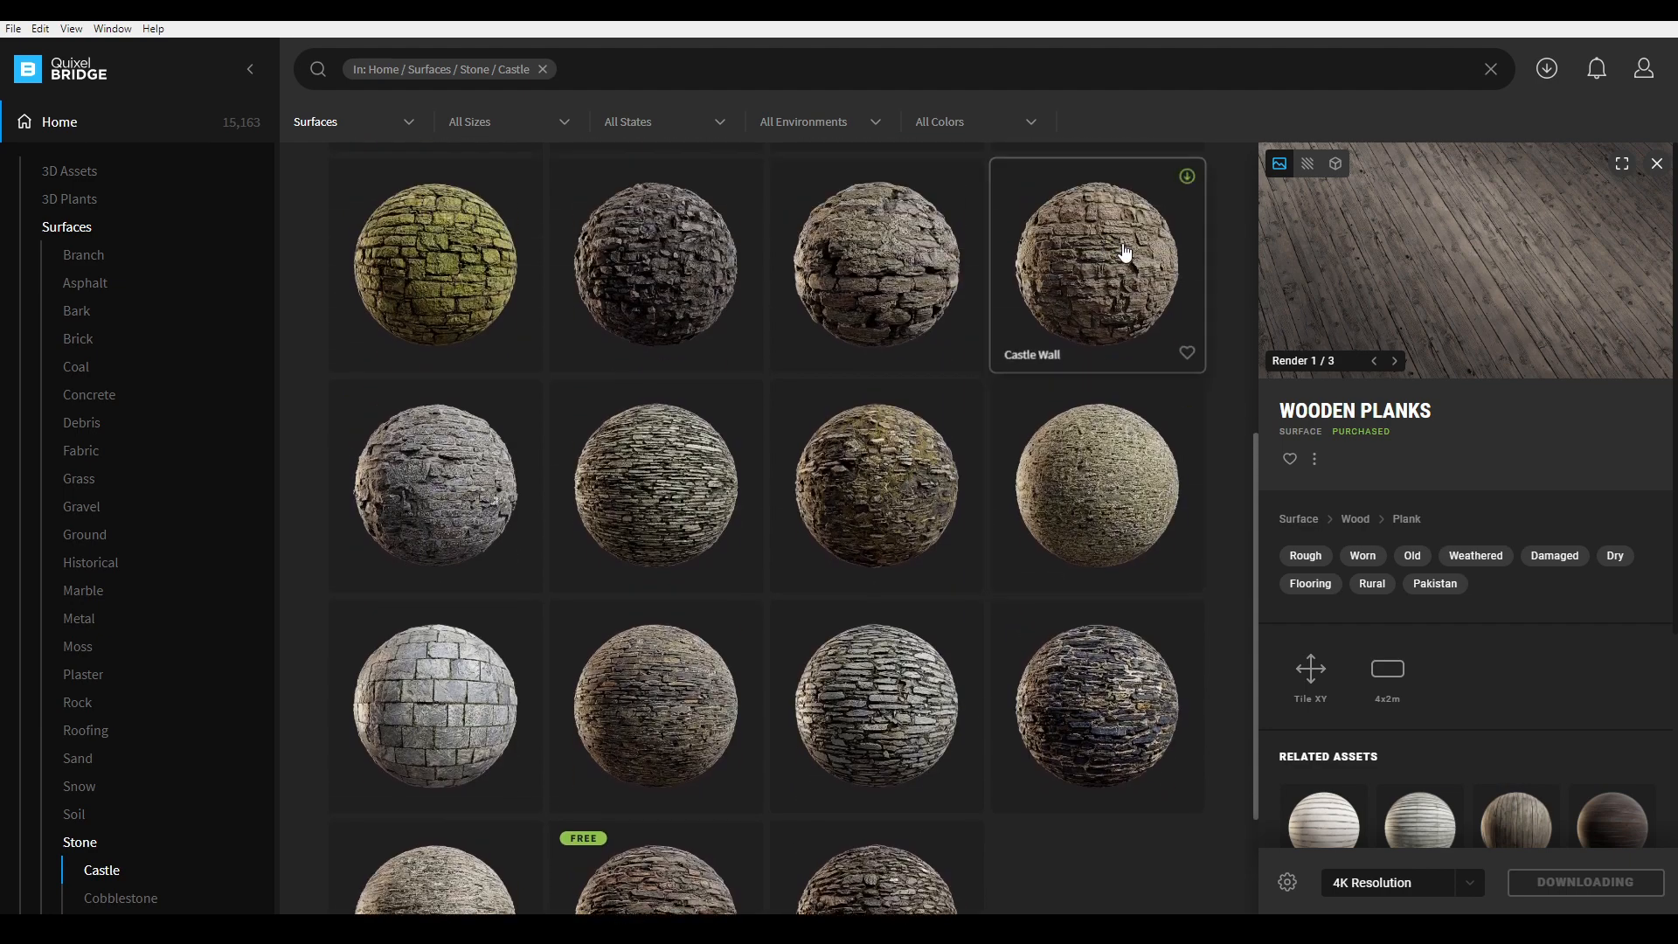
left_click(1135, 258)
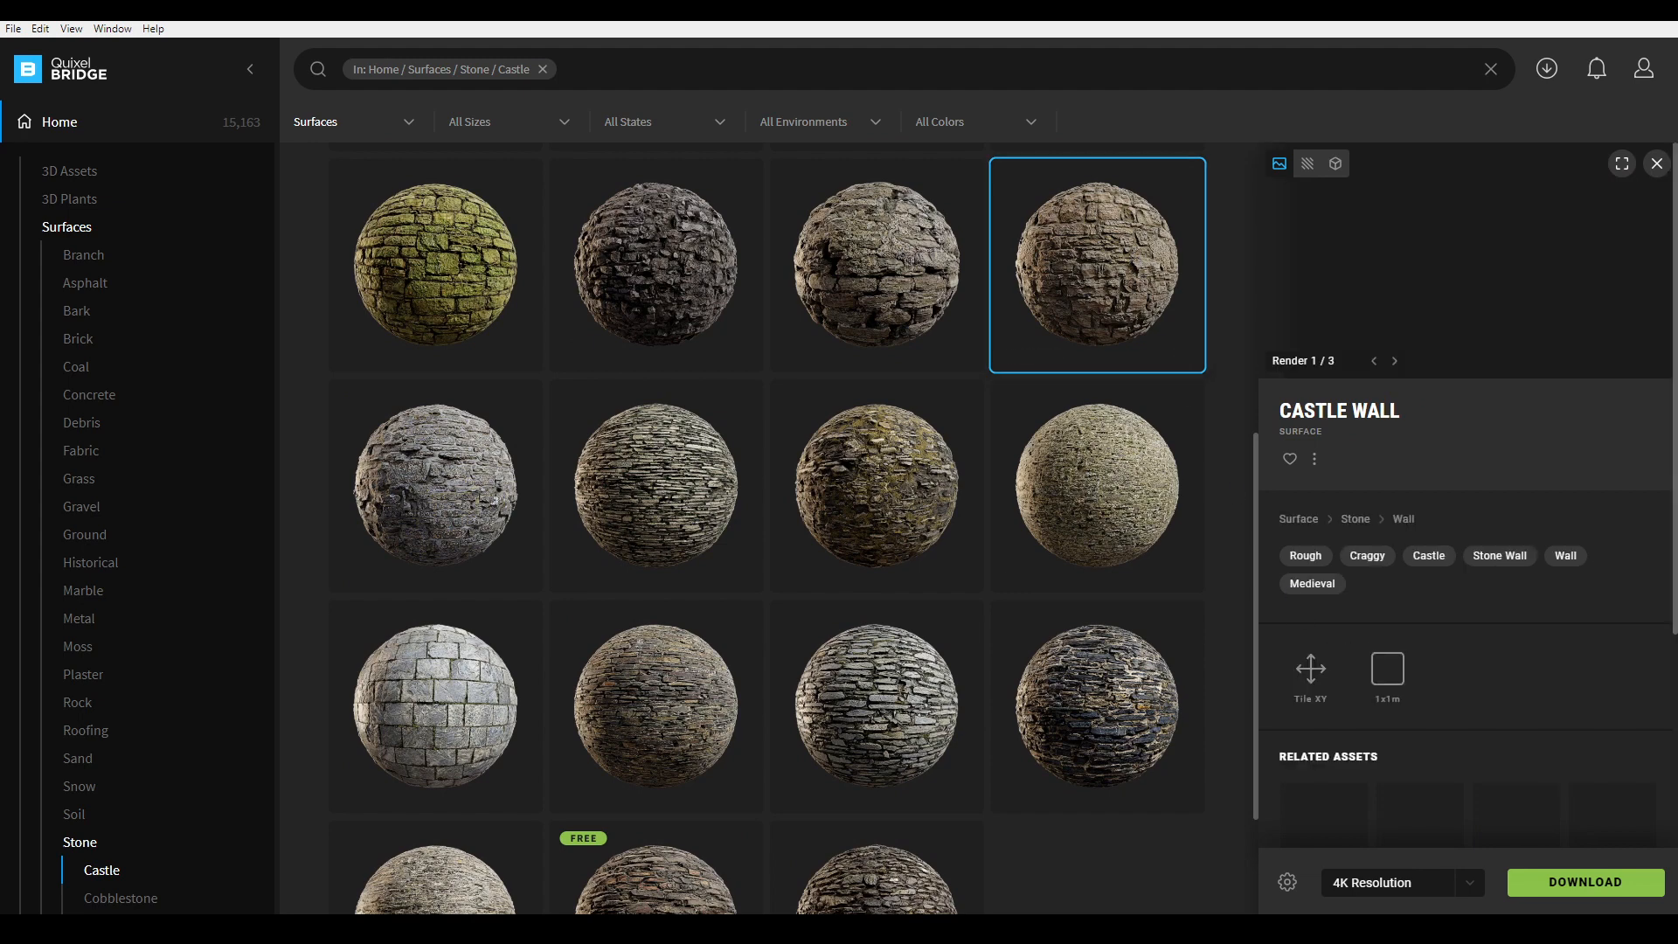
left_click(1583, 883)
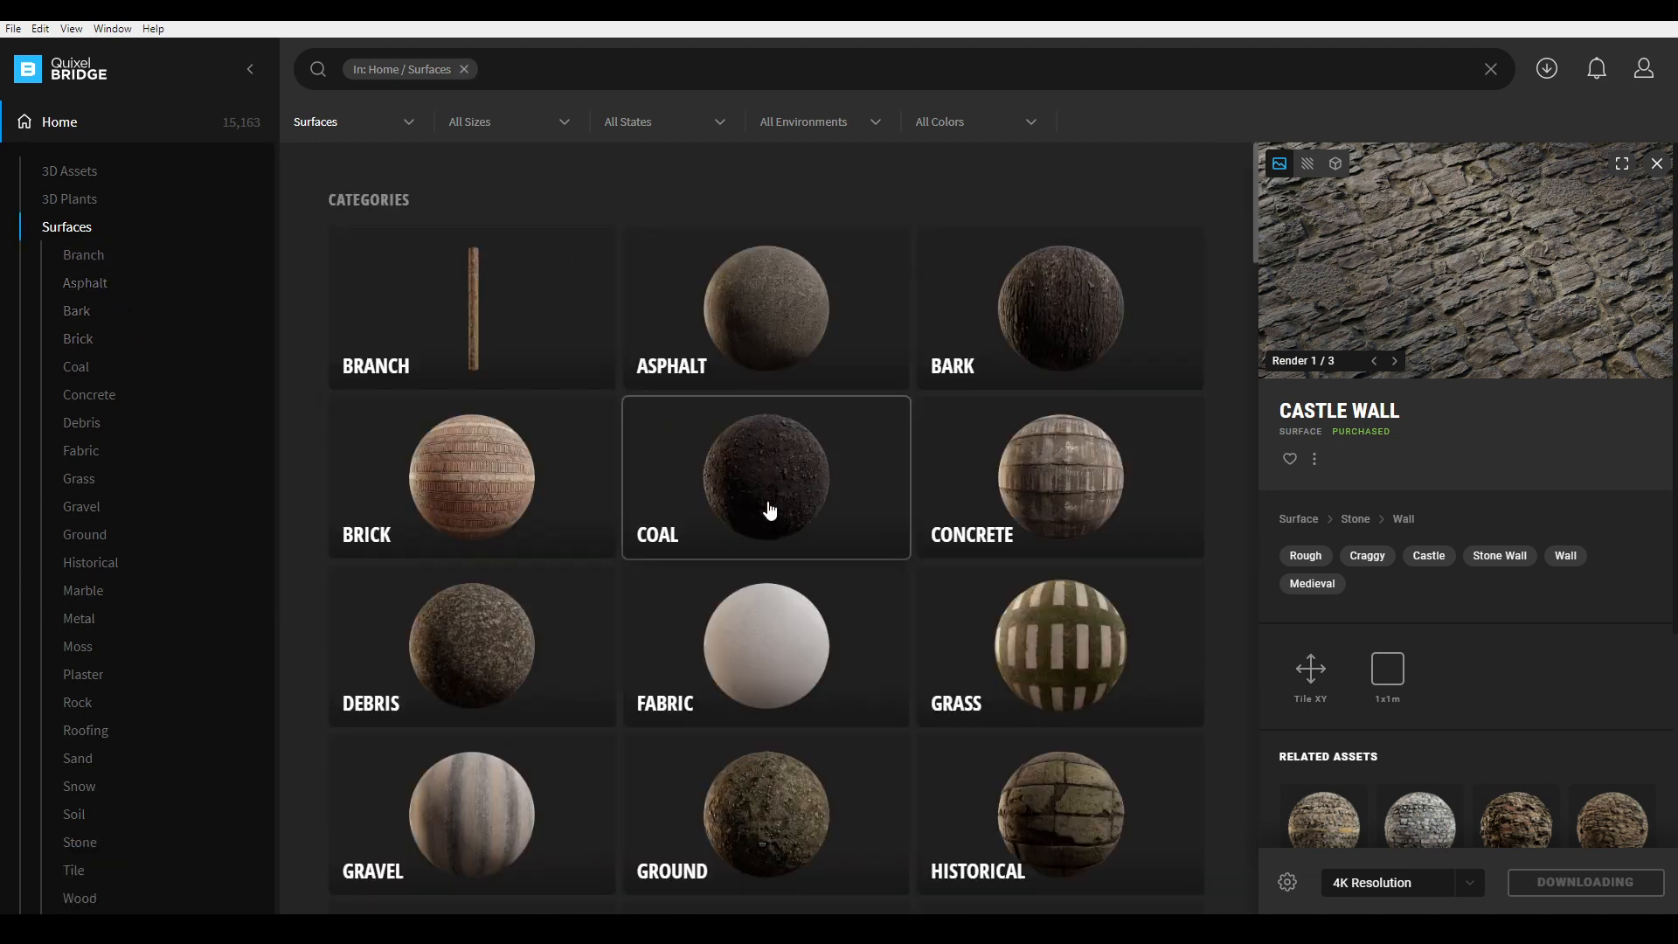
- From all surface categories, open Stone and its Granite subcategory
scroll(769, 511, "down", 5)
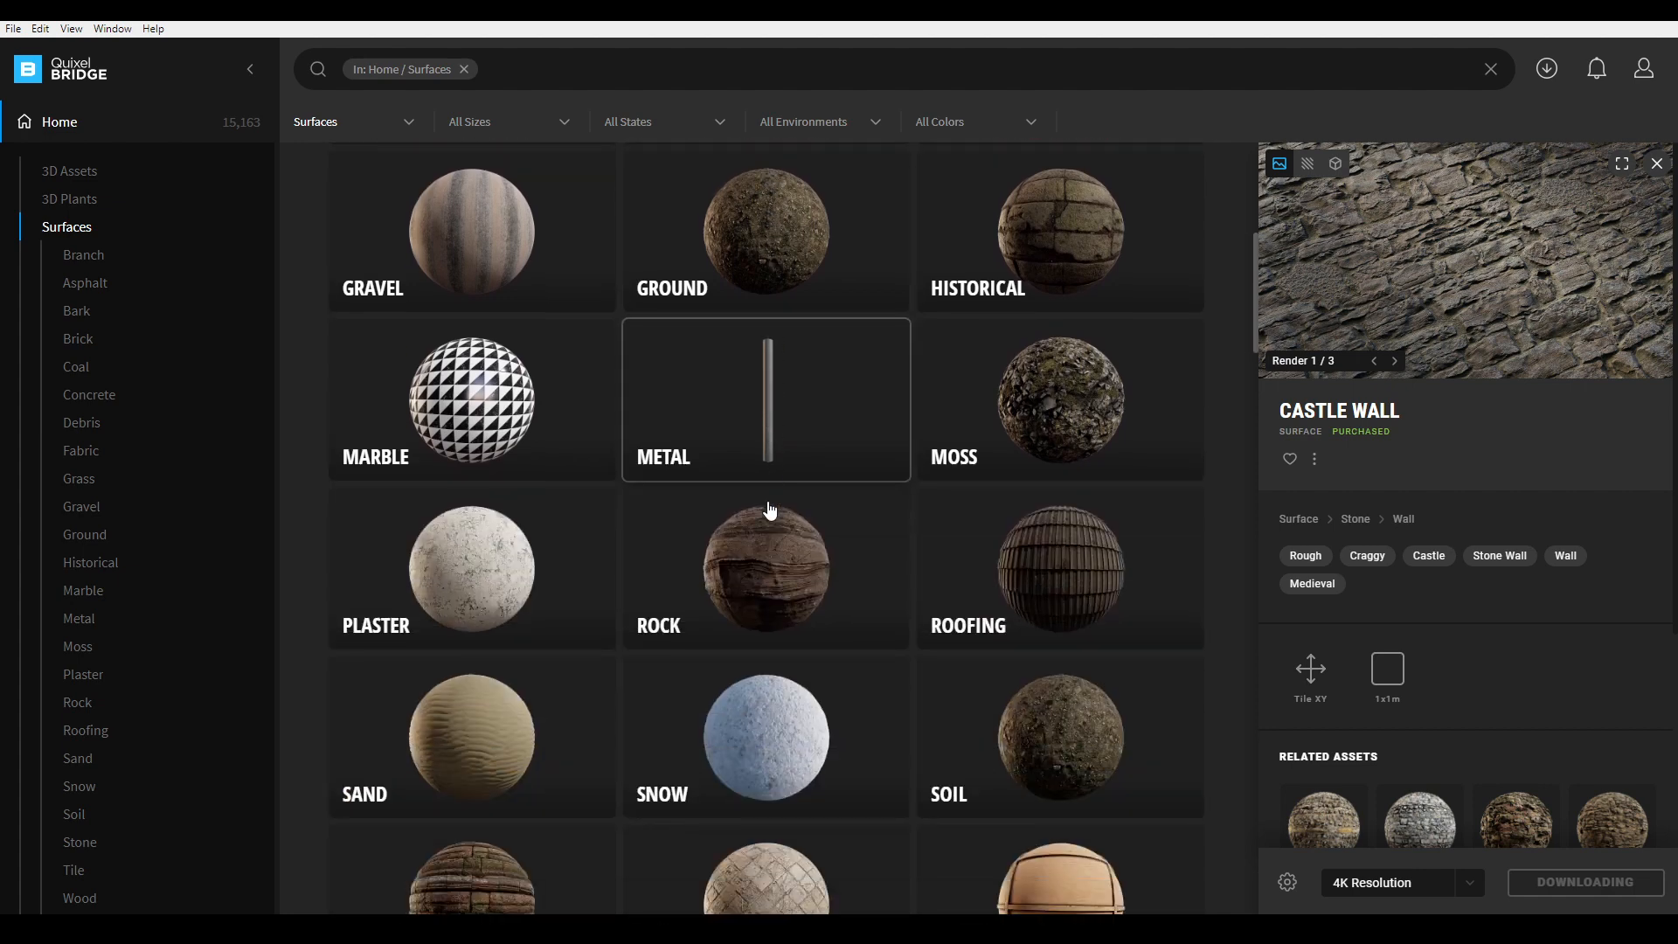
scroll(769, 511, "down", 3)
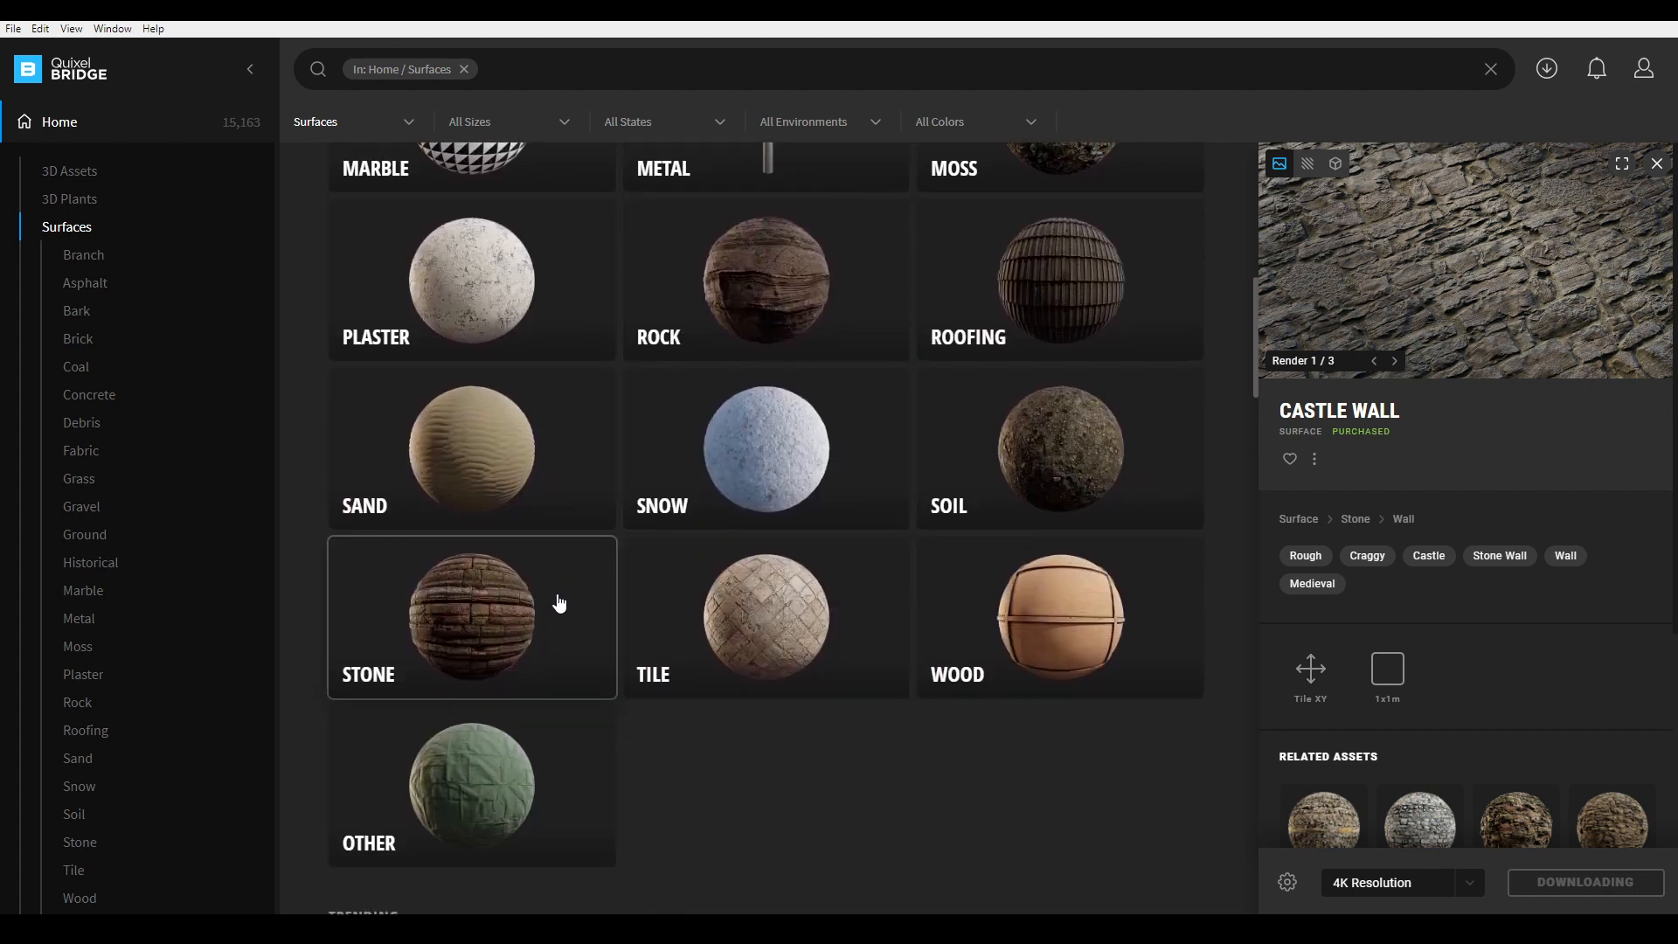
scroll(557, 596, "up", 1)
scroll(557, 600, "down", 1)
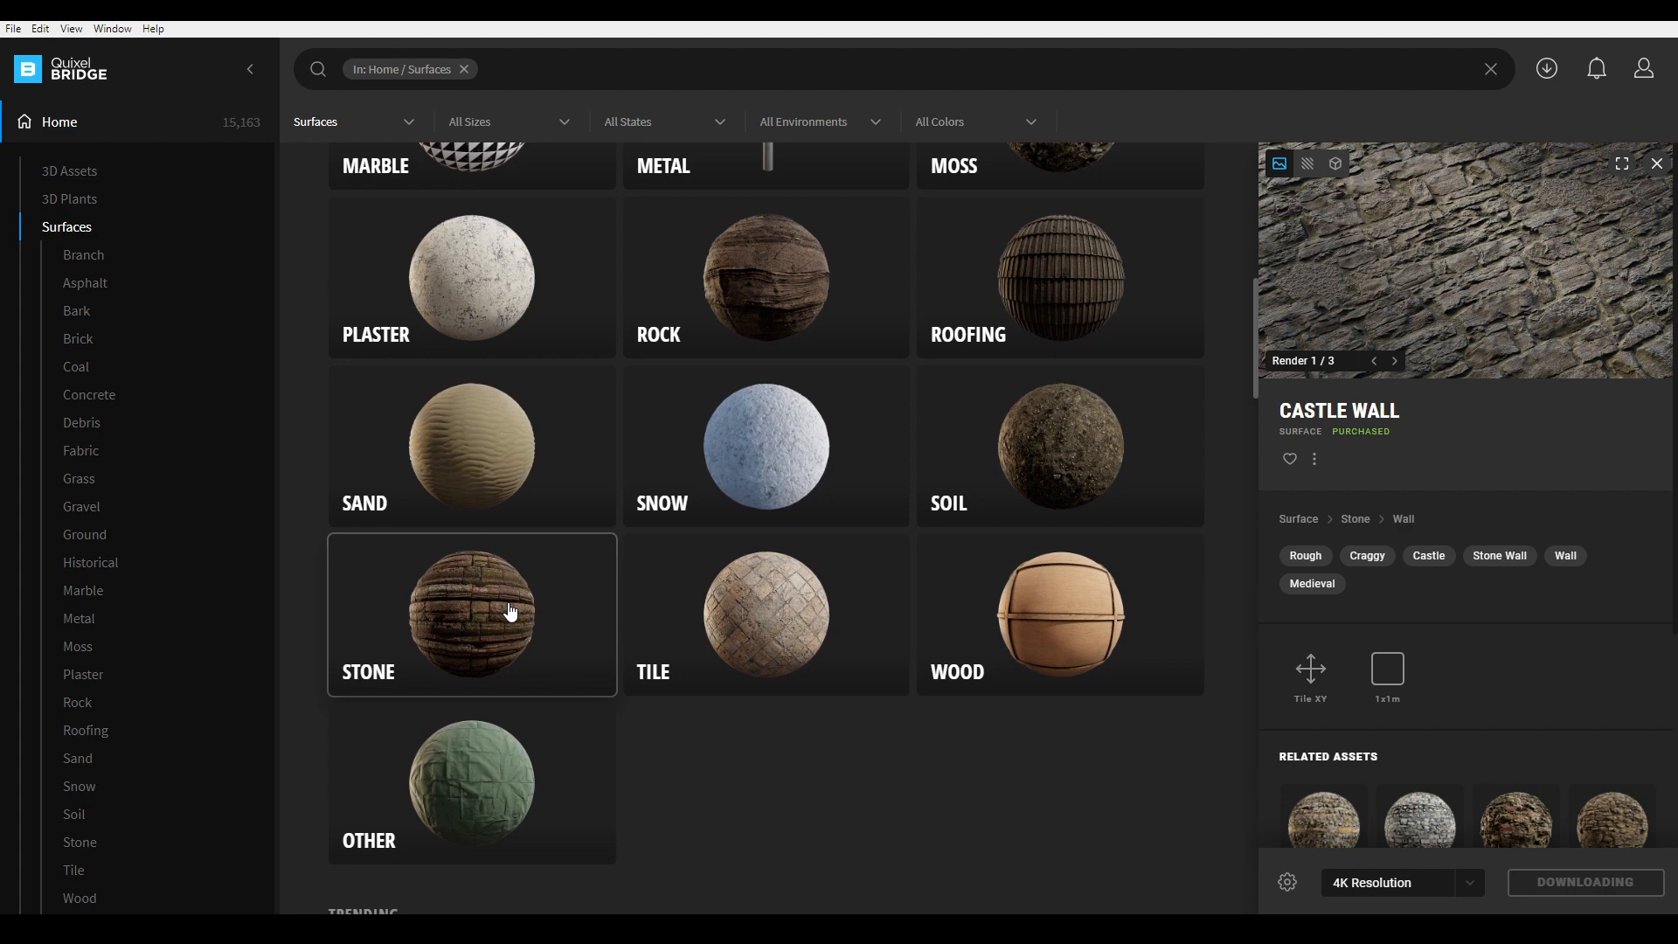
left_click(511, 611)
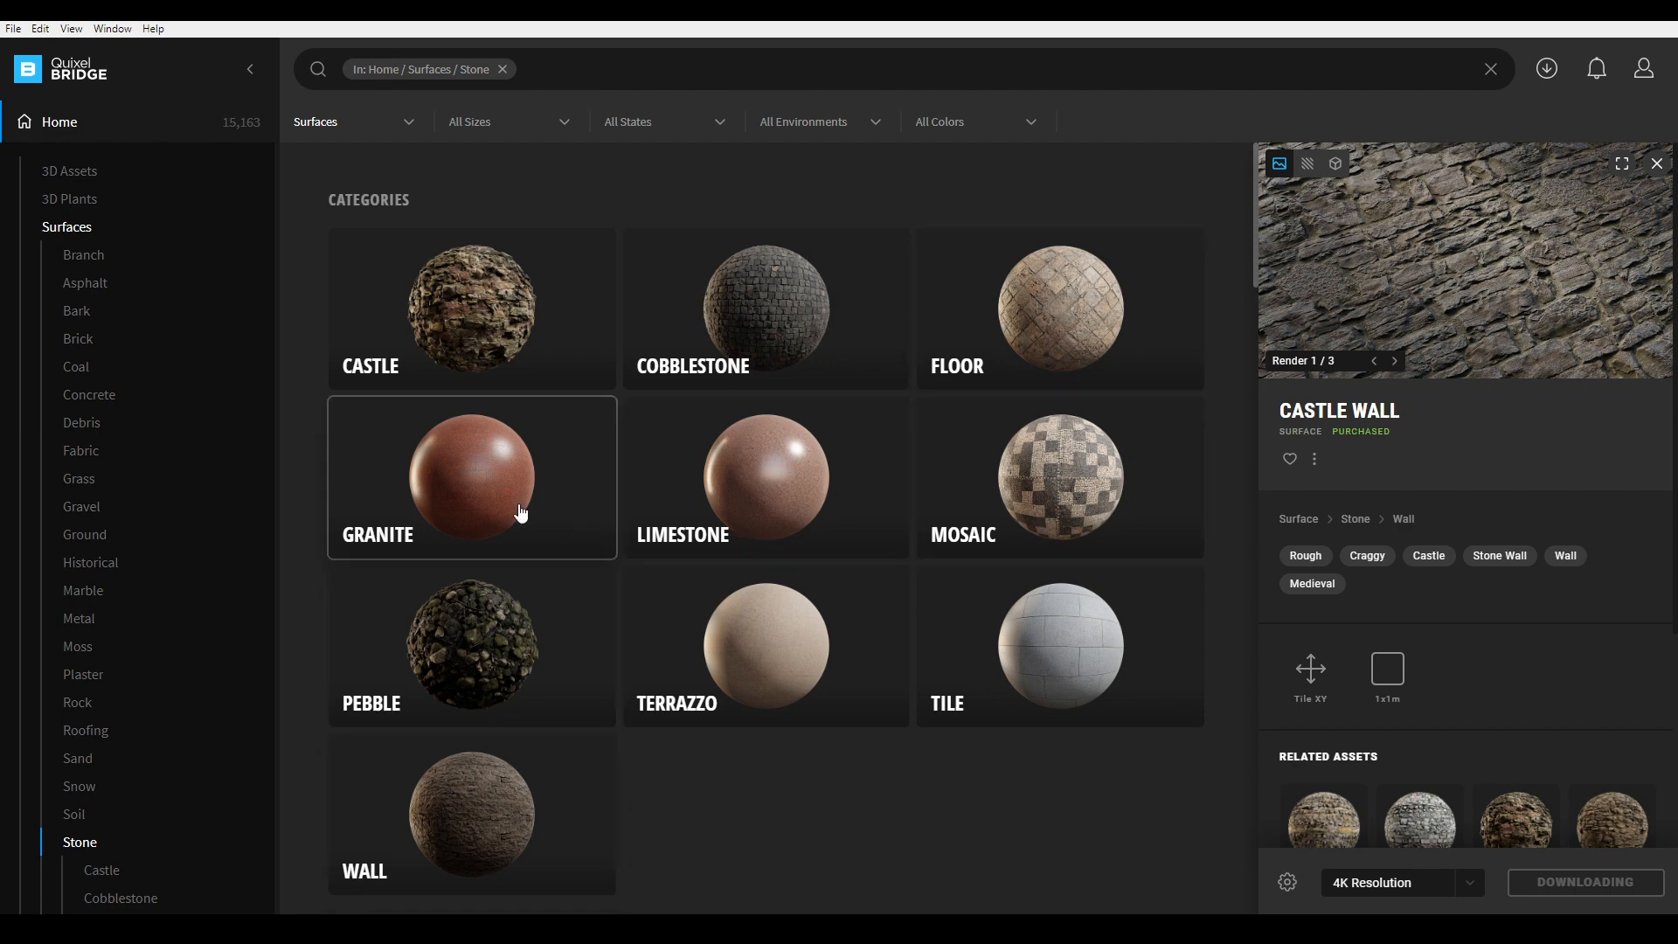
left_click(475, 454)
- Browse the granite surfaces and download Granite Rock at 4K resolution
scroll(539, 527, "down", 5)
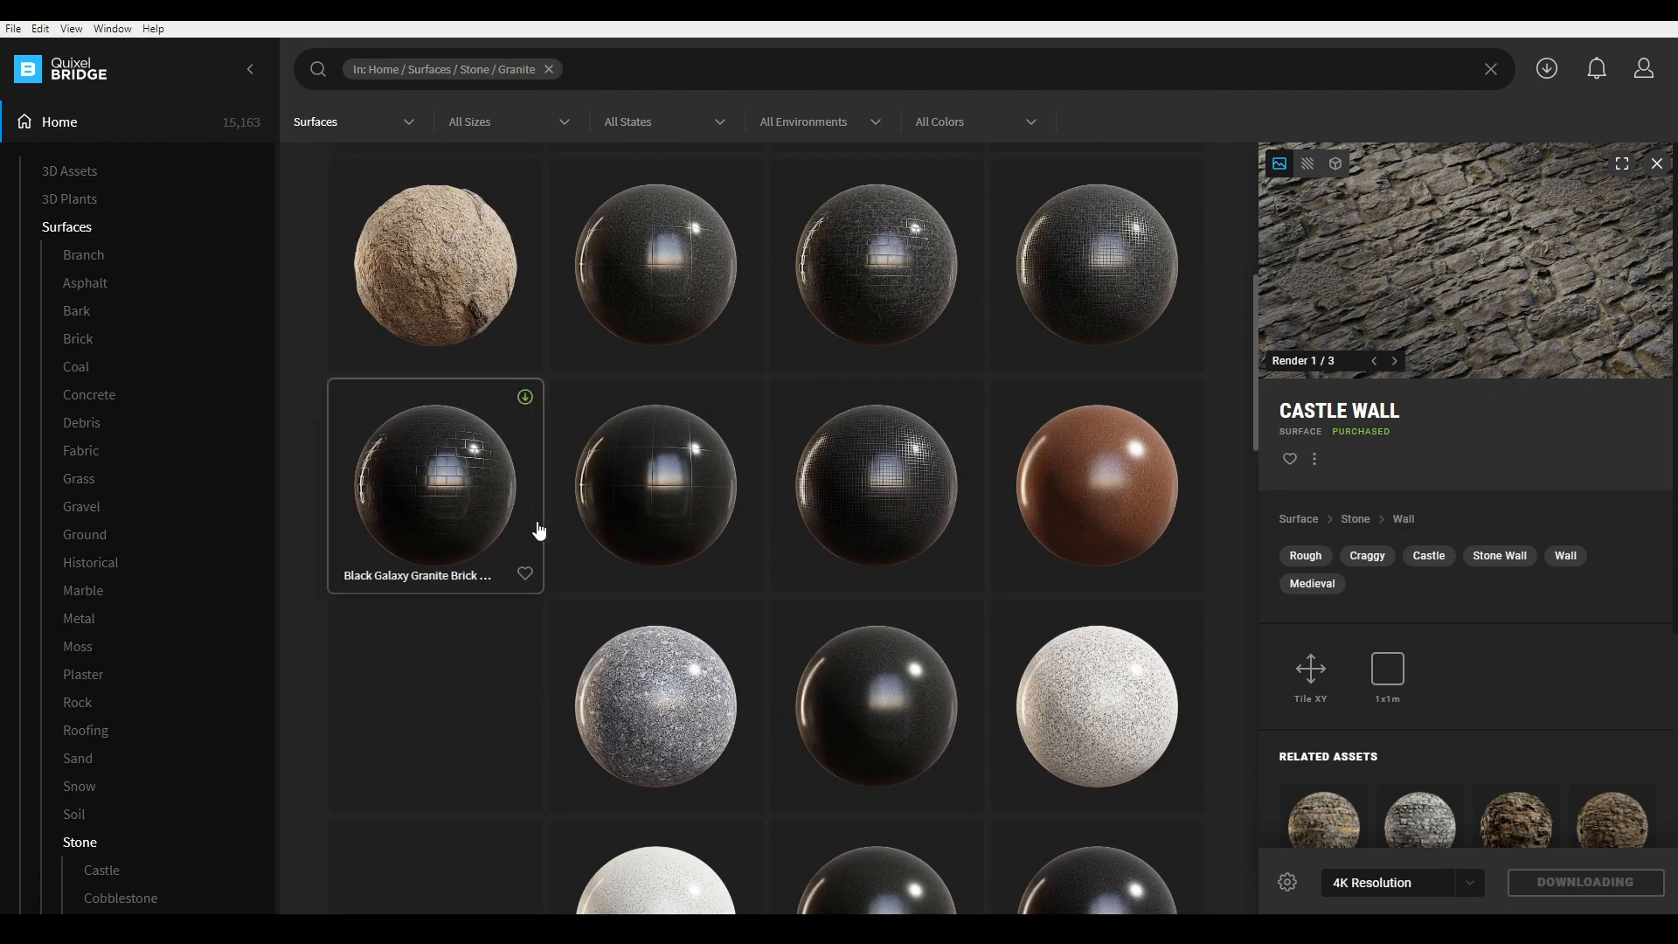
scroll(539, 531, "up", 3)
scroll(470, 490, "down", 10)
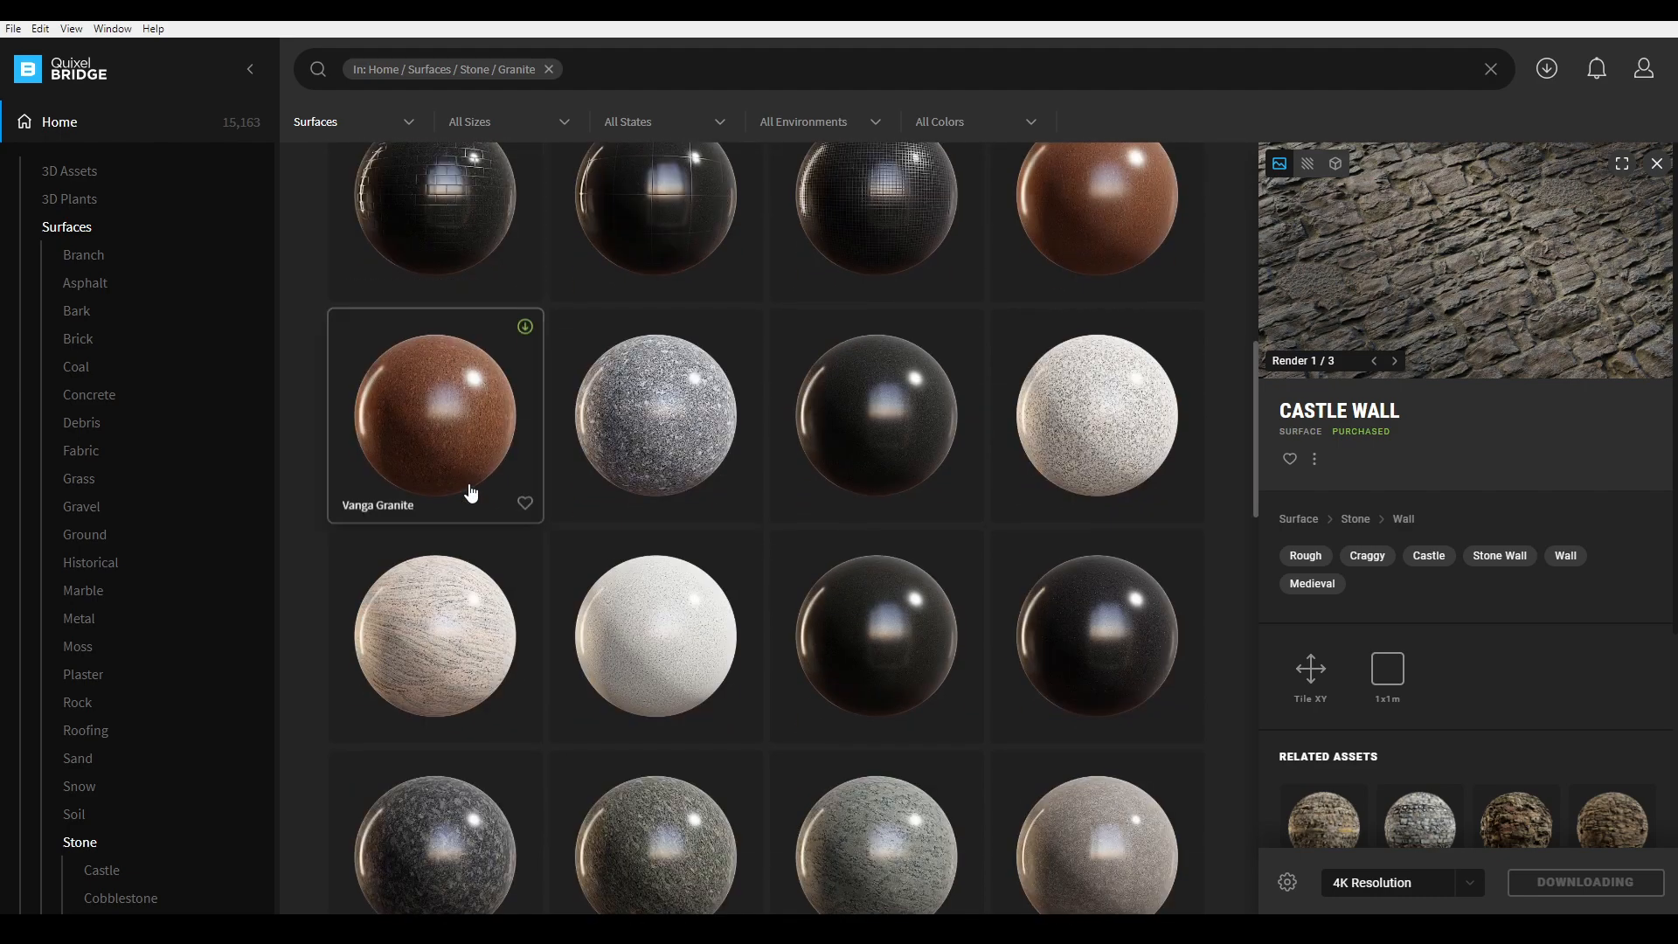
scroll(470, 492, "up", 2)
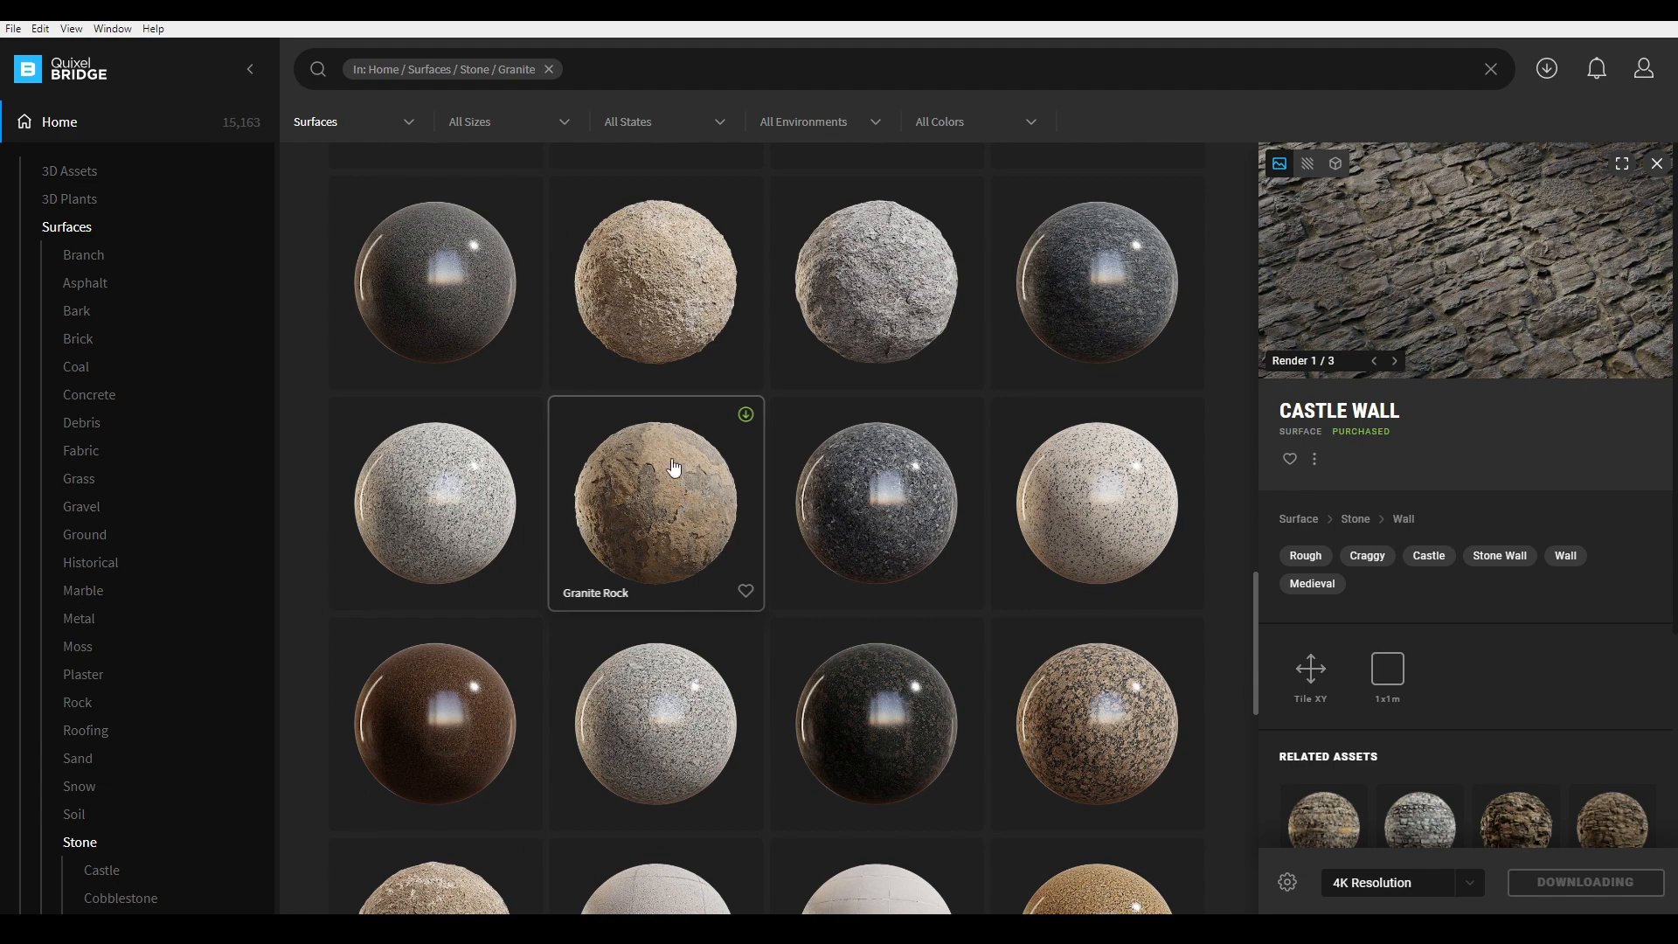
scroll(674, 469, "down", 3)
left_click(675, 249)
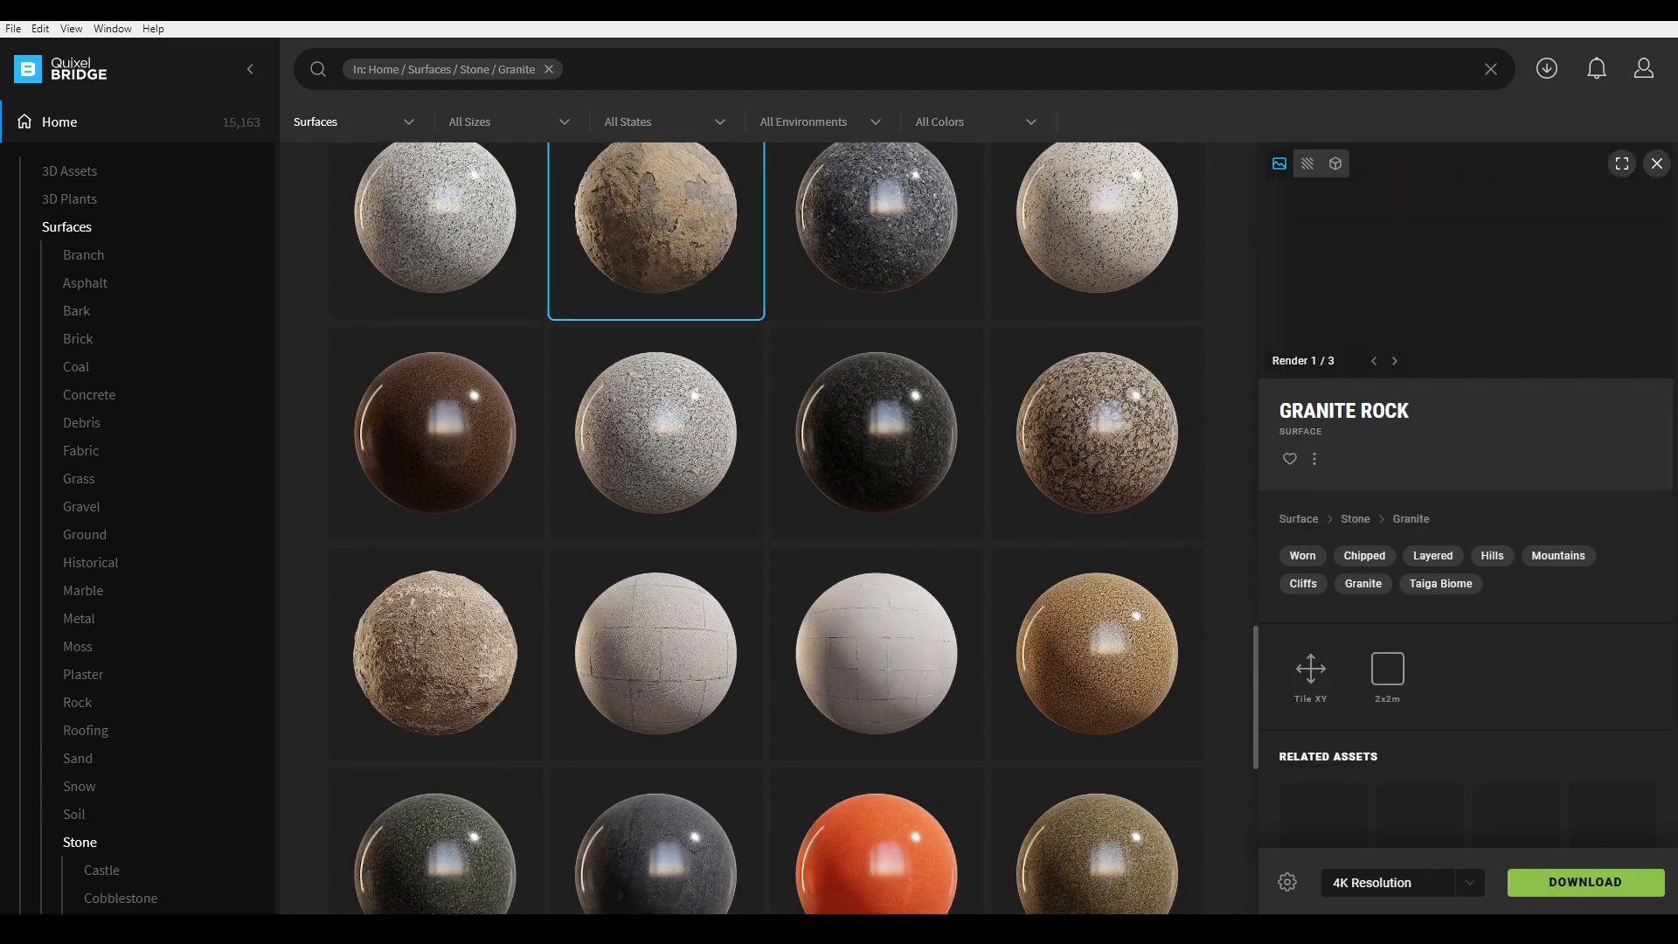
left_click(1583, 881)
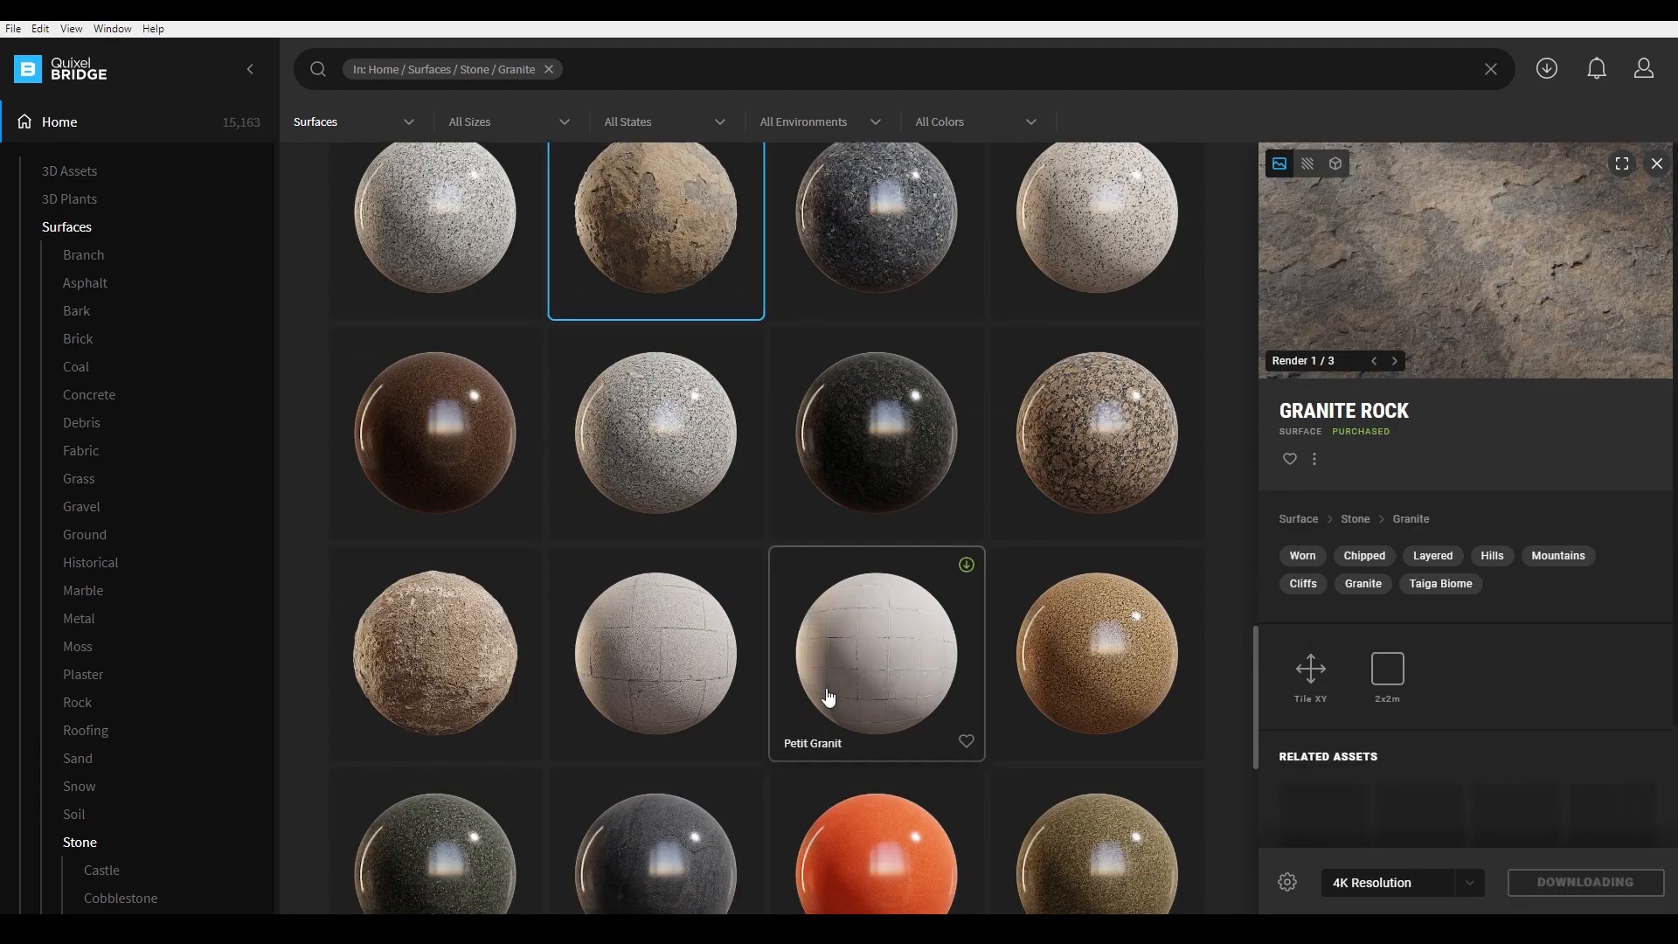
- Remove the Granite category filter, search all assets for Roof and narrow the results to surfaces
scroll(763, 664, "up", 5)
scroll(763, 664, "up", 5)
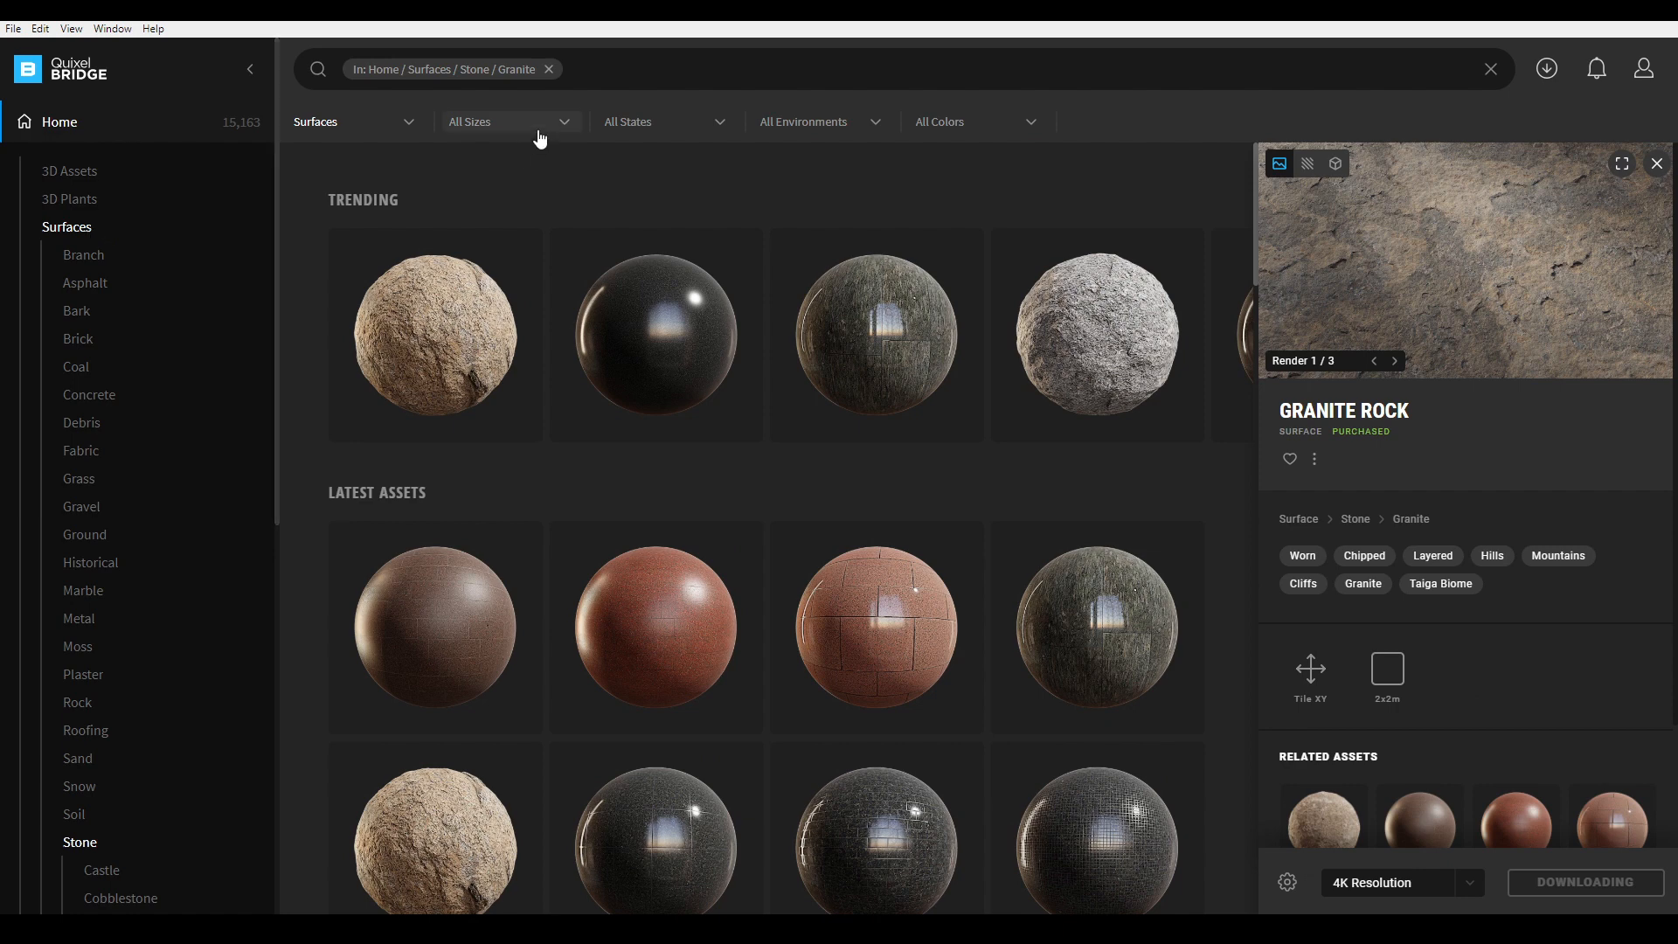
left_click(549, 69)
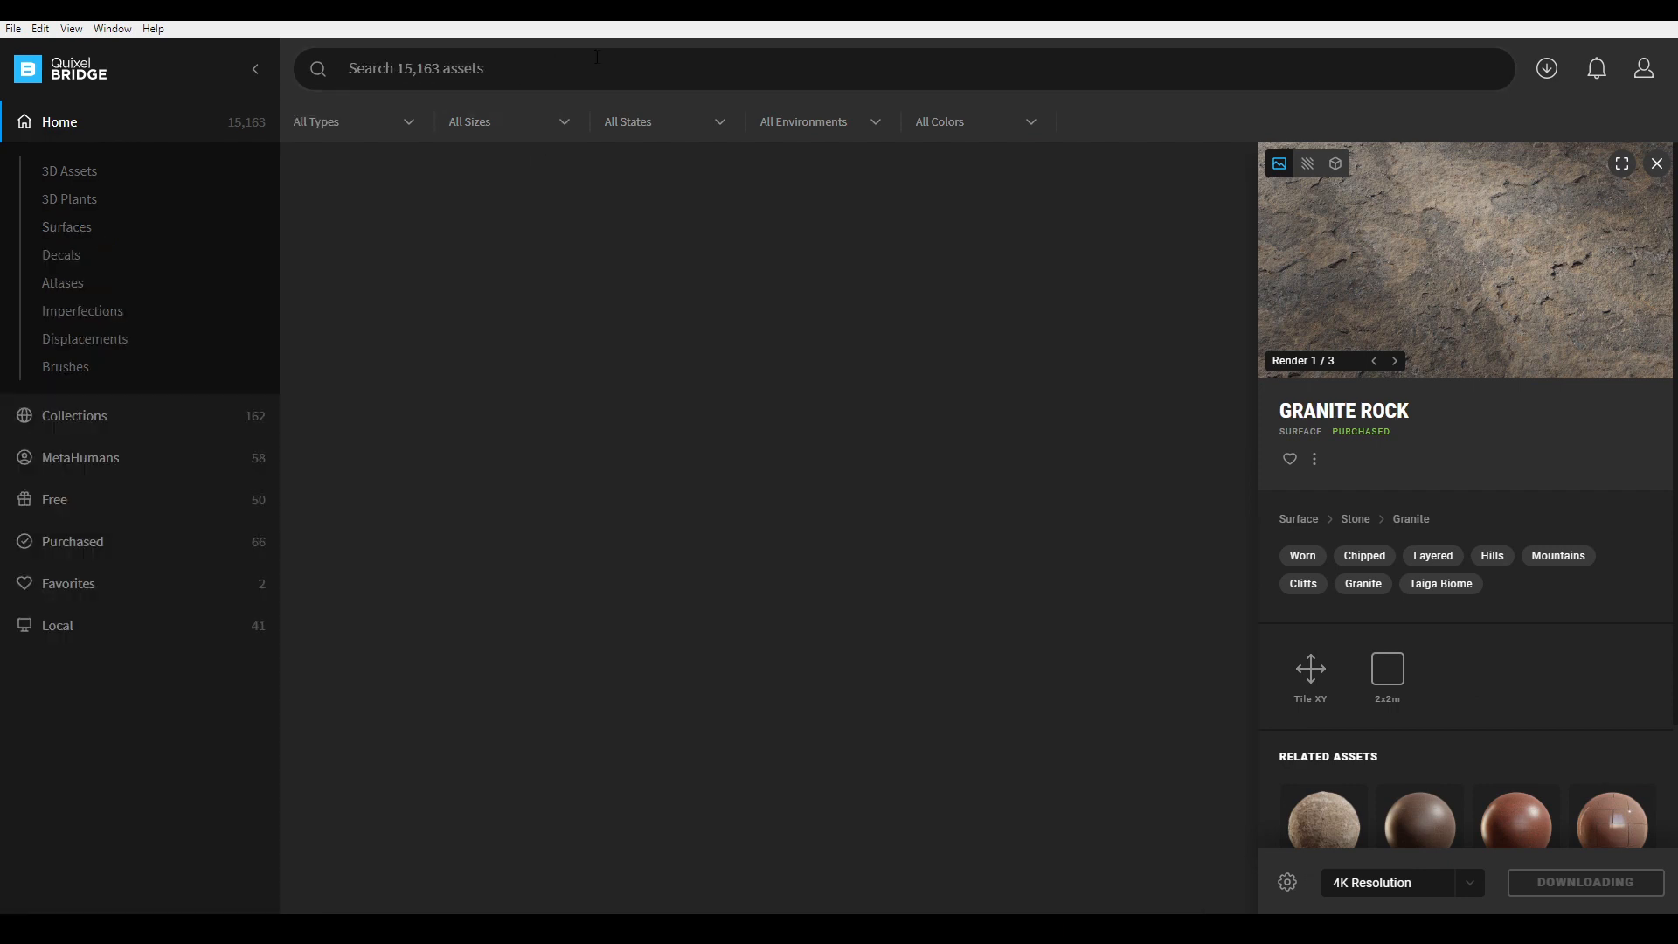
left_click(447, 68)
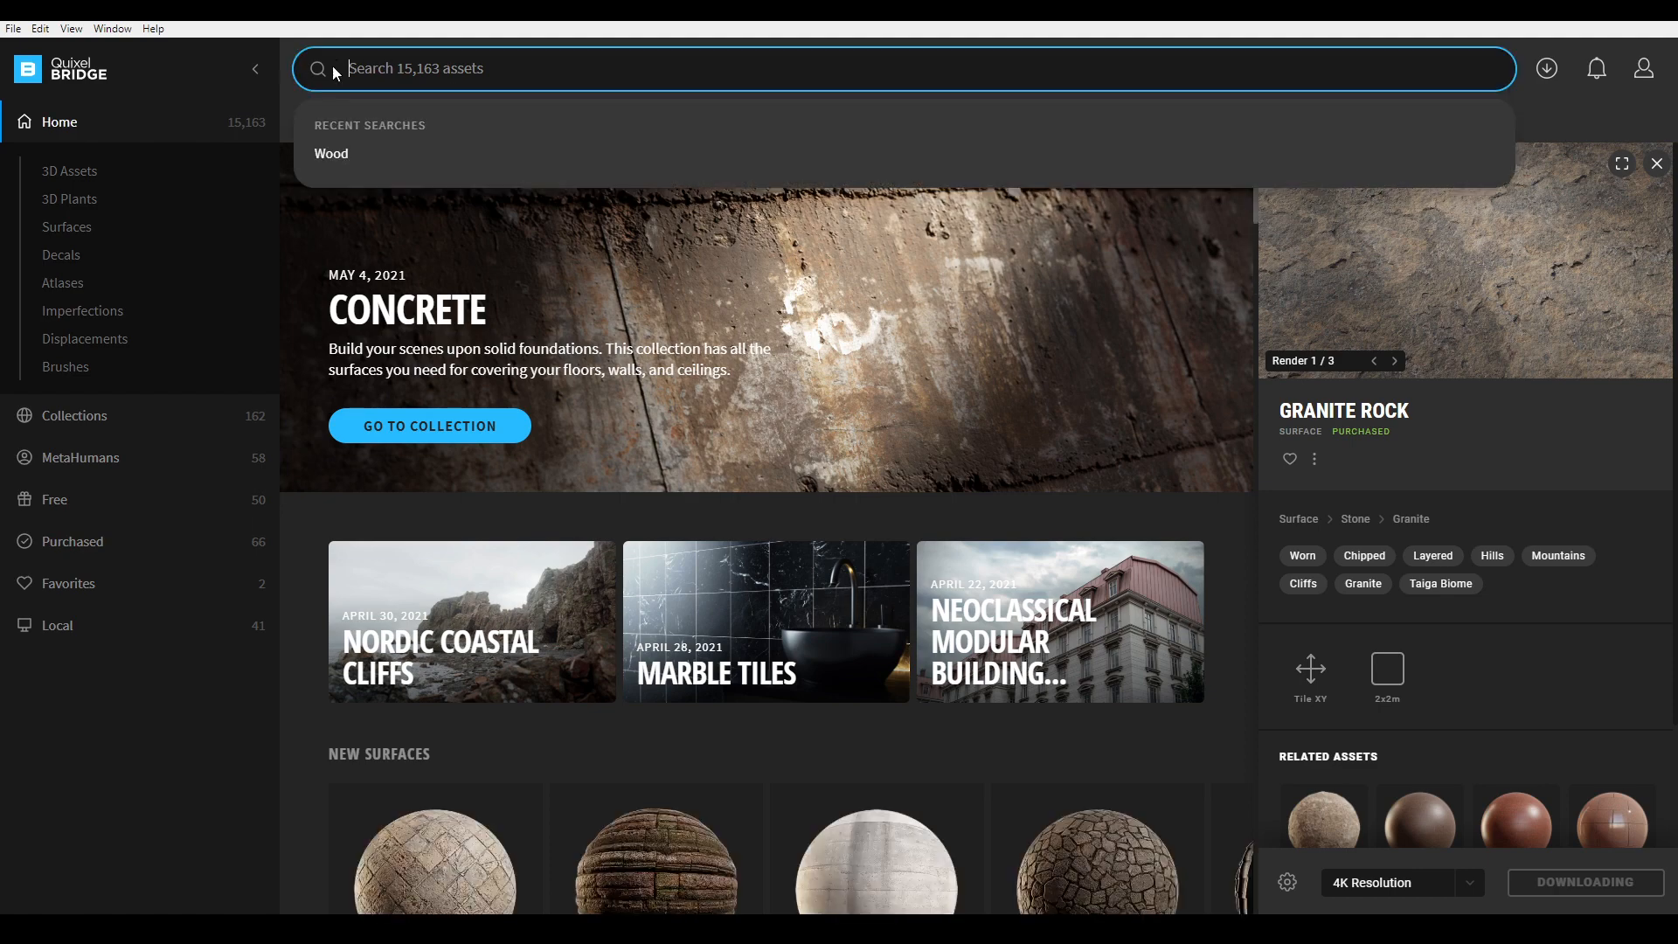
type("Roof")
key("Return")
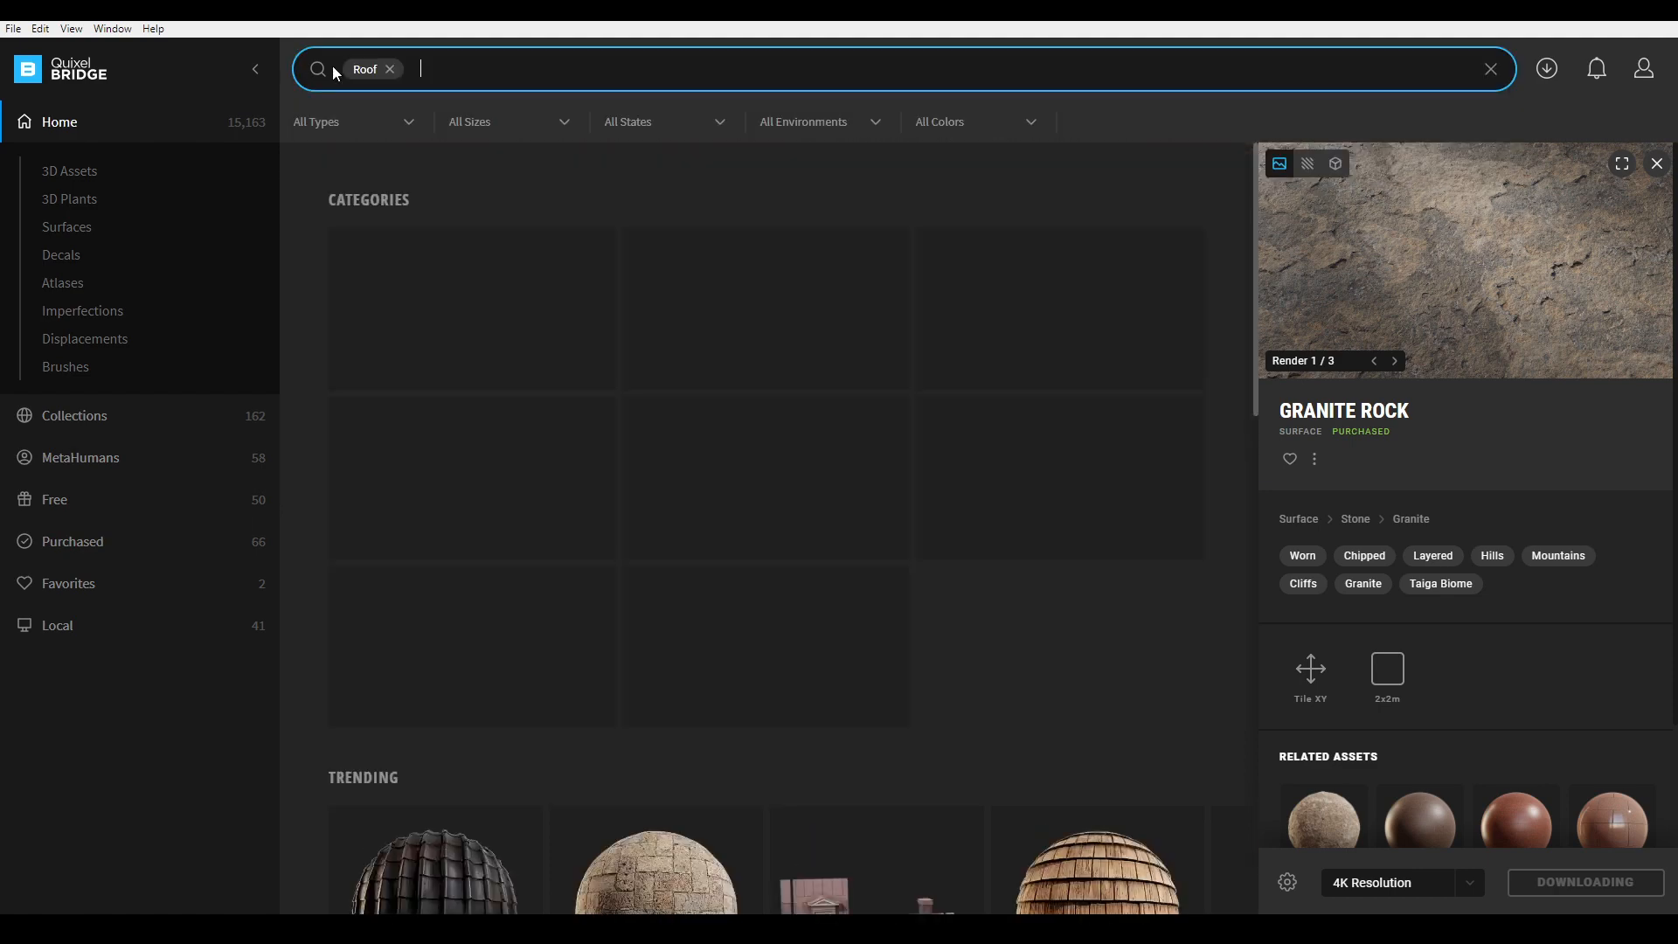
scroll(682, 397, "down", 5)
scroll(705, 397, "up", 5)
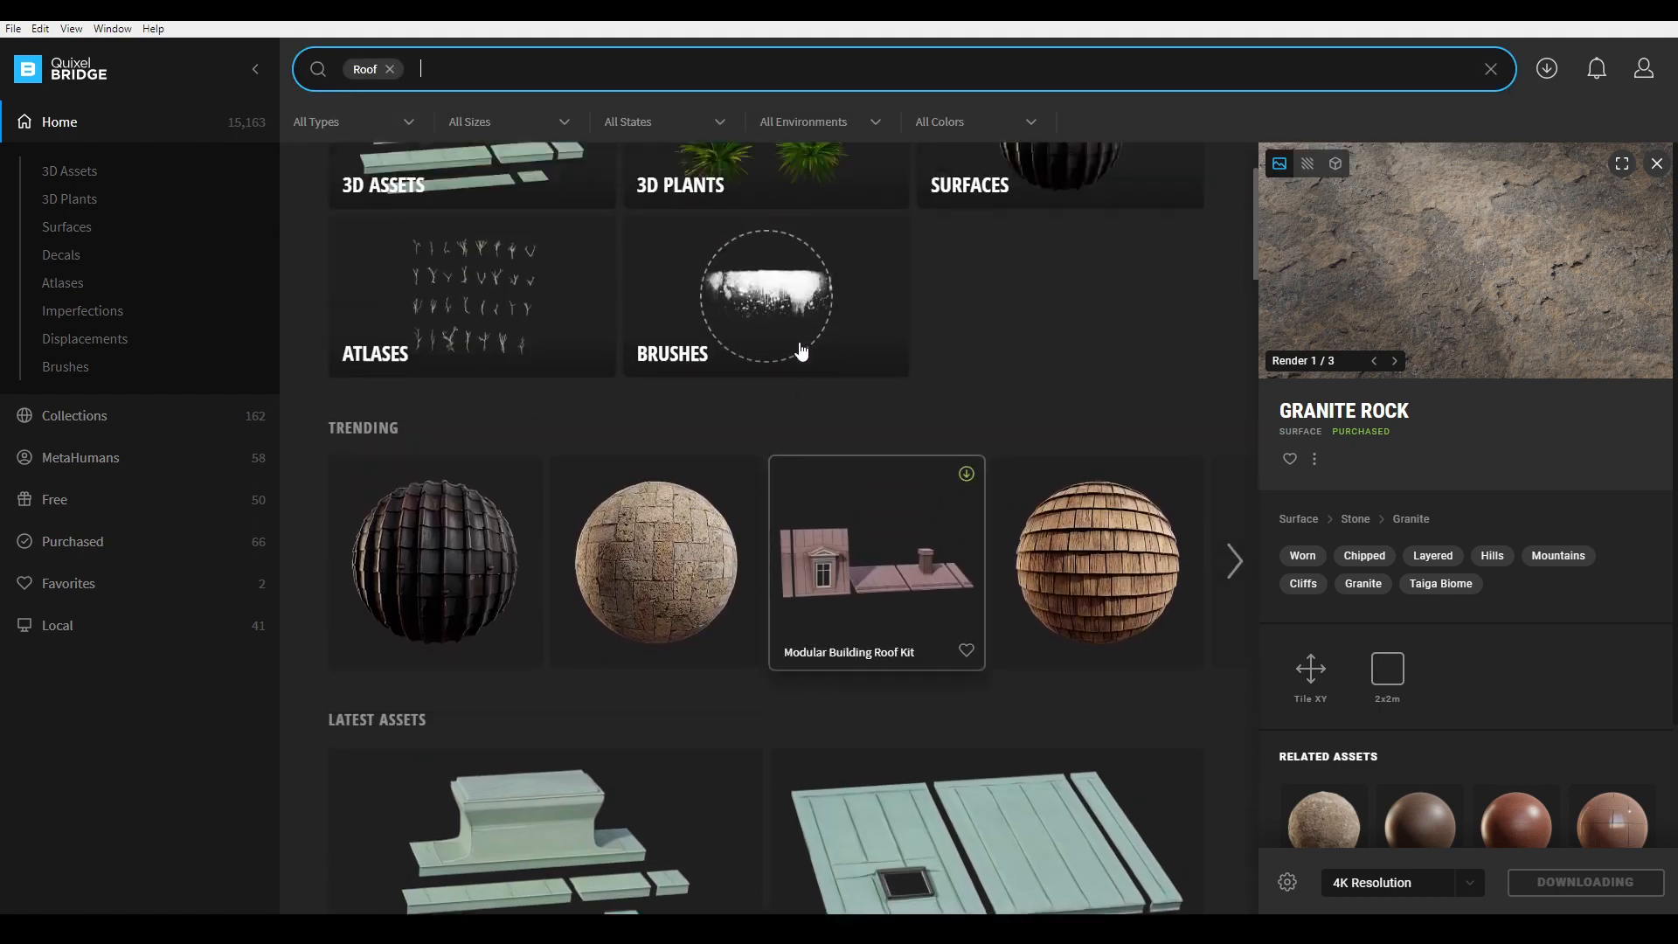
left_click(1045, 356)
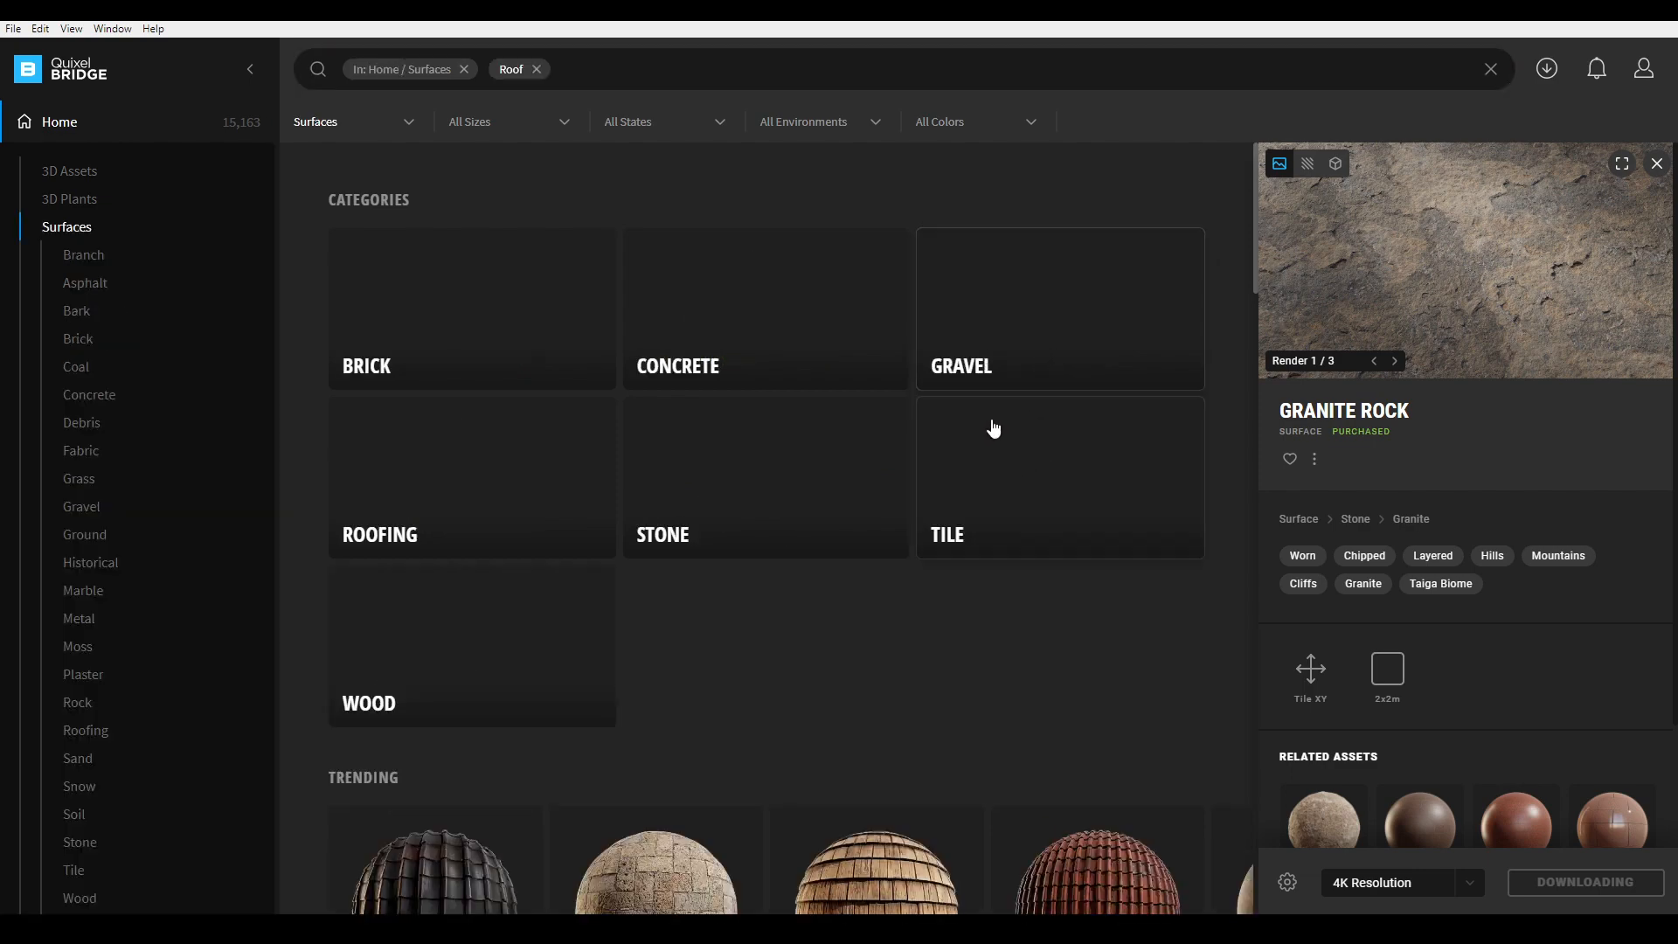
- Browse the roof surfaces and download Weathered Wood Slate Roof at 4K resolution
scroll(982, 433, "down", 5)
scroll(1145, 542, "down", 1)
scroll(1161, 566, "down", 10)
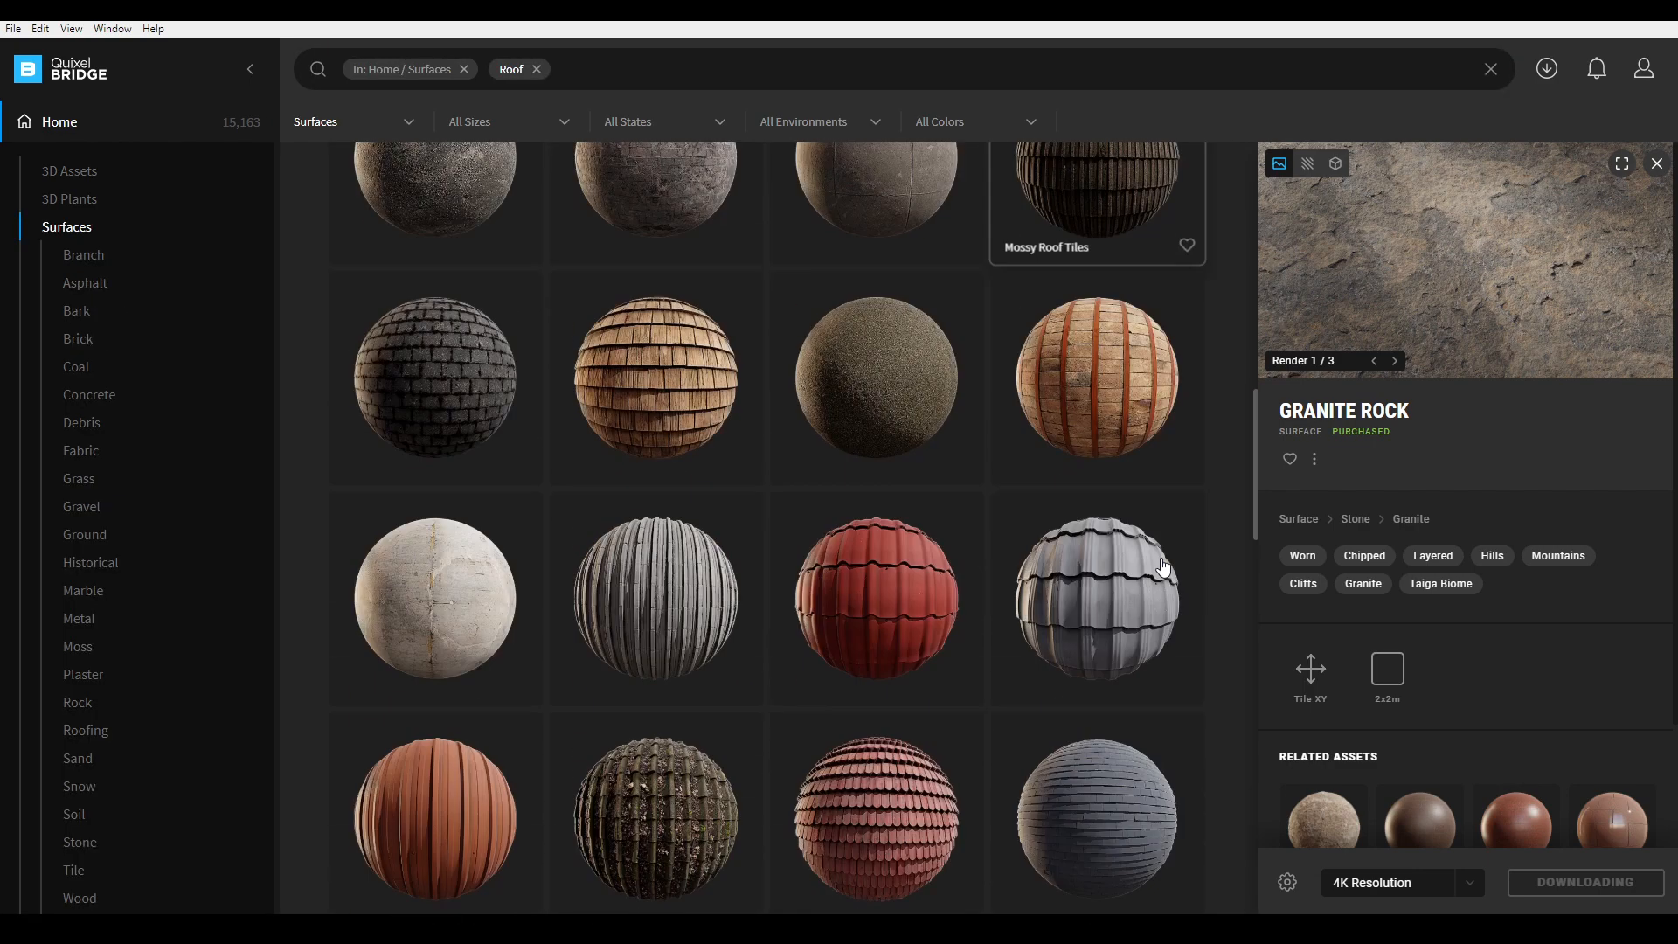
scroll(1162, 568, "down", 3)
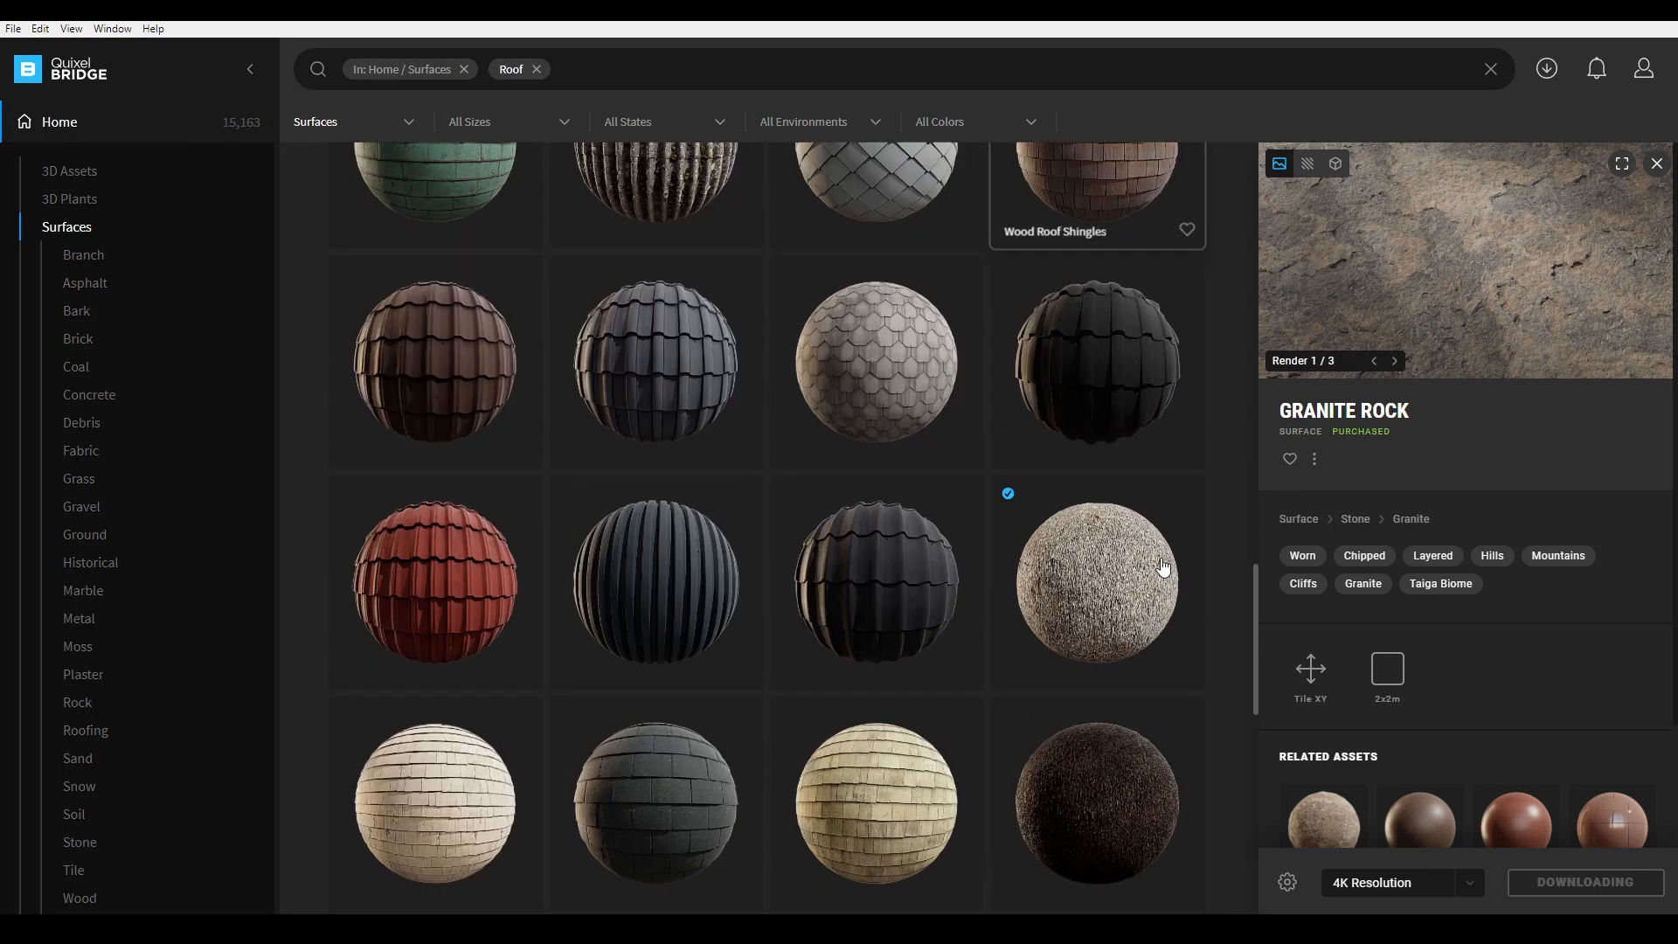
scroll(1132, 505, "down", 6)
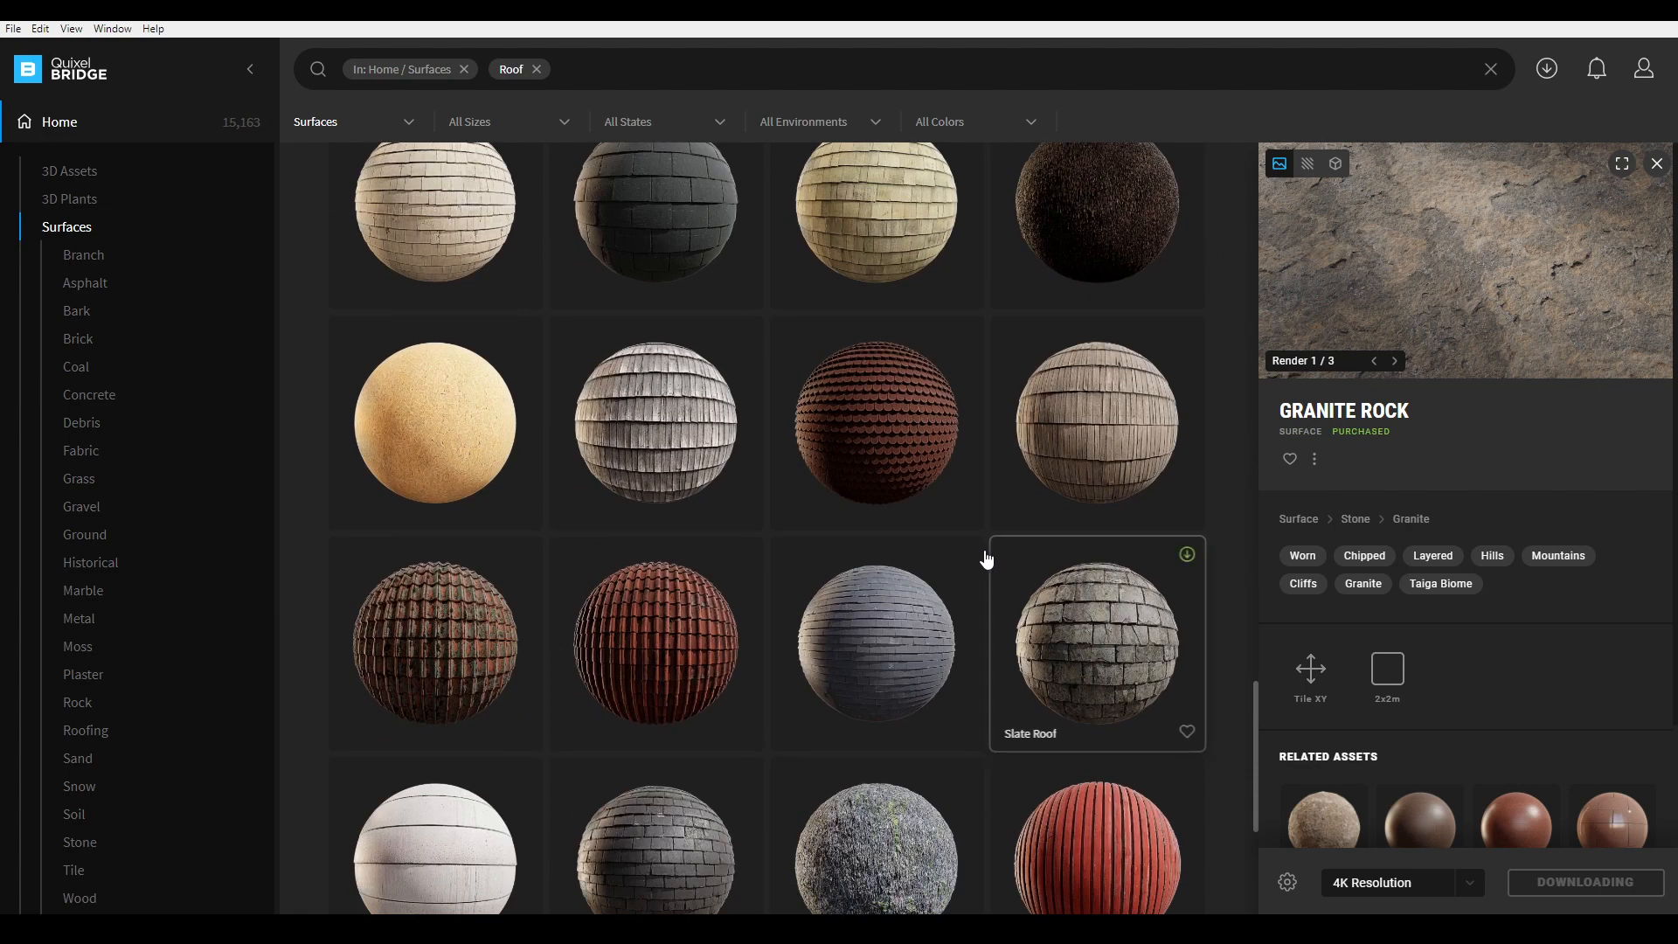
scroll(910, 557, "down", 4)
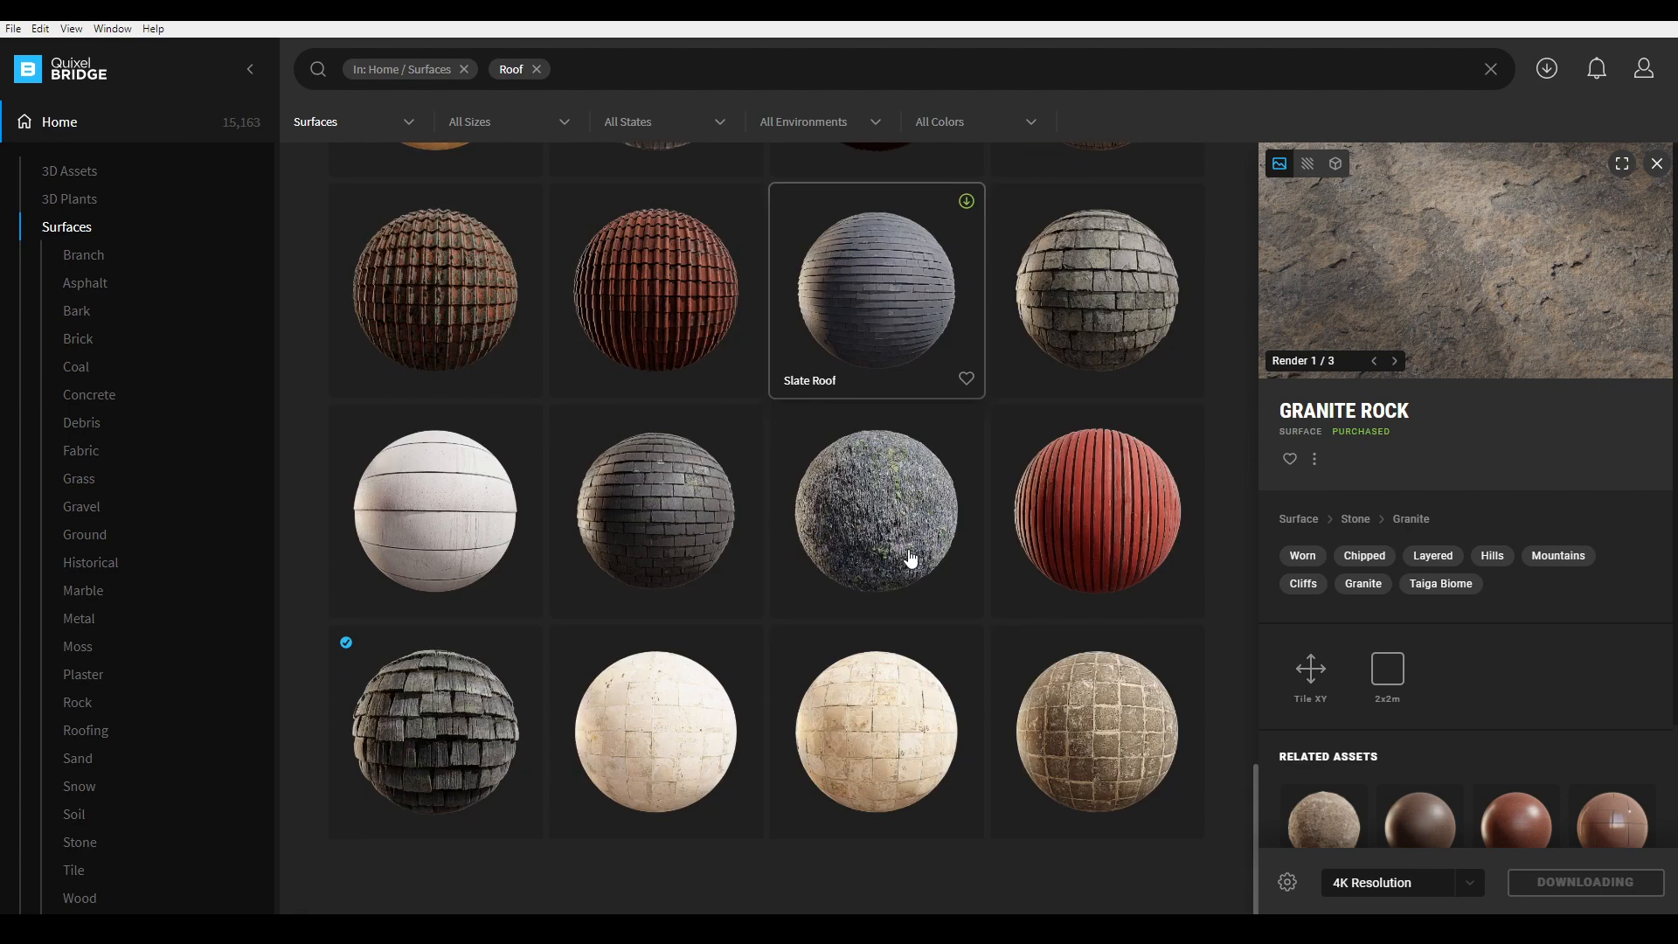
left_click(470, 730)
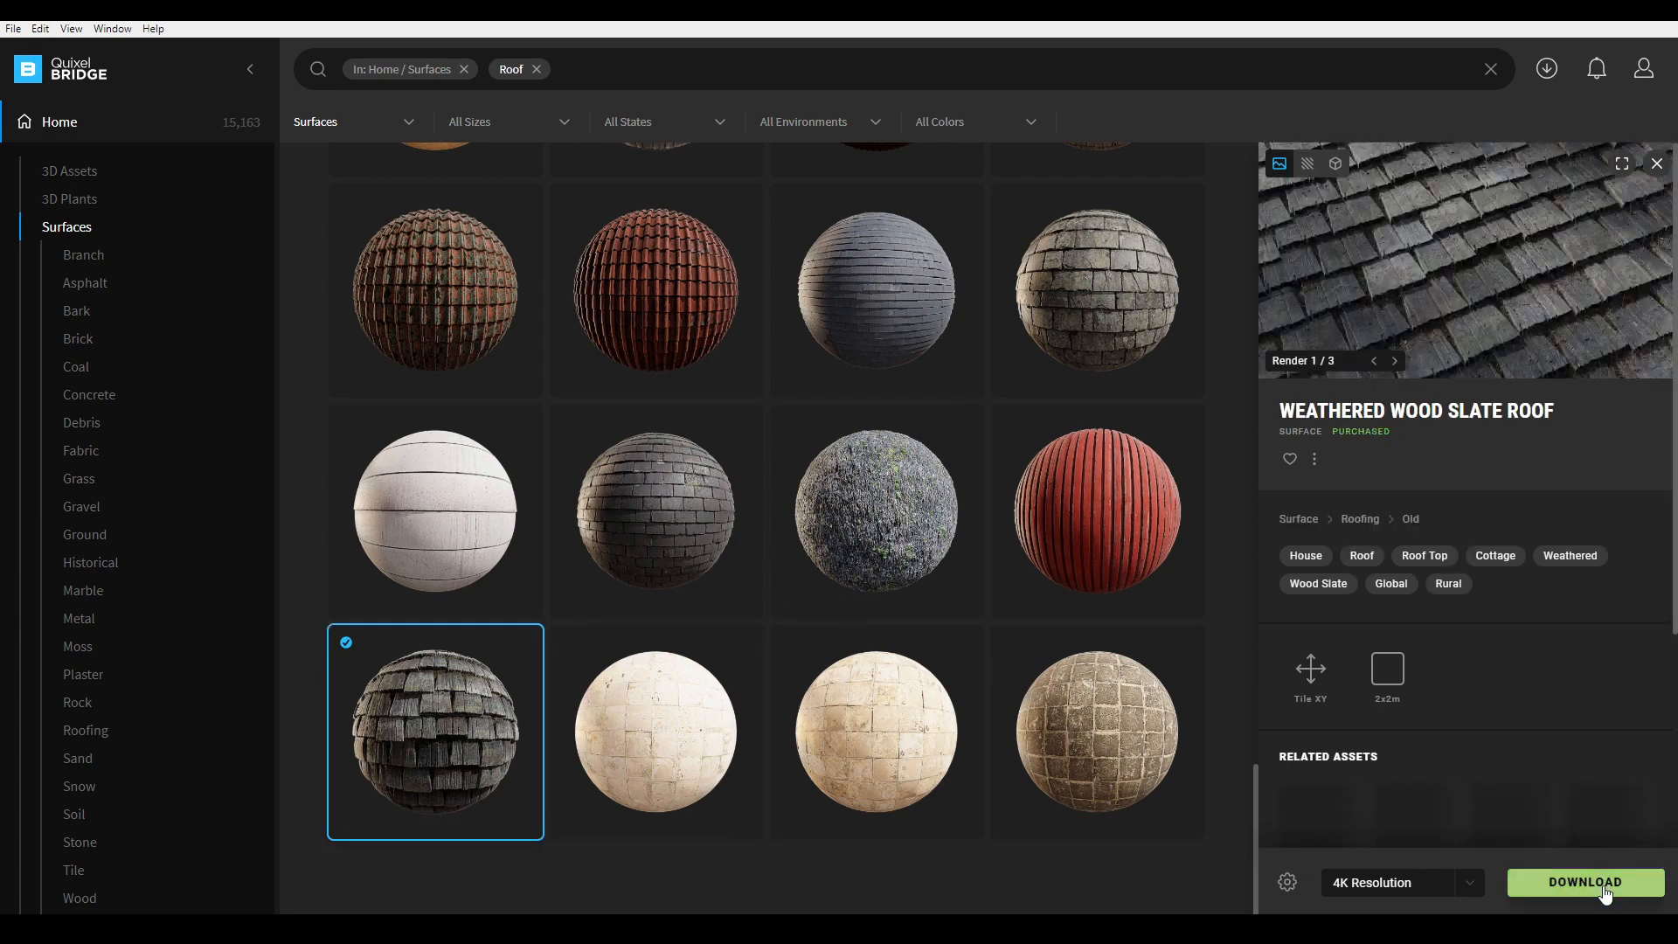
scroll(1529, 669, "down", 3)
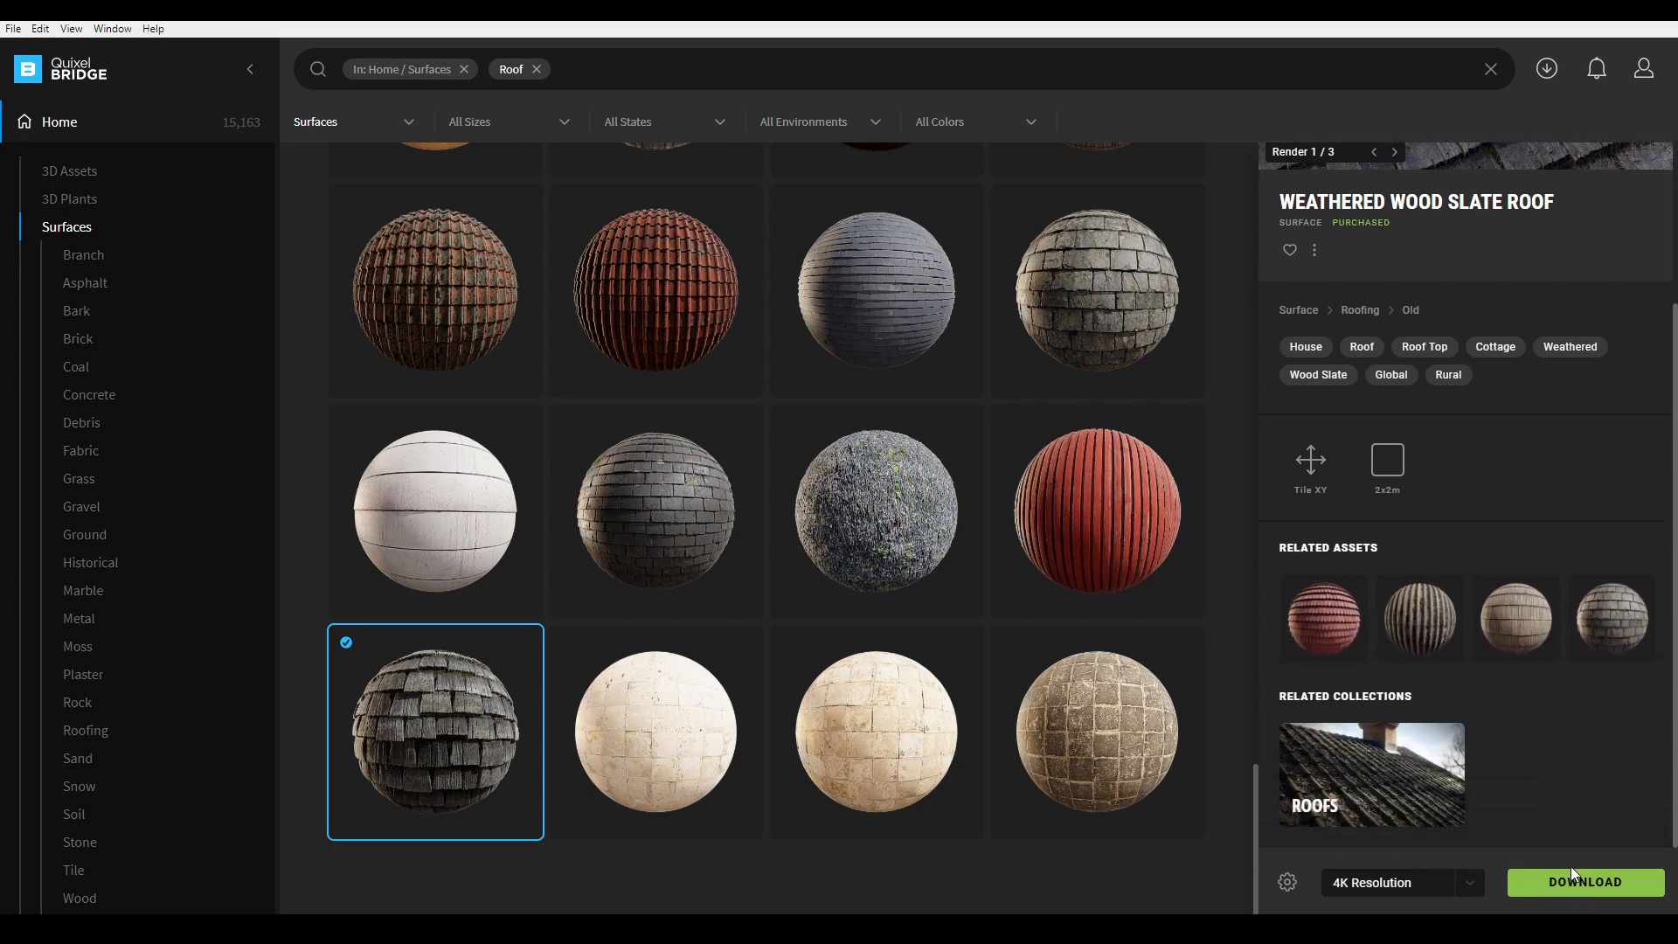
left_click(1571, 874)
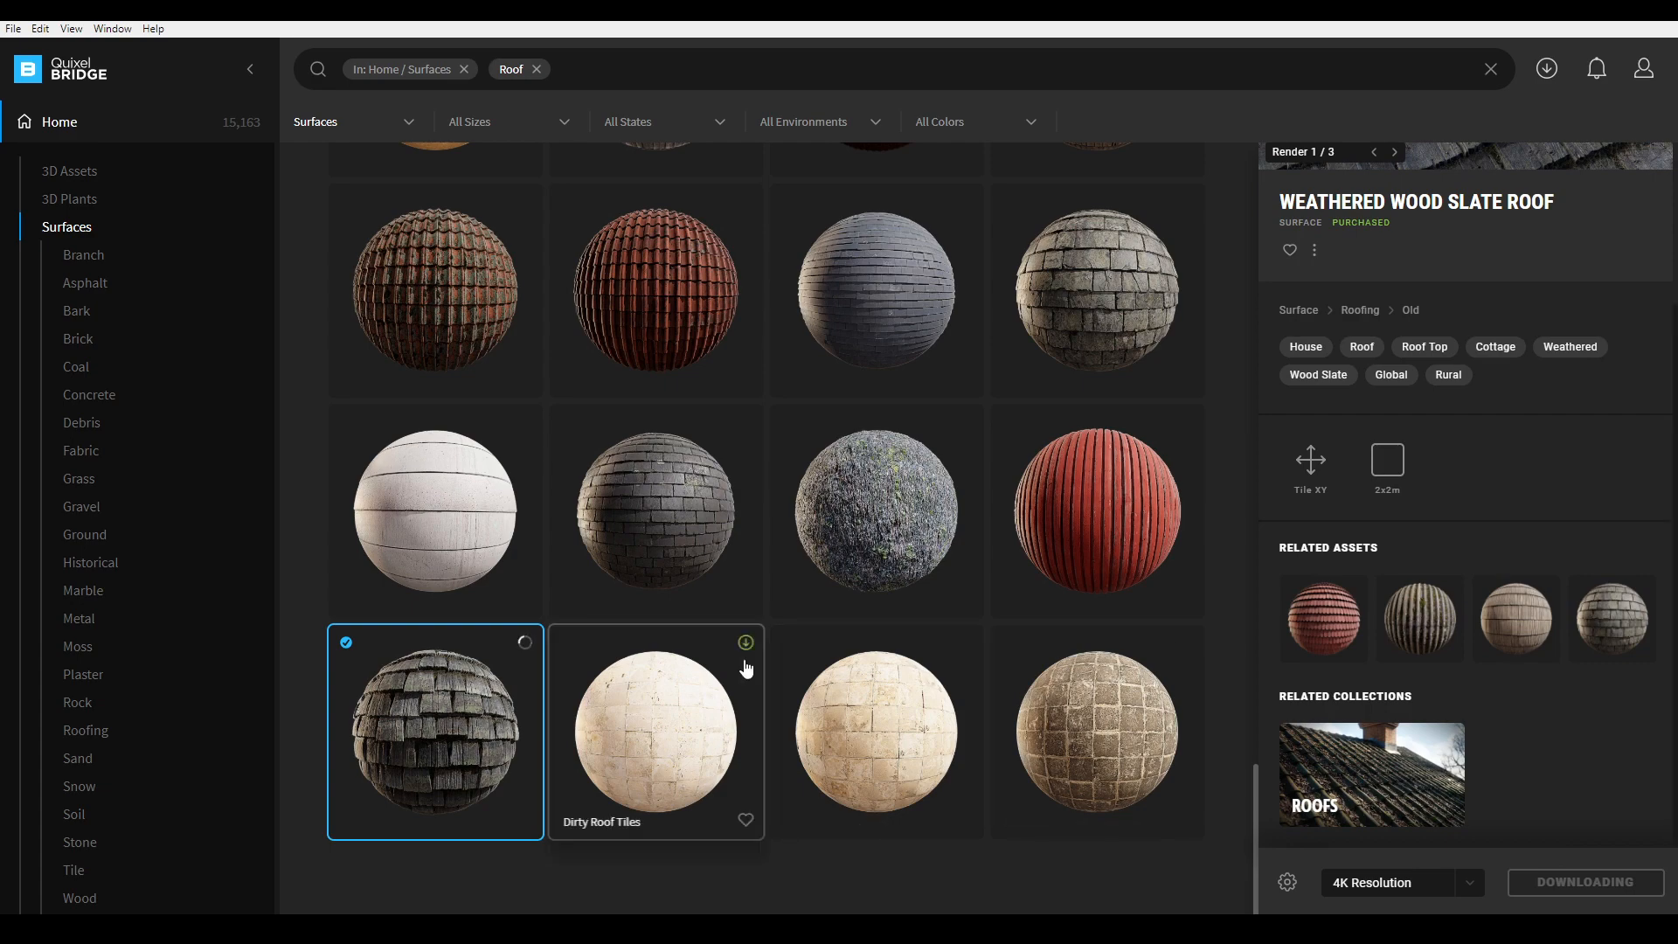
- Search all assets for dirty brick wall and narrow the results to surfaces
scroll(745, 668, "up", 3)
scroll(745, 668, "down", 3)
scroll(745, 668, "up", 3)
scroll(685, 611, "up", 3)
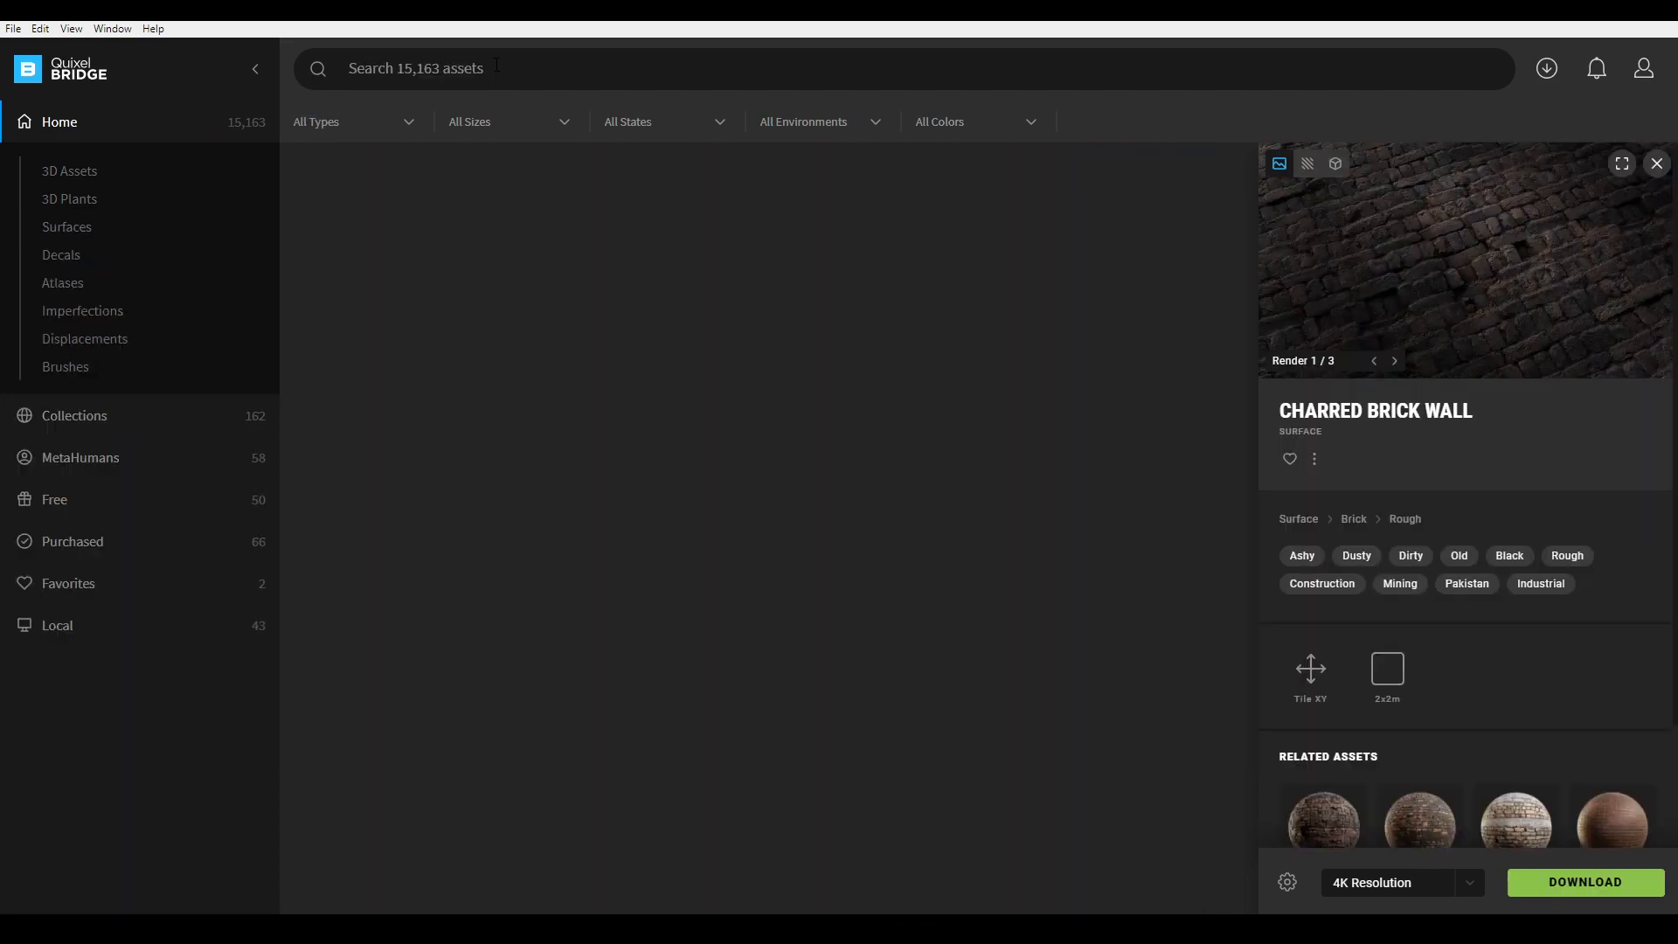
left_click(496, 66)
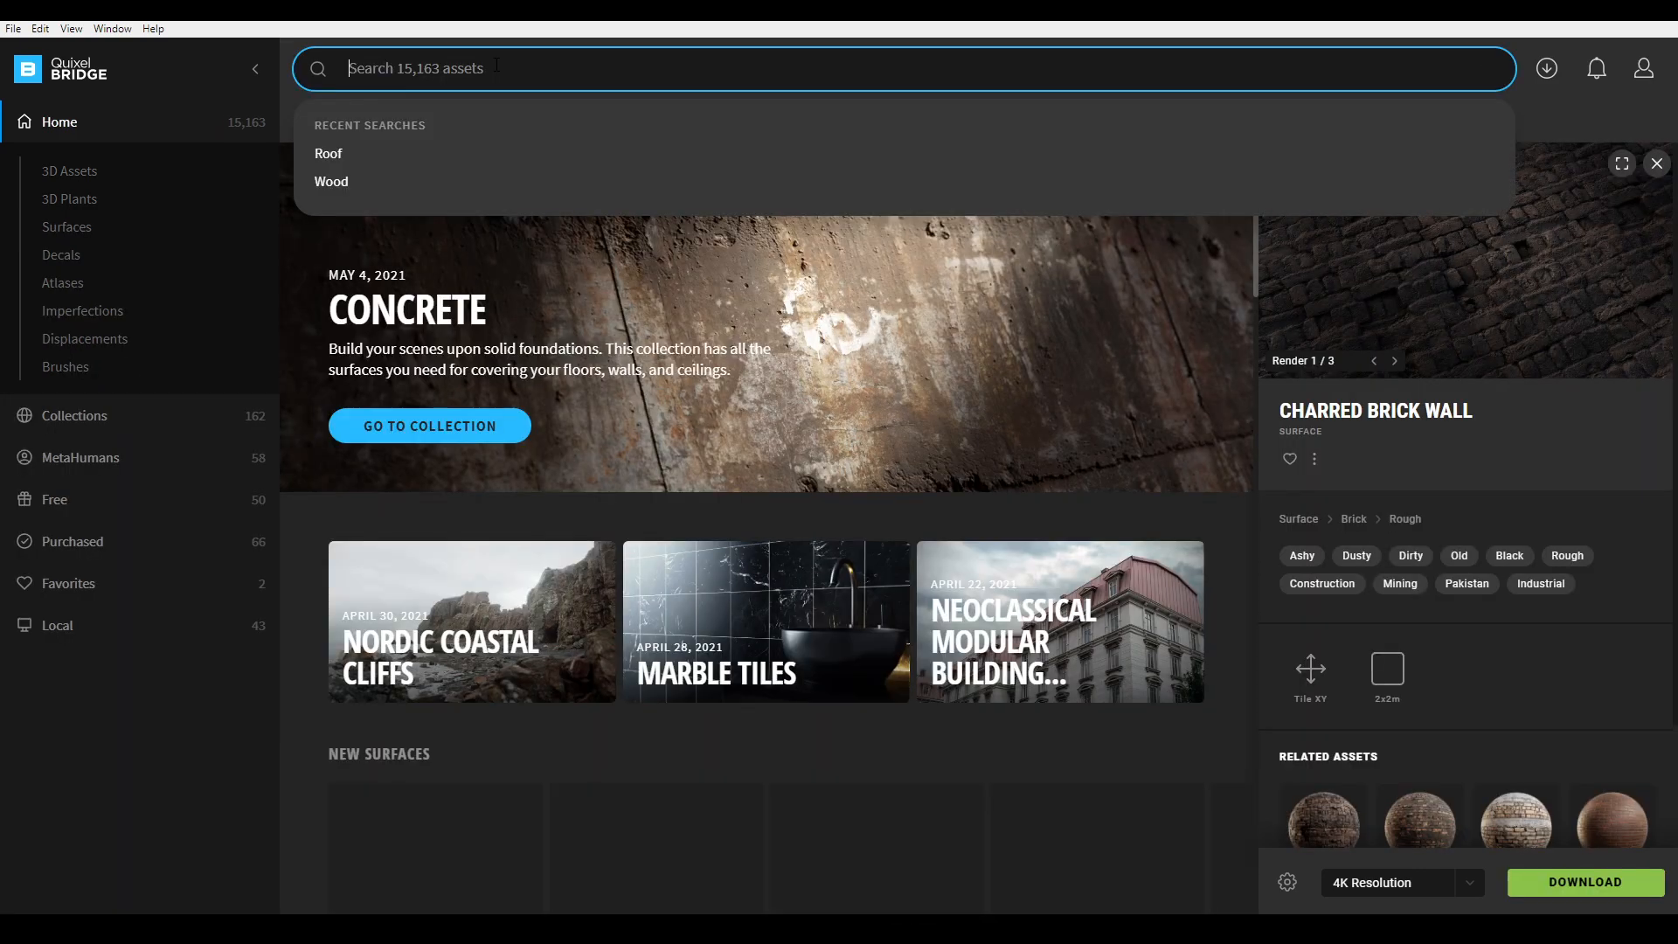
type("dir")
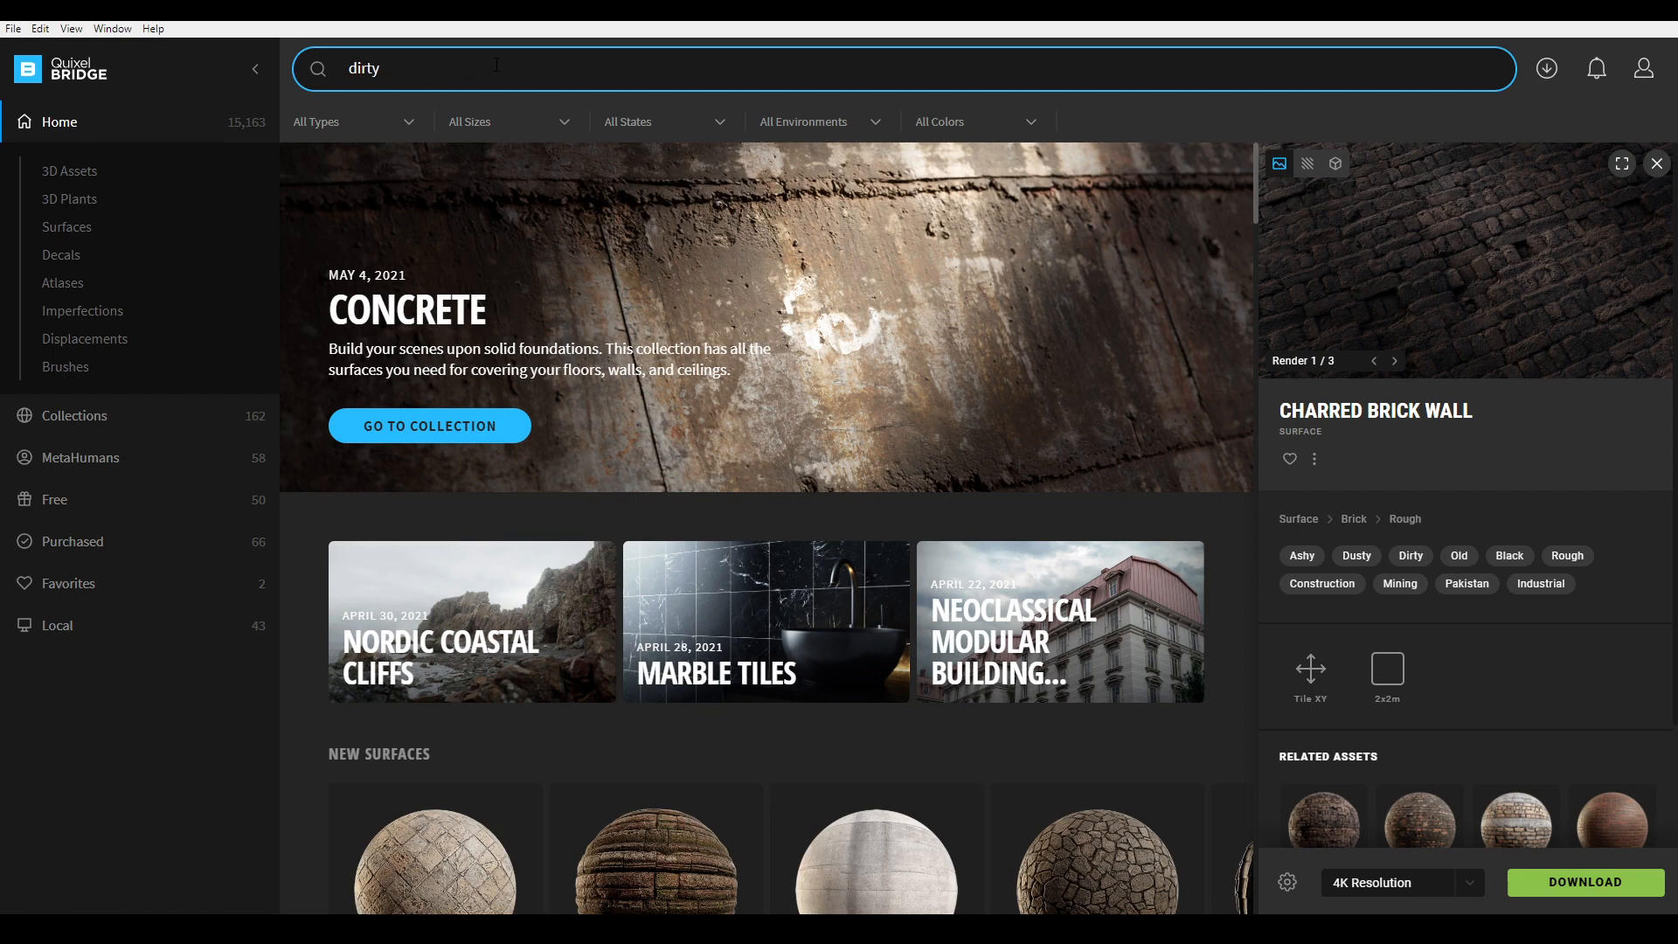
type("ty brick wall")
key("Return")
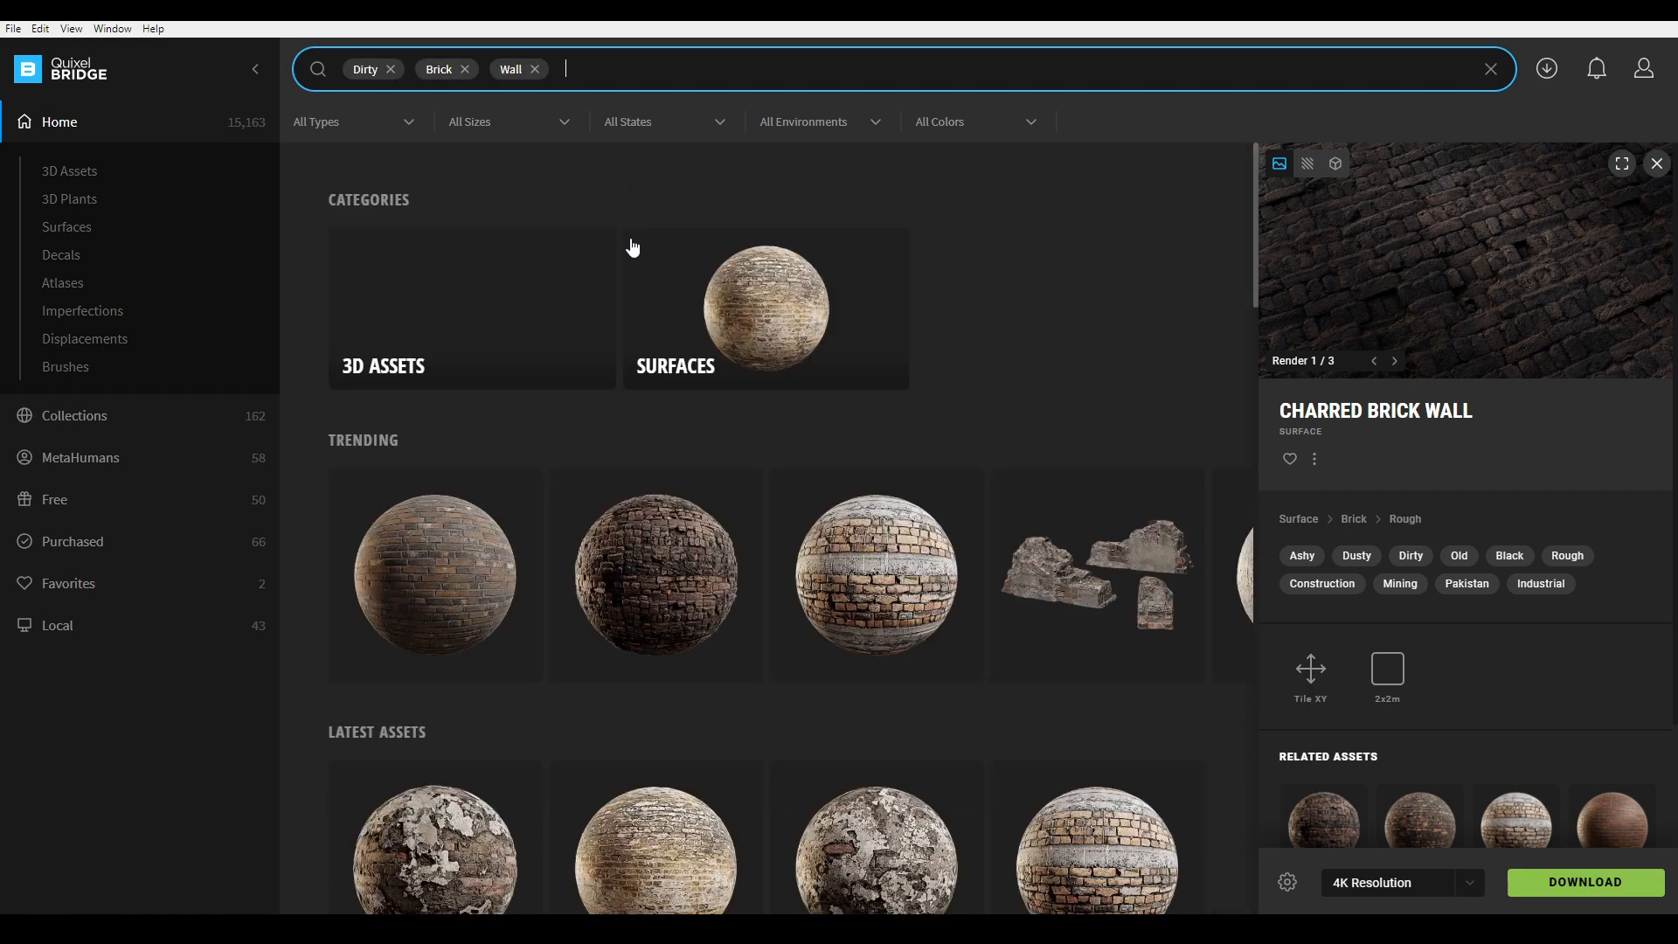
left_click(771, 359)
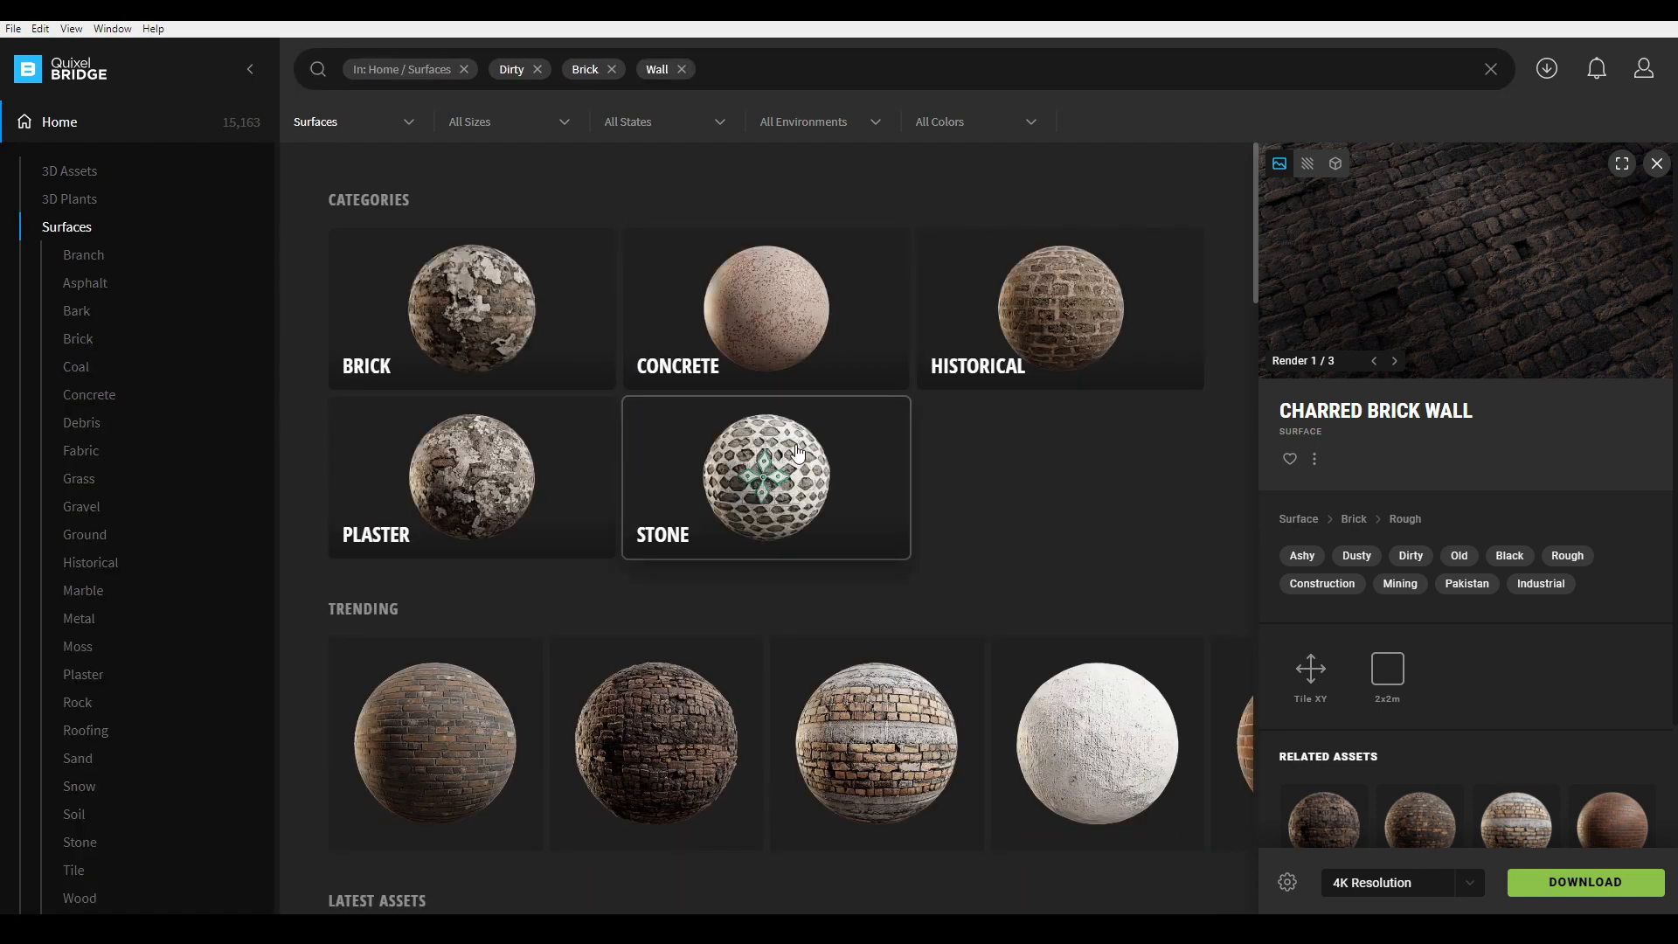
- Select Worn Brick Facade from the trending brick surfaces and download it at 4K resolution
scroll(753, 479, "down", 5)
left_click(482, 328)
scroll(481, 360, "up", 2)
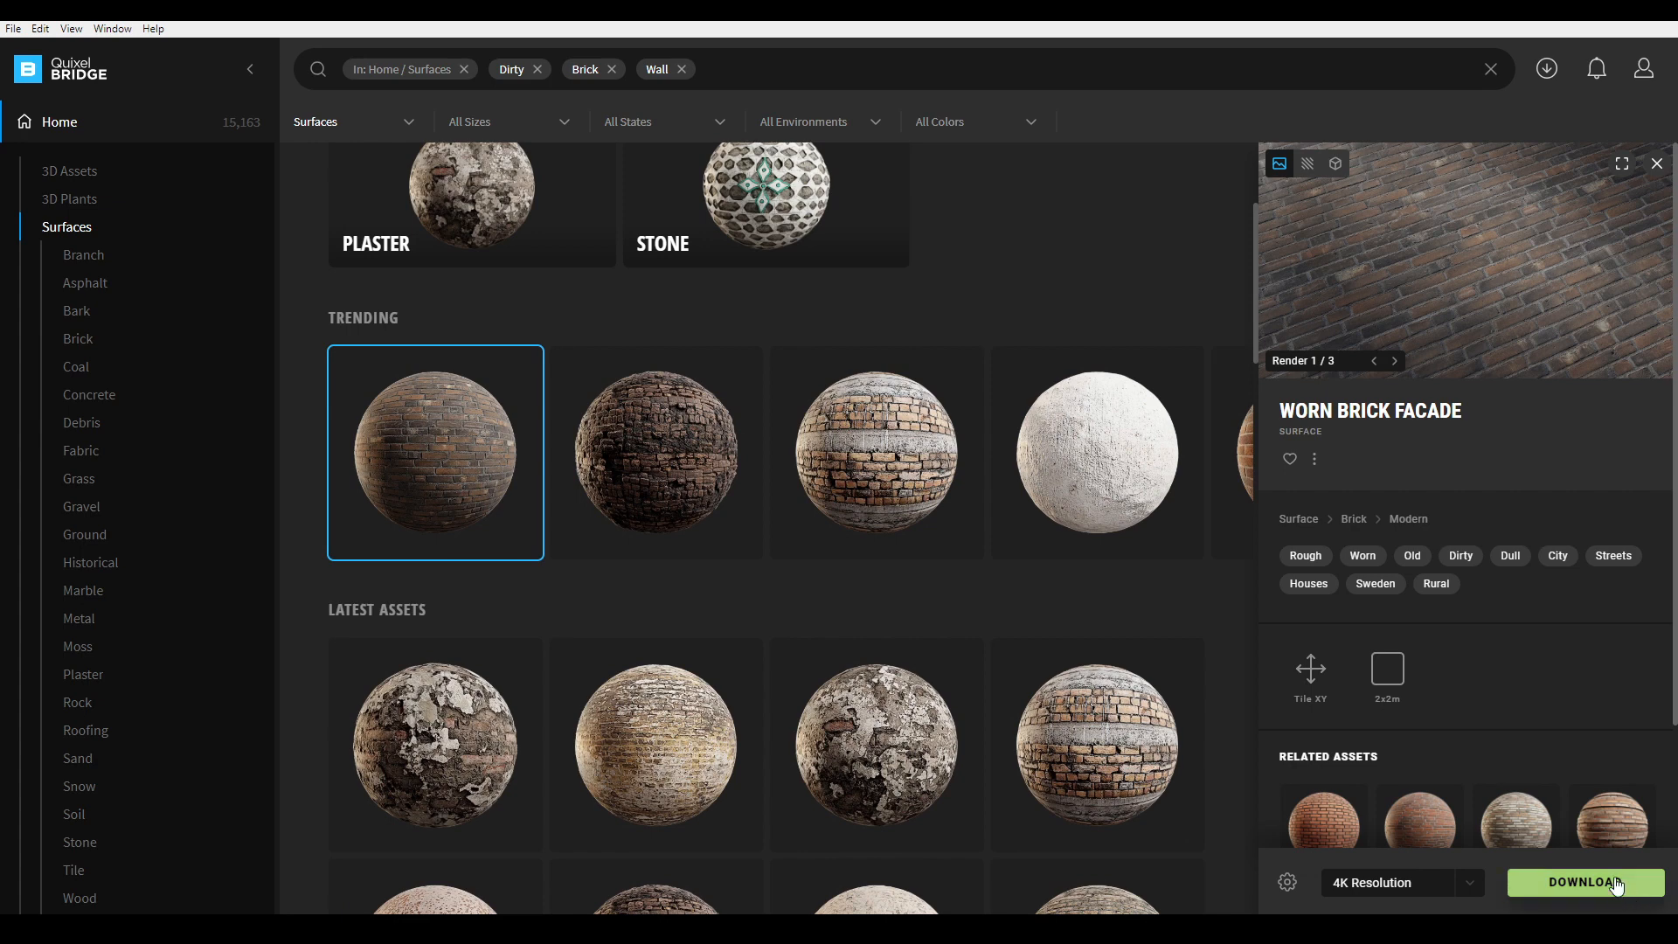
left_click(1585, 882)
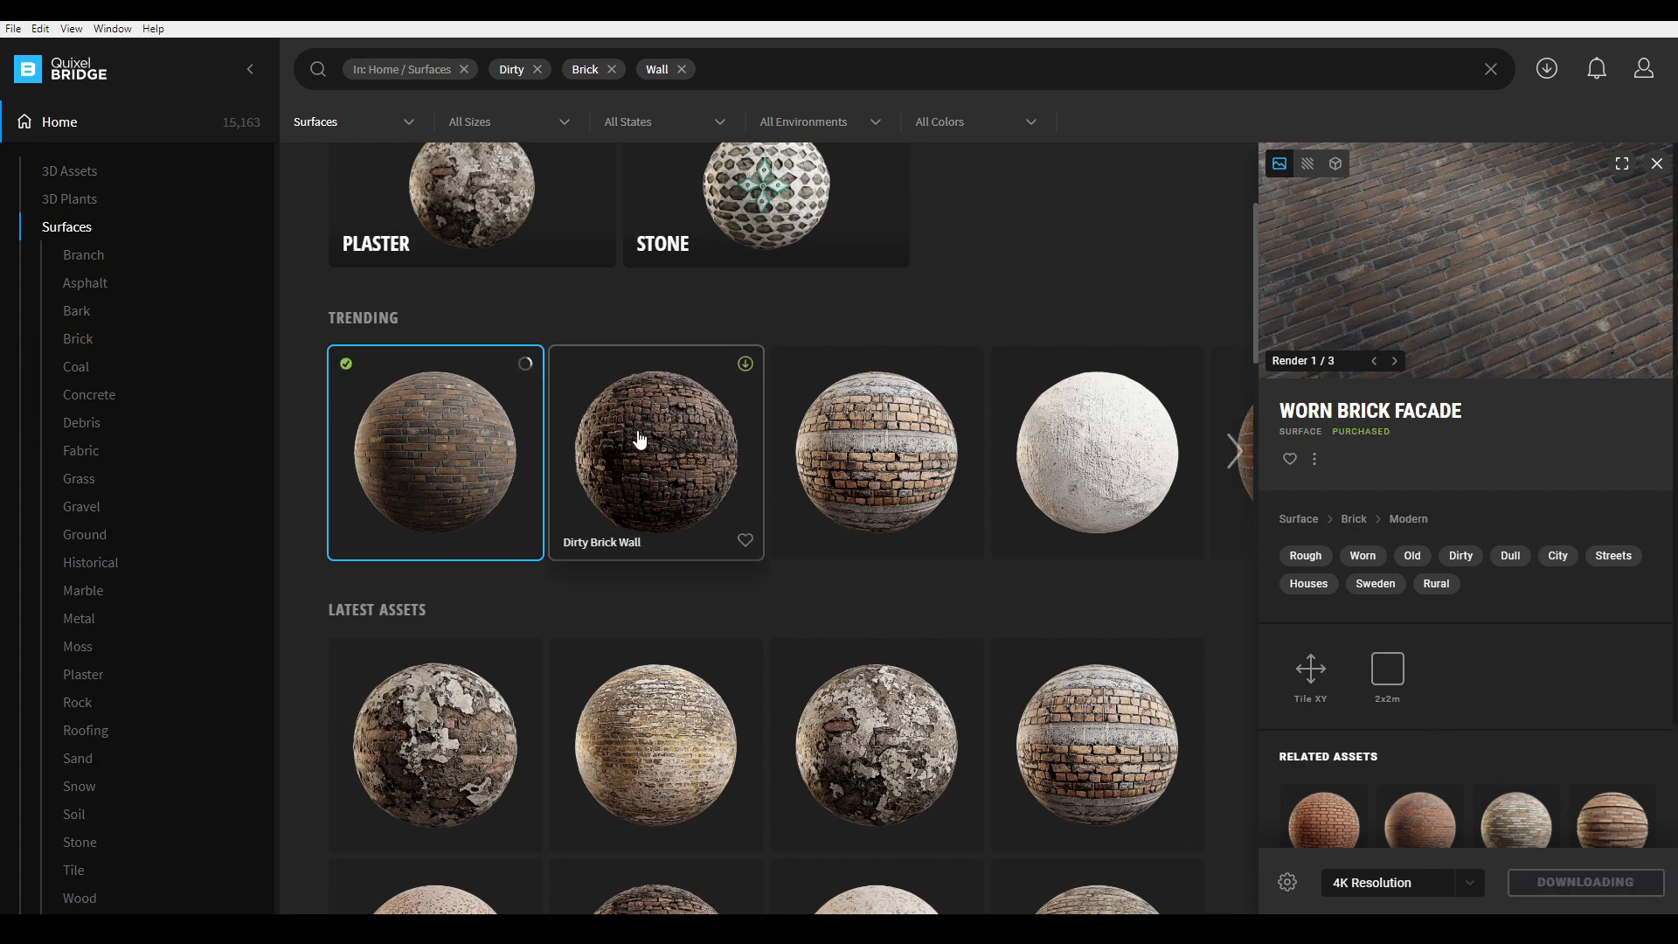
- Open the purchased assets and limit them to surfaces
scroll(94, 439, "down", 5)
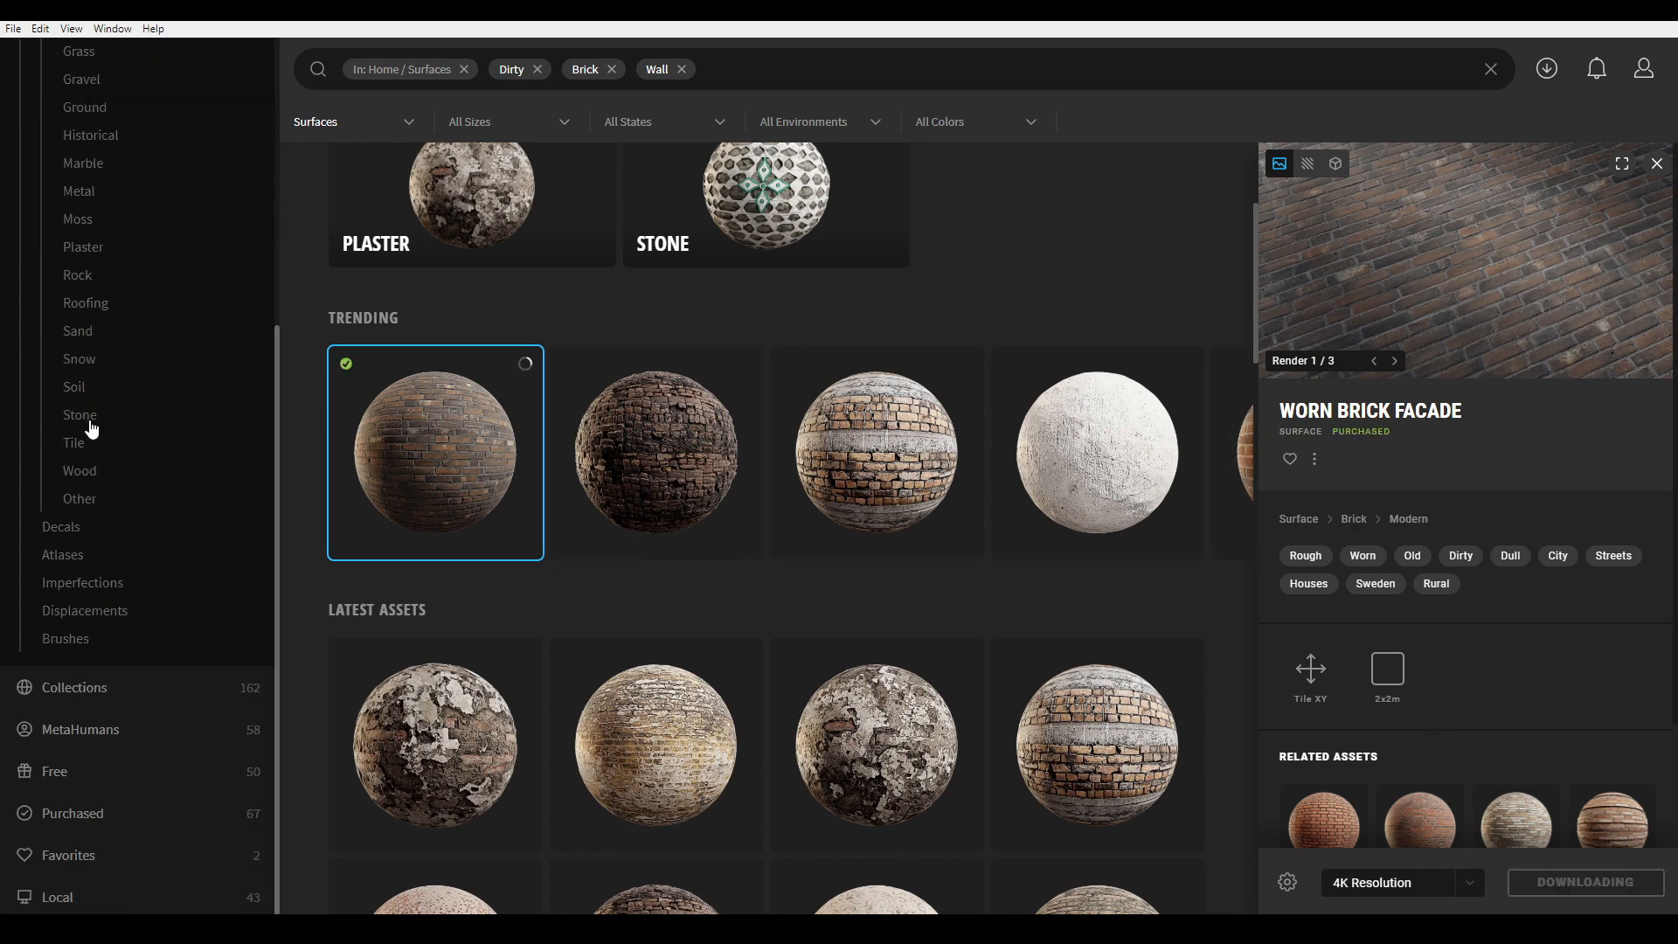
left_click(86, 816)
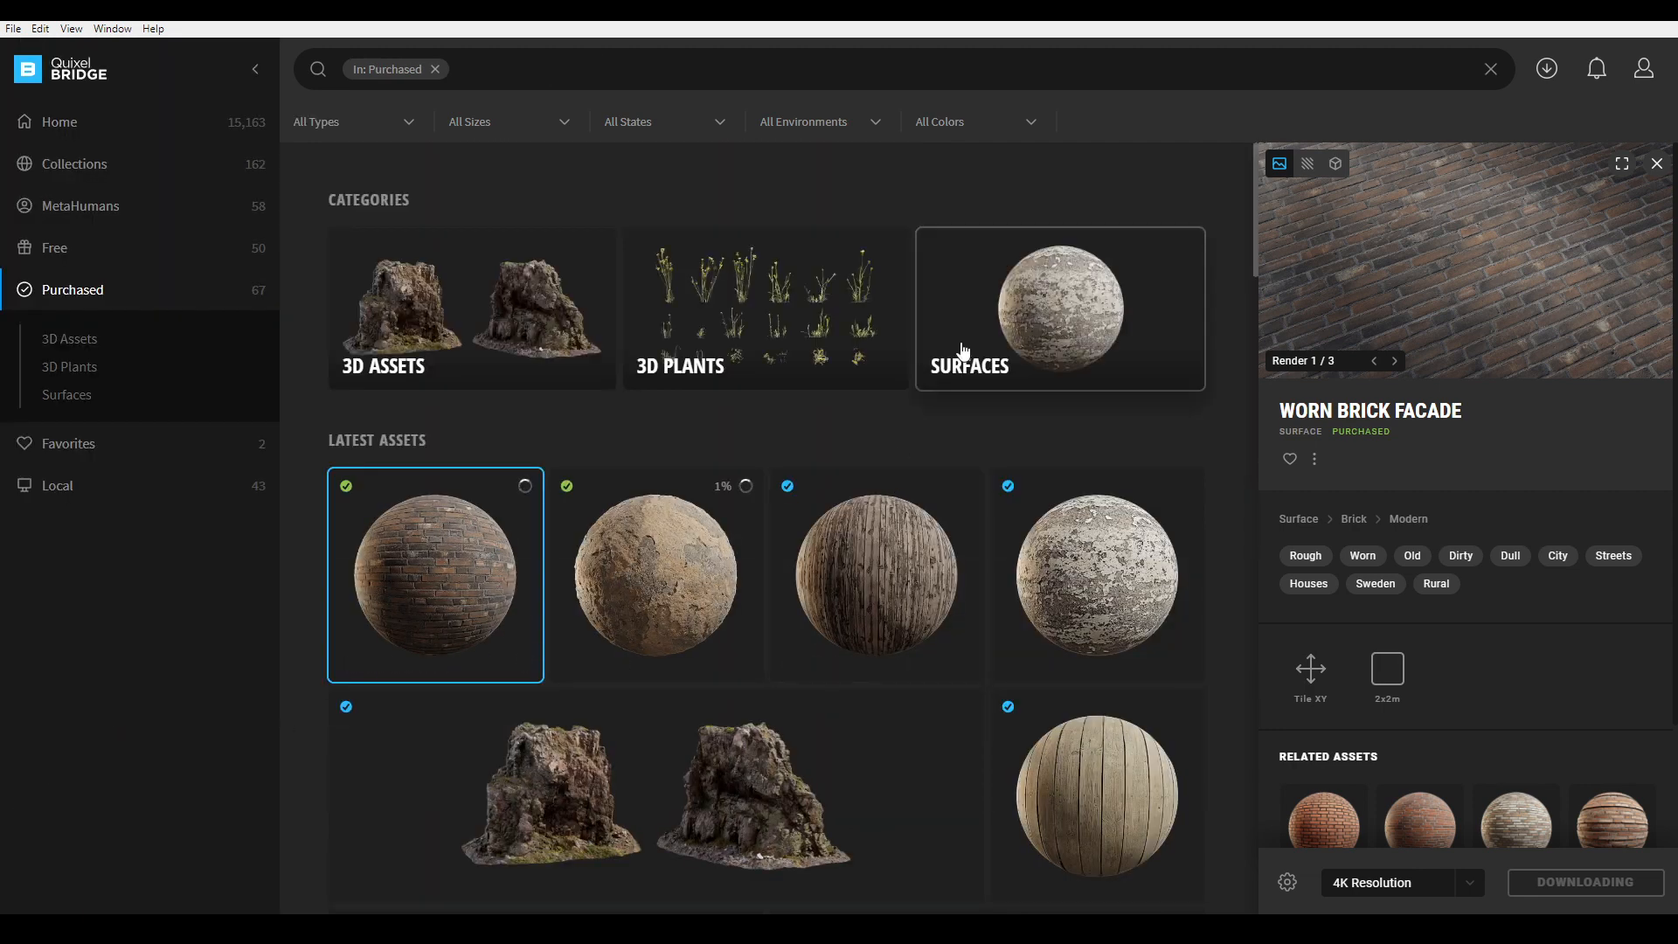
left_click(1076, 350)
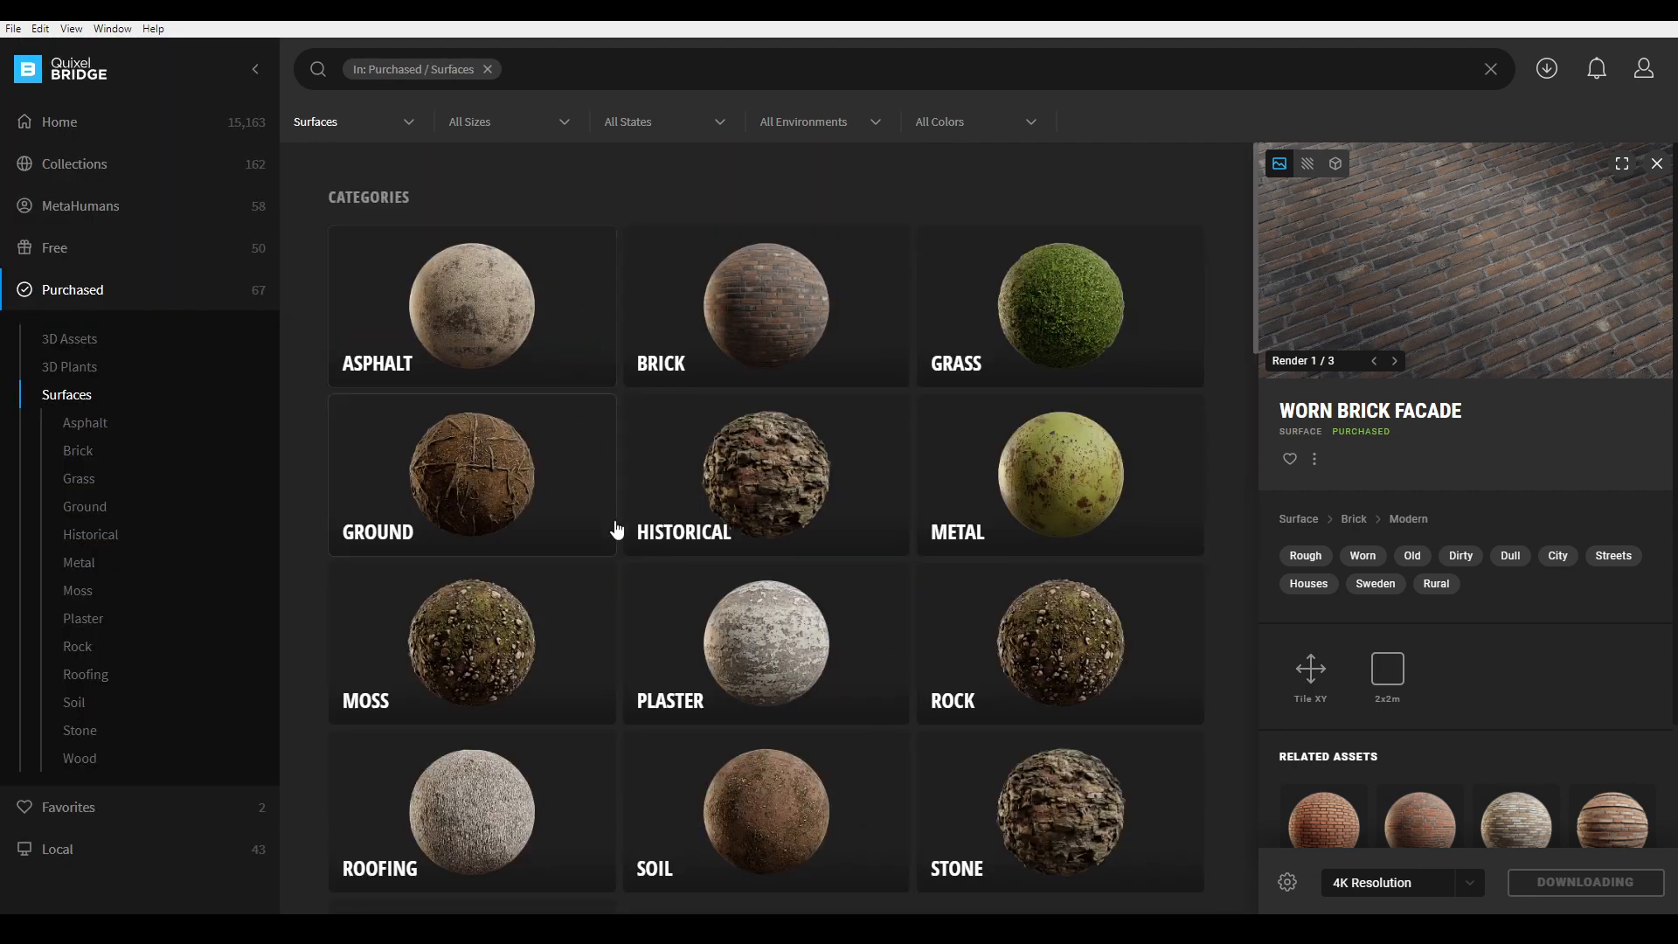
- Browse the purchased surfaces, select Cracked Wooden Planks and open the folder holding its downloaded files
scroll(617, 528, "down", 10)
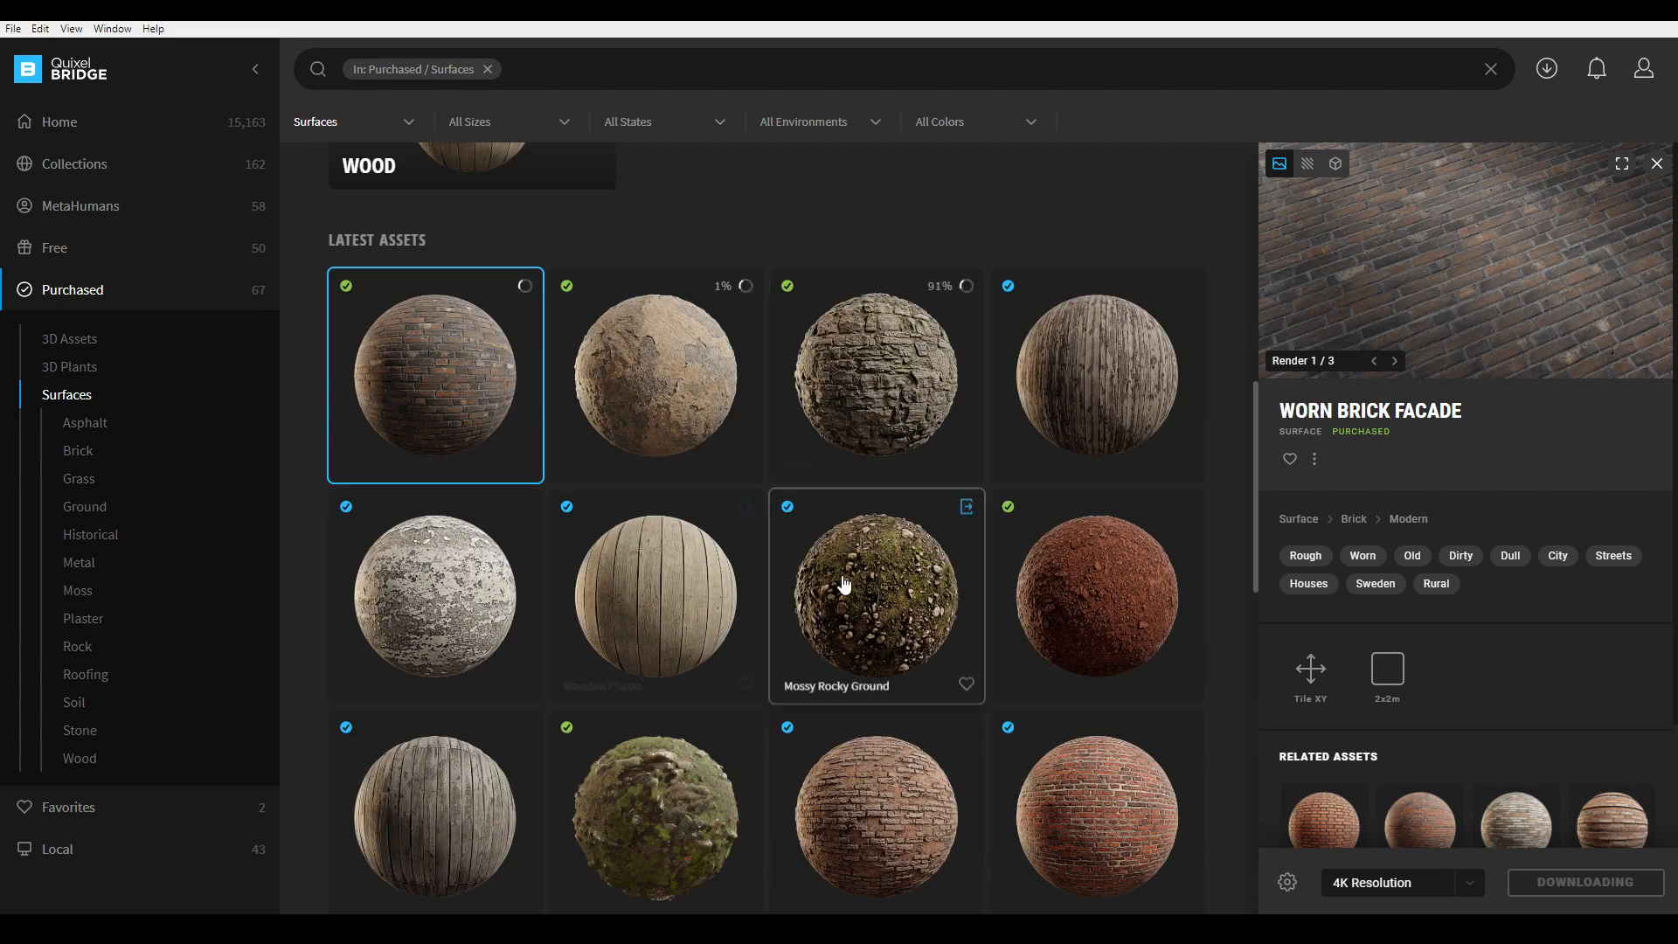
left_click(658, 583)
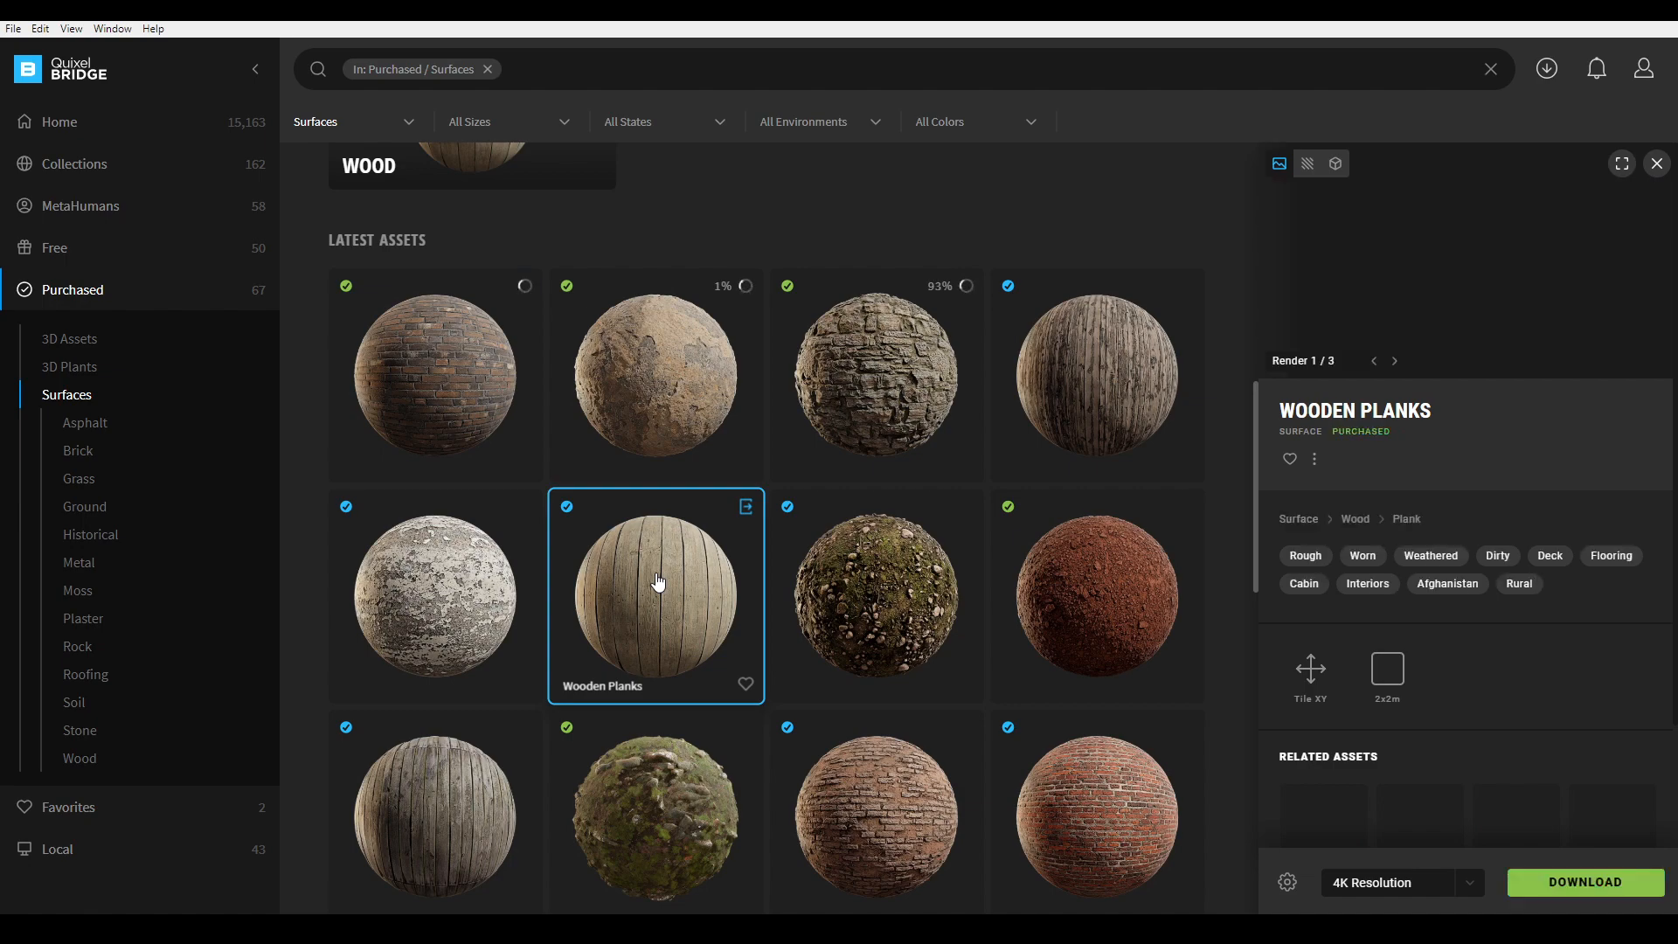
scroll(656, 582, "down", 5)
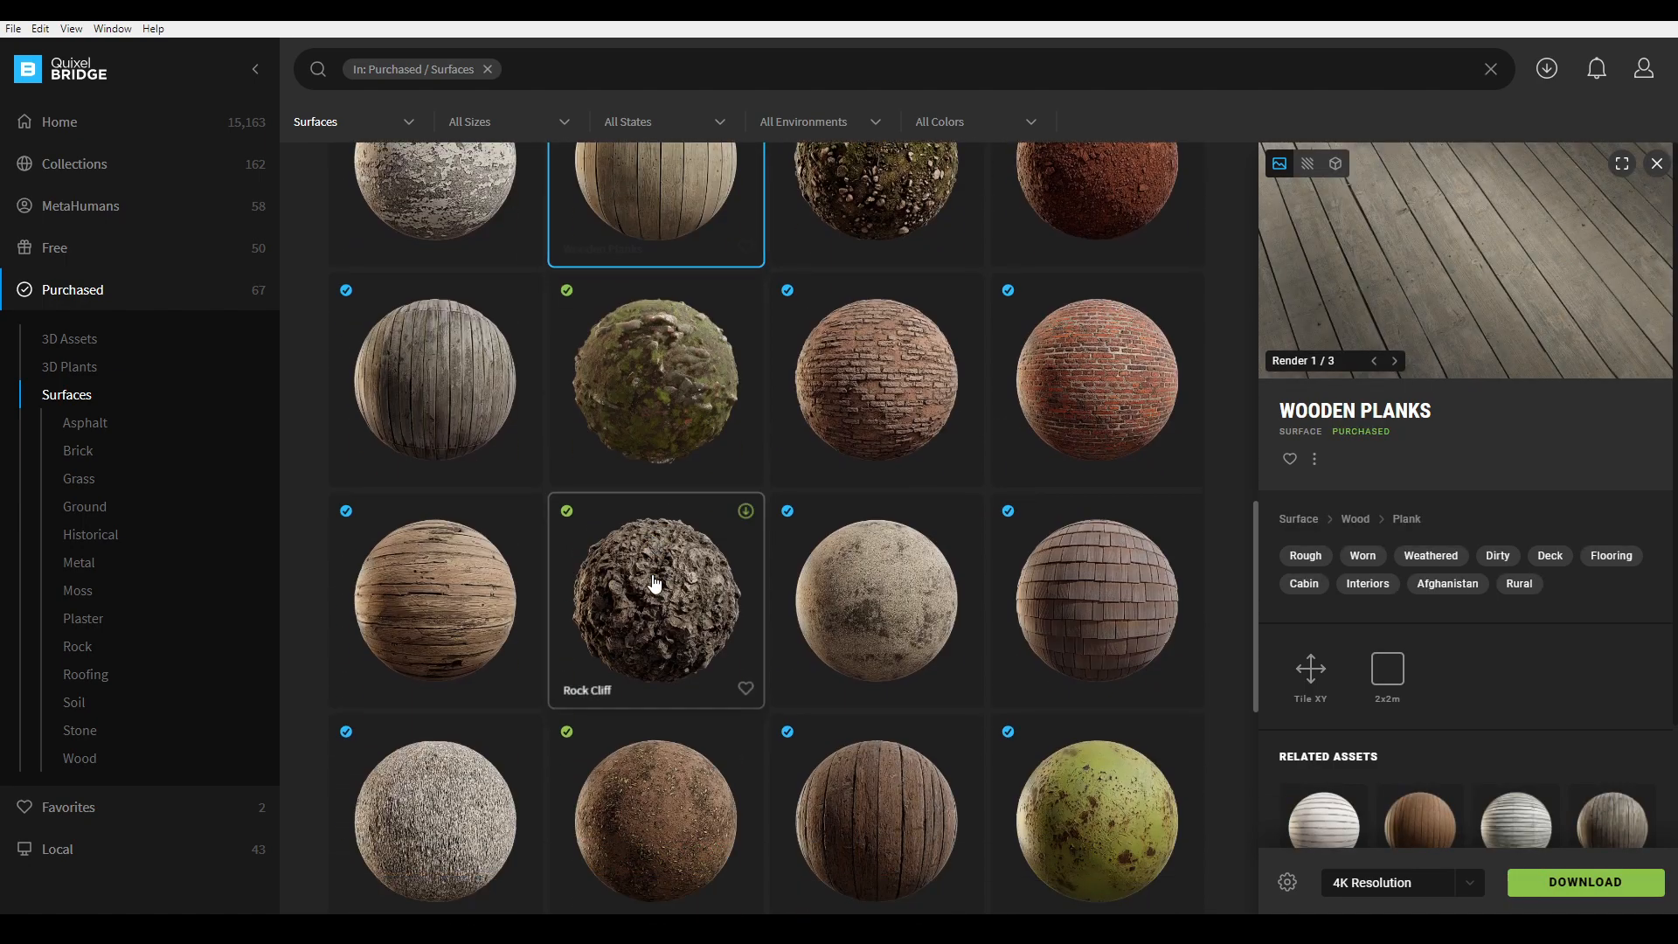
scroll(653, 582, "down", 8)
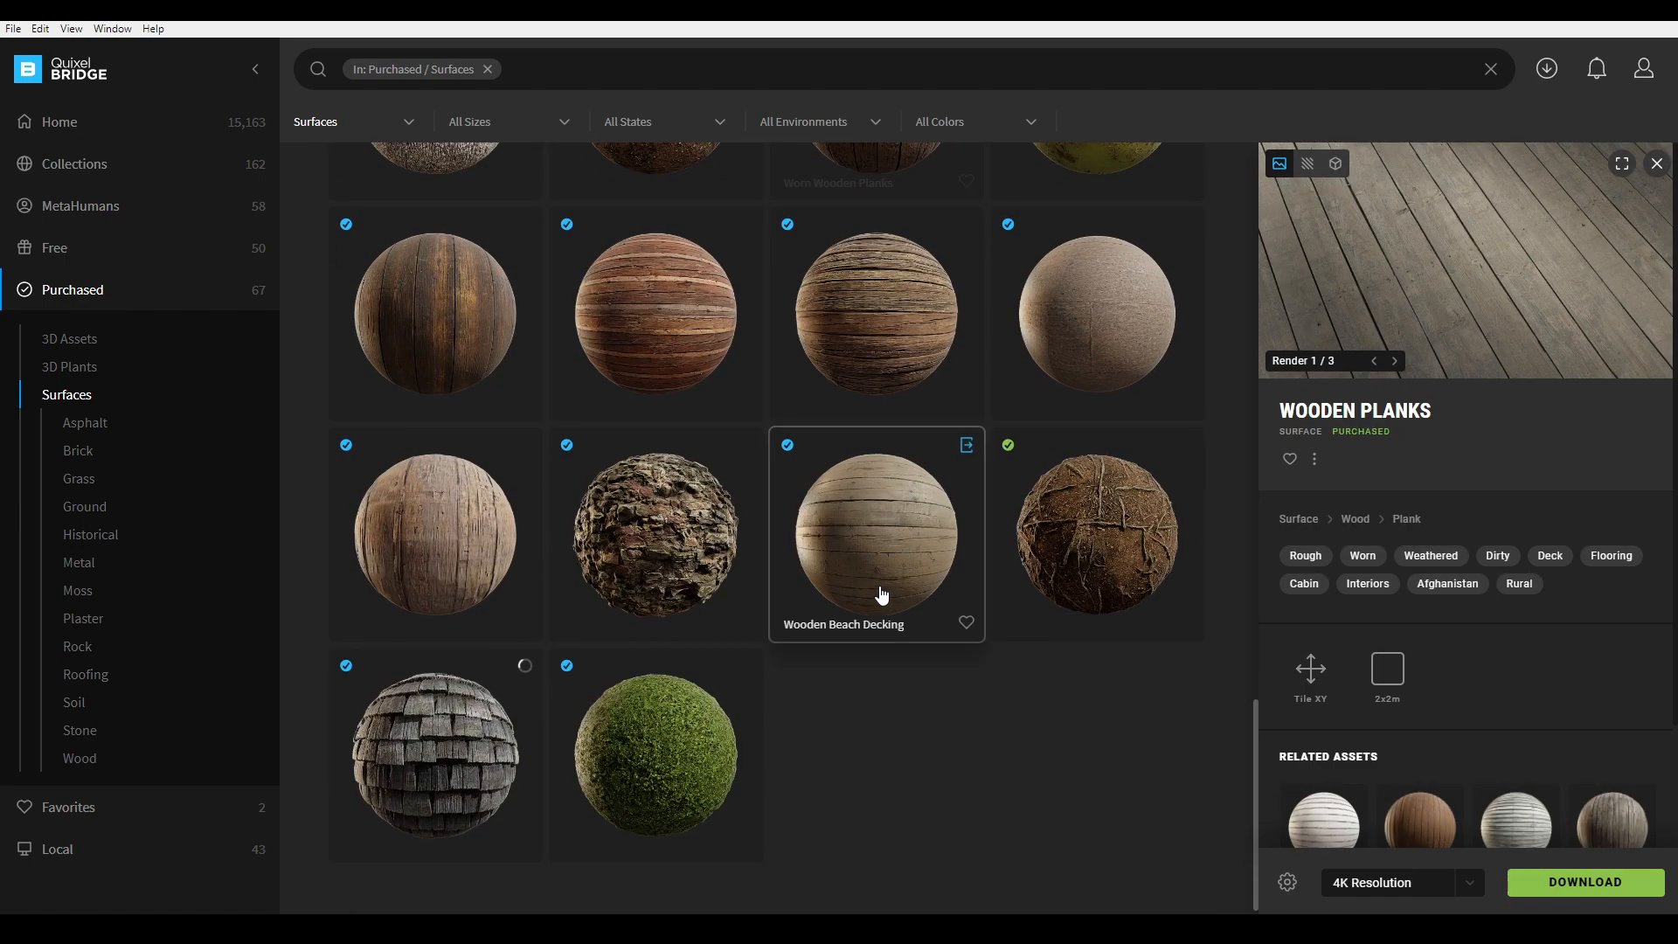
scroll(916, 364, "down", 1)
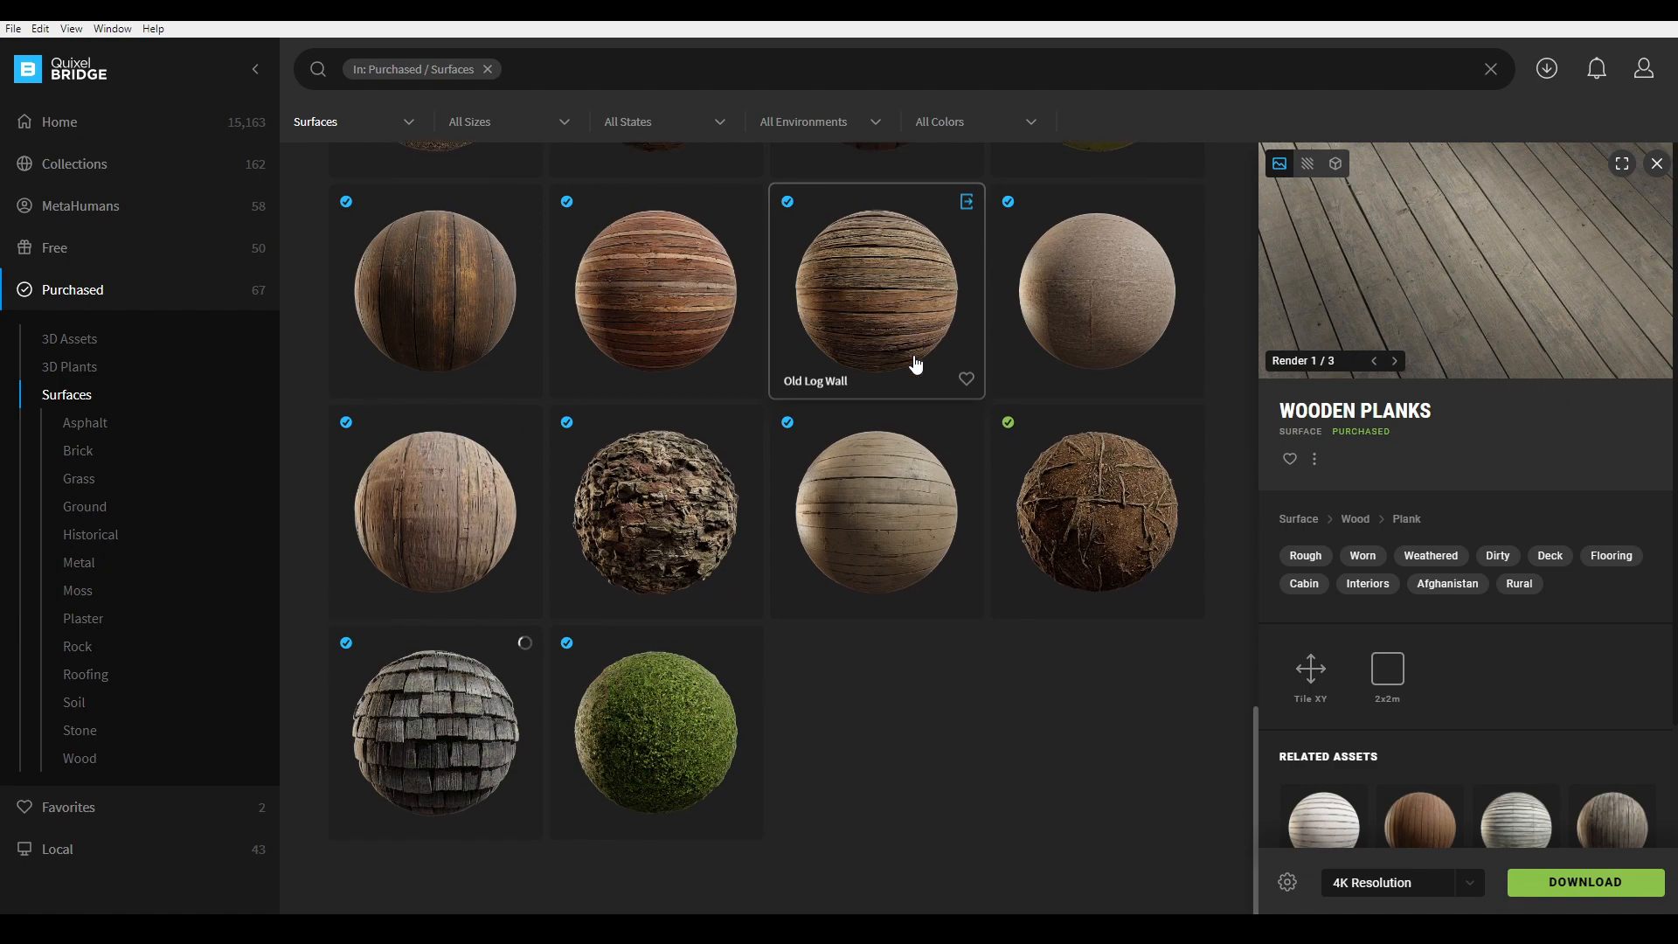
scroll(916, 364, "up", 20)
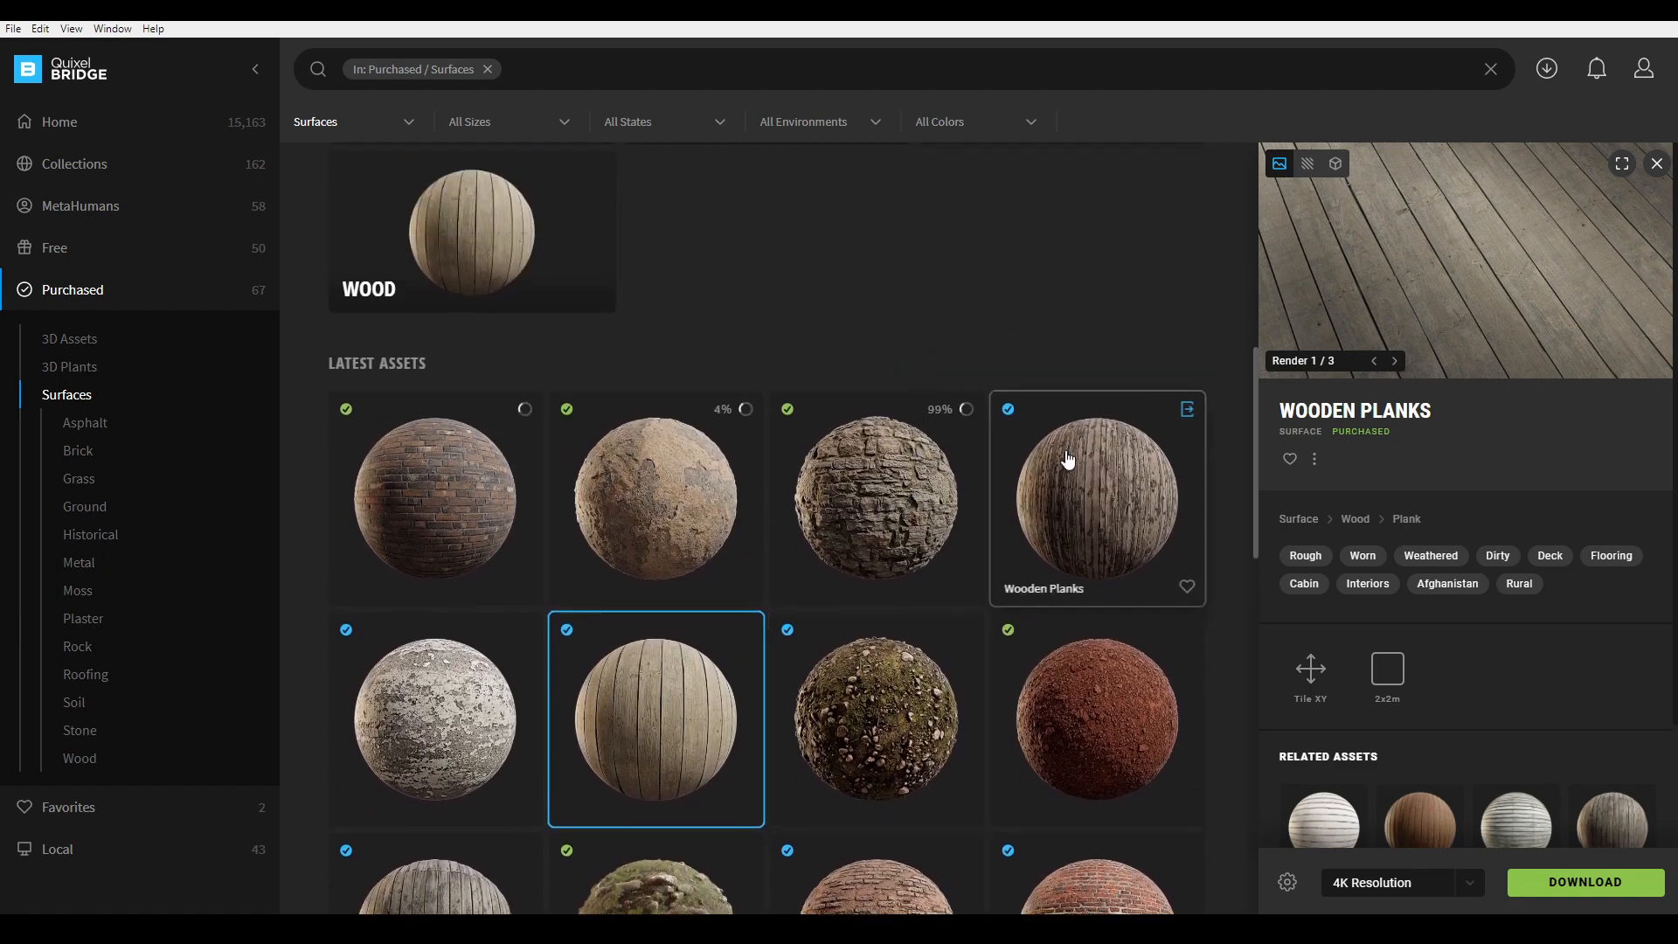
scroll(696, 656, "down", 3)
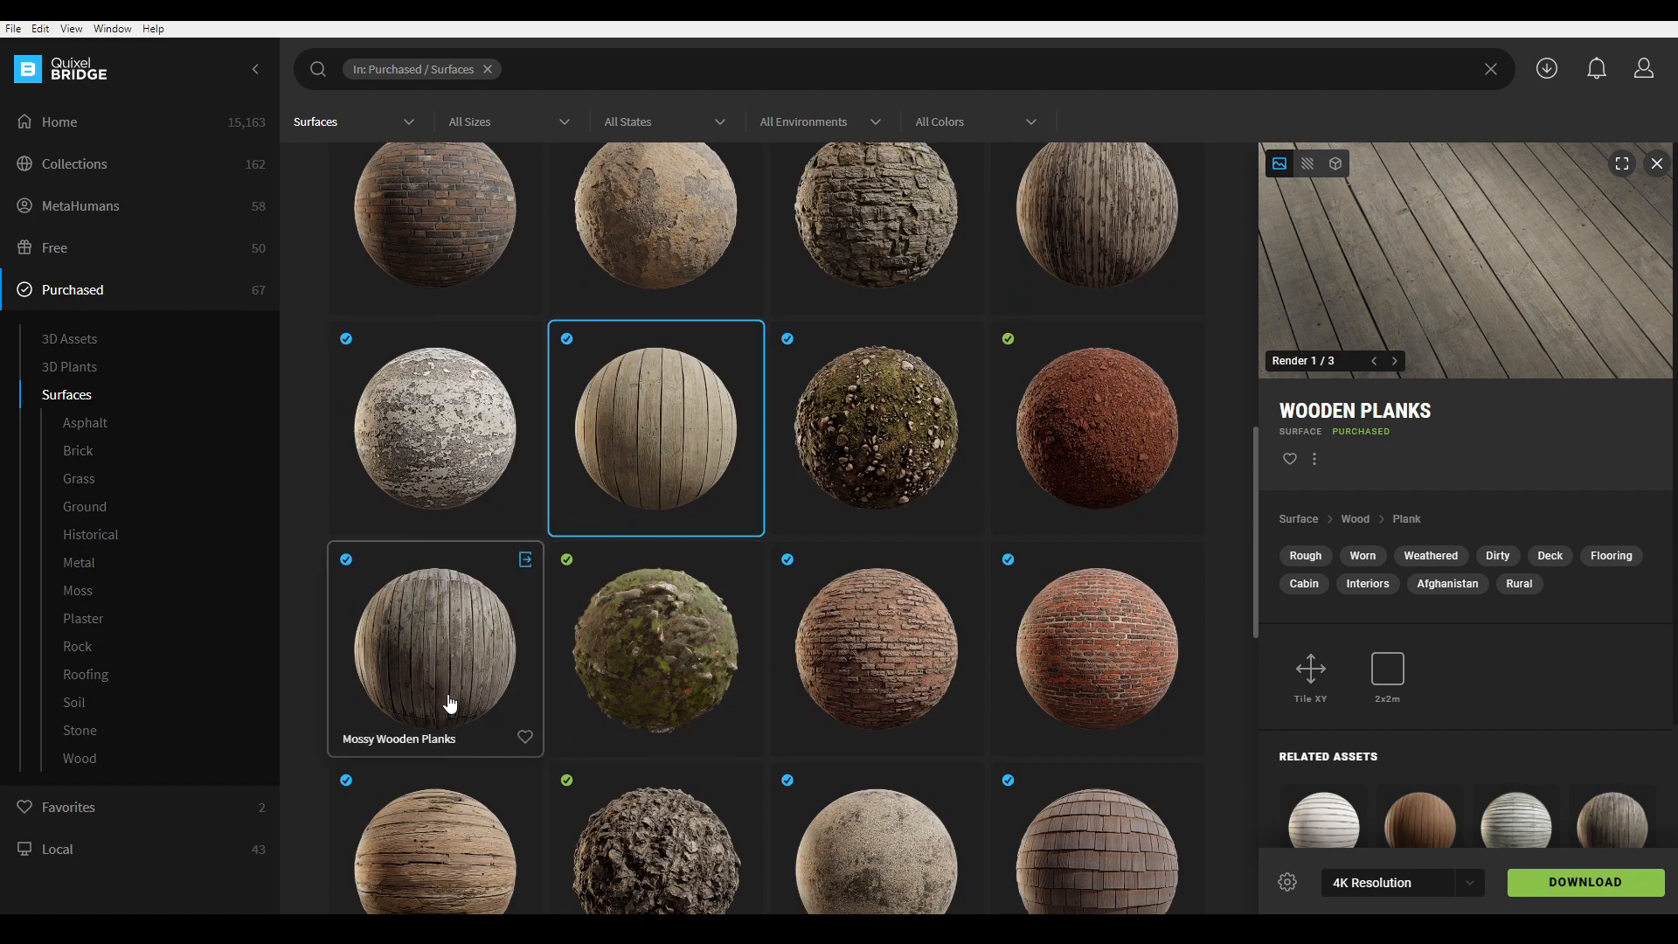
scroll(454, 694, "down", 3)
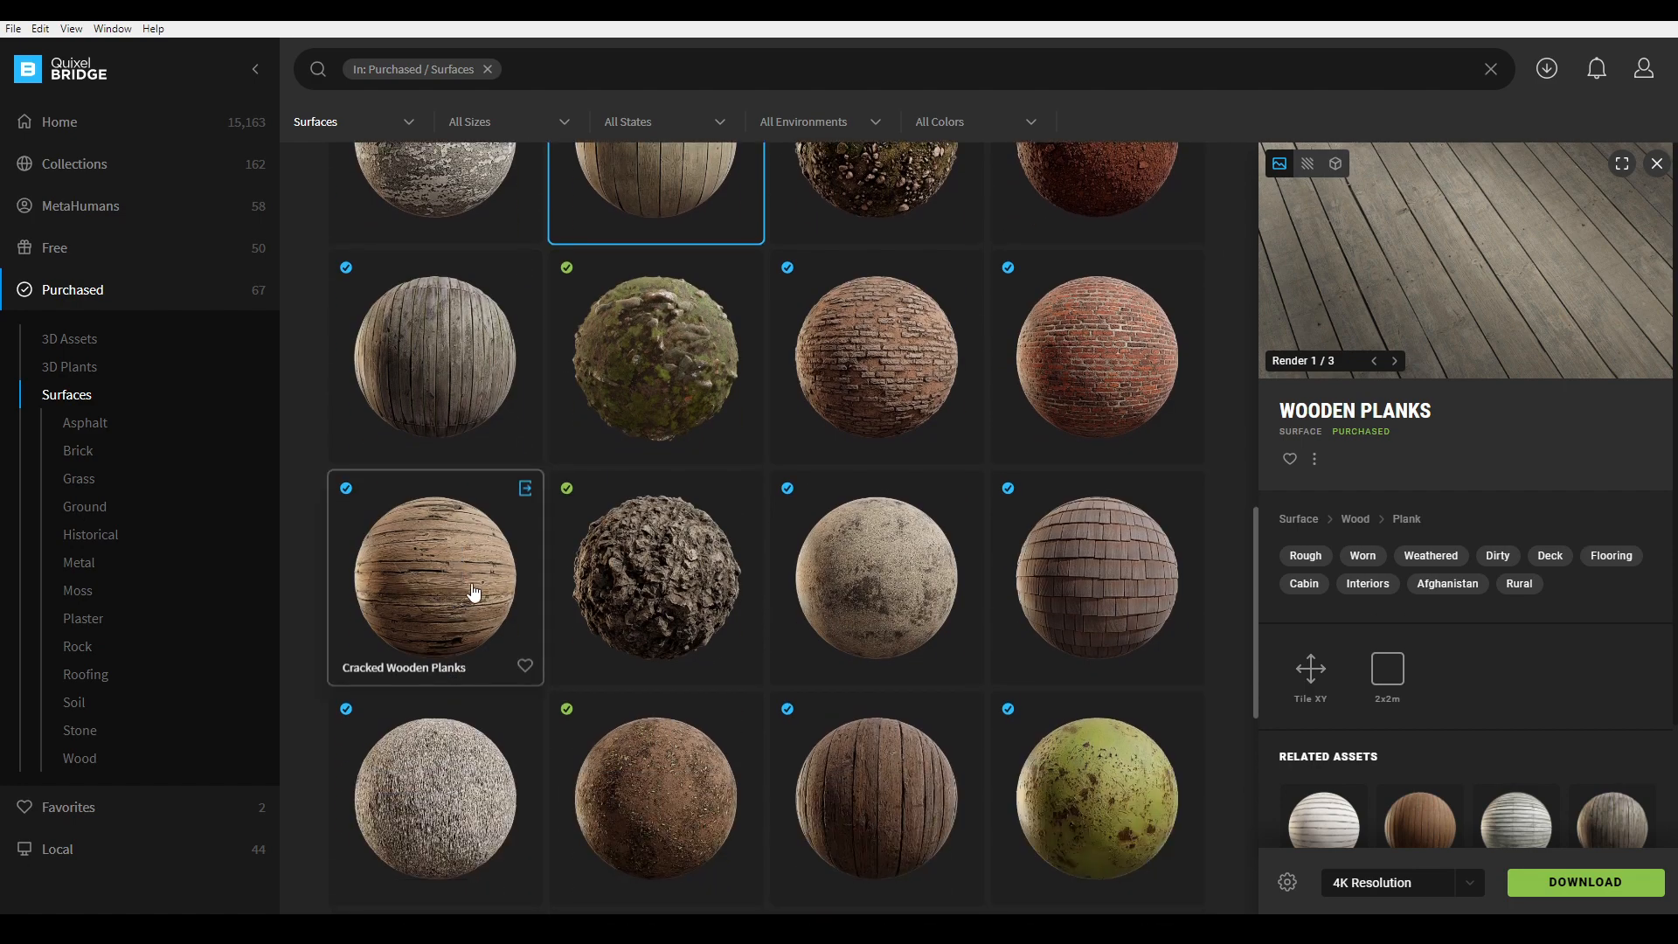
left_click(438, 585)
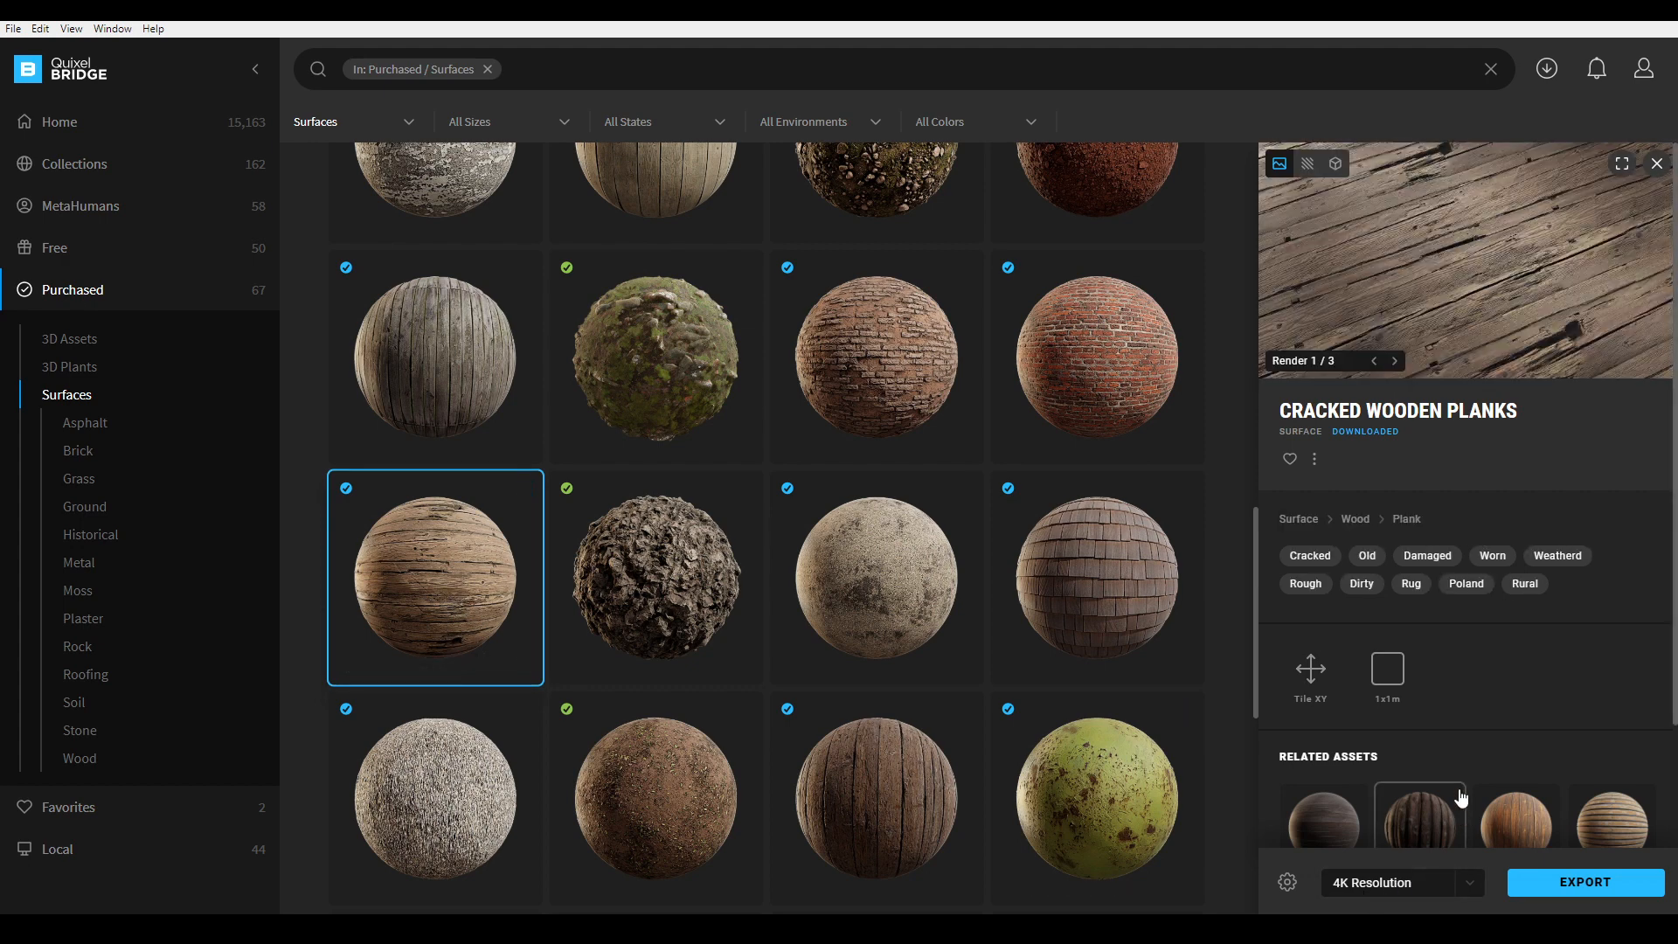
left_click(1316, 460)
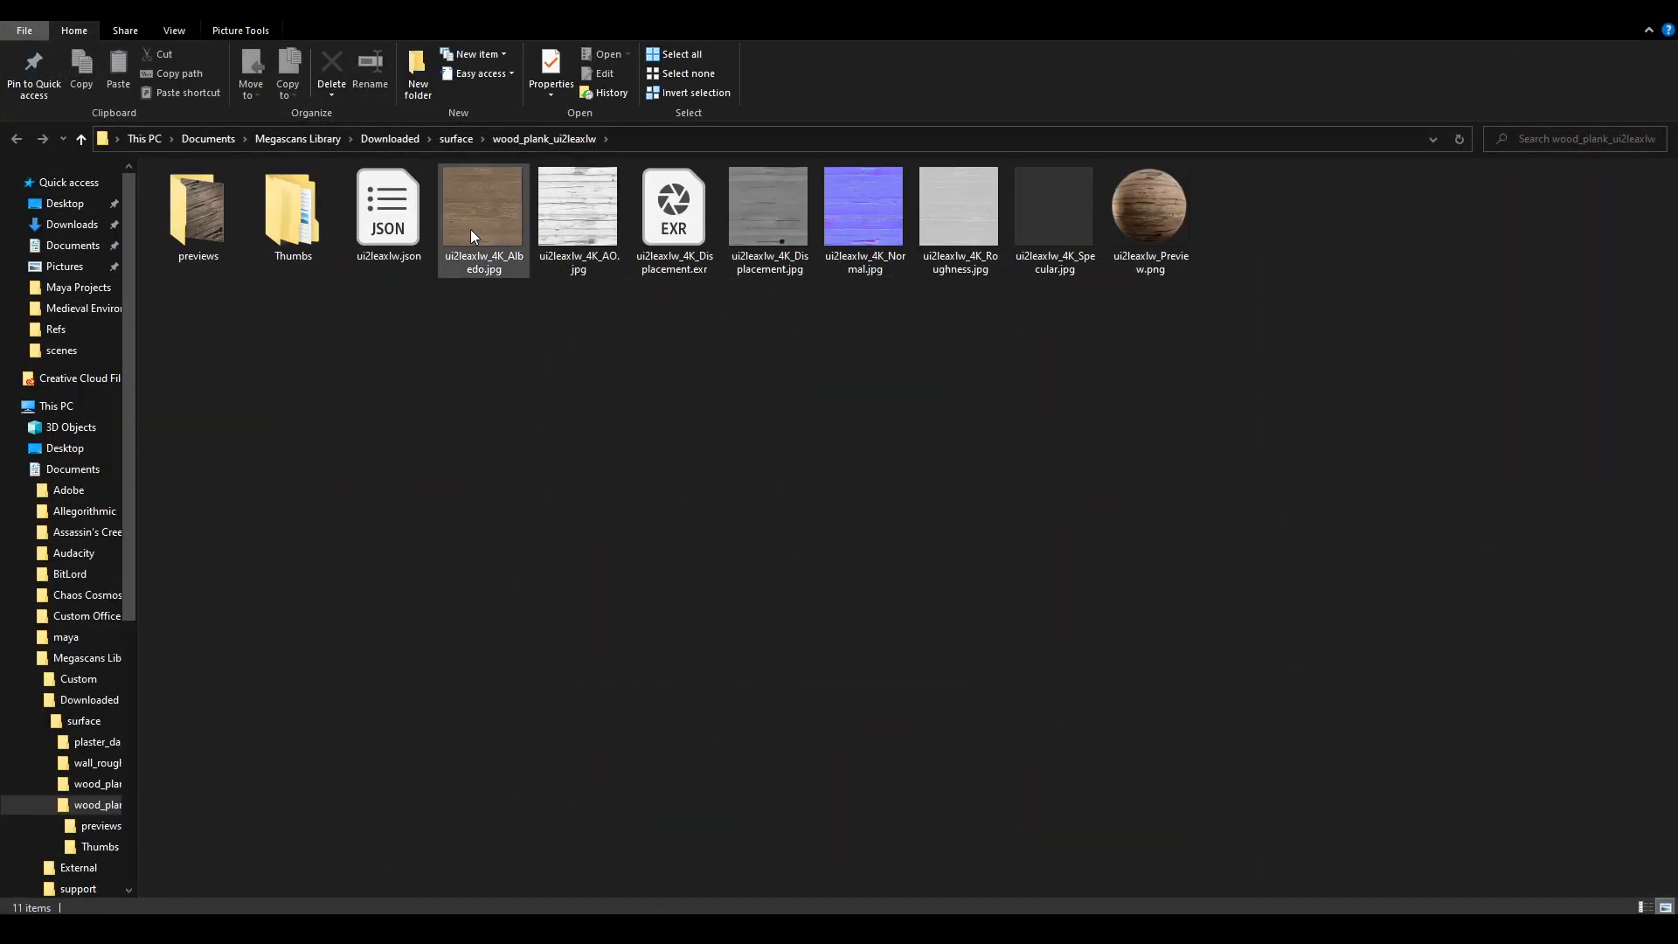
- Select the 4K Albedo, AO, Displacement, Normal and Roughness JPG maps and bring them into Substance Painter's project shelf for import
left_click(470, 229)
left_click(786, 229, "ctrl")
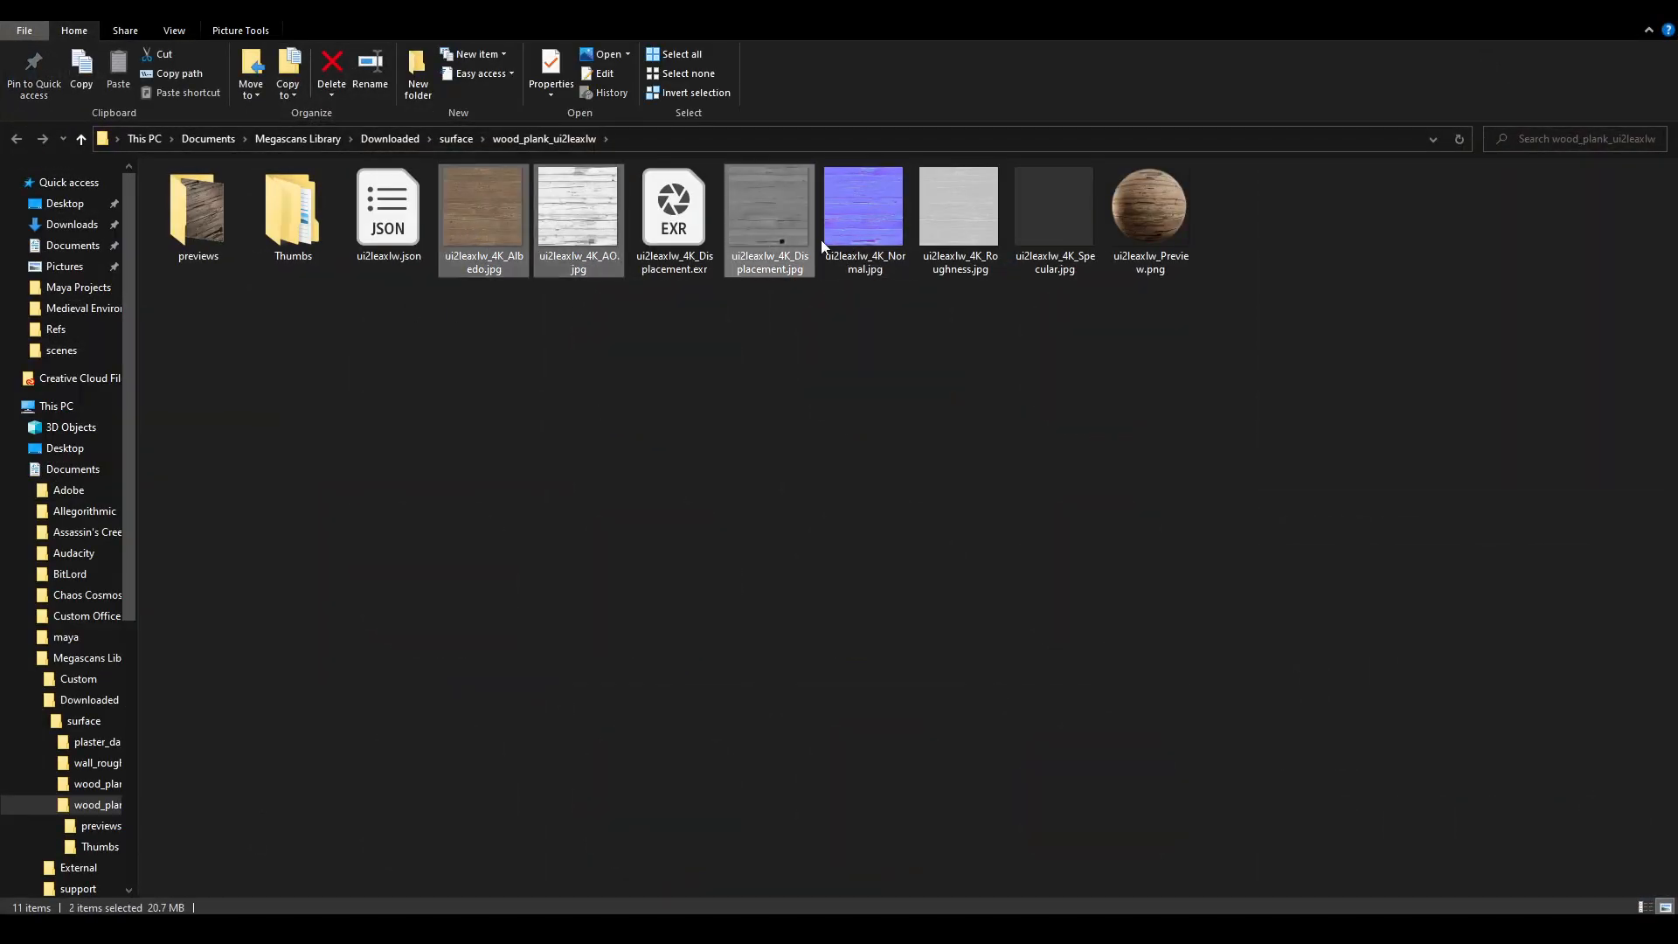
left_click(839, 236, "ctrl")
left_click(977, 241, "ctrl")
left_click(420, 928)
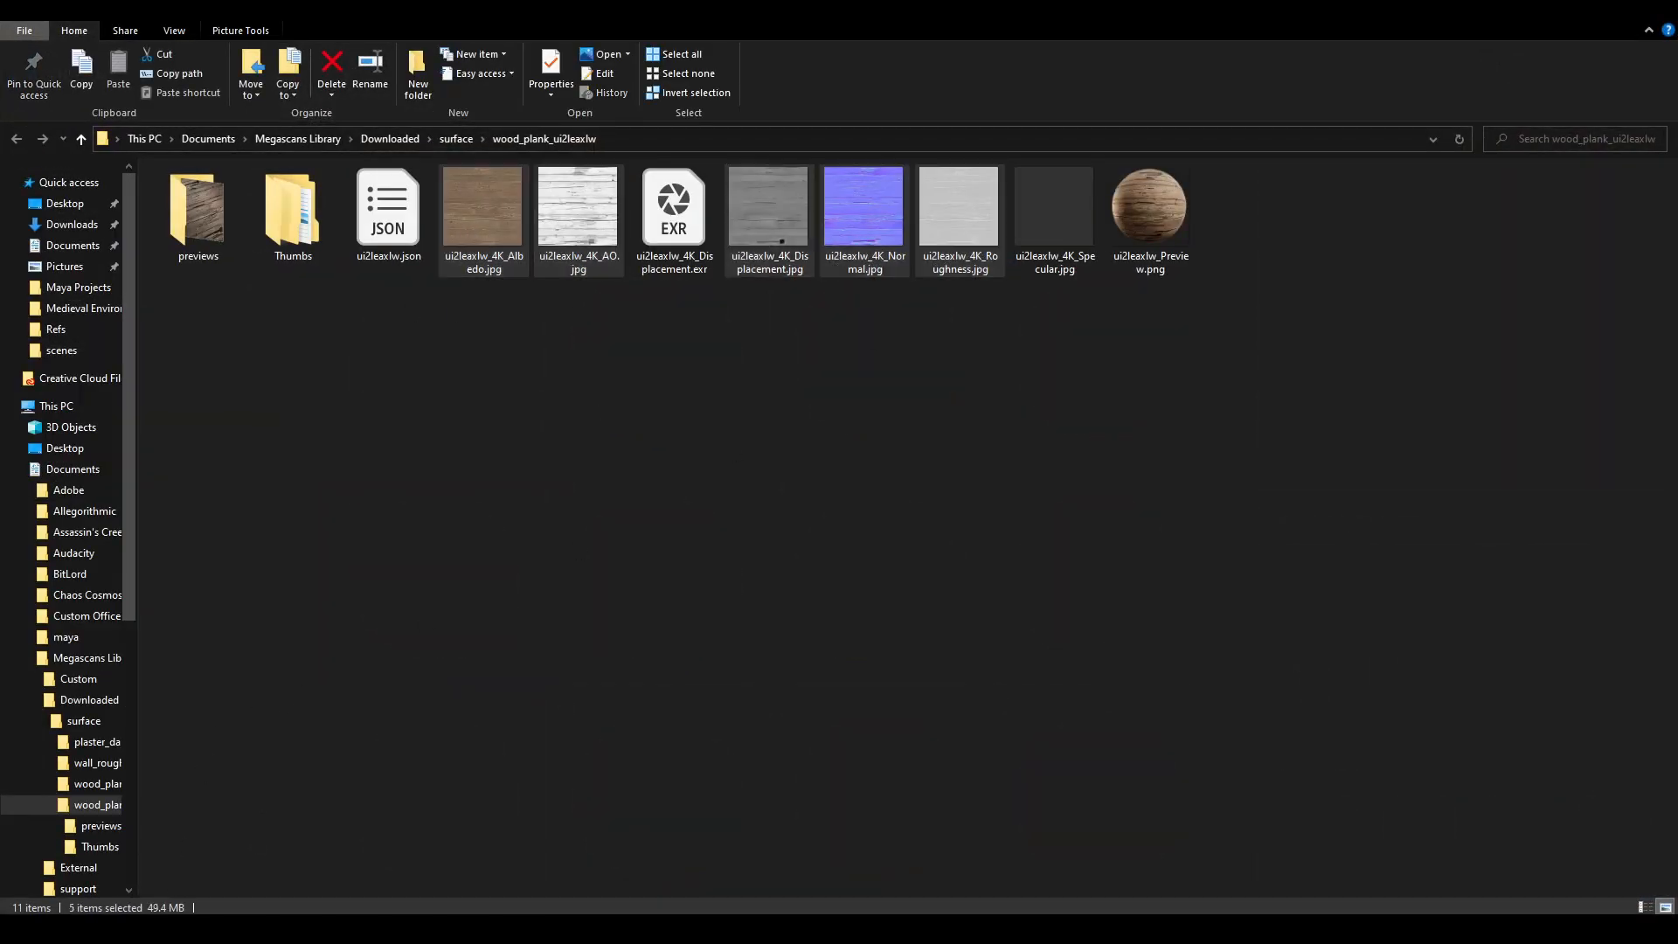
scroll(77, 825, "up", 3)
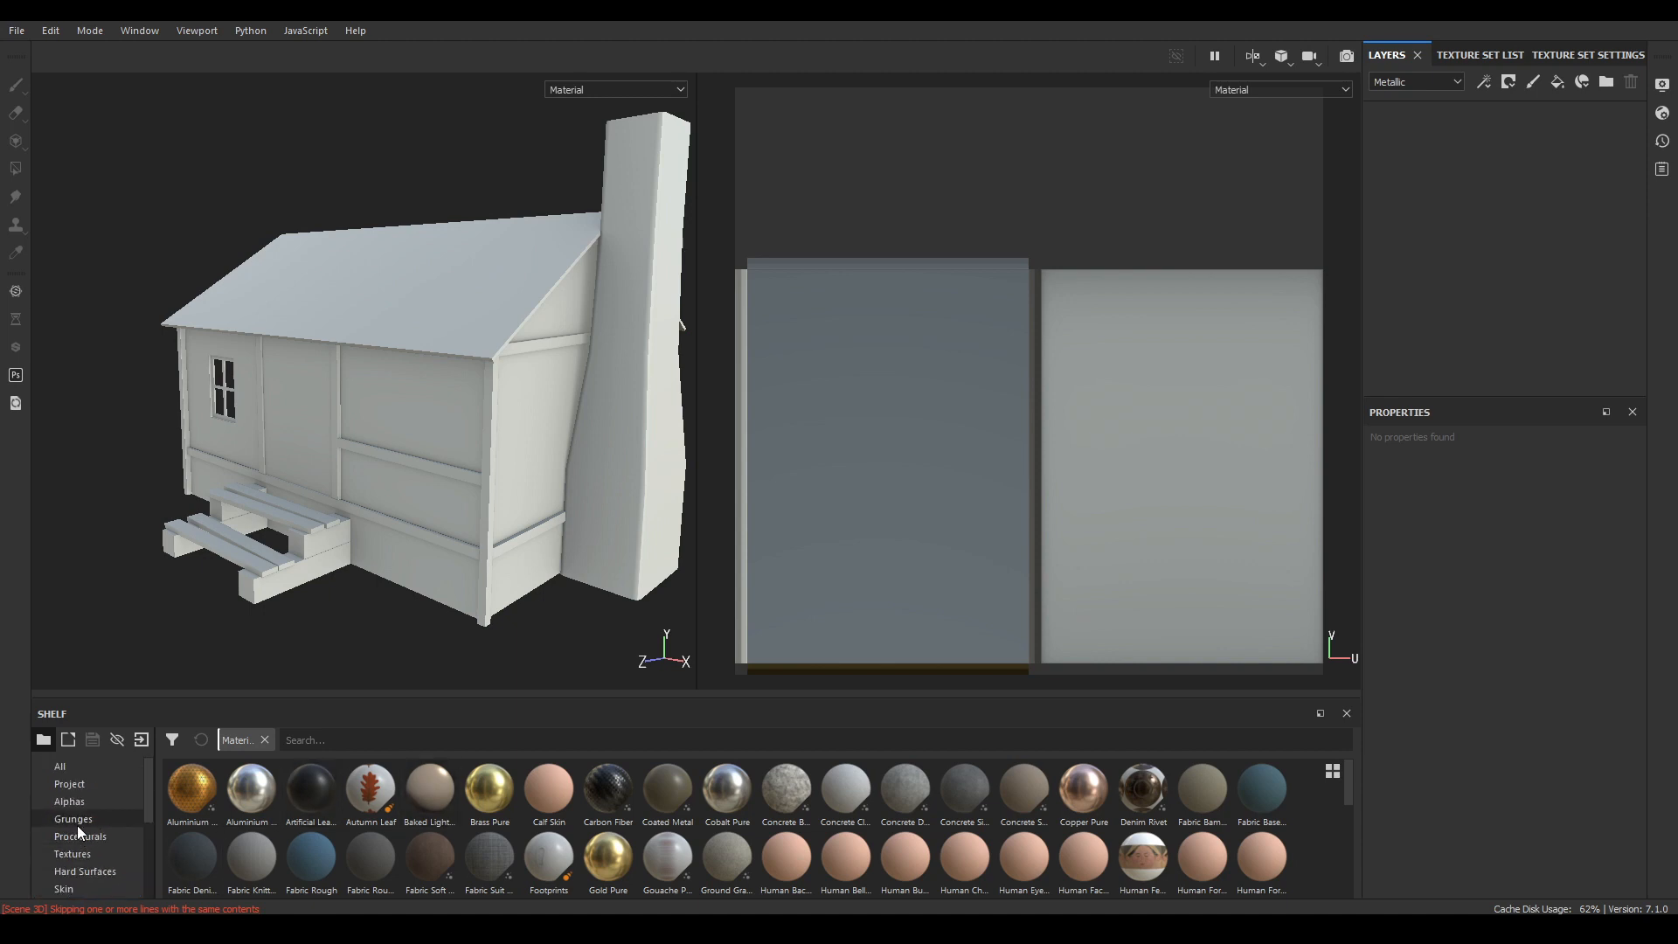
left_click(70, 784)
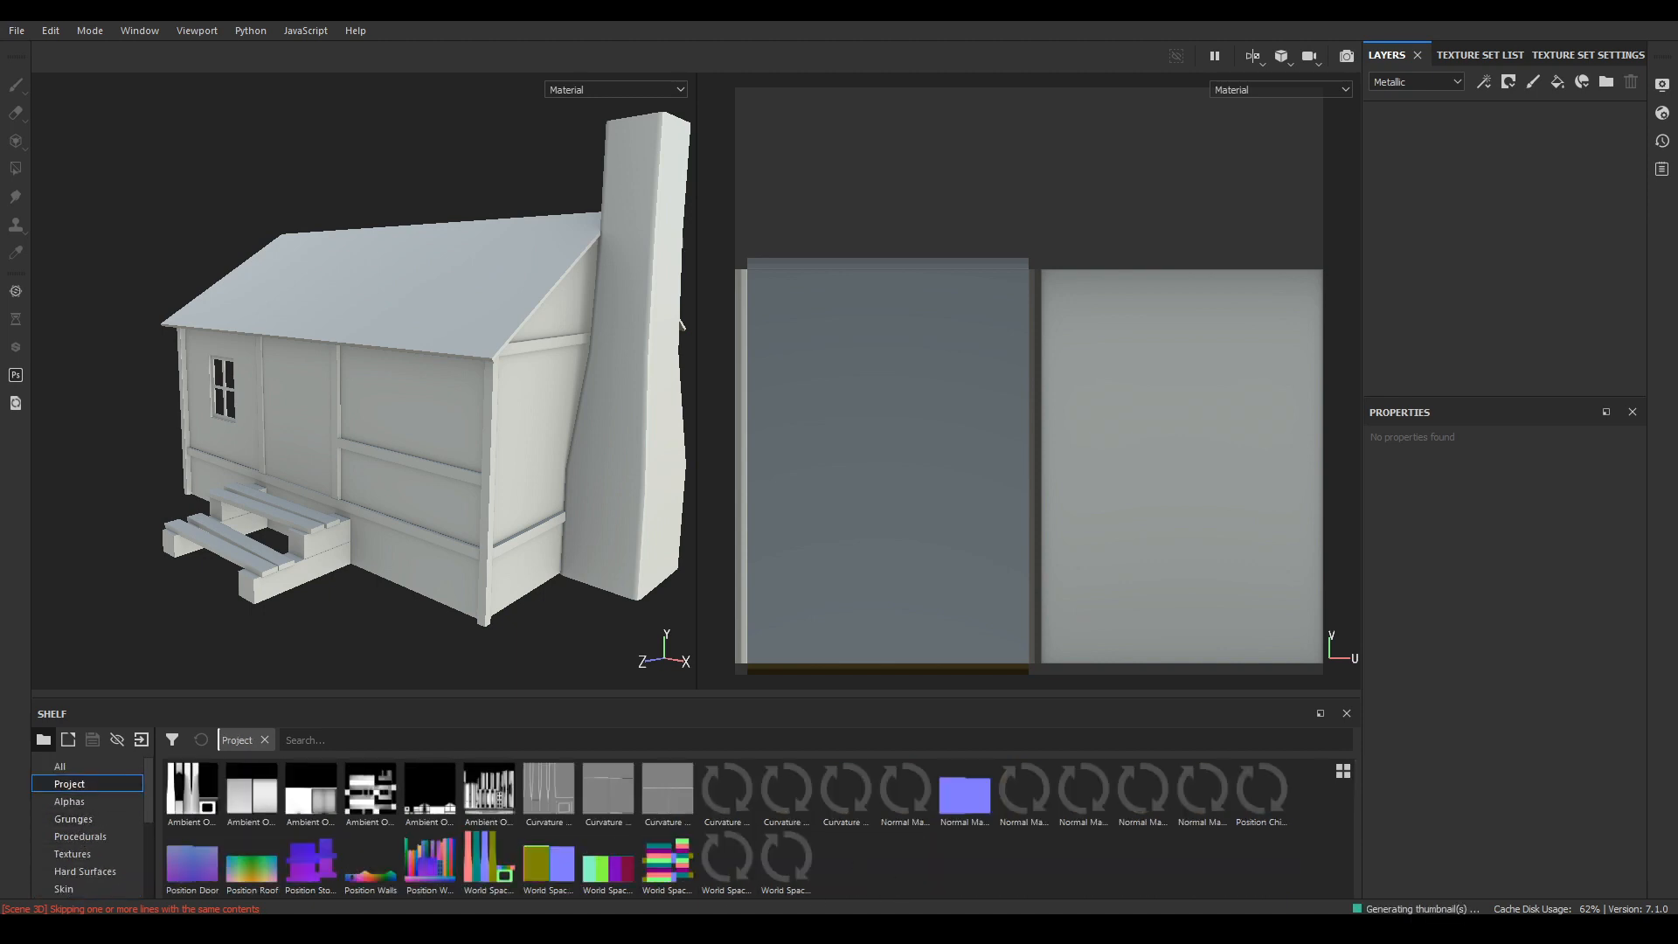
key("alt+Tab")
mouse_move(544, 245)
left_mouse_down()
mouse_move(390, 648)
mouse_move(169, 846)
mouse_move(39, 928)
mouse_move(647, 868)
mouse_move(927, 861)
left_mouse_up()
- Set the usage of the Albedo, AO, Displacement, Normal and Roughness JPG maps to texture in the import settings
left_click(1057, 285)
left_click(1092, 352)
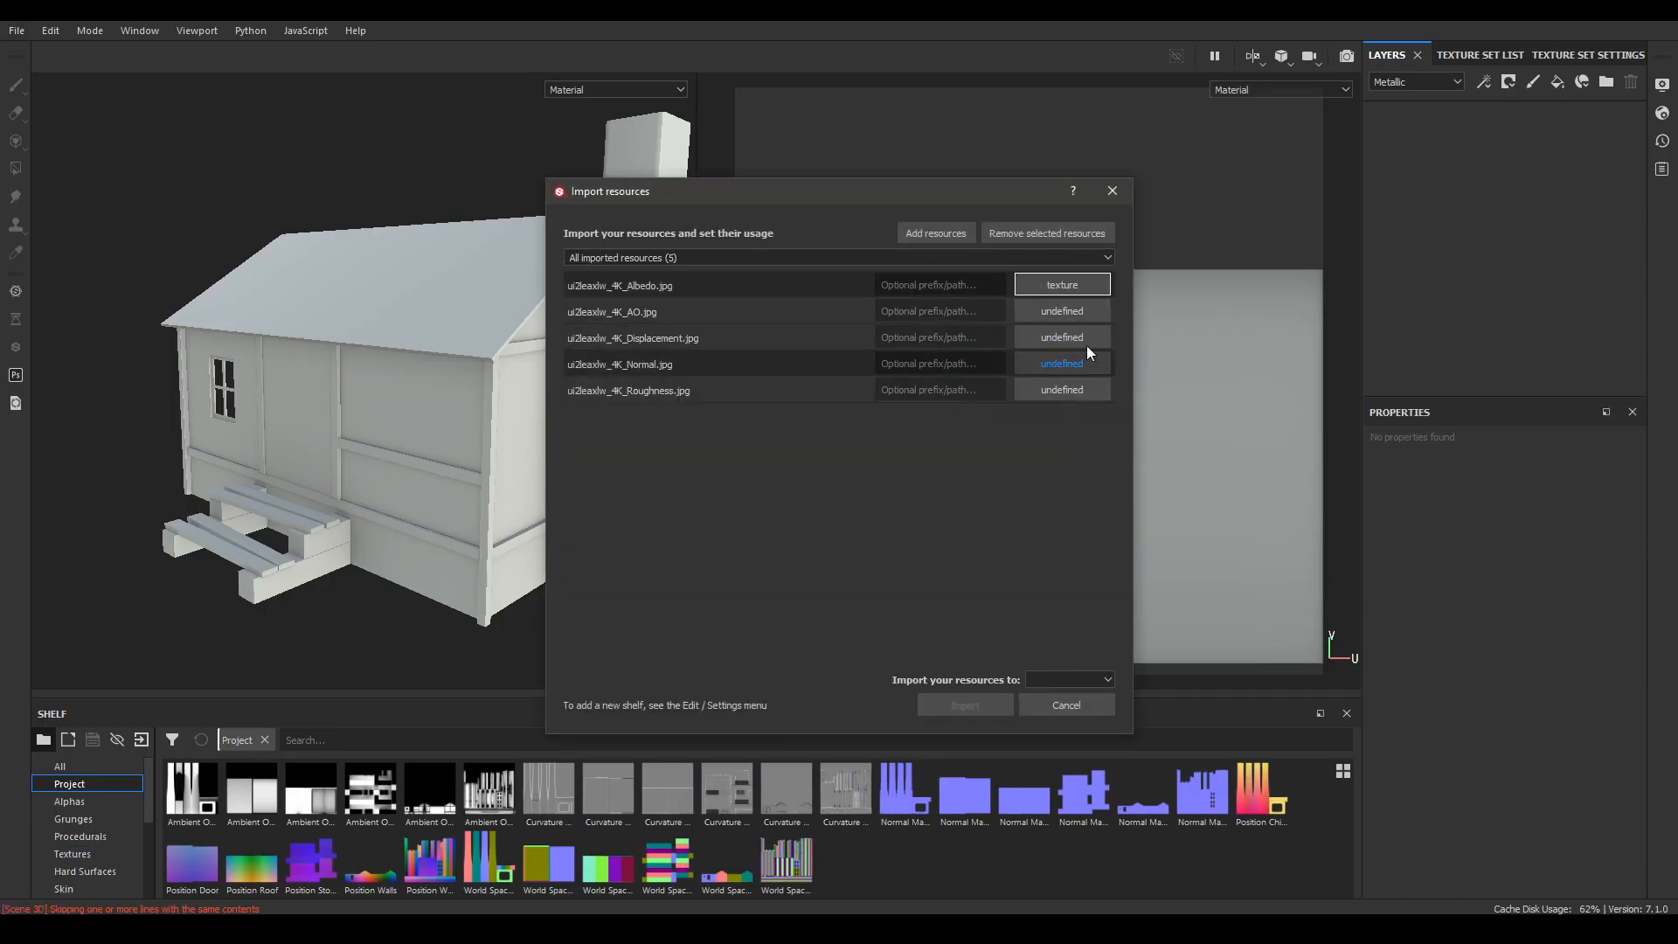
left_click(1074, 312)
left_click(1092, 379)
left_click(1073, 335)
left_click(1104, 393)
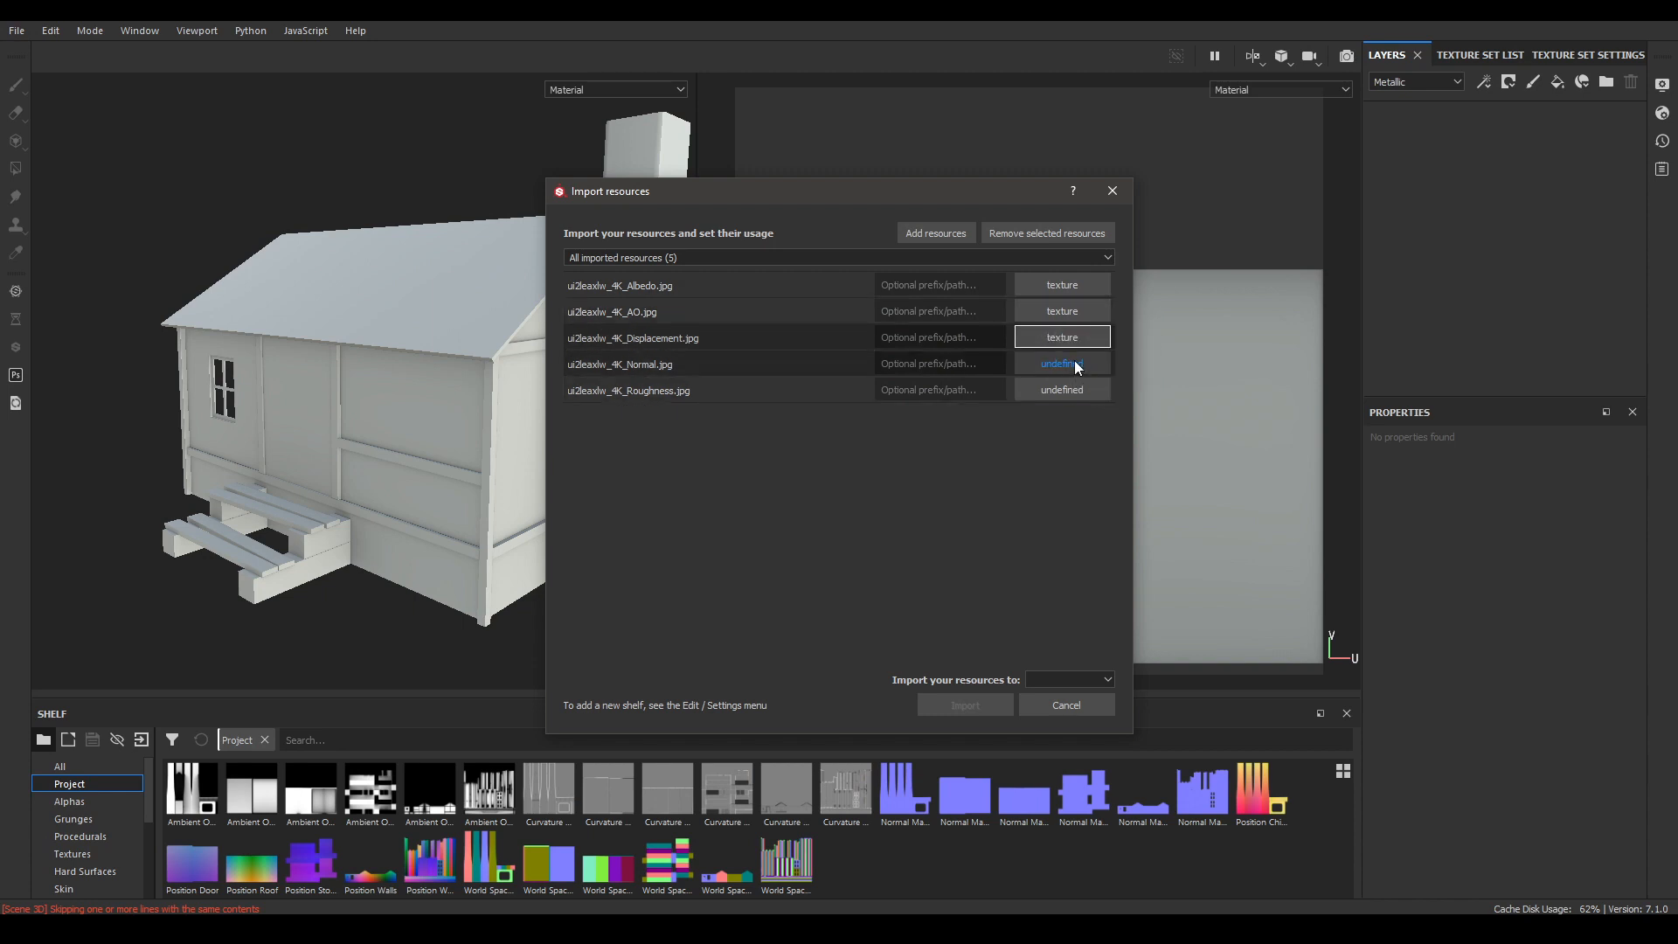
left_click(1072, 361)
left_click(1099, 420)
left_click(1075, 389)
left_click(1104, 456)
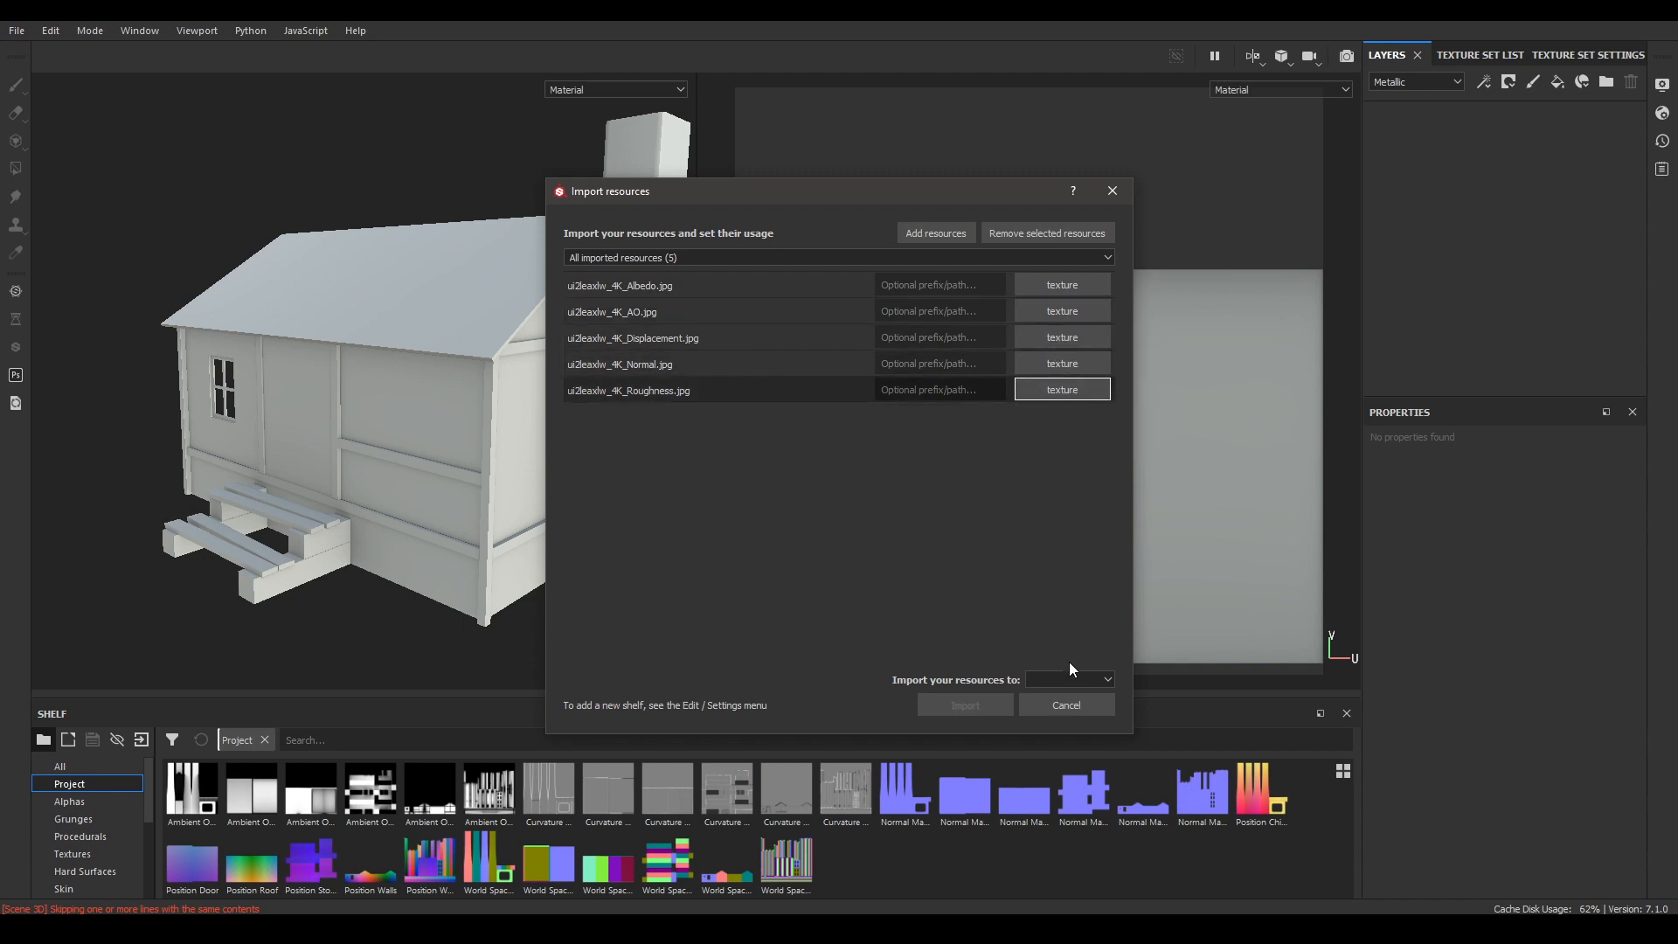
- Choose the current session as the destination and import the five wood maps
left_click(1069, 679)
left_click(1075, 697)
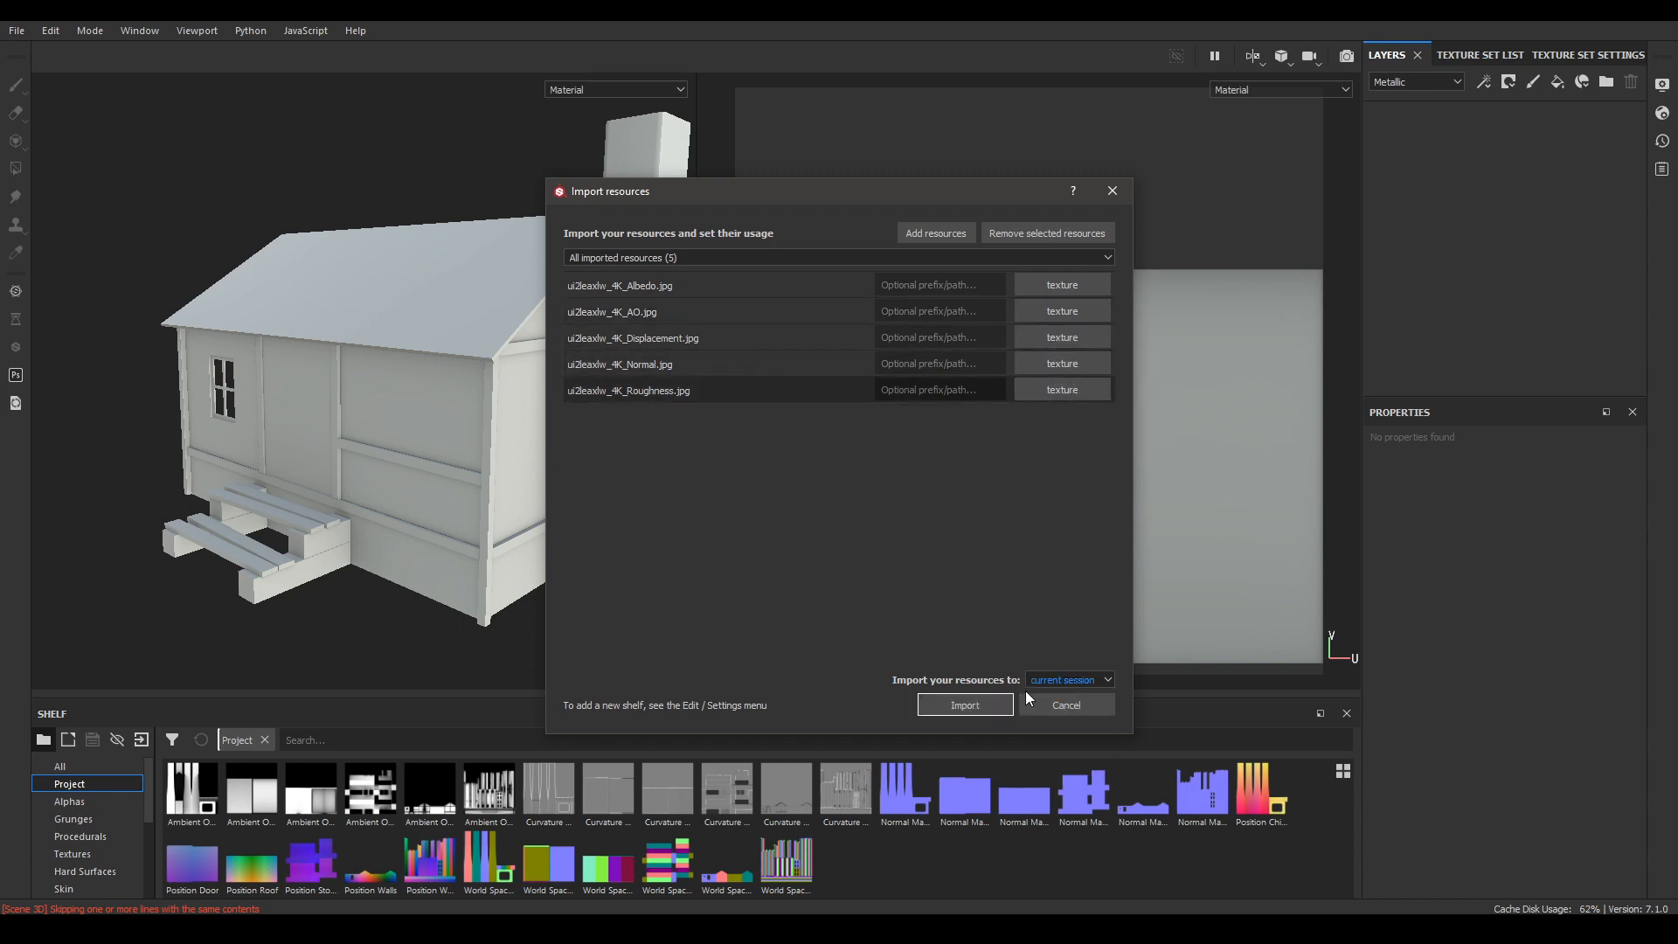
left_click(967, 704)
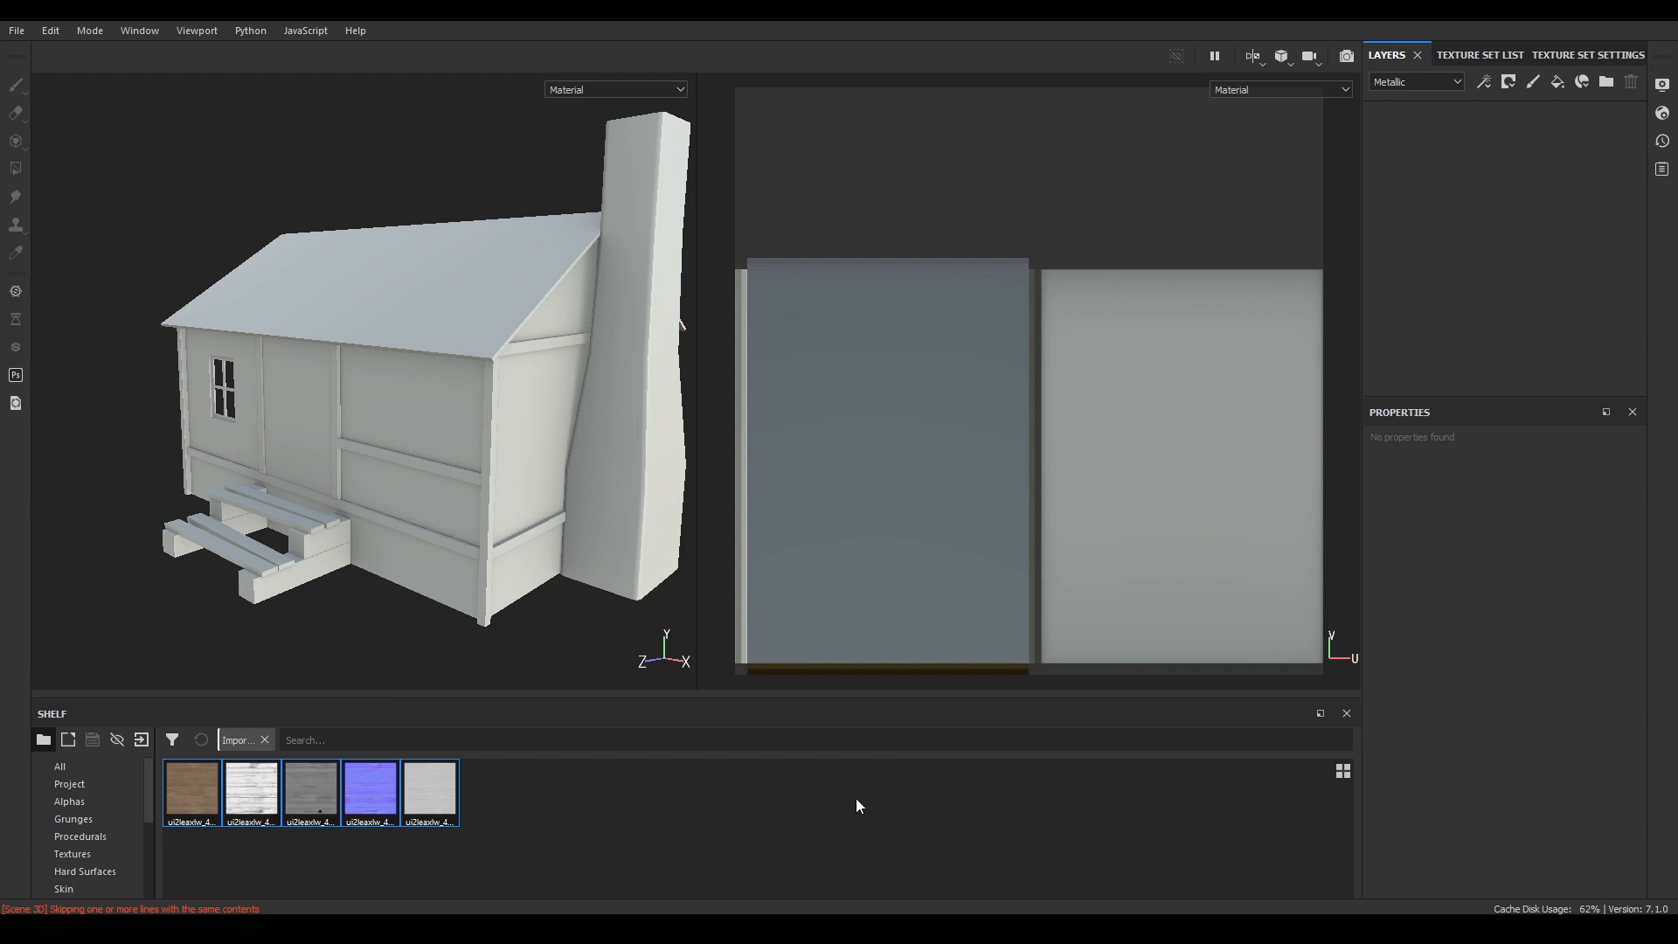
- Set the Door texture set's size to 2048
left_click(1570, 55)
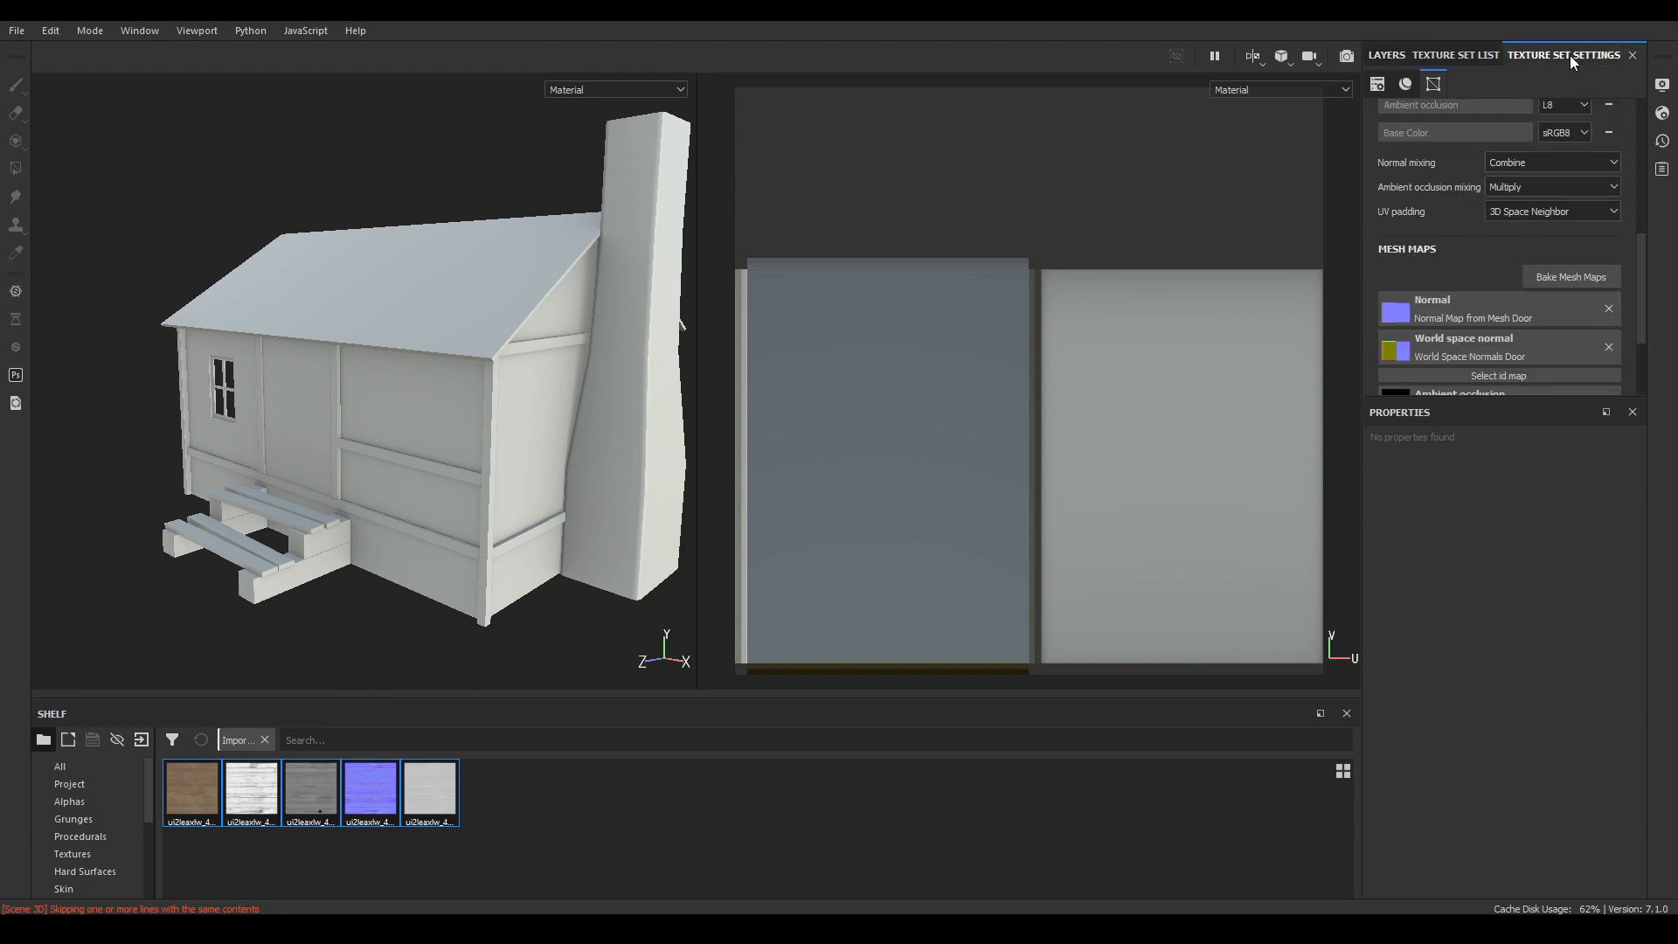
left_click(1506, 227)
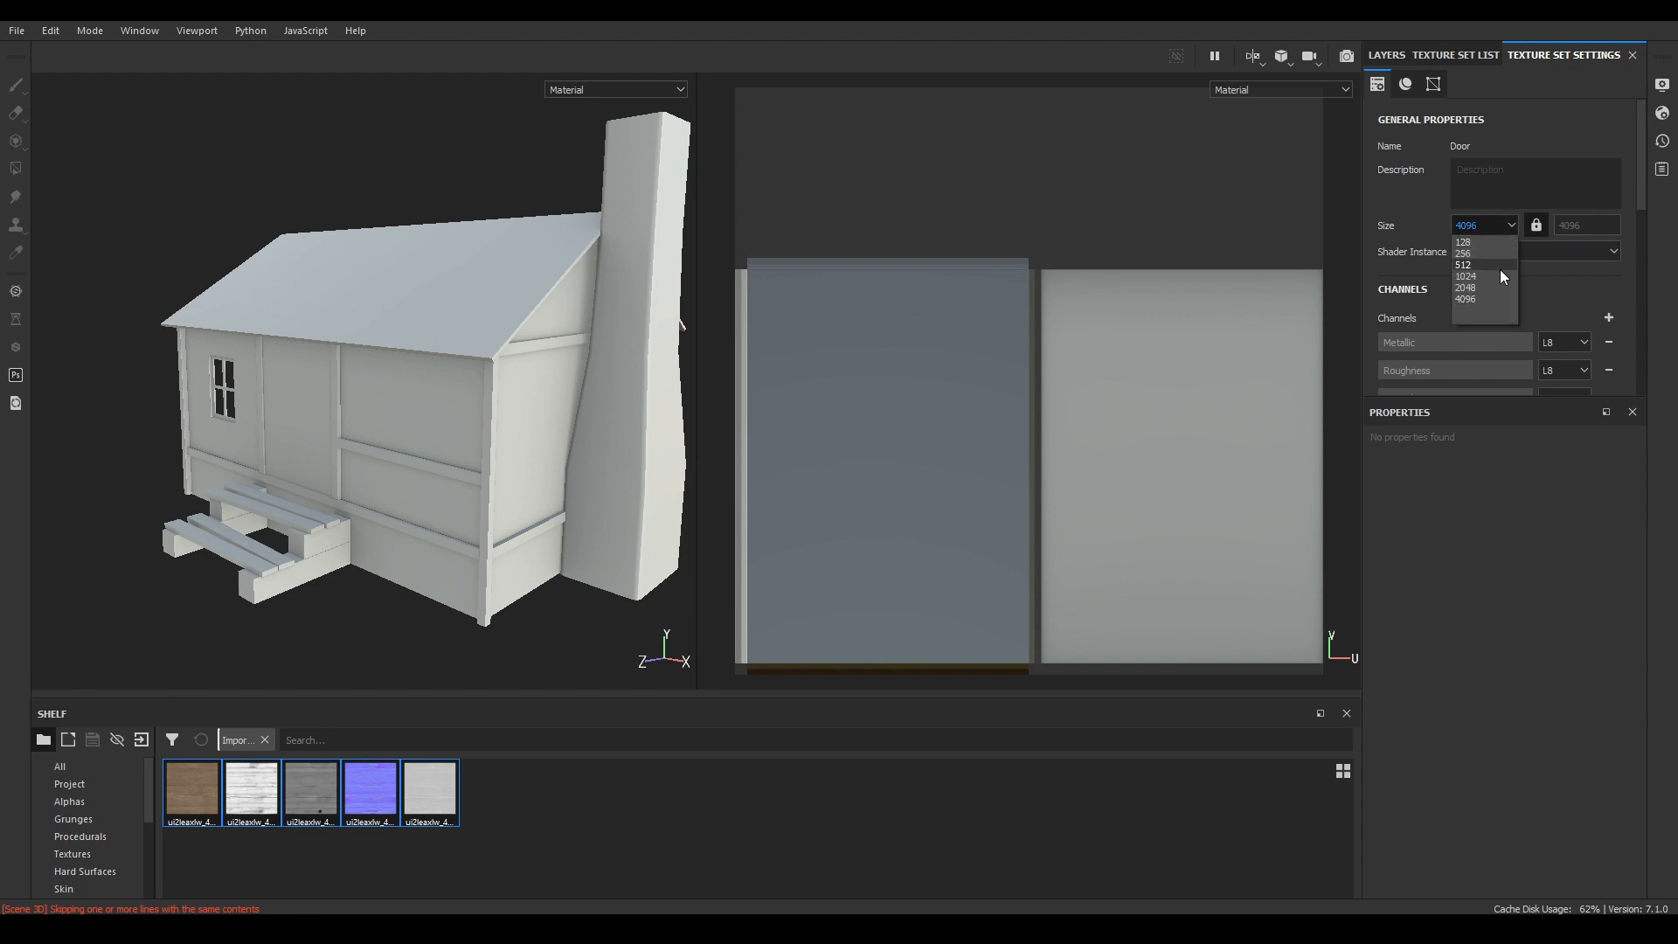
left_click(1496, 288)
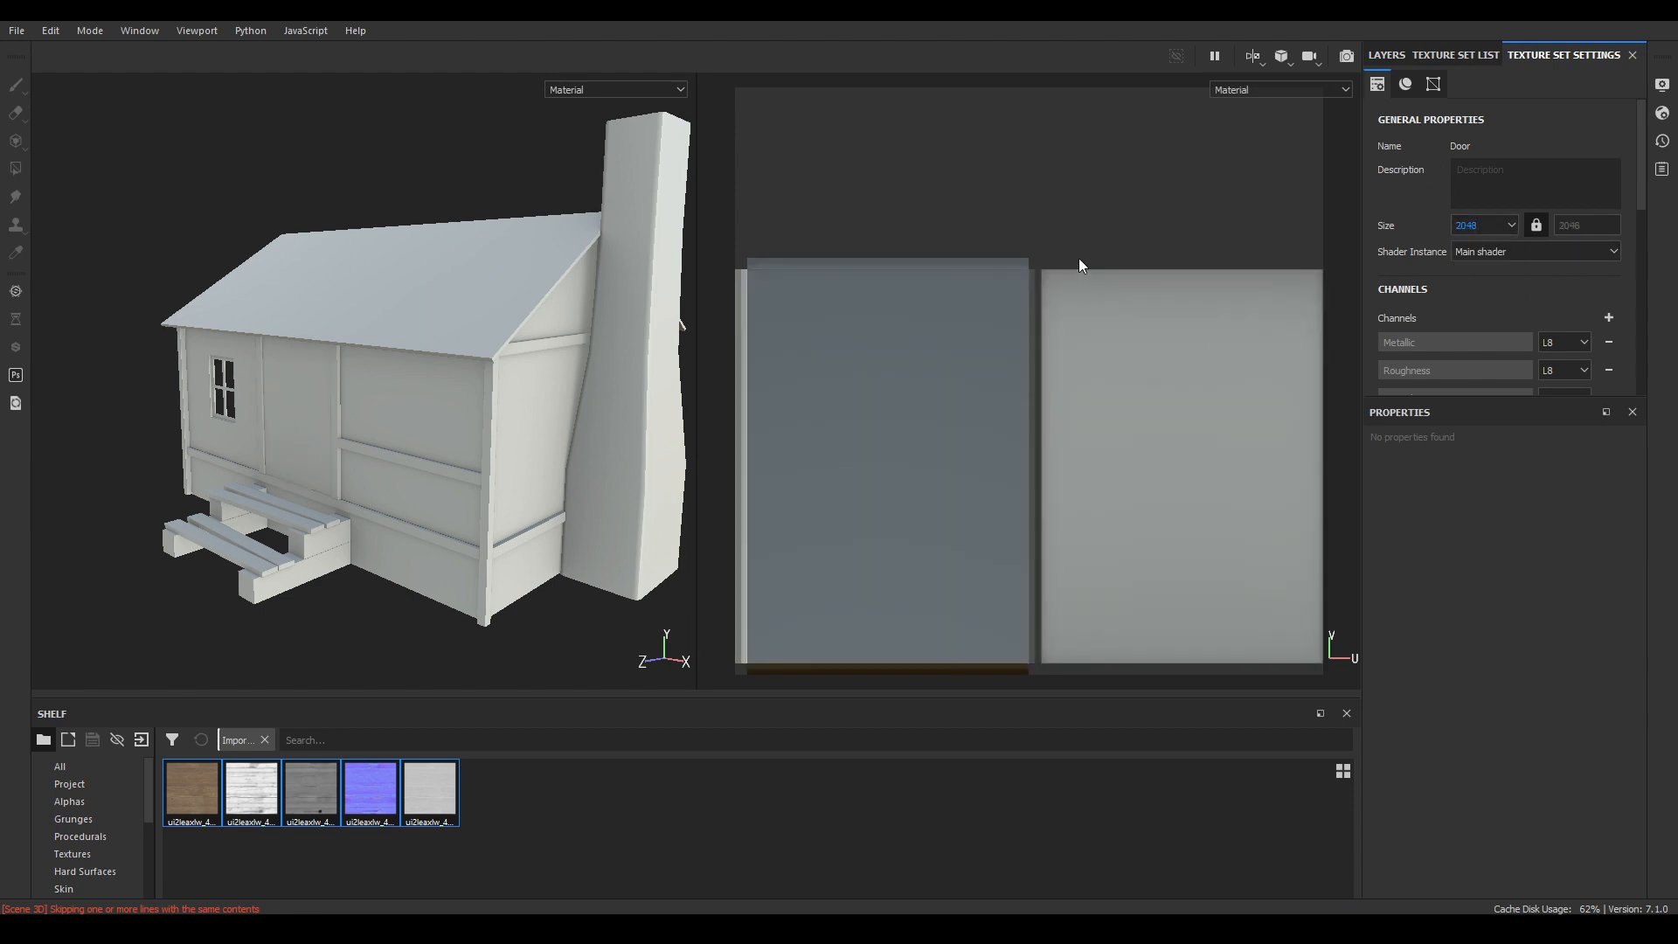
- Add a fill layer to the Door texture set and assign the imported 4K Albedo map to its Base Color
left_click_drag(308, 295, 390, 270, "alt")
middle_click_drag(390, 270, 340, 273, "alt")
right_click_drag(340, 273, 338, 345, "alt")
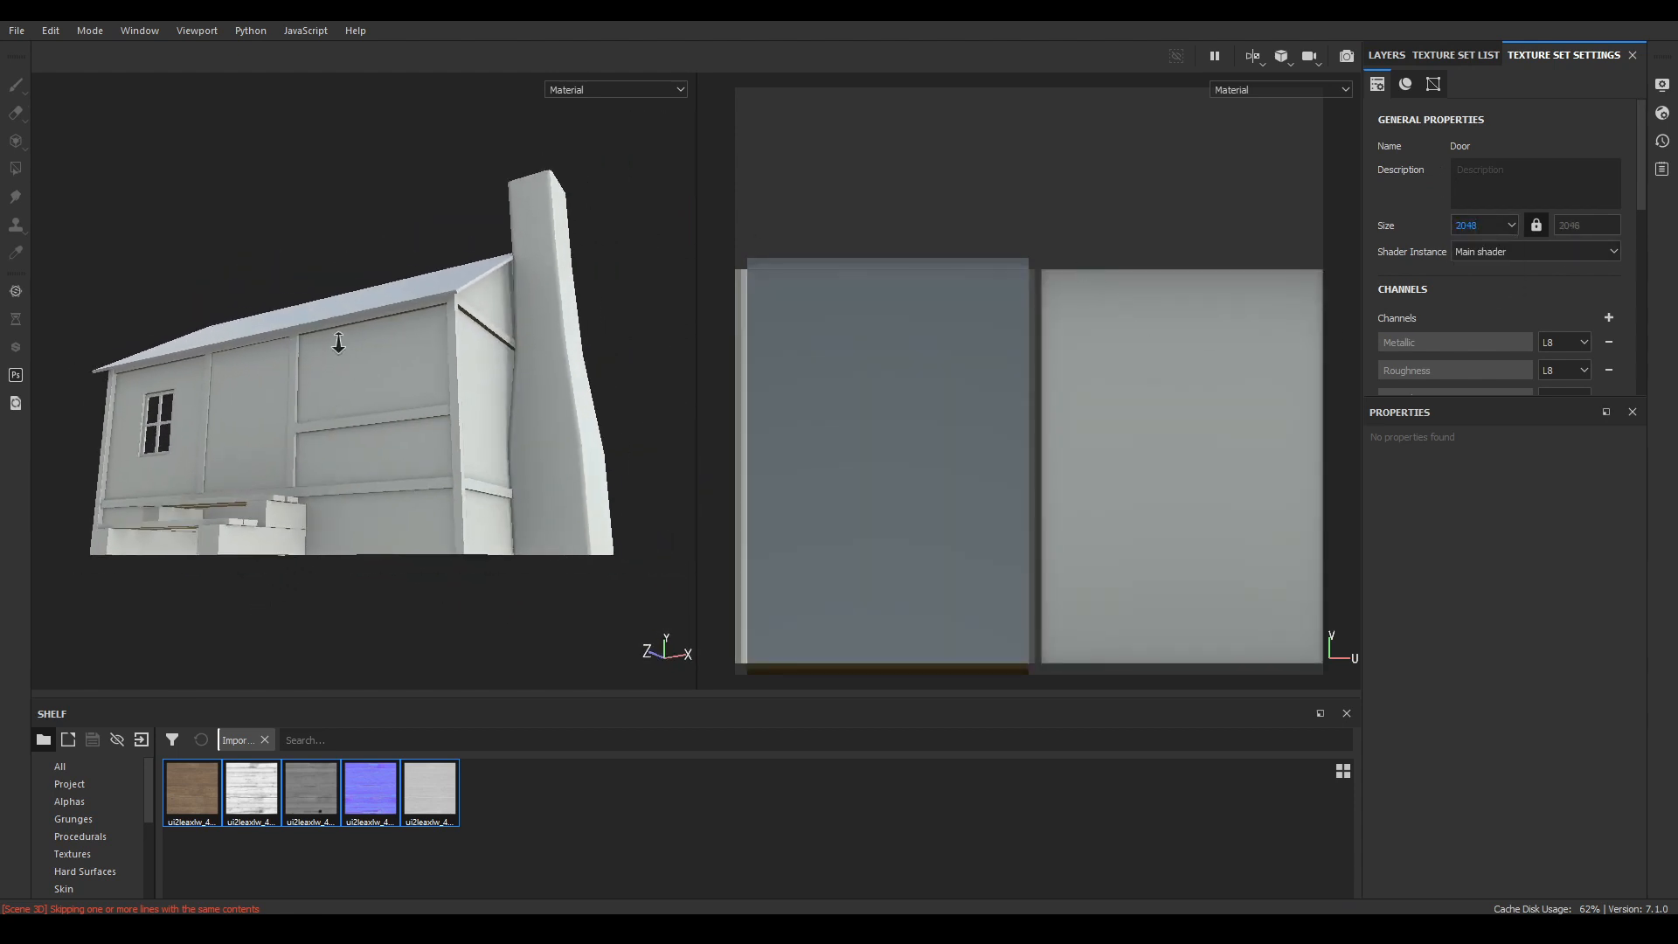
left_click_drag(337, 344, 329, 375, "alt")
left_click(1386, 55)
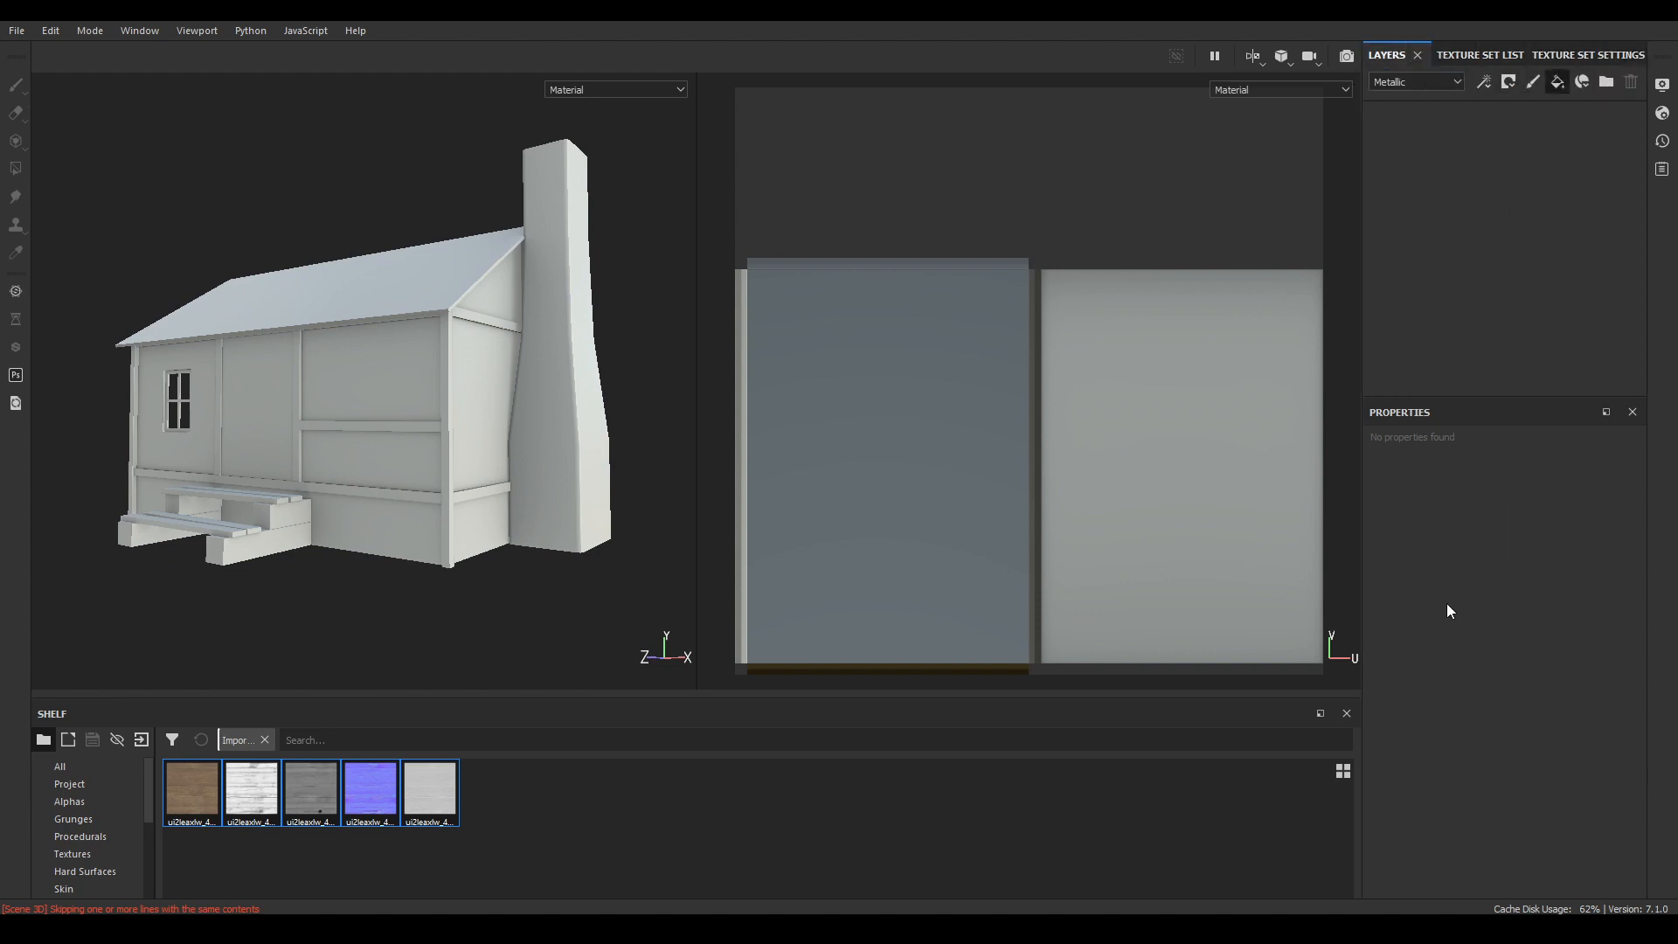
scroll(1499, 610, "down", 5)
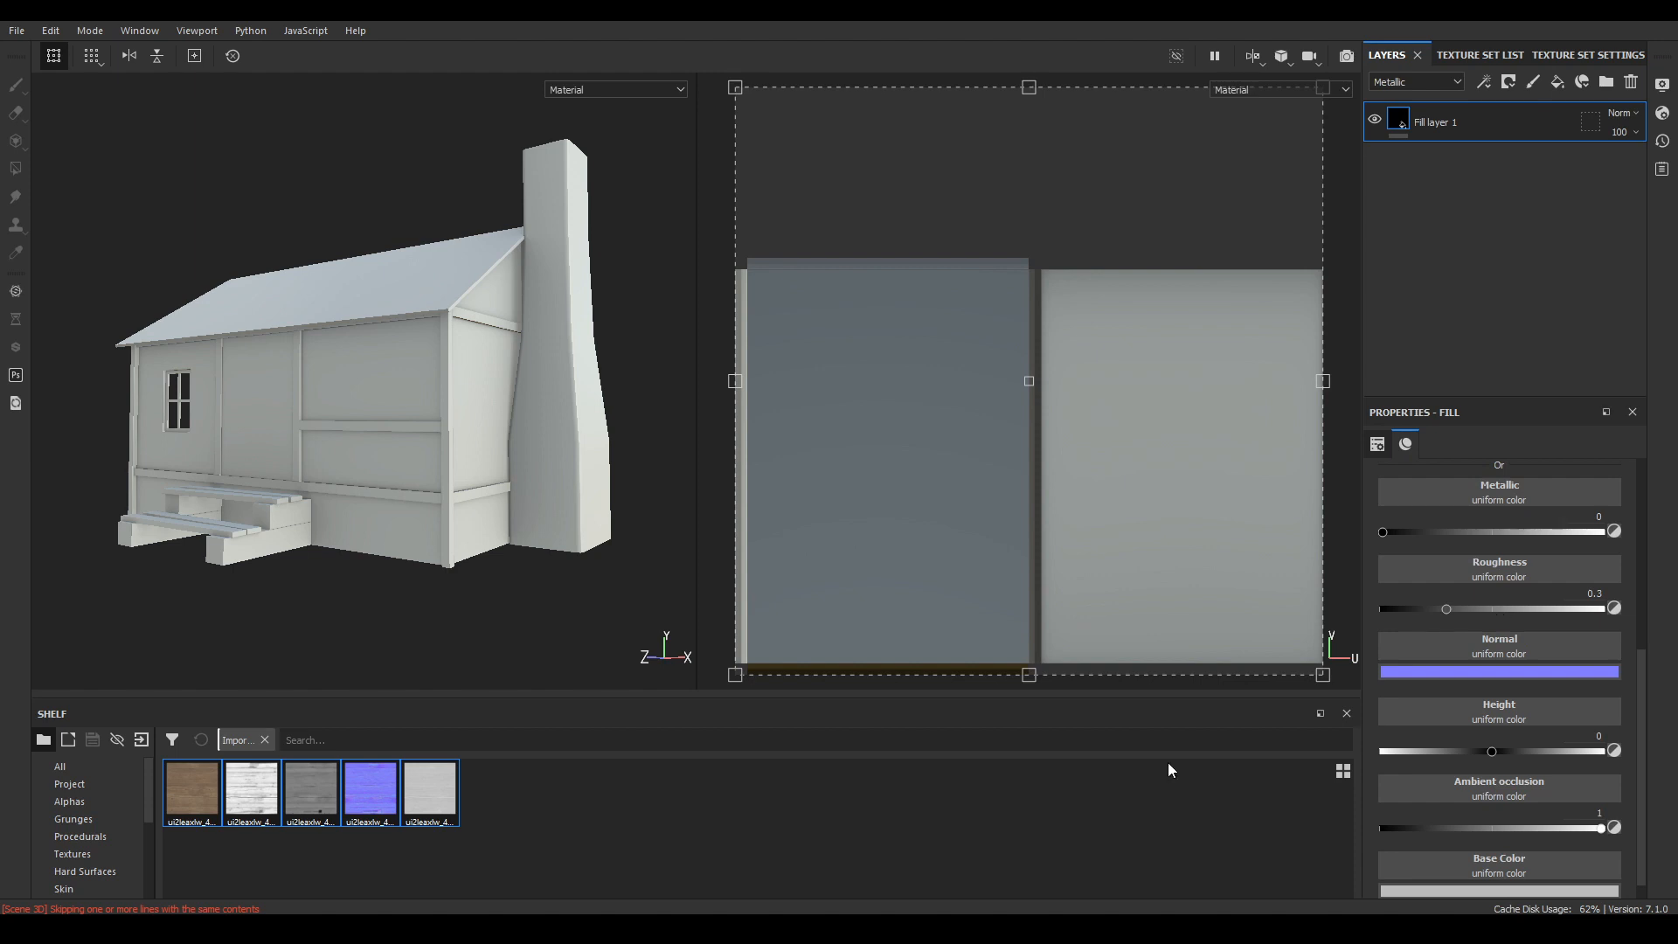
left_click(189, 789)
left_click_drag(187, 788, 1515, 867)
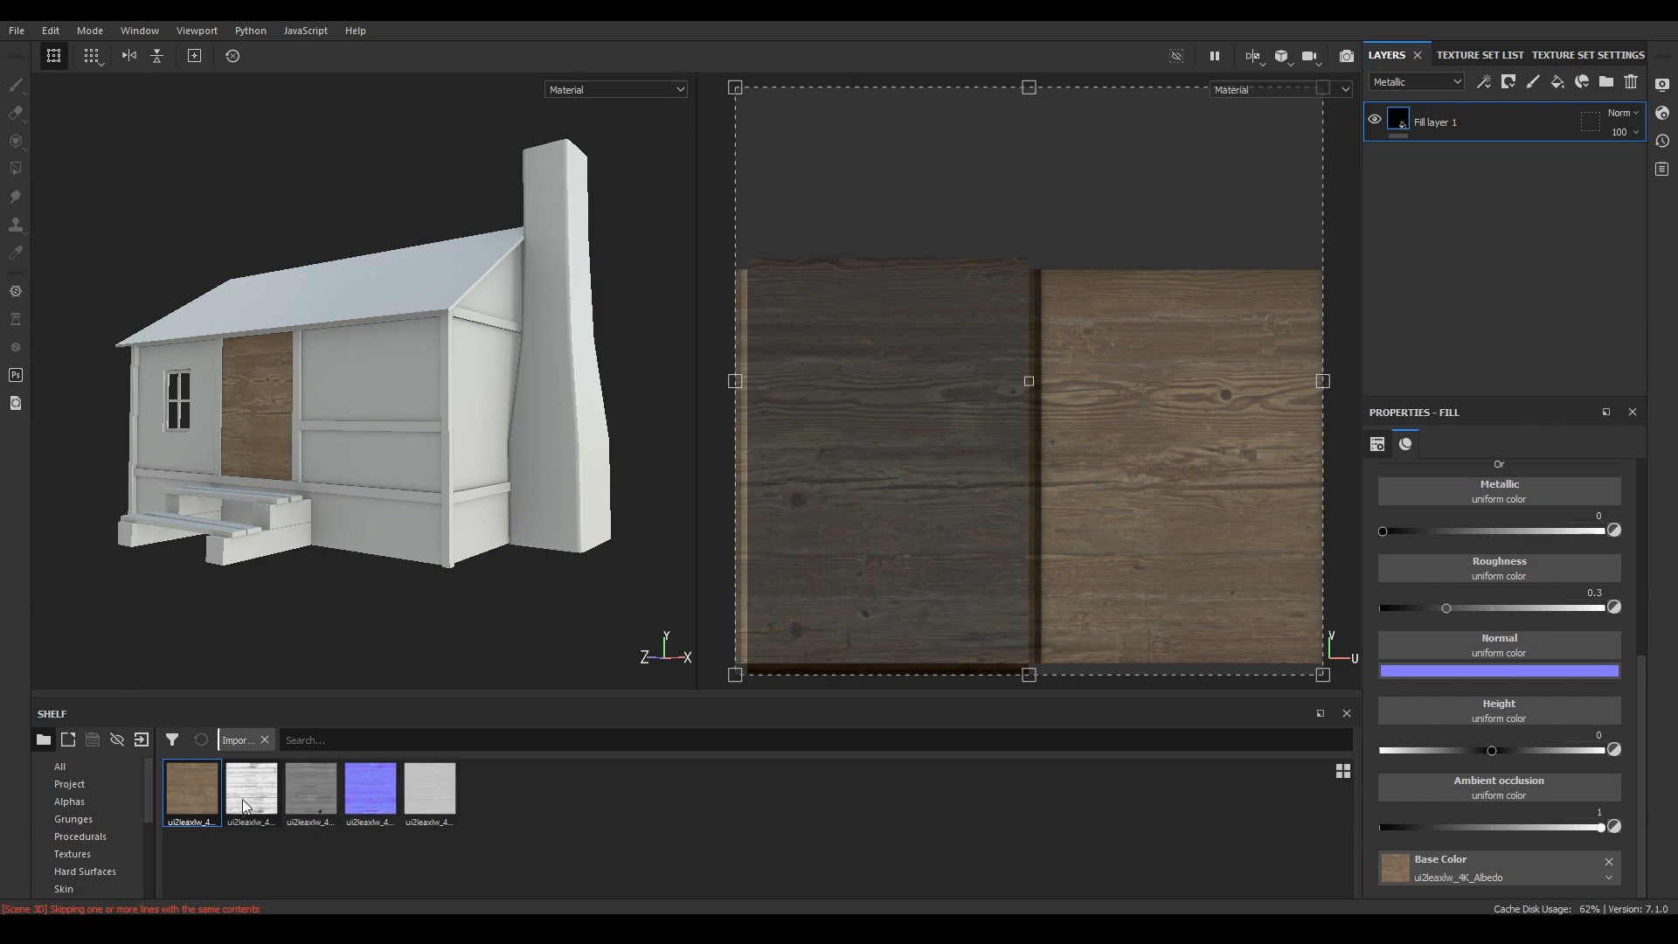
- Assign the AO, Displacement, Normal and Roughness maps to the fill layer's matching channels and turn off its metallic channel
left_click_drag(245, 805, 1476, 779)
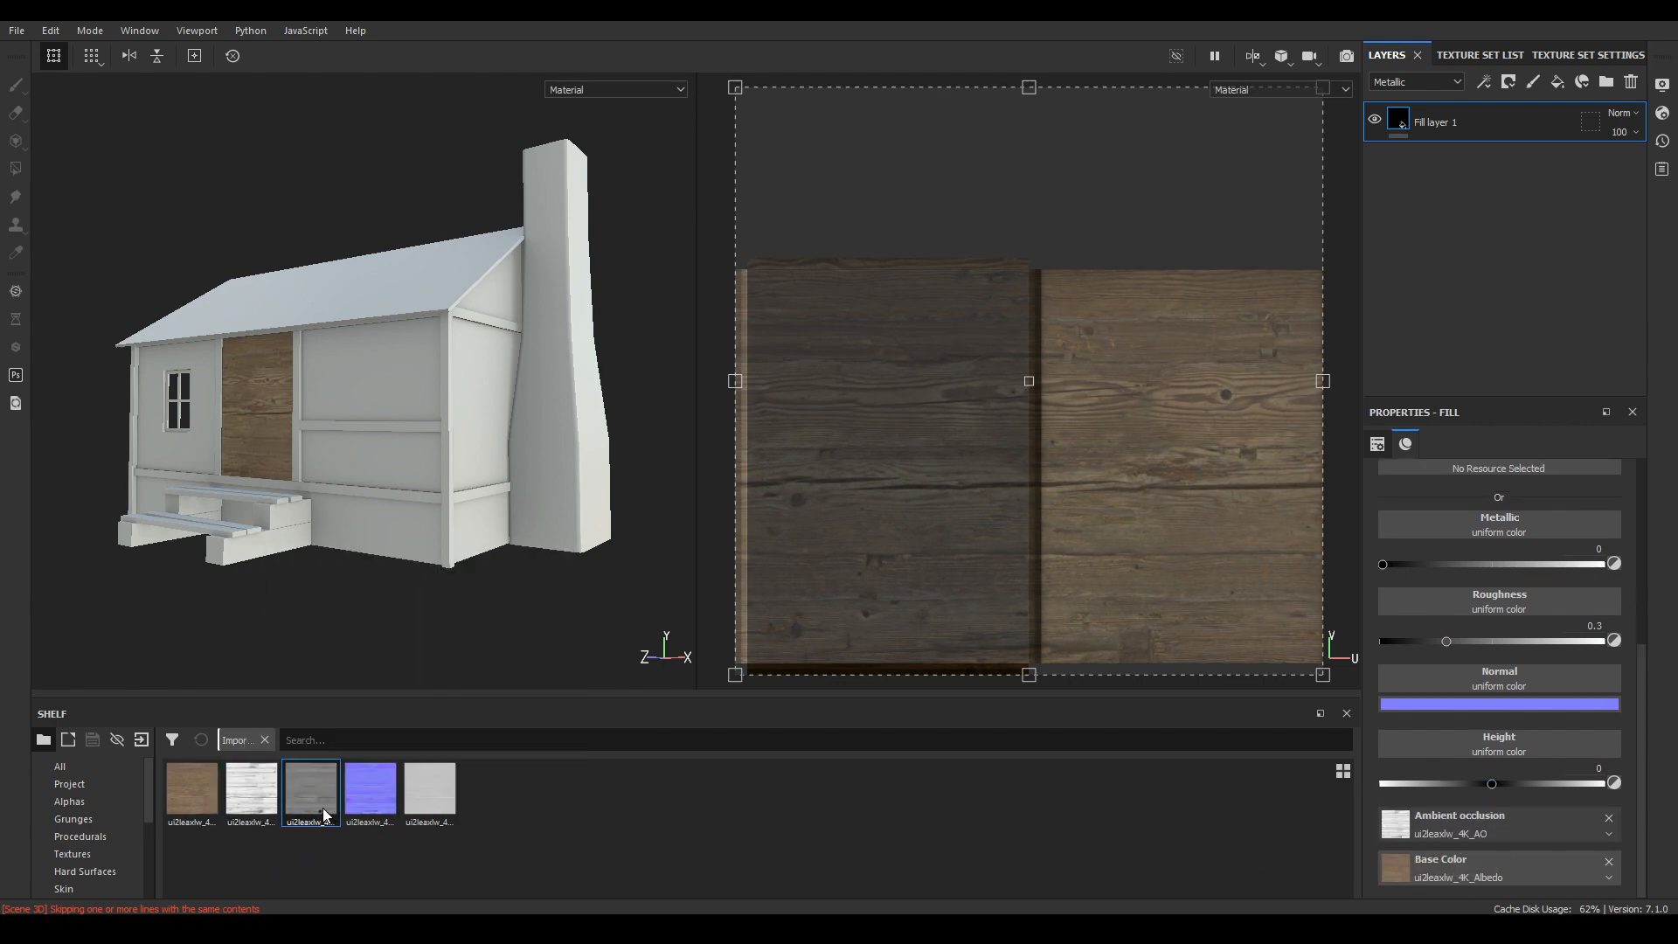
left_click_drag(323, 808, 1541, 738)
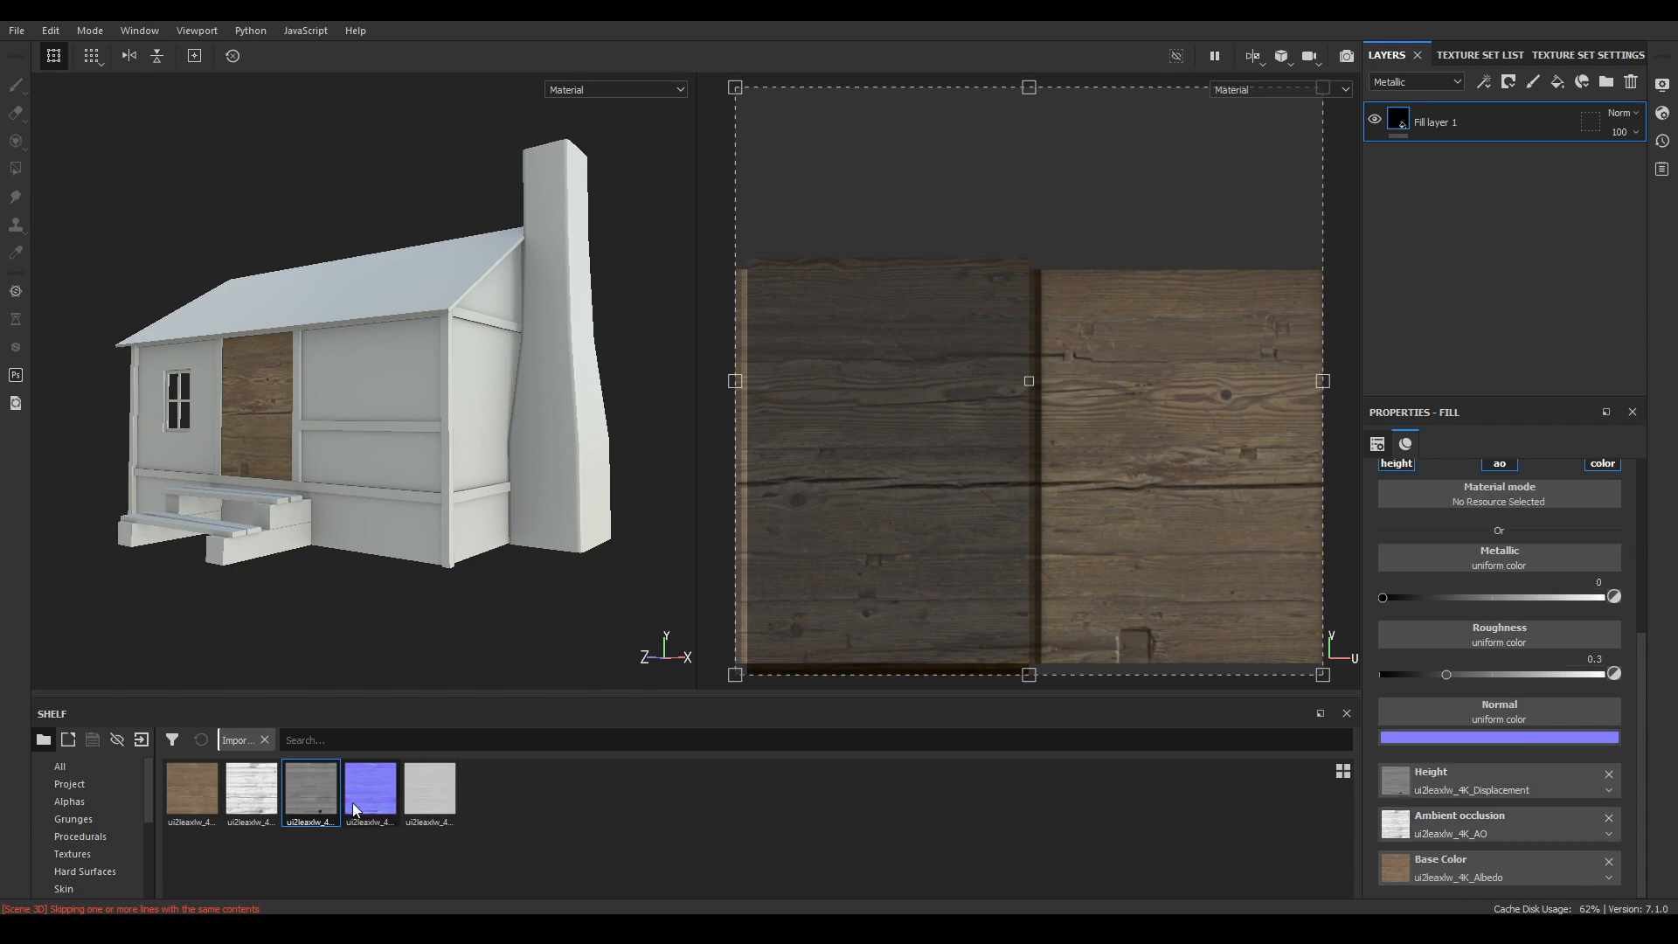
left_click_drag(354, 808, 1528, 716)
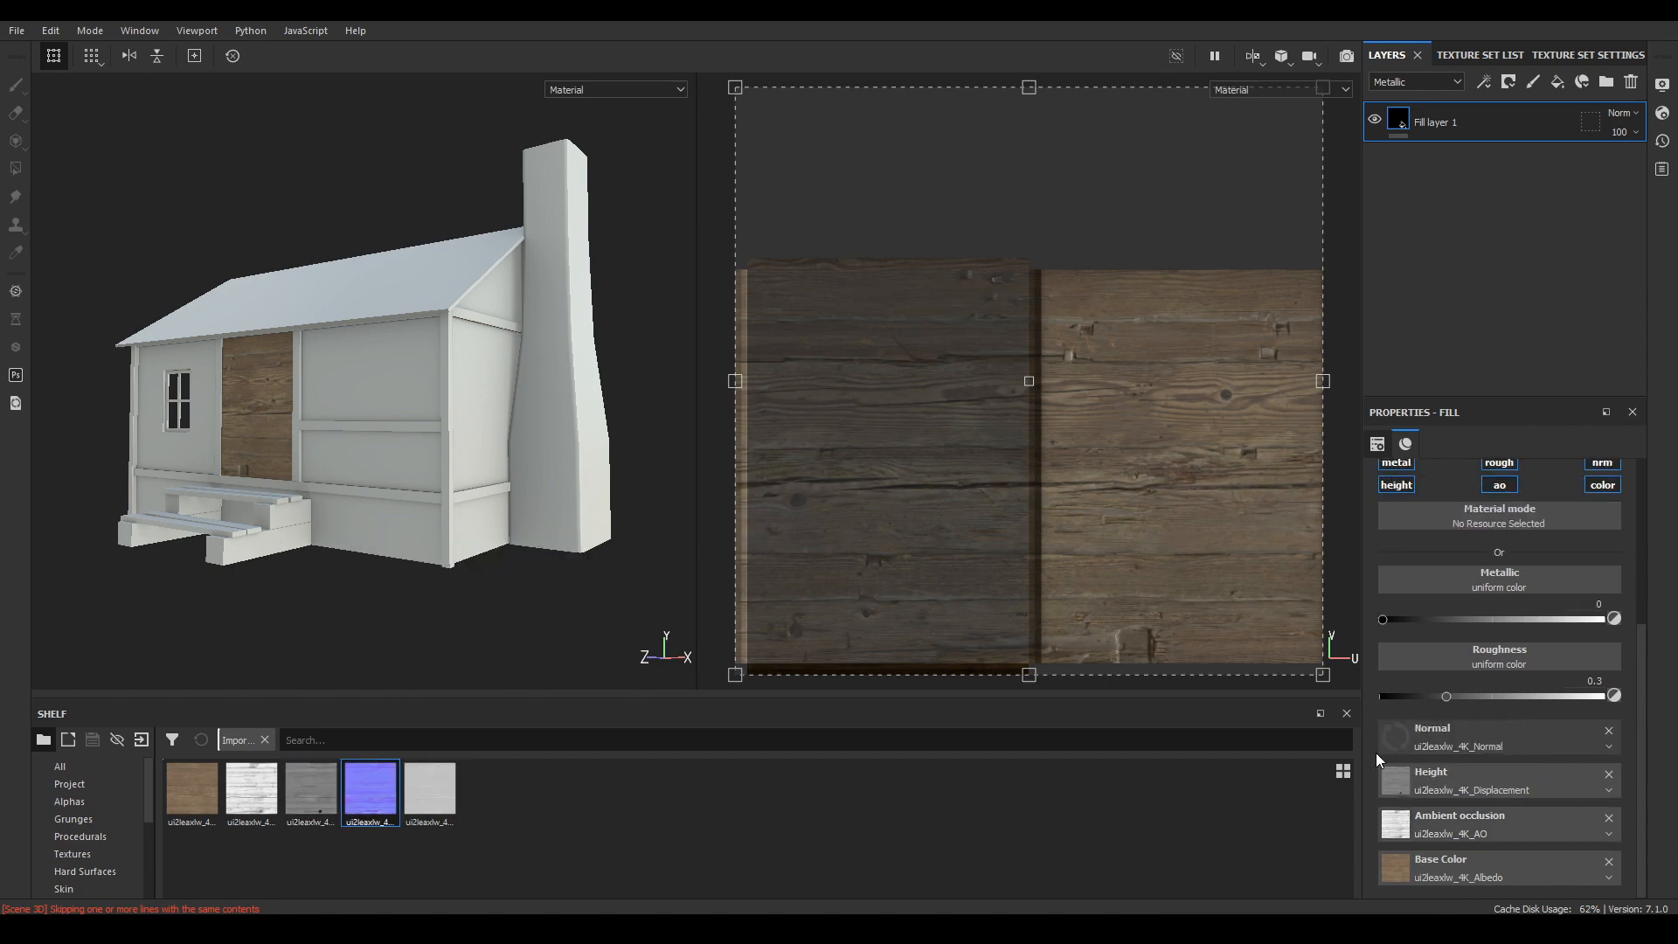
left_click_drag(418, 786, 1474, 652)
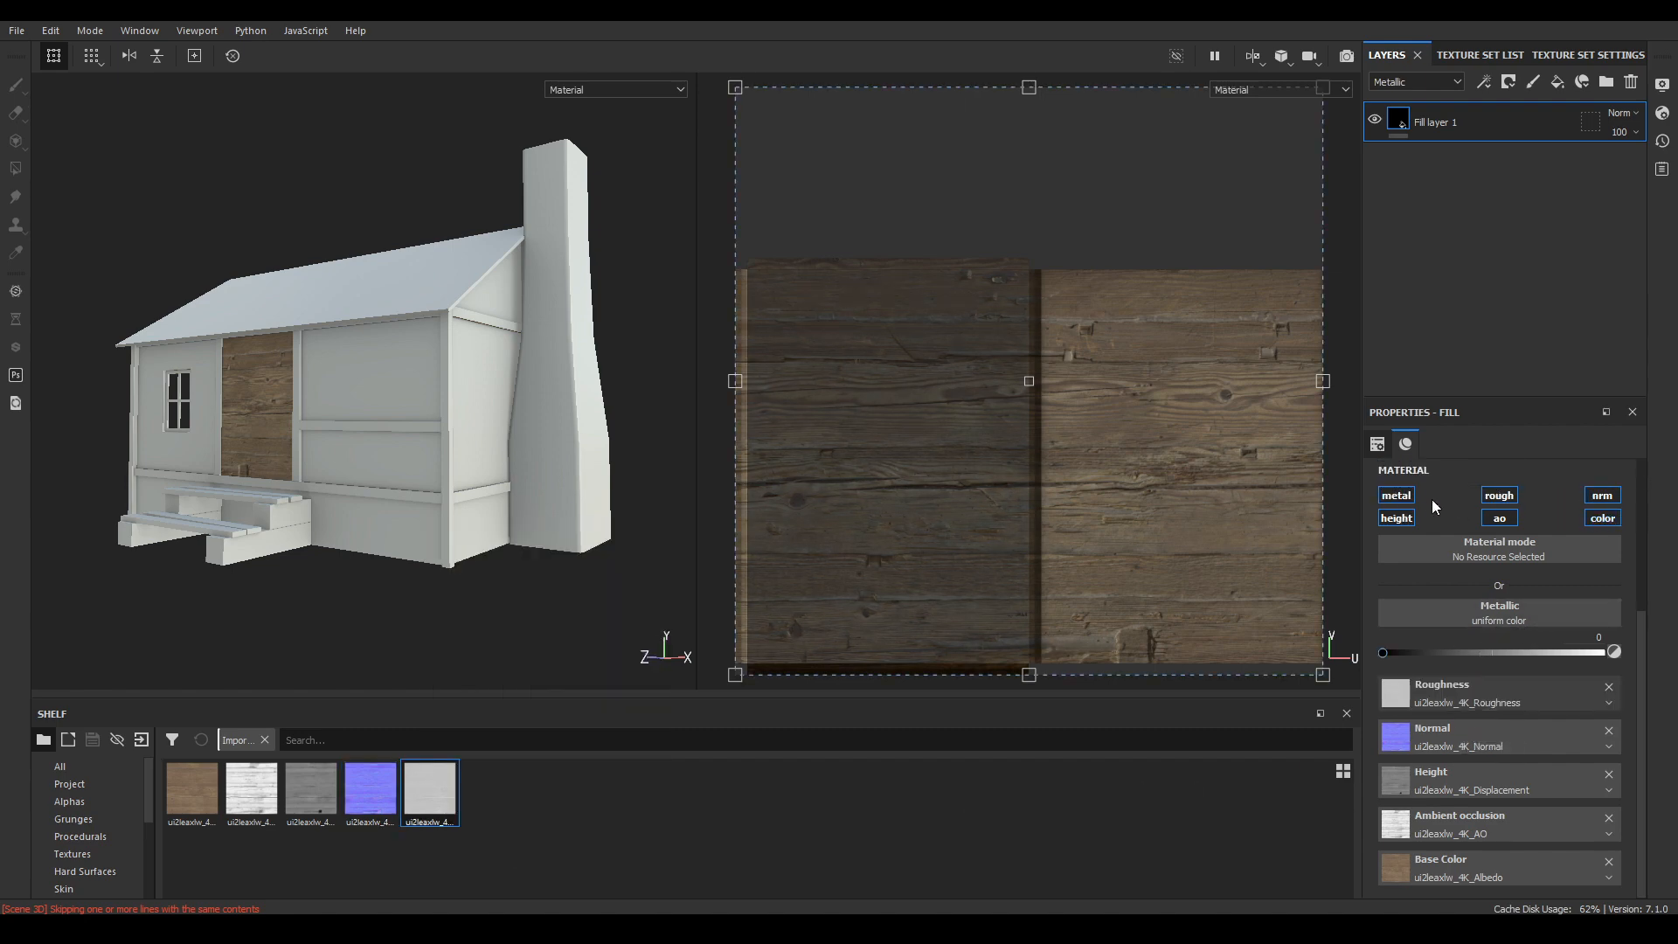
left_click(1397, 501)
- Rotate the door's wood fill by 90 degrees so the planks run vertically
left_click_drag(332, 352, 524, 407, "alt")
right_click_drag(524, 407, 527, 395, "alt")
left_click_drag(528, 395, 405, 565, "alt")
right_click_drag(405, 565, 498, 599, "alt")
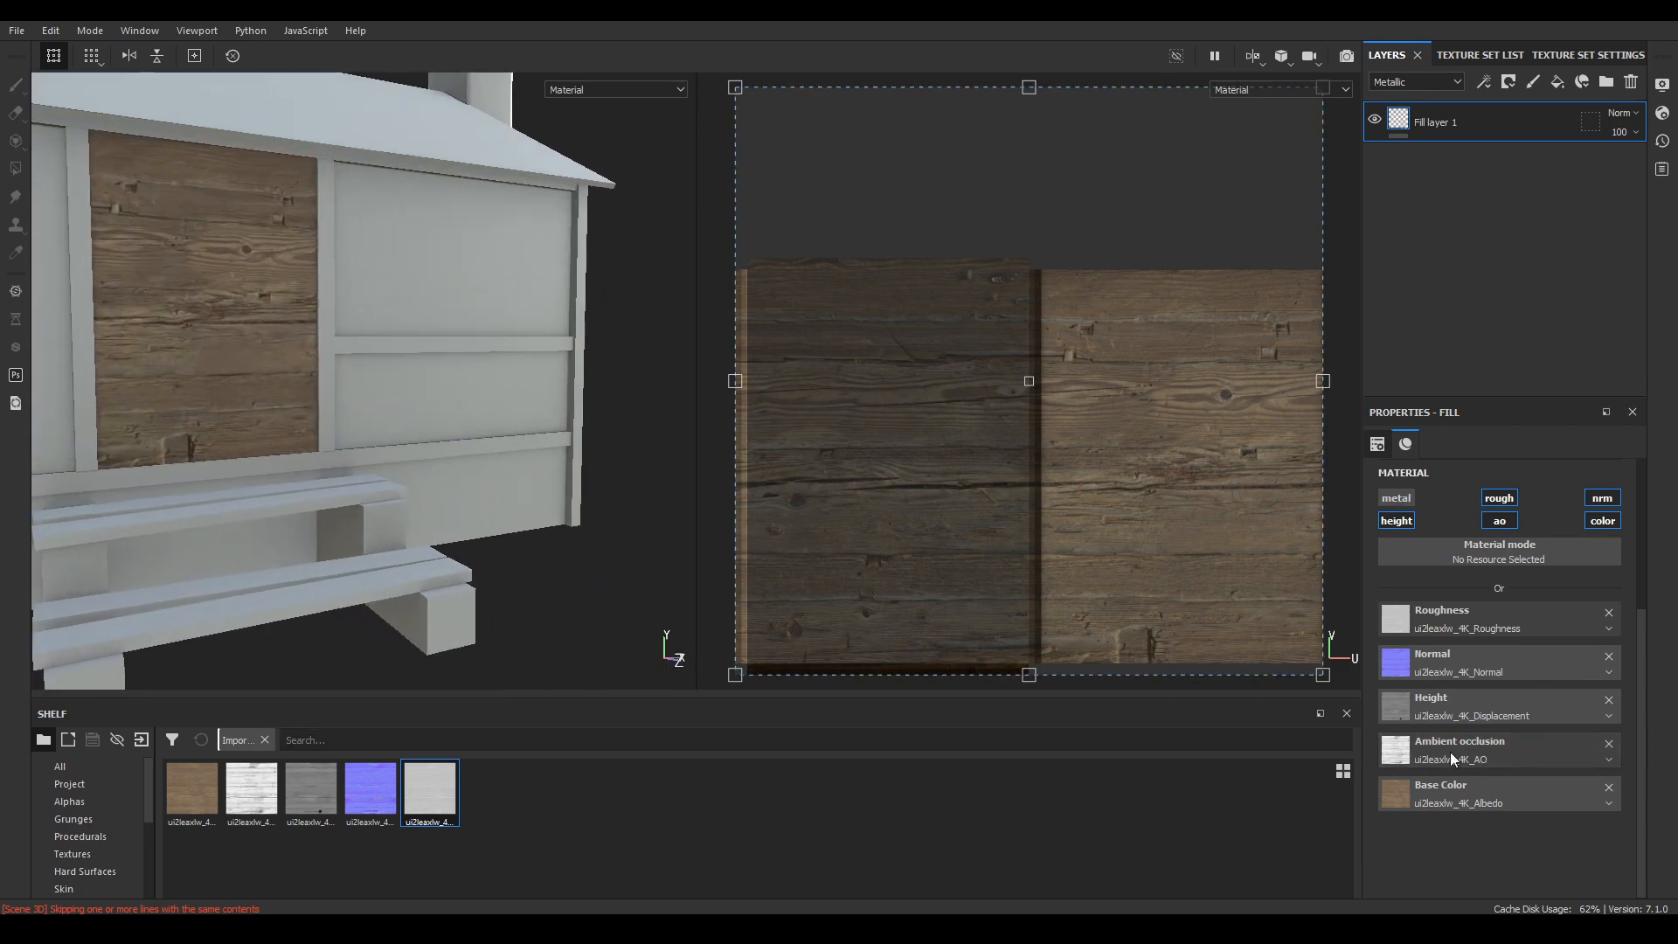
scroll(1468, 725, "up", 3)
left_click_drag(1437, 632, 1480, 634)
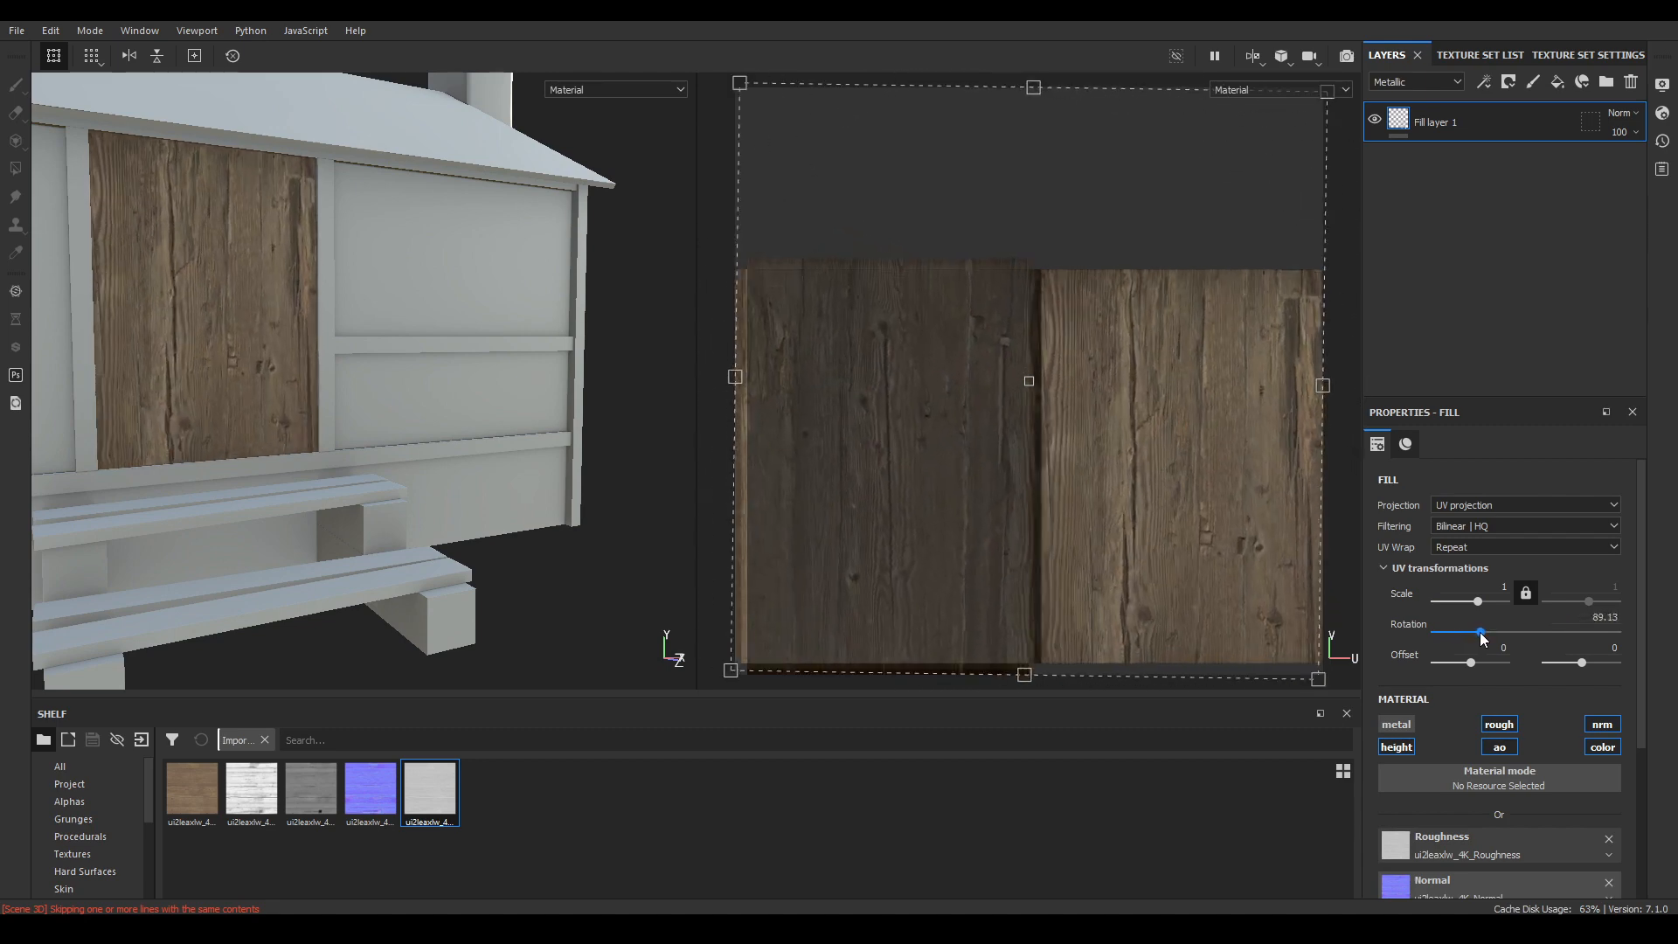
left_click(1615, 612)
type("90")
key("Return")
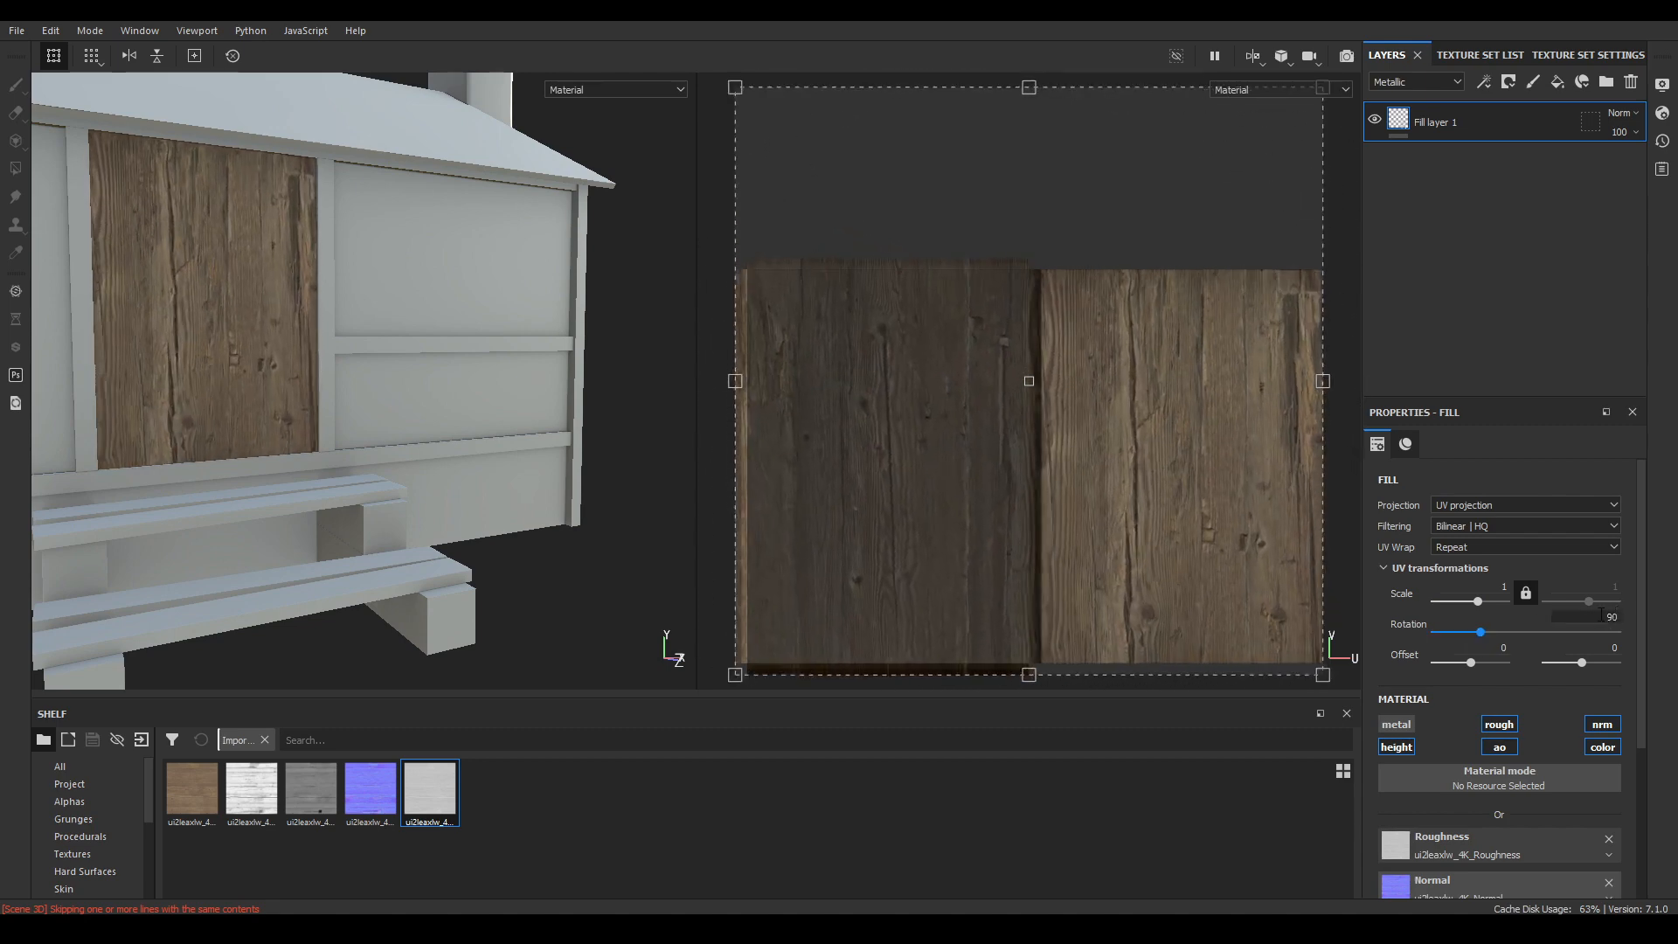
- Set the wood fill's UV scale to 3 and change its projection to Tri-planar projection
key("Return")
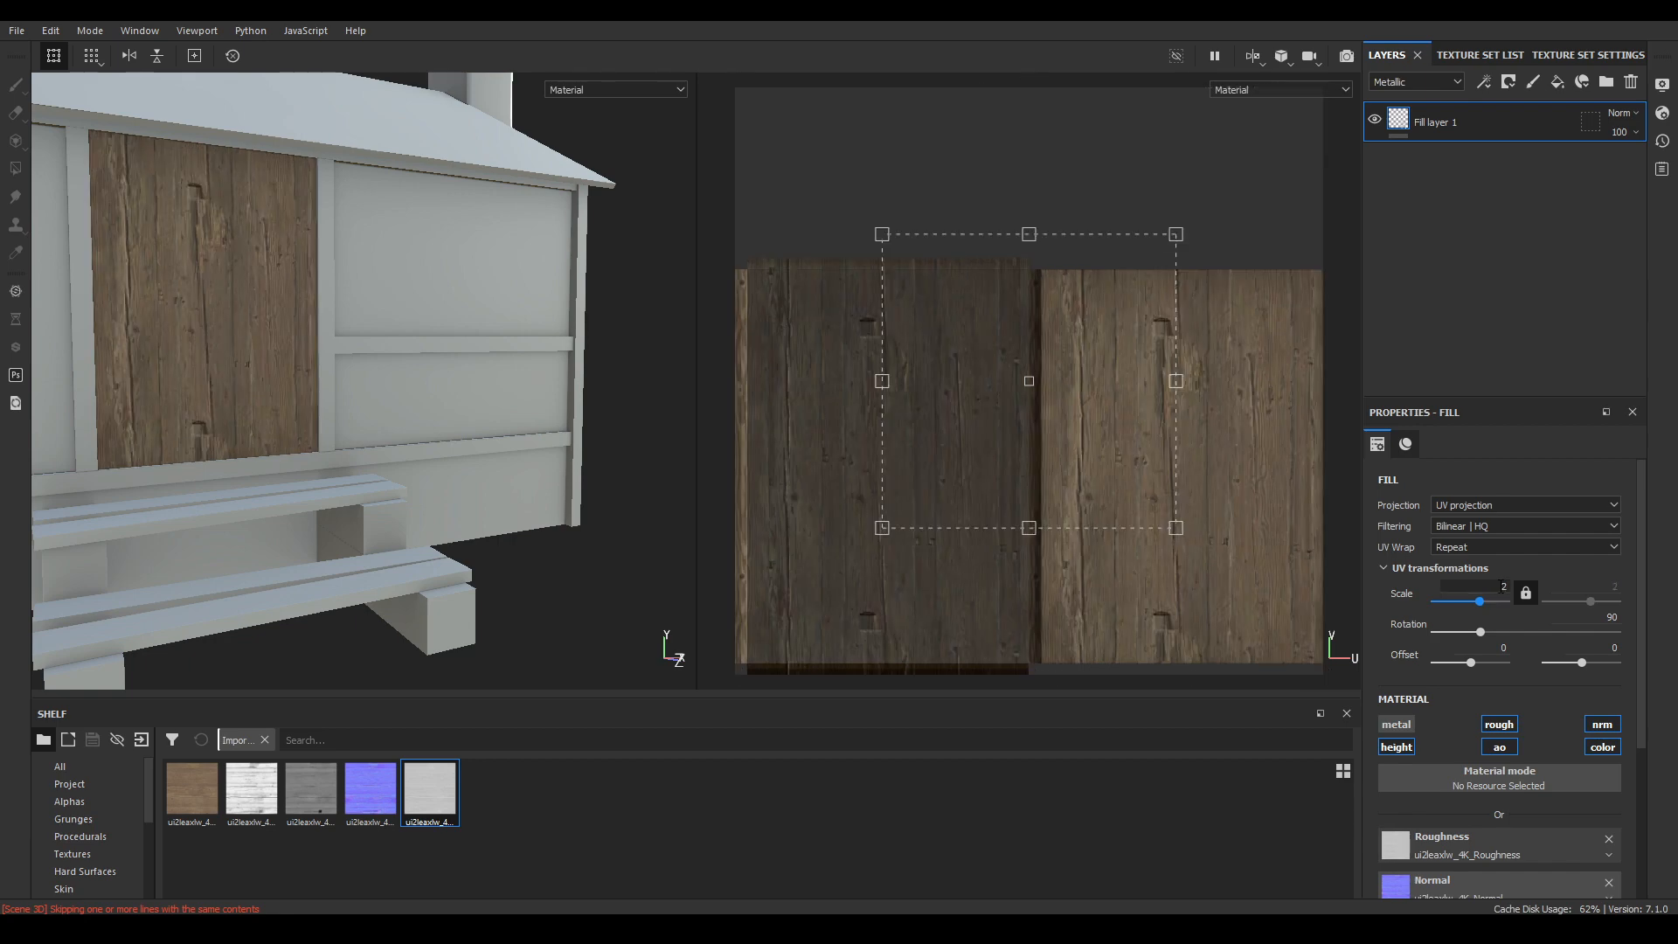
type("3")
key("Return")
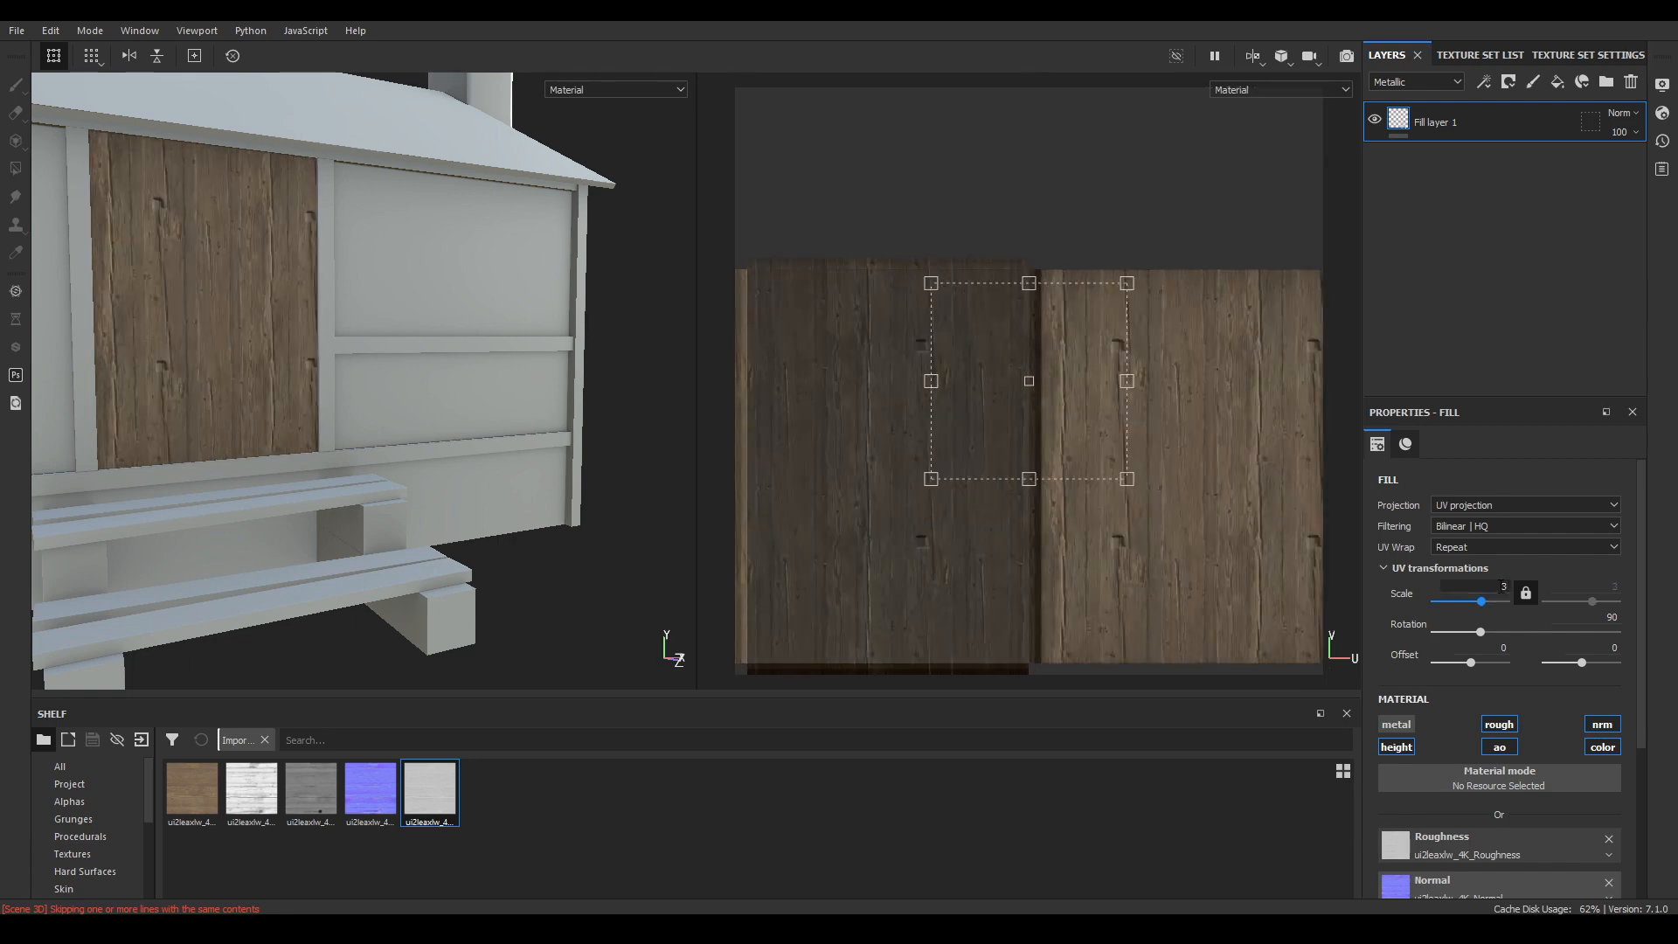
left_click(1506, 505)
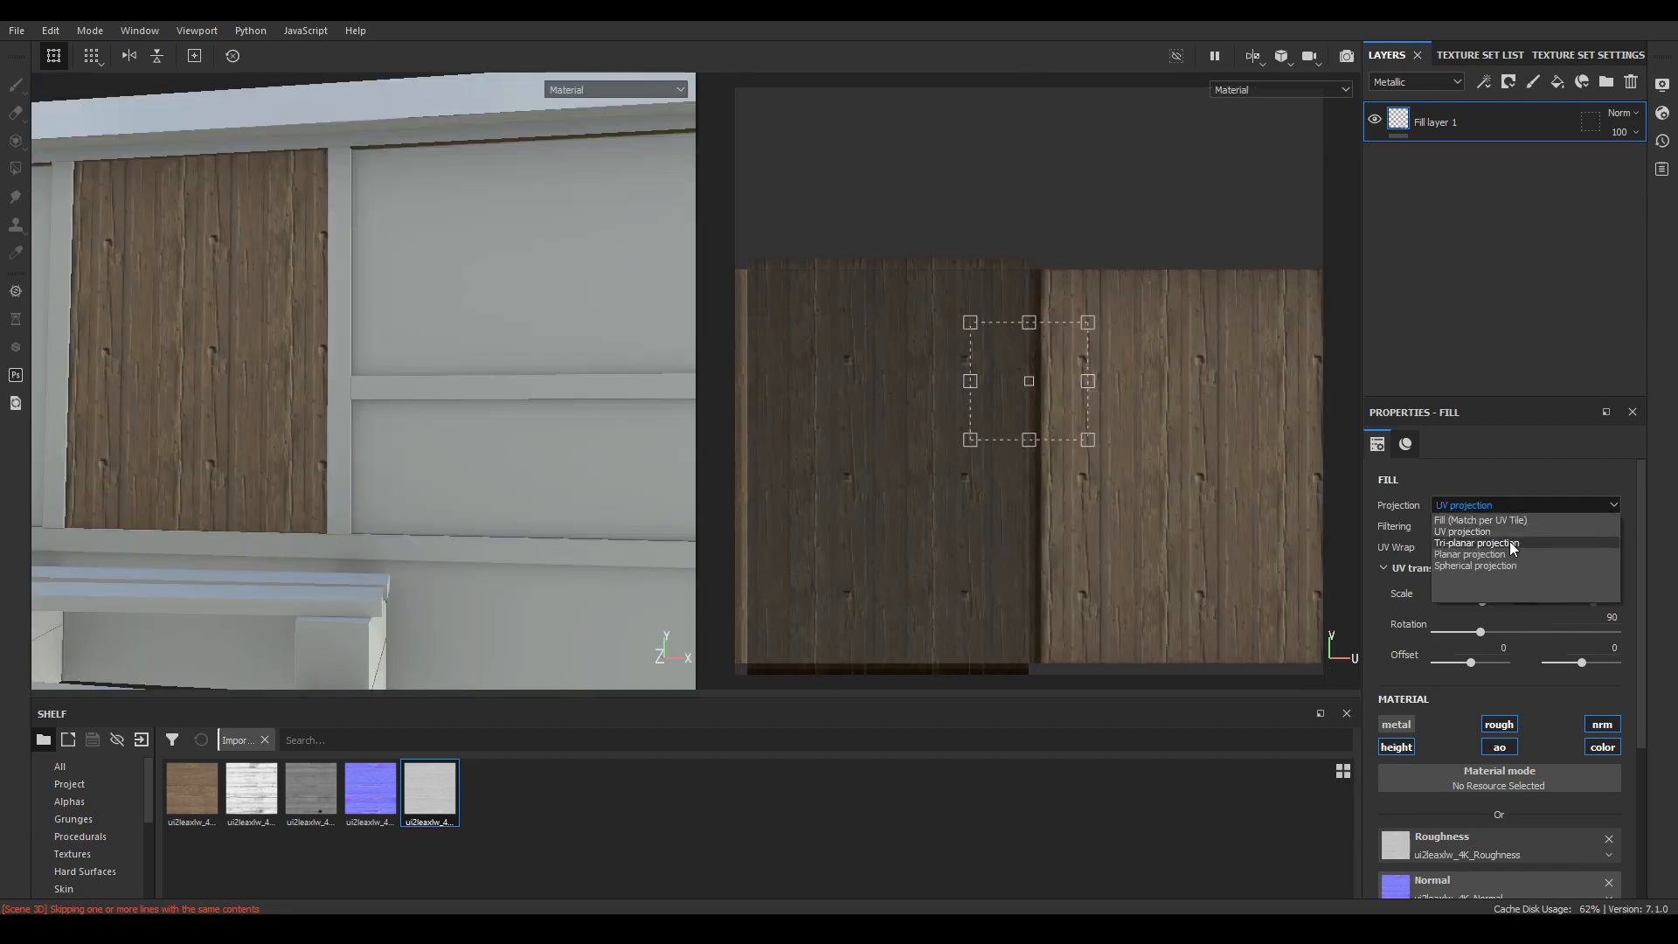
left_click(1512, 543)
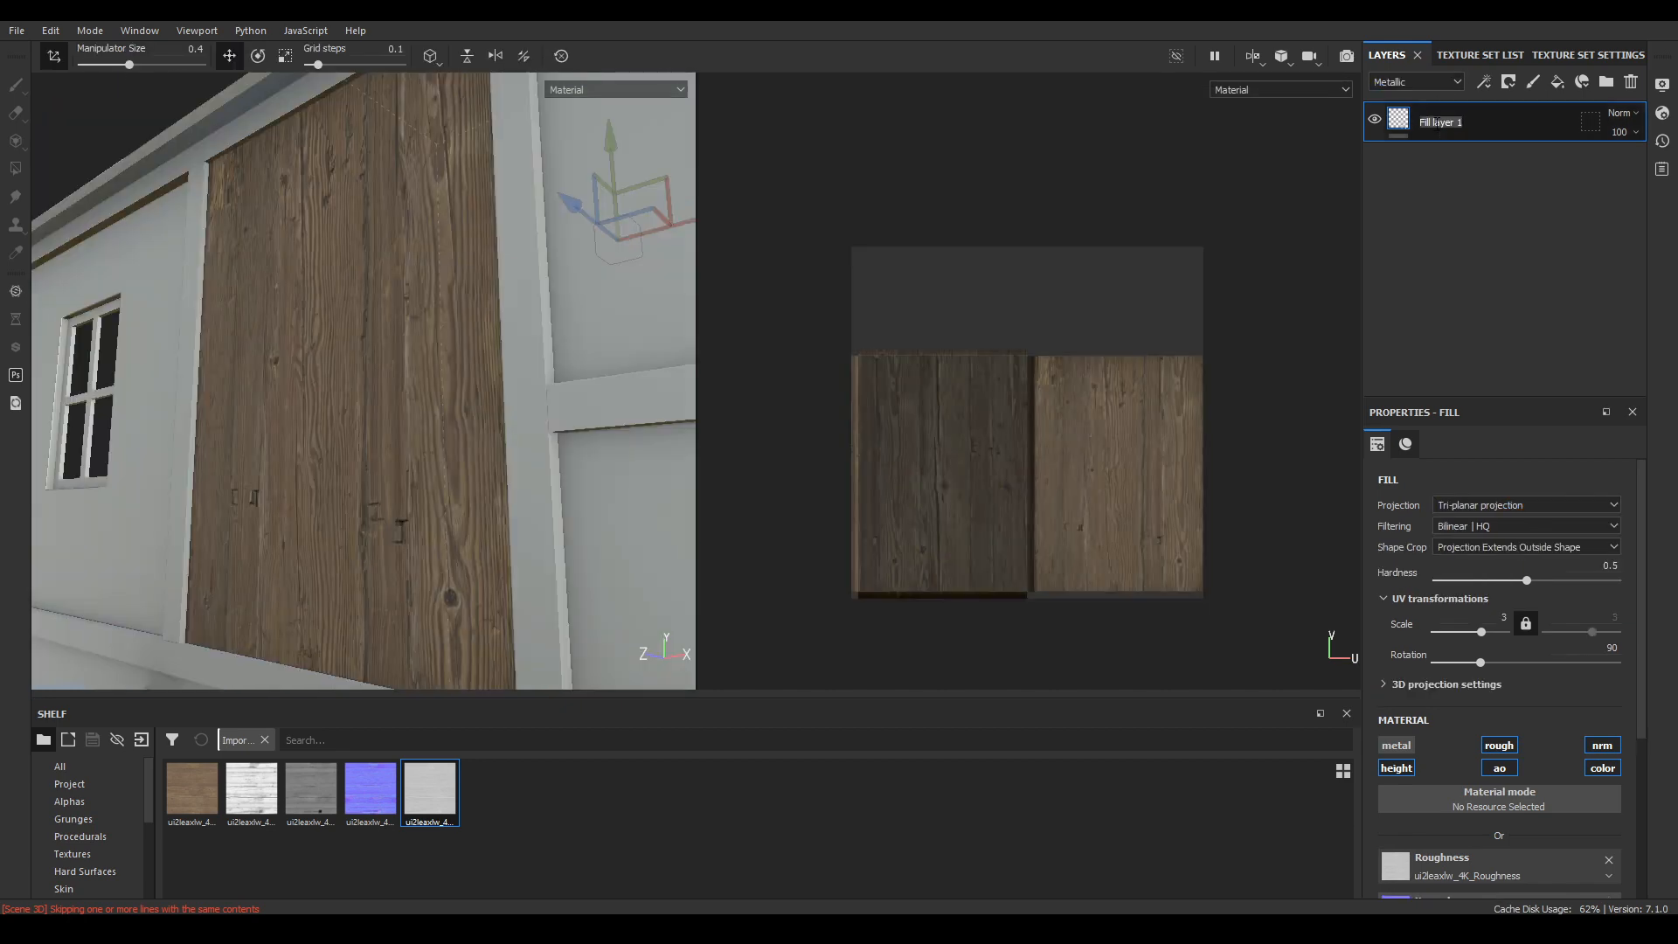
- Rename the fill layer Door_wood and add an HSL Perceptive filter to it
type("W")
right_click(1435, 123)
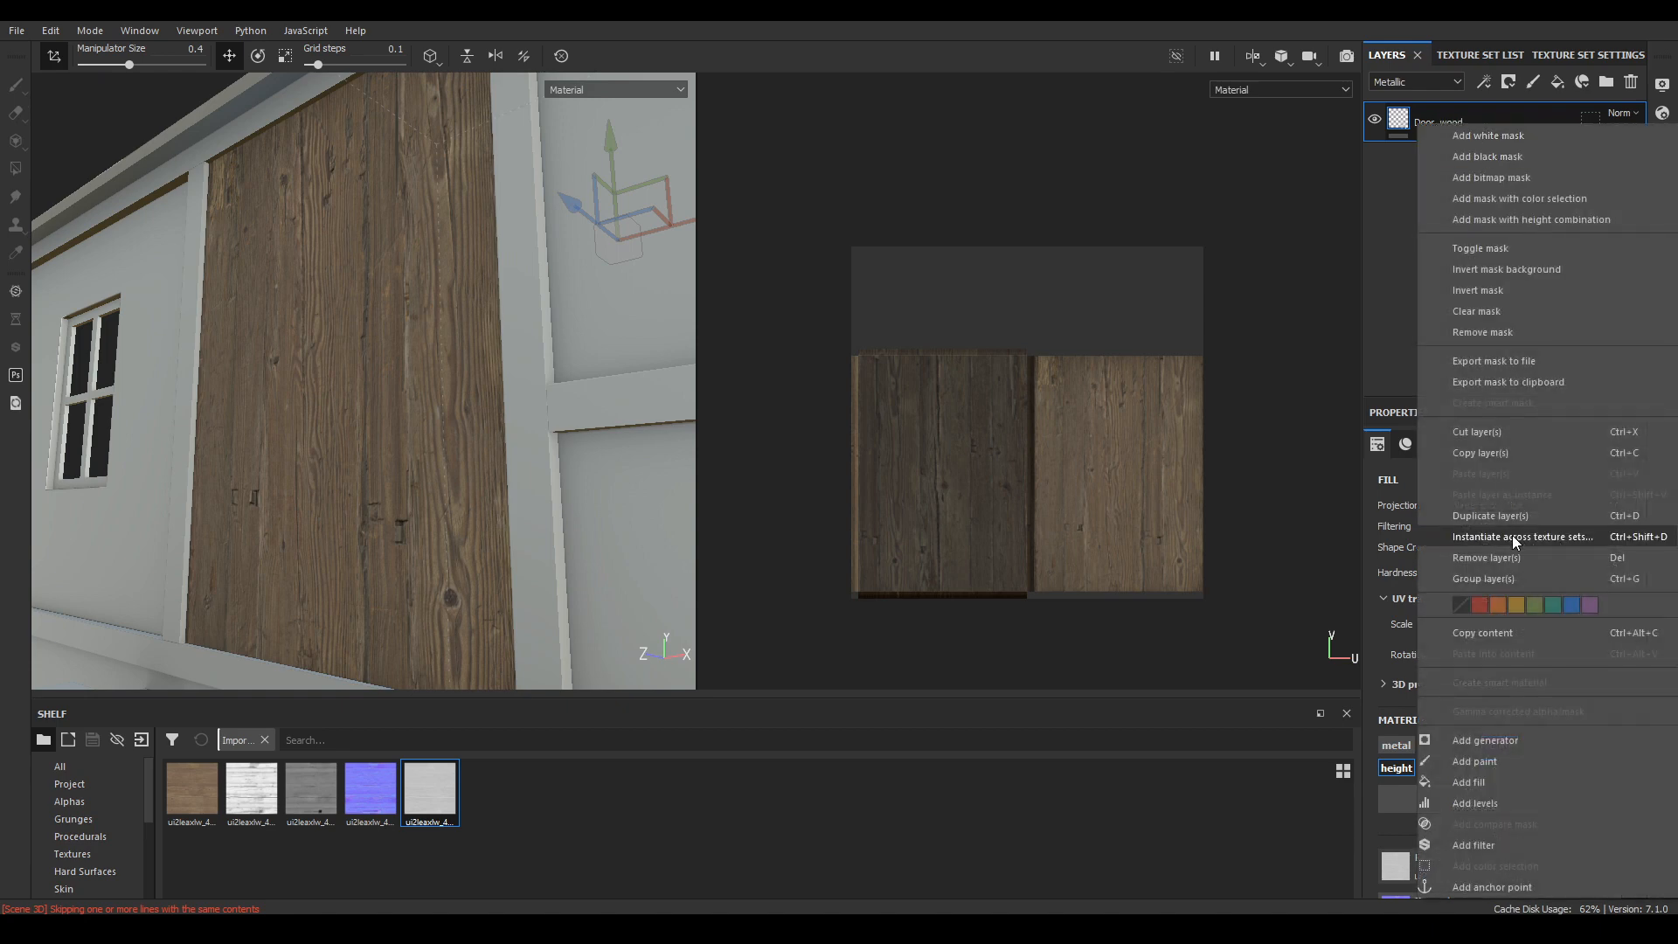
left_click(1489, 845)
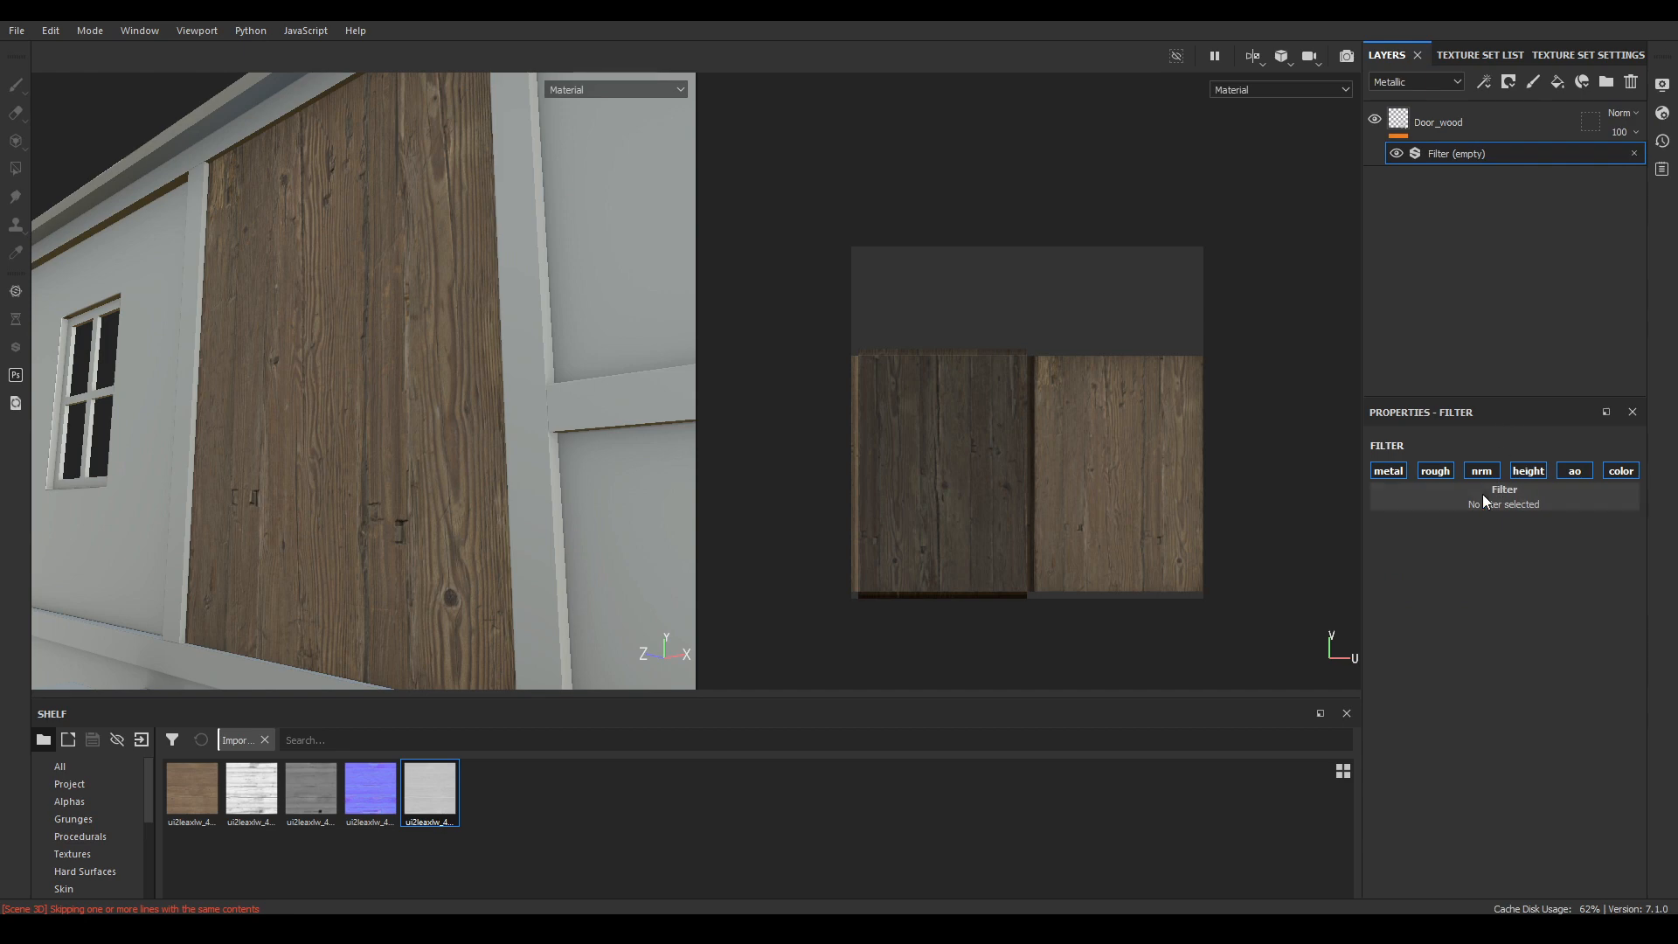
left_click(1482, 497)
type("hsl")
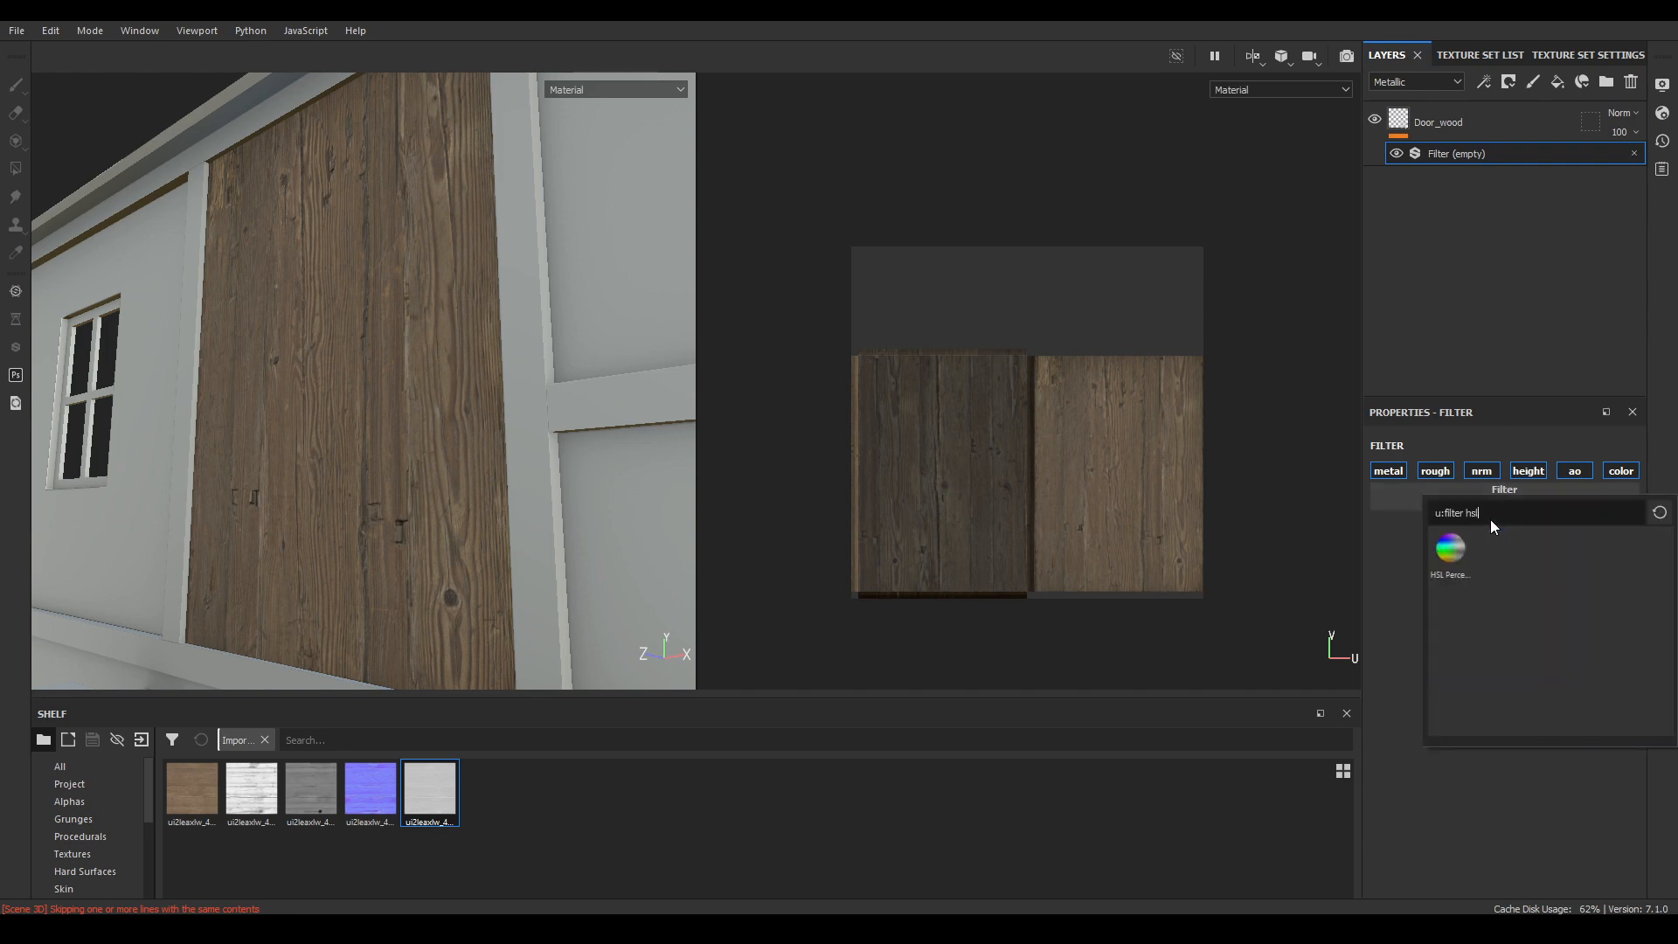
left_click(1453, 552)
- Lower the HSL Perceptive filter's saturation to about 0.466 and its lightness to about 0.48
left_click_drag(1511, 644, 1505, 683)
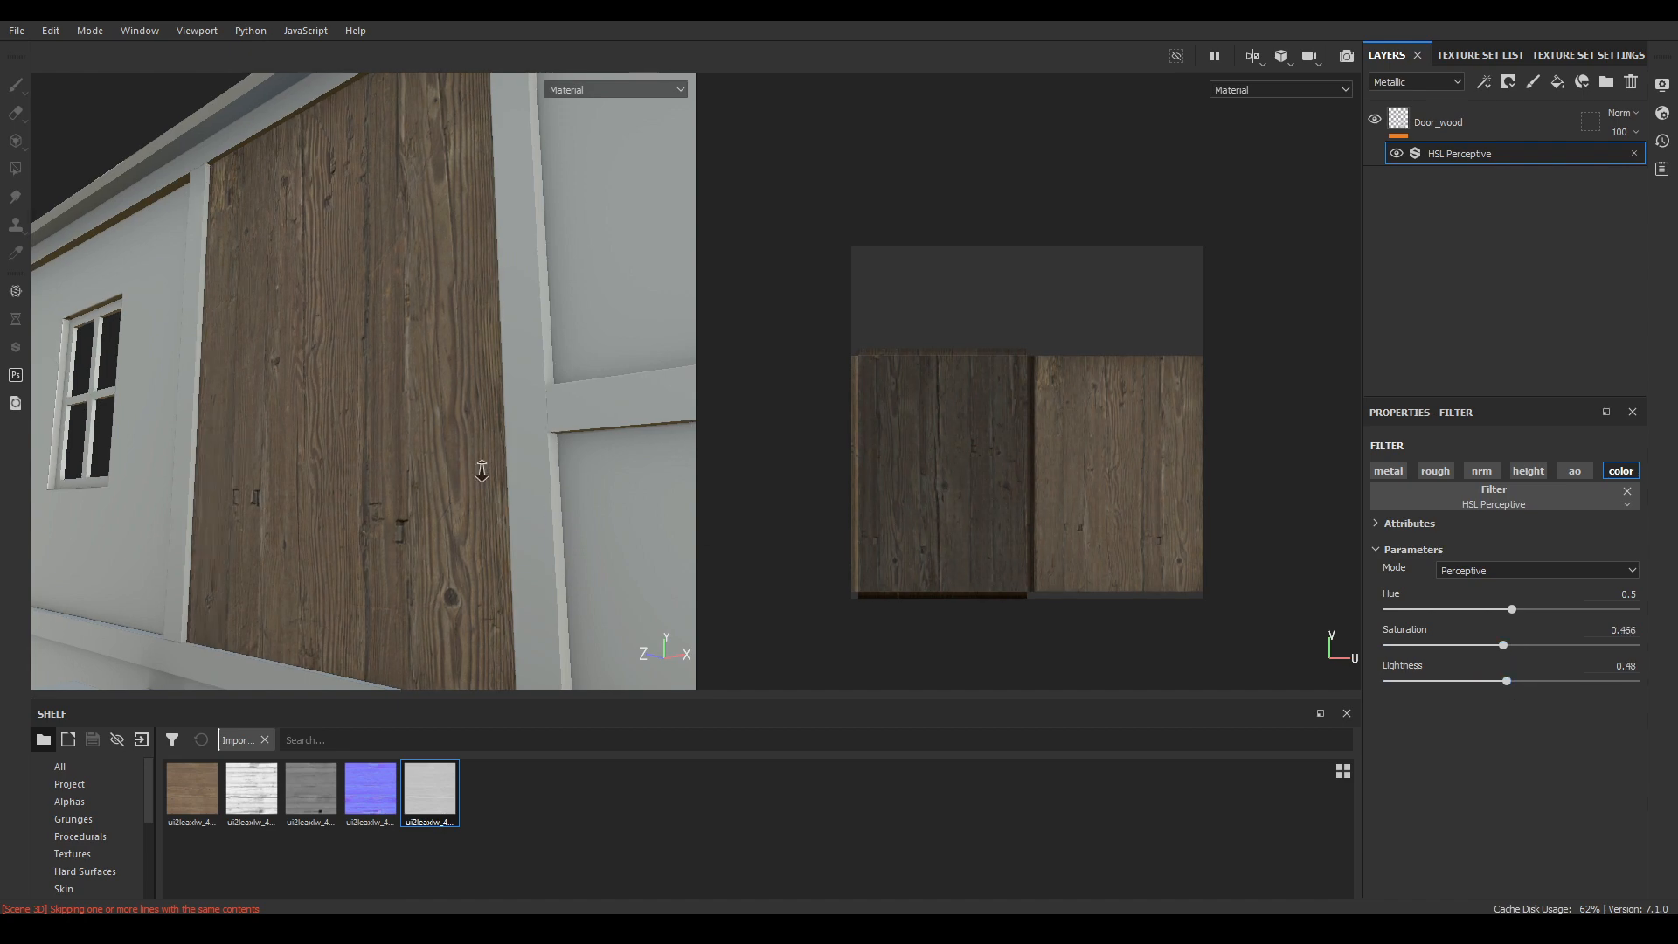
left_click_drag(480, 466, 446, 450, "alt")
scroll(434, 485, "down", 5)
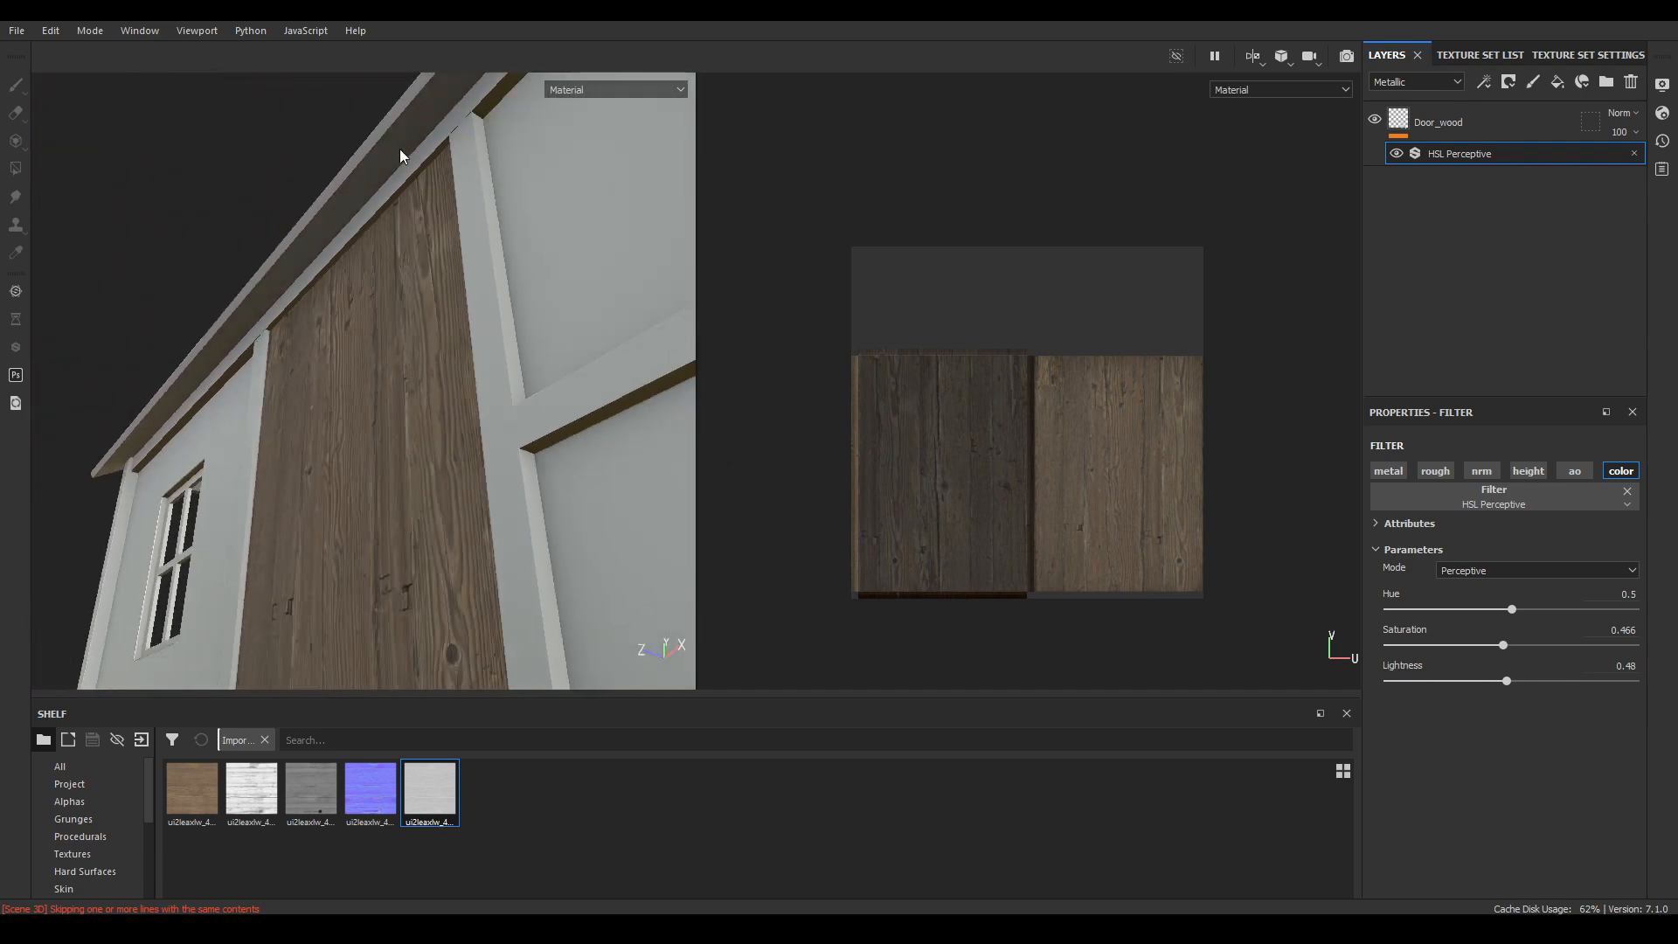
left_click_drag(404, 157, 448, 197, "alt")
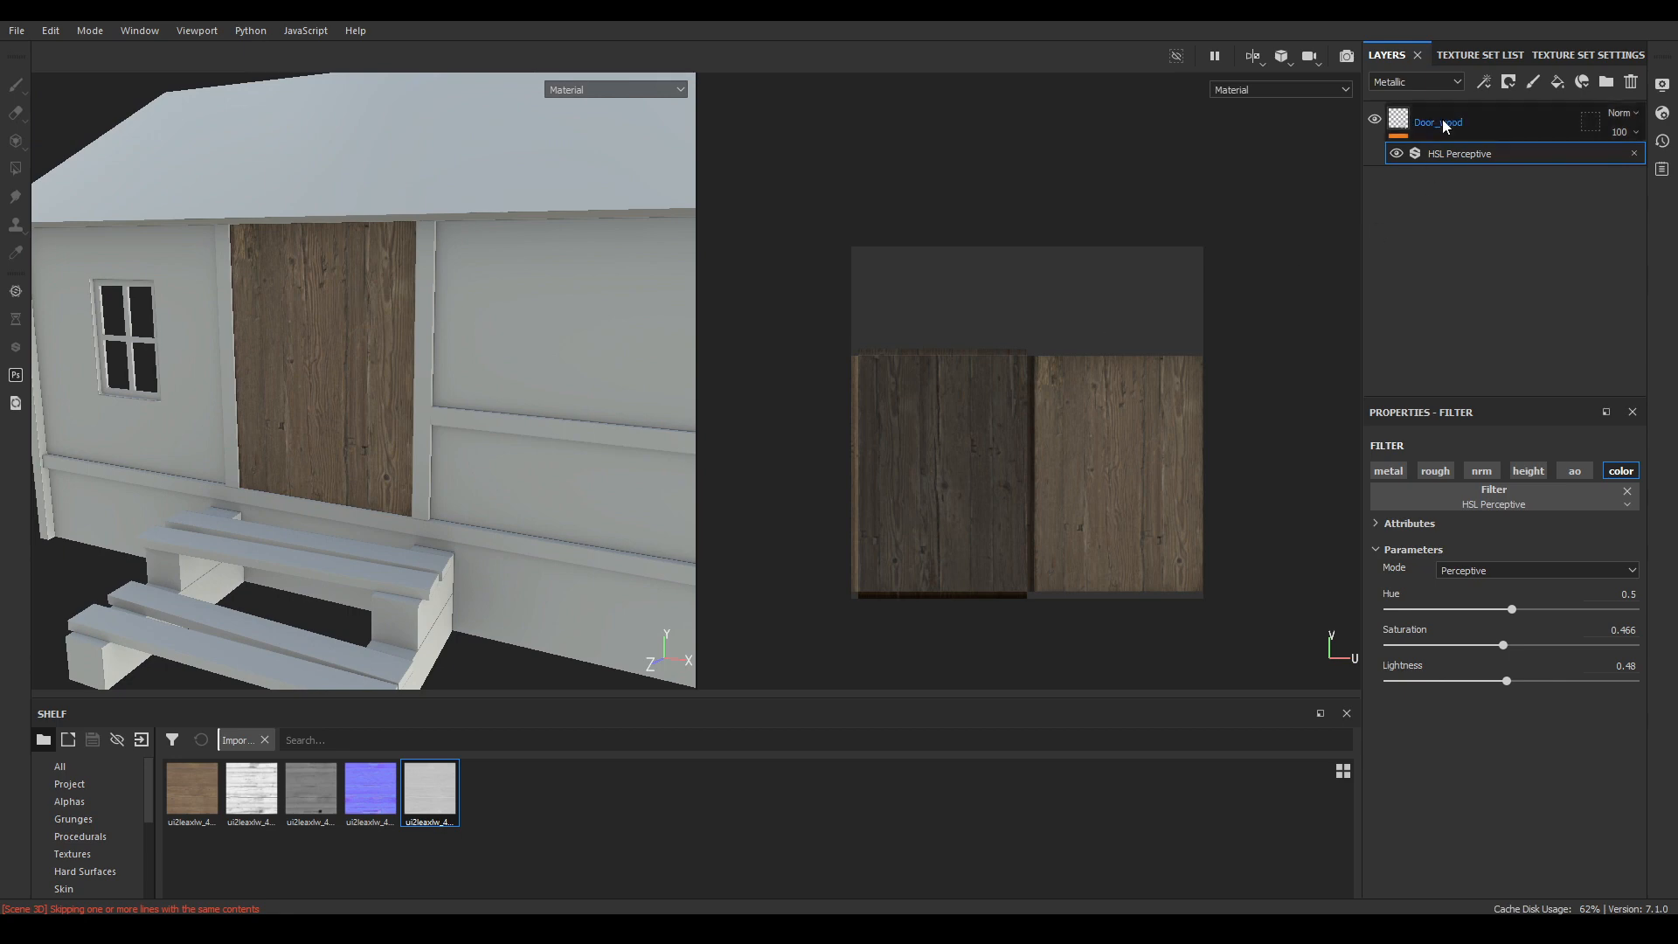
- Show the texture set list, switch to Quixel Bridge, select the purchased Flaked Paint Wall surface and open its downloaded files
left_click(1465, 53)
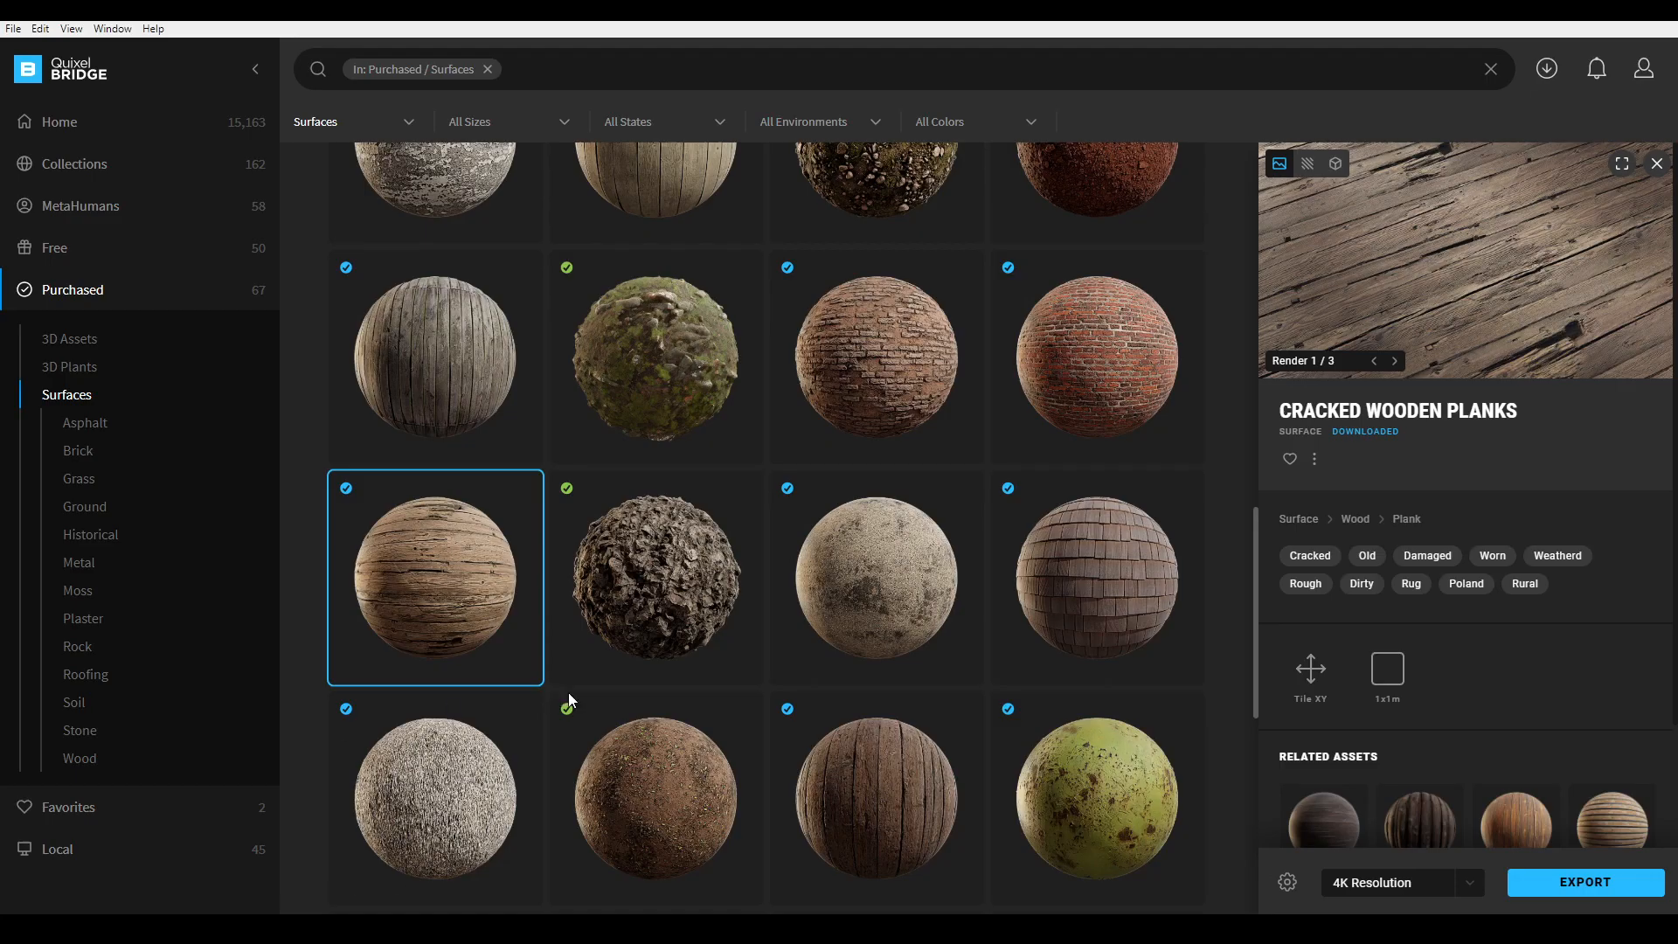
scroll(768, 712, "up", 5)
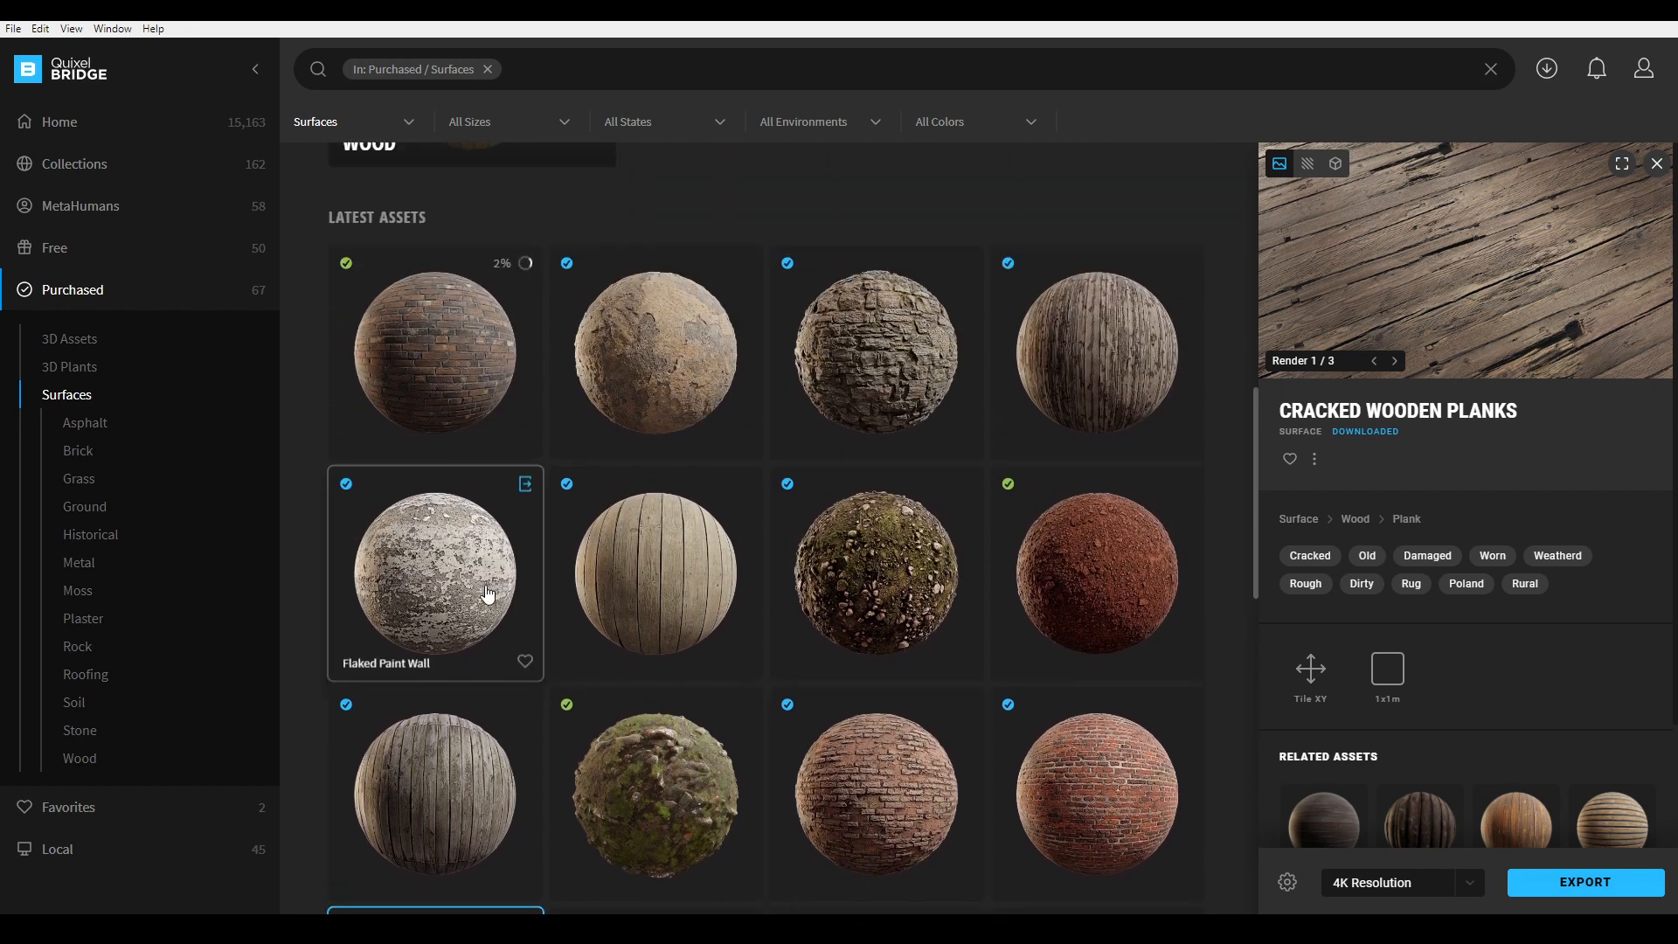
left_click(487, 594)
left_click(1313, 459)
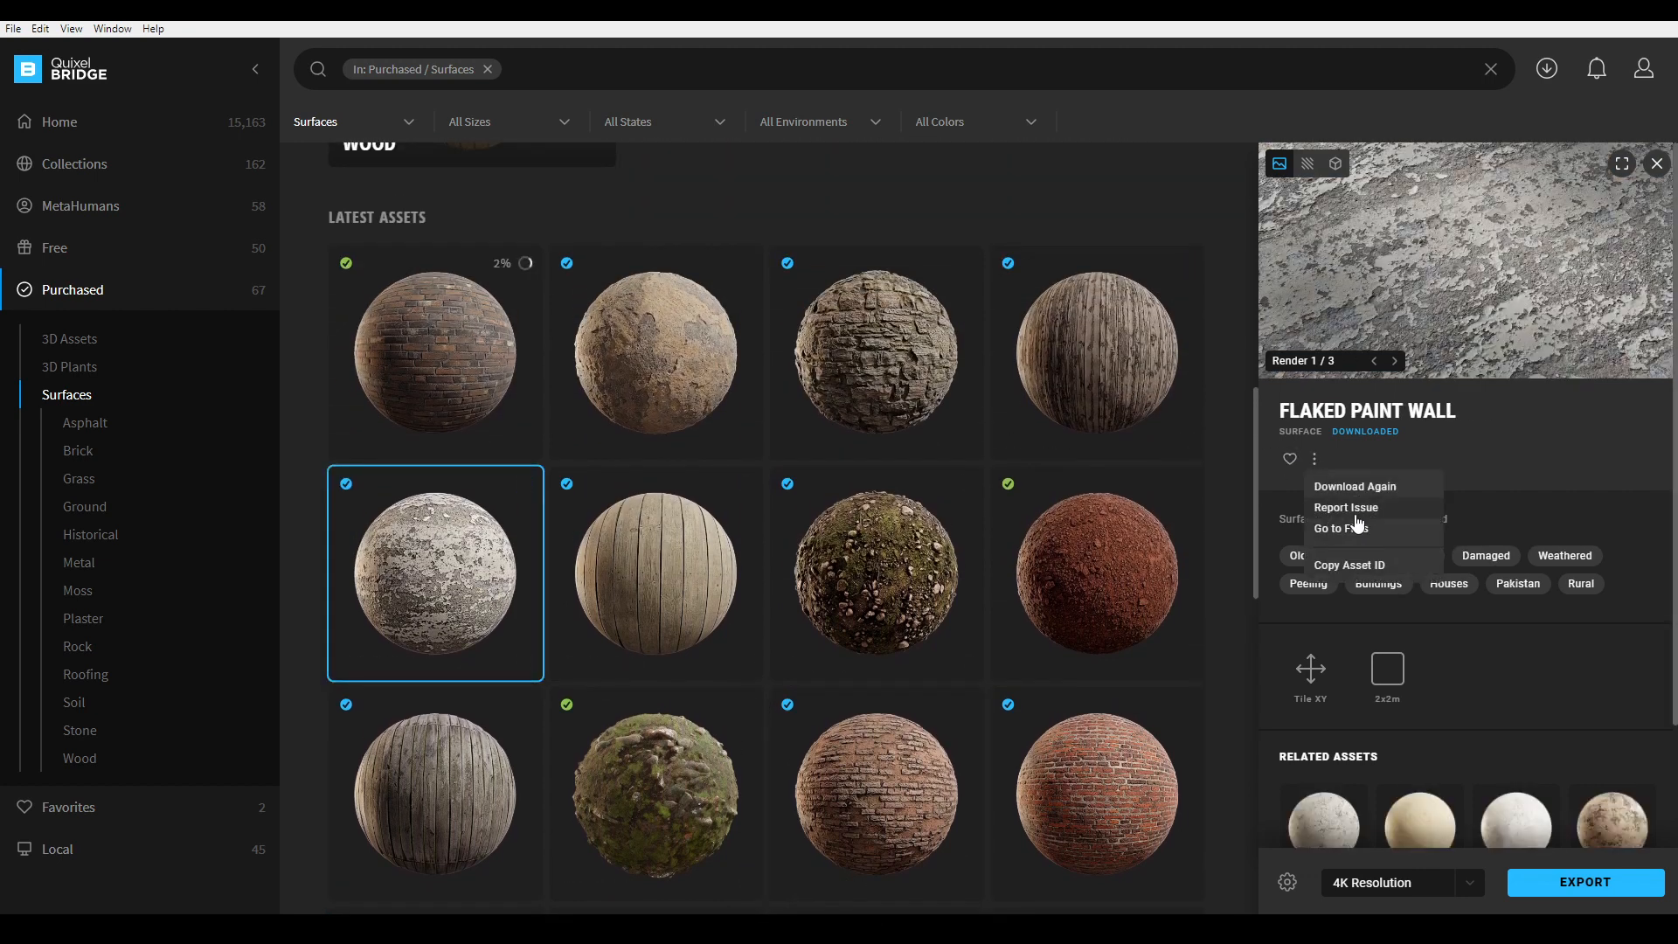
left_click(1350, 528)
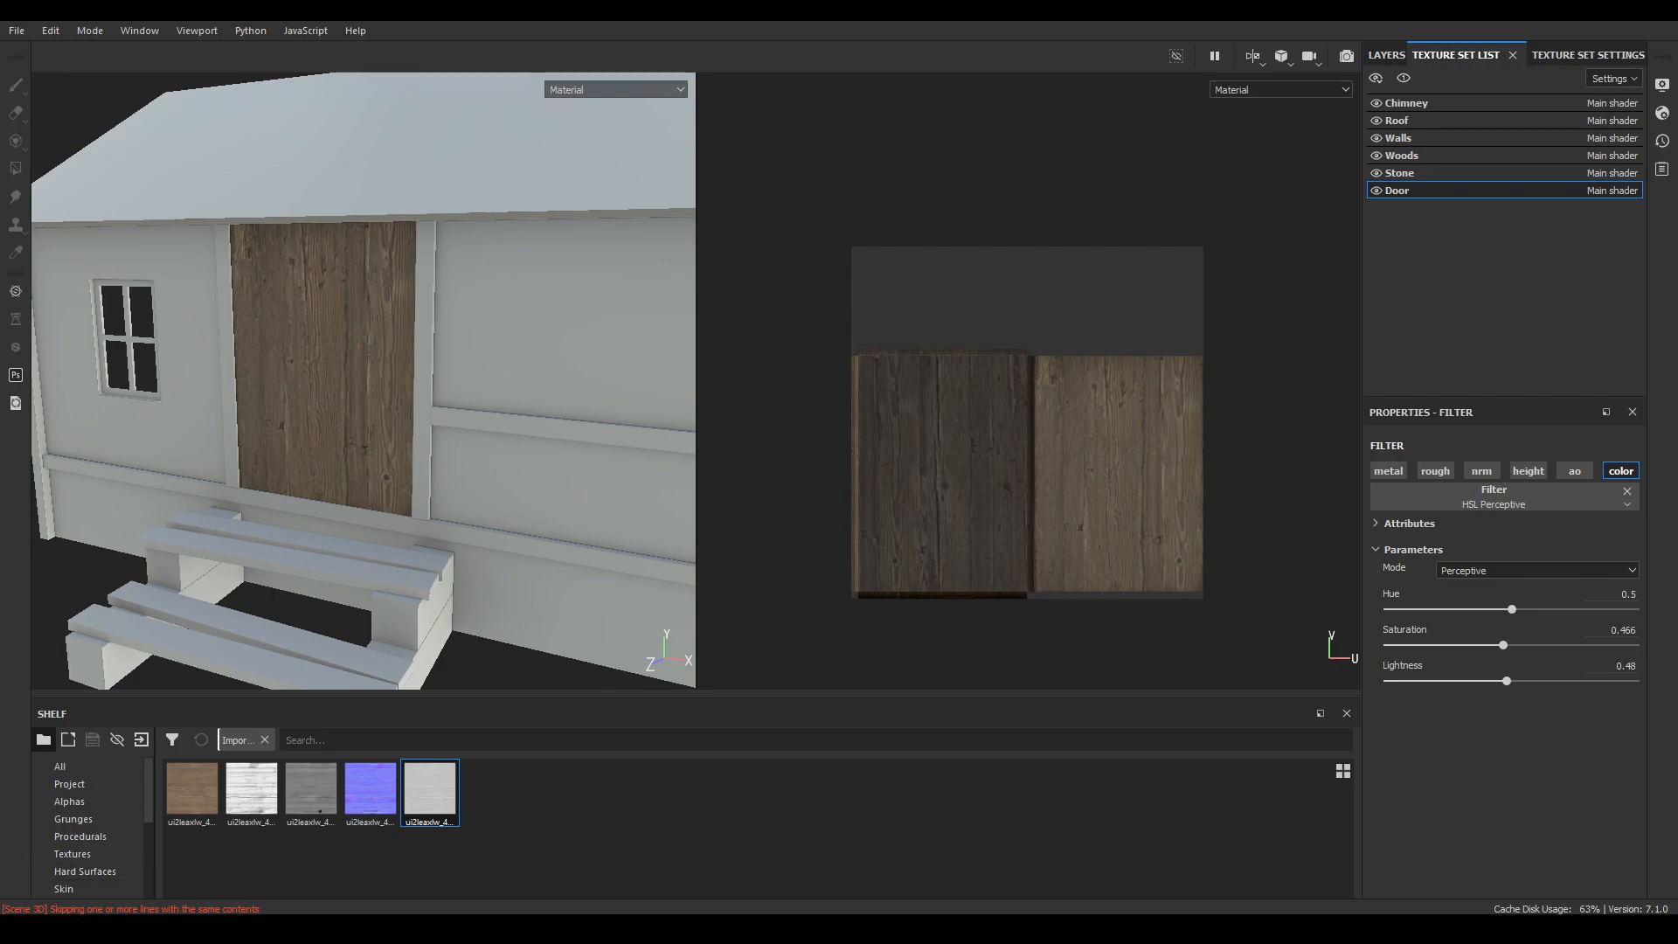
- Select the plaster's Albedo, AO, Displacement, Normal and Roughness JPG maps in the downloaded folder and bring them into the Substance Painter shelf
mouse_move(158, 928)
left_click(172, 801)
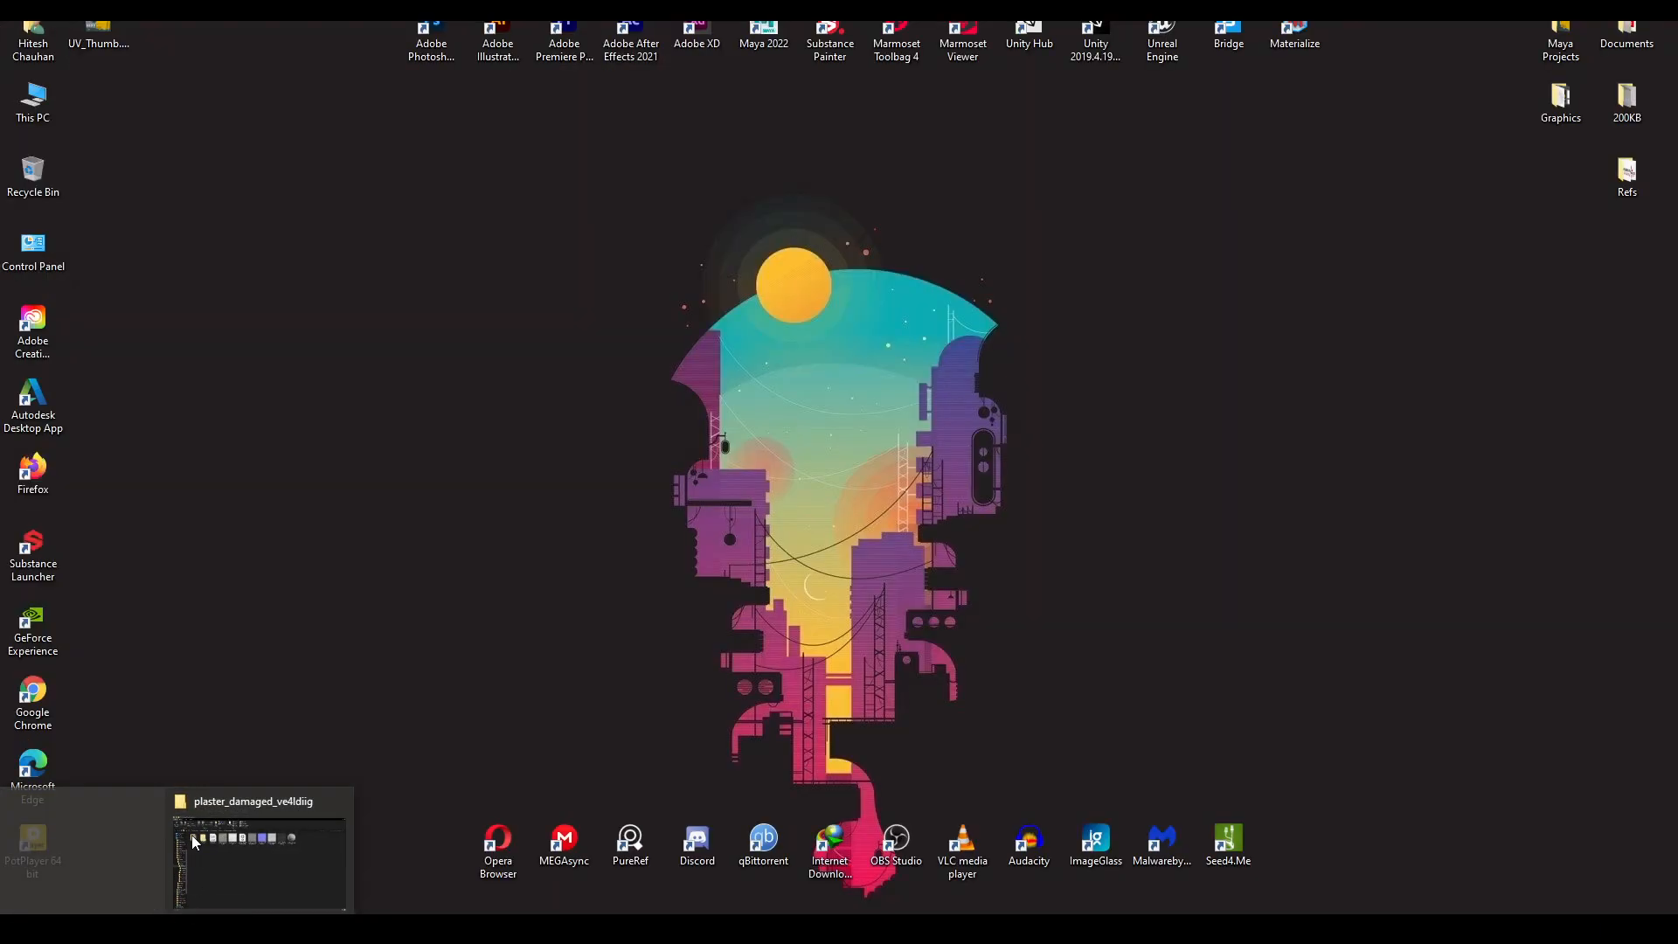
left_click(192, 837)
left_click(472, 237)
left_click(561, 229, "ctrl")
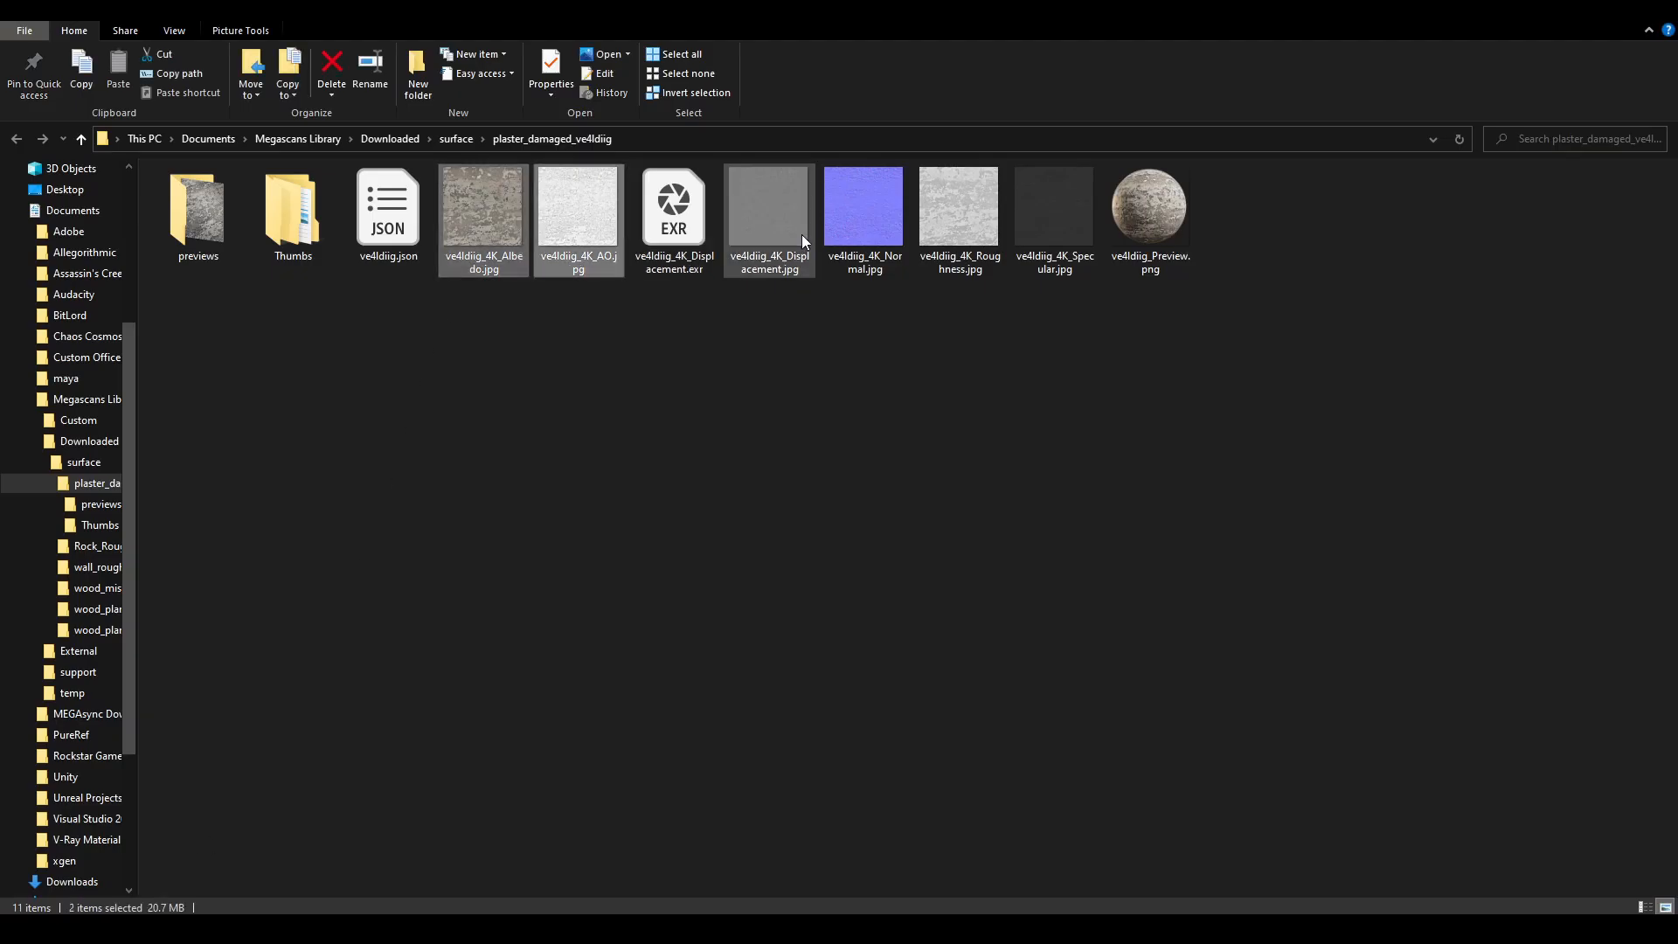
left_click(801, 234, "ctrl")
left_click(862, 237, "ctrl")
left_click(958, 264, "ctrl")
mouse_move(958, 264)
left_mouse_down()
mouse_move(40, 899)
mouse_move(612, 867)
left_mouse_up()
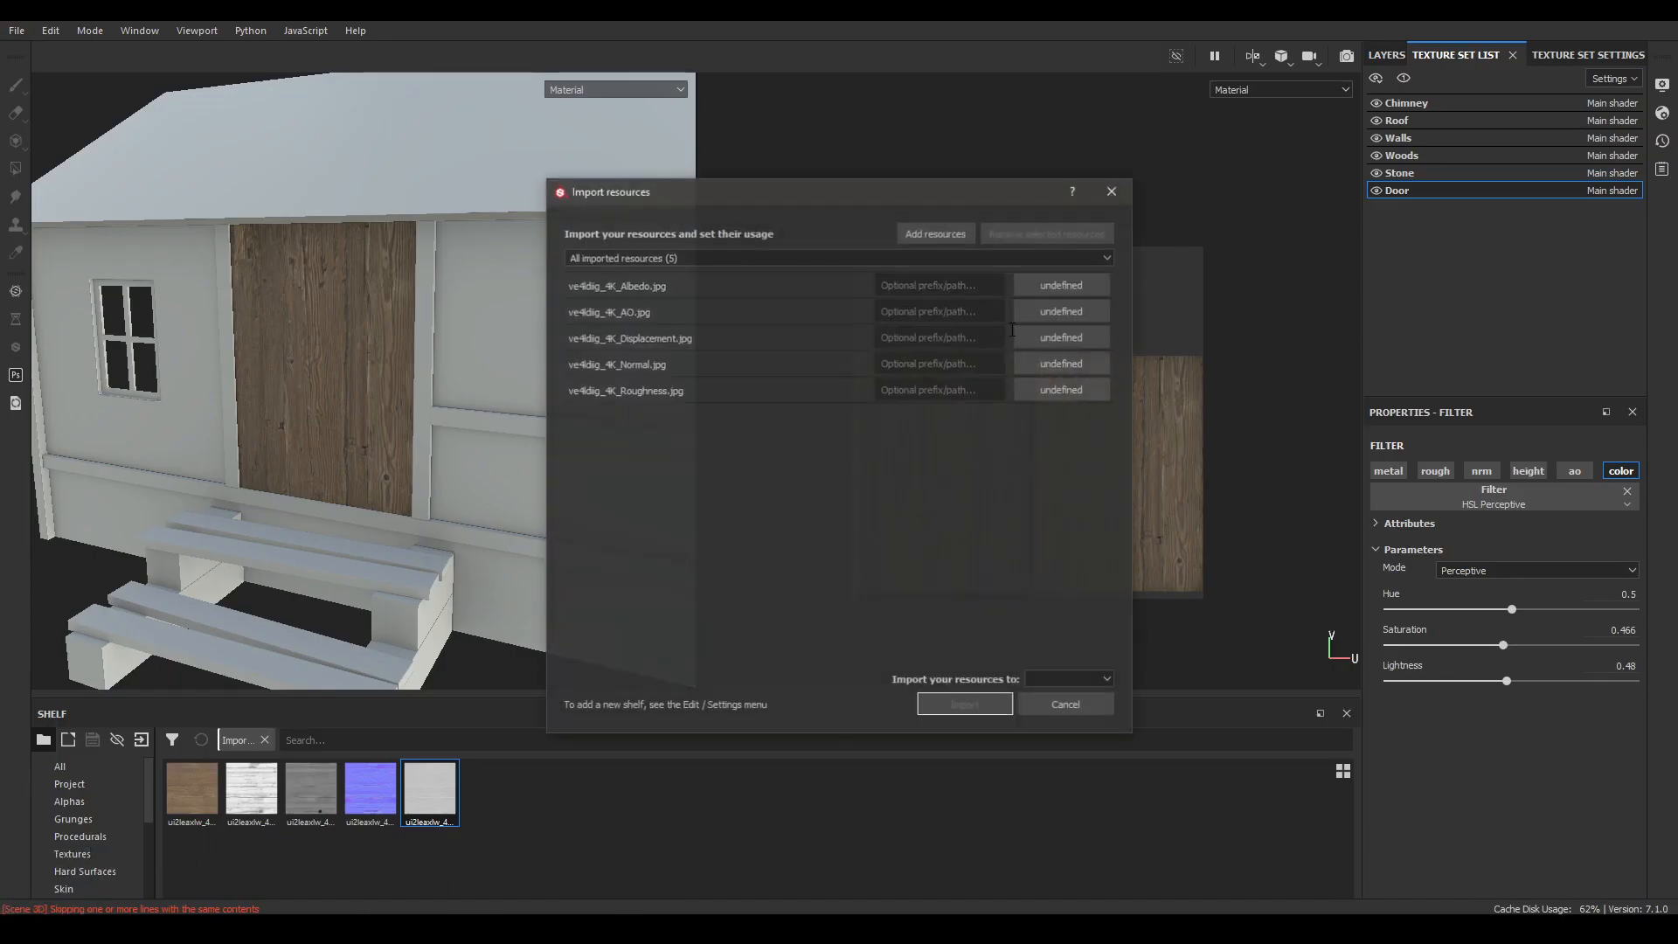
- Set the usage of all five plaster maps to texture for the import
left_click(1084, 289)
left_click(1119, 339)
left_click(1089, 316)
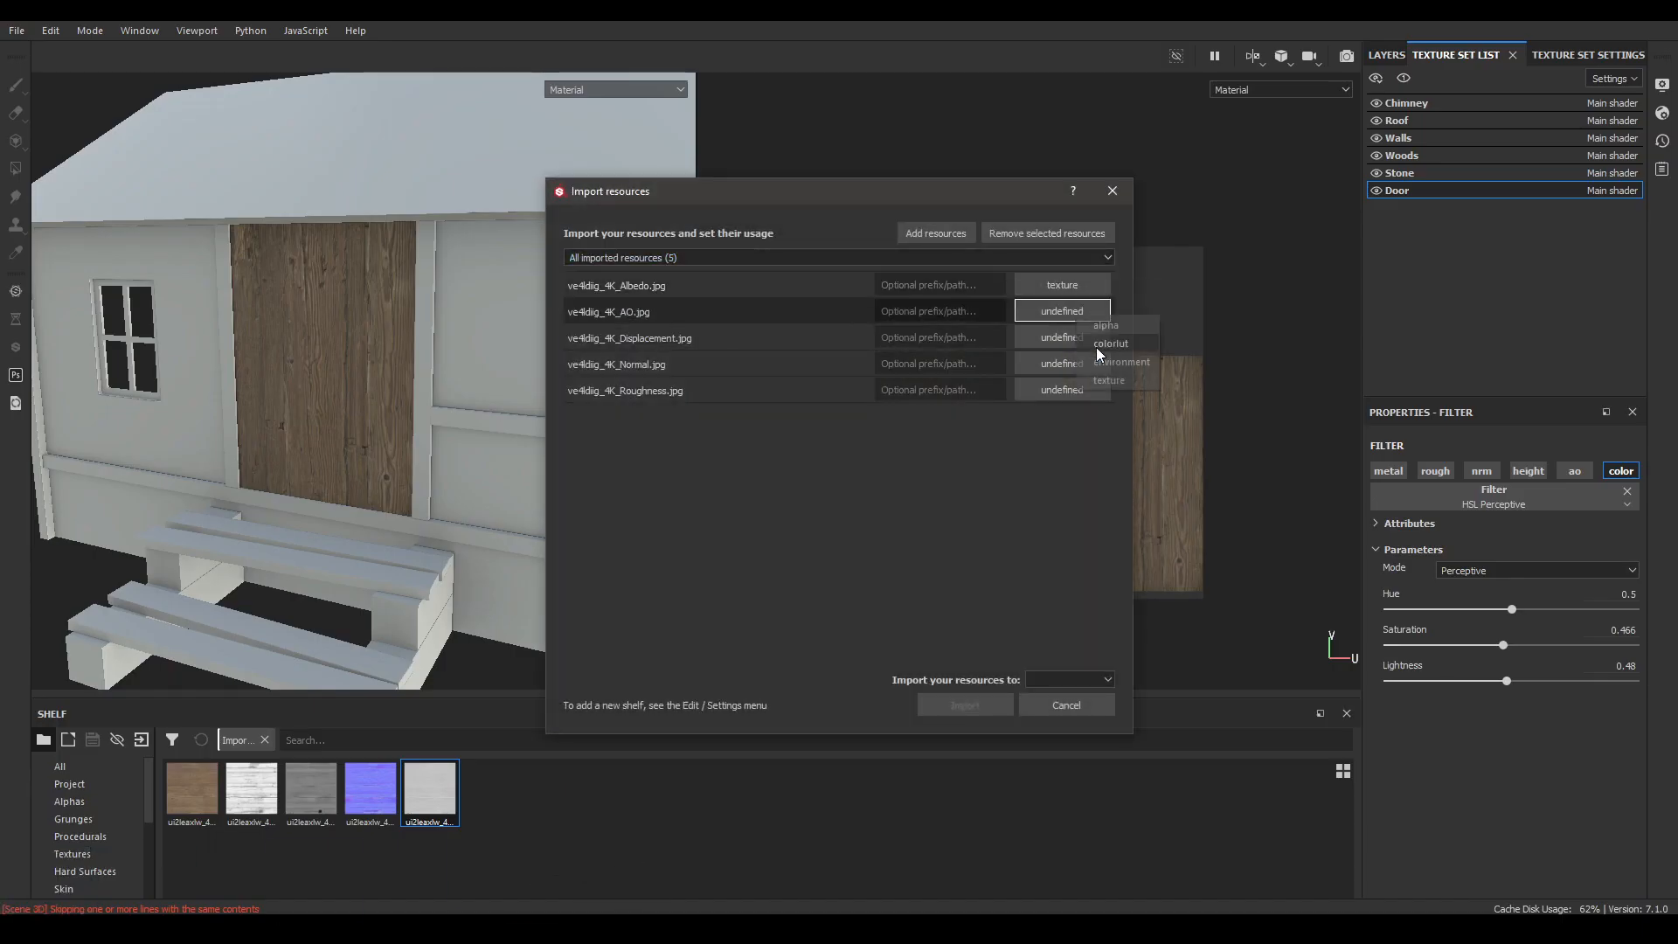
left_click(1123, 378)
left_click(1092, 340)
left_click(1097, 401)
left_click(1081, 372)
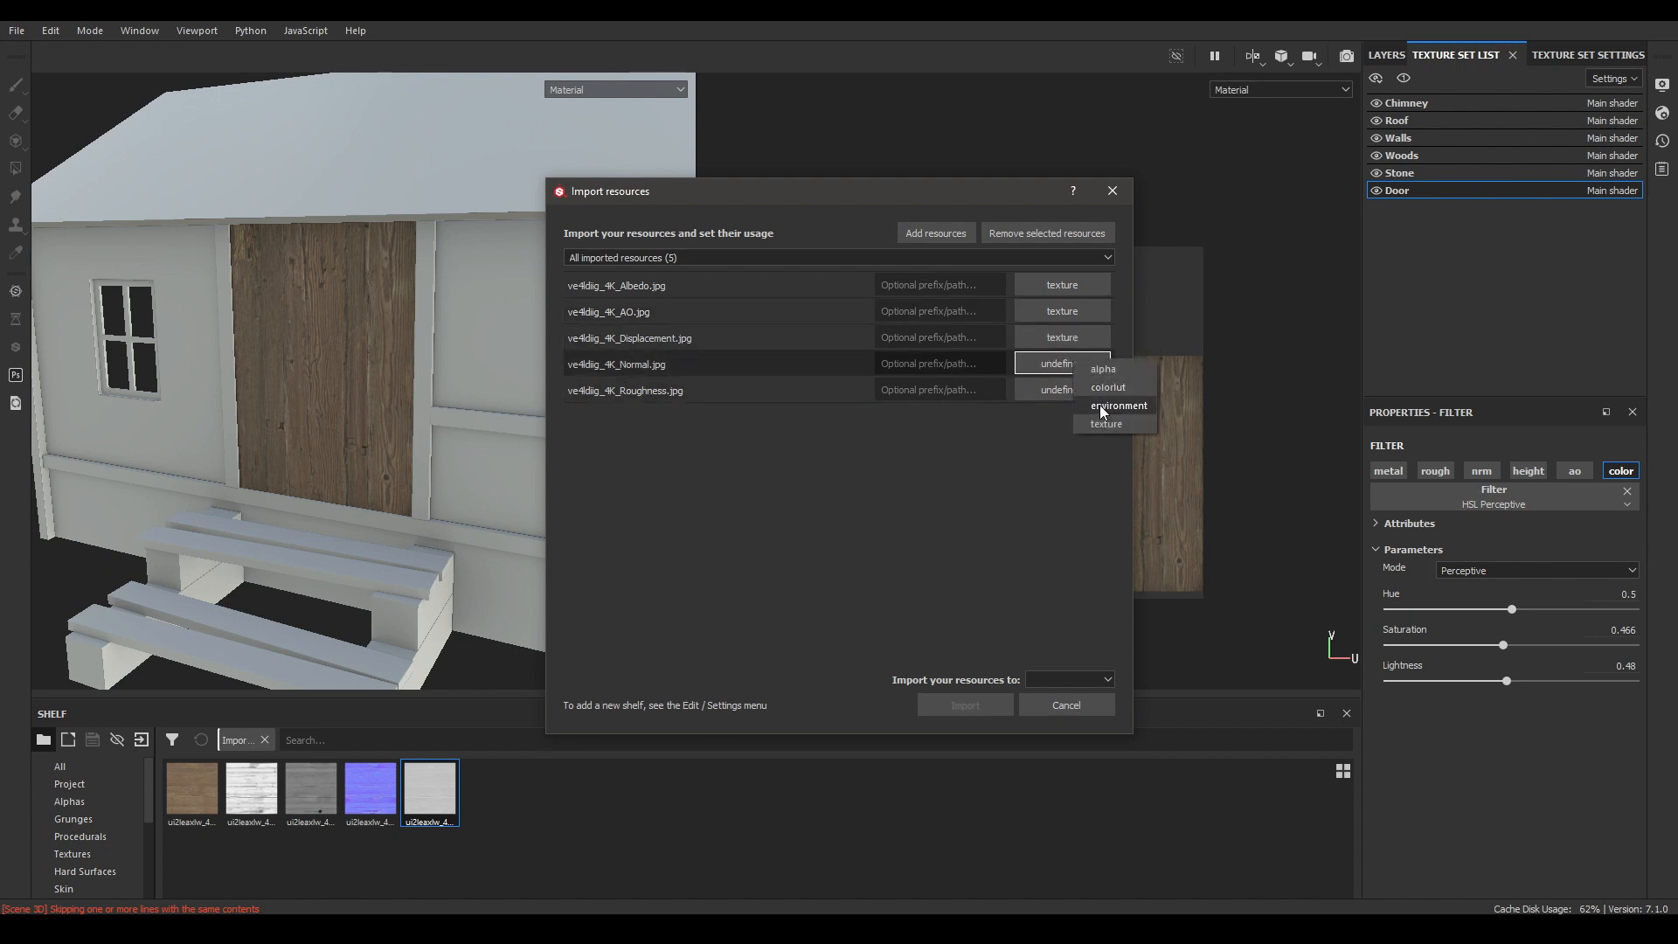
left_click(1101, 428)
left_click(1070, 389)
left_click(1102, 454)
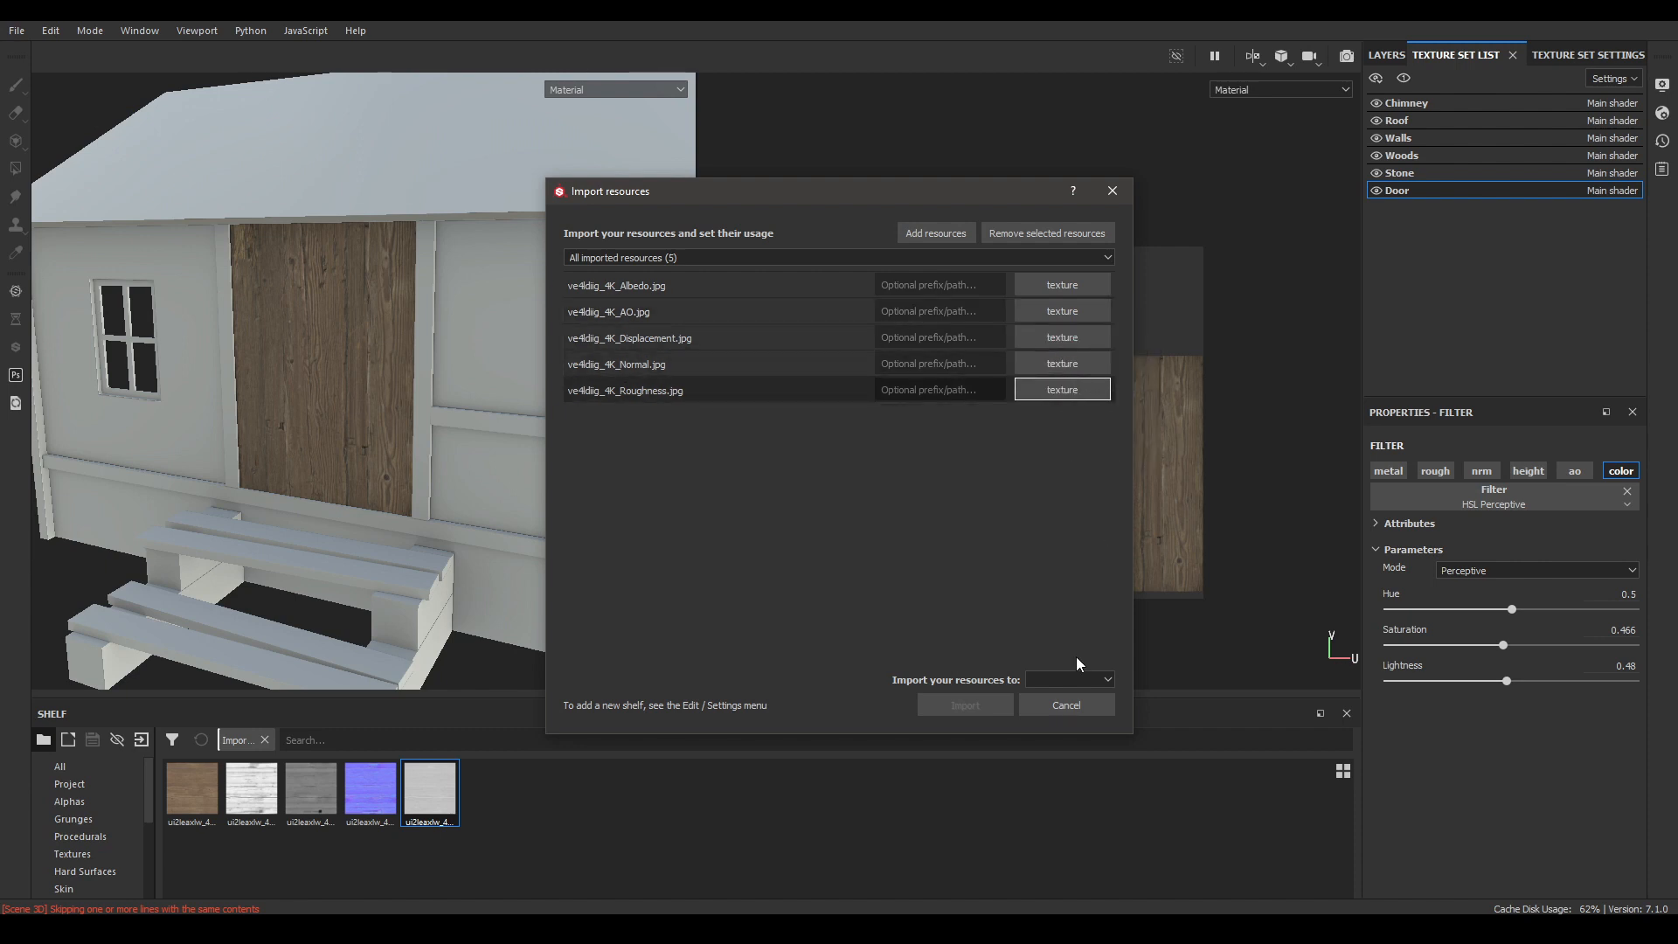
- Import the five plaster maps into the current session
left_click(1070, 679)
left_click(1067, 687)
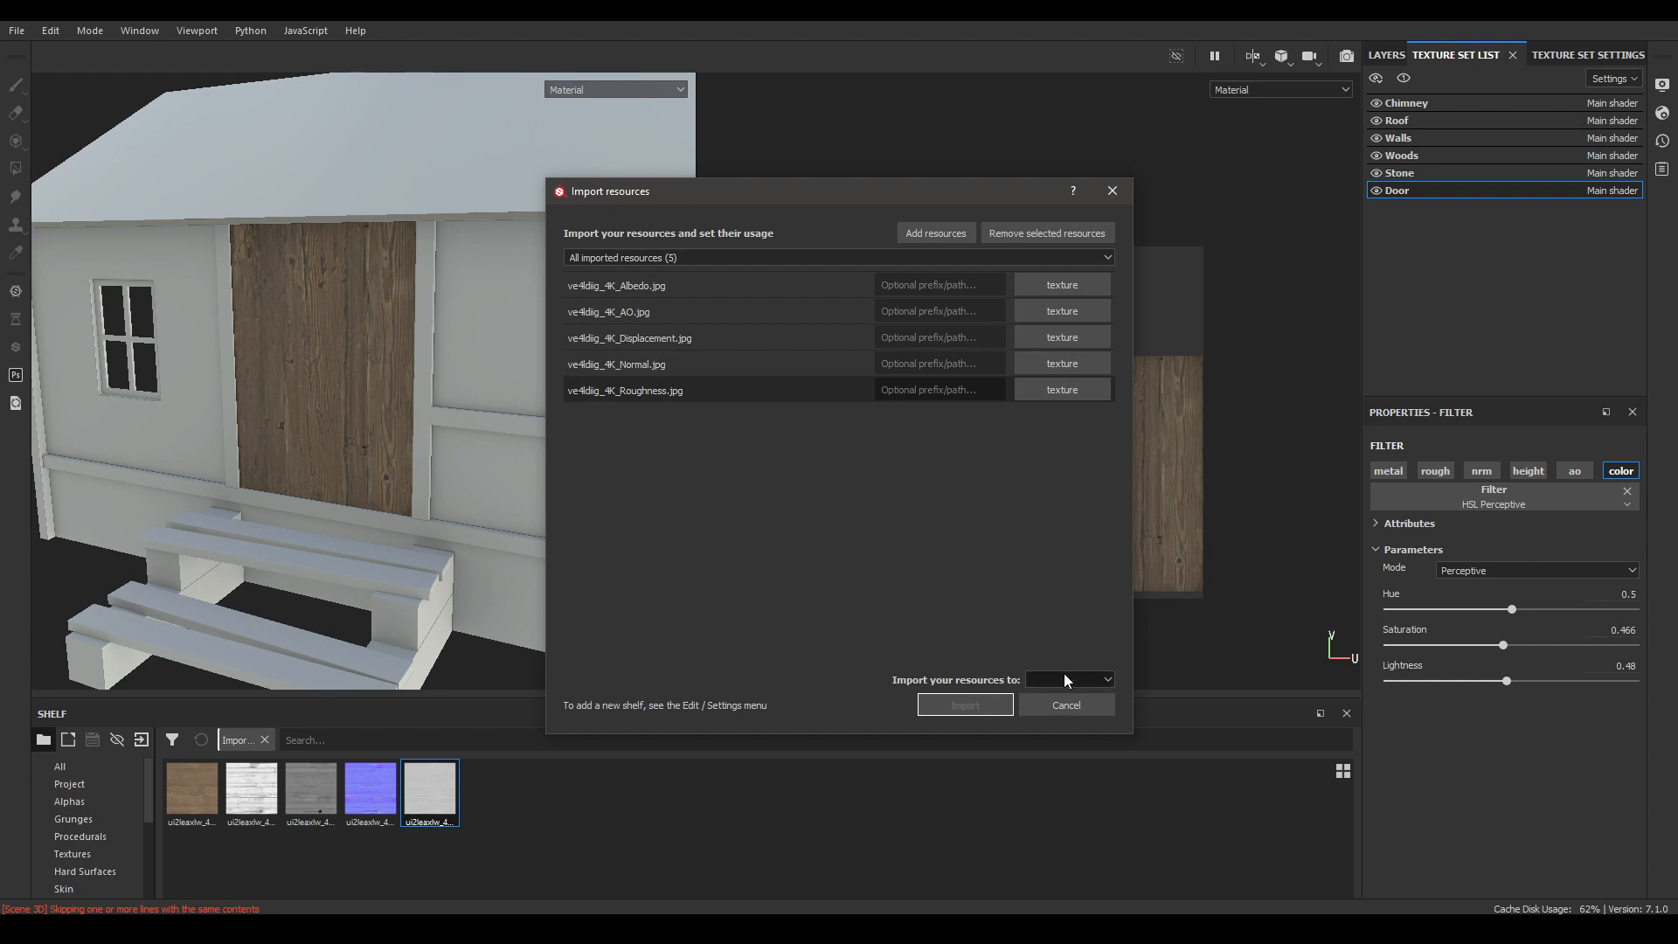
left_click(1069, 679)
left_click(1061, 700)
left_click(996, 706)
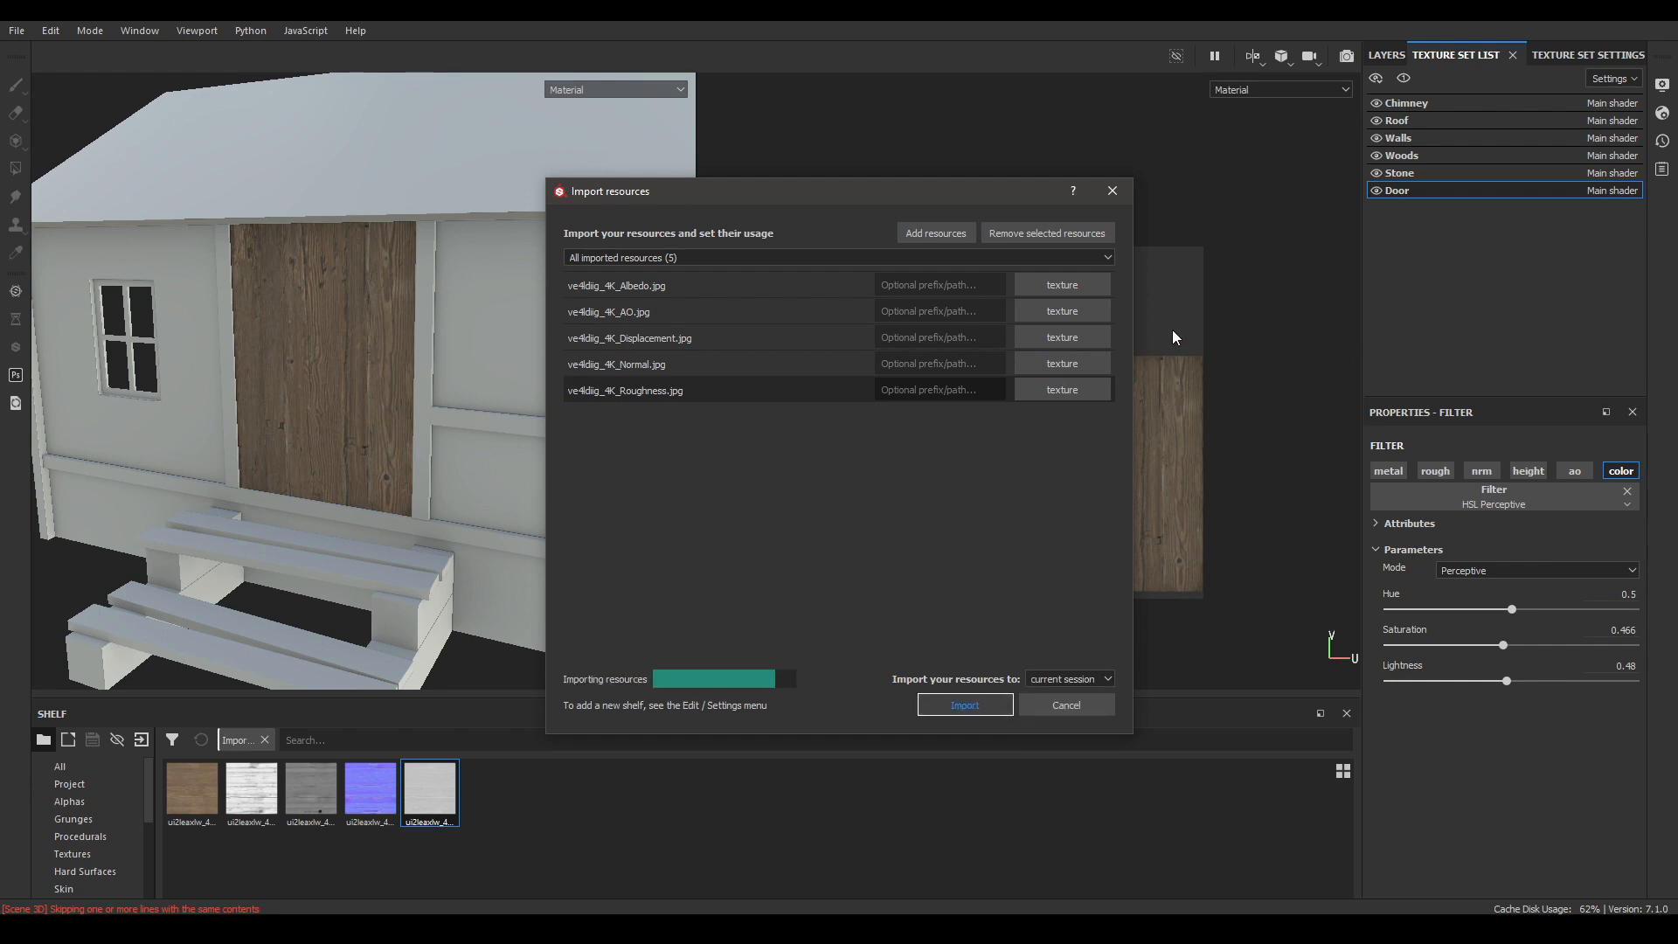
- In the Walls texture set, delete the default Layer 1 and add a new fill layer
left_click(1413, 139)
left_click(1386, 54)
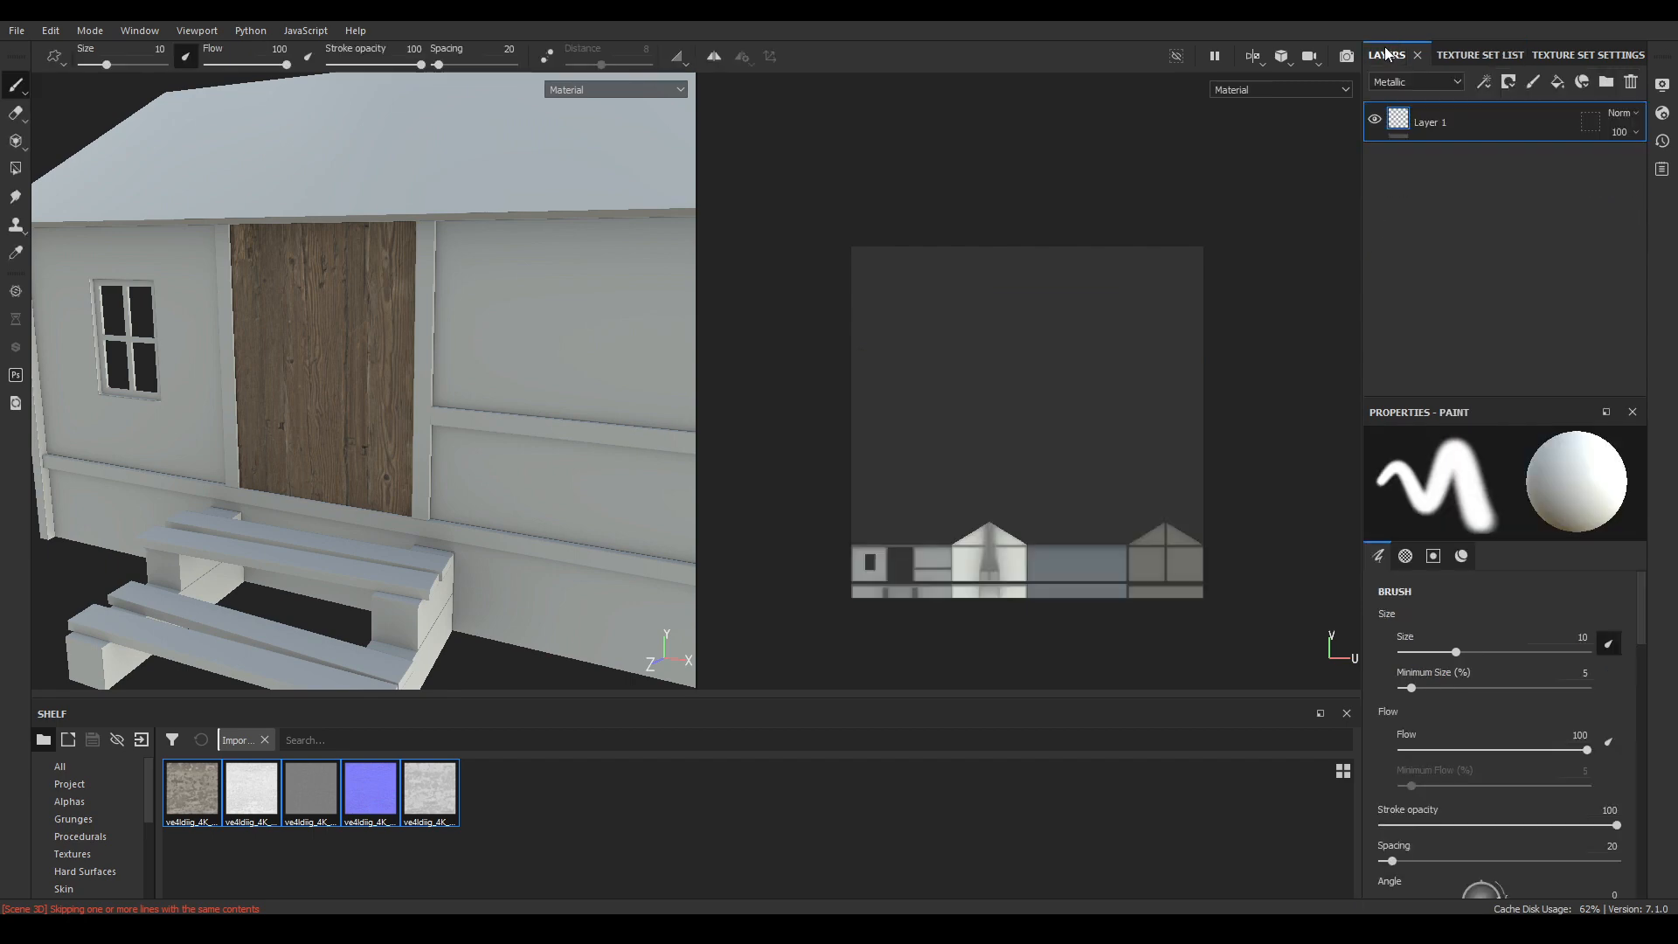
left_click_drag(385, 393, 417, 406, "alt")
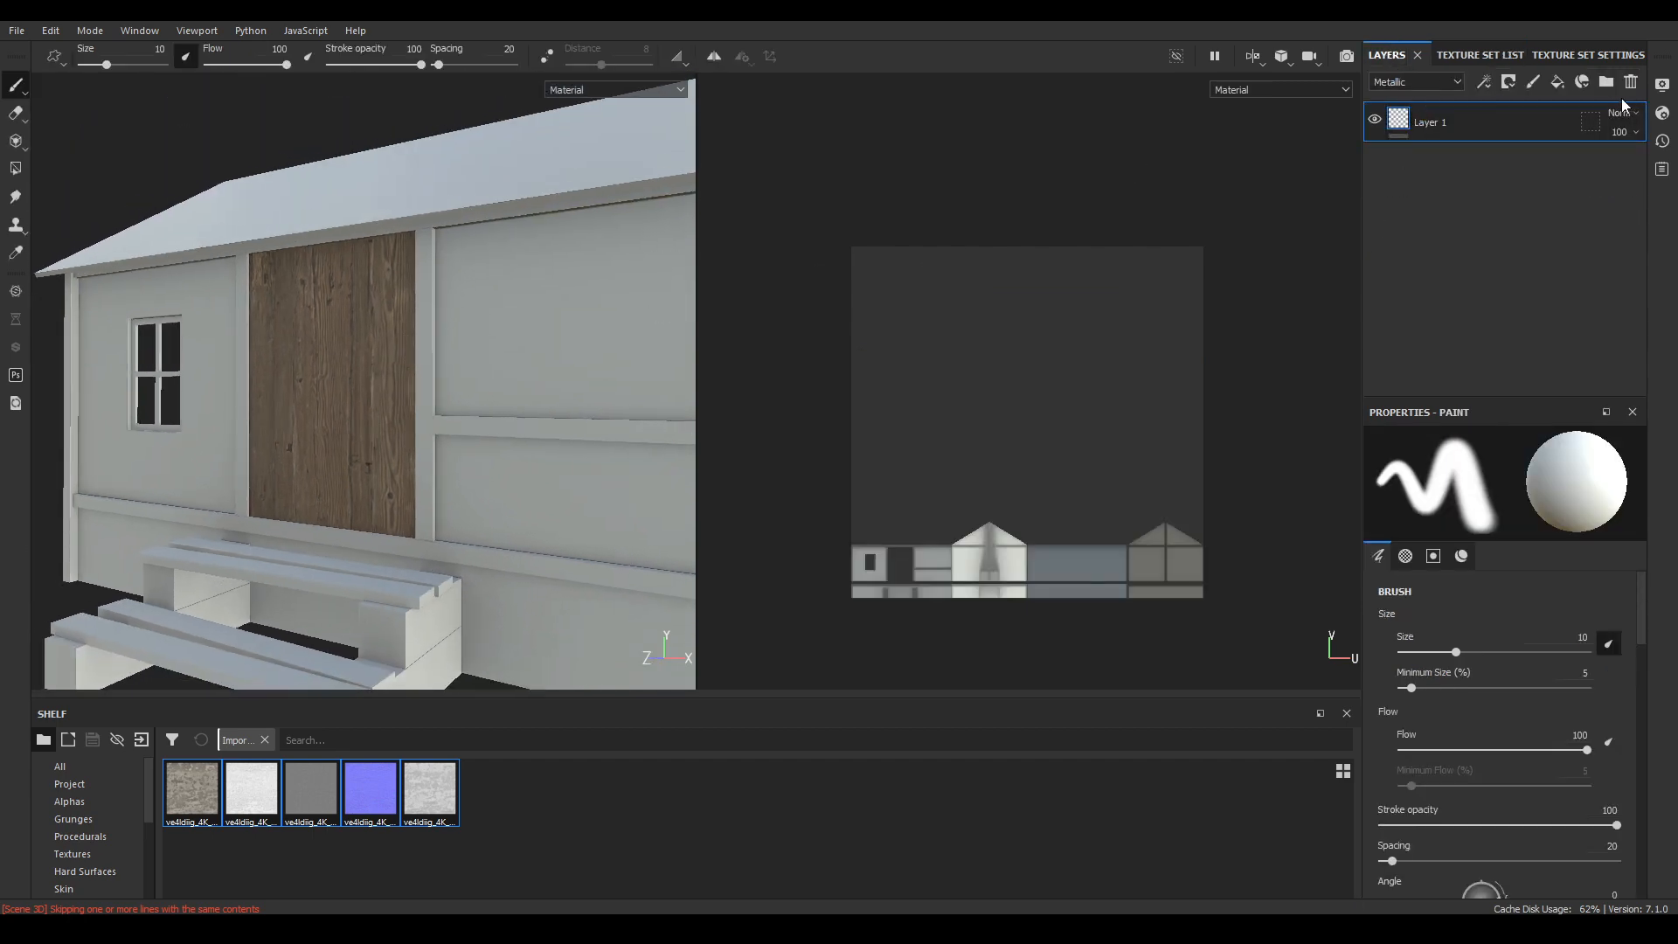
left_click(1630, 81)
left_click(1556, 83)
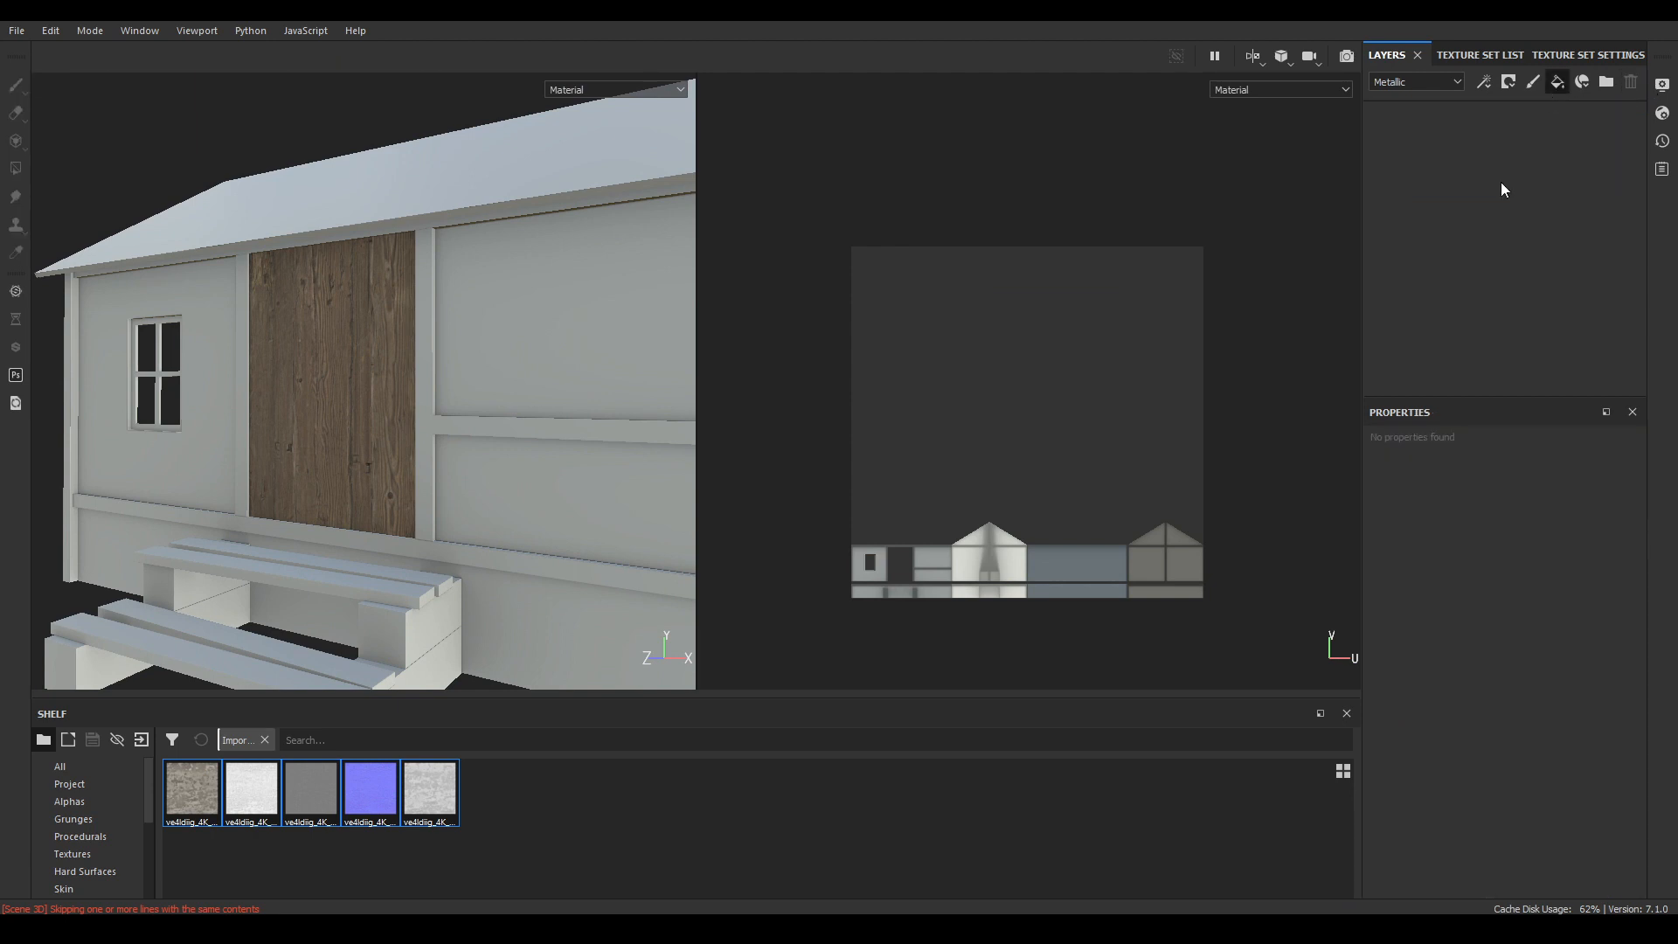
- Assign the plaster Albedo, AO, Displacement, Normal and Roughness maps to the fill's Base Color, Ambient occlusion, Height, Normal and Roughness channels
scroll(1501, 502, "down", 5)
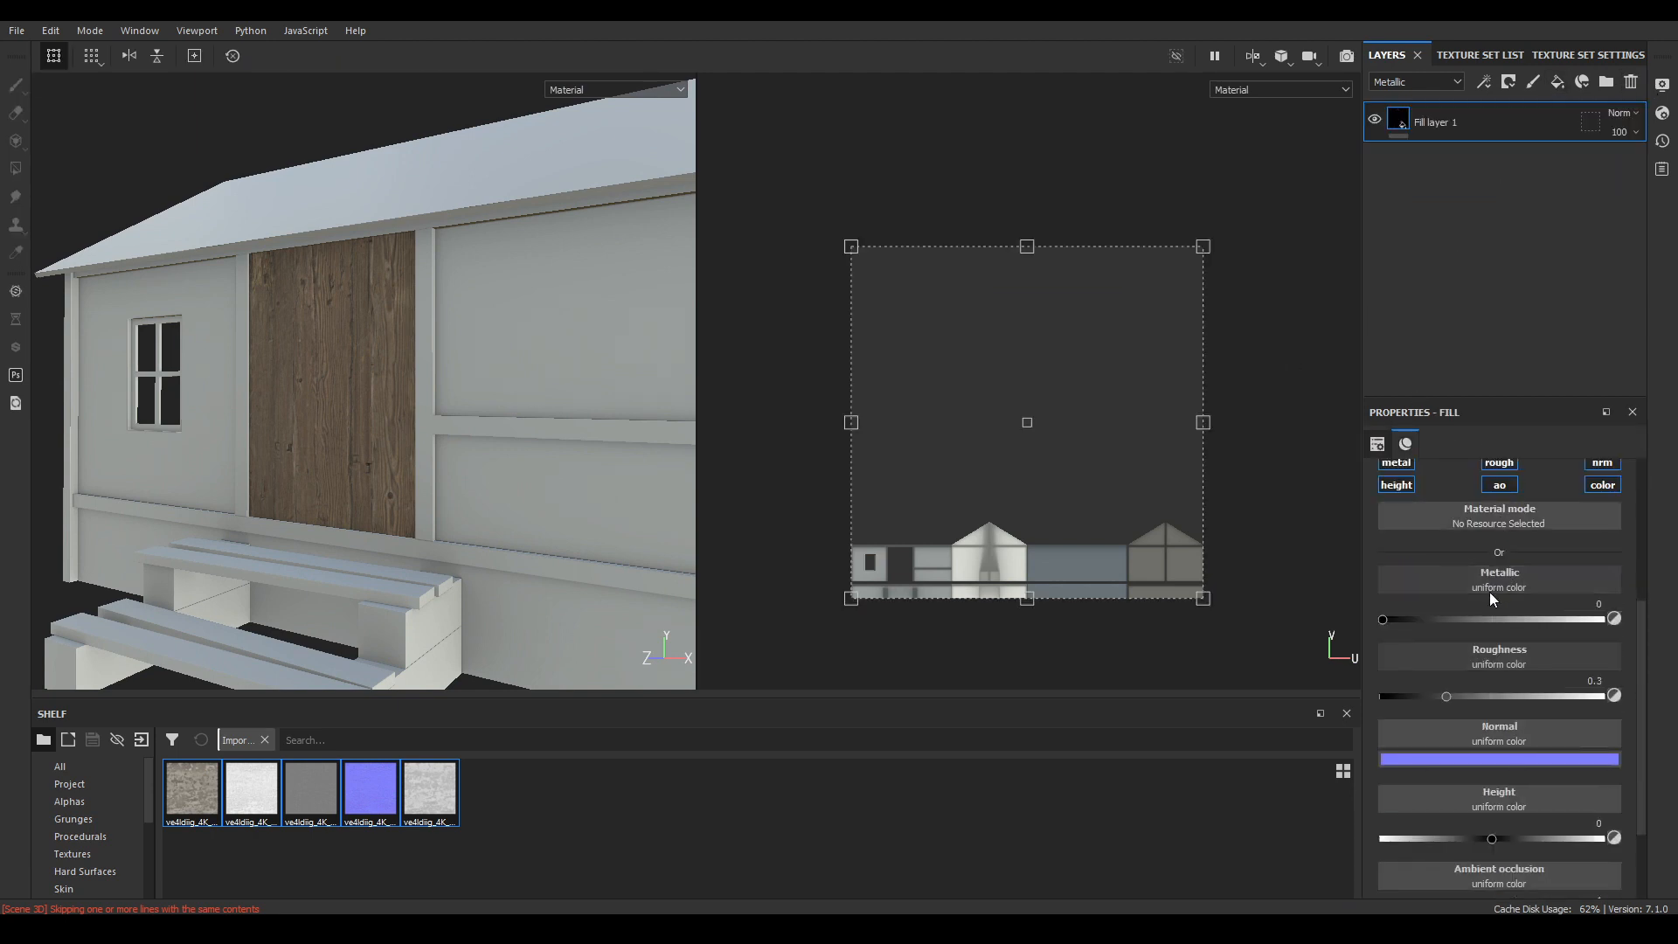
scroll(1477, 594, "down", 2)
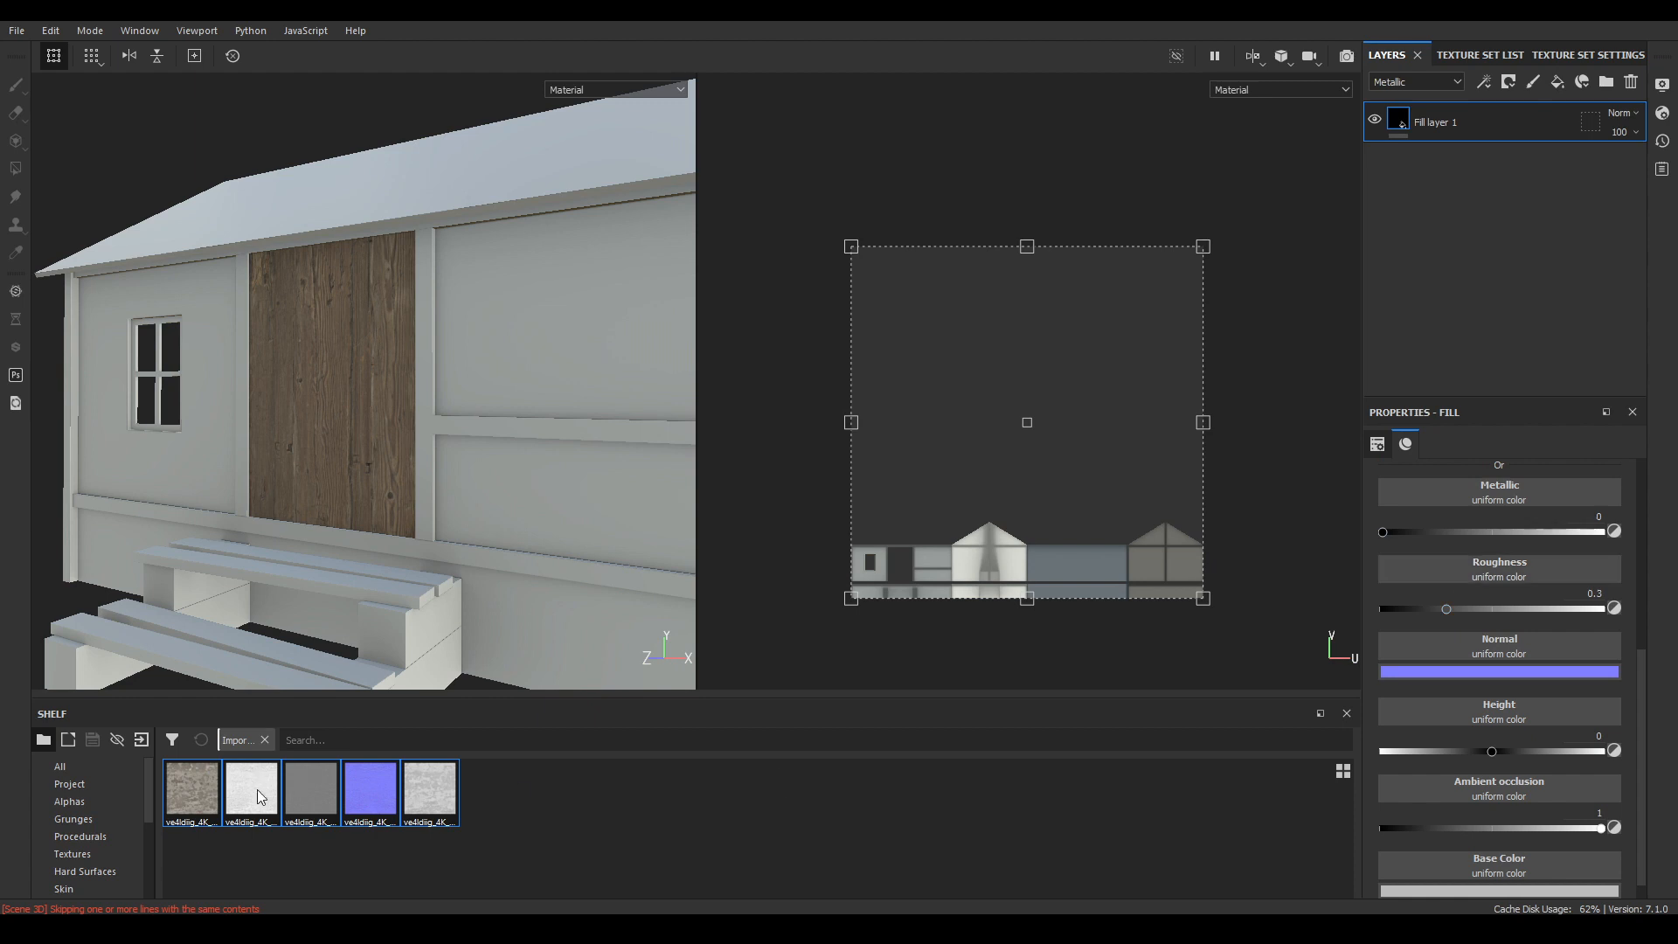
left_click(189, 816)
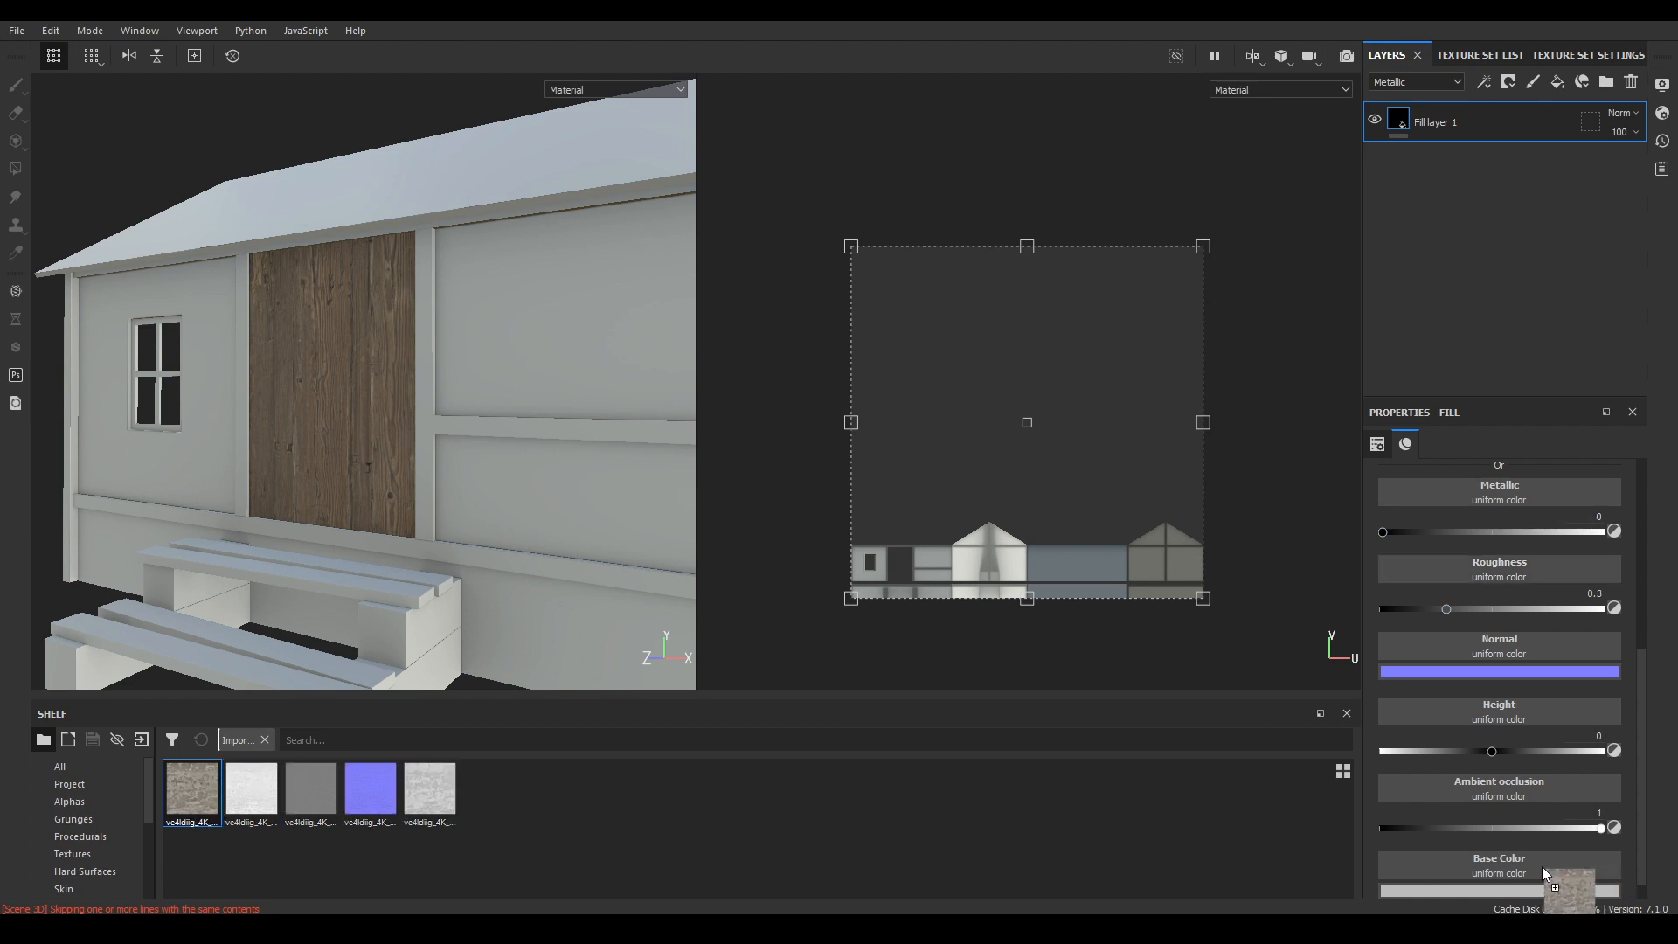
left_click_drag(1506, 856, 1519, 863)
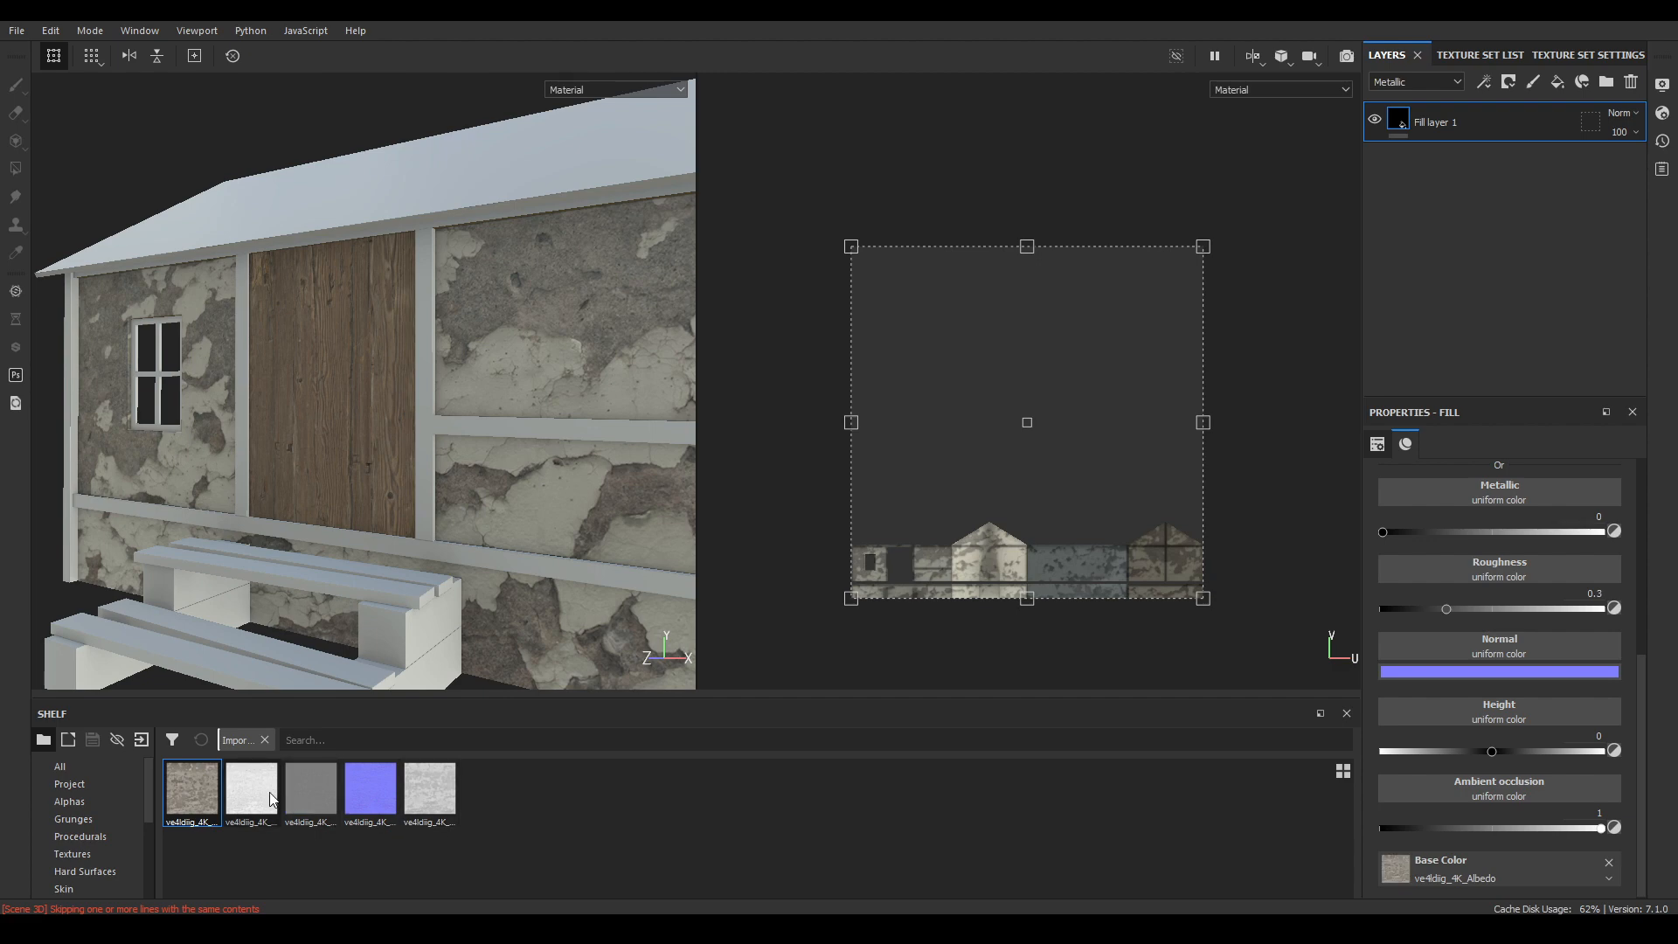
left_click_drag(271, 799, 1491, 781)
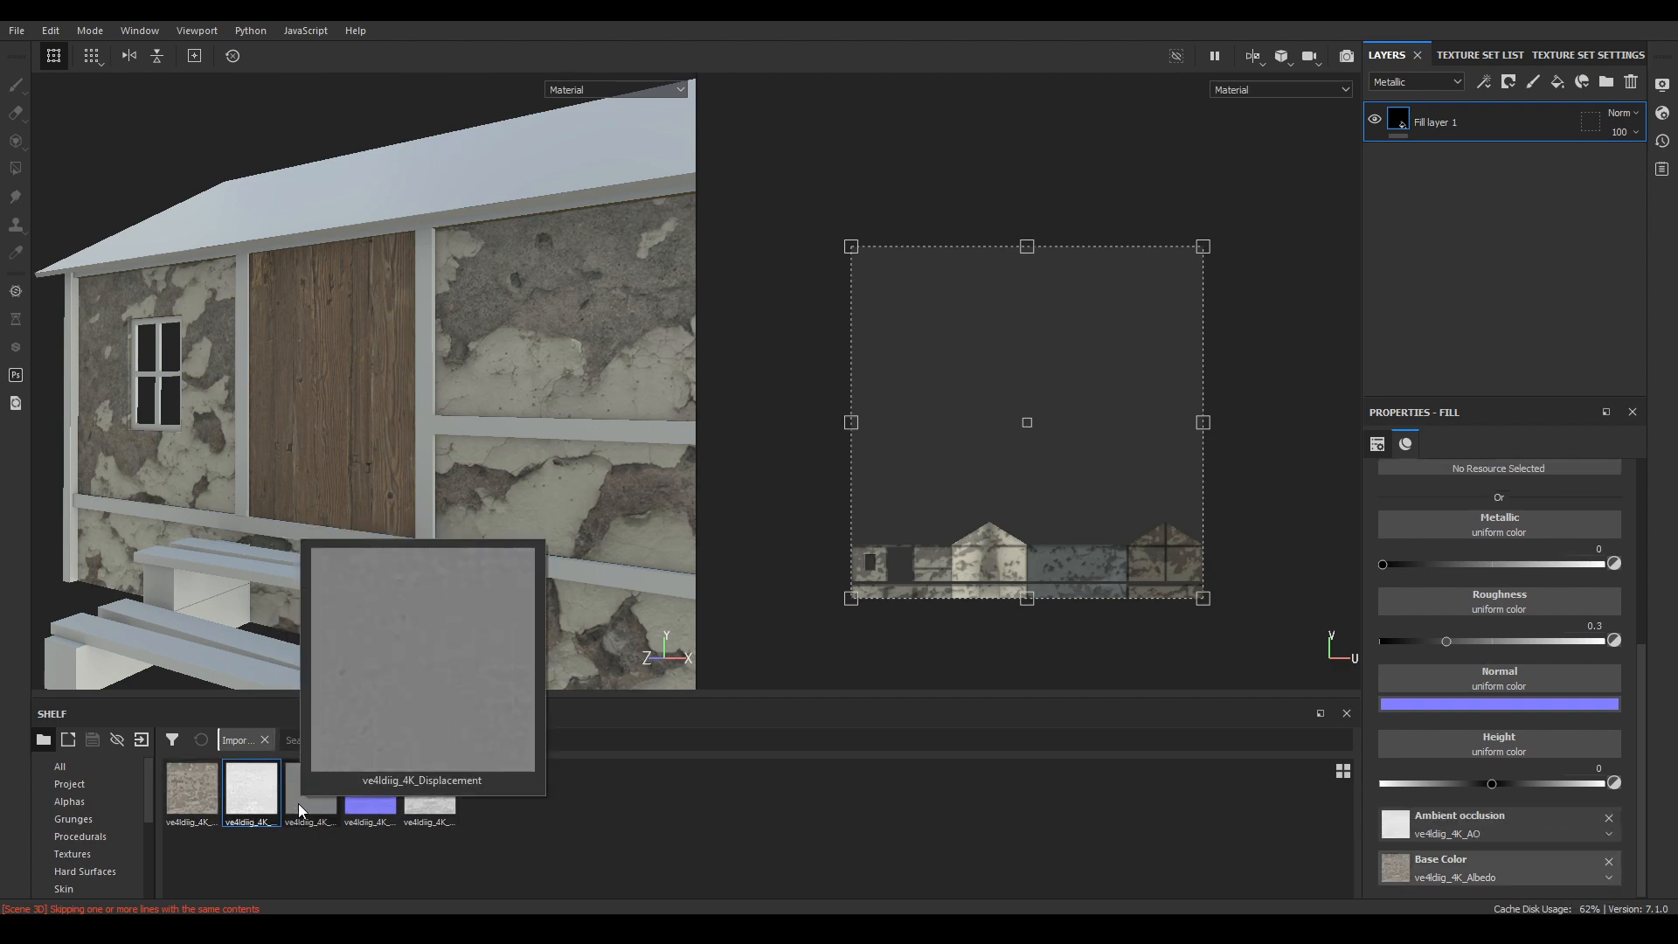
left_click_drag(297, 804, 1462, 746)
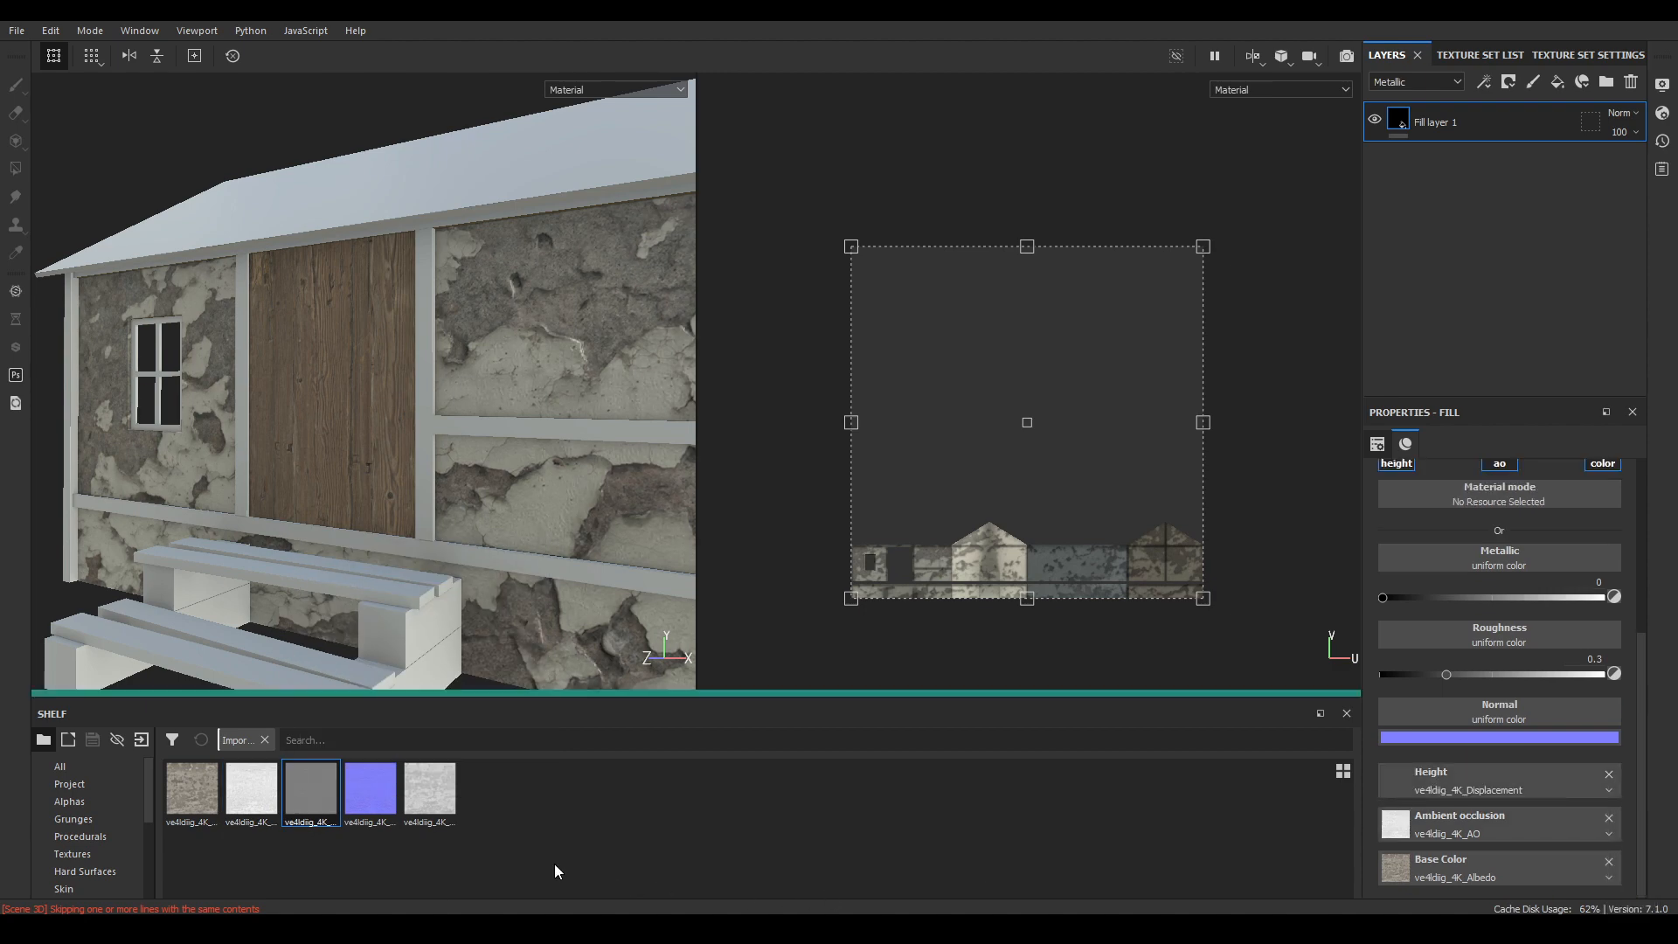
left_click_drag(358, 800, 1475, 712)
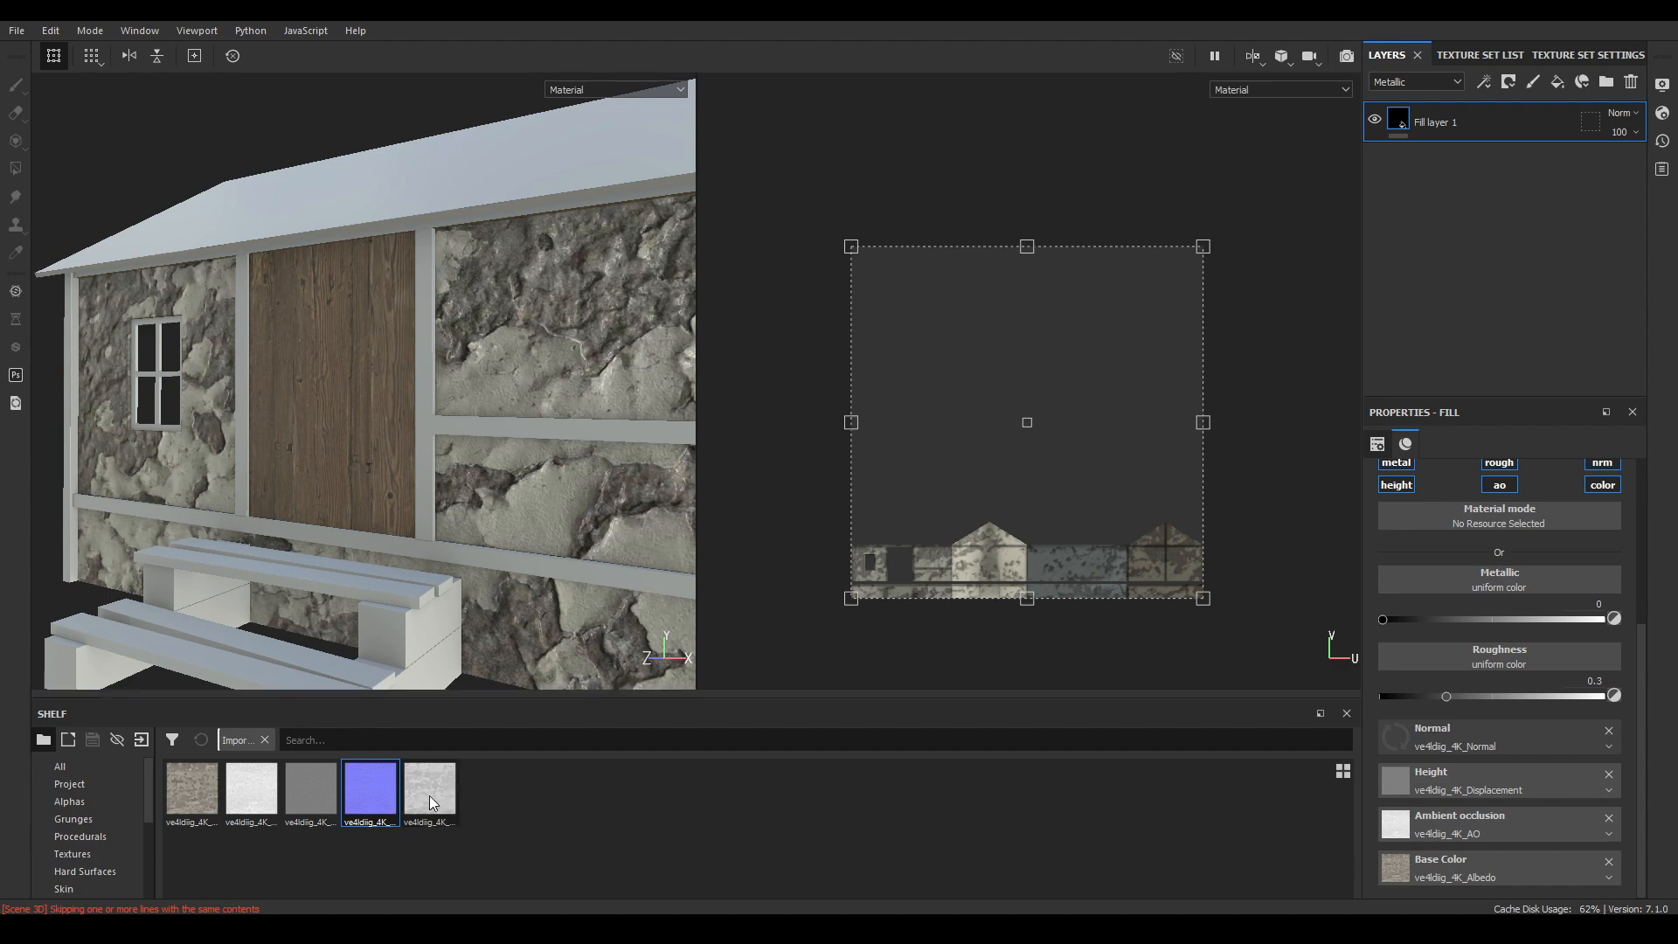
left_click_drag(428, 795, 1481, 647)
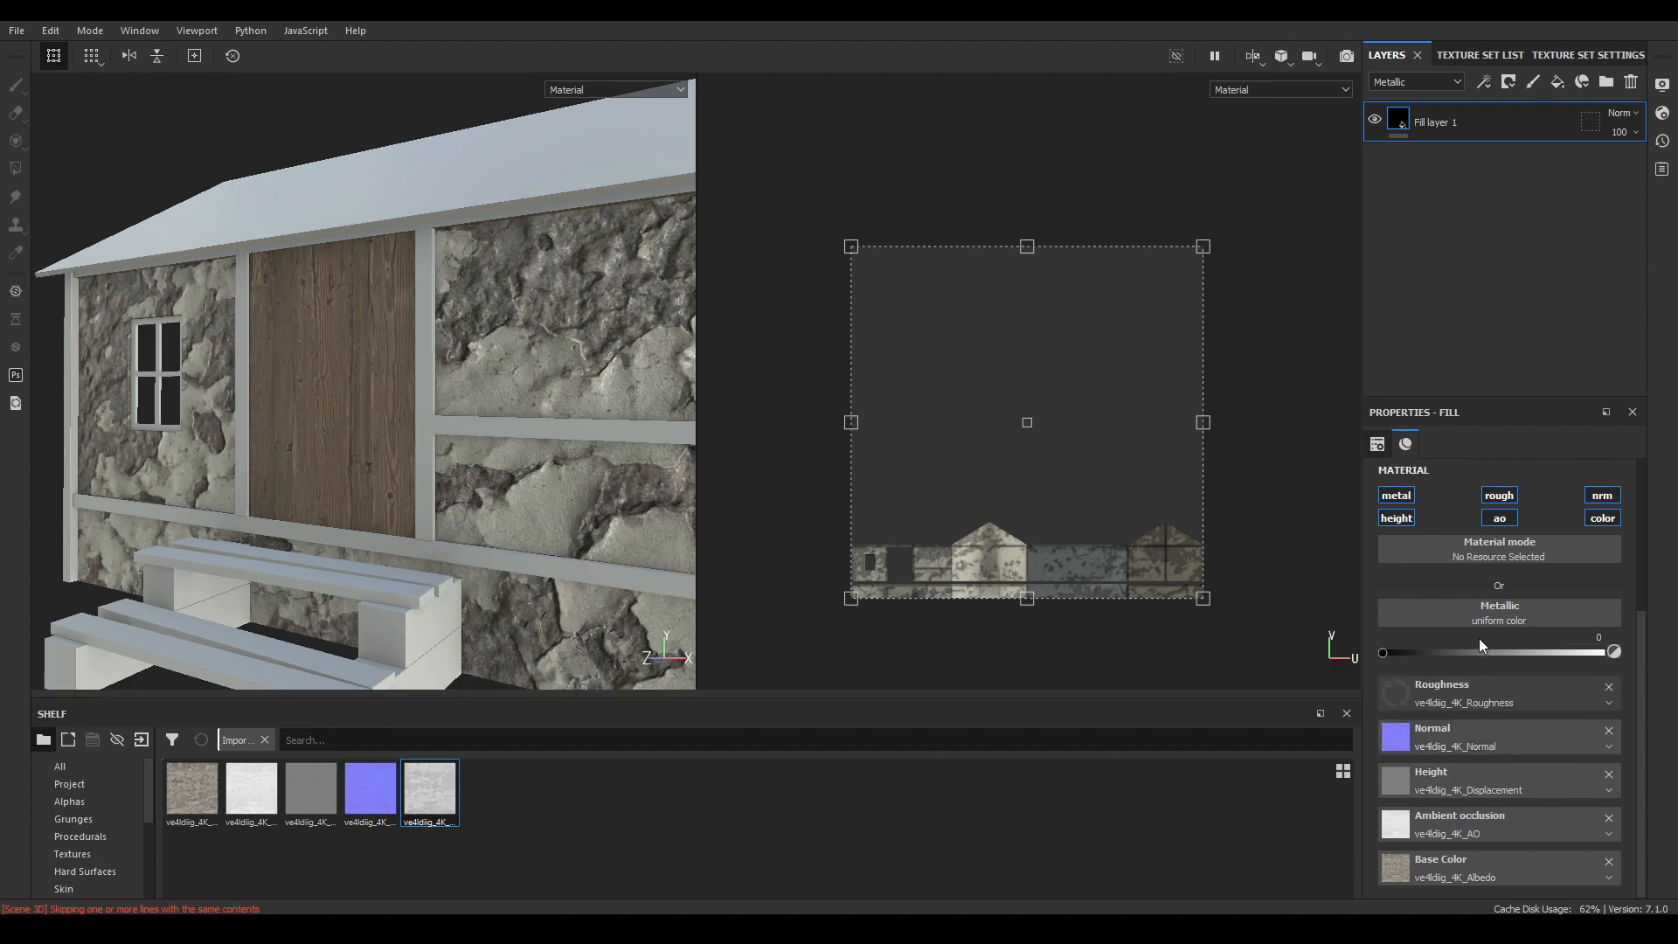
- Set the Walls texture set's size to 4096
left_click(1570, 55)
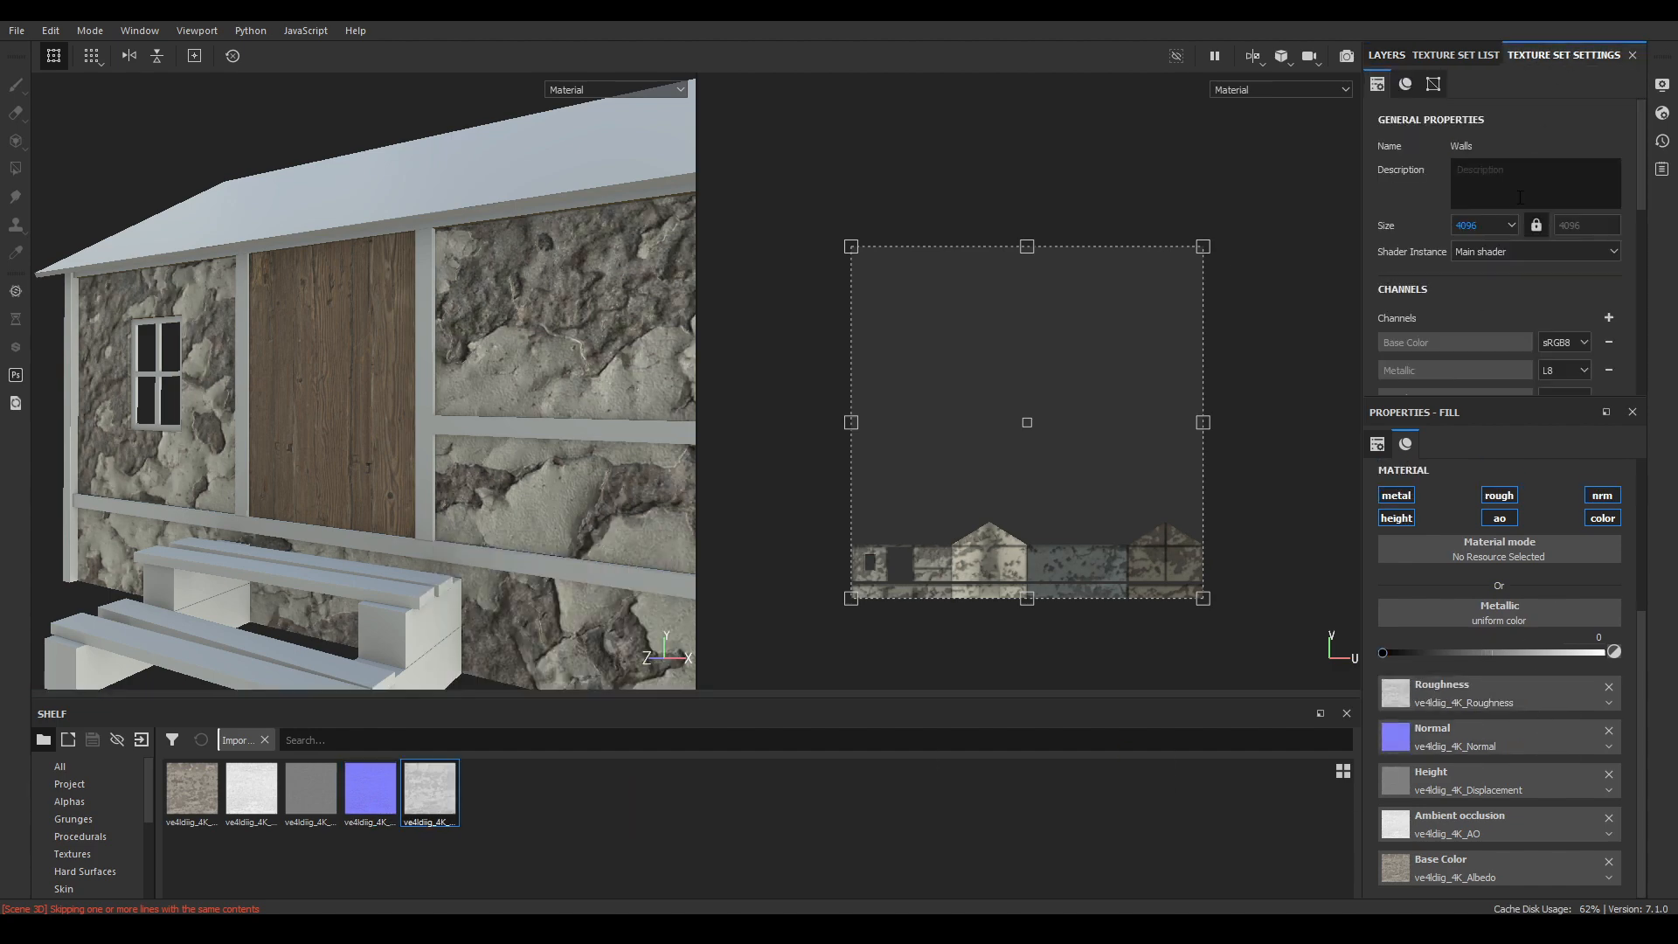
left_click(1486, 226)
left_click(1485, 287)
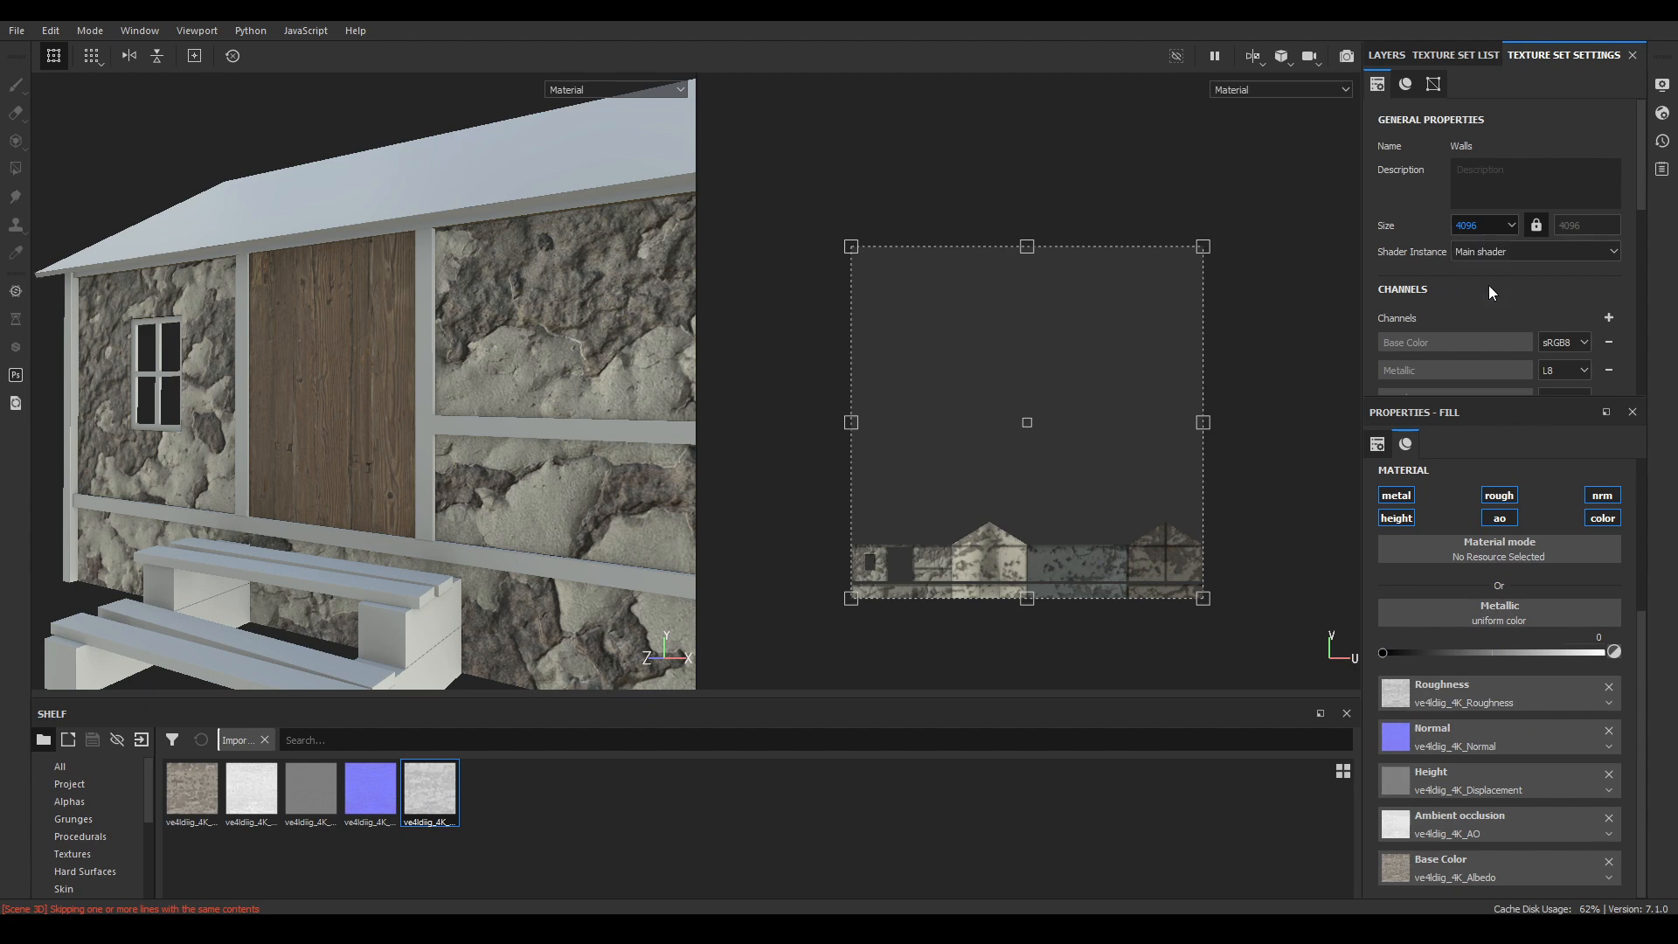
- Change the plaster fill's projection to Tri-planar projection and set its UV scale to 5
left_click(1389, 56)
left_click_drag(670, 429, 694, 472, "alt")
scroll(1452, 608, "up", 4)
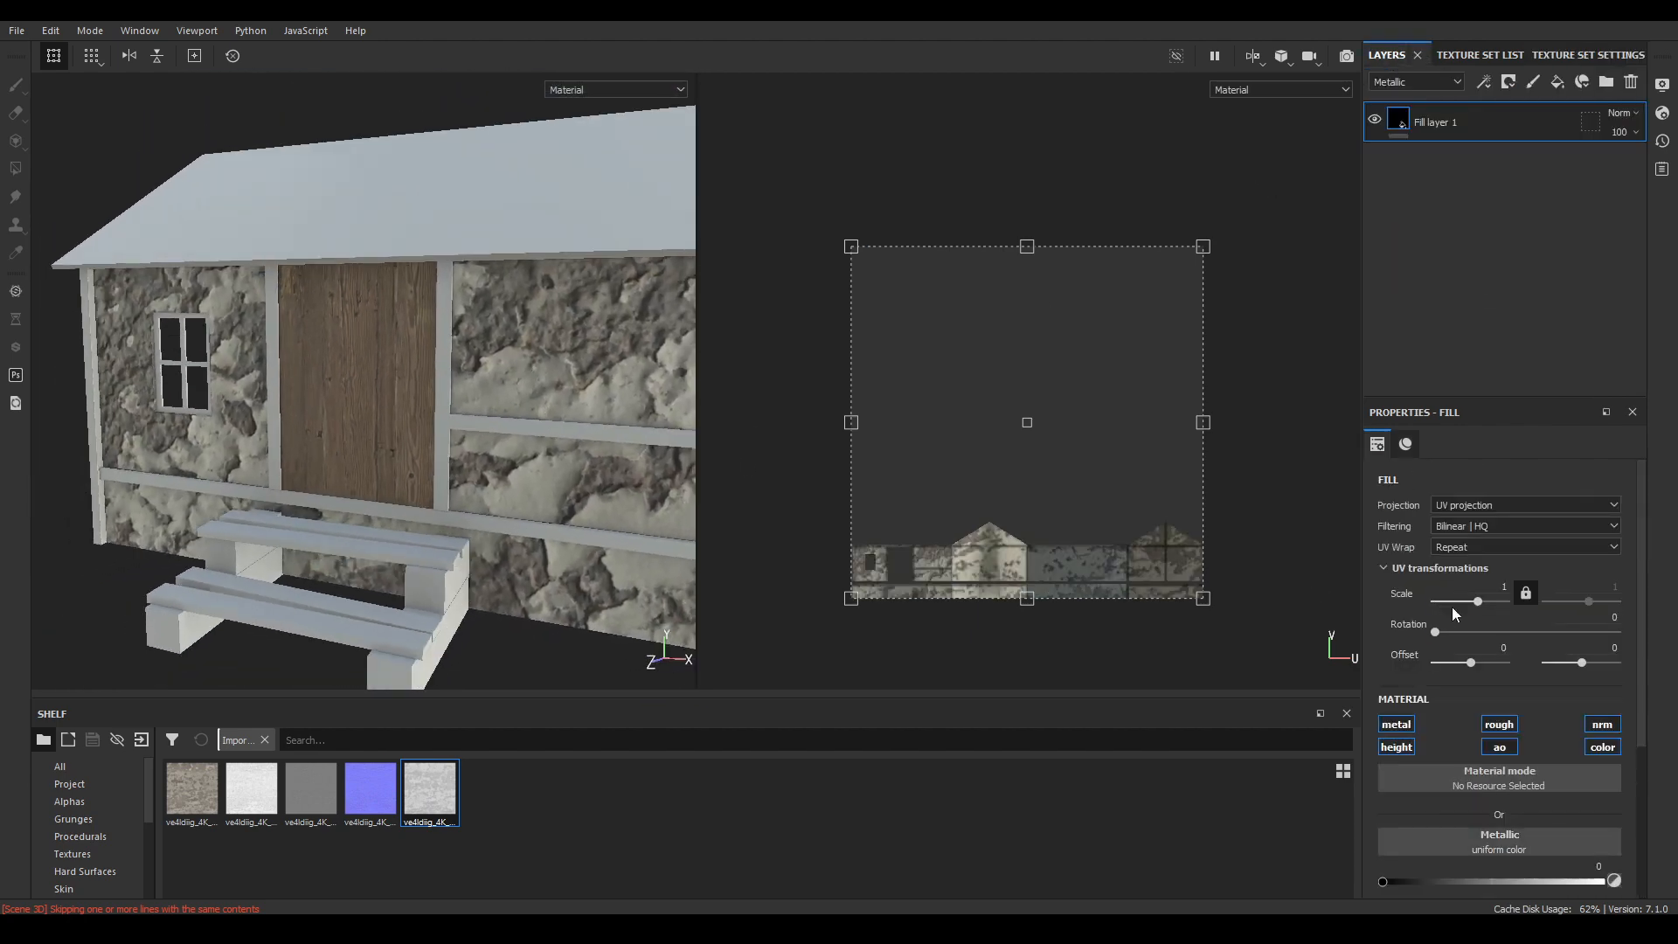
left_click(1484, 501)
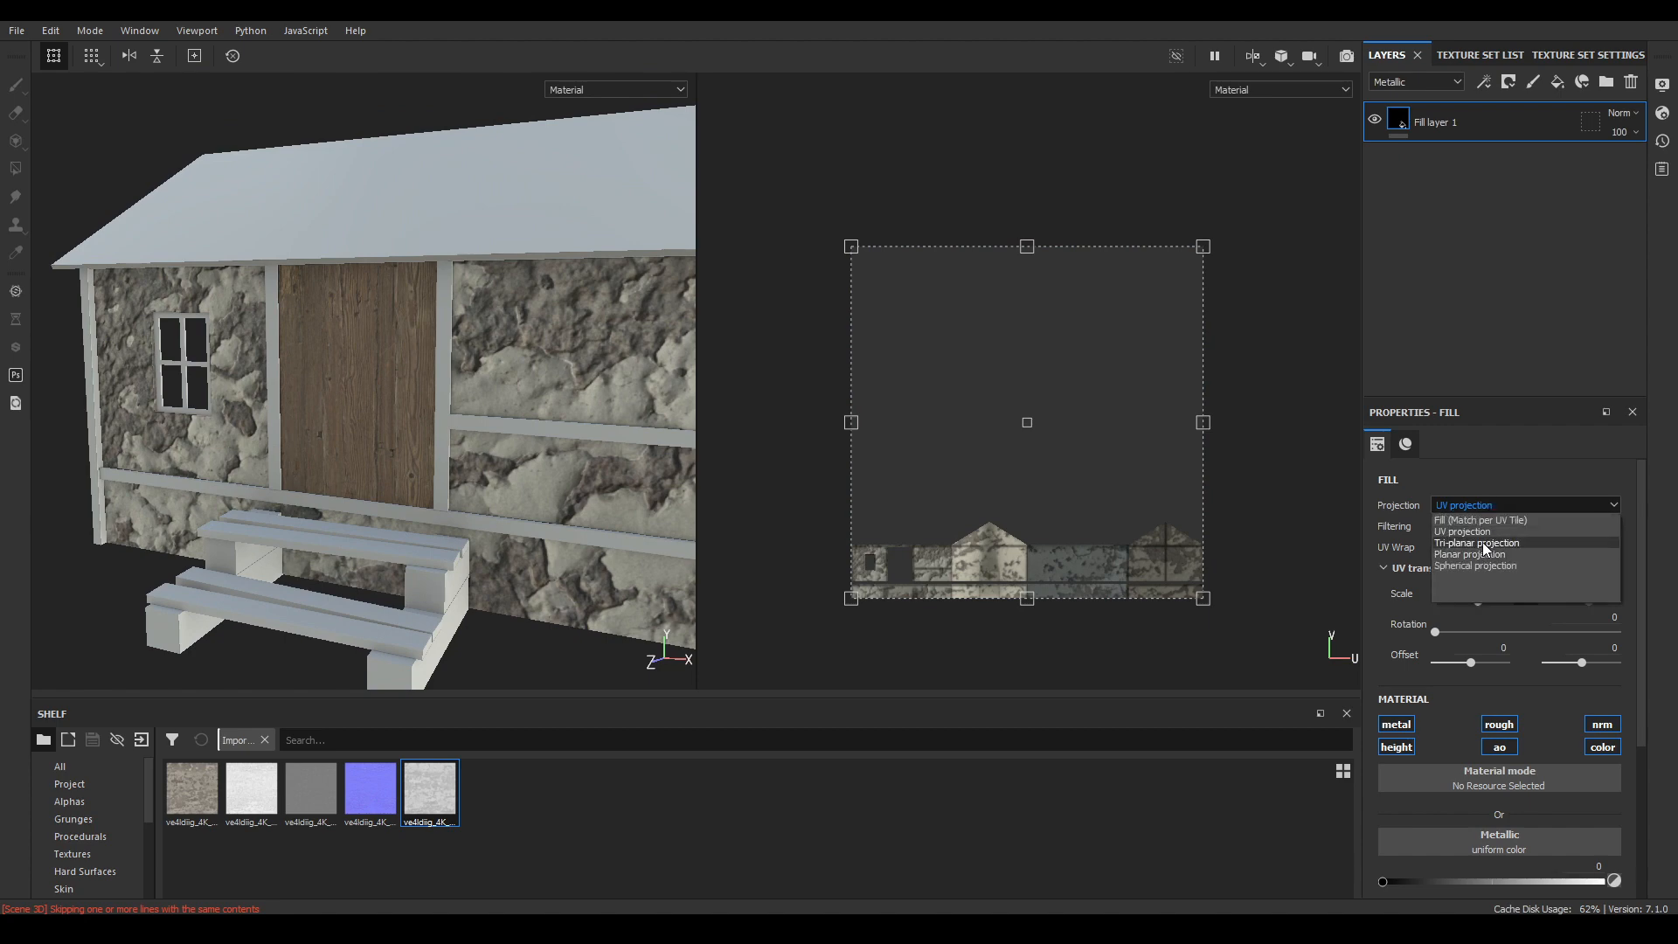
left_click(1481, 543)
left_click_drag(505, 526, 594, 608, "alt")
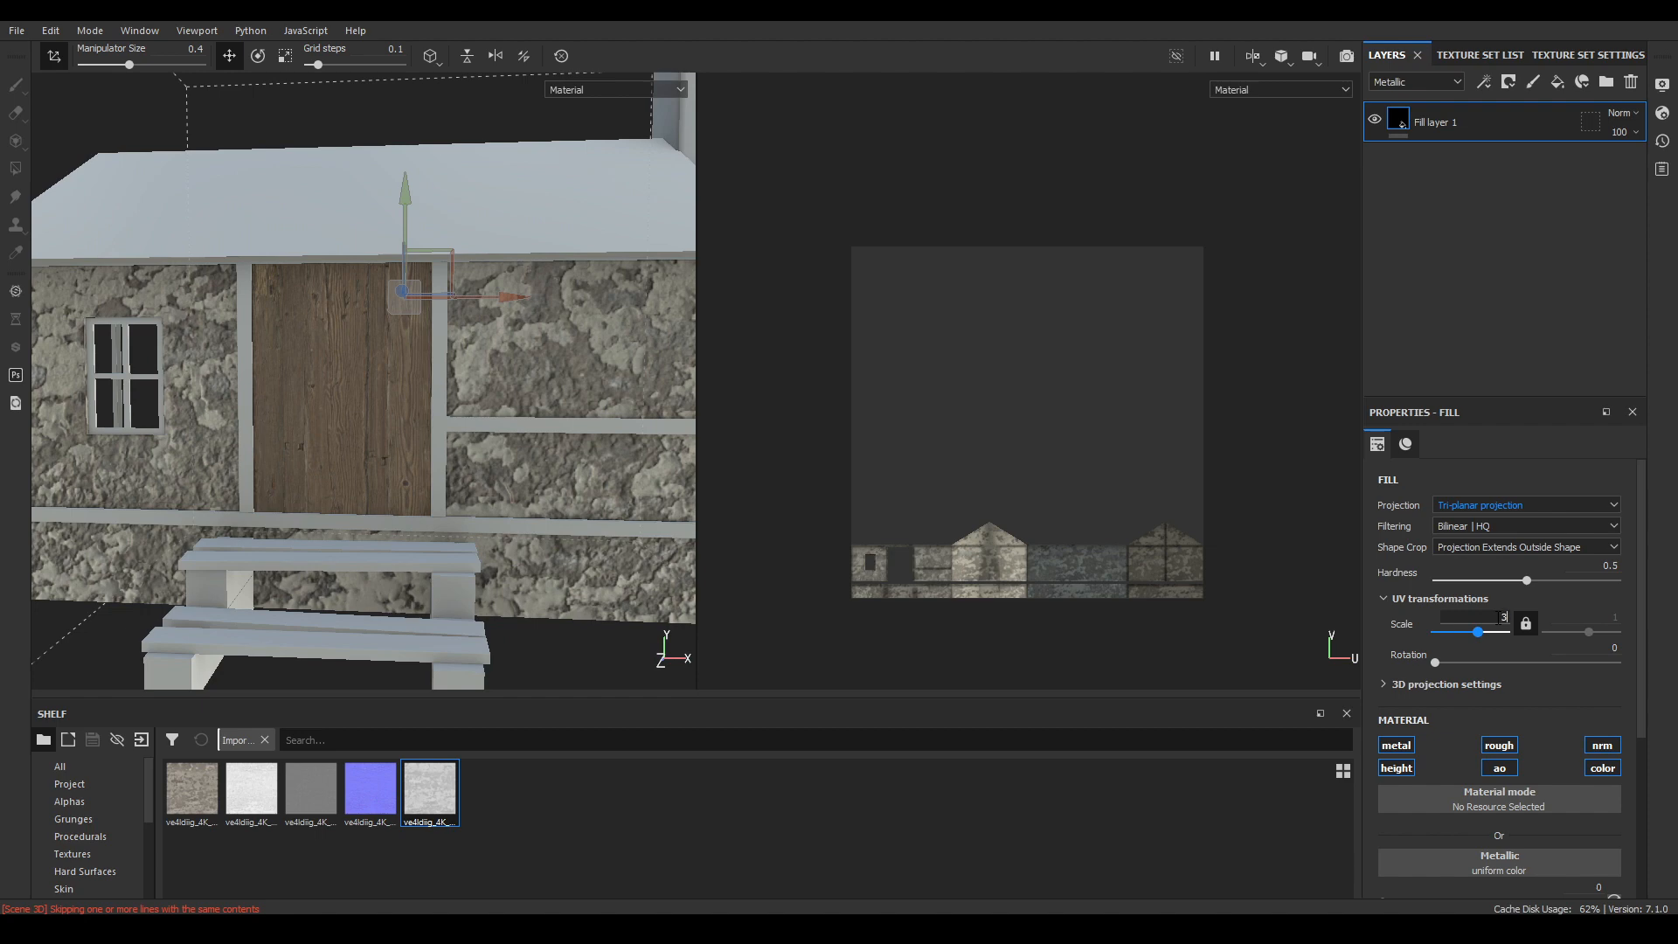
key("Return")
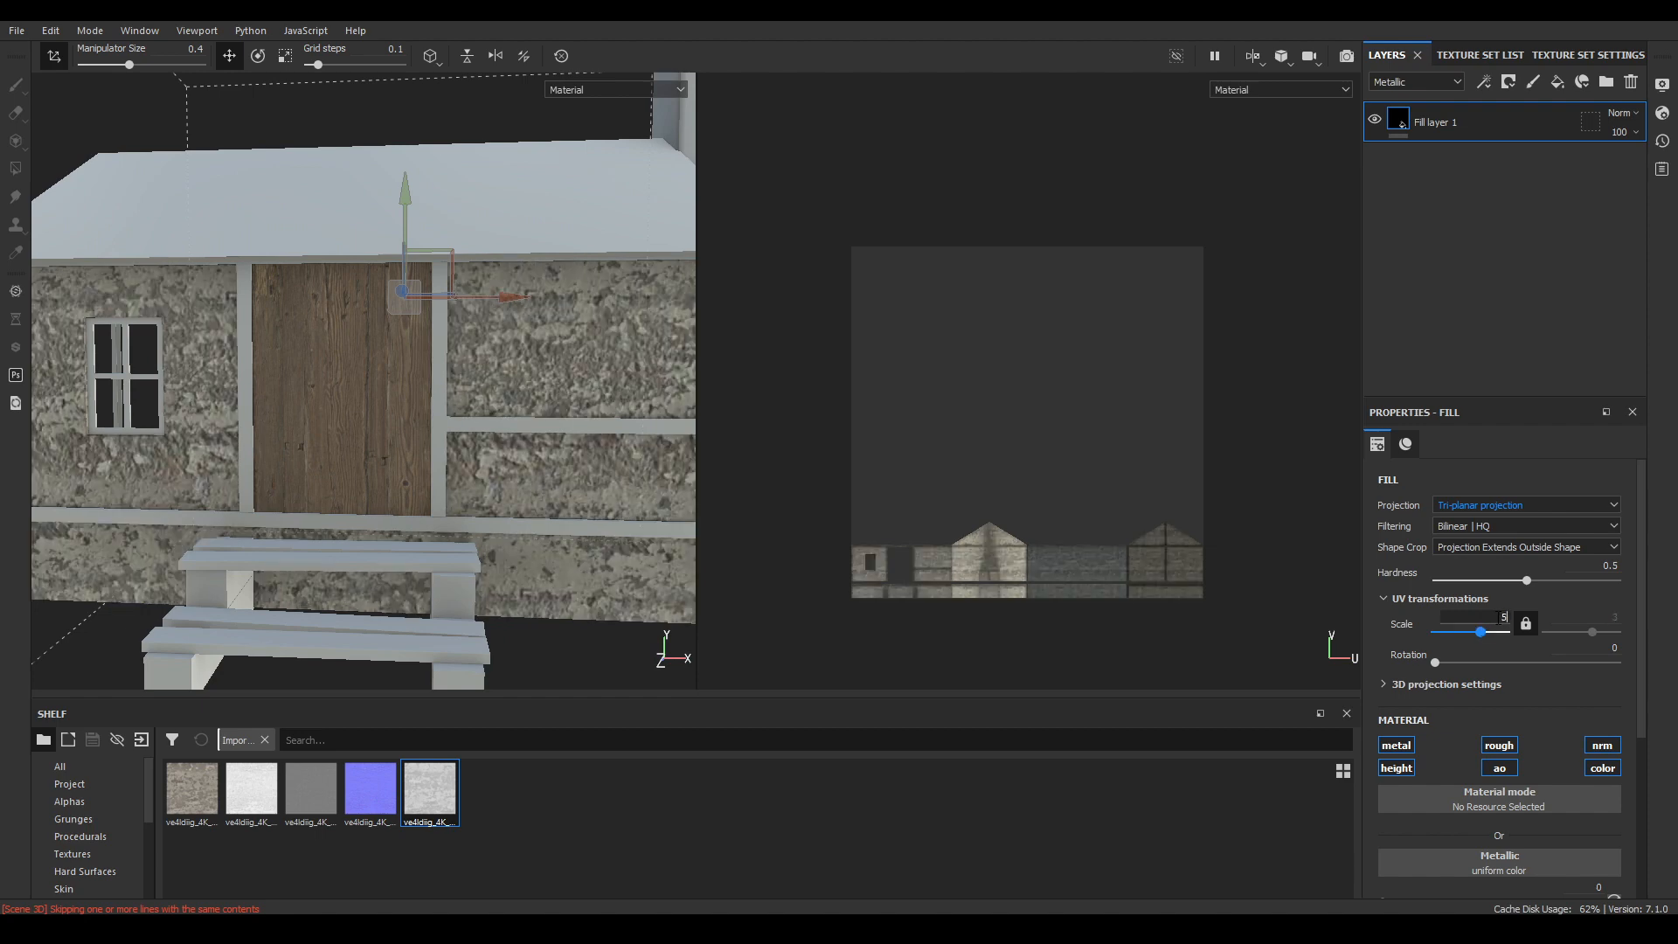
key("Return")
- Examine the plaster's scale and tiling on the front and side walls of the house
left_click_drag(446, 584, 479, 439, "alt")
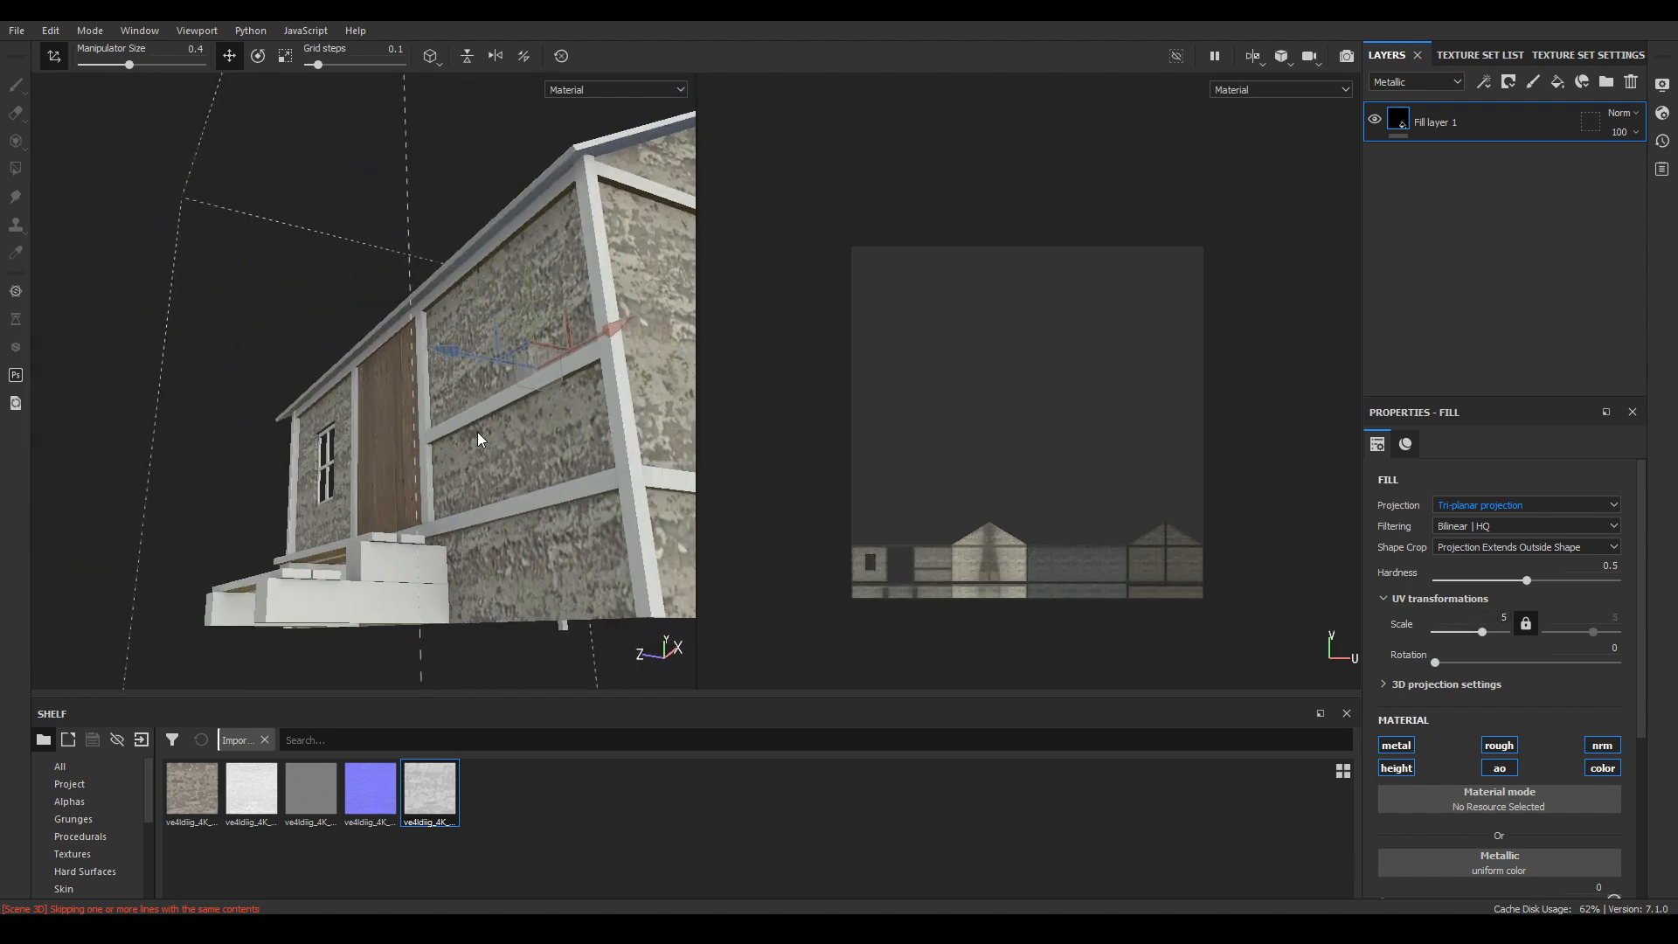
middle_click_drag(478, 439, 323, 437, "alt")
left_click_drag(323, 437, 427, 442, "alt")
right_click_drag(427, 442, 446, 541, "alt")
left_click_drag(446, 542, 436, 634, "alt")
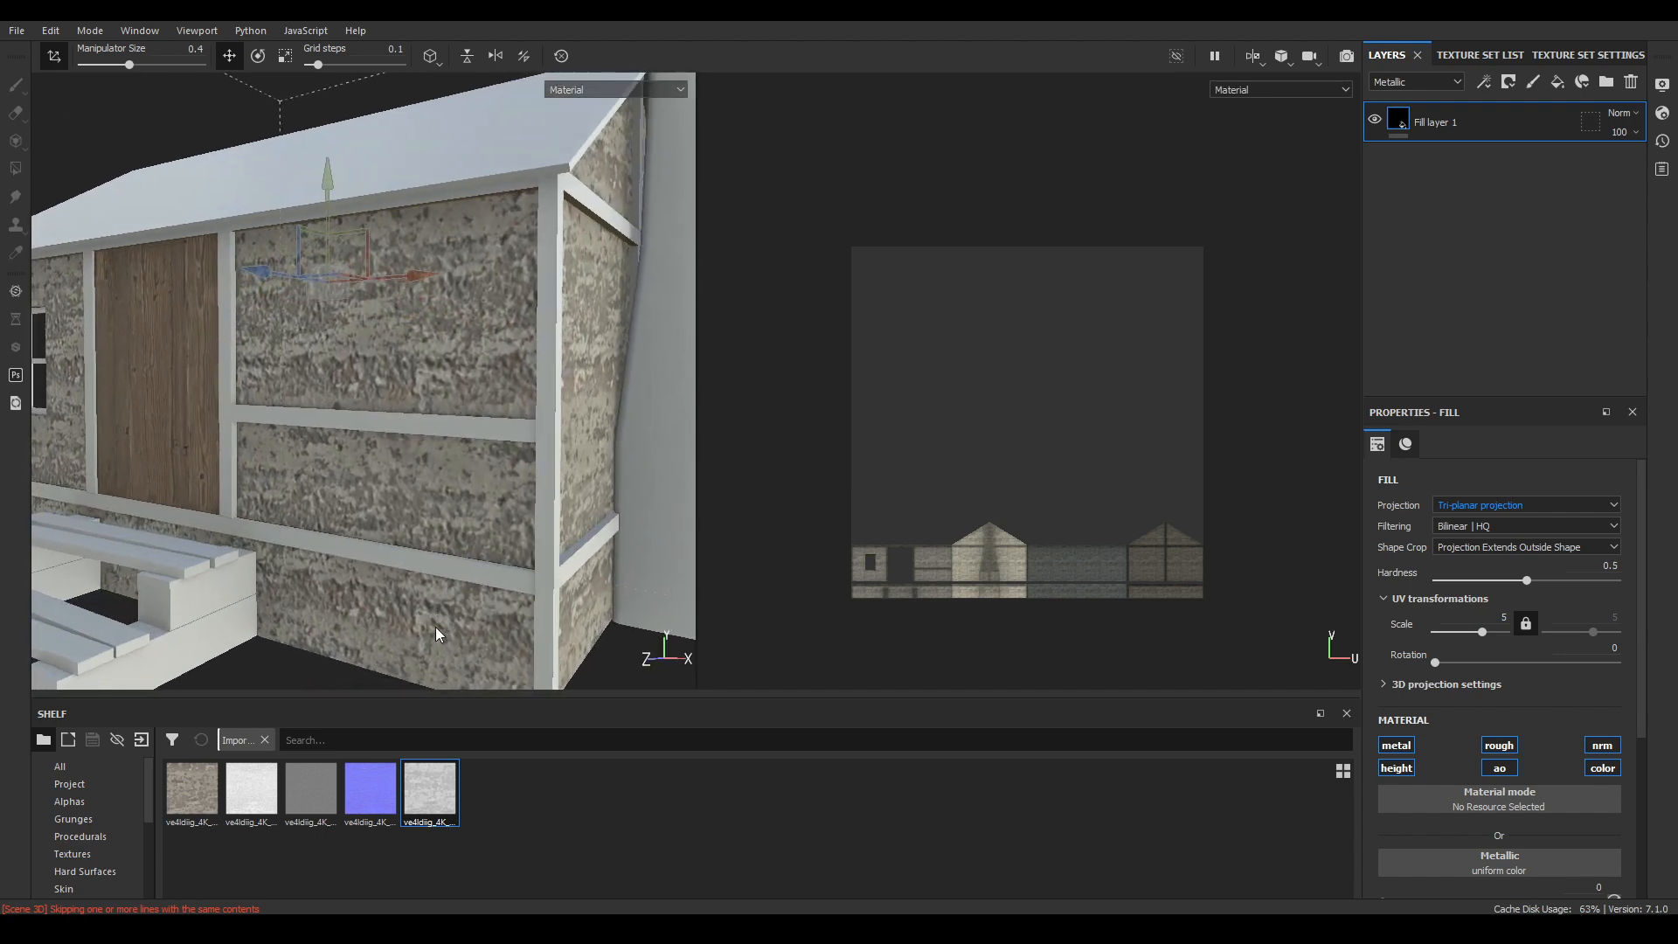
right_click_drag(435, 634, 394, 446, "alt")
left_click_drag(395, 445, 393, 463, "alt")
right_click_drag(393, 464, 455, 489, "alt")
middle_click_drag(454, 490, 472, 413, "alt")
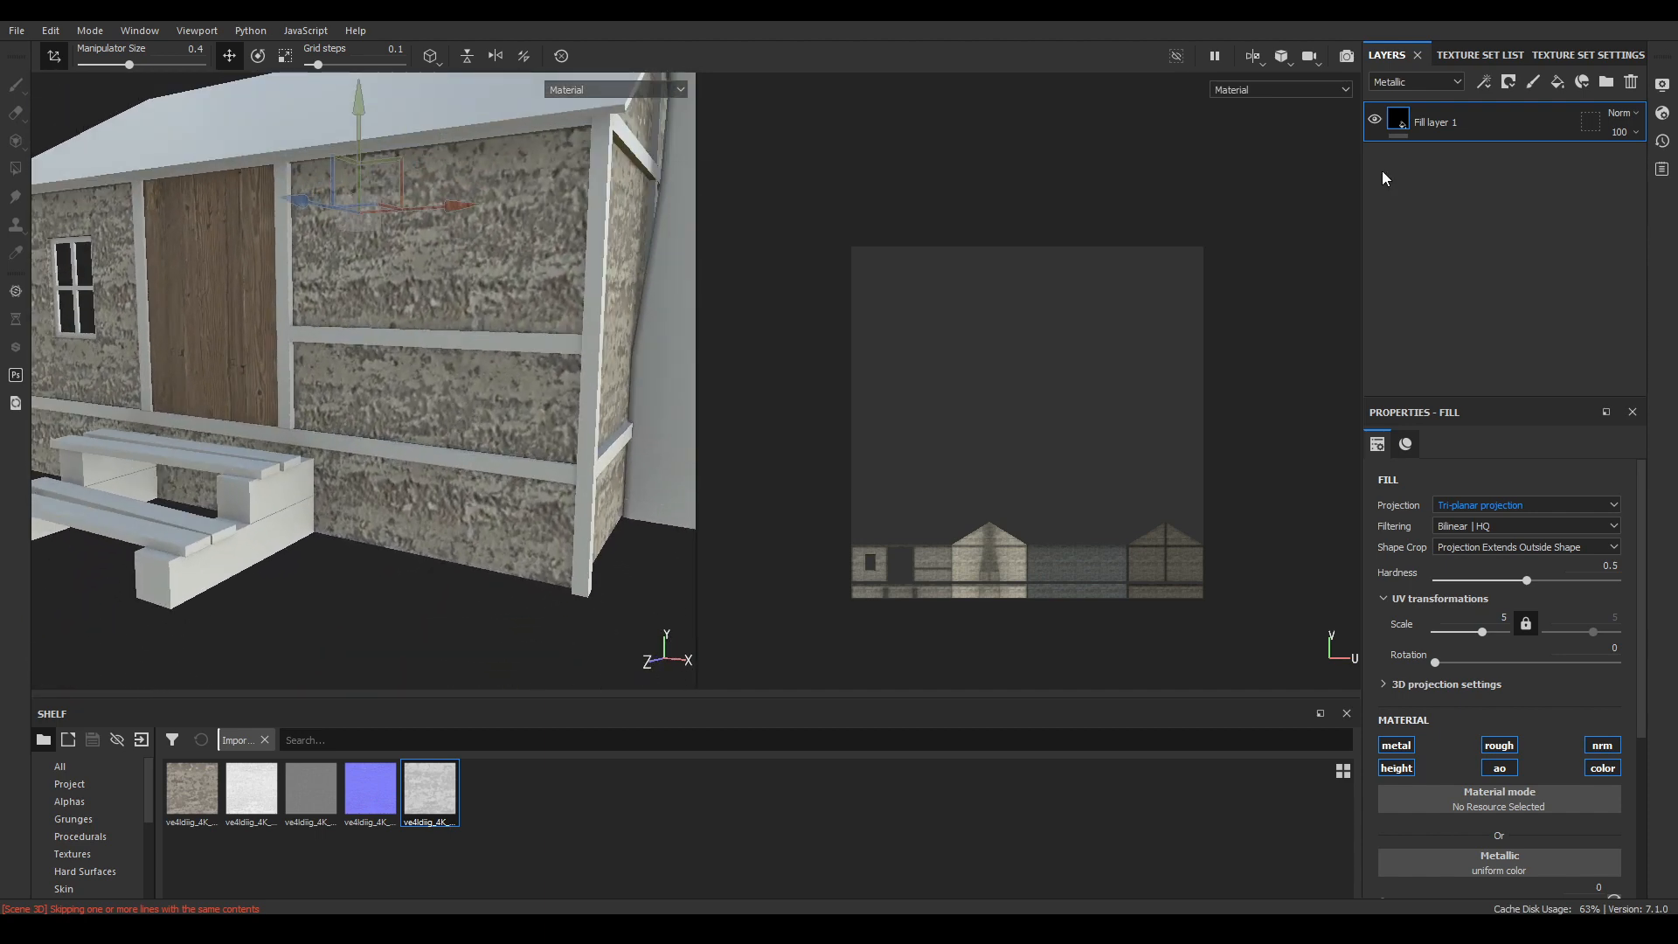
- Rename the plaster fill layer Wall and add a black mask to it
double_click(1451, 125)
type("Wall")
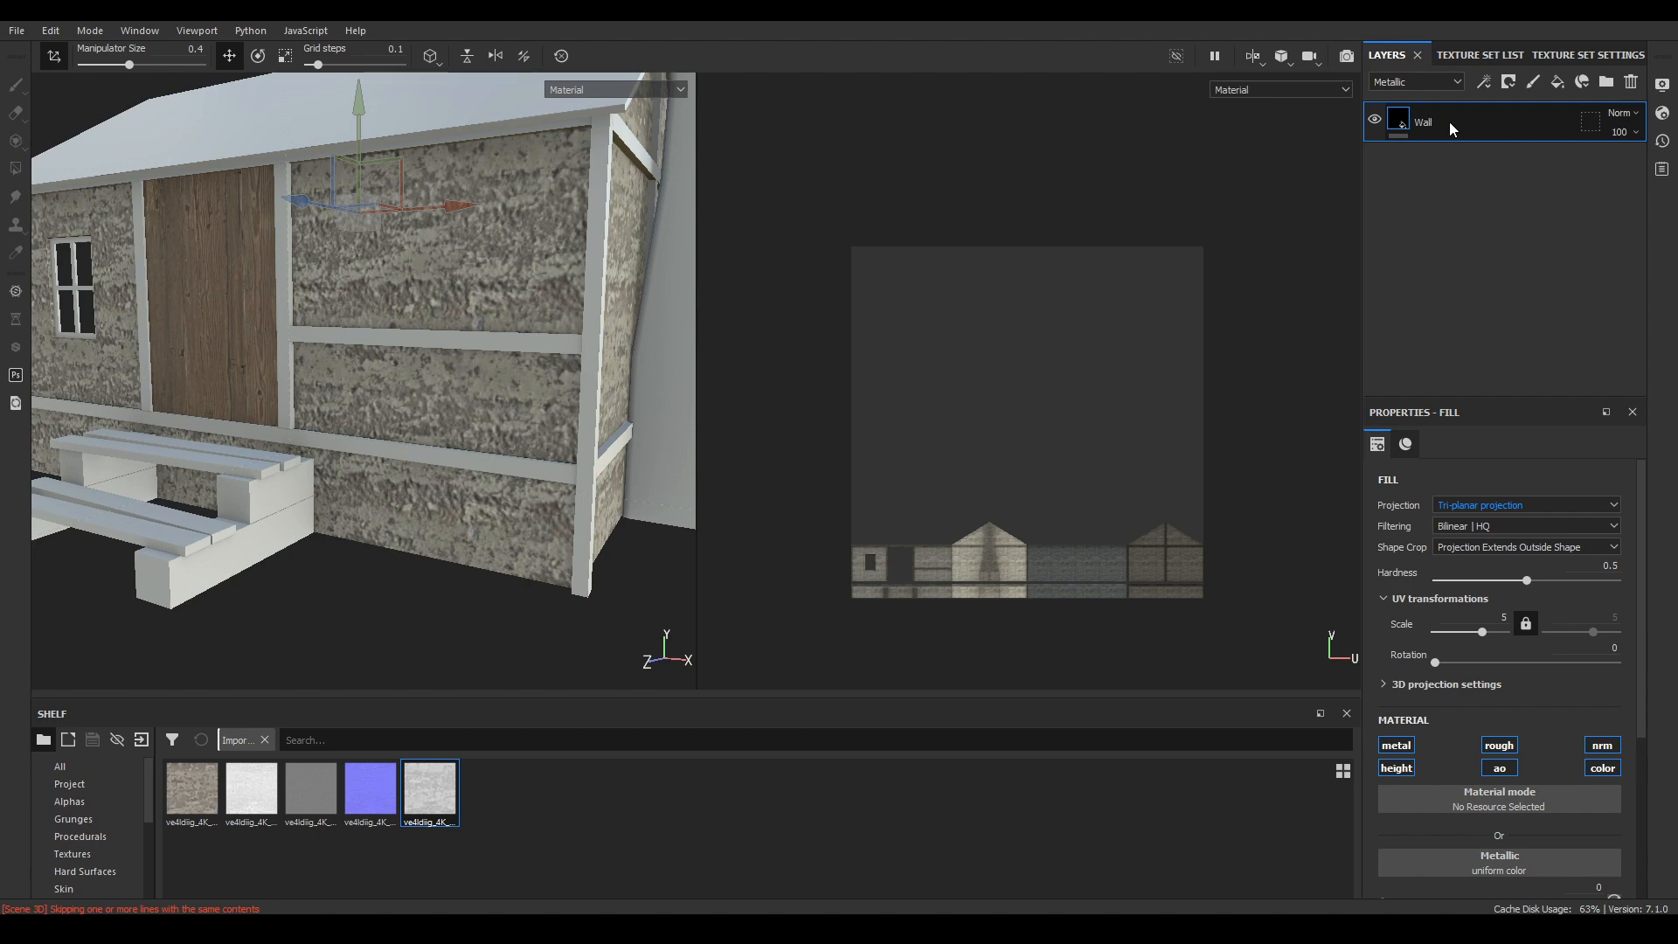
right_click(1449, 122)
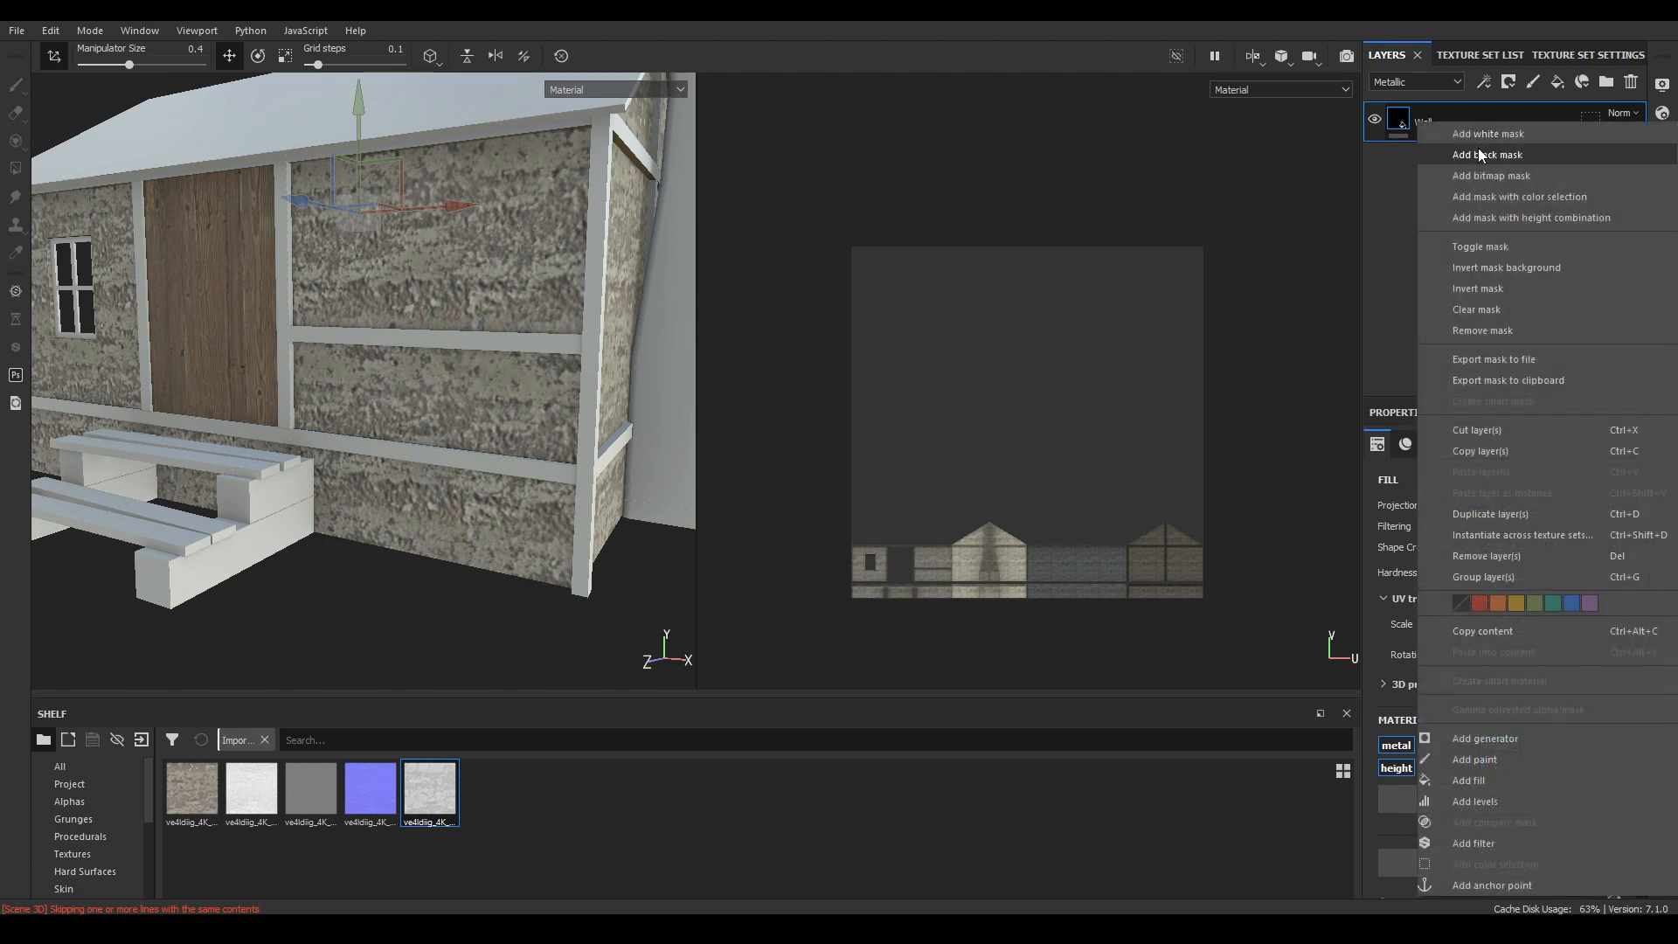
left_click(1480, 154)
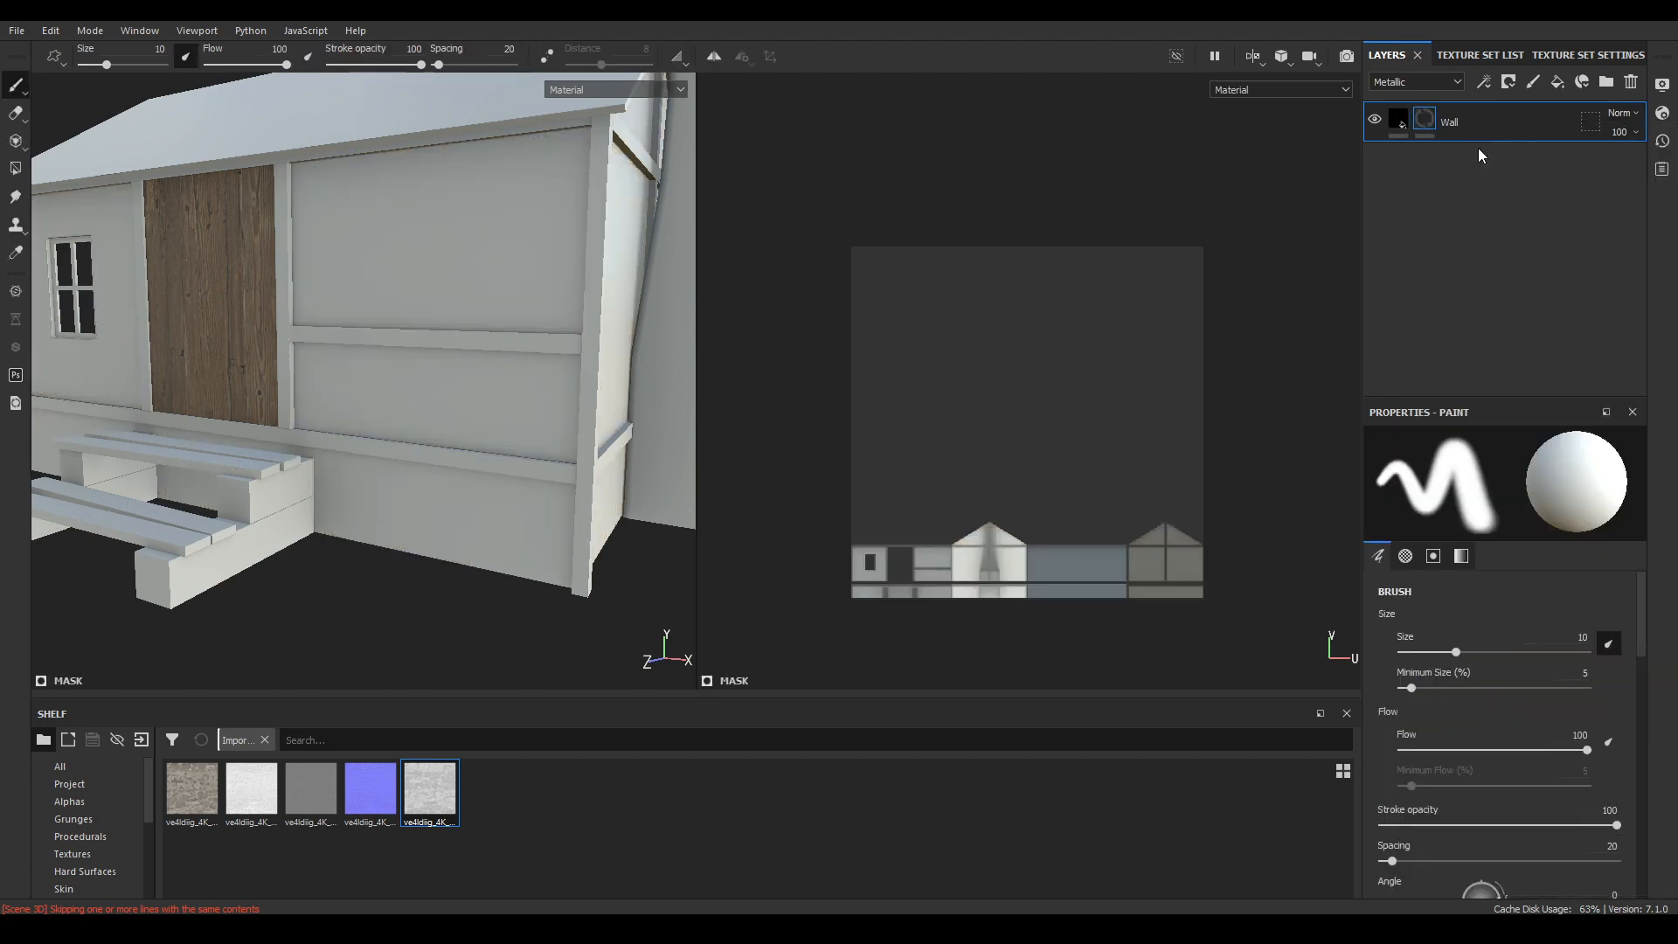
- Use Polygon Fill in UV chunk mode to reveal the plaster on the upper row of wall UV shells, including the gables
left_click(15, 170)
right_click_drag(1010, 483, 1195, 778, "alt")
middle_click_drag(1184, 655, 1232, 434, "alt")
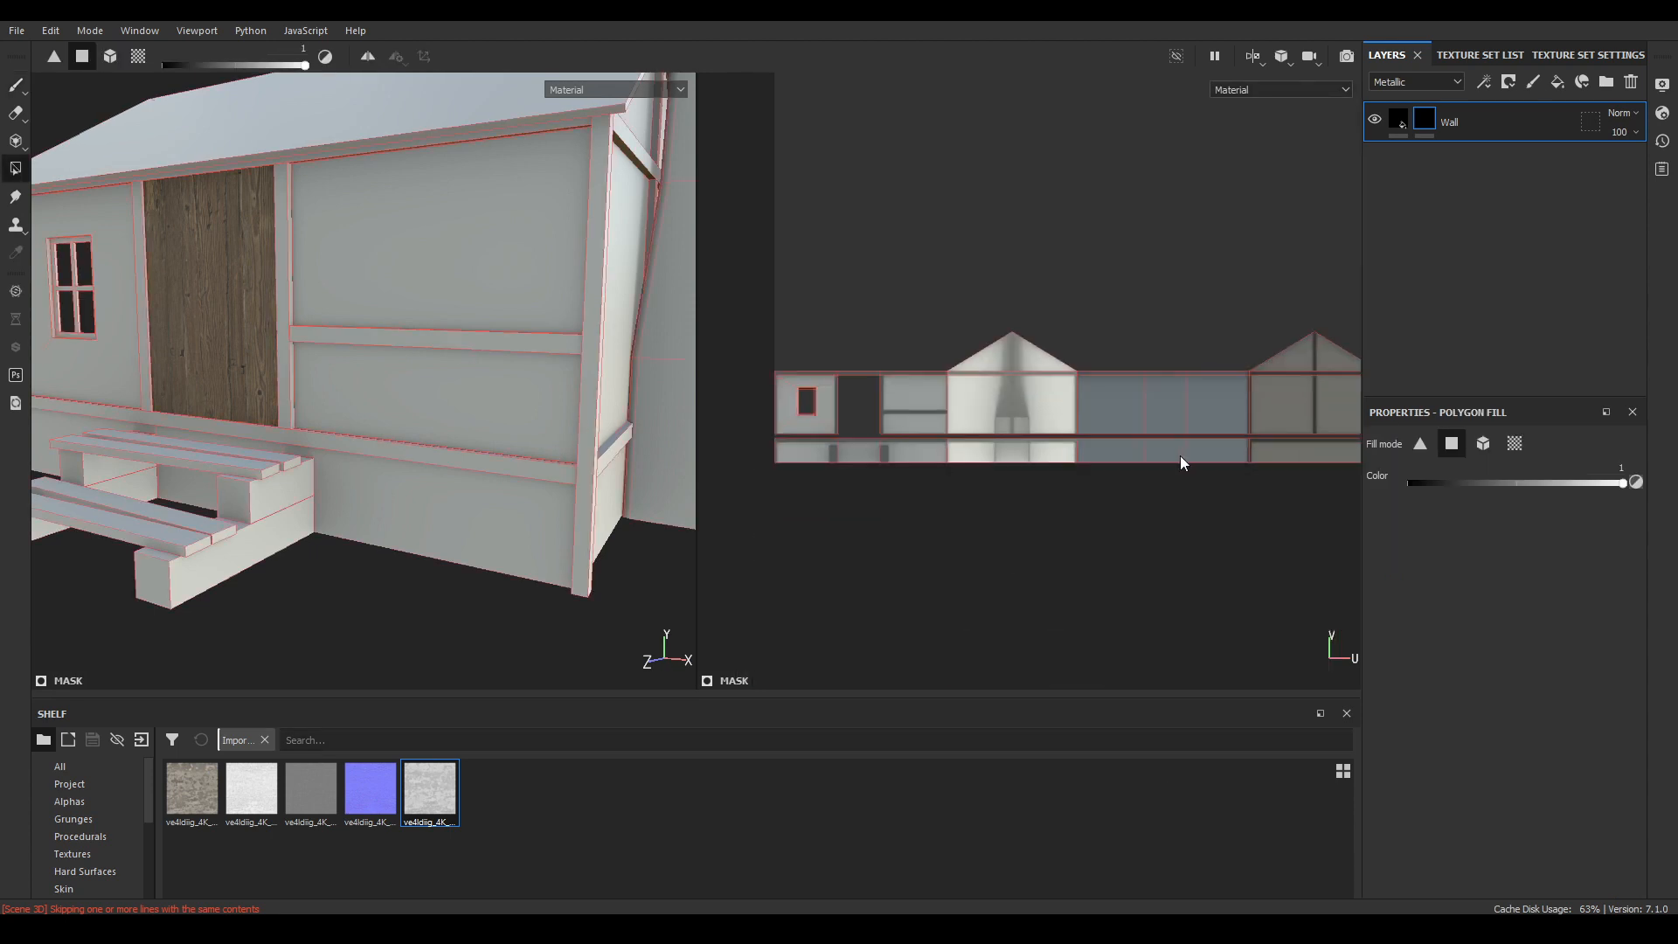
left_click(1514, 443)
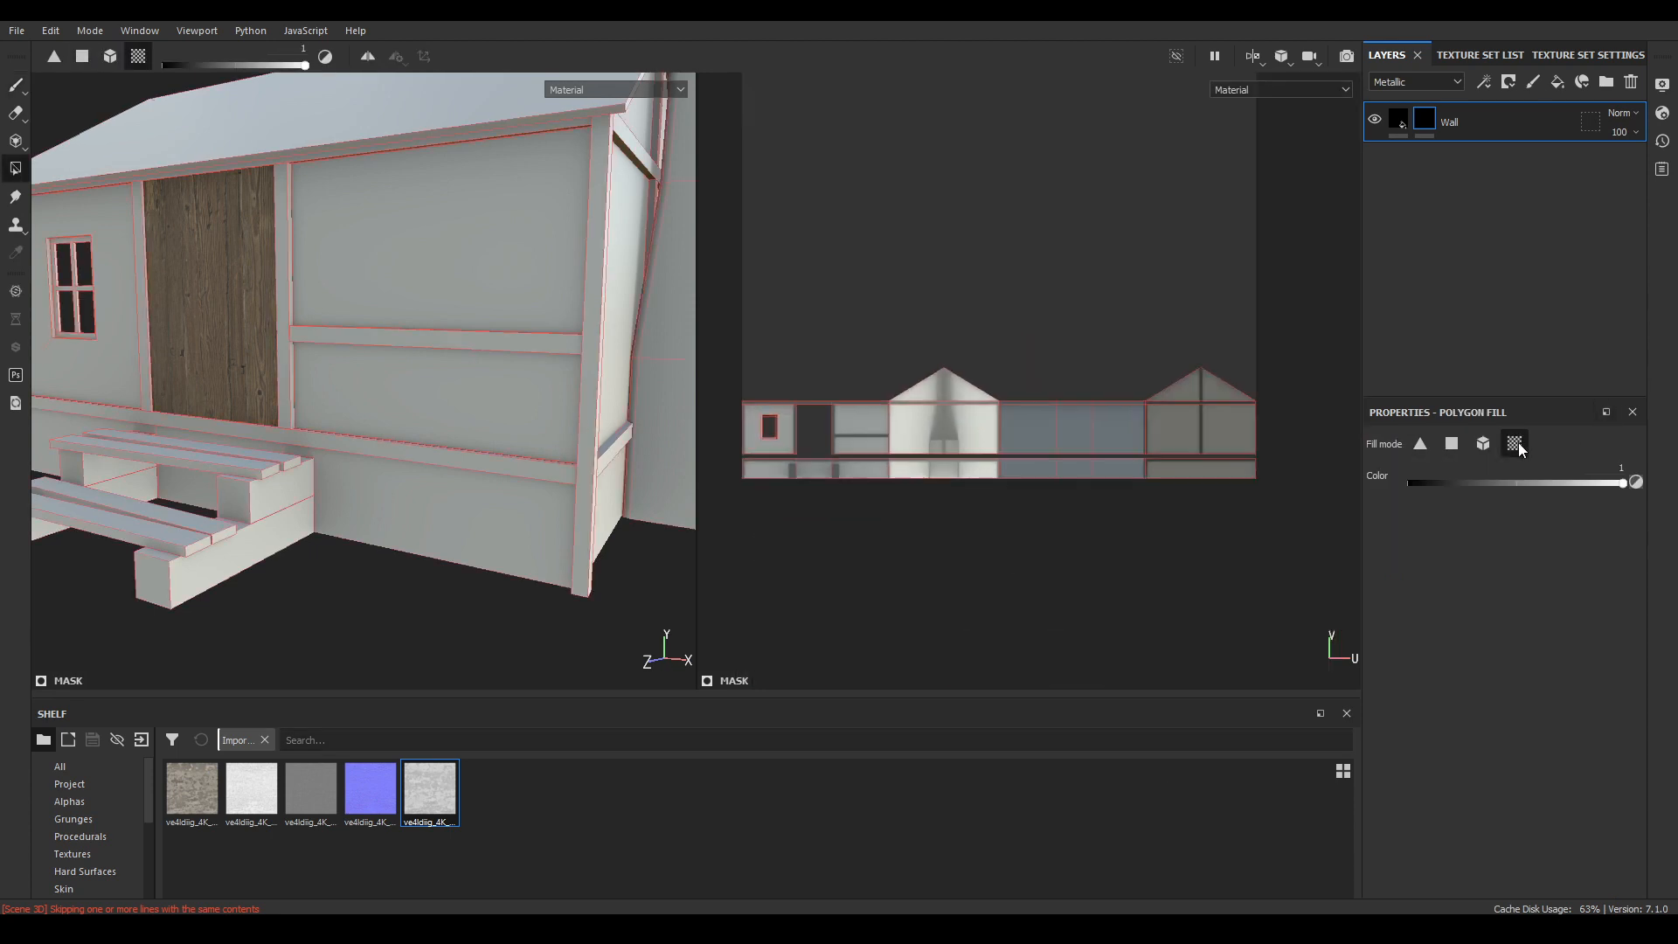
middle_click_drag(1072, 507, 1122, 496)
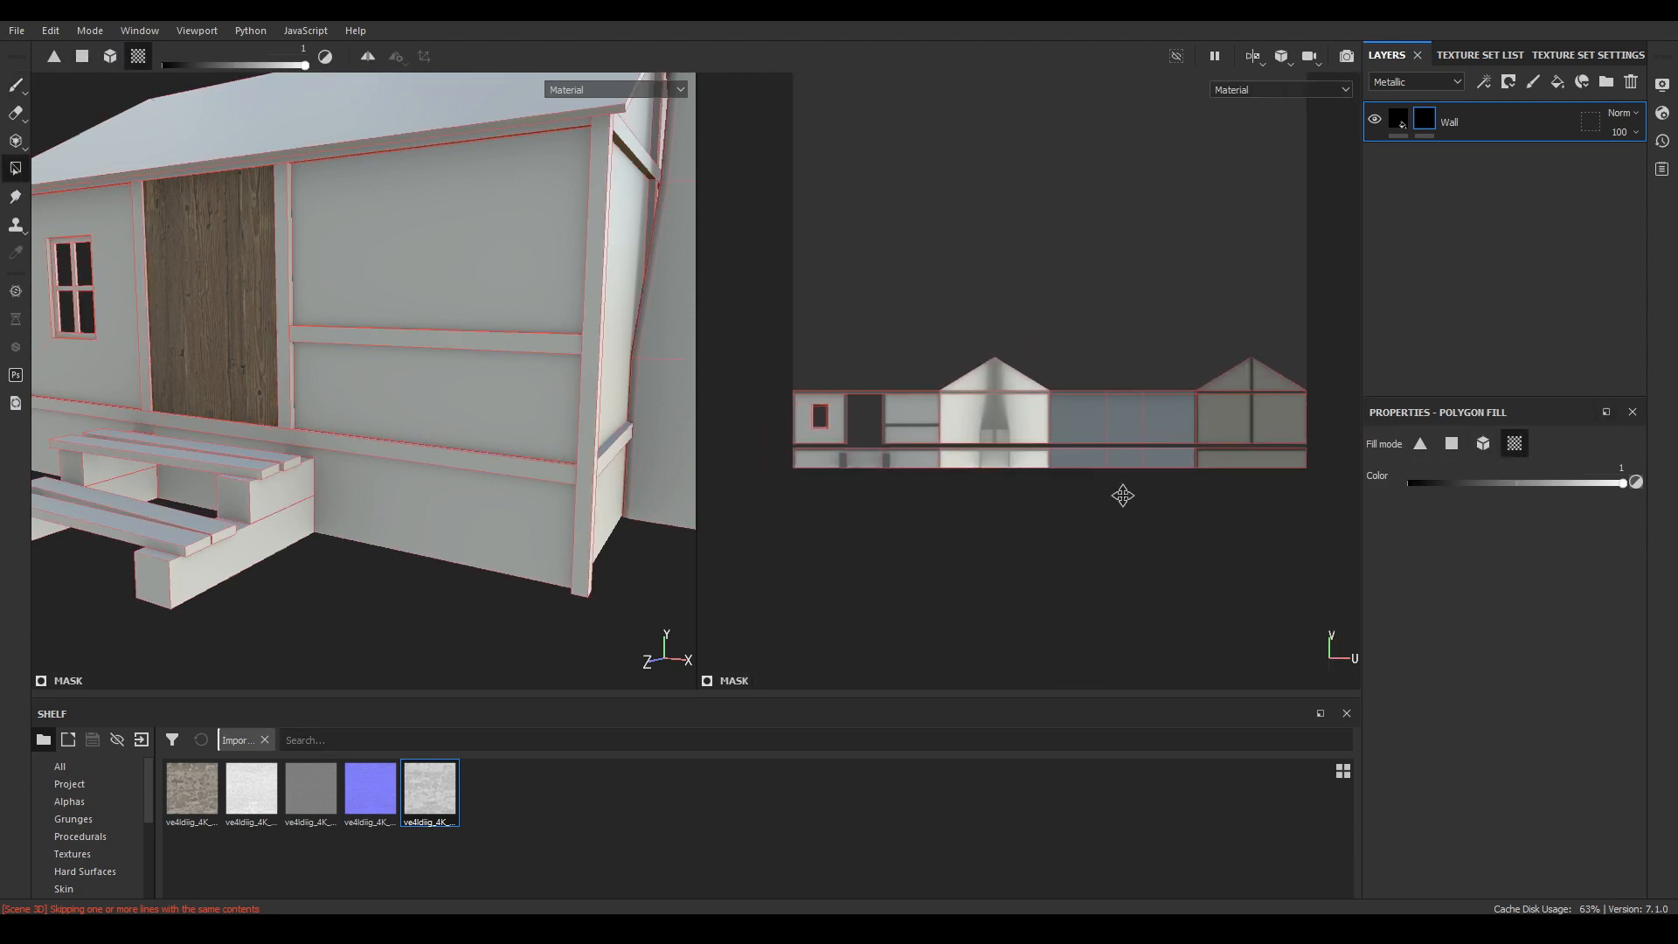
mouse_move(759, 342)
left_mouse_down()
mouse_move(1338, 394)
mouse_move(1324, 407)
left_mouse_up()
left_click_drag(443, 394, 463, 384, "alt")
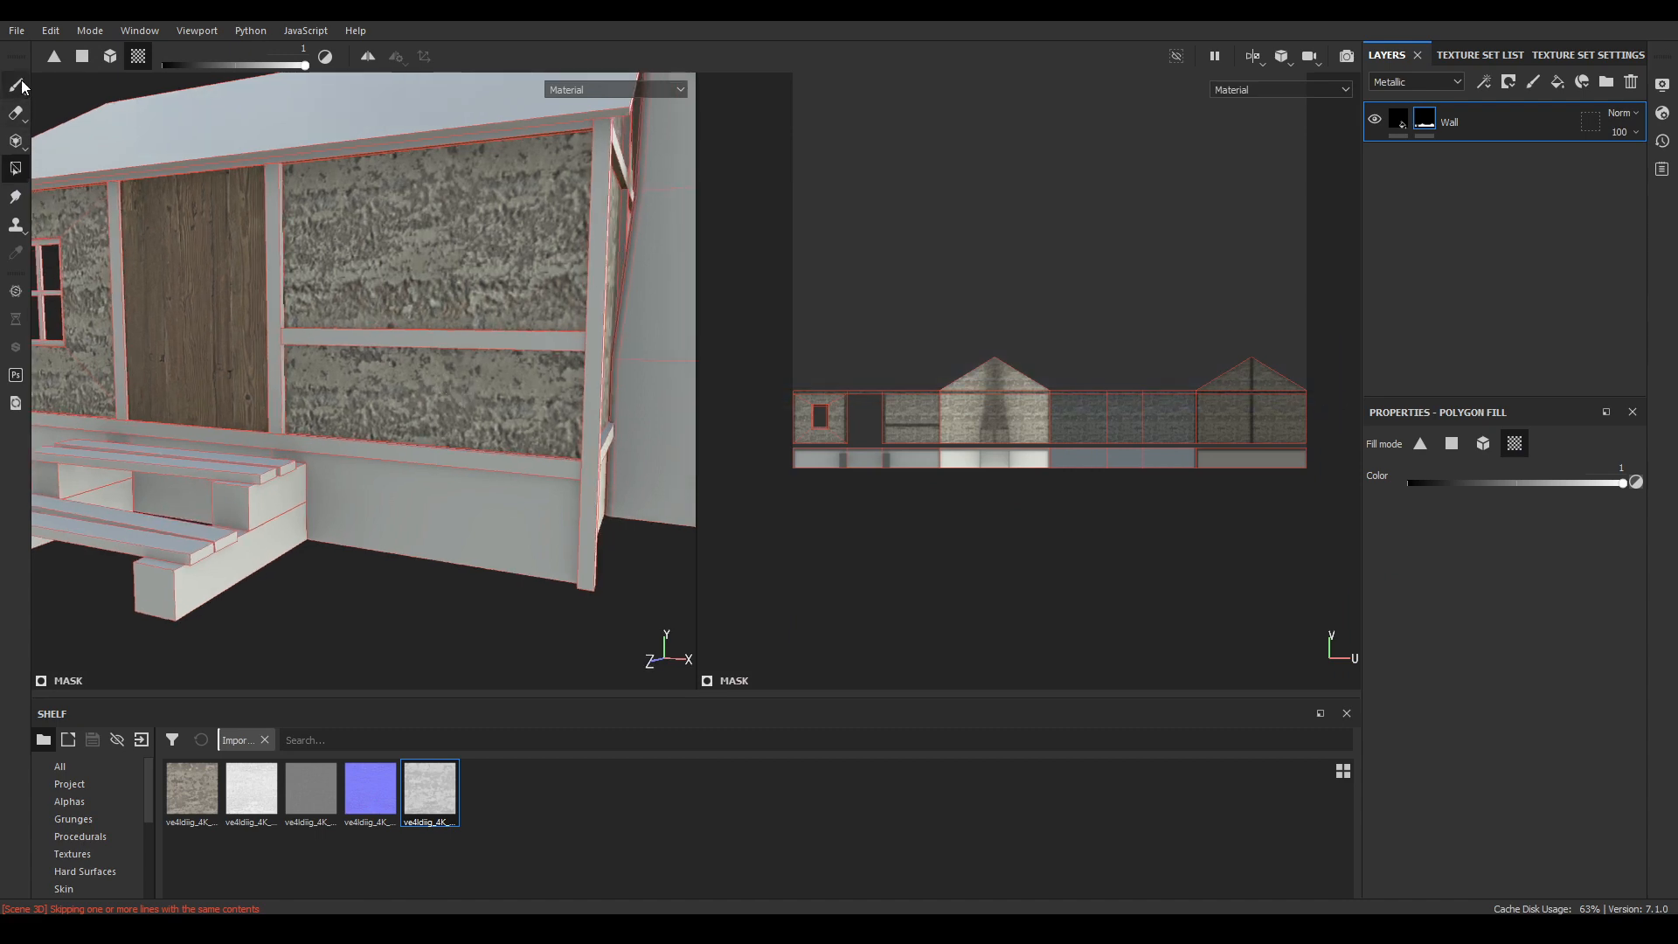
- Leave Polygon Fill for the Paint tool and check the masked plaster on the front and side walls
left_click(15, 85)
mouse_move(441, 393)
right_mouse_down("alt")
mouse_move(471, 439)
mouse_move(430, 561)
right_mouse_up("alt")
left_click_drag(521, 561, 437, 436, "alt")
mouse_move(437, 437)
right_mouse_down("alt")
mouse_move(414, 455)
mouse_move(390, 423)
mouse_move(437, 481)
mouse_move(394, 423)
right_mouse_up("alt")
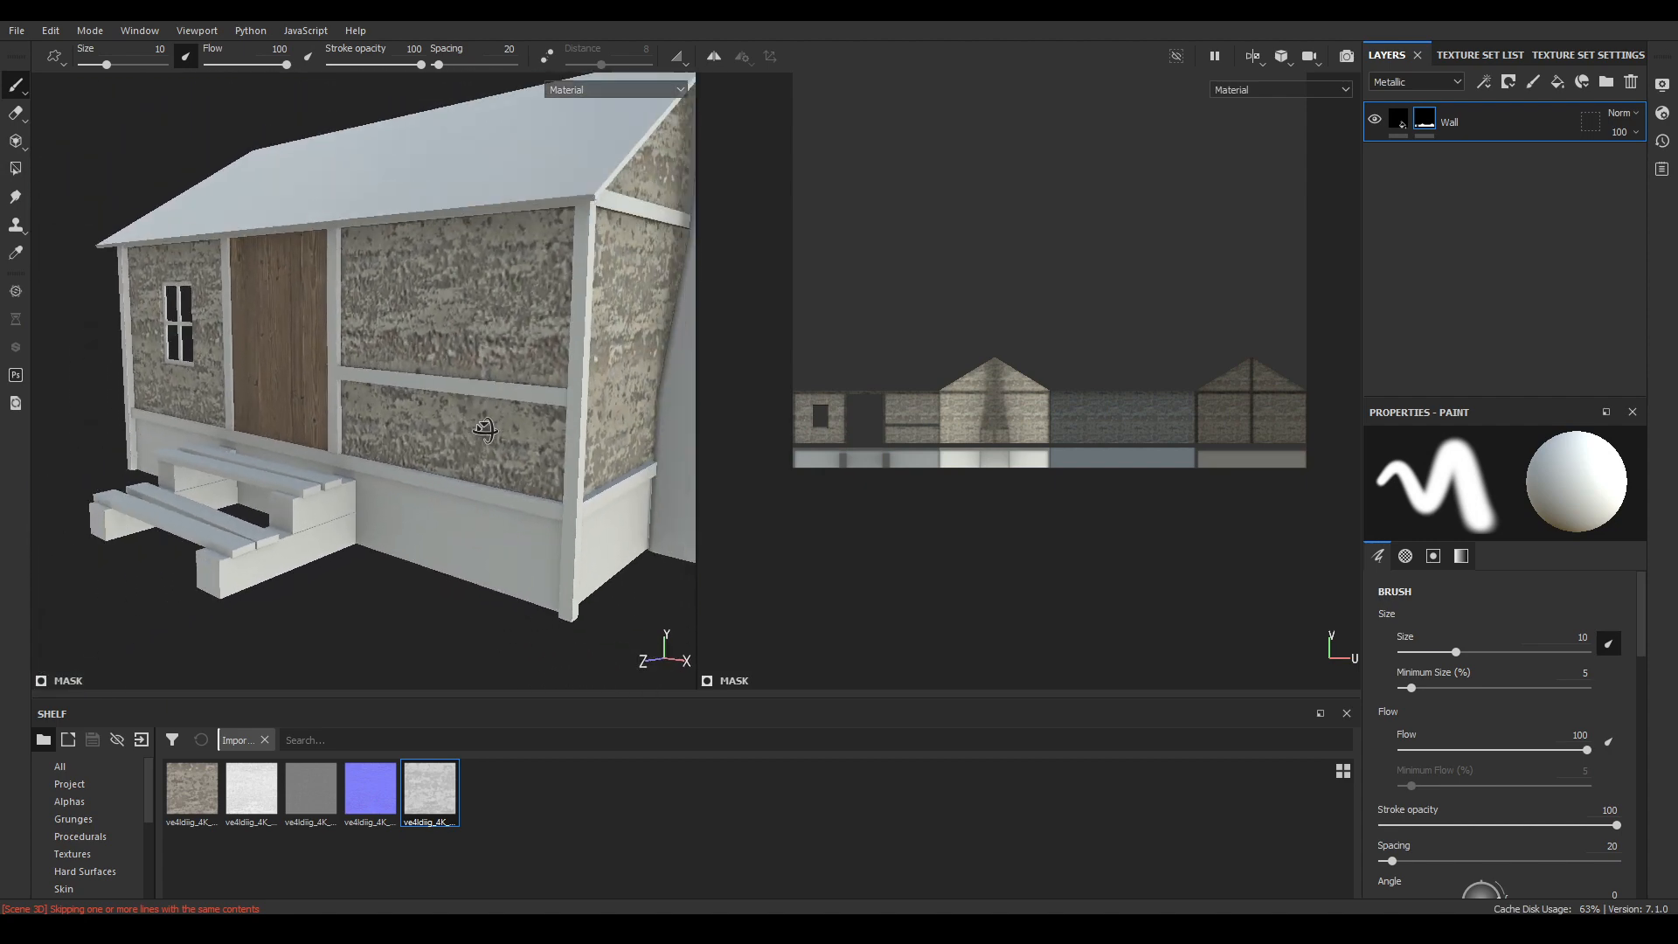
mouse_move(459, 410)
left_mouse_down("alt")
mouse_move(499, 415)
mouse_move(454, 418)
left_mouse_up("alt")
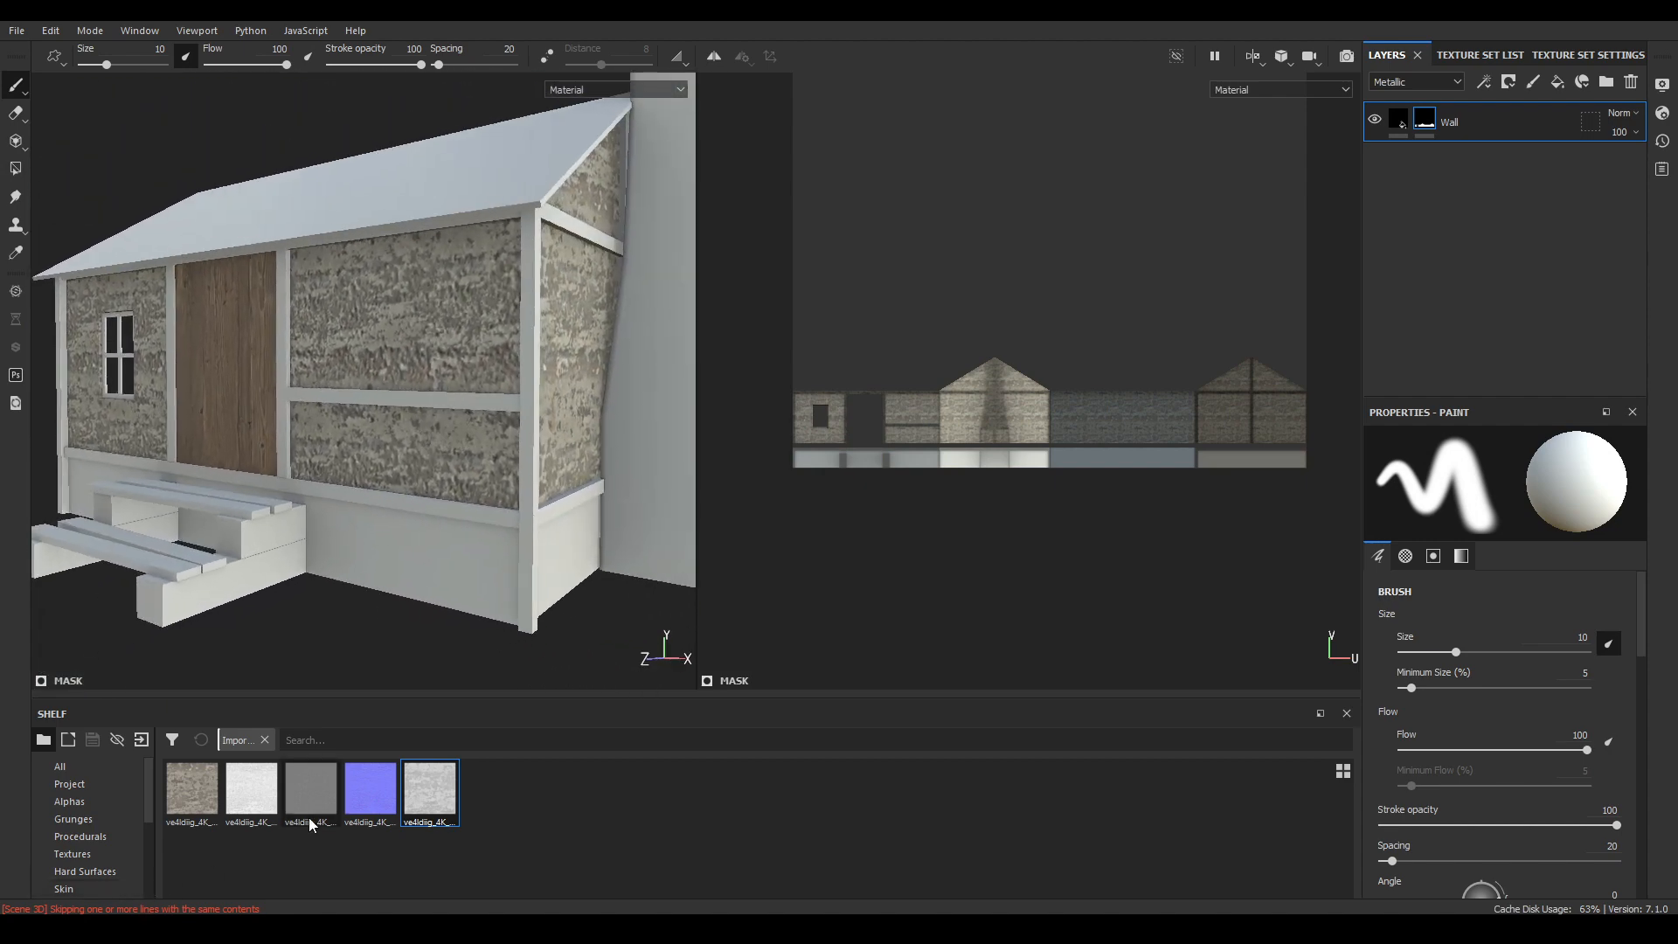
- Switch to Quixel Bridge, select the Castle Wall surface and open its downloaded files folder
mouse_move(83, 910)
left_click(88, 874)
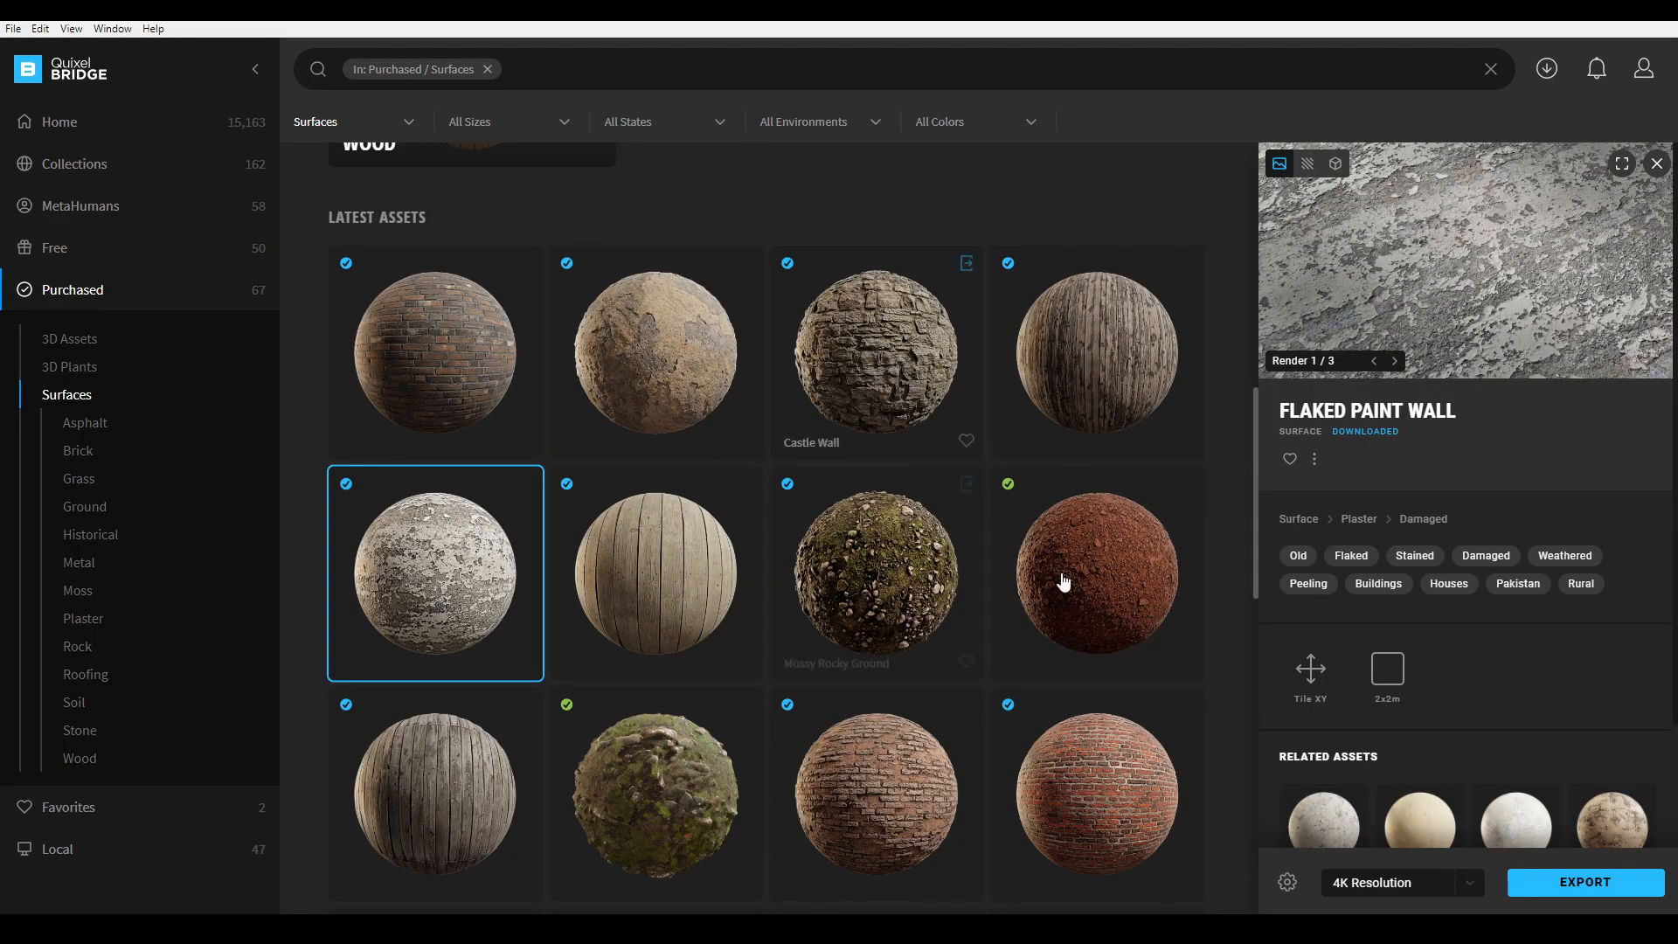
left_click(911, 400)
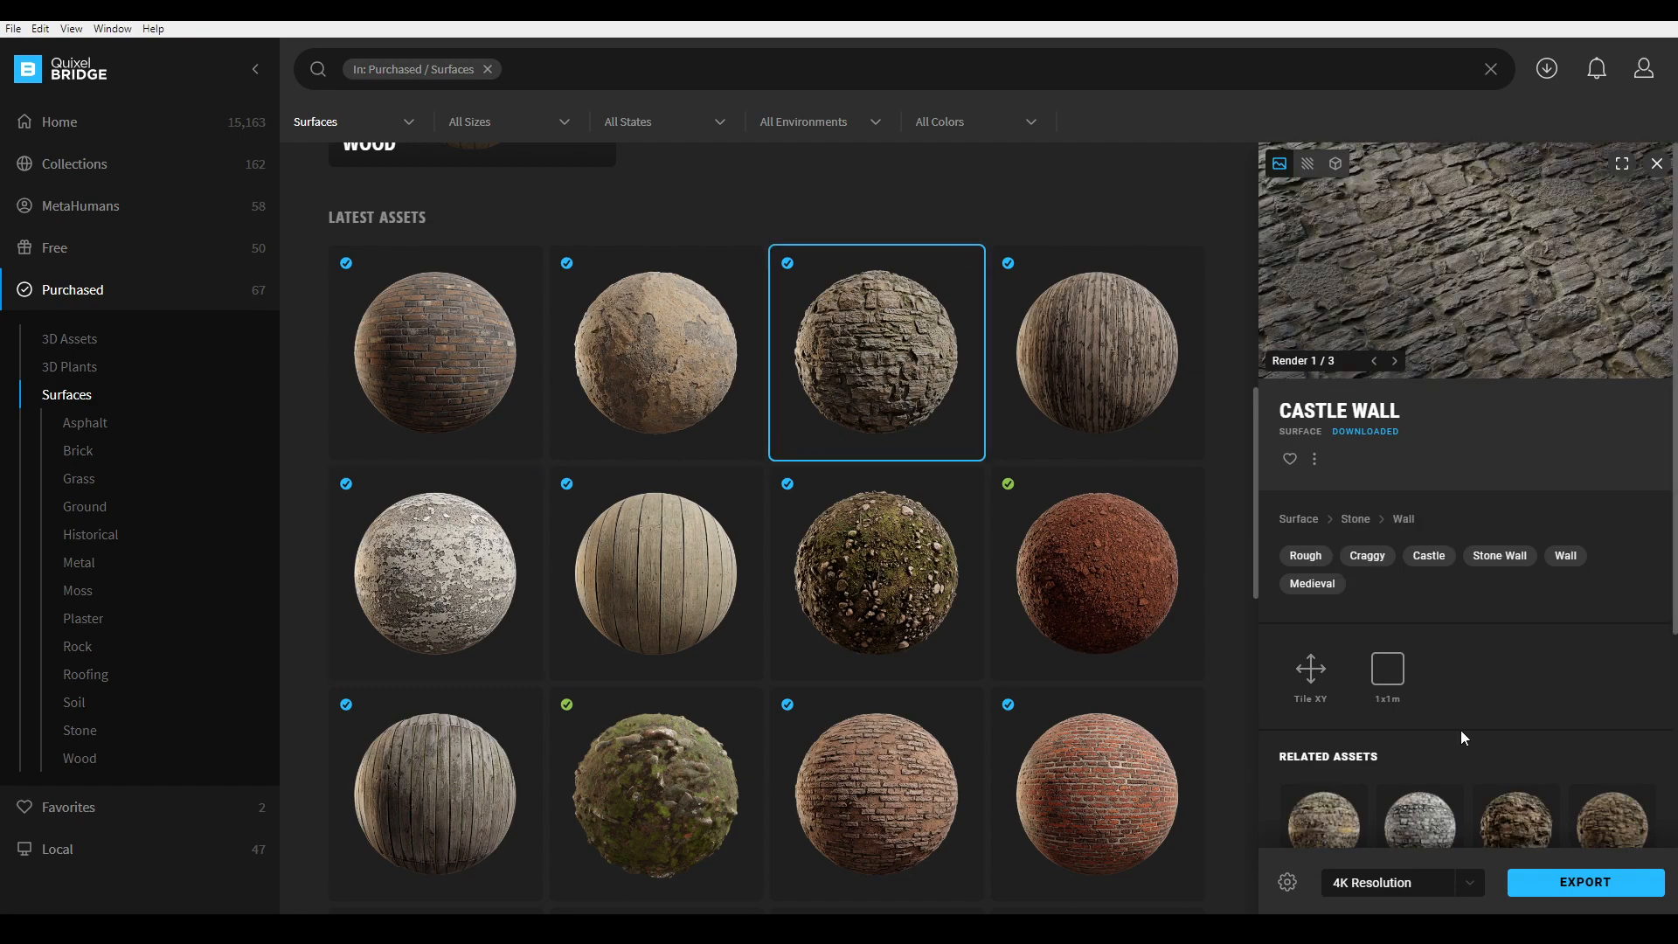
left_click(1315, 458)
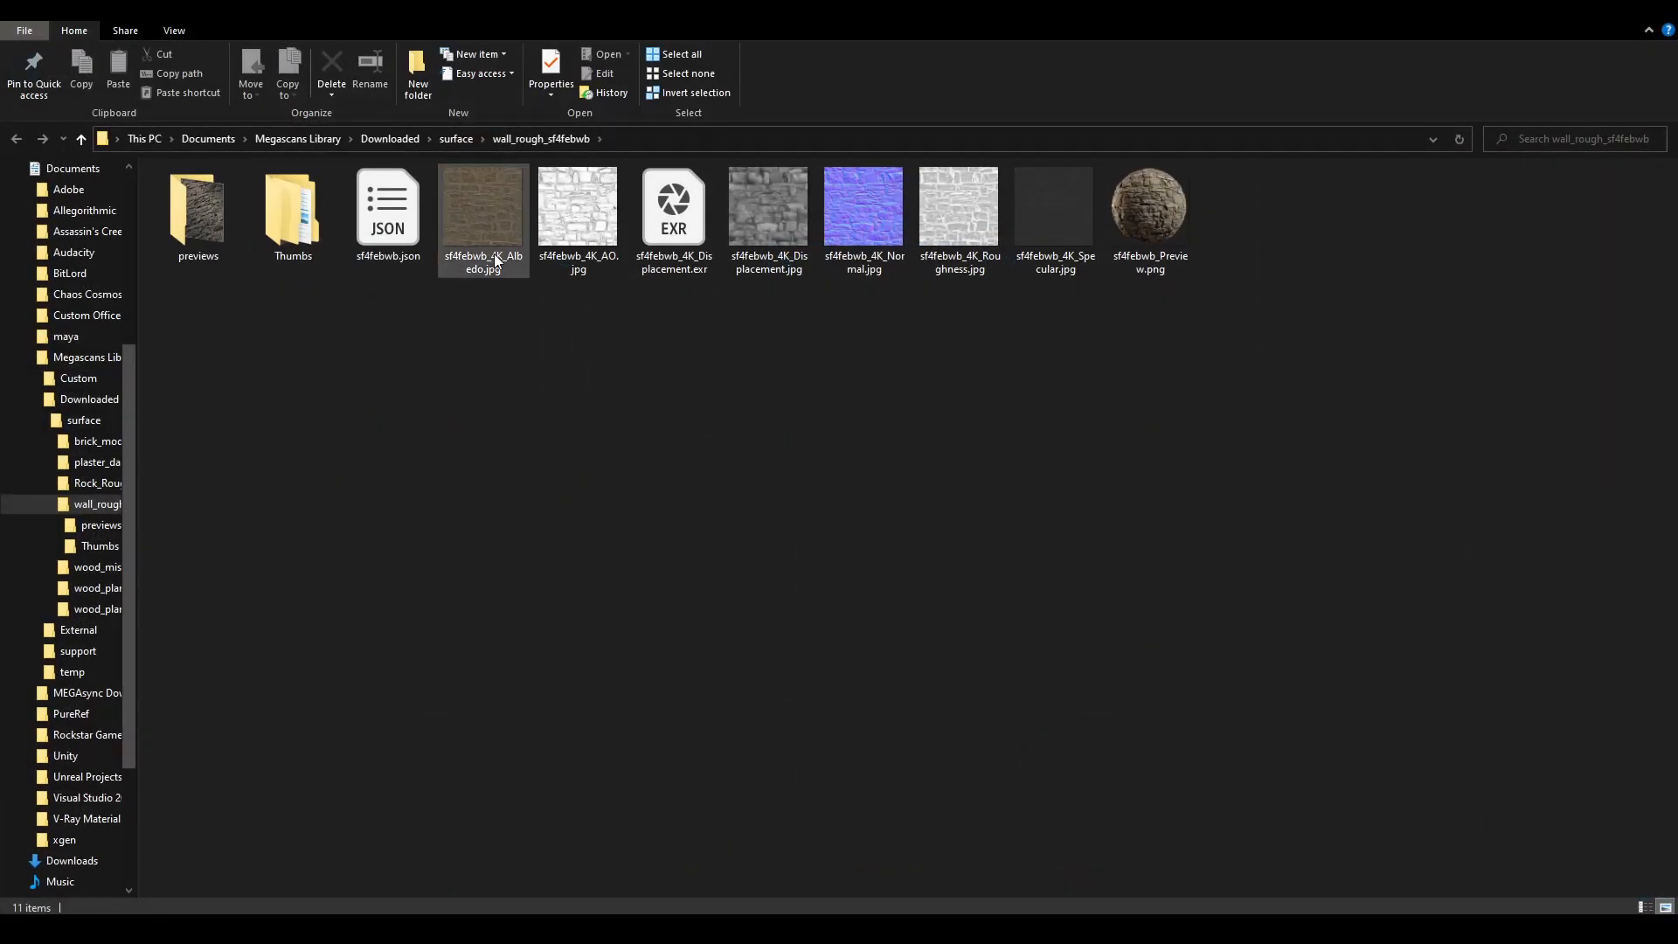
- Bring the Castle Wall's Albedo, AO, Displacement, Normal and Roughness JPG maps into Substance Painter's shelf for import
left_click(494, 254)
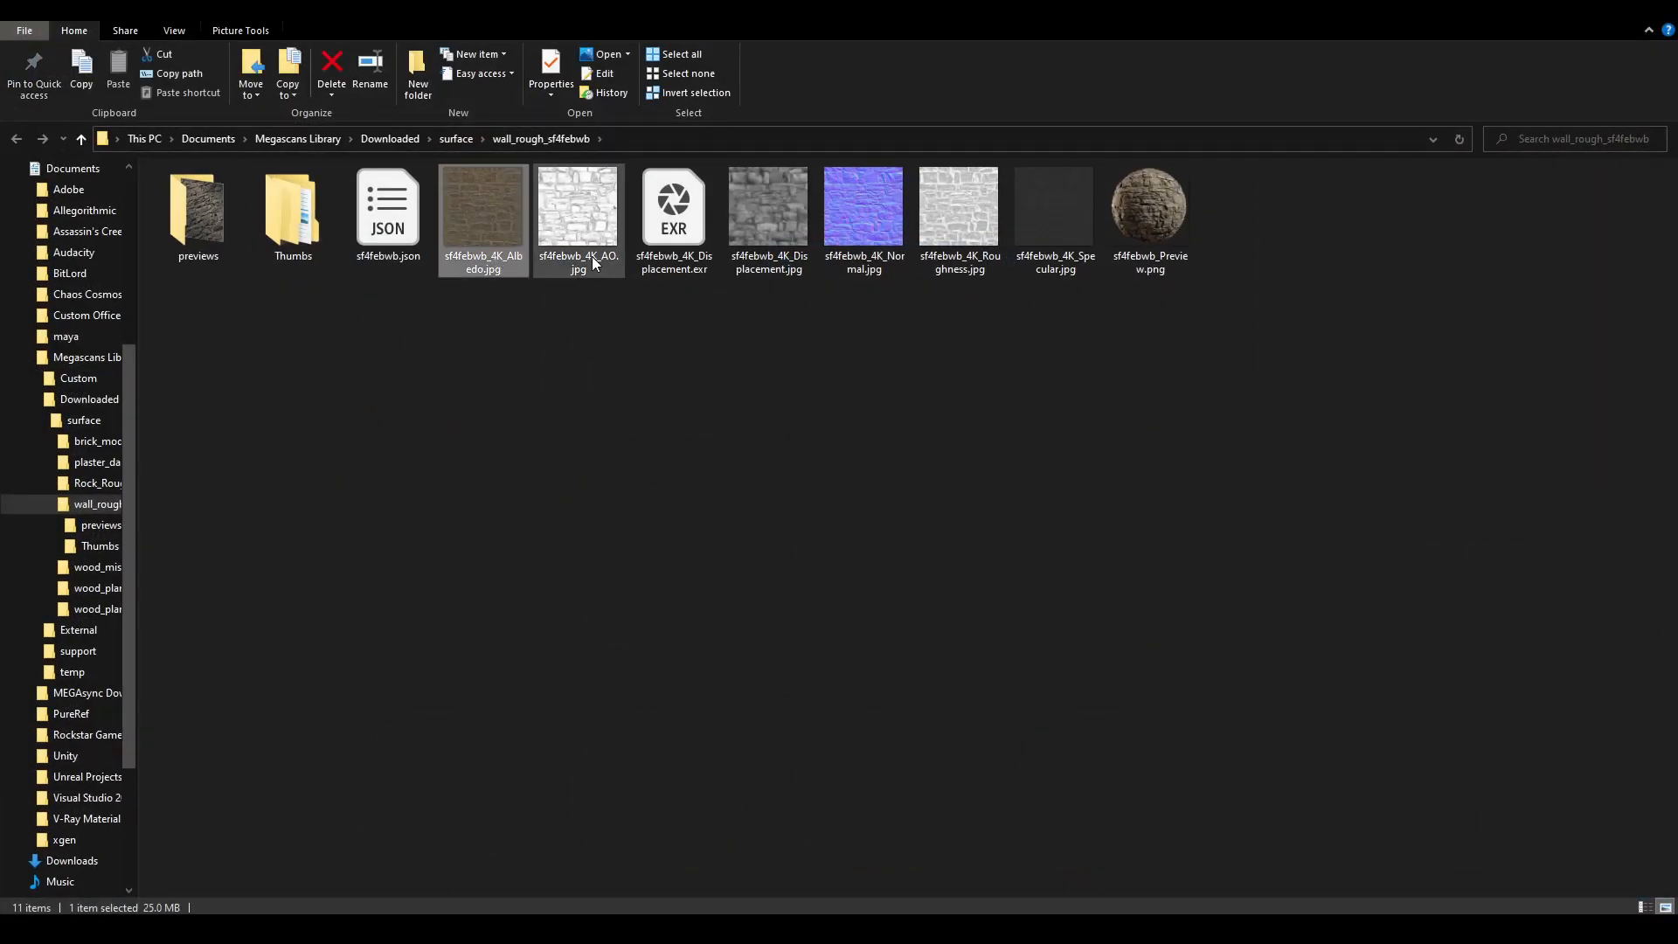
left_click(576, 223, "ctrl")
left_click(773, 229, "ctrl")
left_click(961, 228, "ctrl")
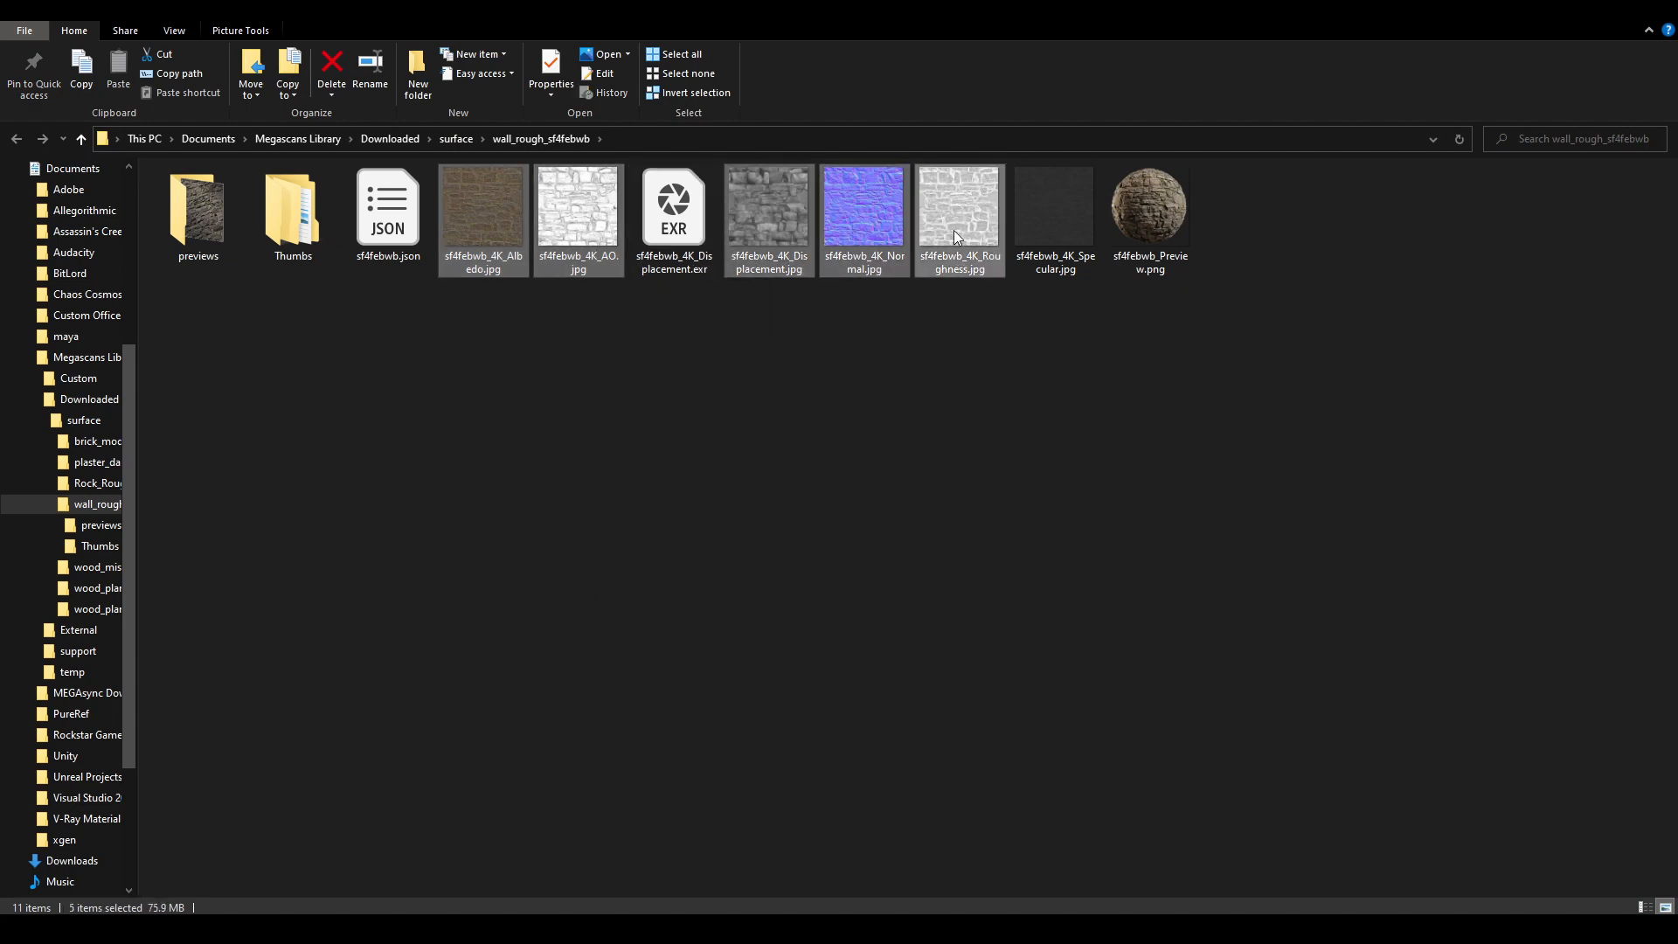
left_click_drag(952, 228, 48, 883)
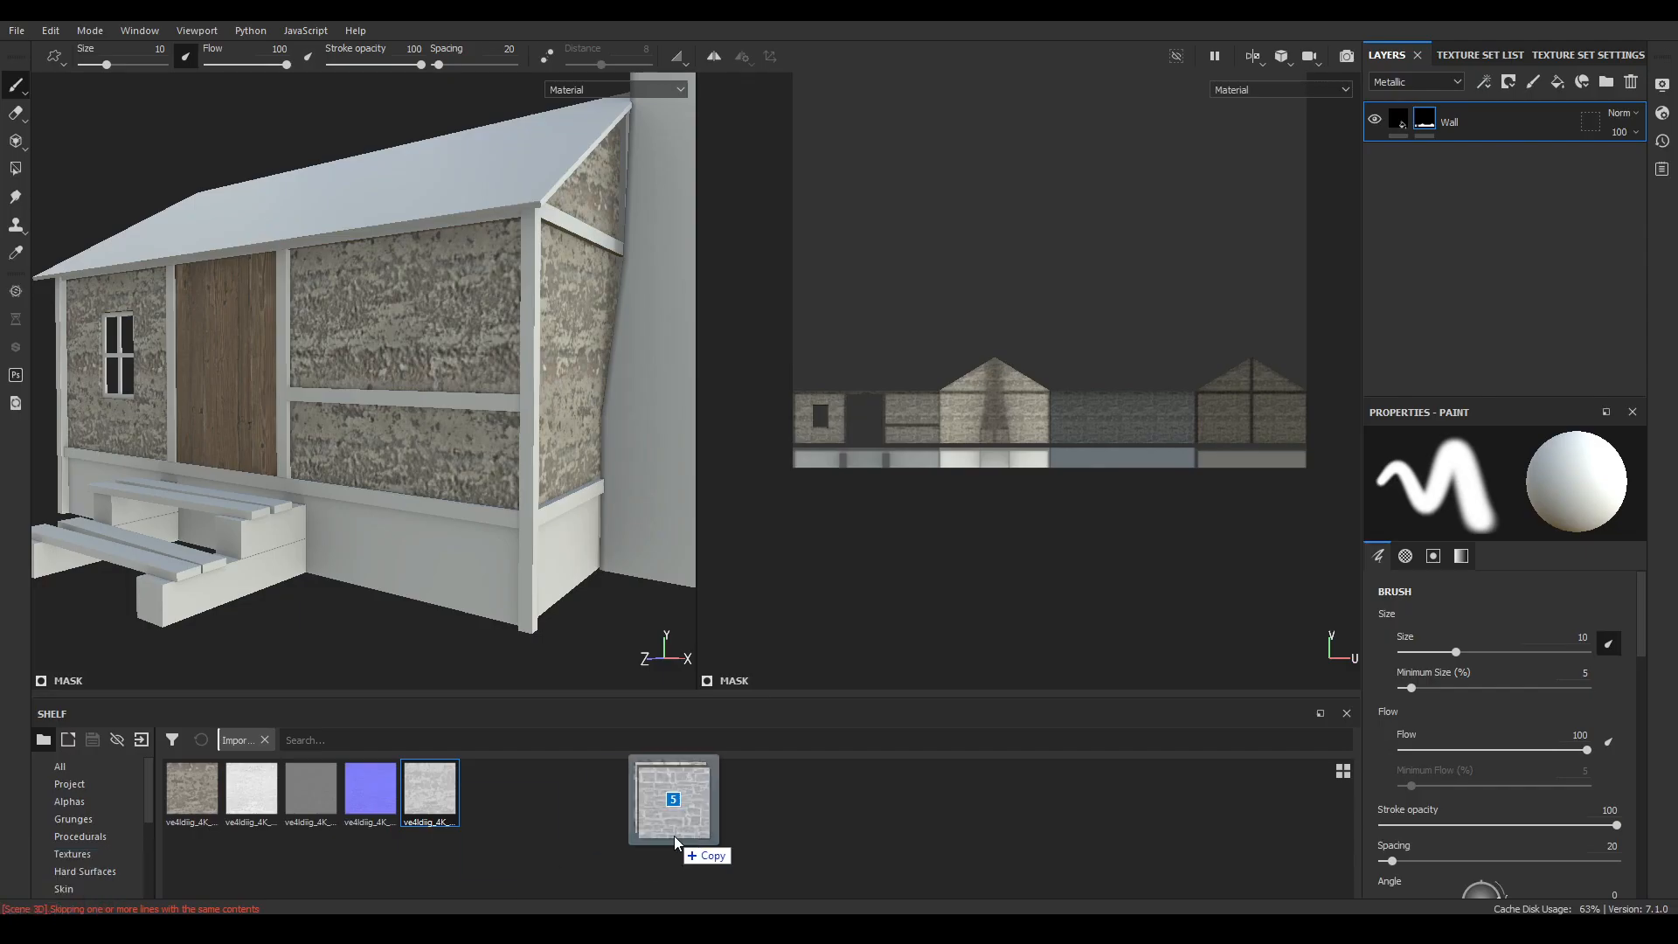
left_click_drag(674, 835, 674, 835)
- Set the usage of all five Castle Wall maps to texture, choose their import destination and import them
left_click(1054, 286)
left_click(1087, 352)
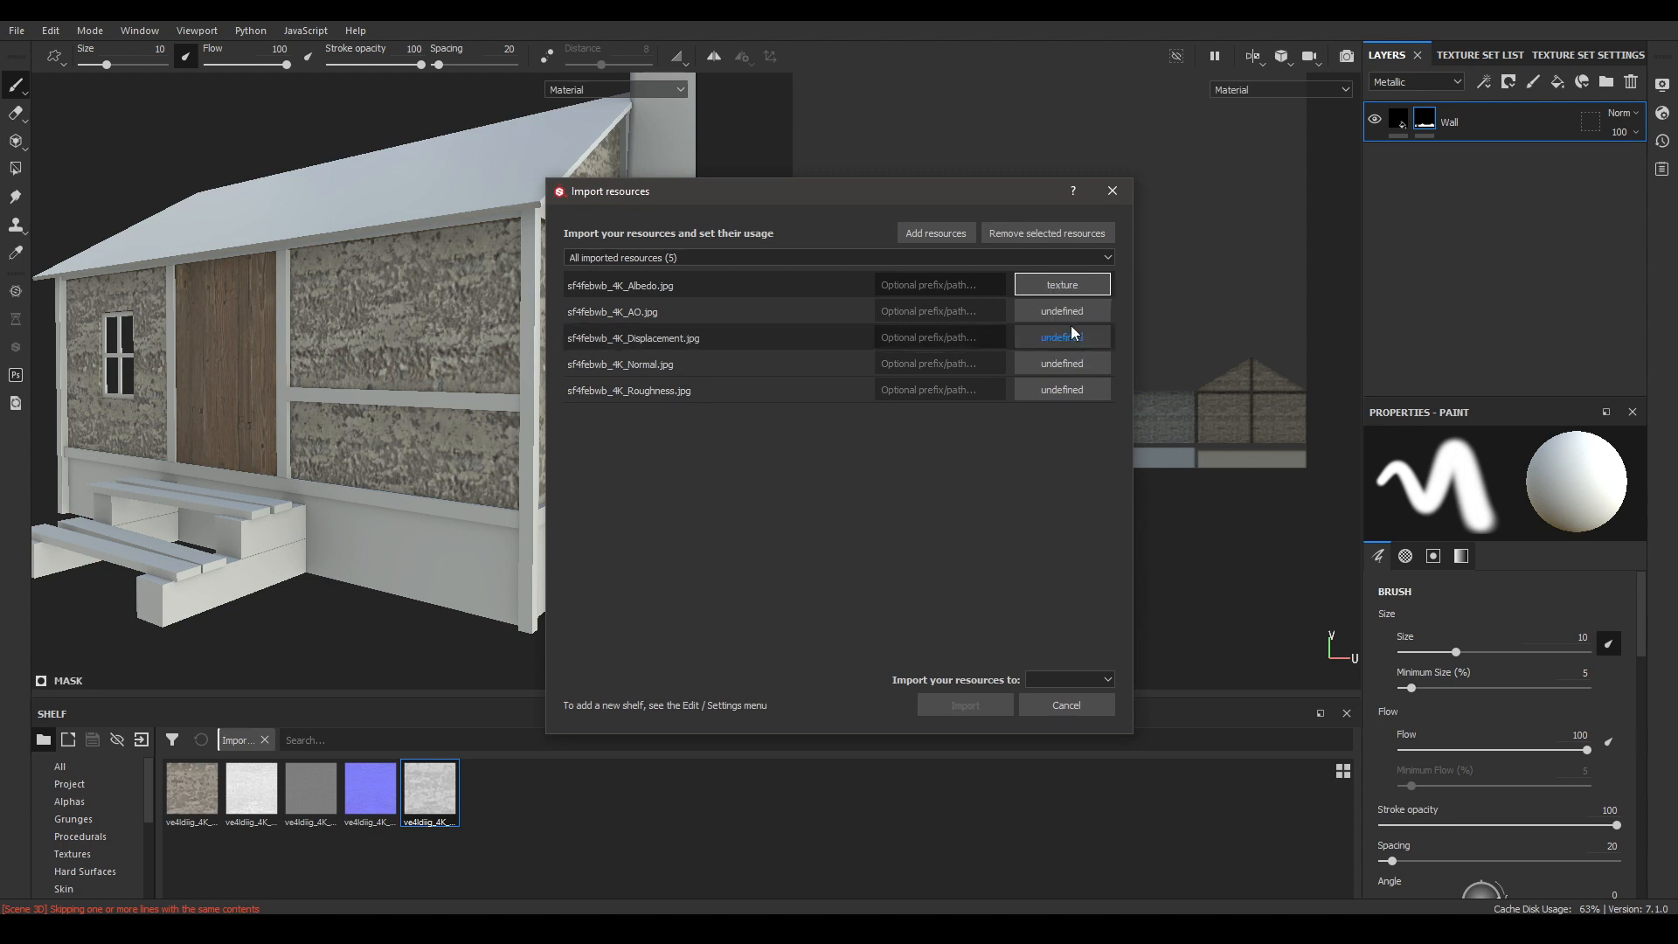
left_click(1073, 313)
left_click(1110, 377)
left_click(1077, 337)
left_click(1106, 401)
left_click(1072, 364)
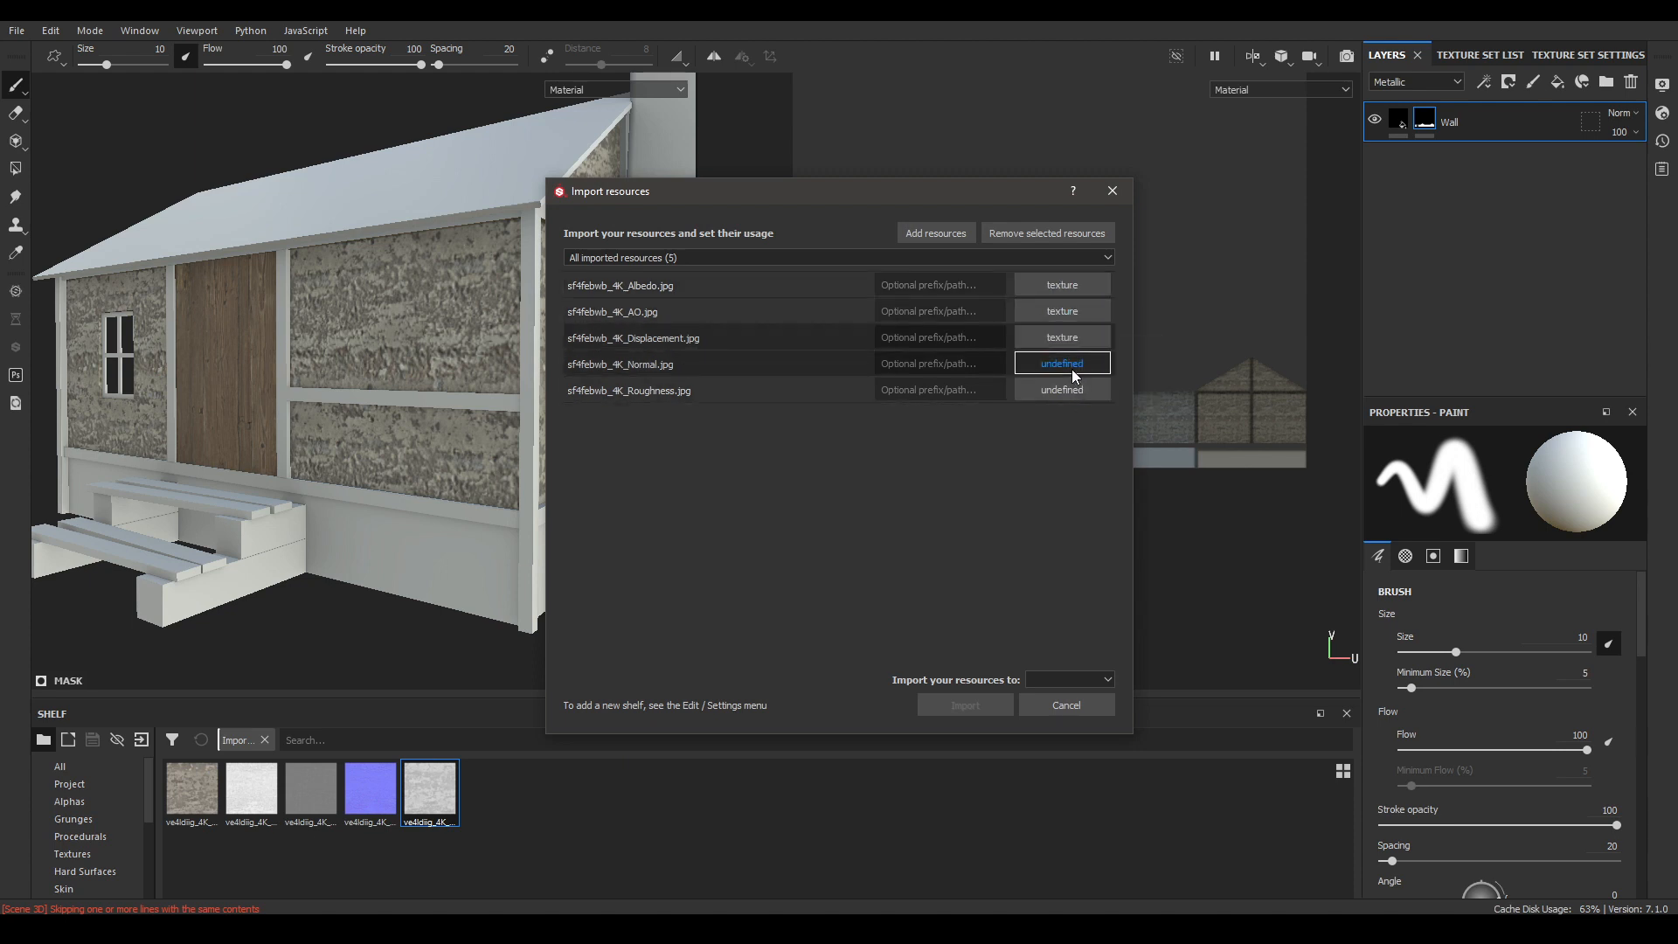
left_click(1115, 427)
left_click(1084, 390)
left_click(1102, 453)
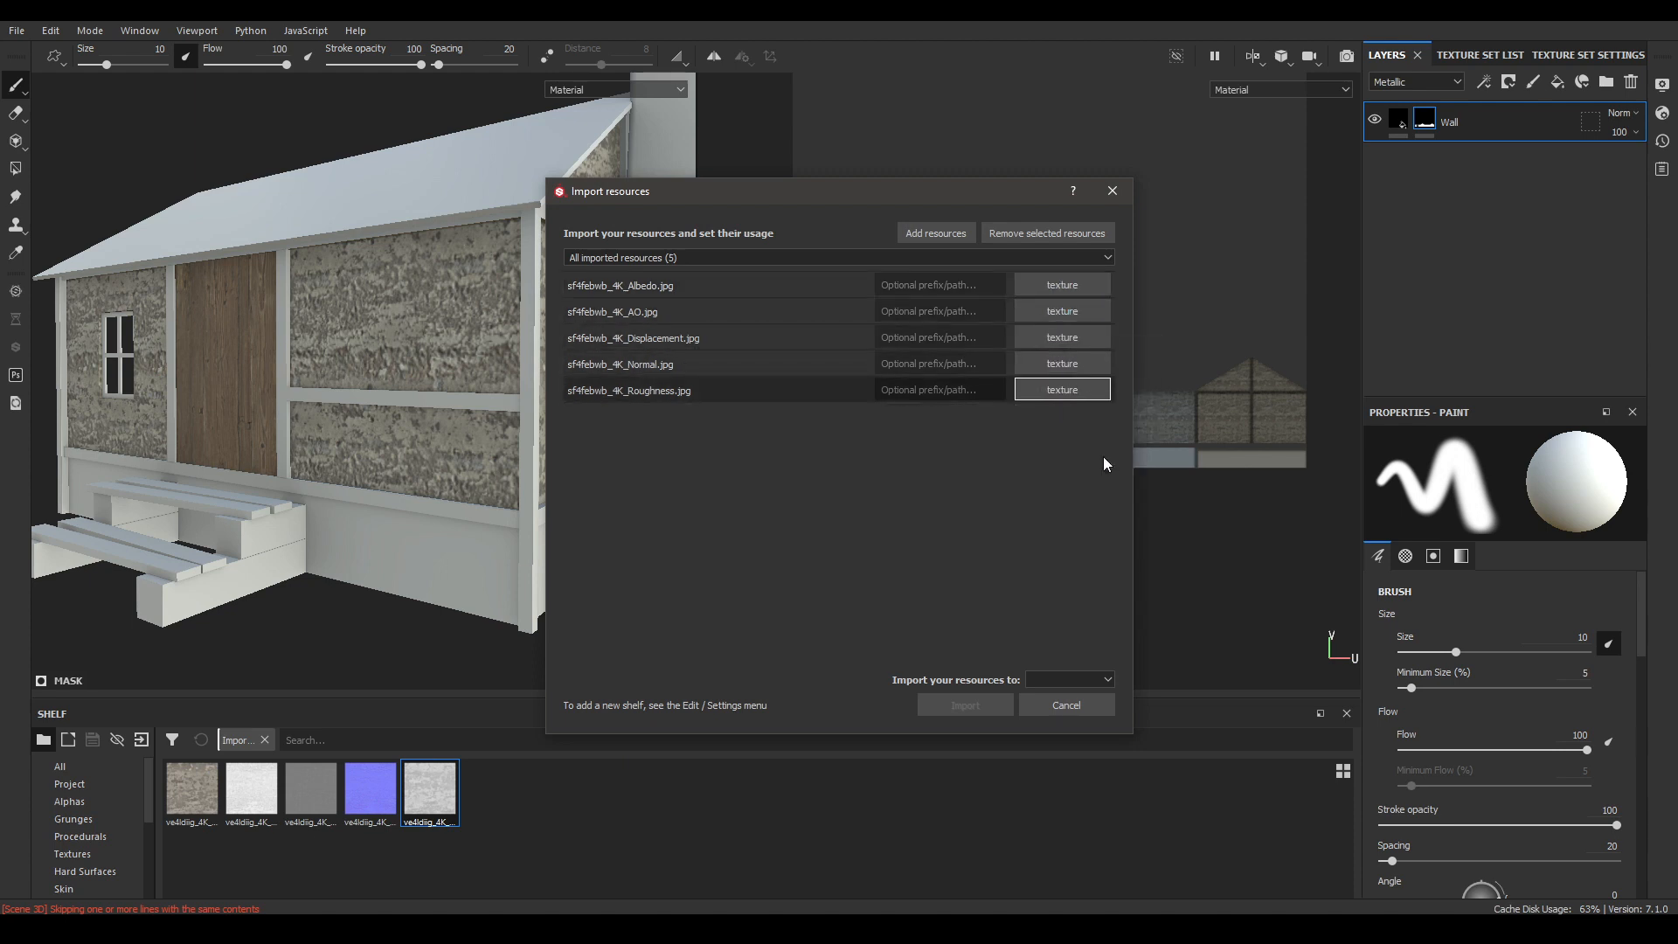
left_click(1068, 679)
left_click(1062, 699)
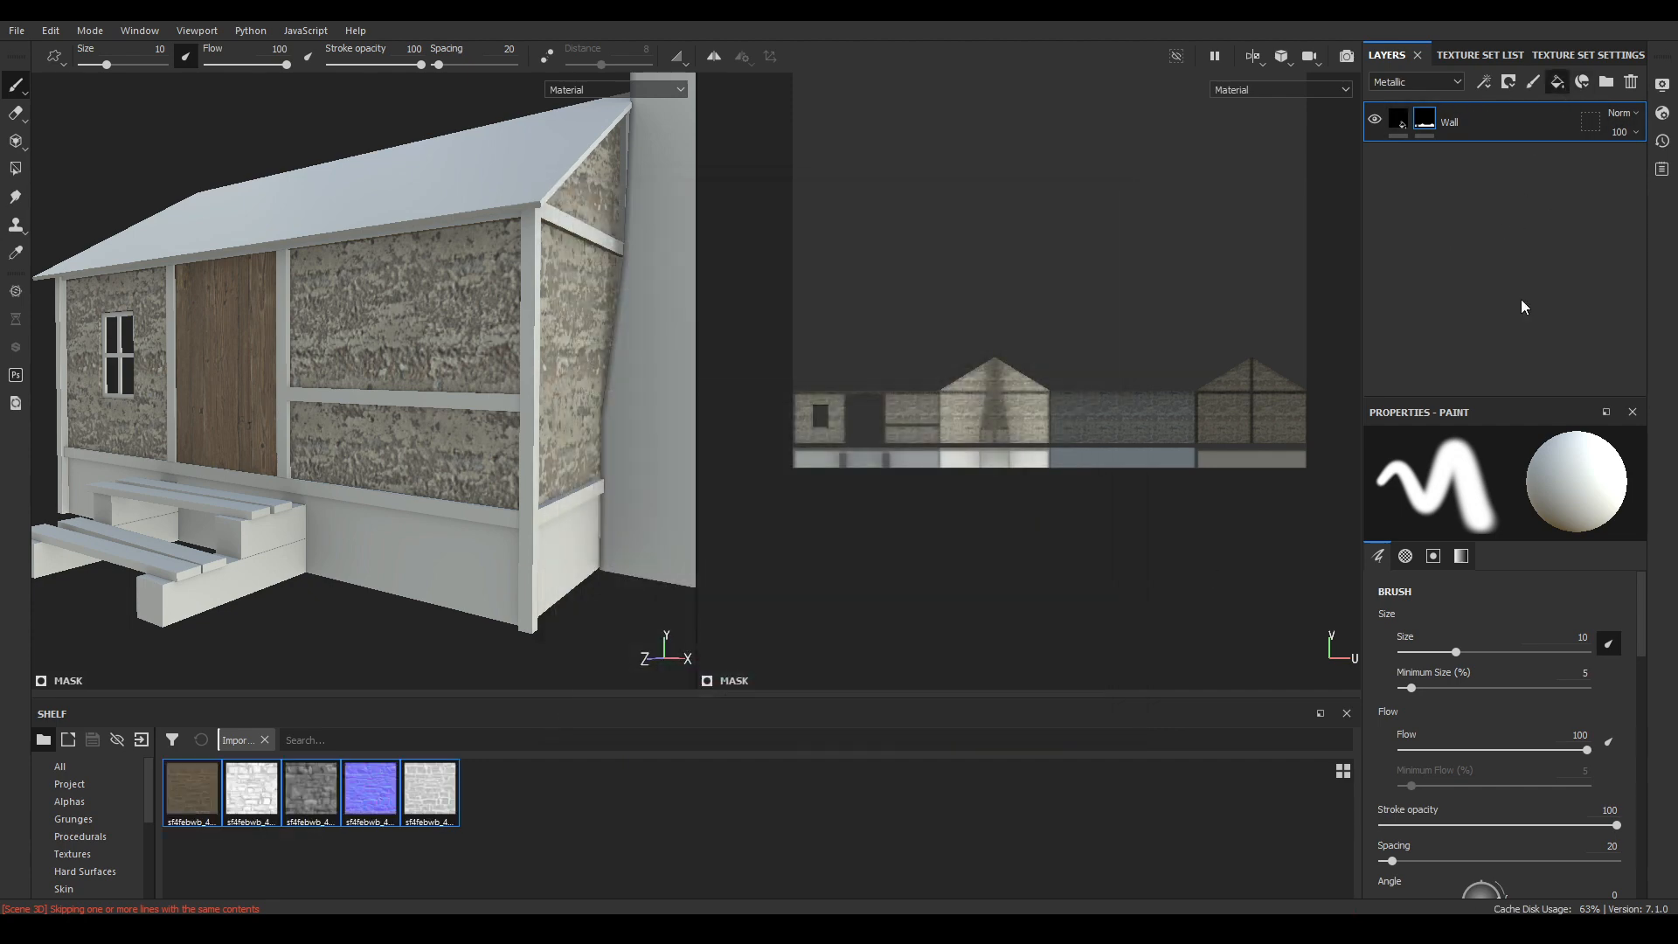
- Add a fill layer and assign the Castle Wall Albedo, AO, Displacement, Normal and Roughness maps to its matching channels
left_click(1556, 81)
scroll(1459, 580, "down", 3)
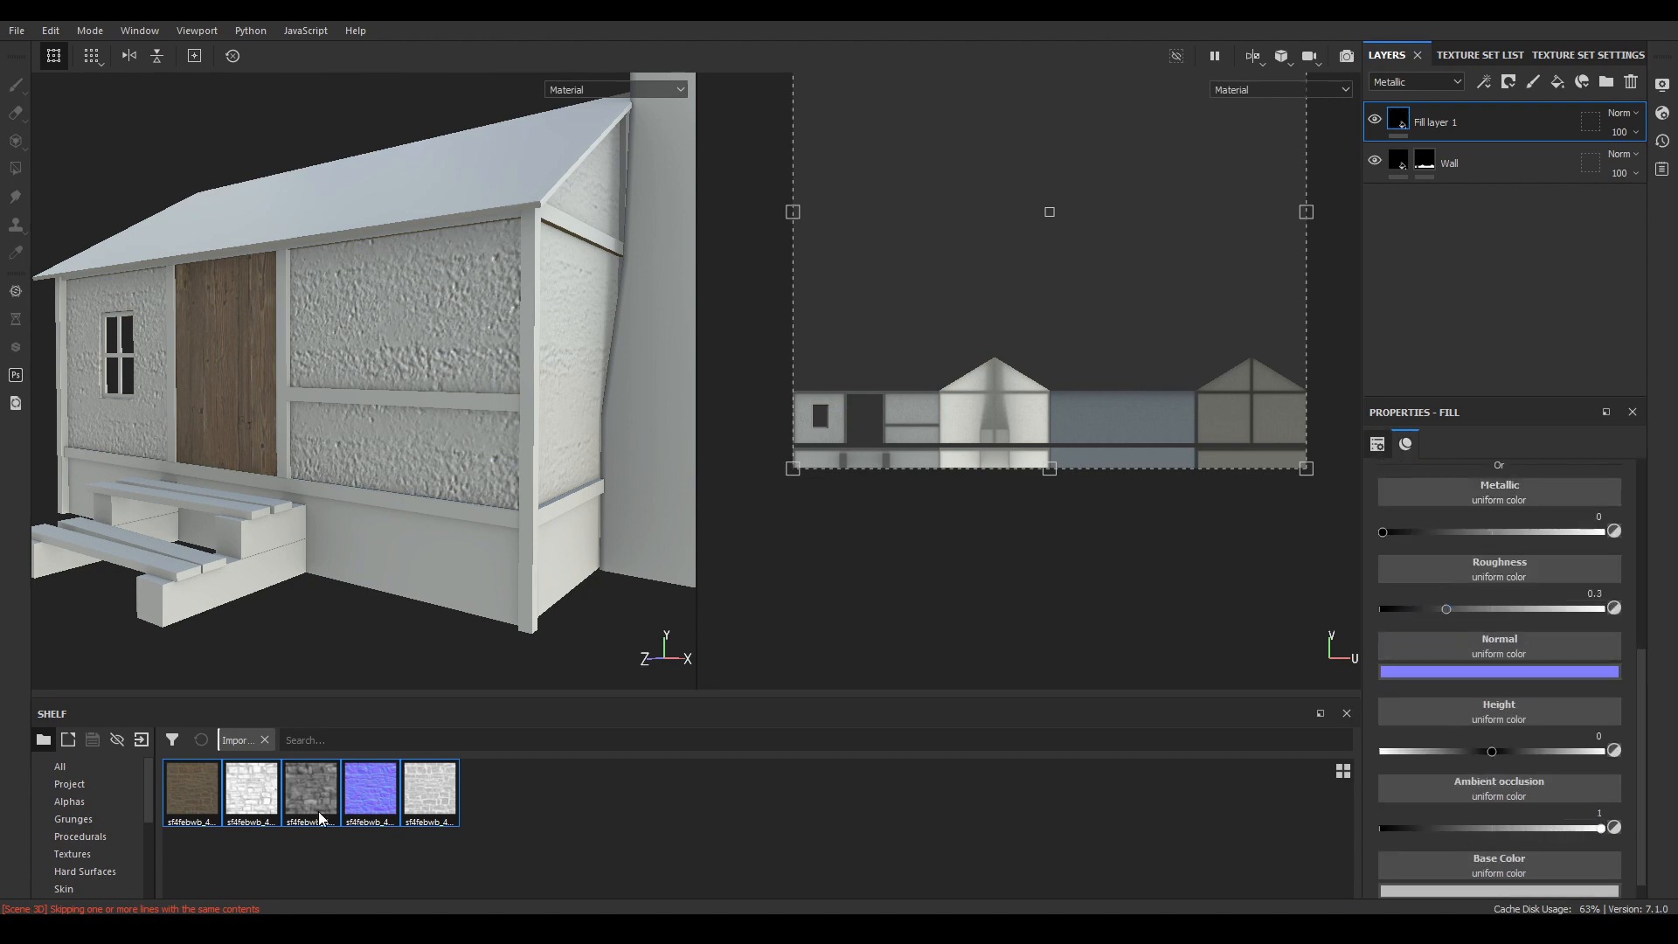
left_click_drag(193, 791, 1499, 870)
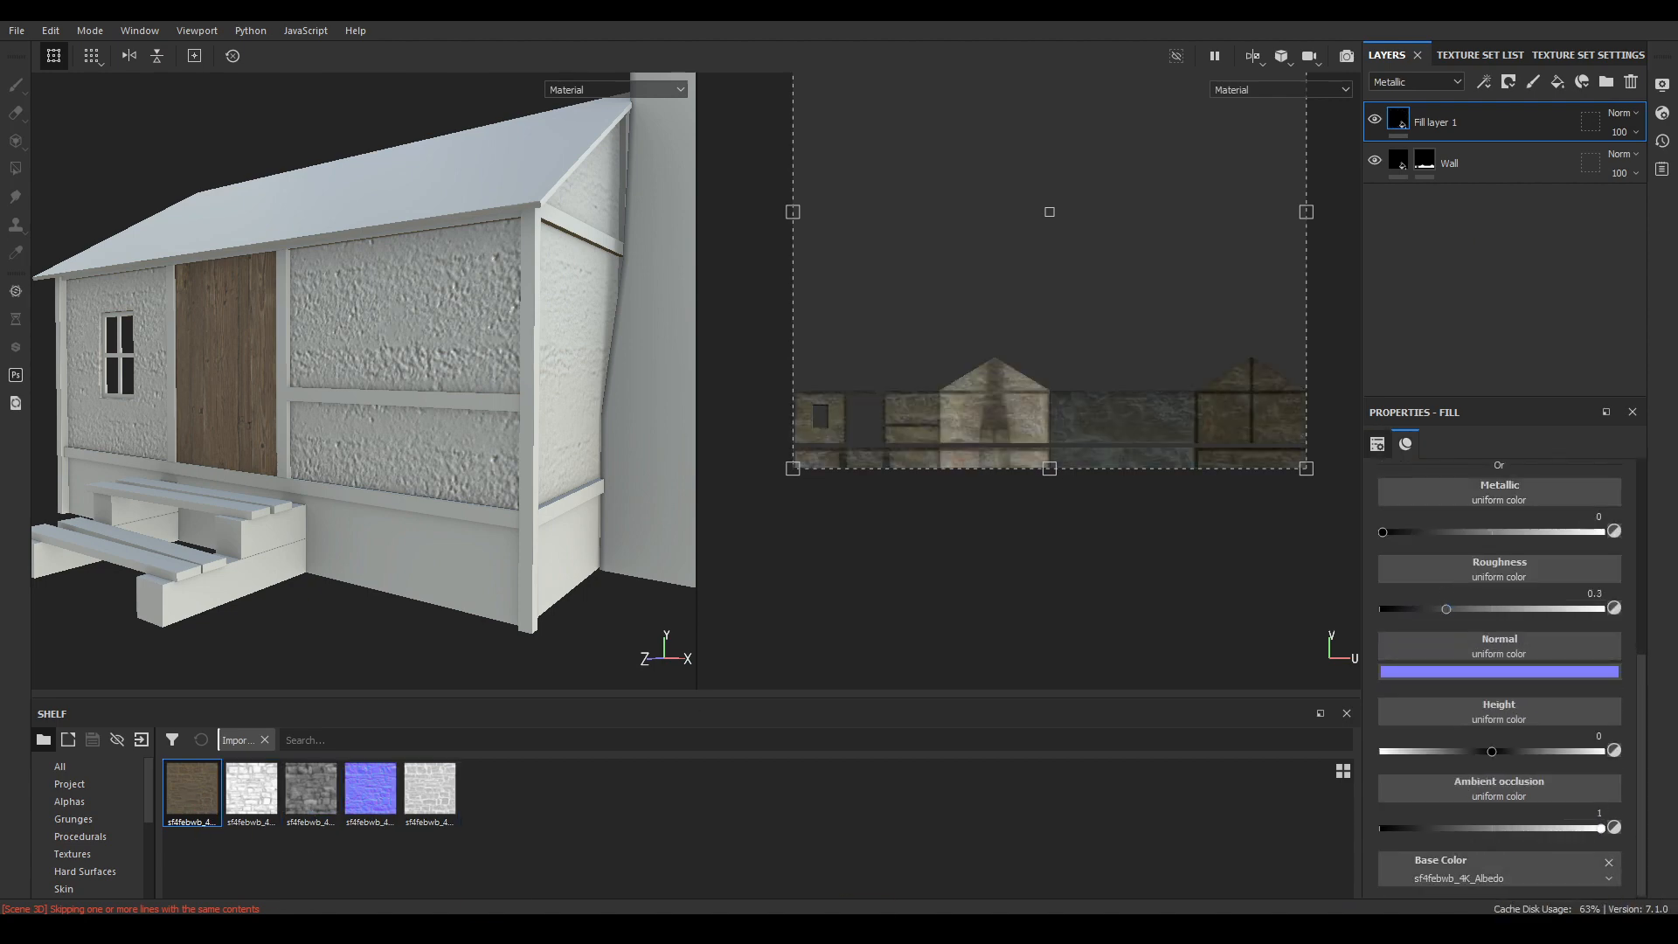
left_click_drag(249, 807, 1527, 780)
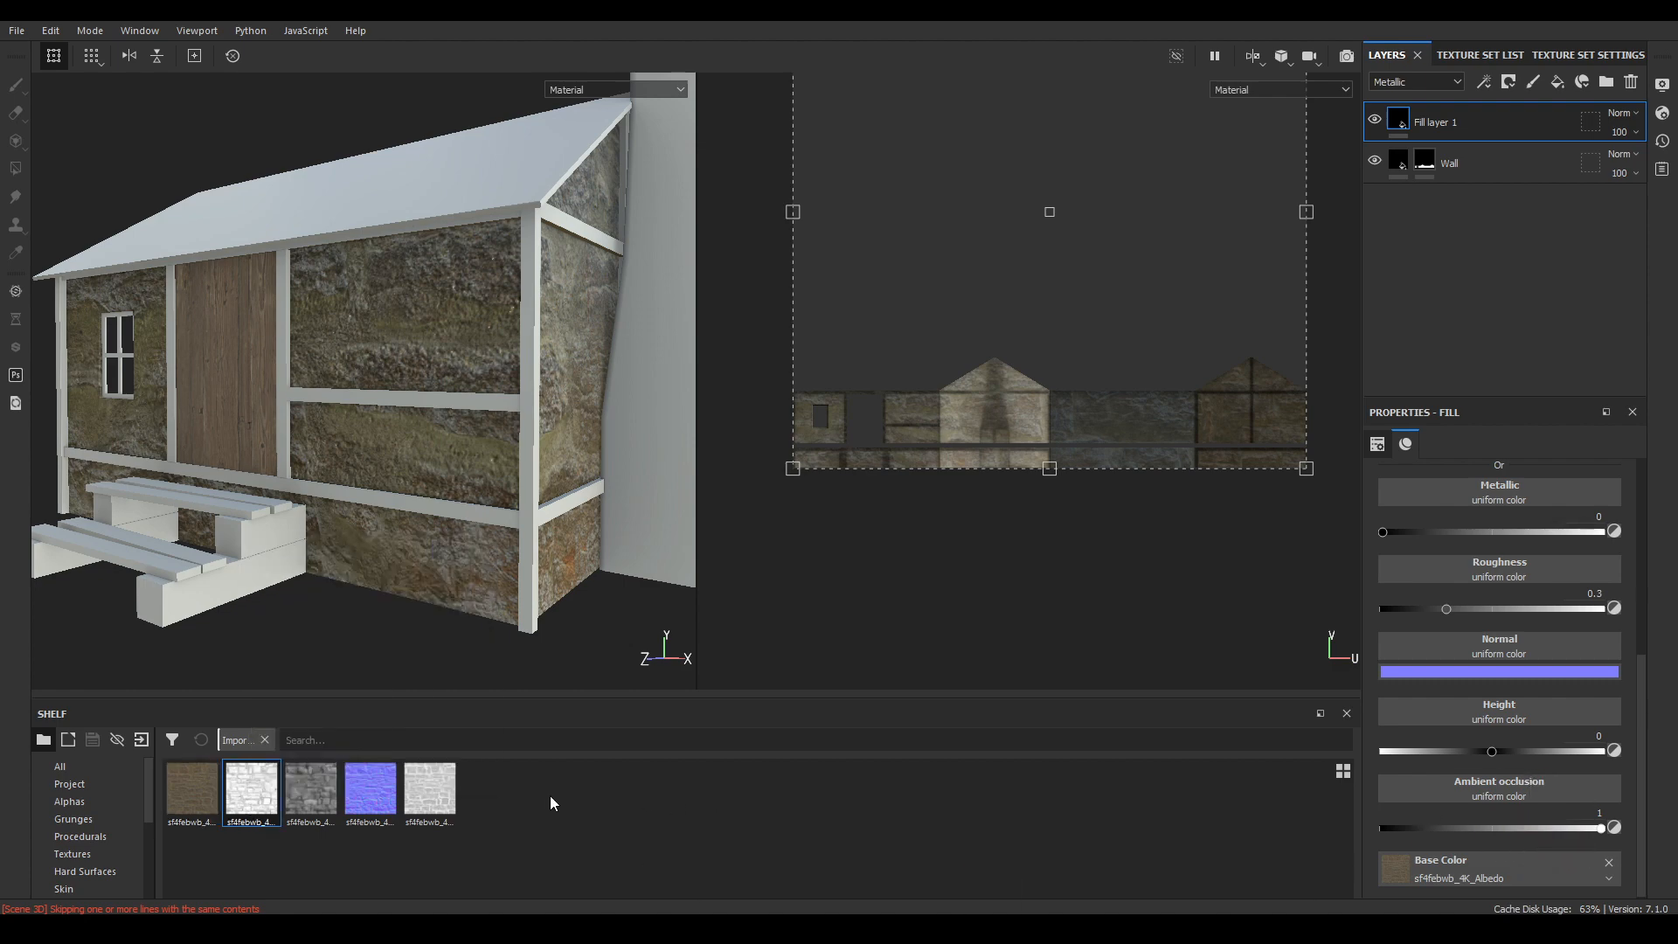
left_click_drag(310, 793, 1476, 715)
left_click_drag(235, 812, 1511, 795)
left_click_drag(310, 794, 1522, 743)
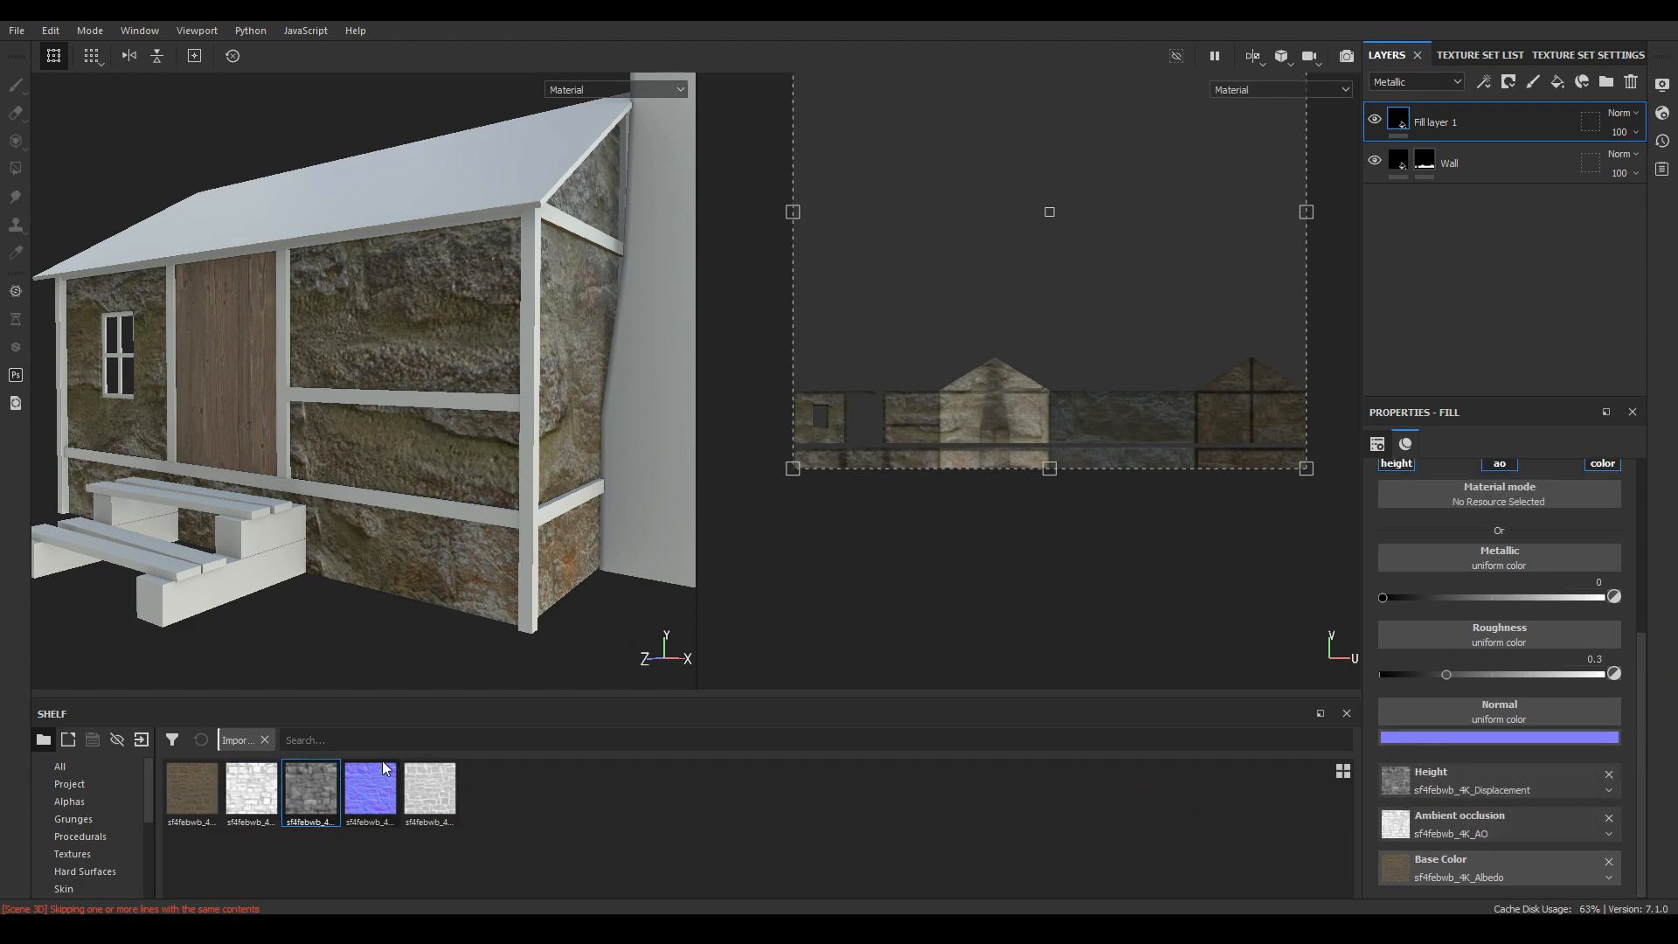
left_click_drag(388, 784, 1510, 655)
left_click(1586, 55)
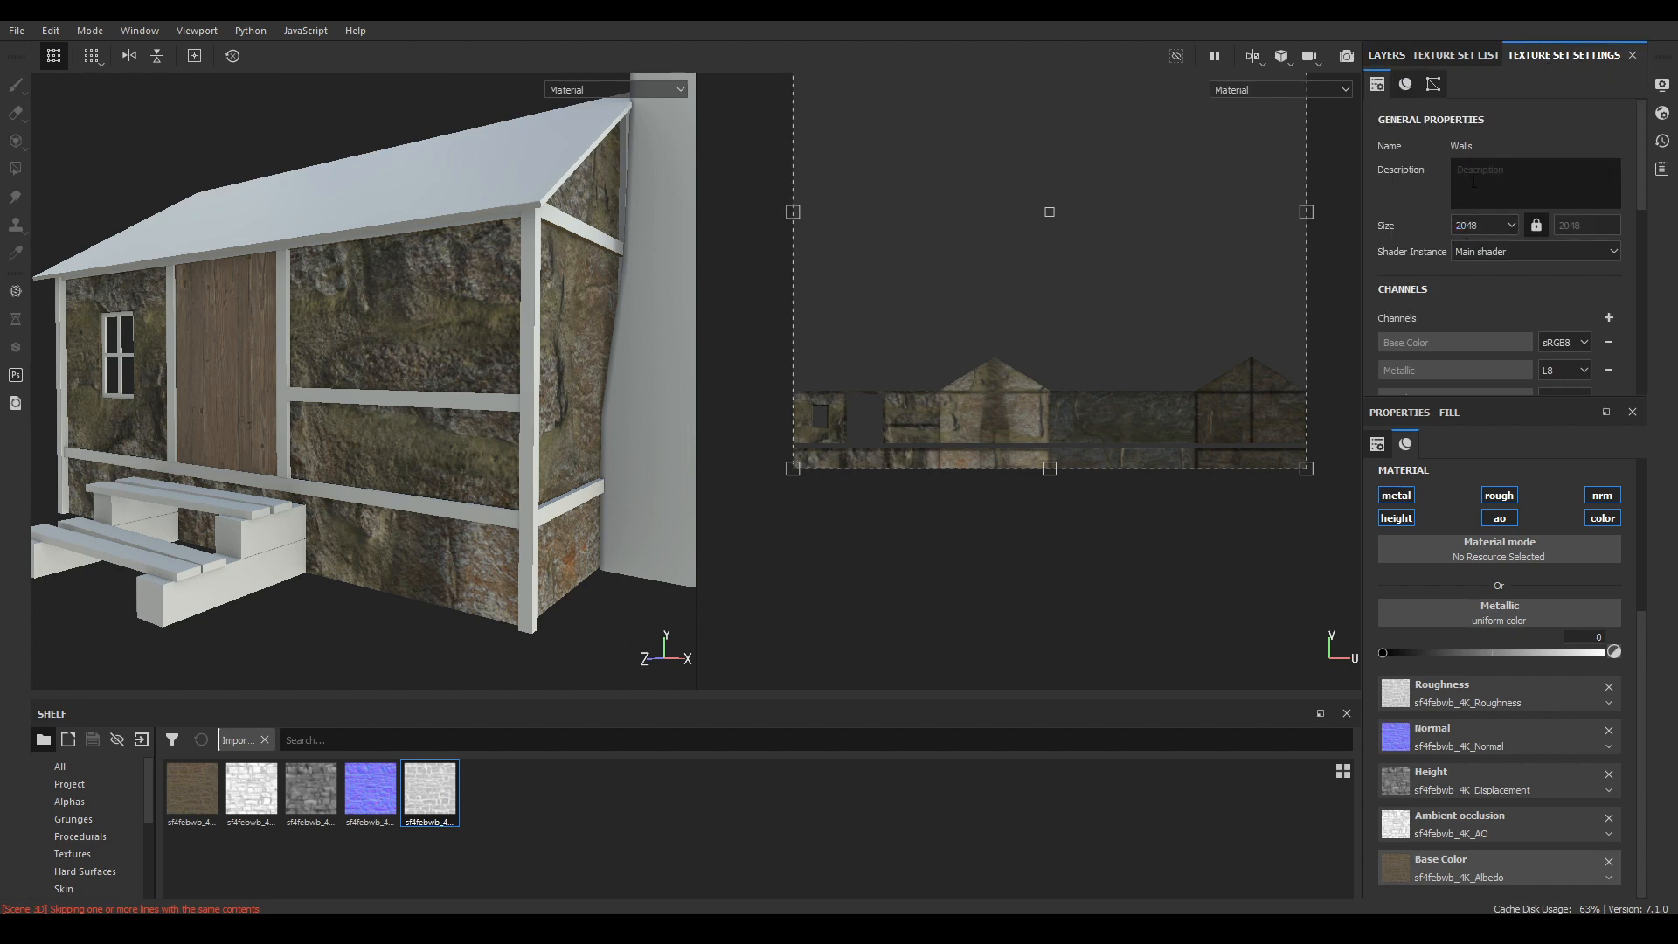
left_click(1391, 55)
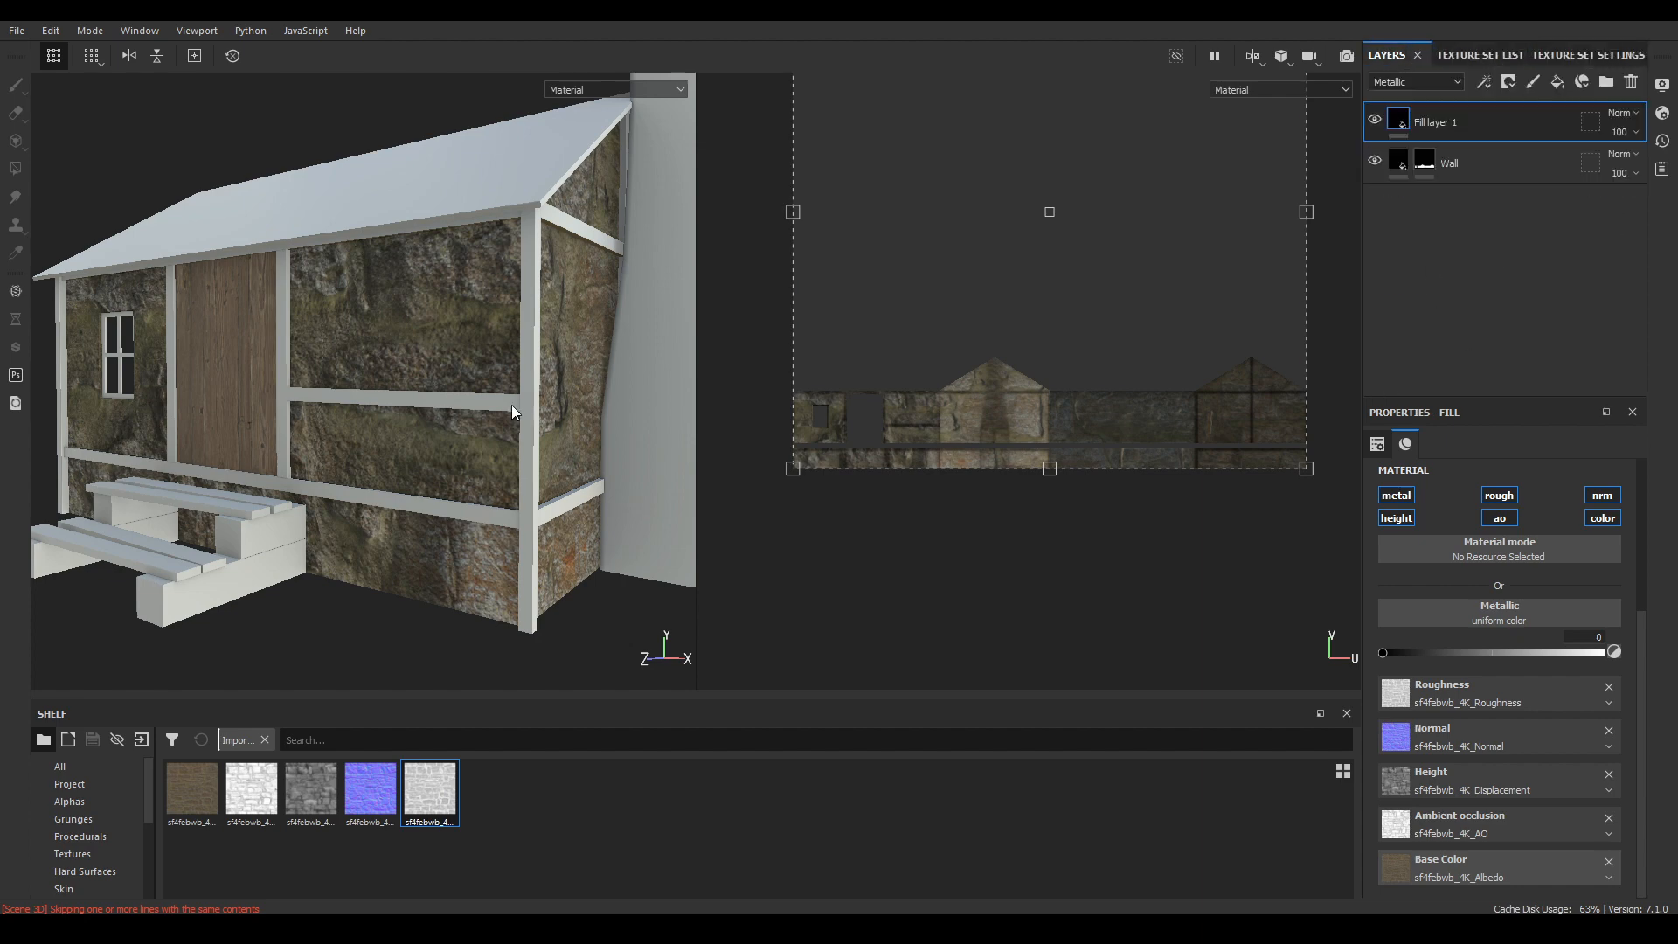
- Change the stone fill's projection to Tri-planar projection
mouse_move(512, 405)
left_mouse_down("alt")
mouse_move(594, 398)
mouse_move(535, 393)
left_mouse_up("alt")
scroll(1444, 545, "up", 4)
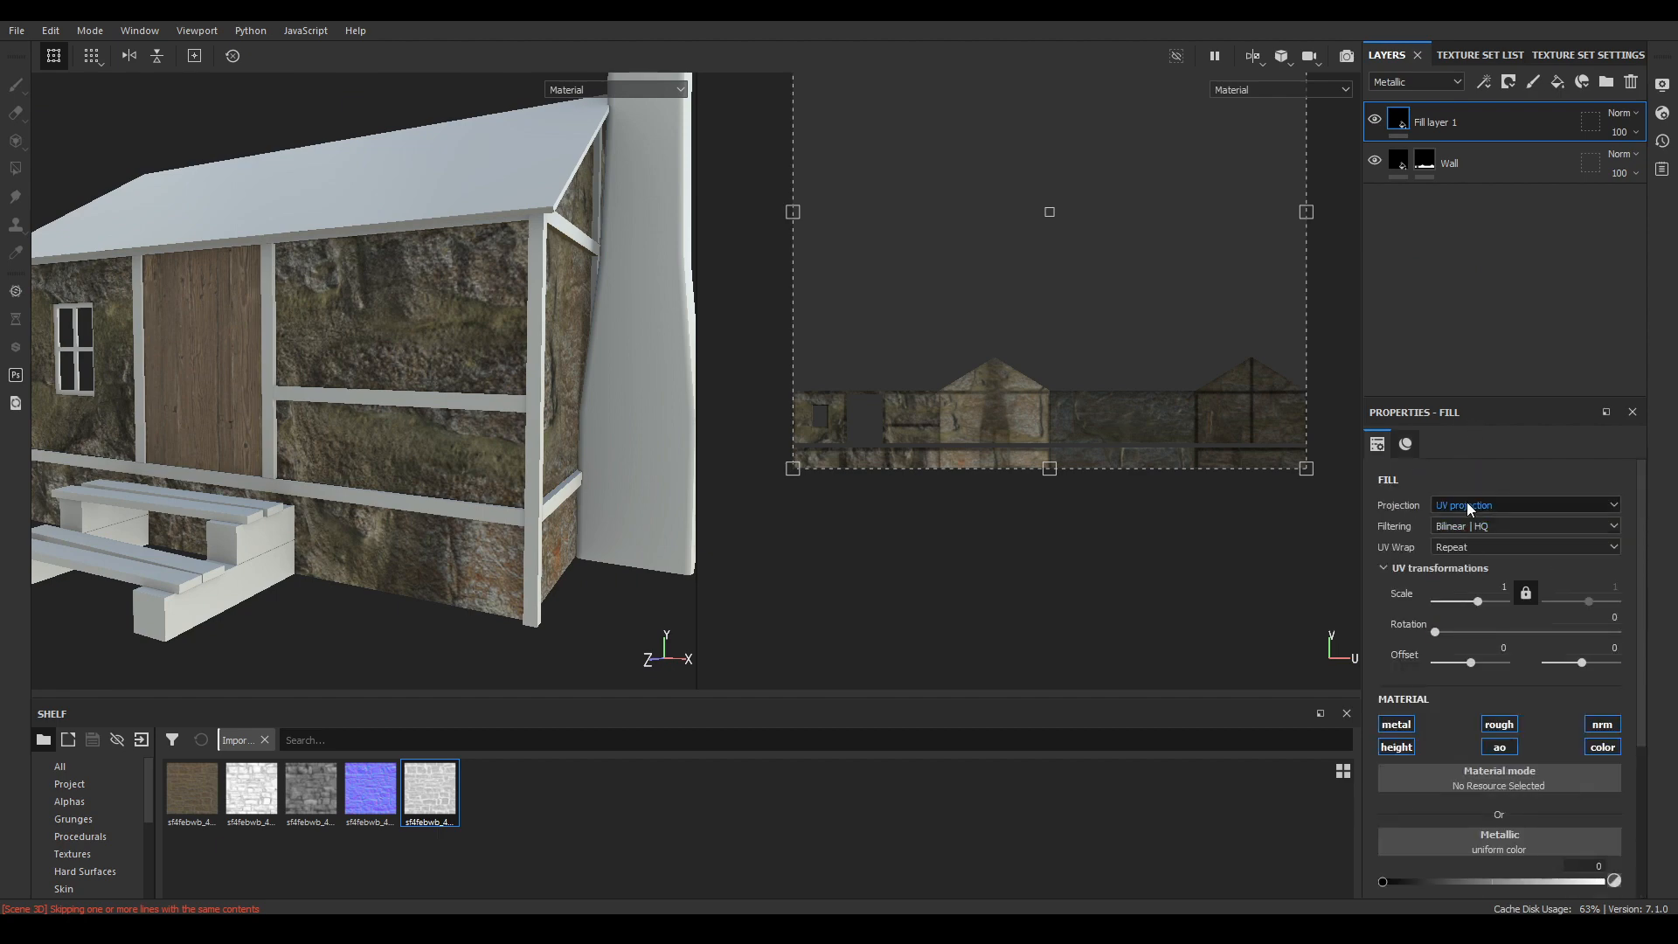
left_click(1480, 505)
left_click(1477, 541)
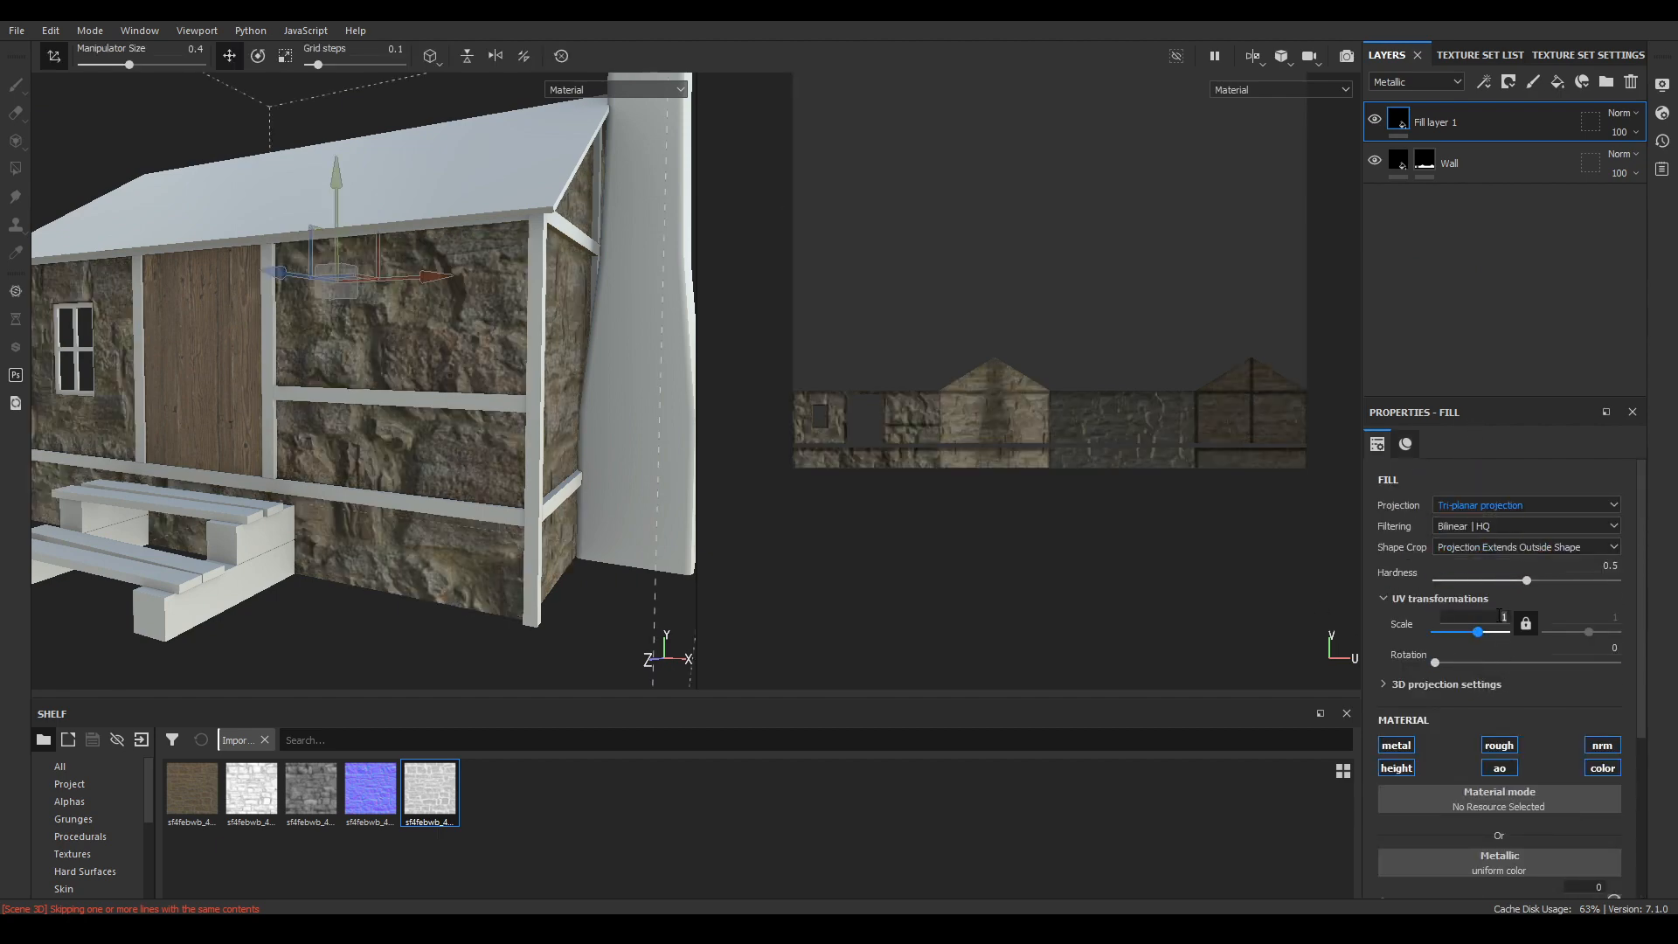
- Try UV scales of 5, 2 and 3 on the stone fill
left_click(1499, 615)
type("5")
key("Return")
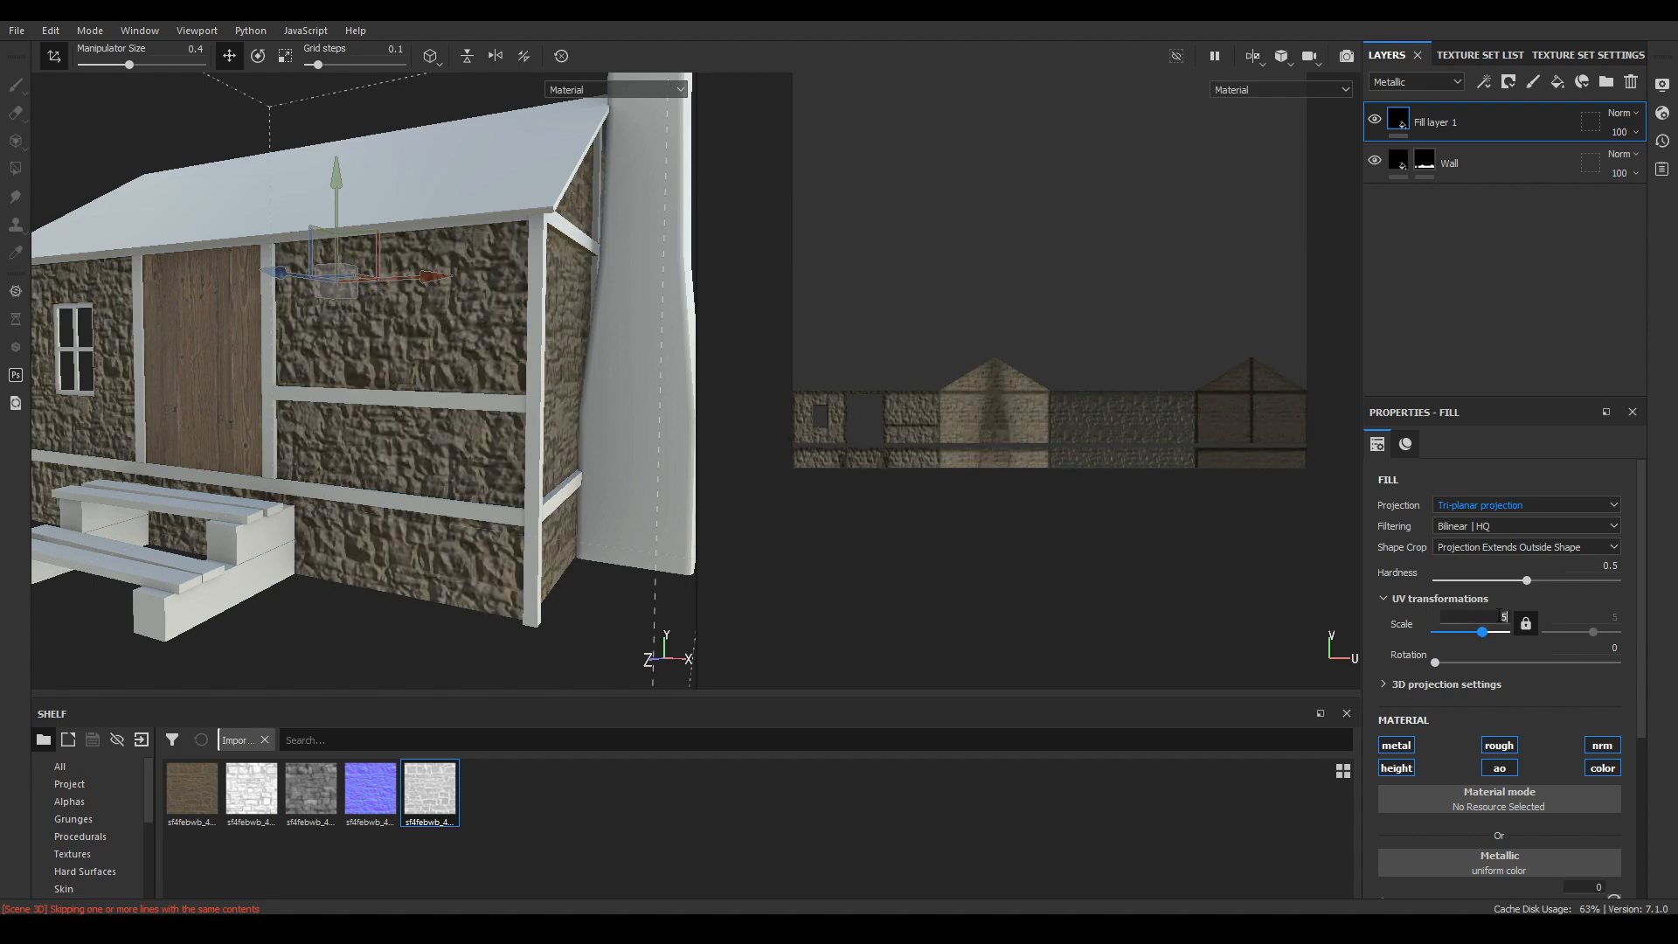
key("Return")
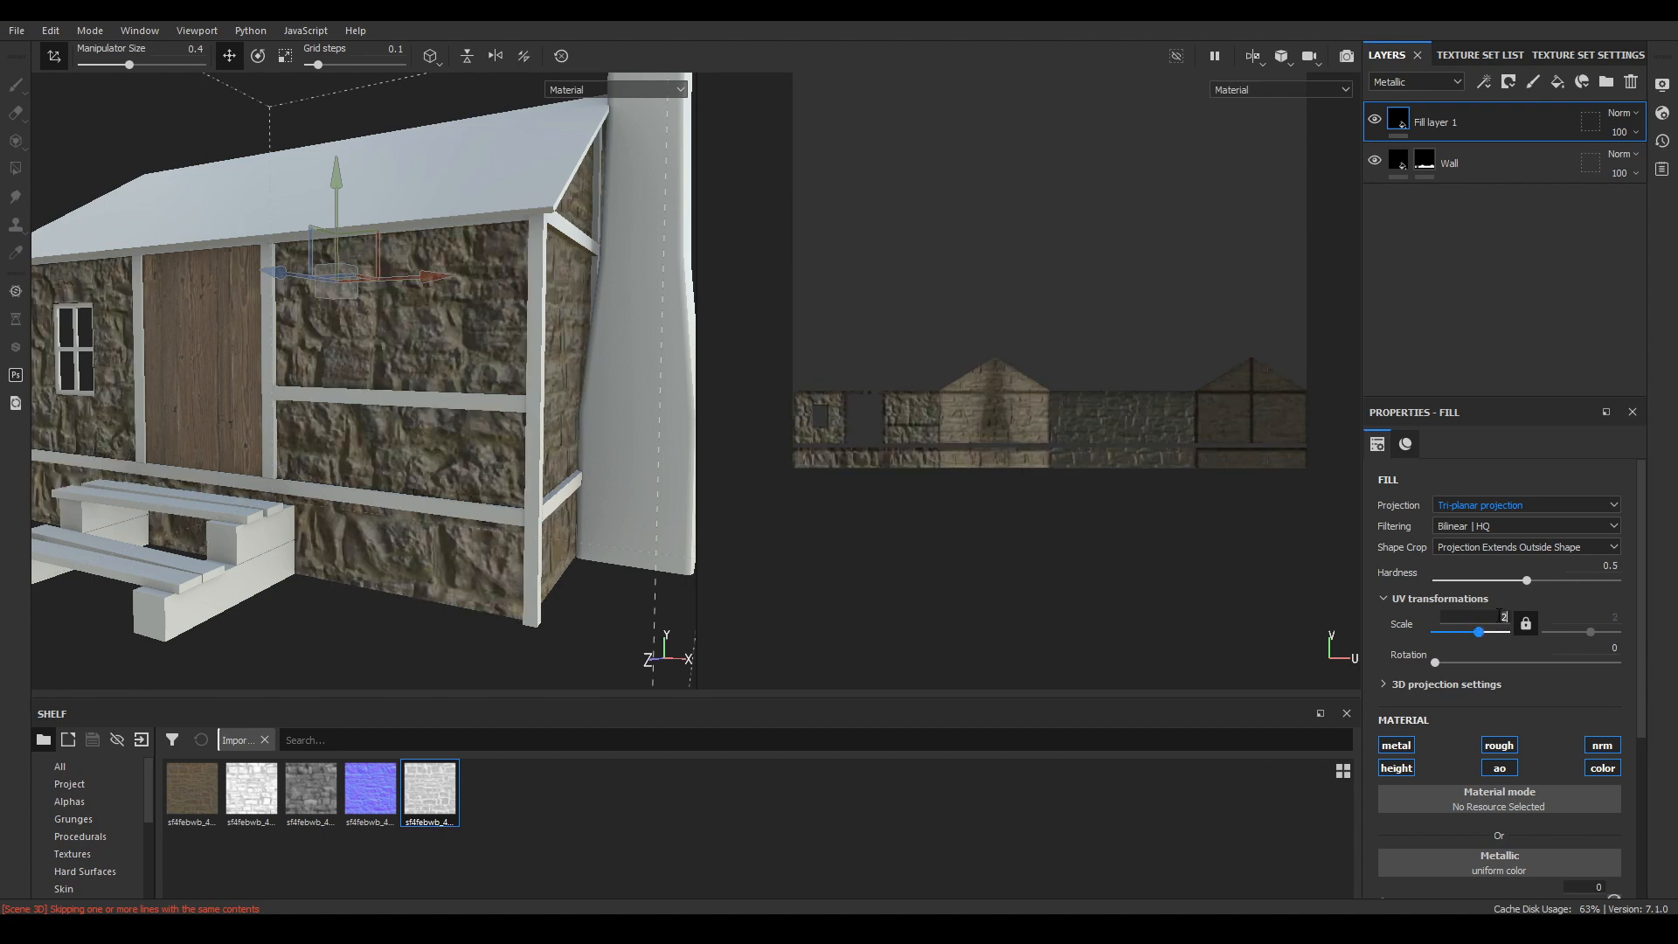
key("Return")
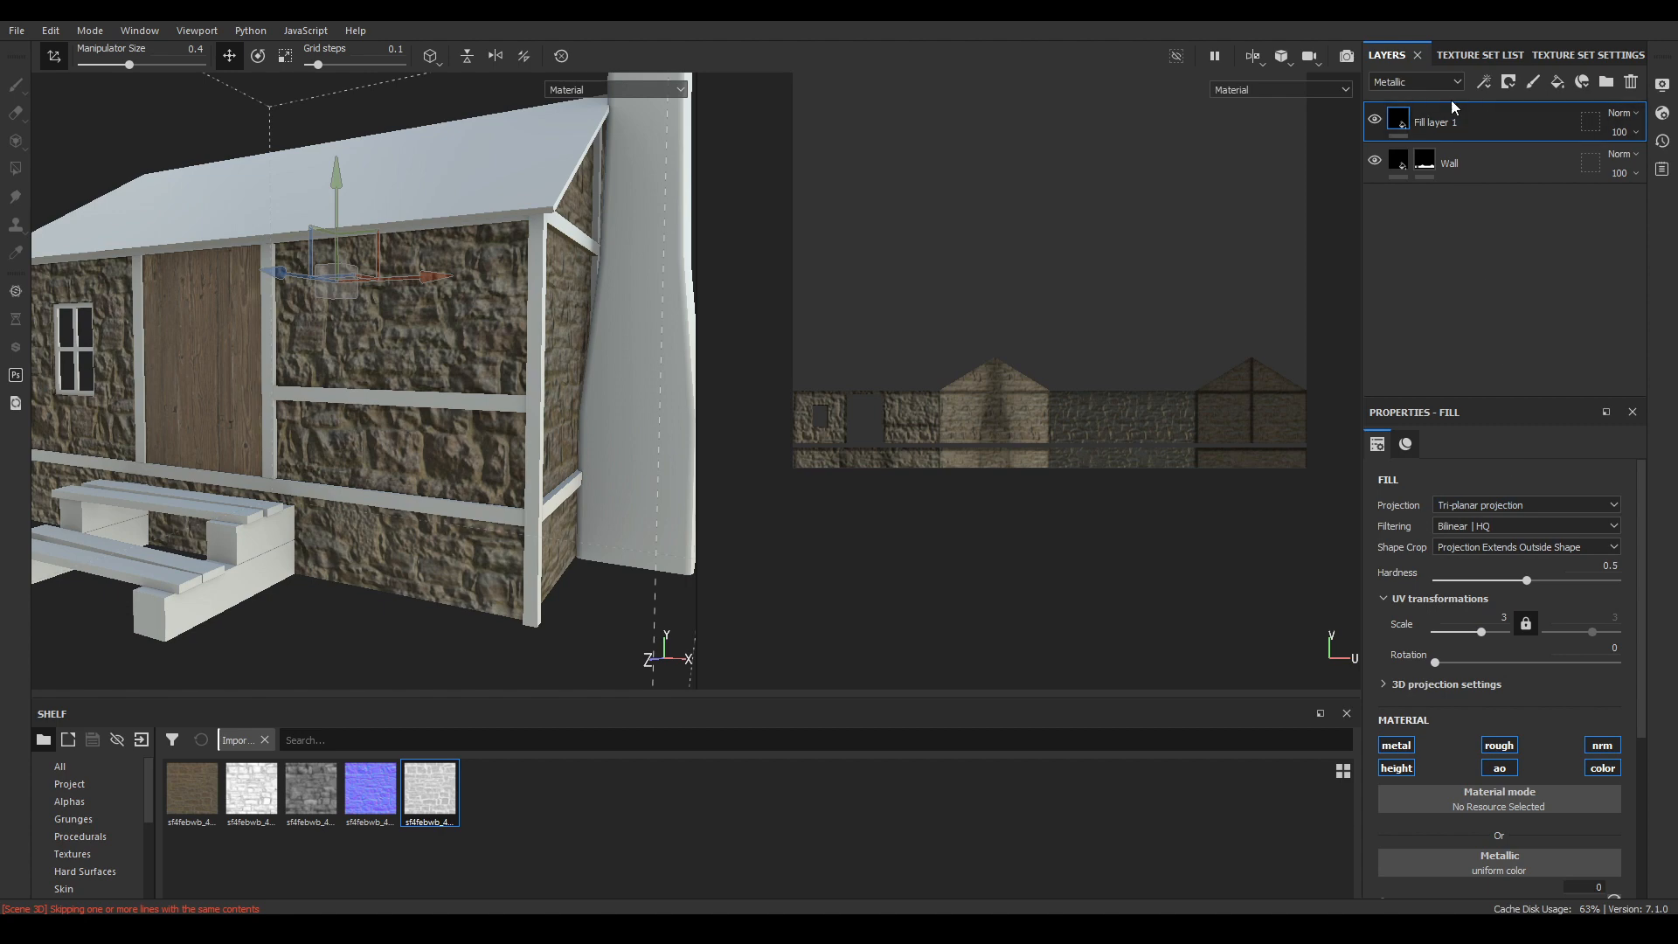
- Check the stone size on the house and set the fill's UV scale to 4
left_click_drag(457, 550, 437, 395, "alt")
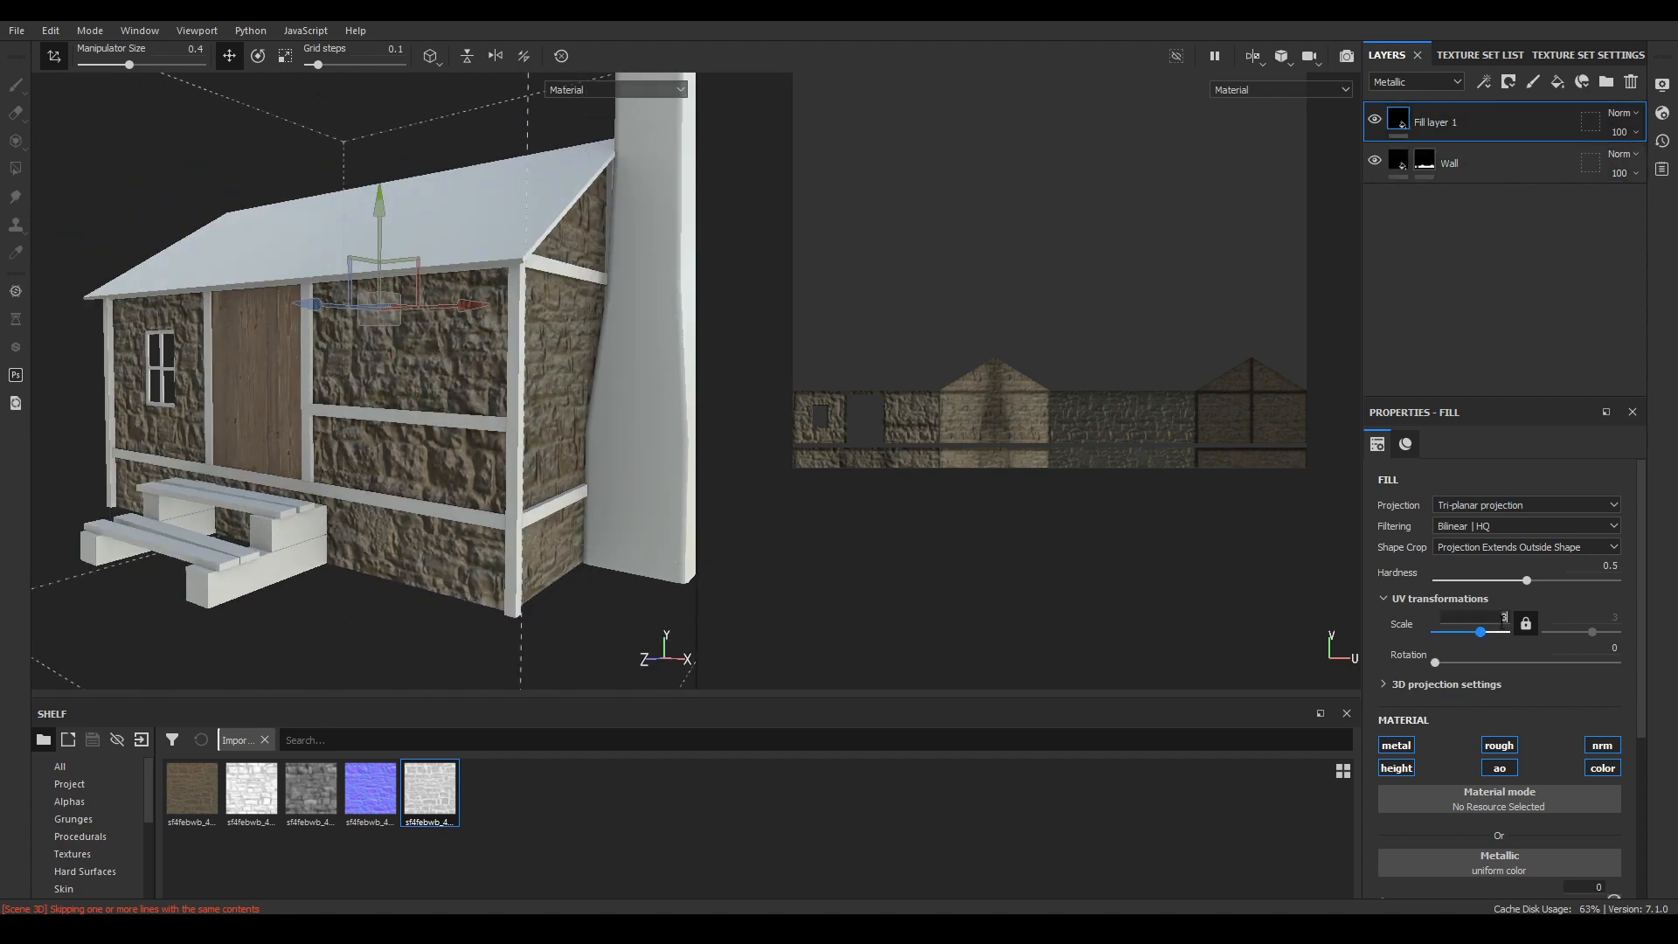
type("4")
key("Return")
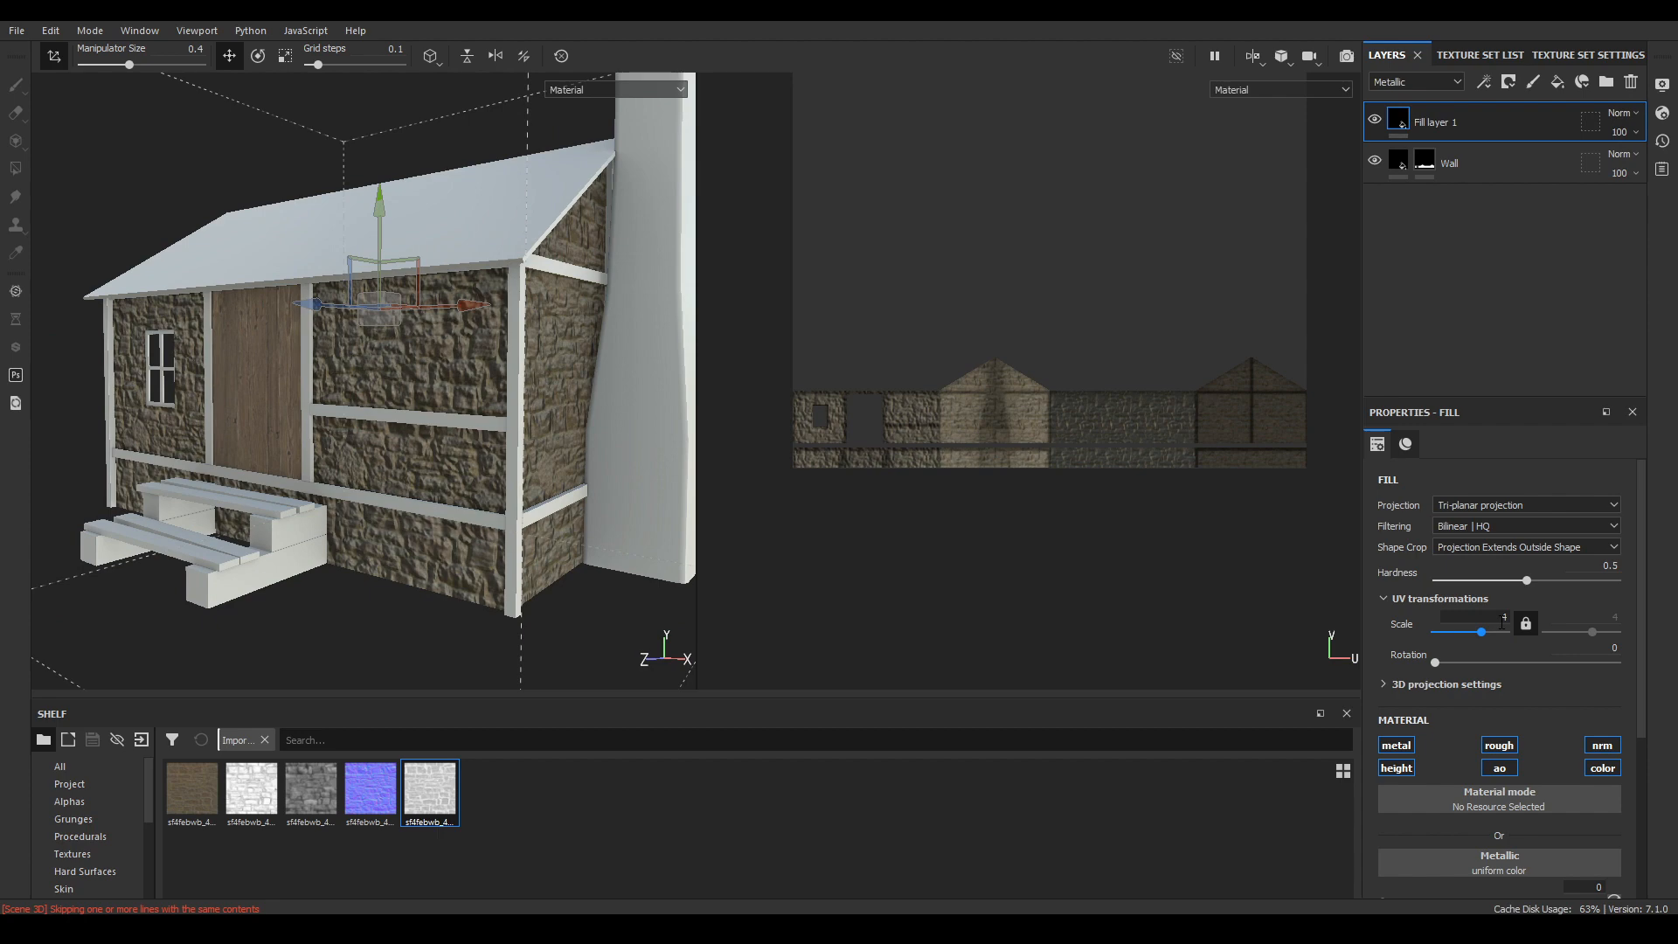
- Rename the stone fill layer Castle Wall and add a black mask to it
double_click(1433, 123)
type("Castle Wall")
right_click(1433, 125)
left_click(1476, 160)
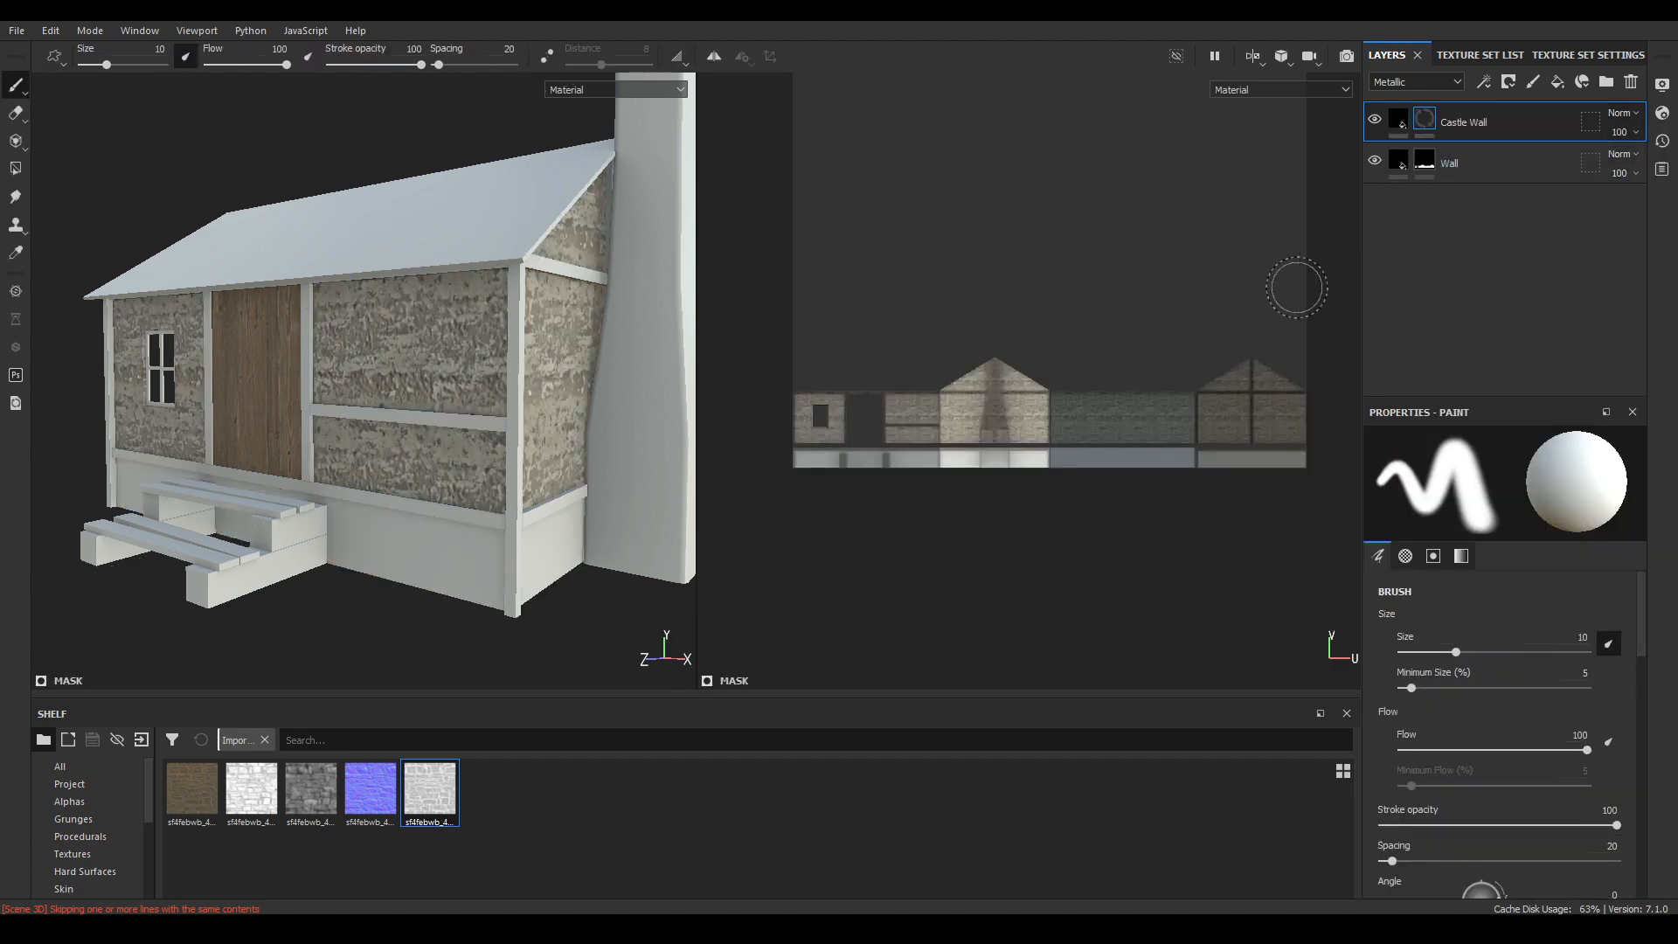
- Use Polygon Fill in UV chunk mode to reveal the stone on the lower row of wall UV shells
left_click(15, 168)
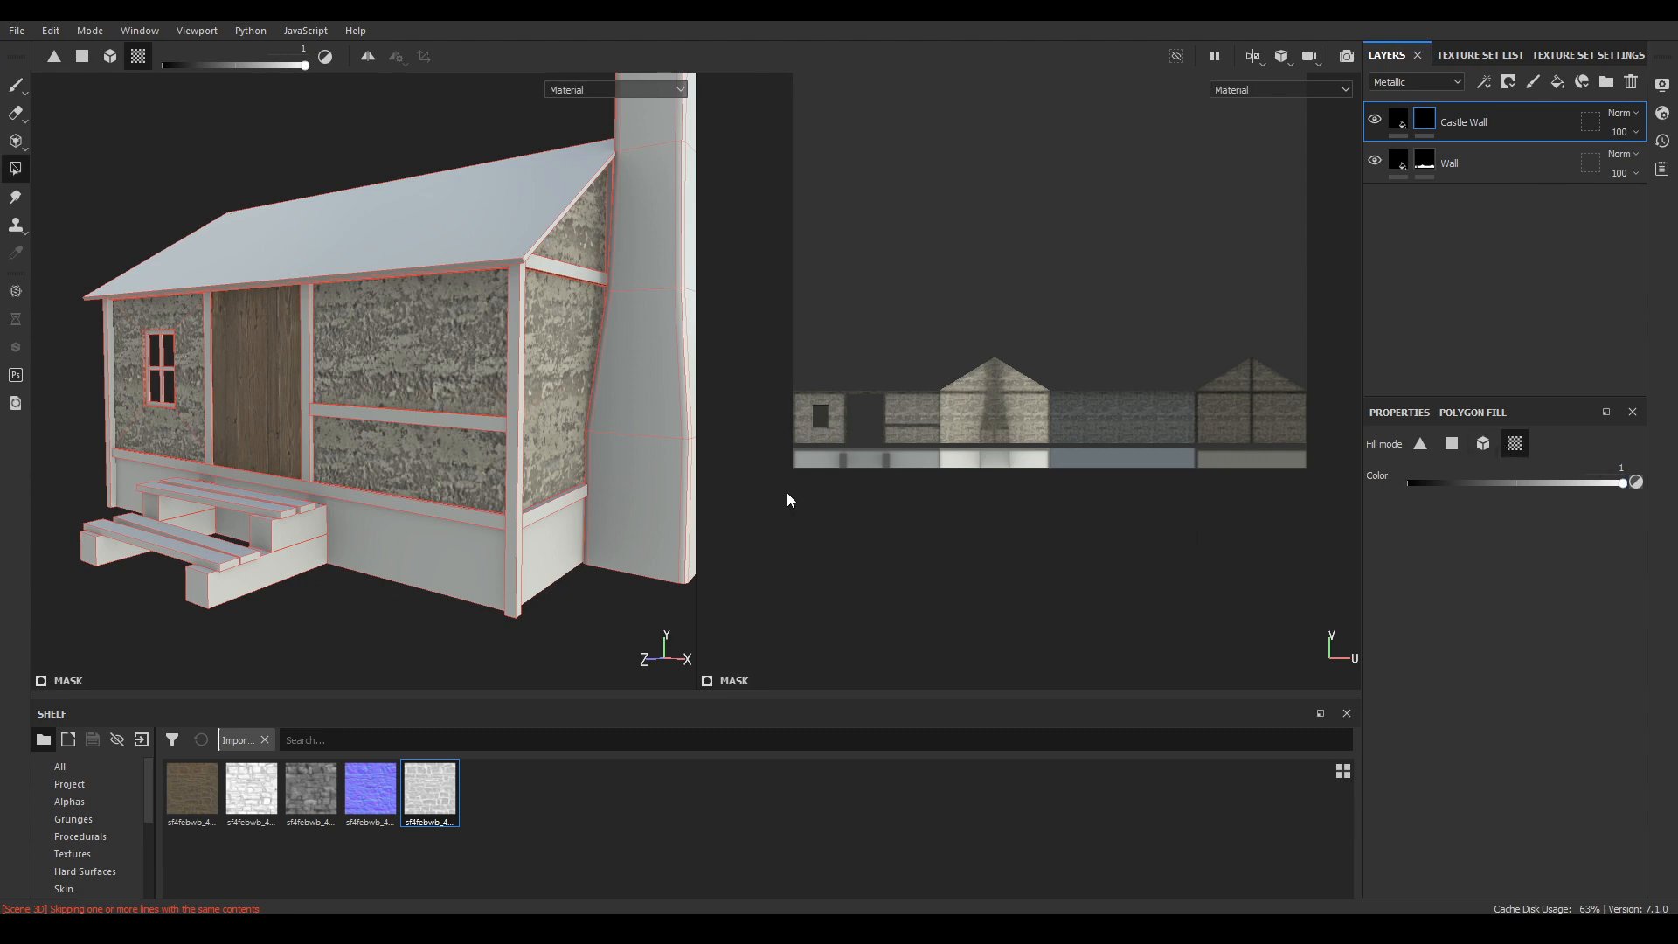
left_click_drag(783, 490, 1339, 454)
left_click(15, 86)
mouse_move(437, 489)
left_mouse_down("alt")
mouse_move(541, 314)
mouse_move(470, 591)
left_mouse_up("alt")
left_click_drag(508, 473, 614, 459, "alt")
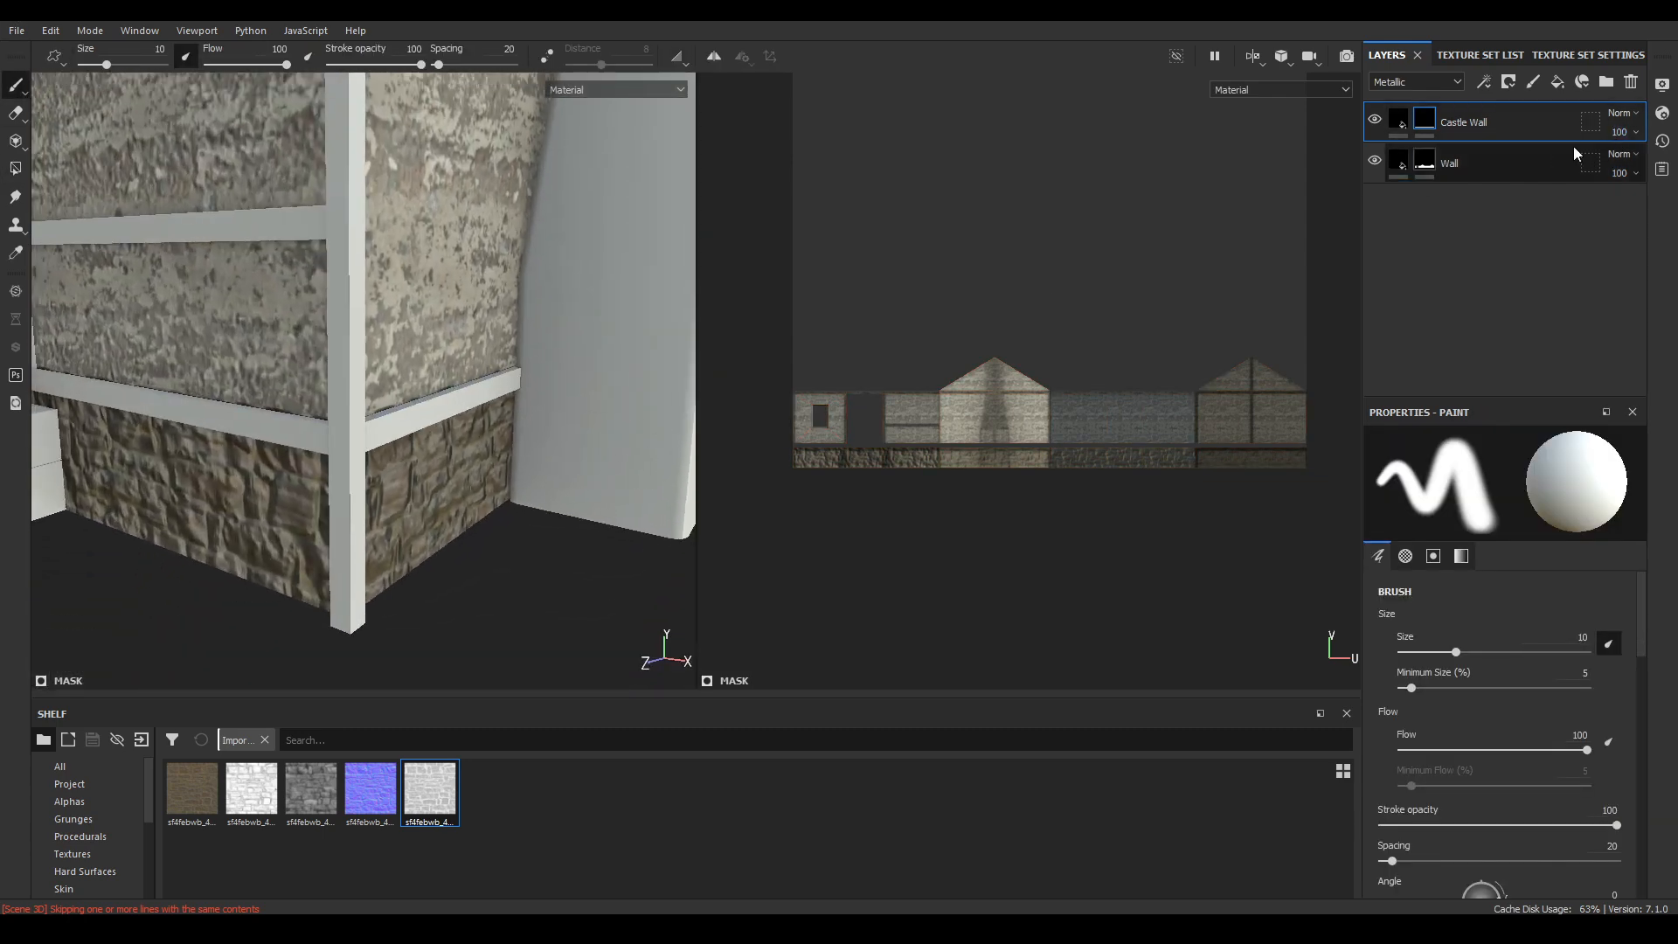
- Raise the Walls texture set's size to 4096 and check the sharpness of the stone and plaster
left_click(1573, 54)
left_click(1483, 225)
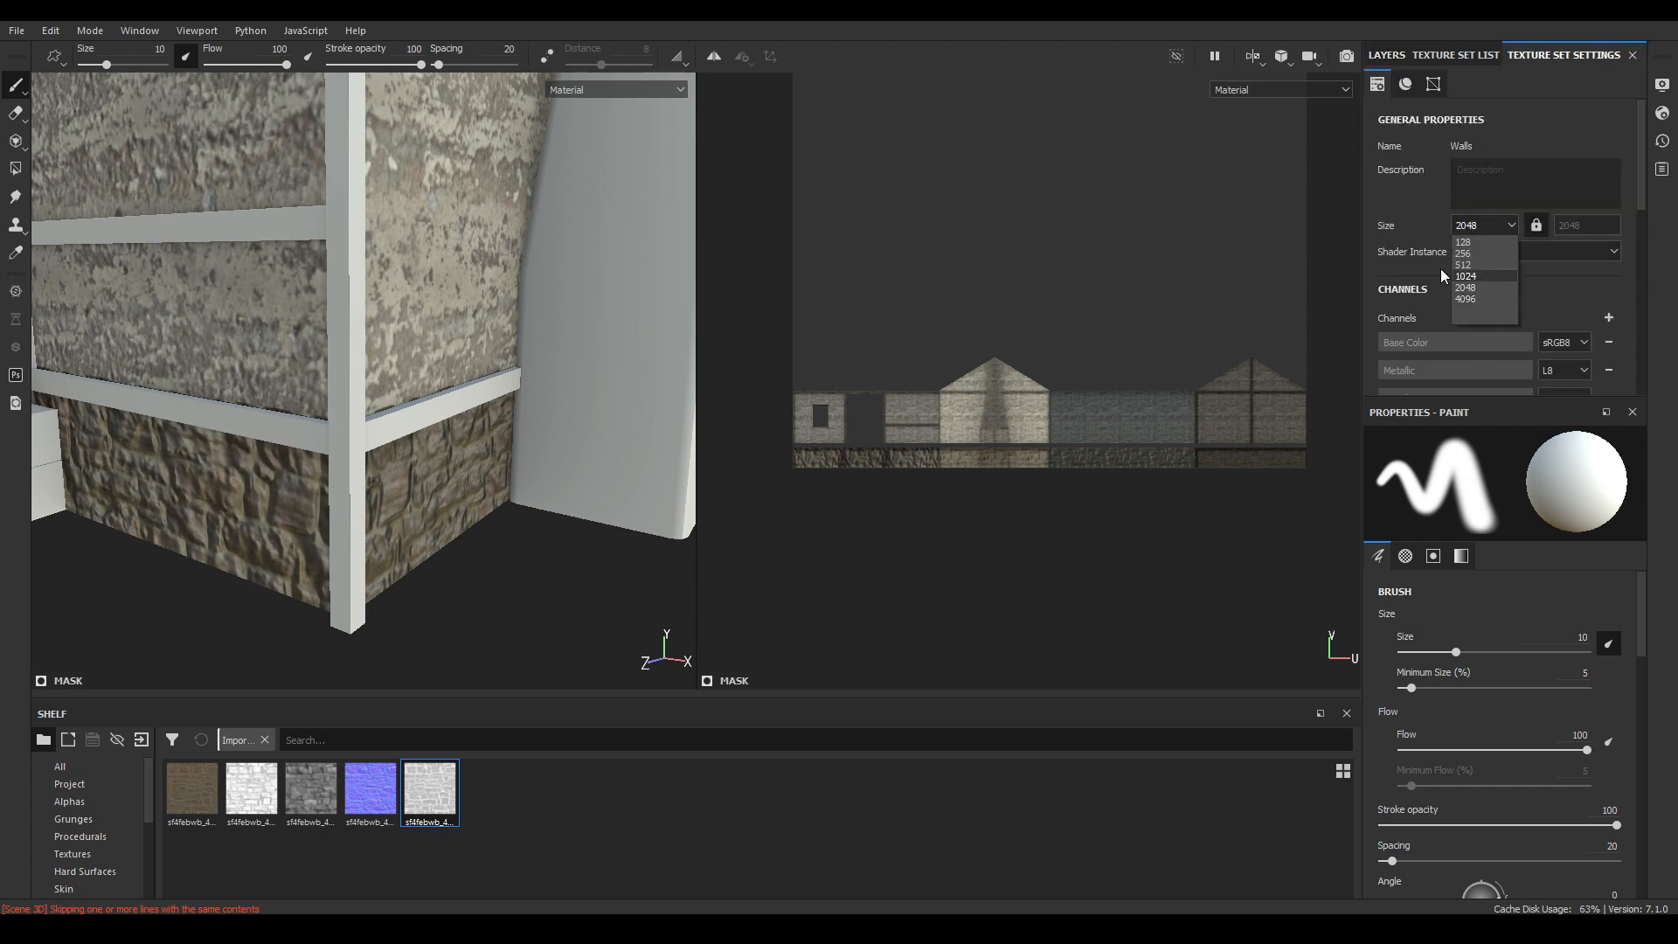
left_click(1491, 297)
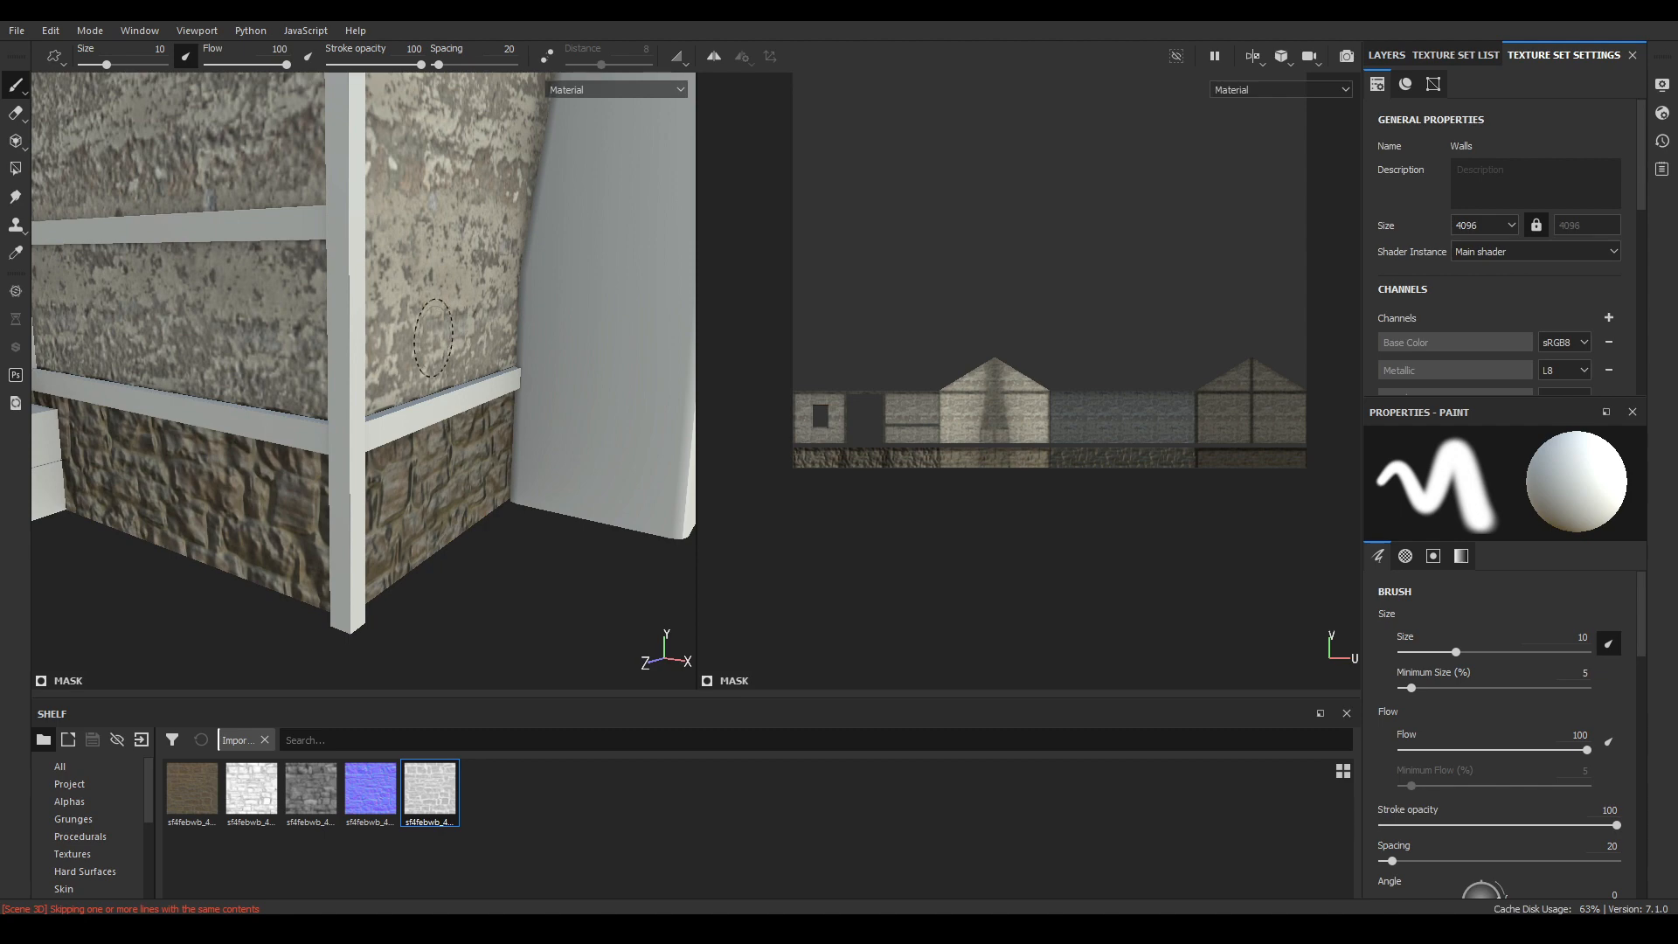
left_click_drag(424, 358, 249, 386, "alt")
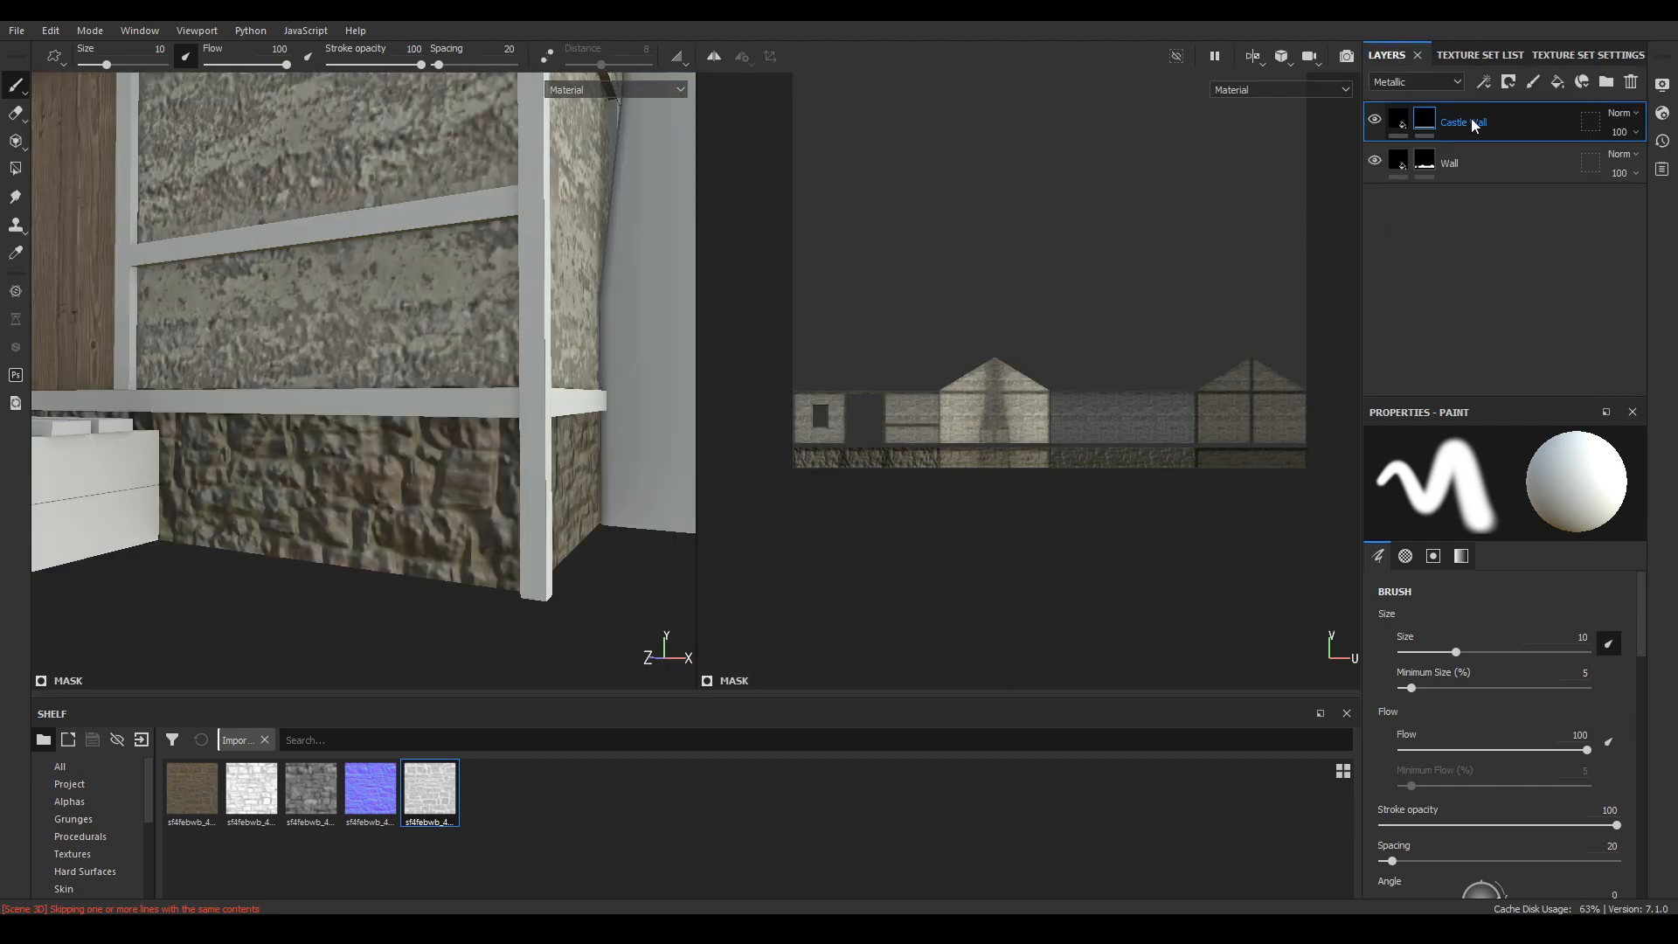
- Add an HSL Perceptive filter to the Castle Wall layer's fill content
left_click(1408, 118)
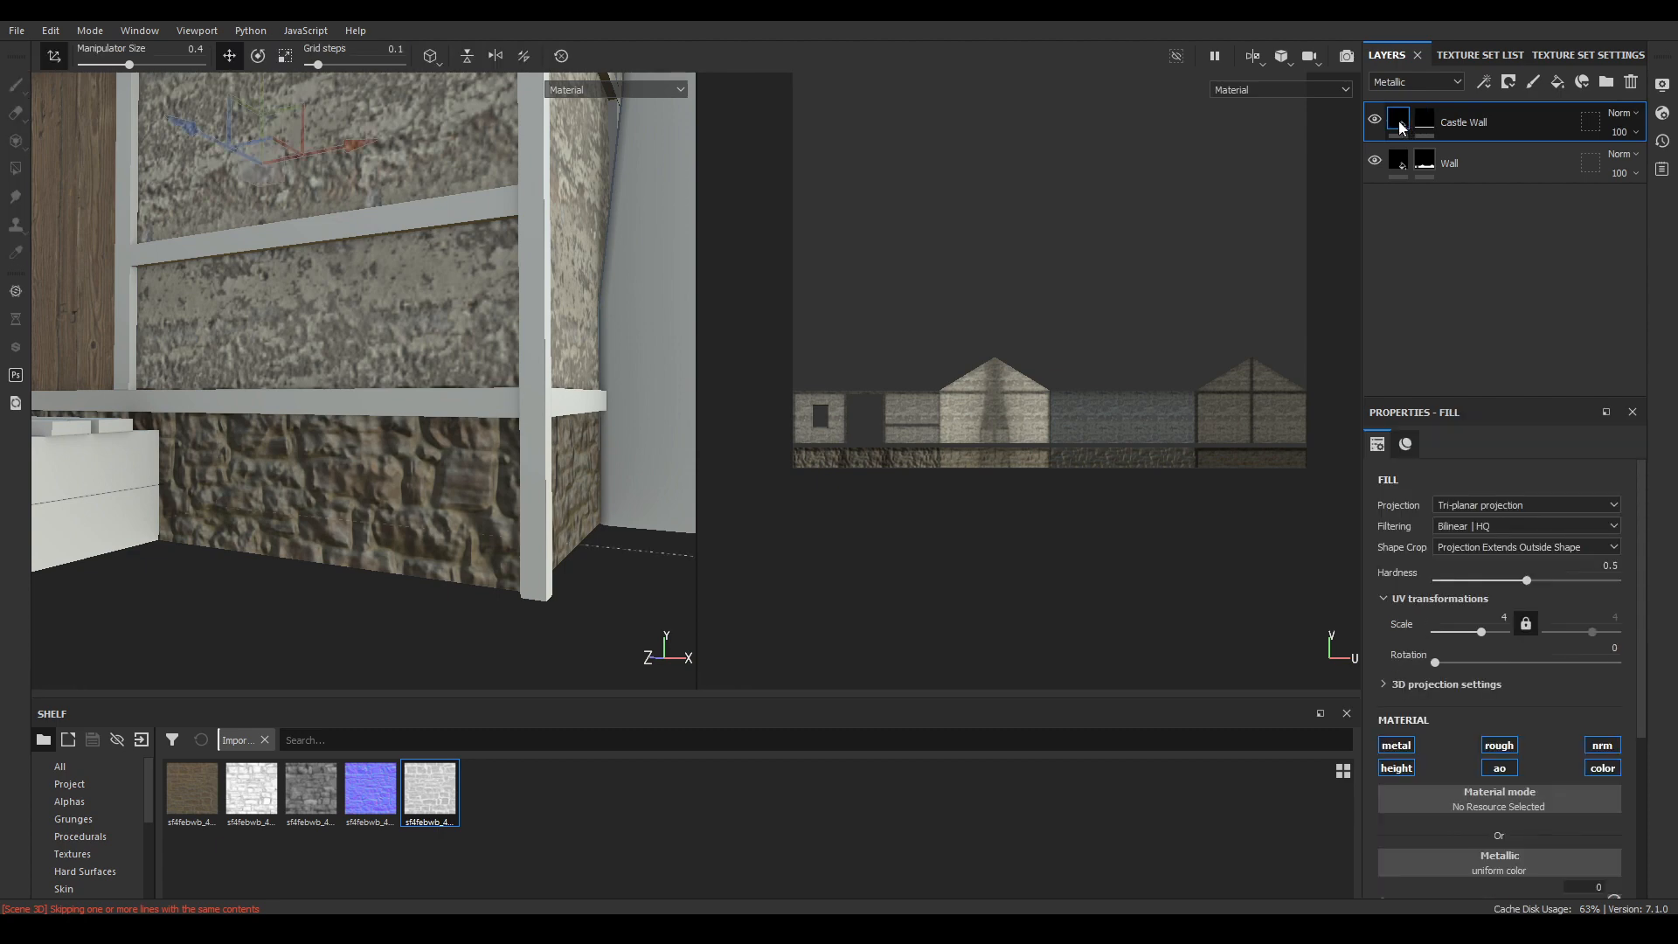
right_click(1398, 120)
left_click(1460, 634)
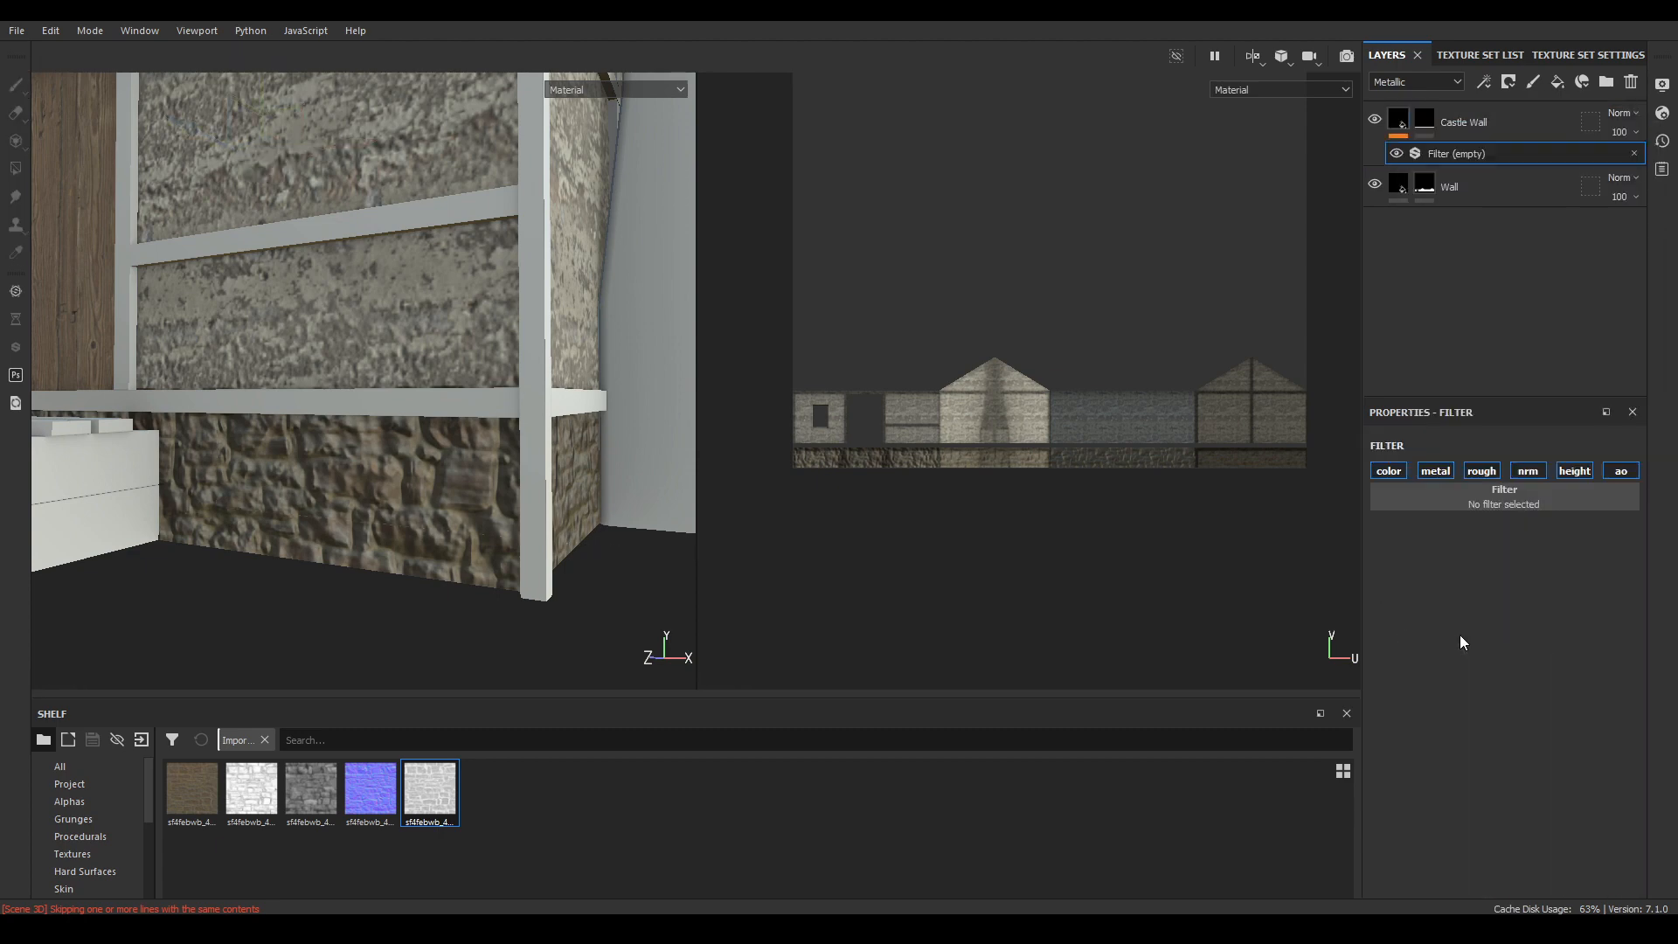
left_click(1476, 502)
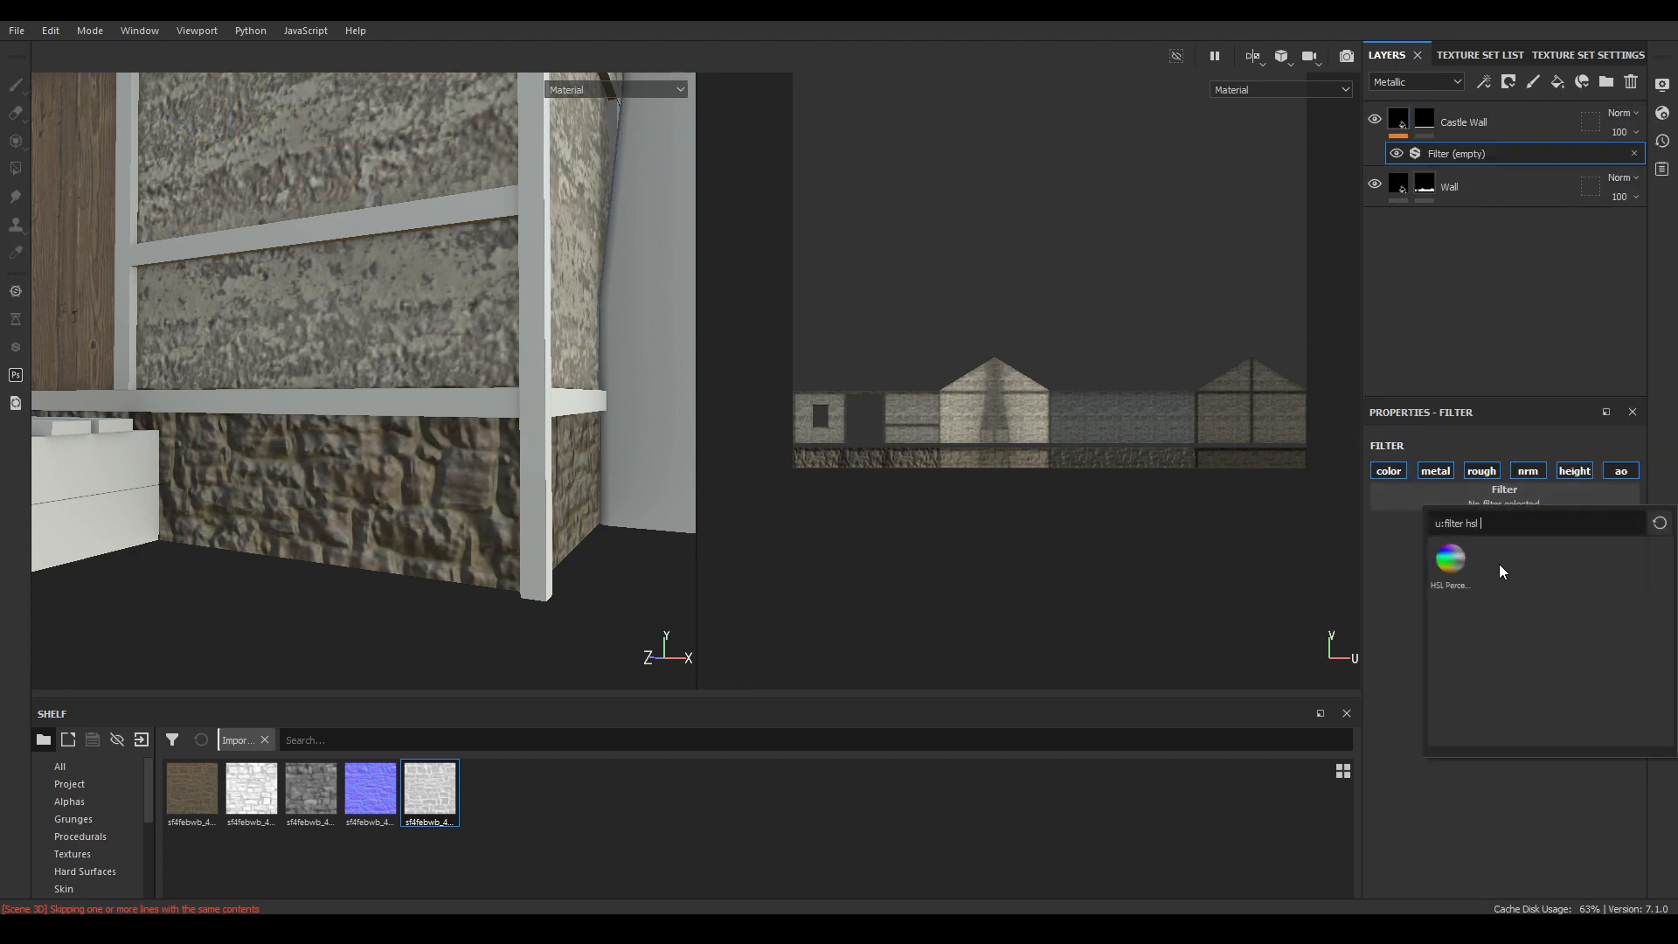
left_click(1449, 563)
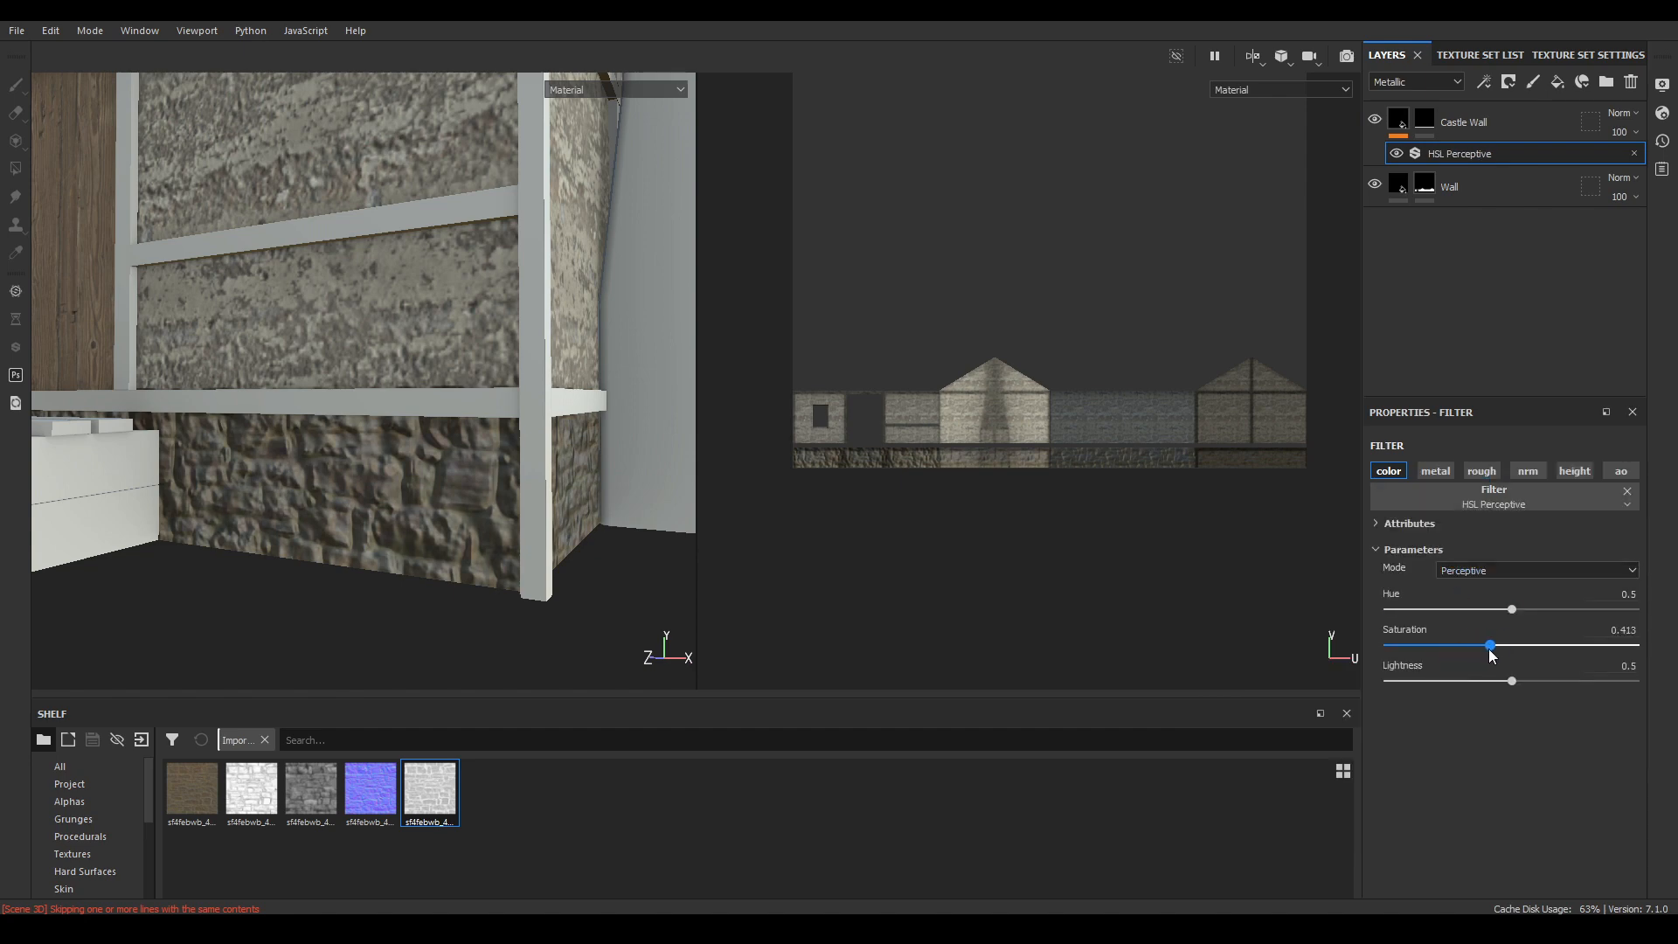
- Set the Castle Wall filter's saturation to 0.402 and lightness to 0.488, checking the stone base against the whole house
left_click_drag(1489, 650, 1516, 689)
left_click_drag(454, 332, 352, 233, "alt")
right_click_drag(352, 233, 578, 437, "alt")
left_click_drag(1506, 681, 1508, 681)
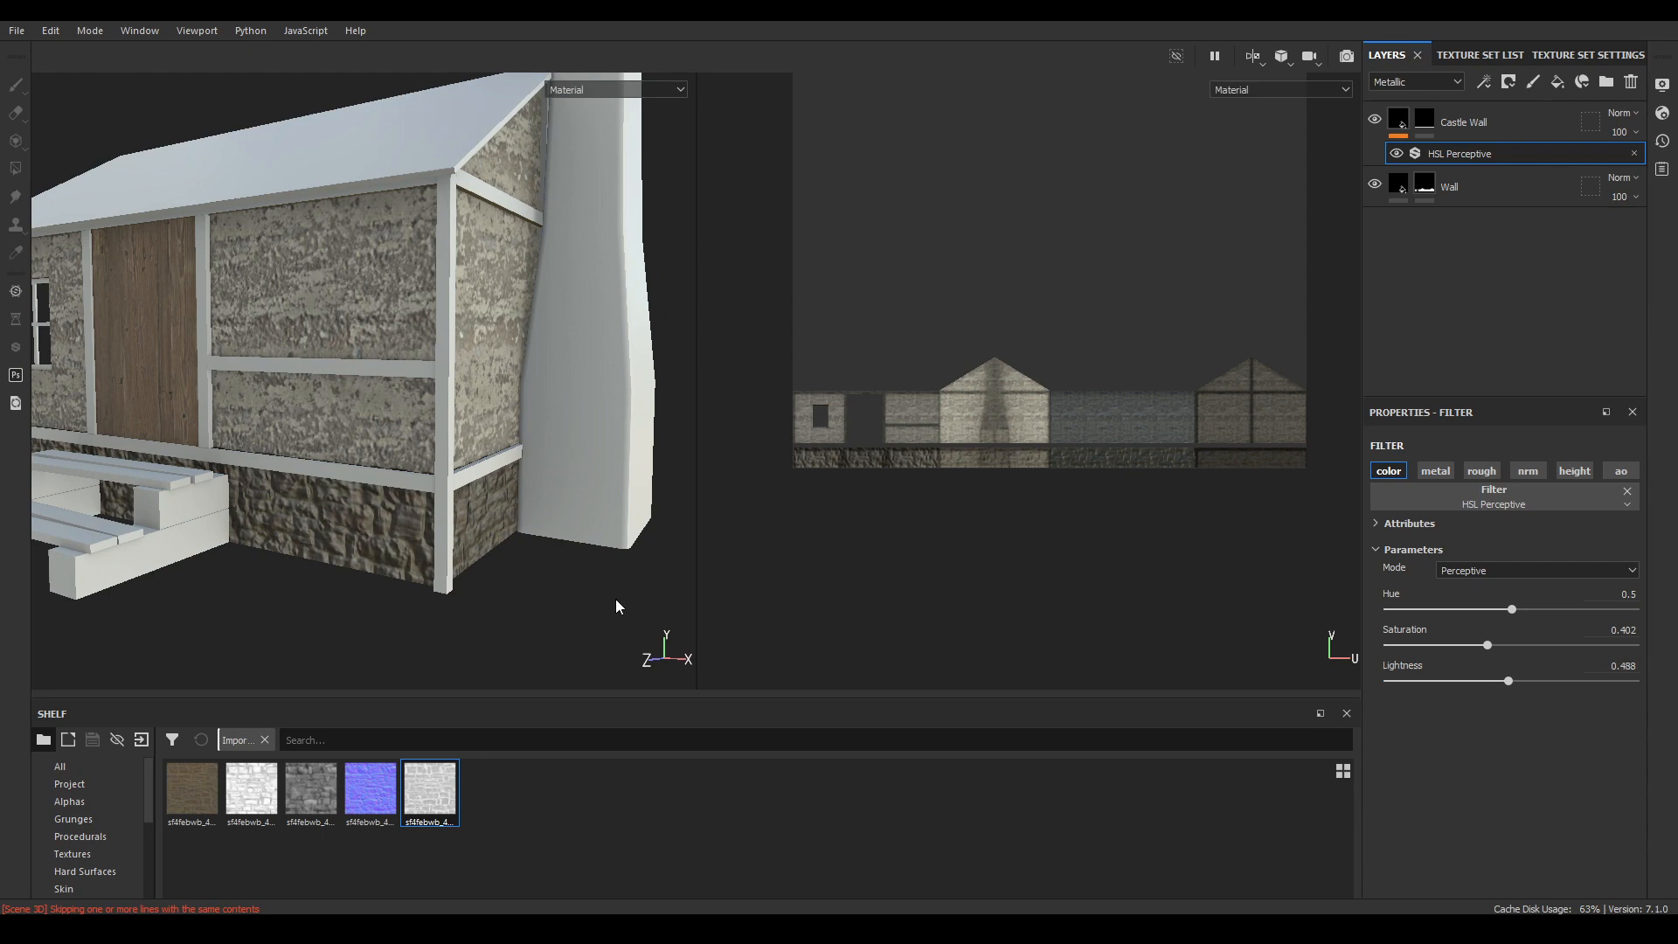
right_click_drag(616, 607, 307, 401, "alt")
left_click_drag(306, 401, 367, 397, "alt")
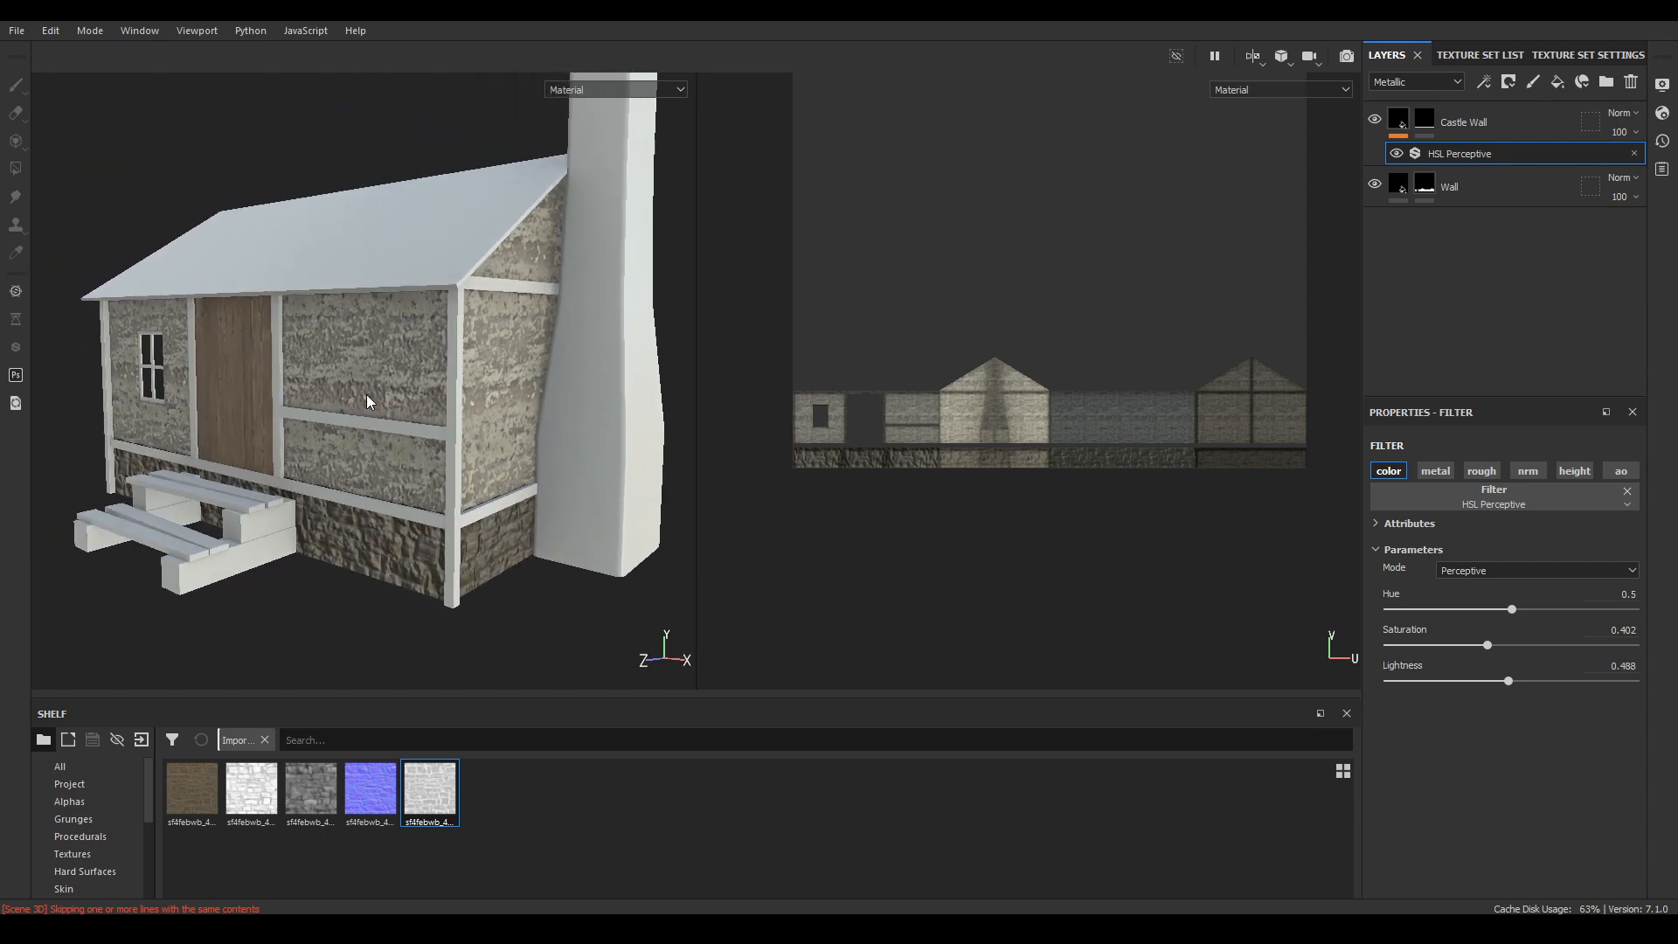
- Switch to the Roof texture set and set its size to 2048
left_click(1483, 56)
left_click(1419, 122)
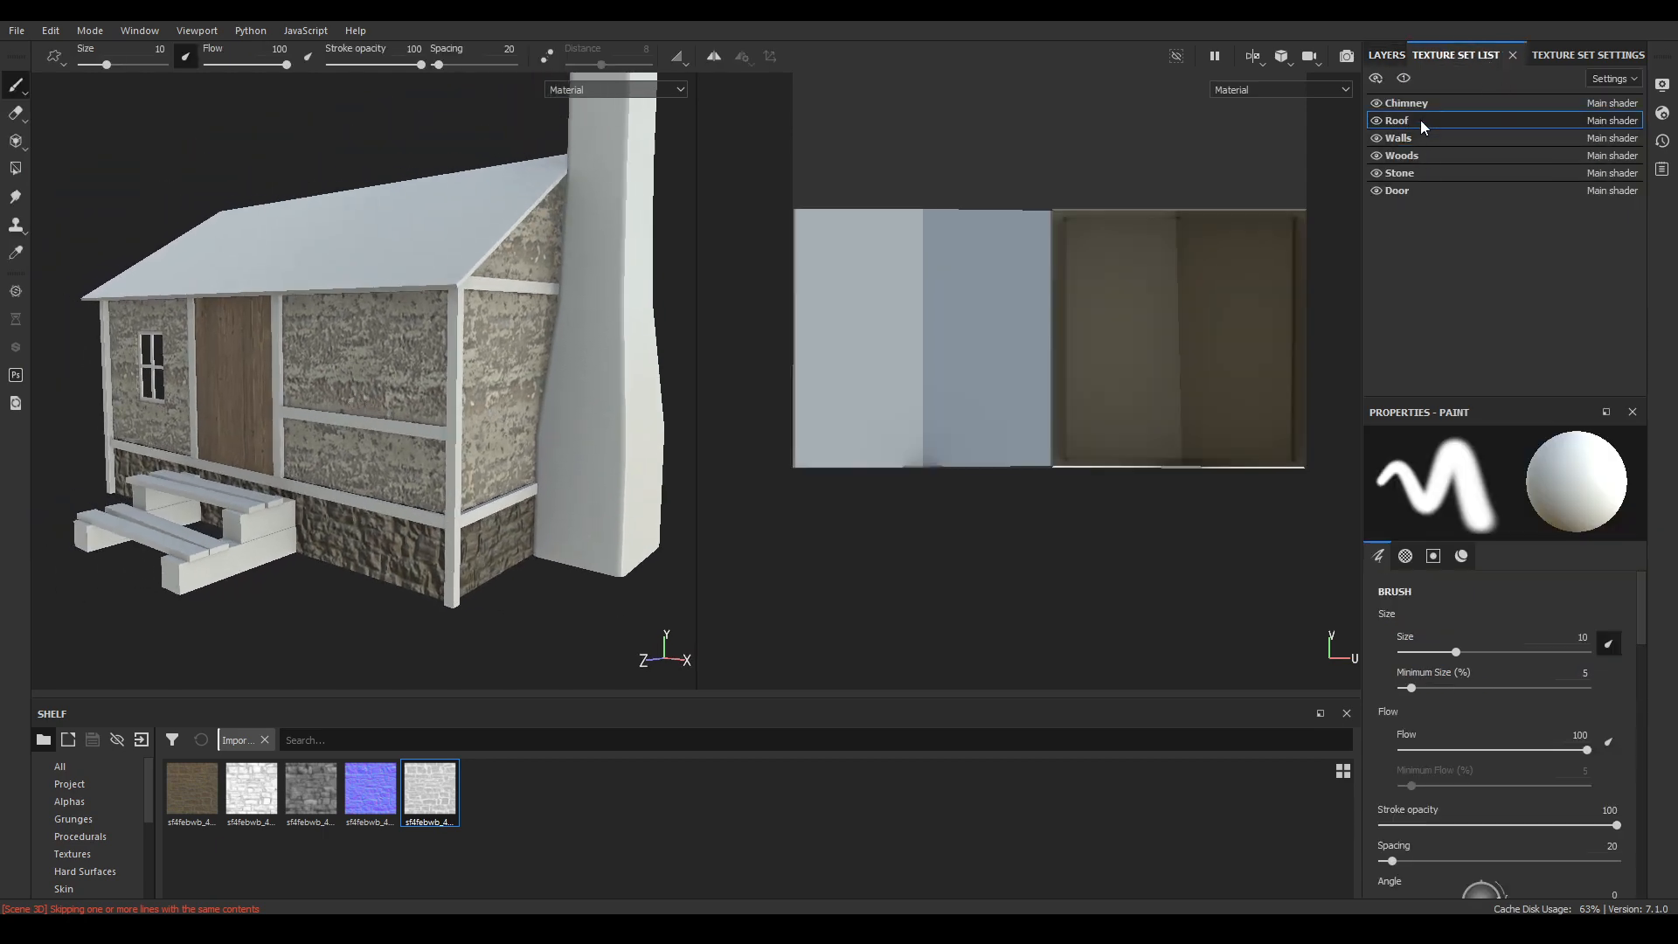
left_click_drag(322, 287, 402, 281, "alt")
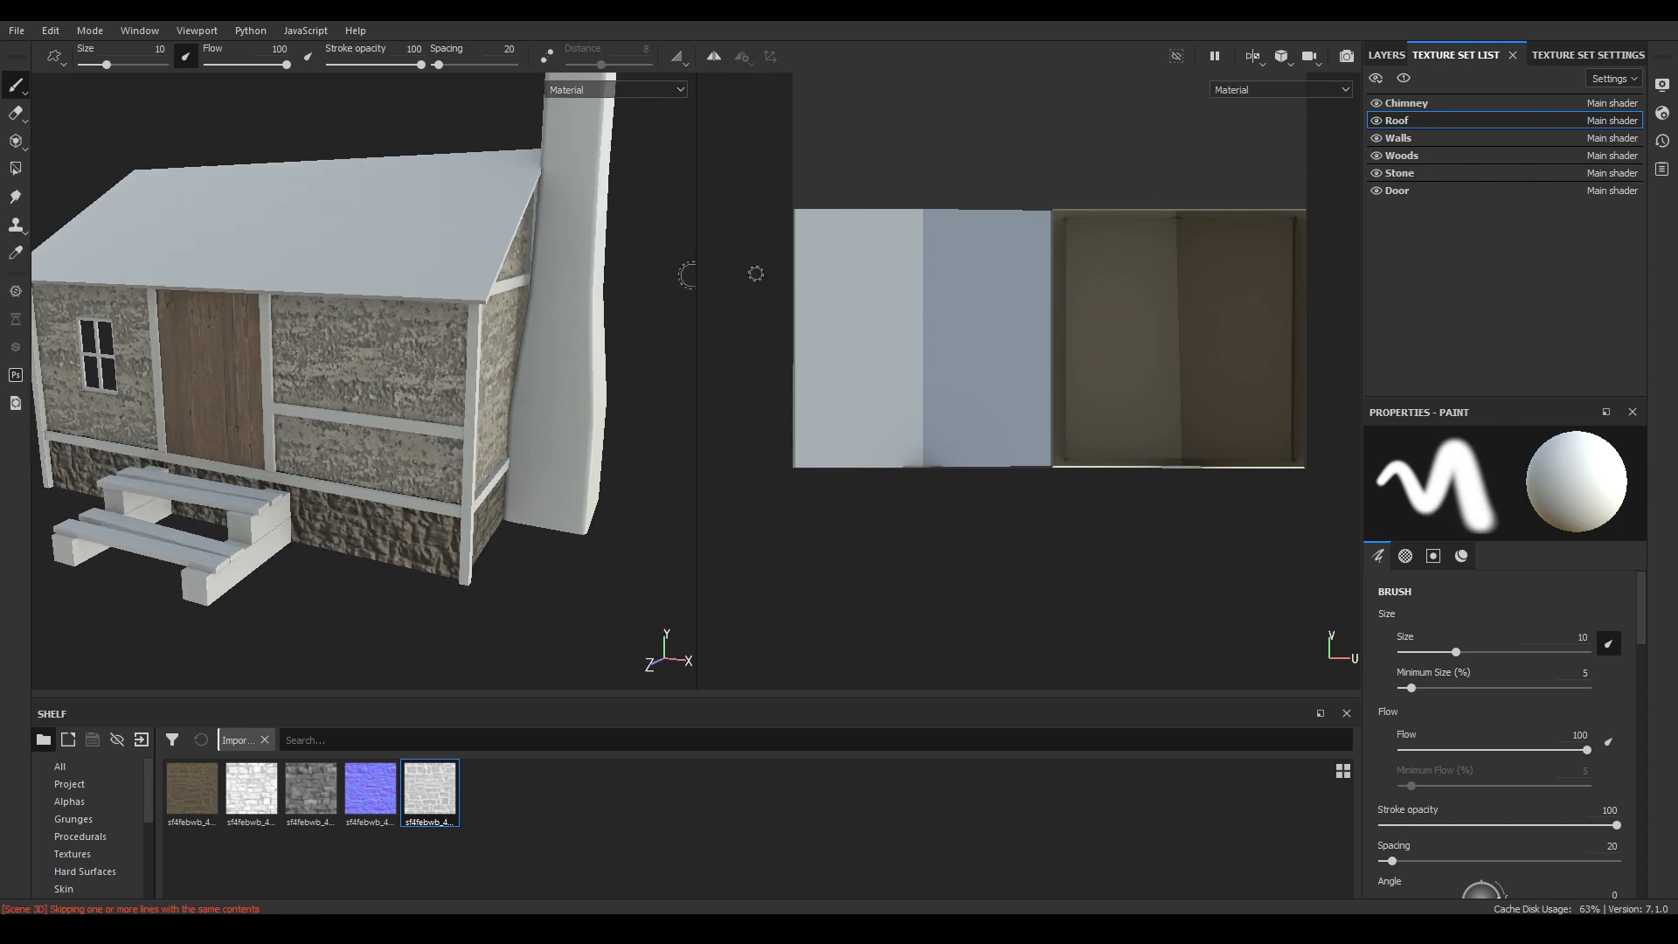
left_click(1551, 52)
left_click(1486, 226)
left_click(1483, 289)
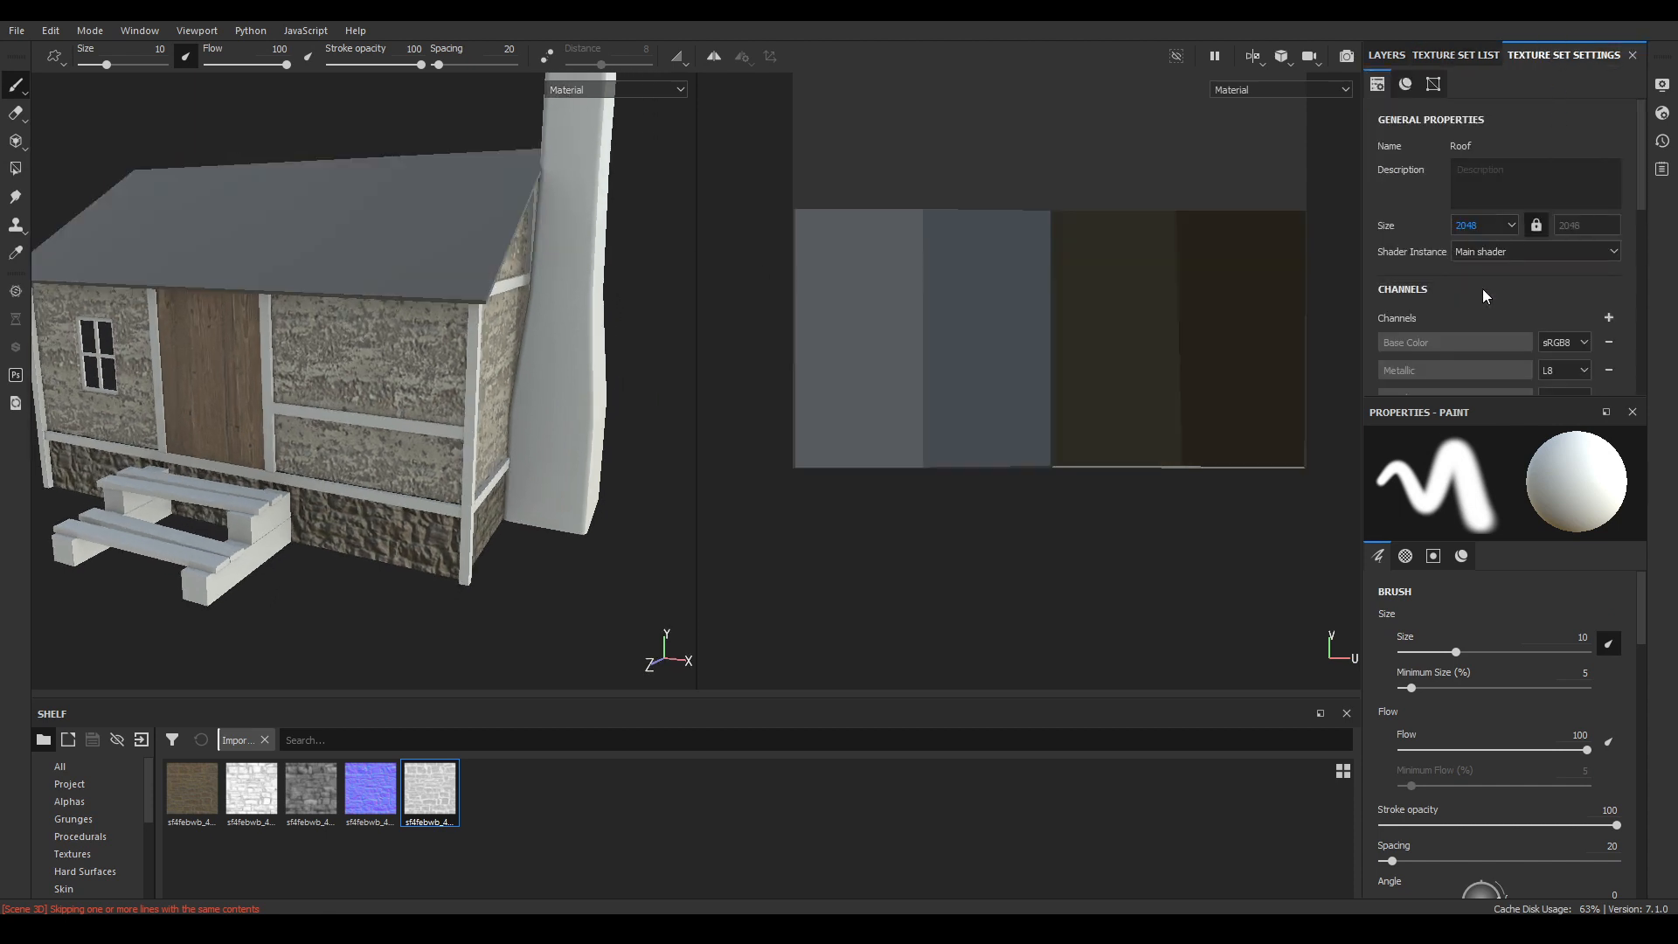
- Replace the Roof texture set's default Layer 1 with a new fill layer
left_click(1386, 55)
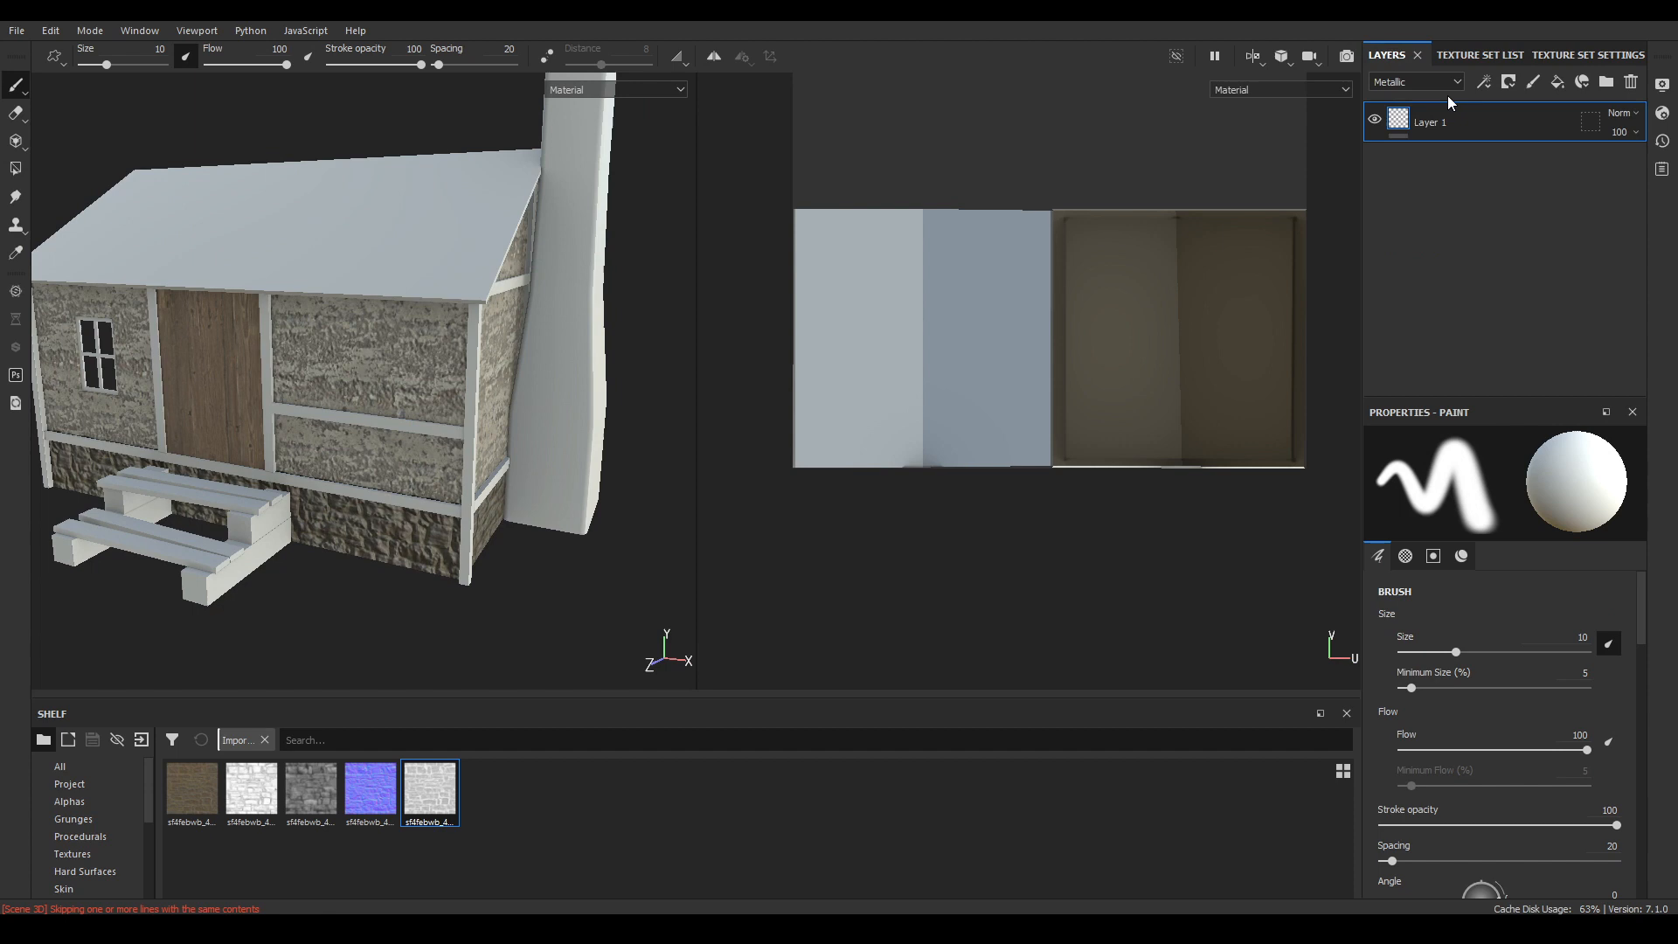
left_click(1630, 82)
left_click_drag(367, 384, 400, 404, "alt")
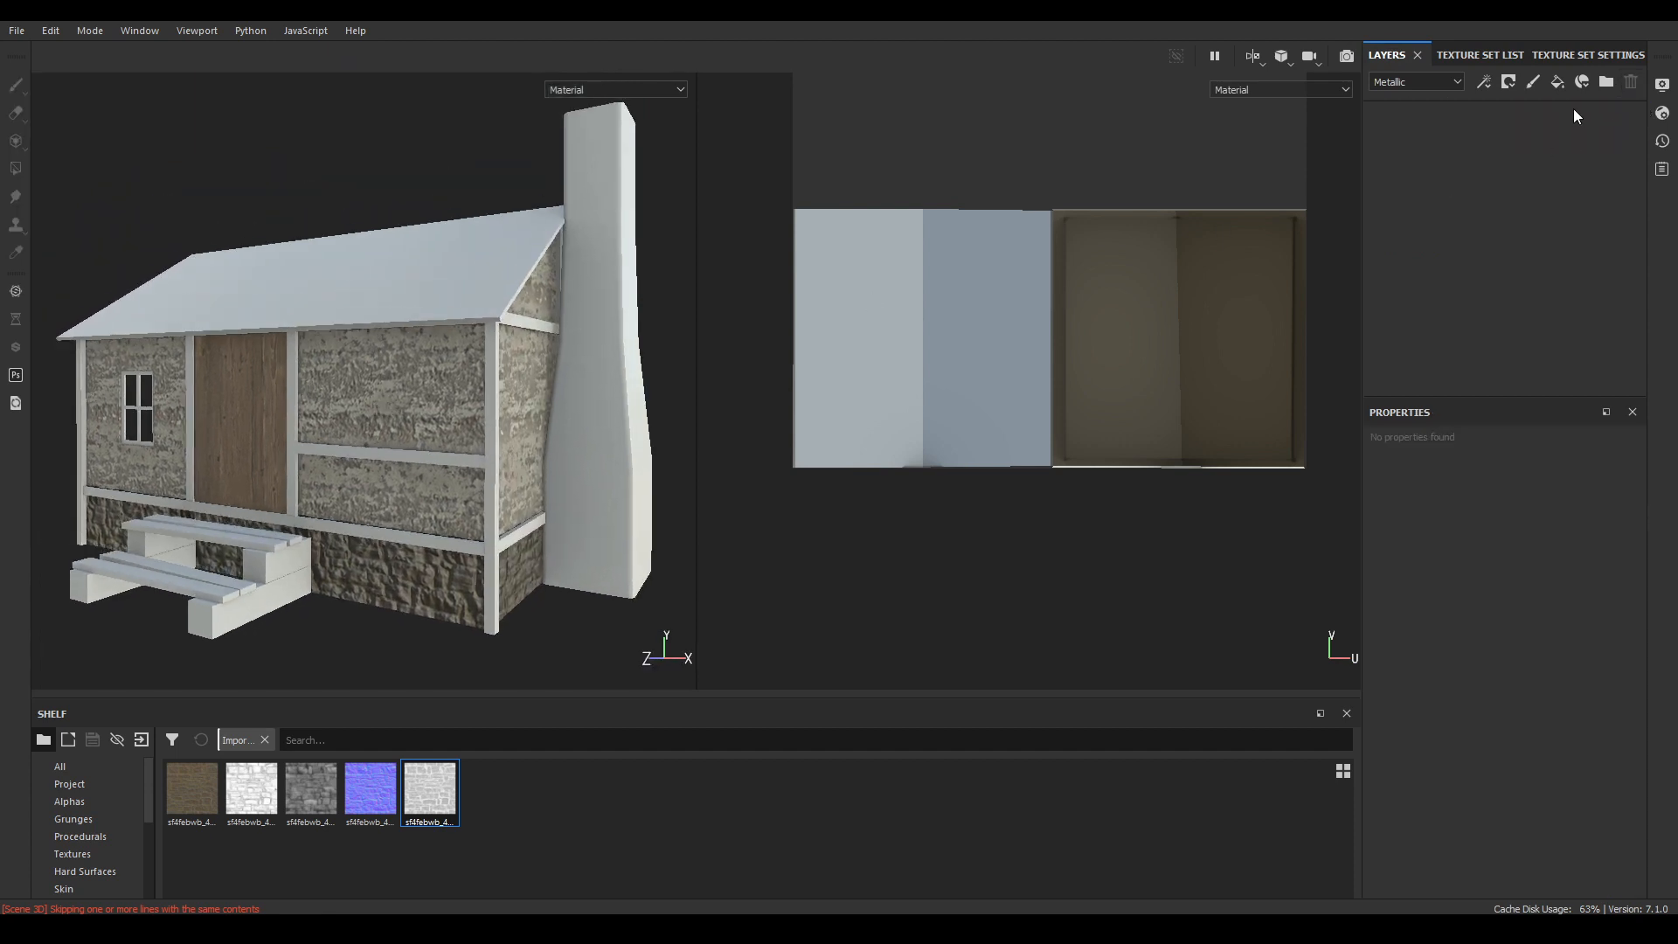
left_click(1556, 82)
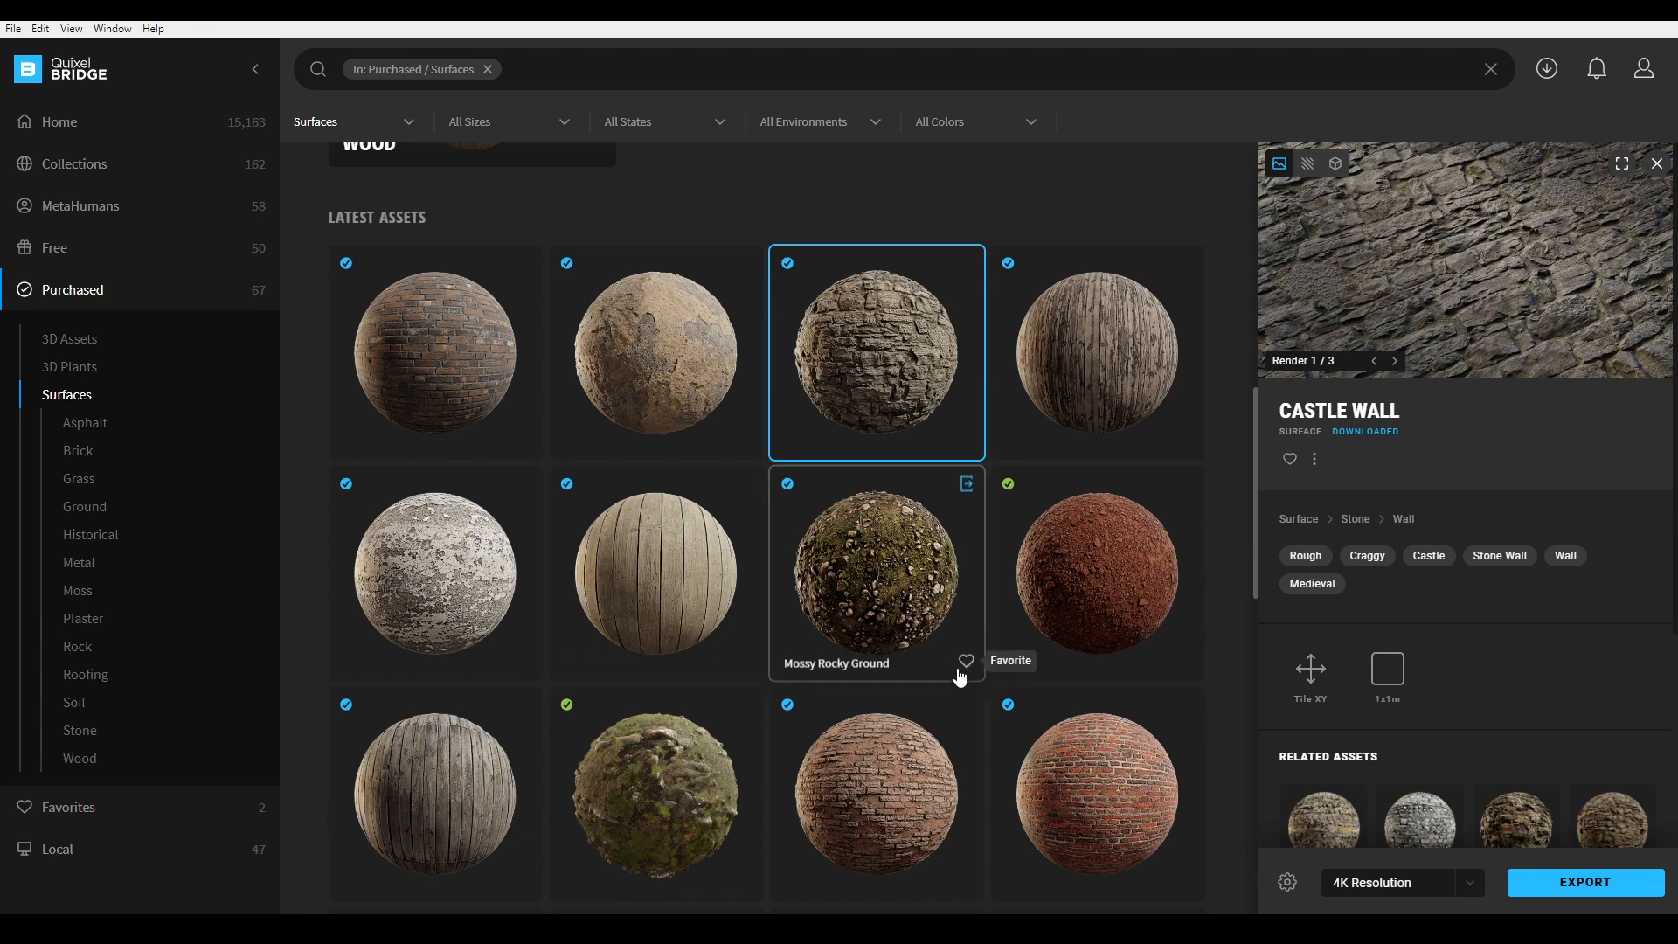
- Switch to Quixel Bridge, find the Weathered Wood Slate Roof surface among the purchased surfaces and open its file folder
scroll(966, 667, "down", 4)
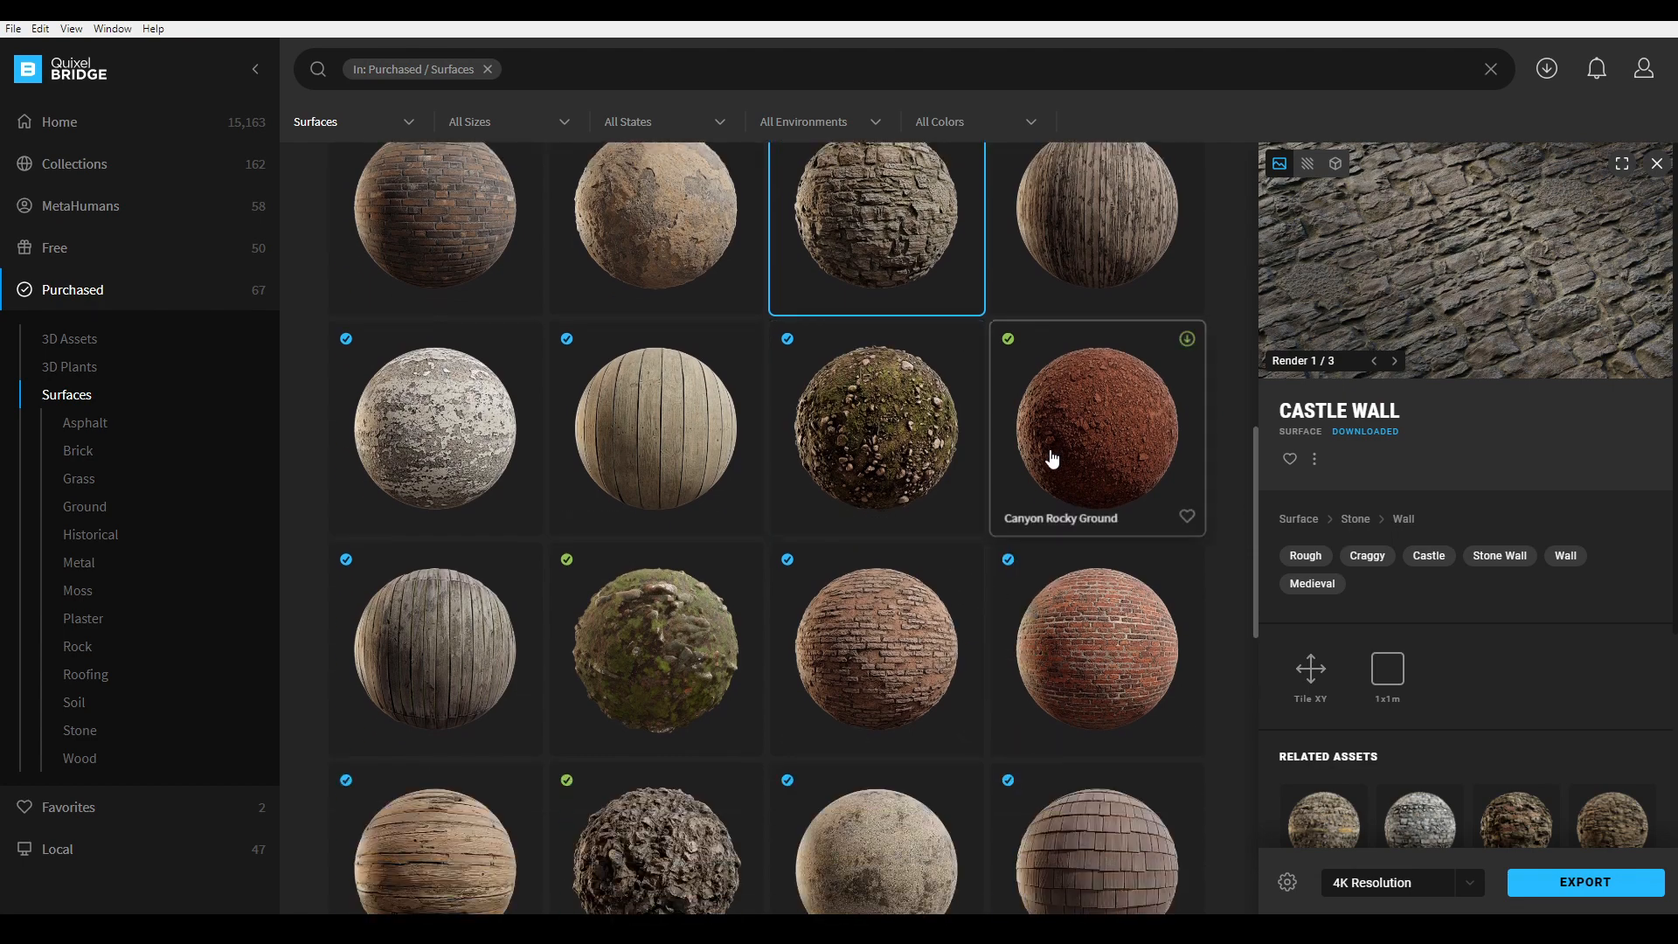
scroll(948, 605, "down", 10)
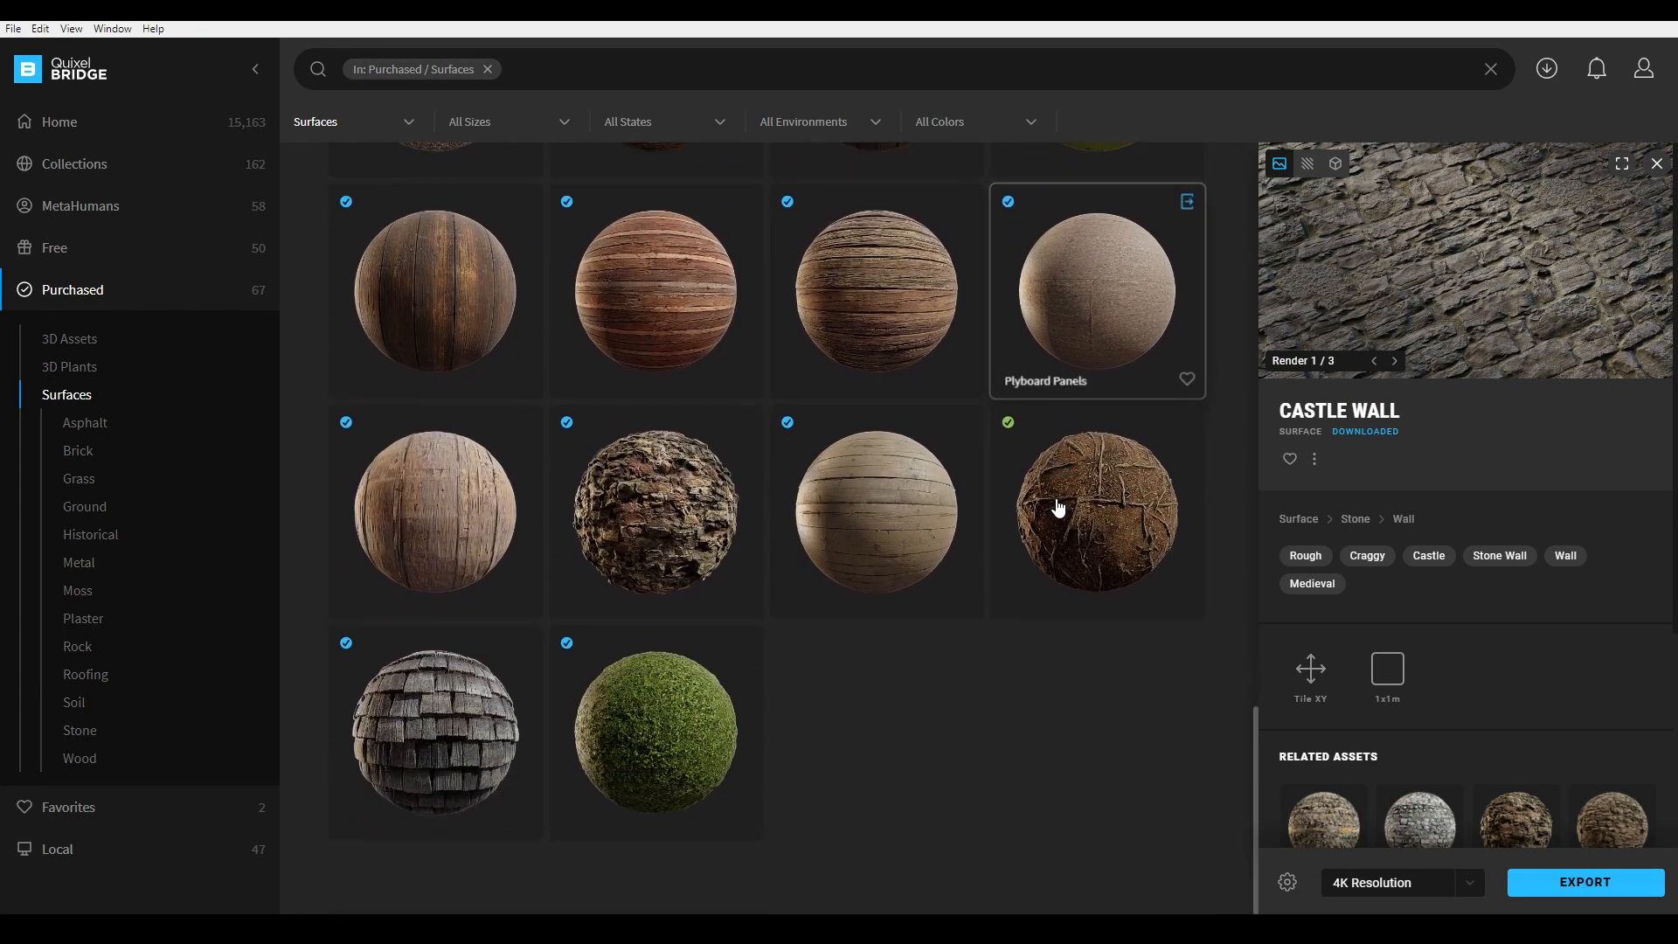
left_click(442, 713)
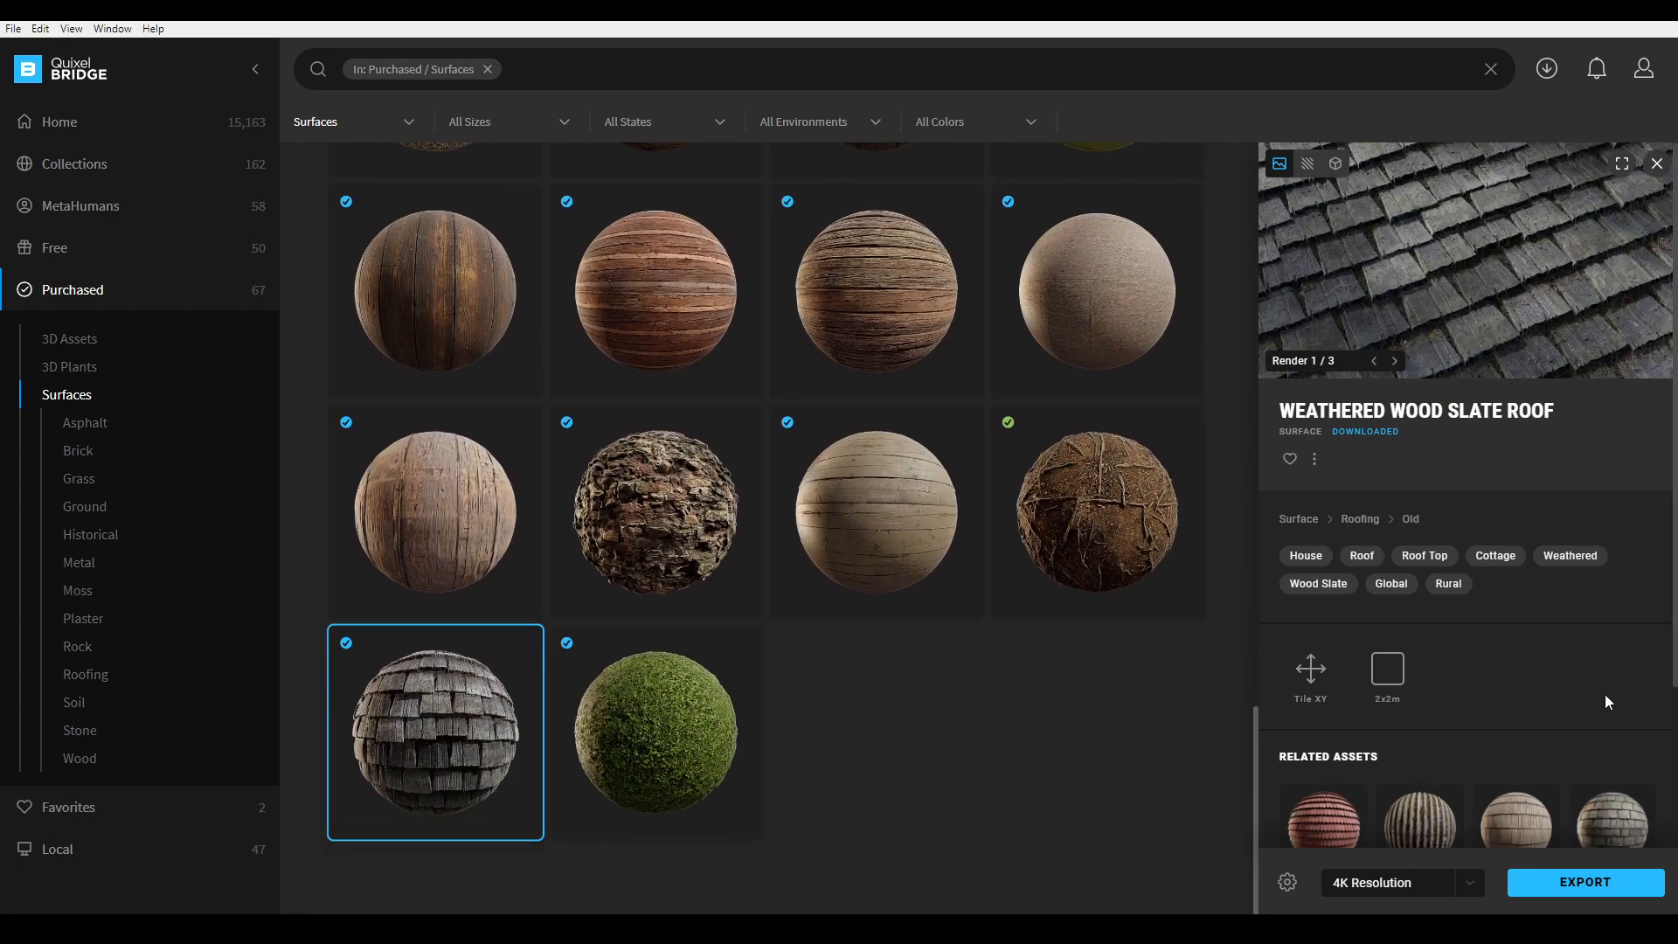
left_click(1313, 458)
left_click(1357, 530)
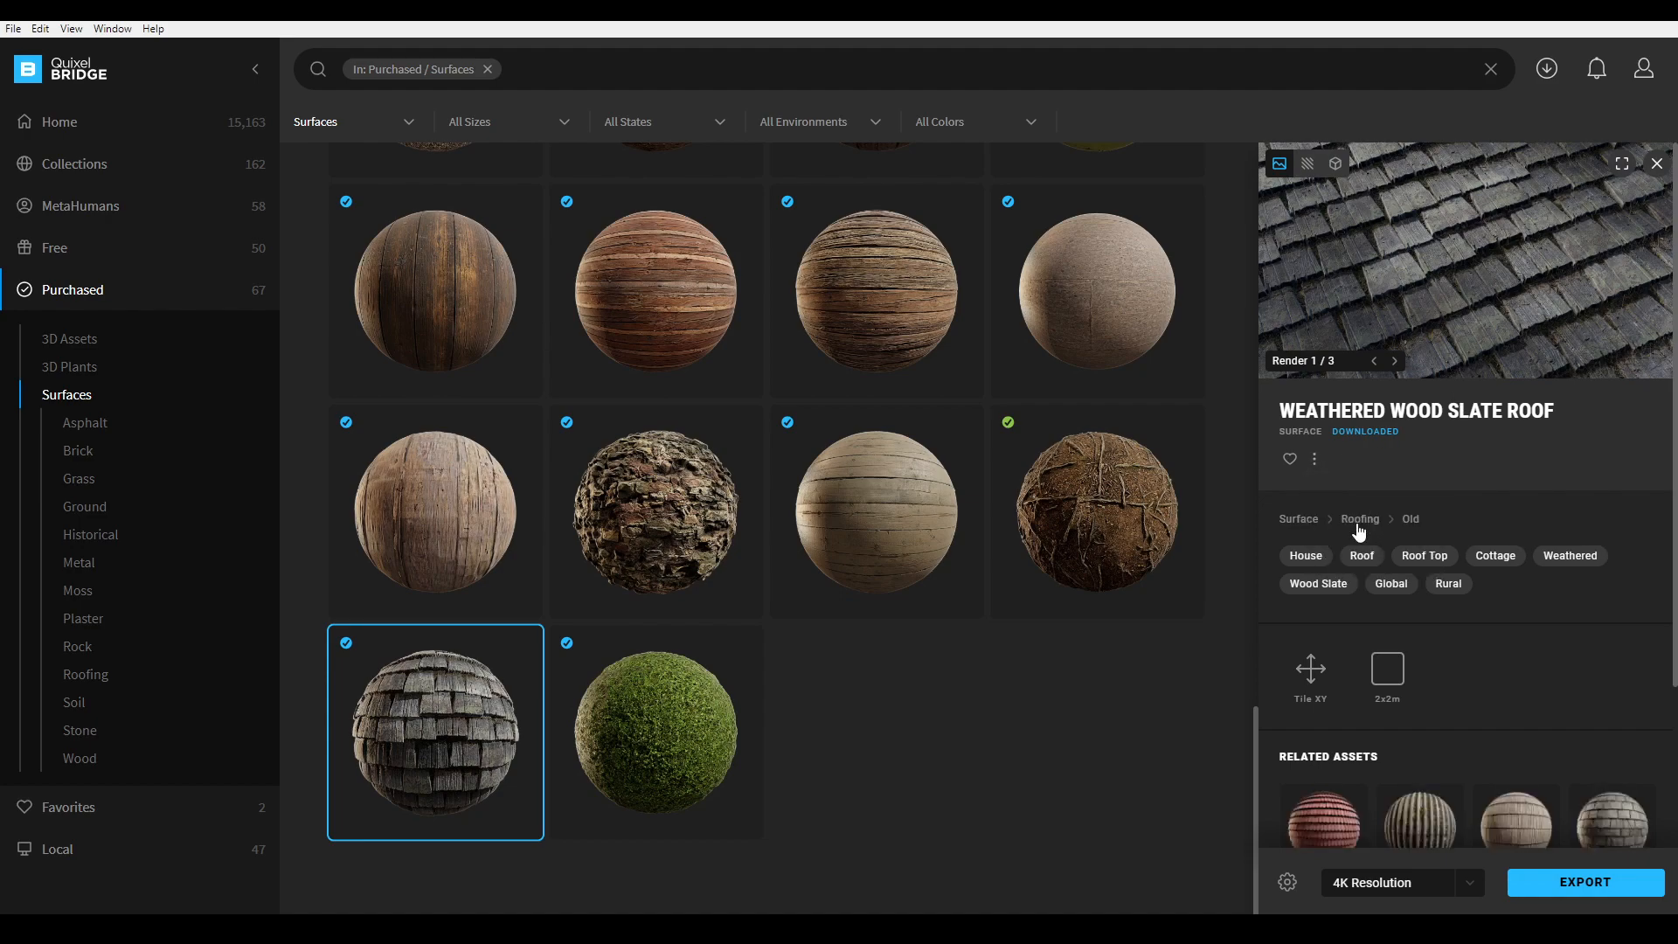
- Bring the sjelciga_4K Albedo, AO, Displacement, Normal and Roughness JPG files from the folder into Substance Painter's resource import
left_click(506, 239)
left_click(578, 223, "ctrl")
left_click(778, 235, "ctrl")
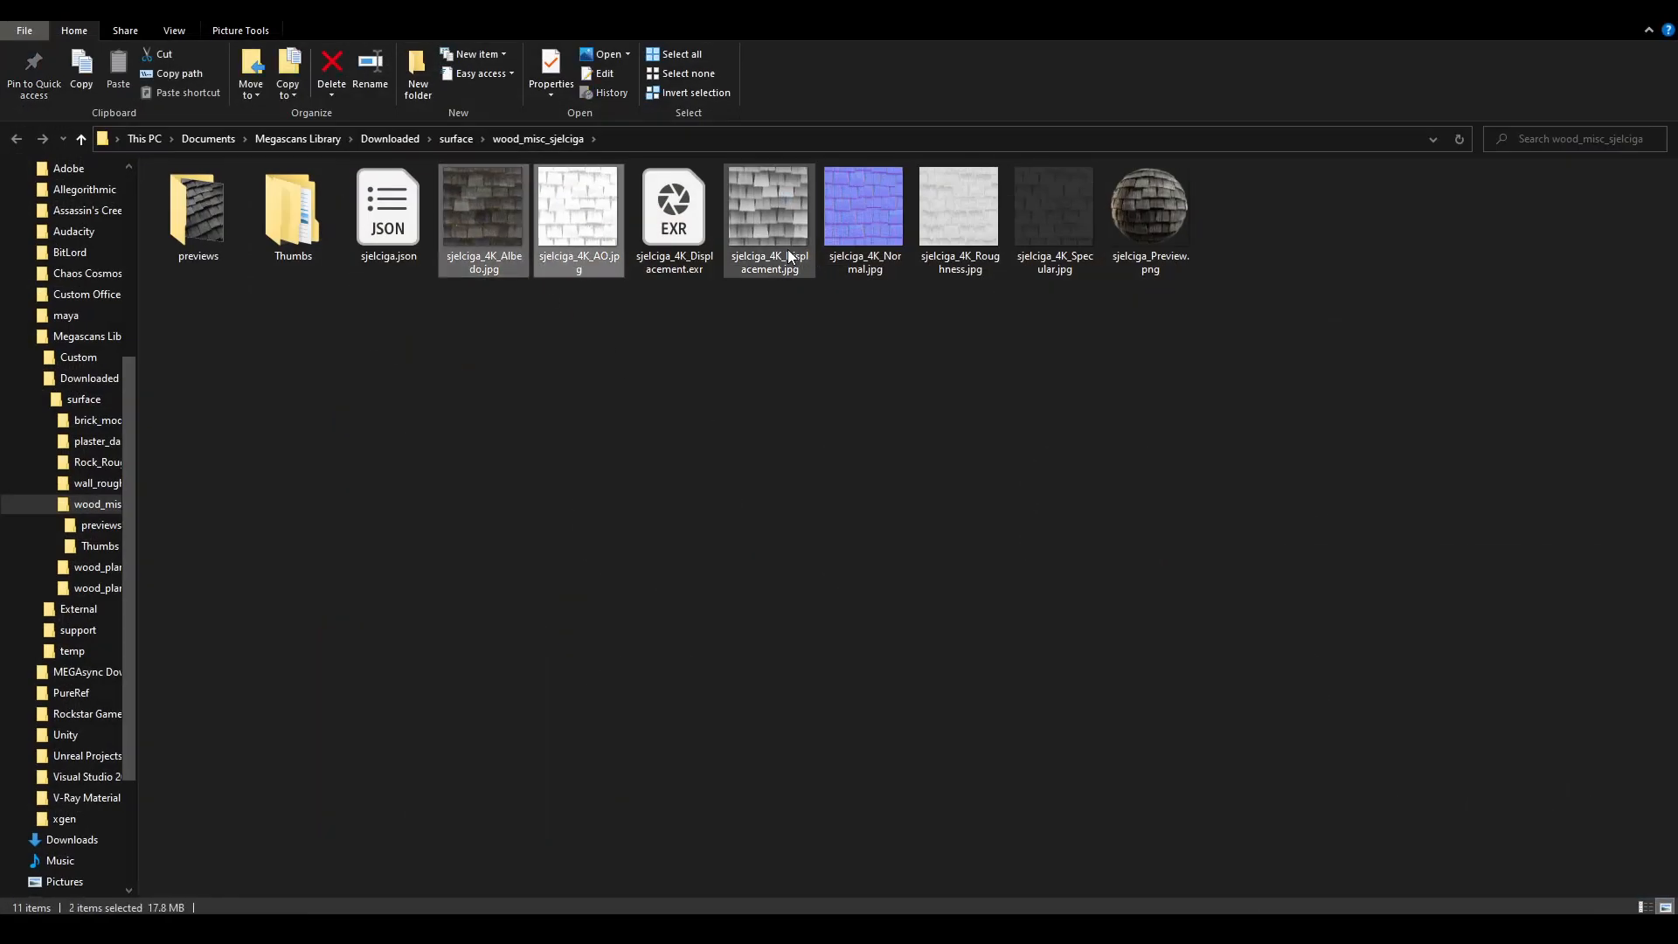
left_click(847, 244, "ctrl")
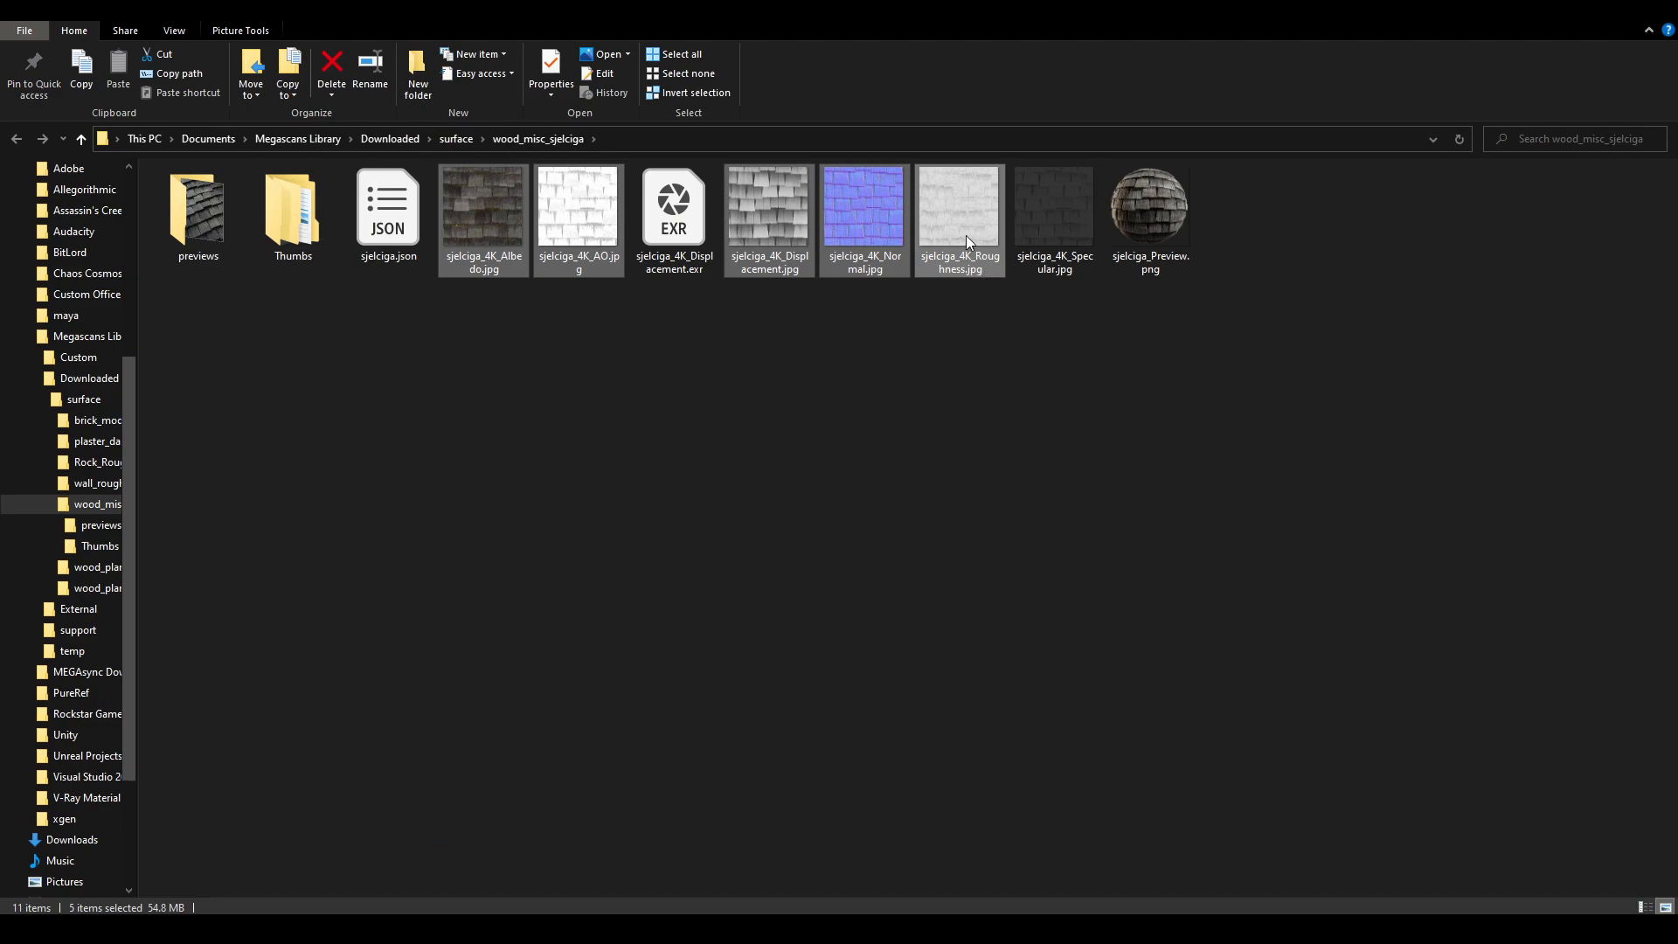
mouse_move(966, 234)
left_mouse_down()
mouse_move(131, 842)
mouse_move(98, 896)
mouse_move(48, 902)
mouse_move(570, 865)
left_mouse_up()
- Define all five sjelciga_4K maps as textures, choose an import destination and import them
left_click(1036, 288)
left_click(1083, 375)
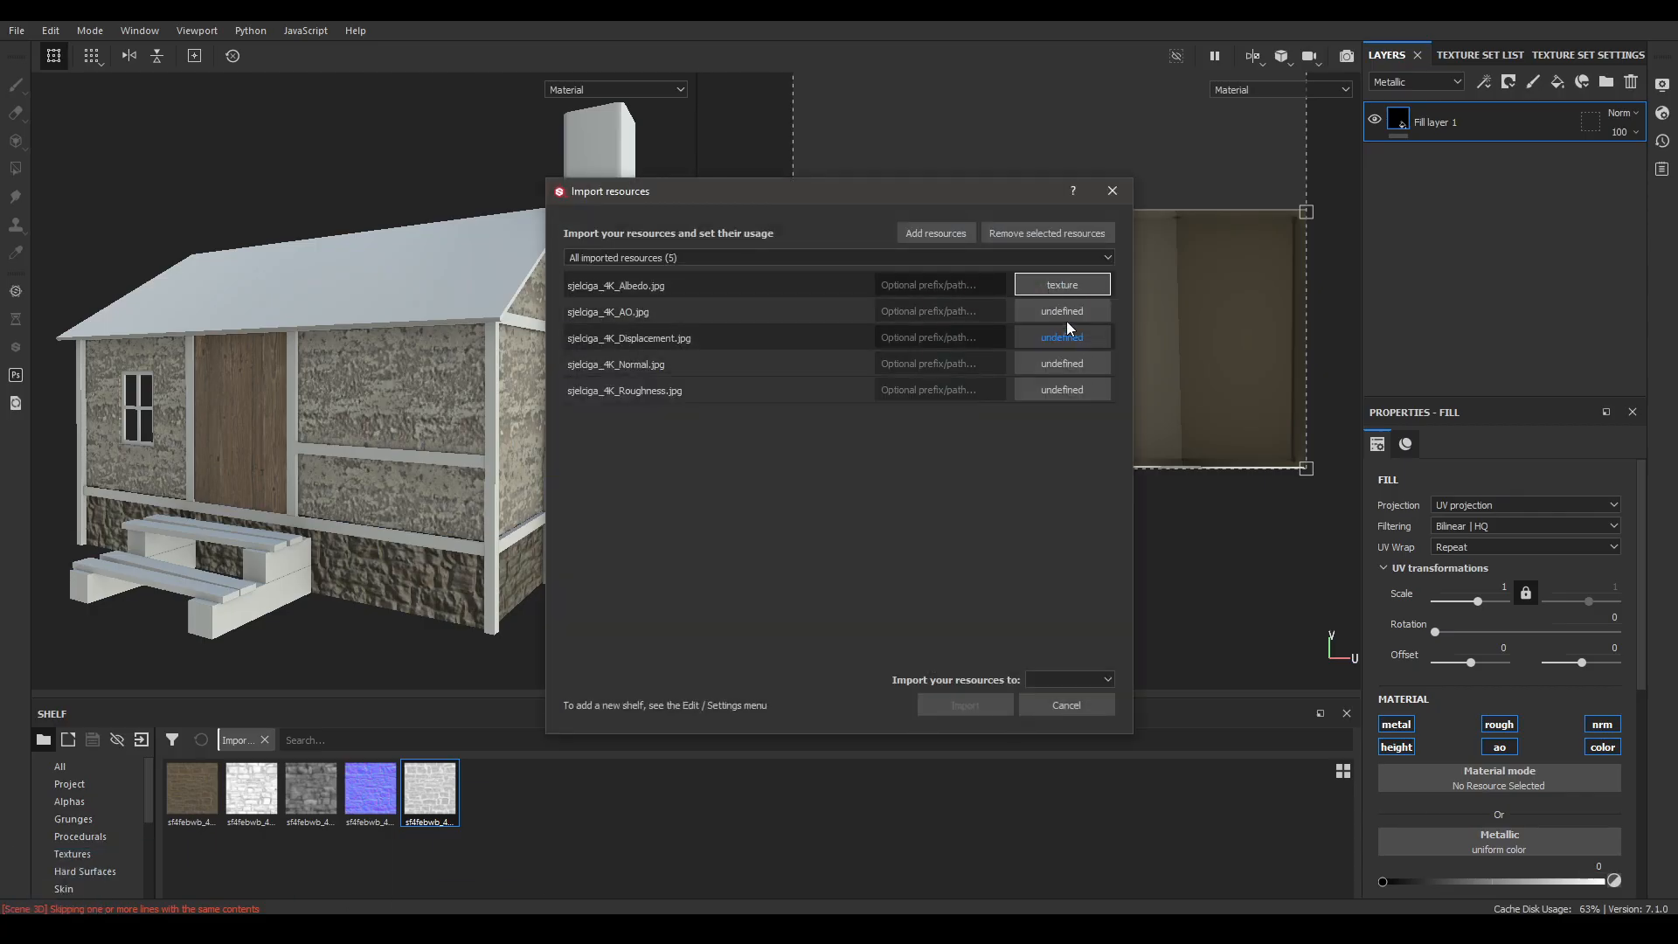
left_click(1062, 312)
left_click(1088, 359)
left_click(1073, 339)
left_click(1118, 395)
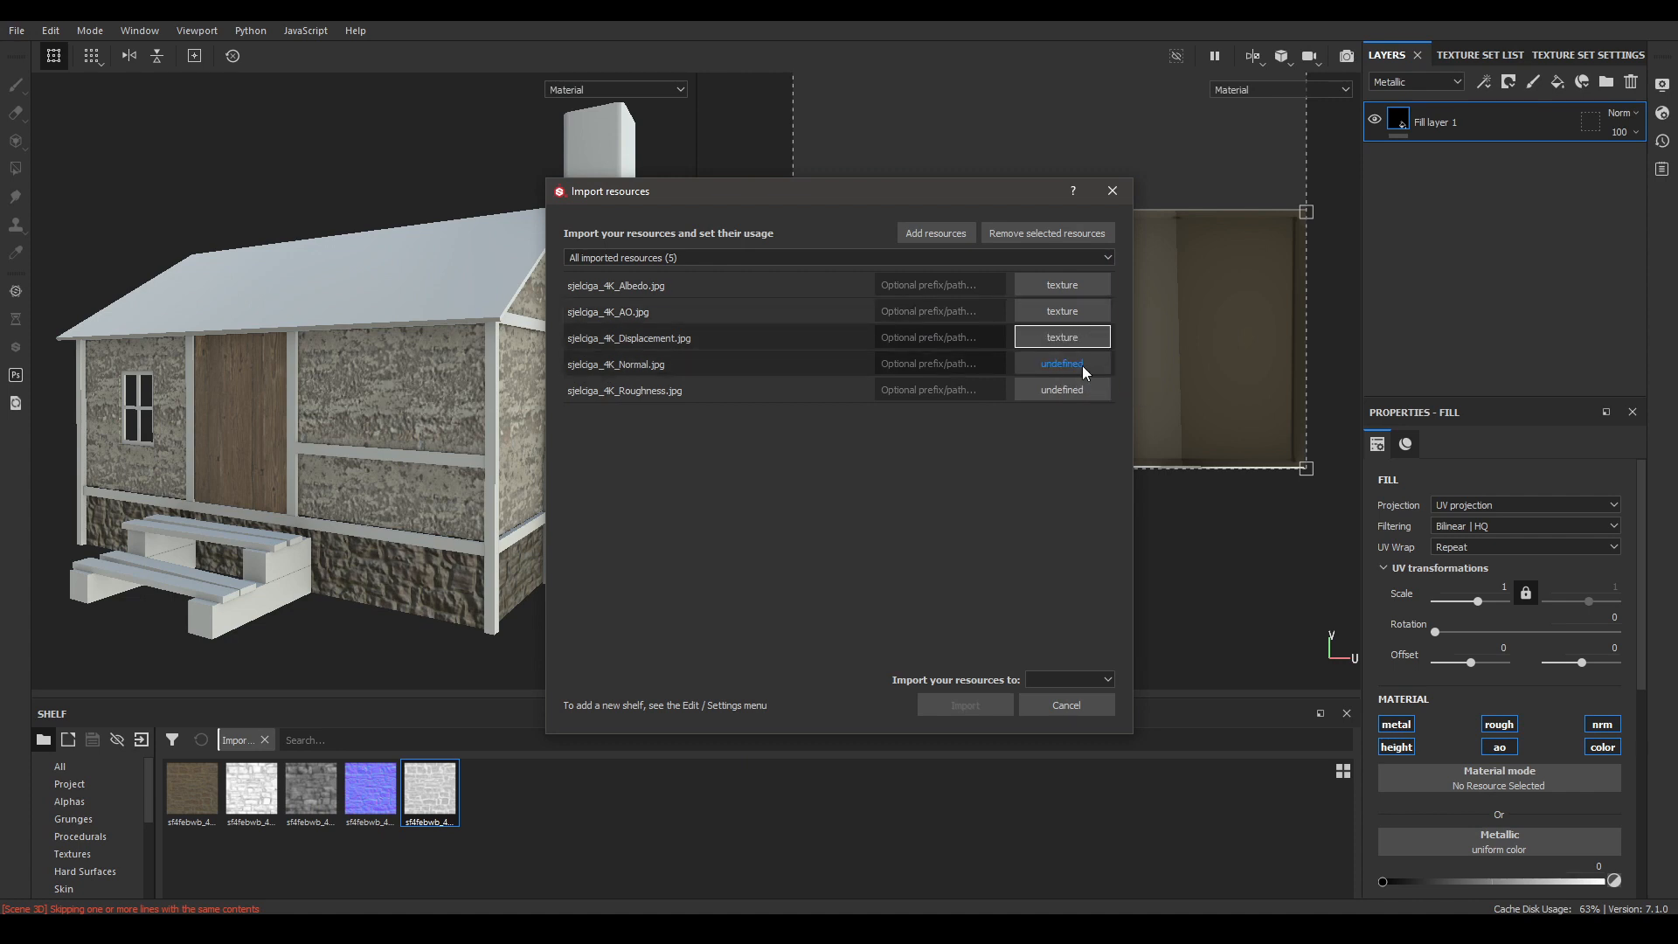
left_click(1082, 365)
left_click(1113, 432)
left_click(1068, 390)
left_click(1113, 448)
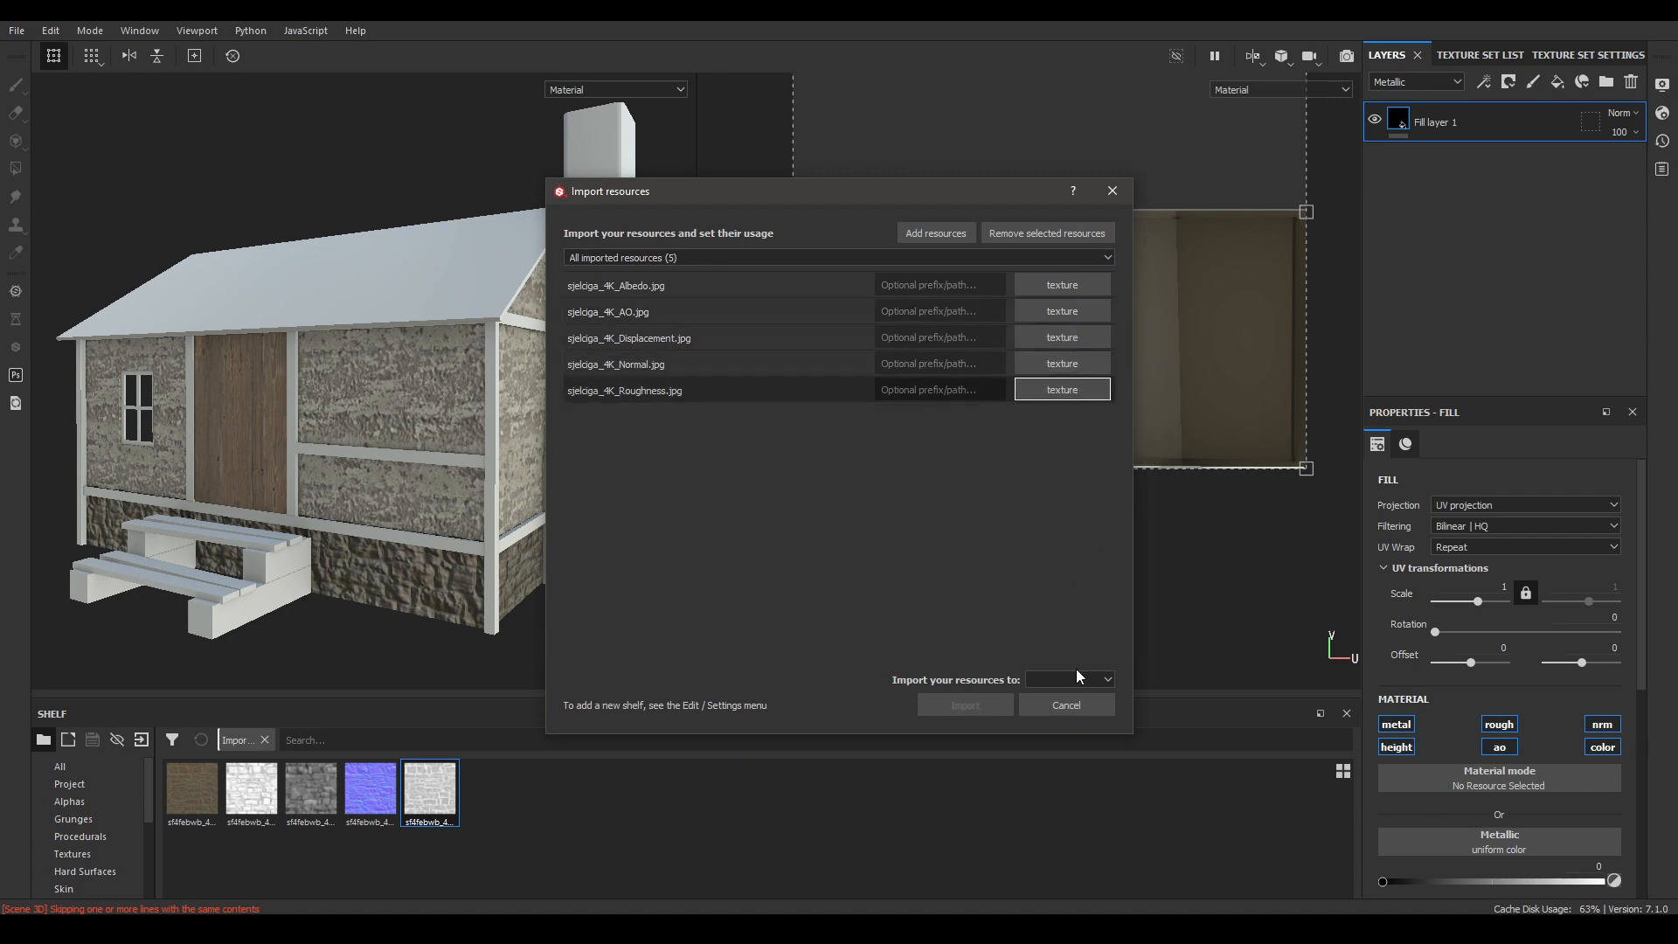
left_click(1071, 677)
left_click(1037, 698)
left_click(964, 705)
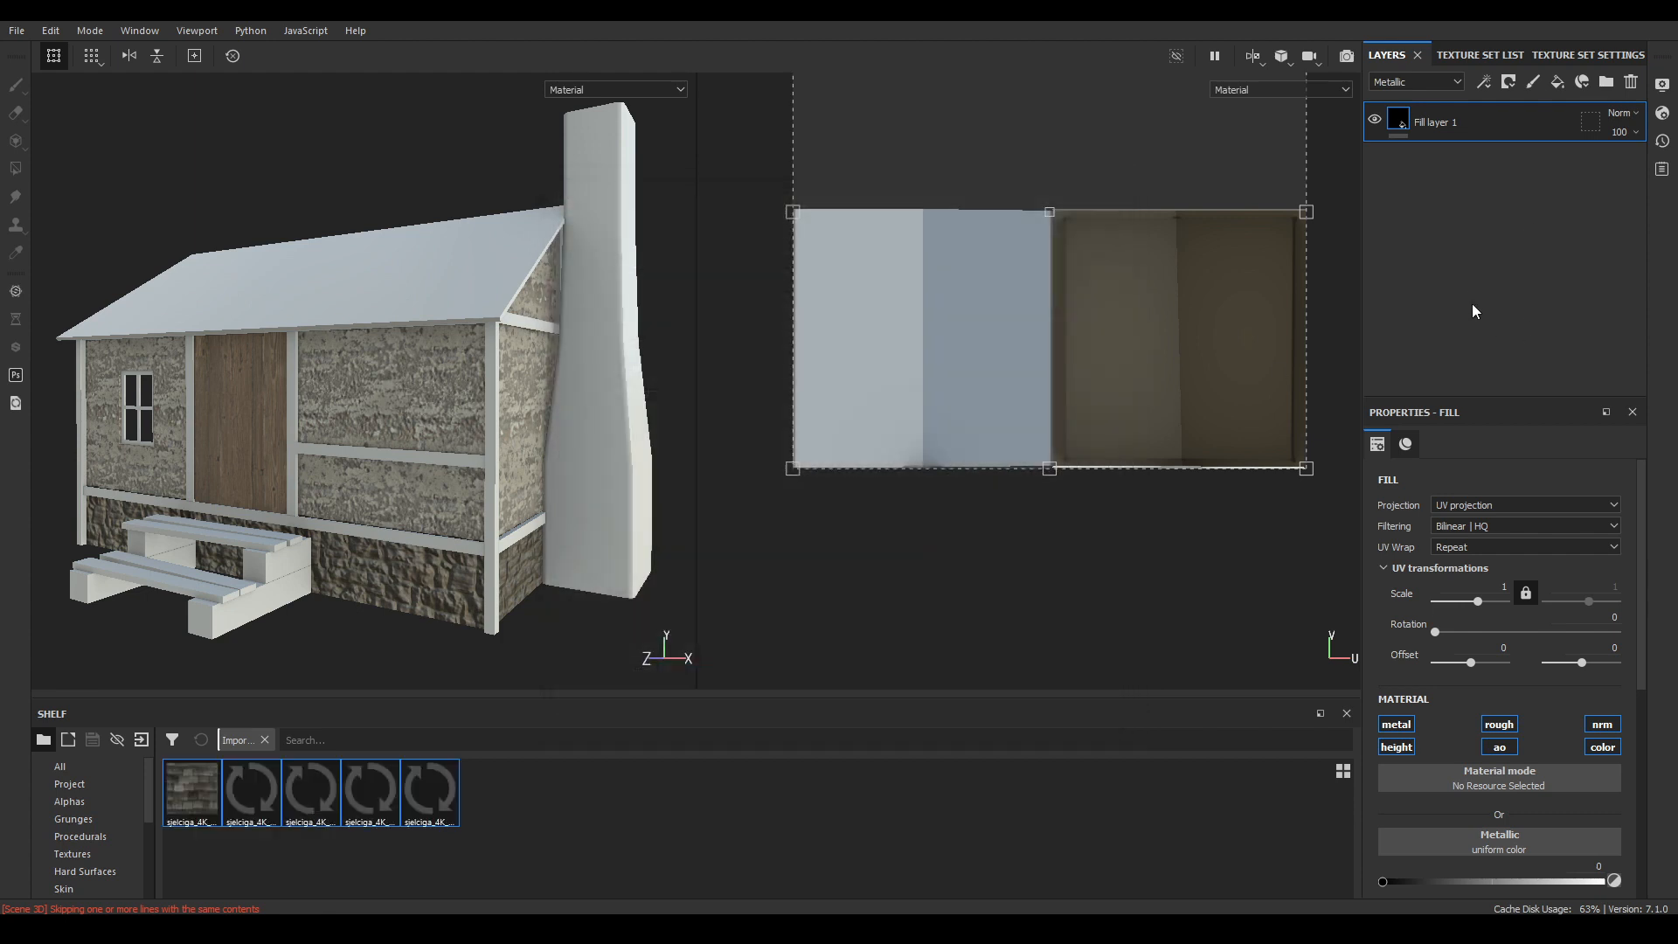
- Assign the sjelciga_4K_Albedo texture to the roof fill layer's base color
scroll(1501, 758, "down", 5)
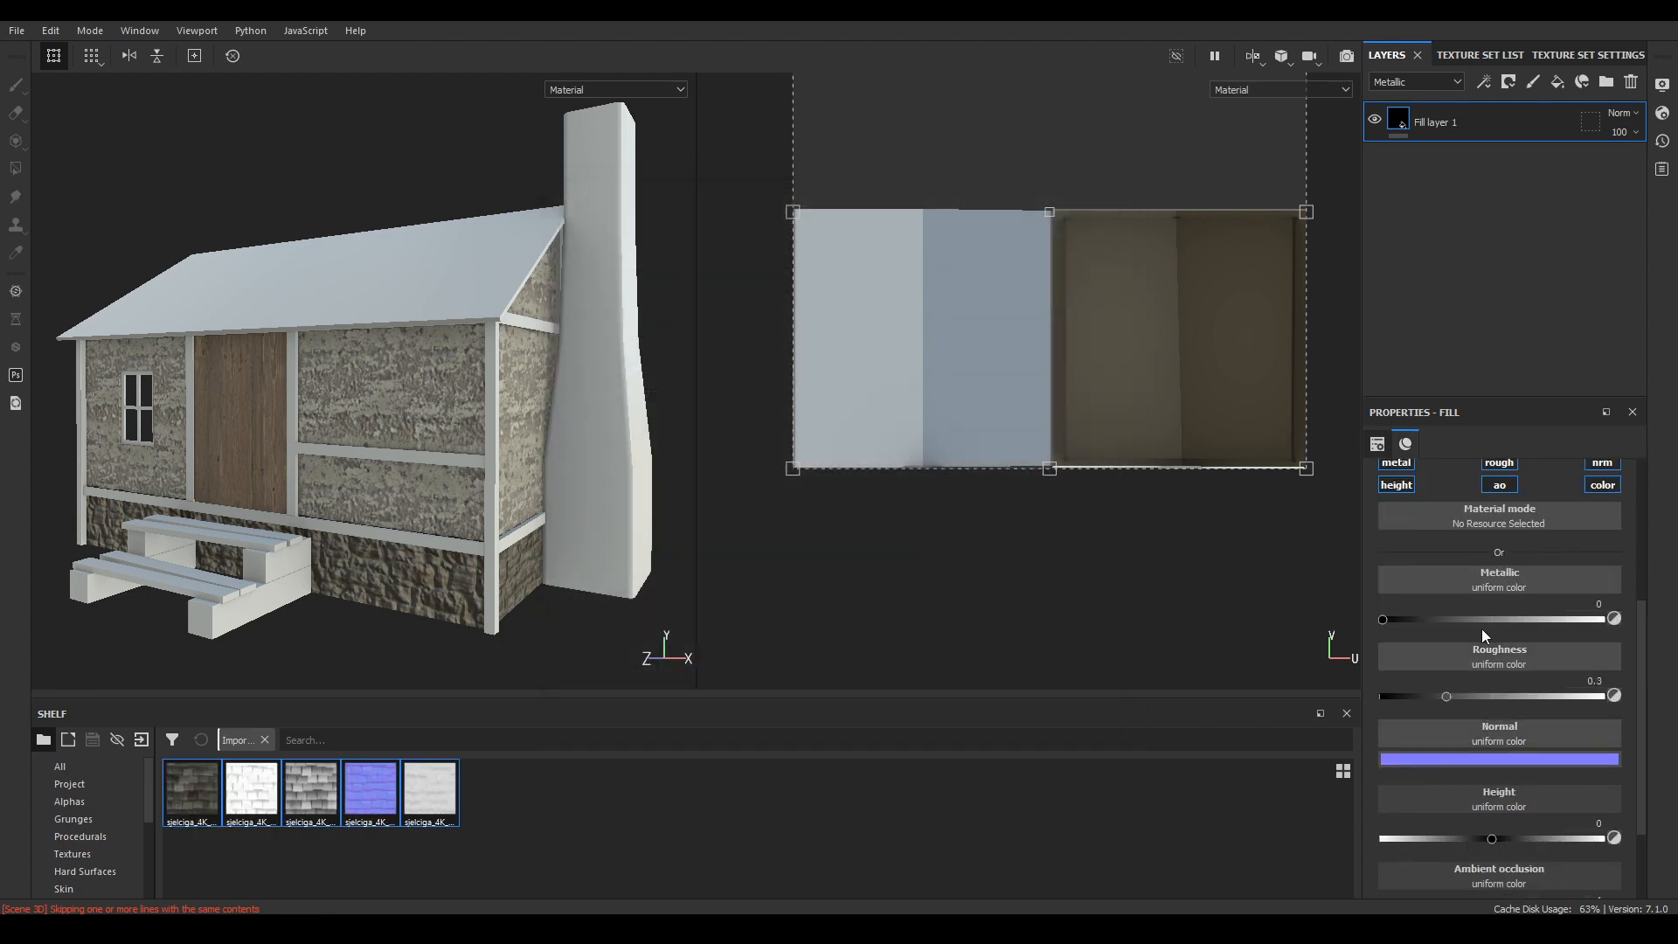
scroll(1576, 847, "down", 2)
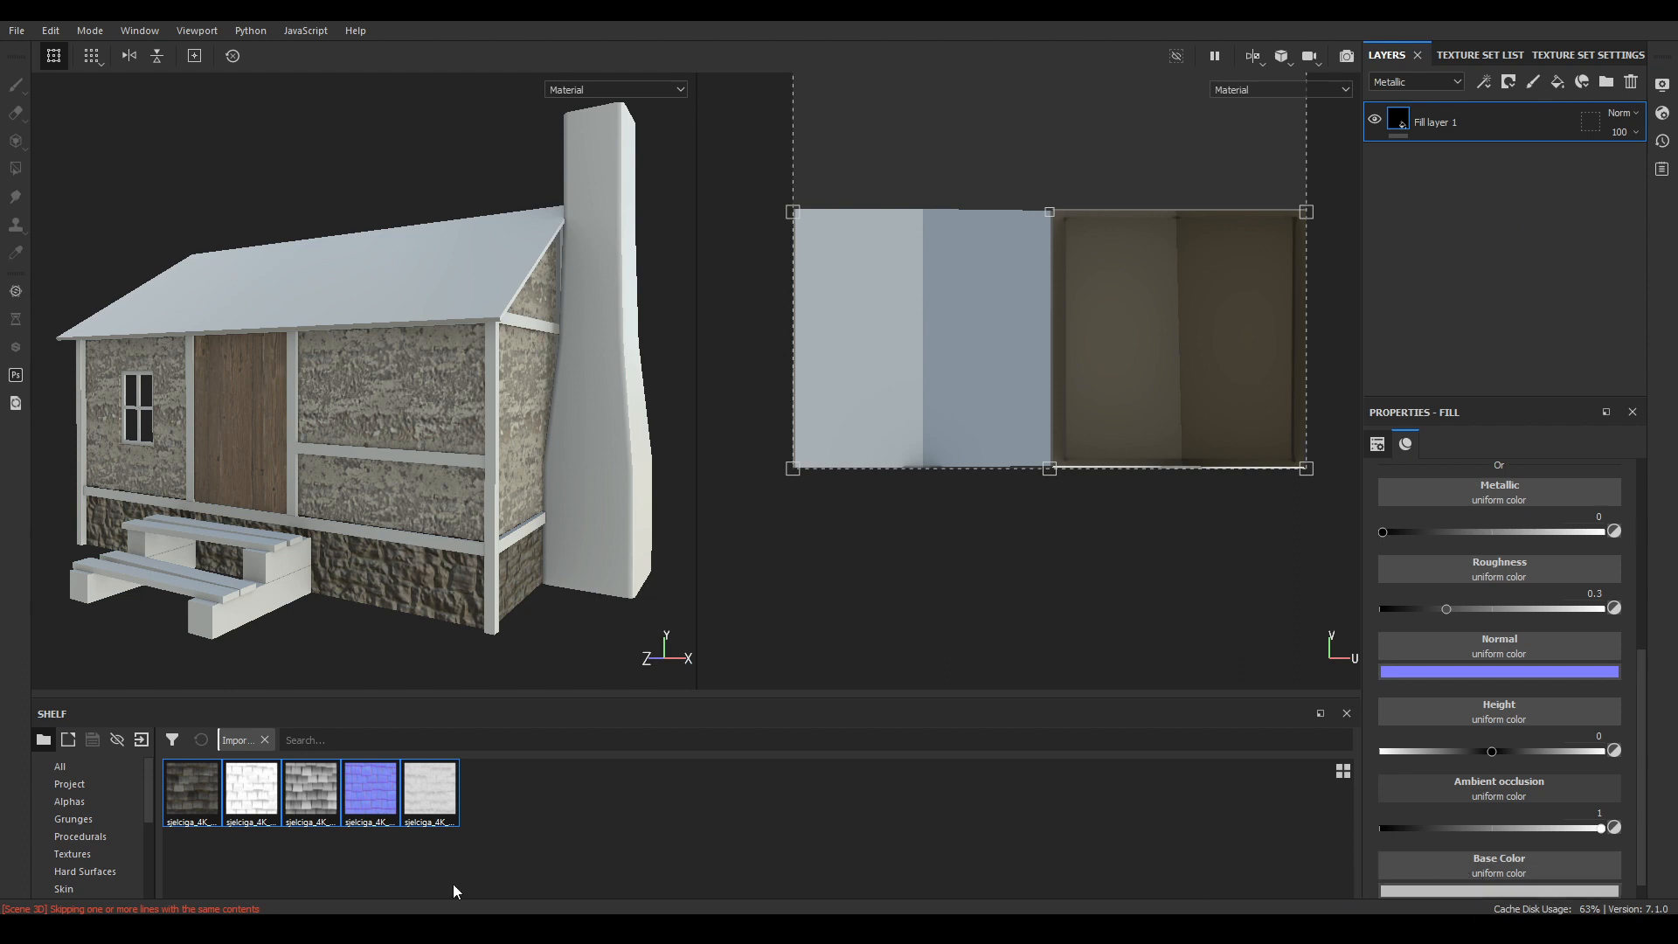
left_click(191, 797)
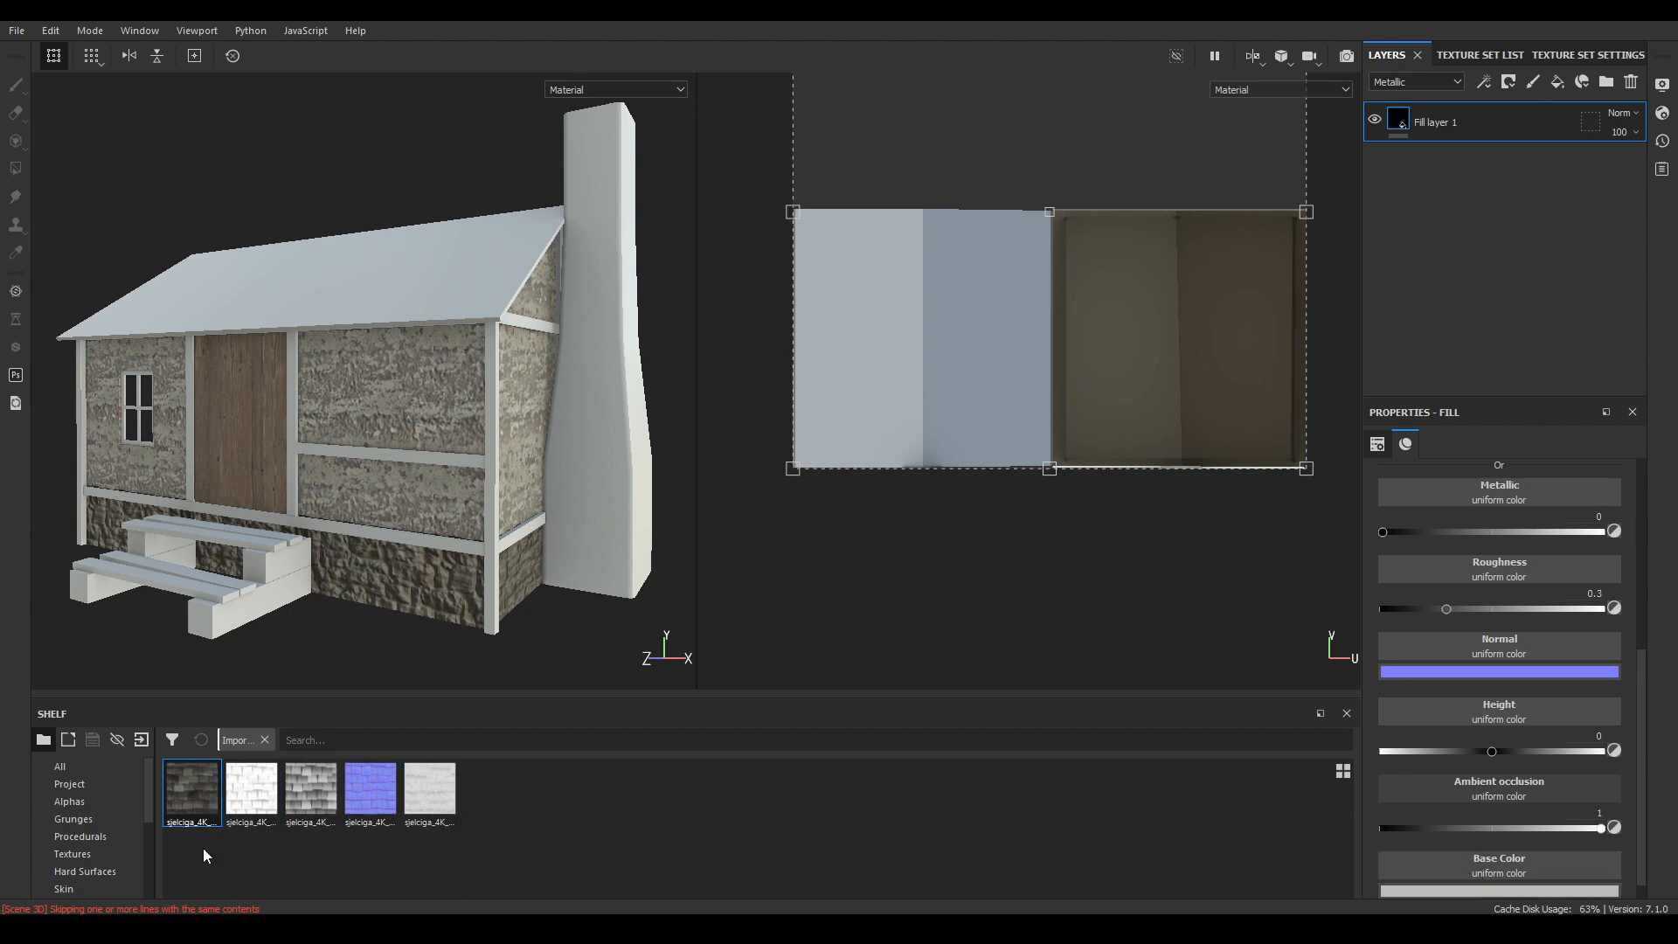
left_click_drag(1530, 845, 1520, 859)
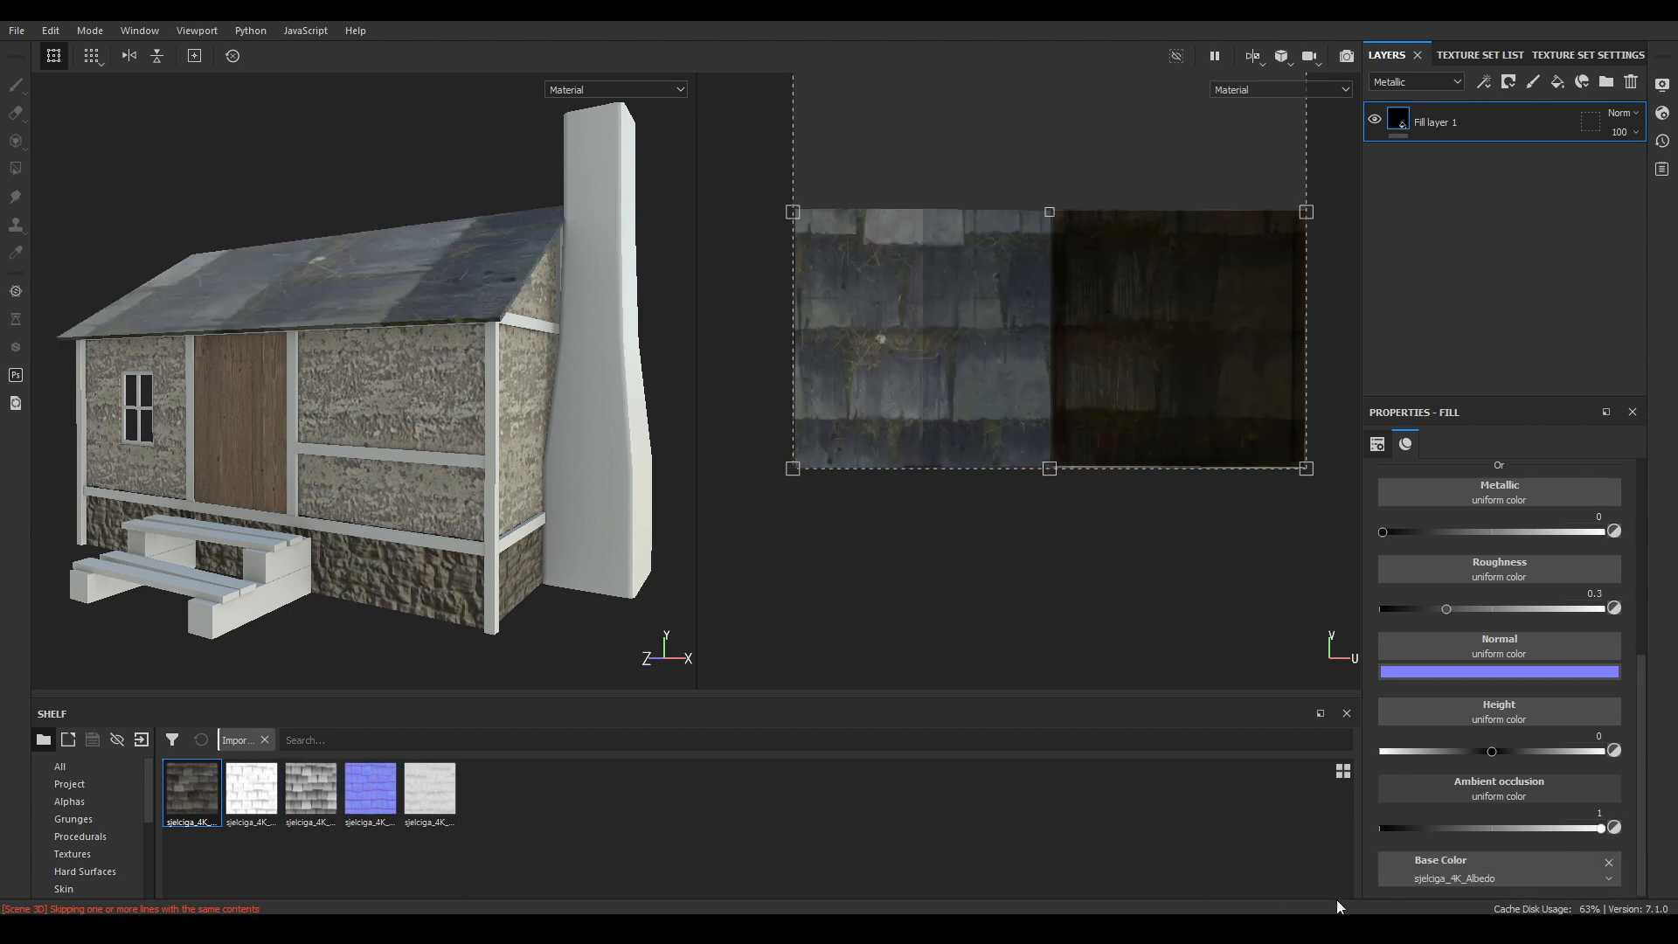
- Assign the sjelciga_4K AO, Displacement, Normal and Roughness maps to the roof fill layer's ambient occlusion, height, normal and roughness channels
left_click_drag(240, 805, 1477, 817)
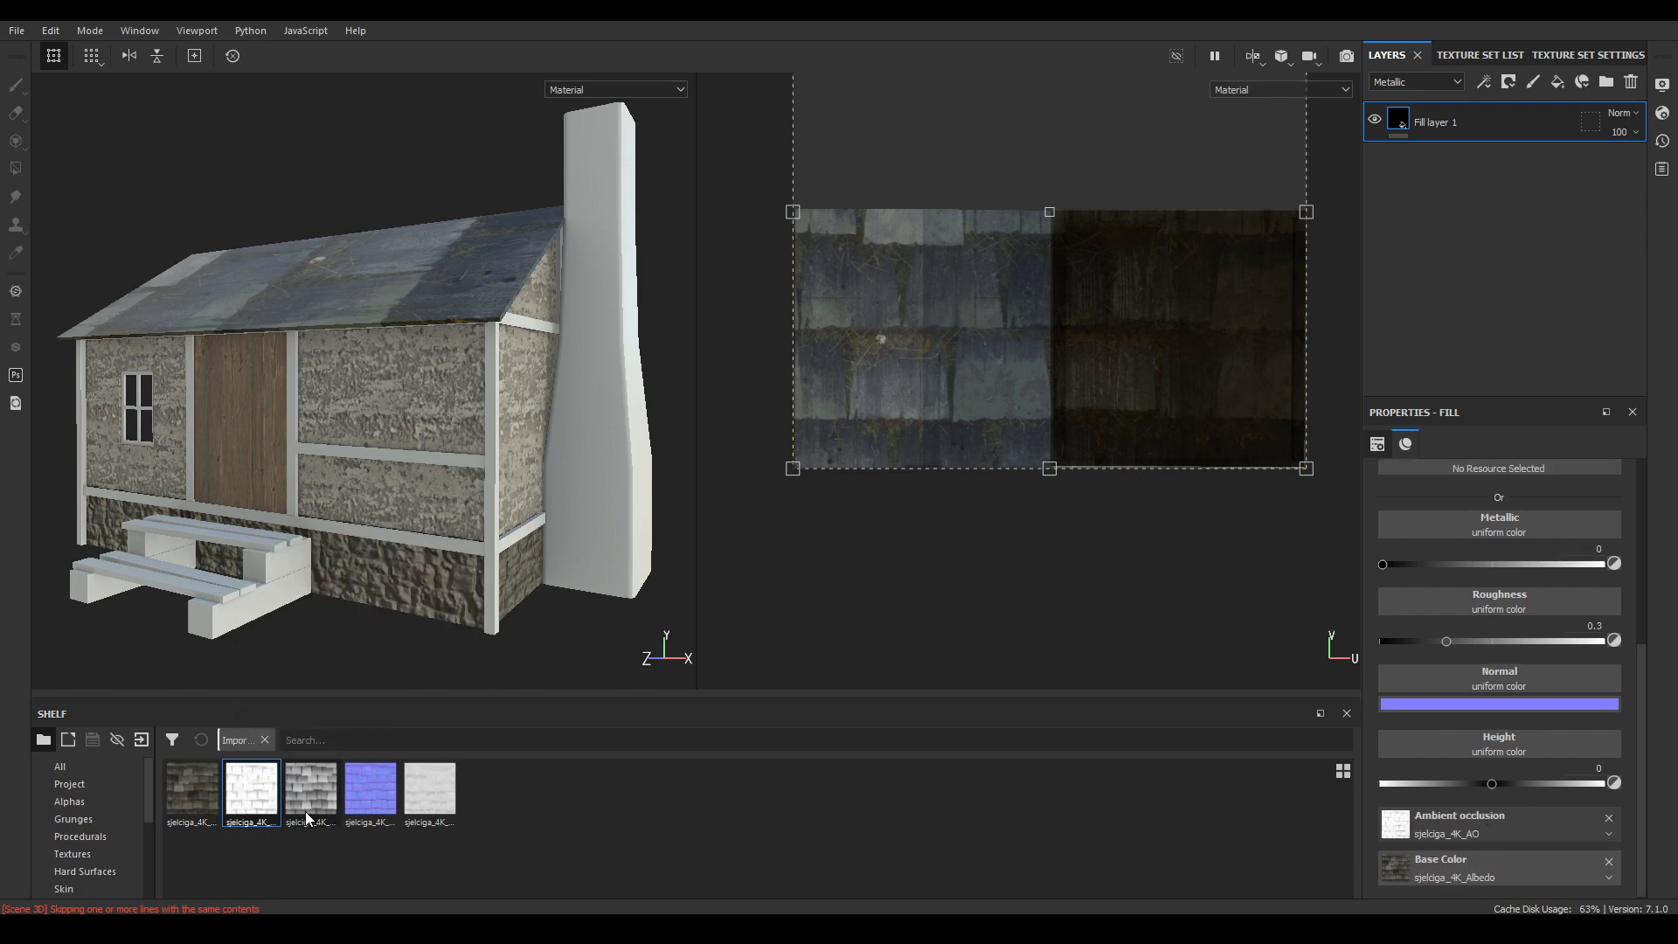
left_click_drag(308, 808, 1512, 741)
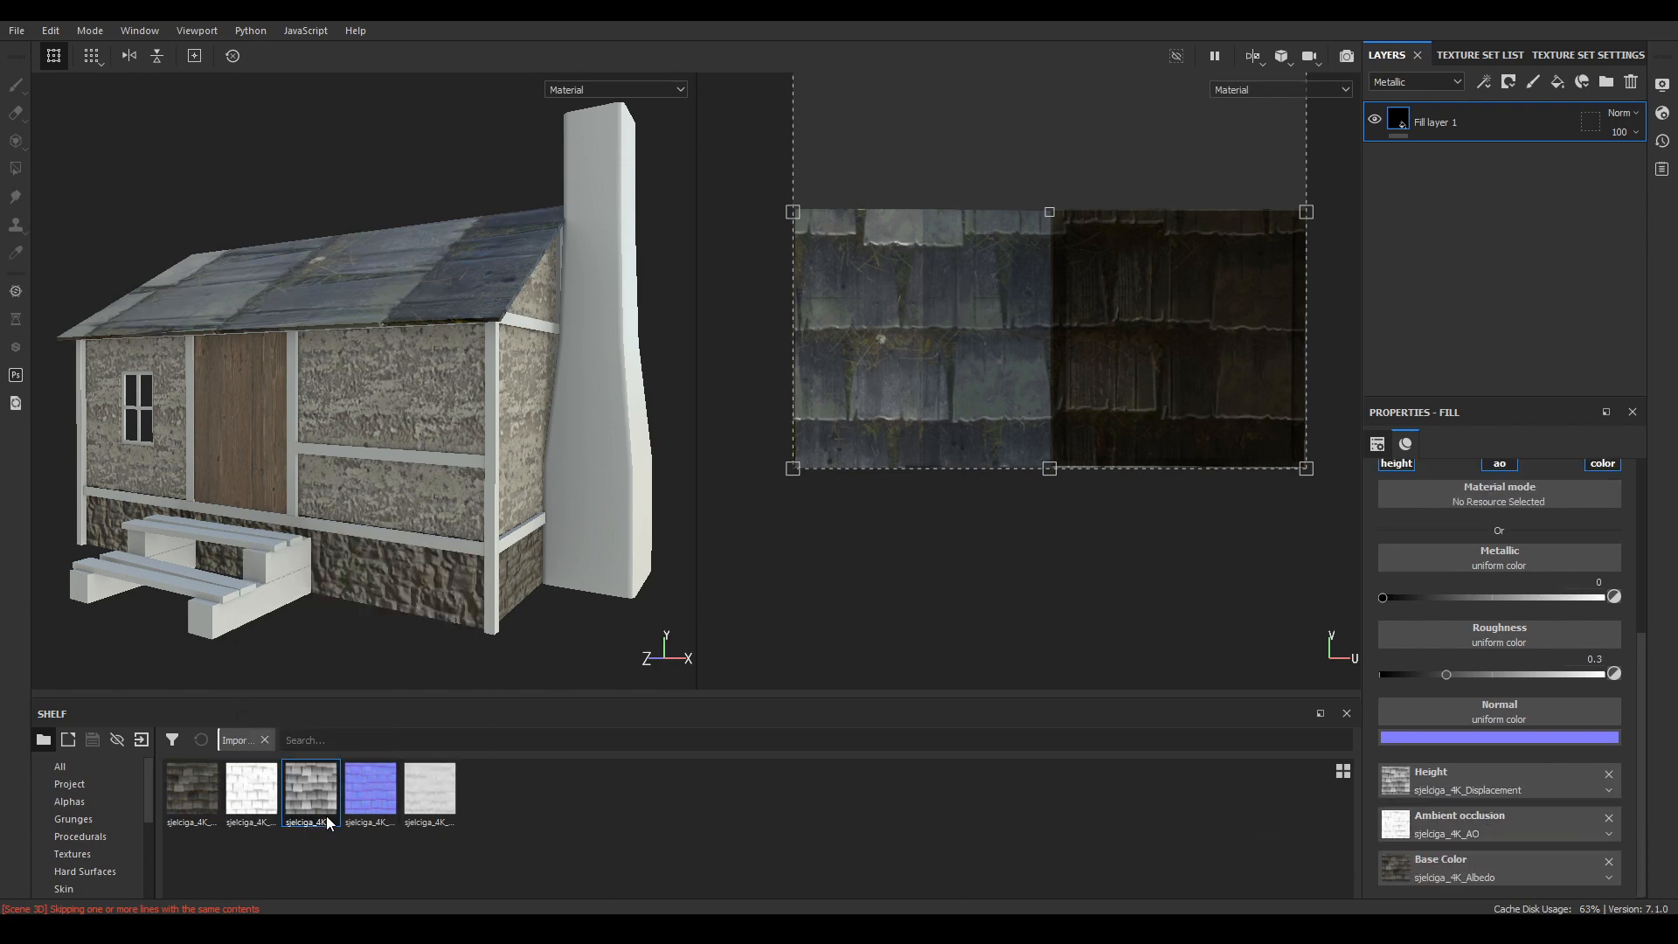
mouse_move(367, 795)
left_mouse_down()
mouse_move(1249, 895)
mouse_move(1476, 725)
left_mouse_up()
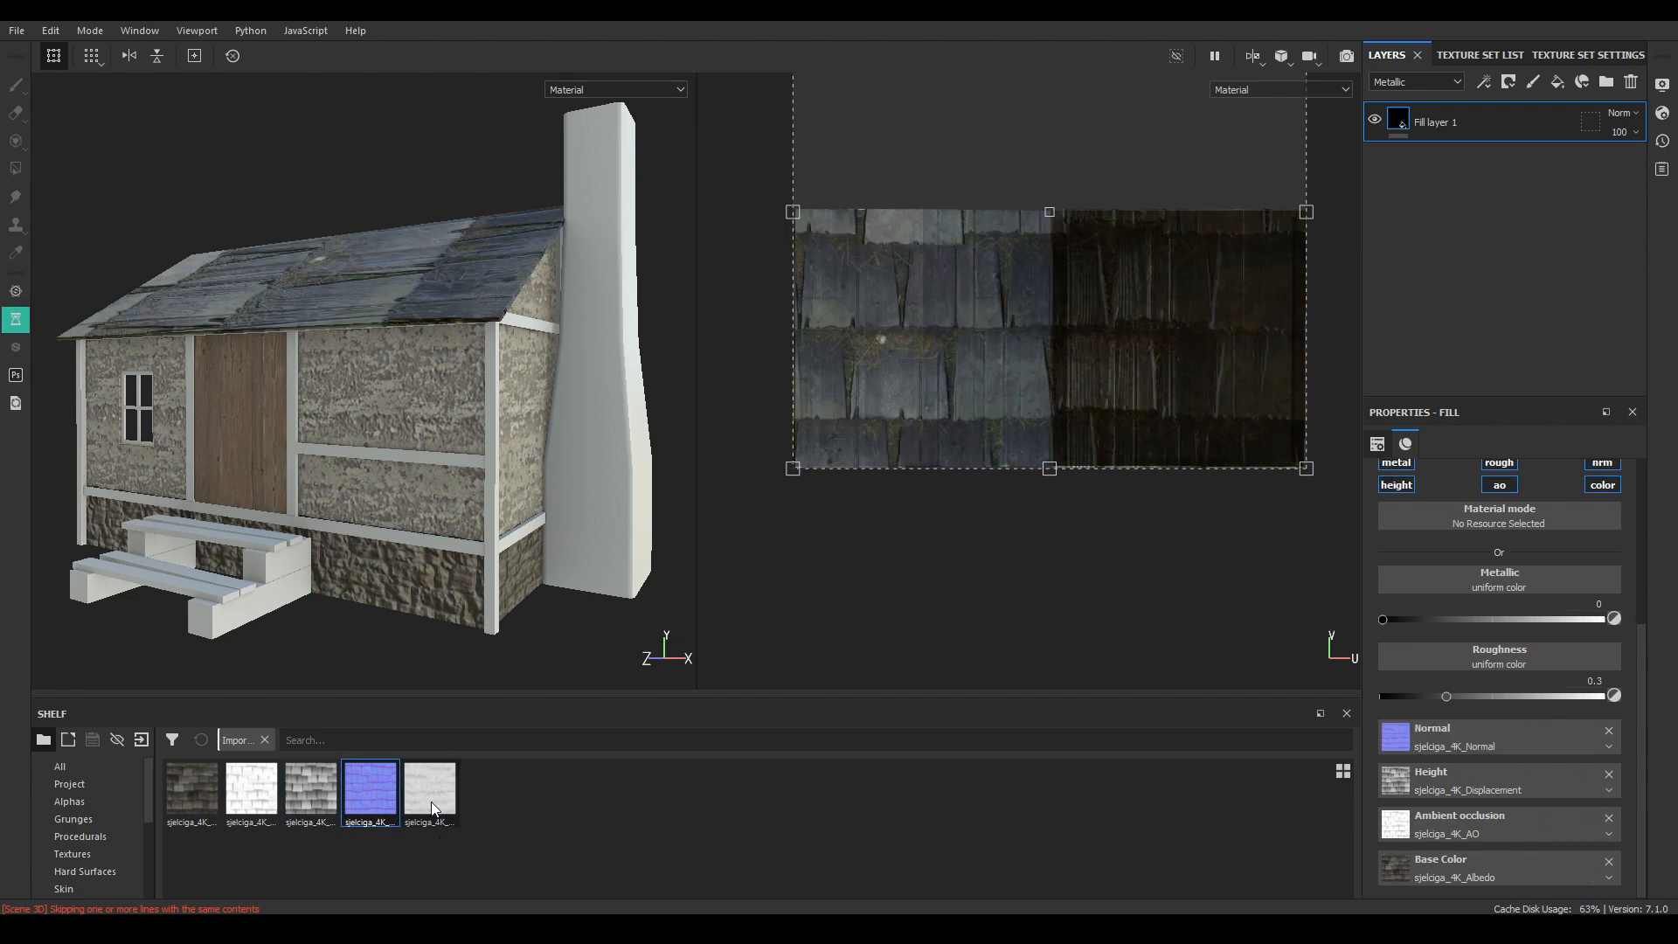
left_click_drag(430, 804, 1494, 669)
- Change the roof fill layer's projection to Tri-planar and set its UV scale to 4
left_click_drag(336, 159, 415, 249, "alt")
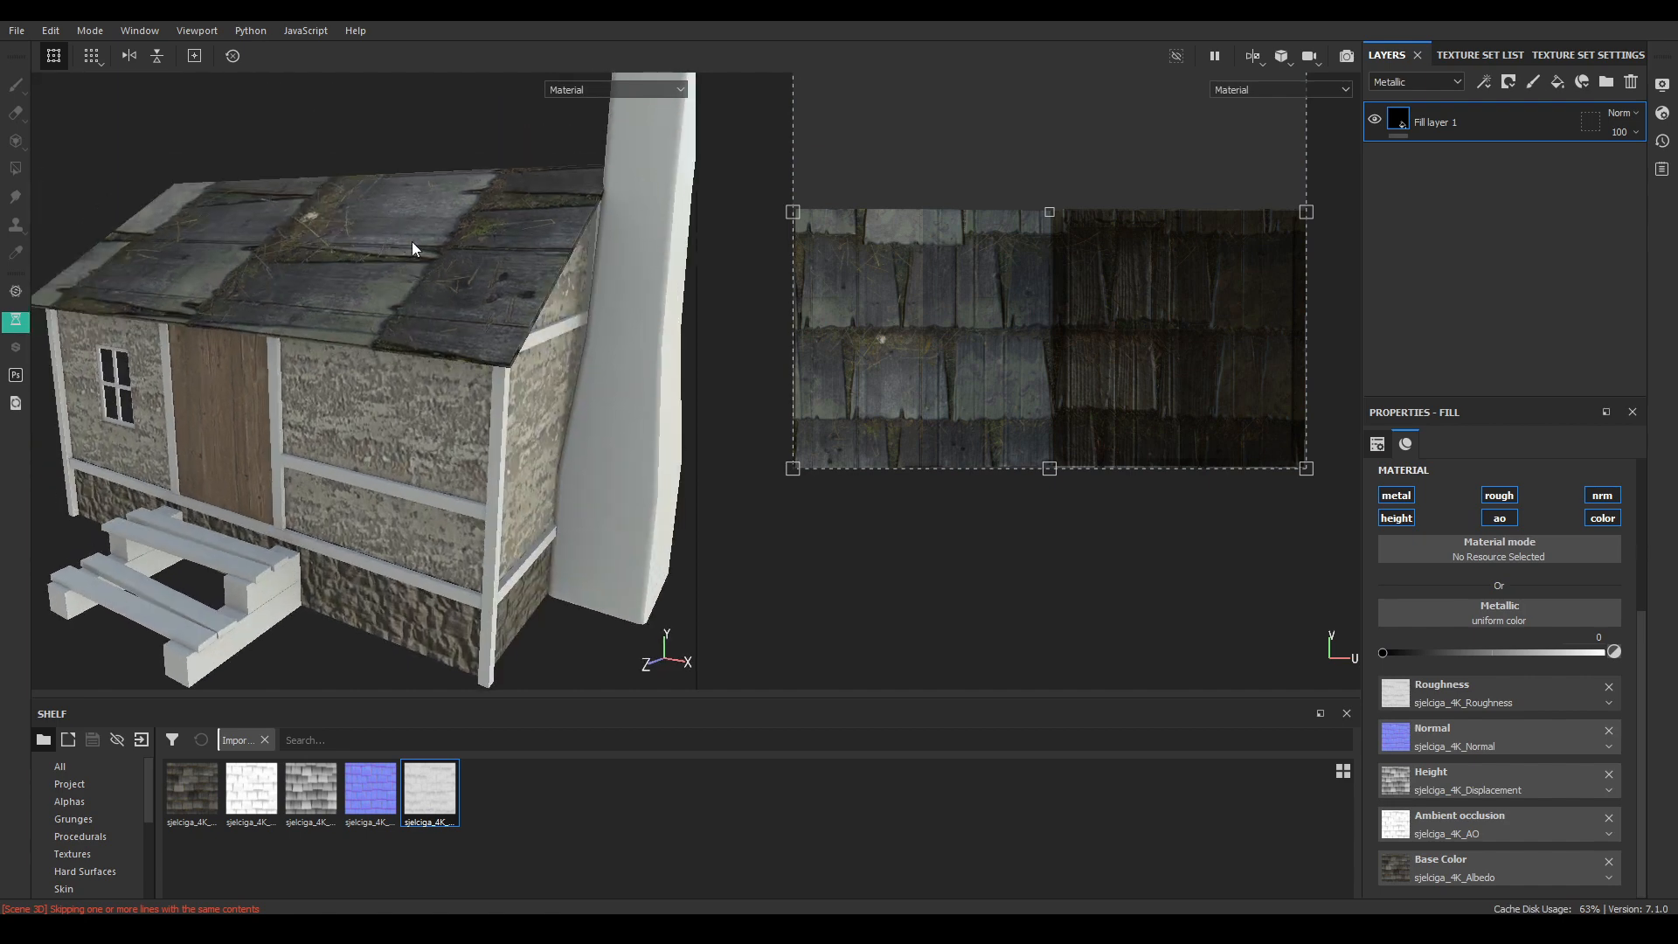
scroll(1511, 524, "up", 5)
left_click(1485, 505)
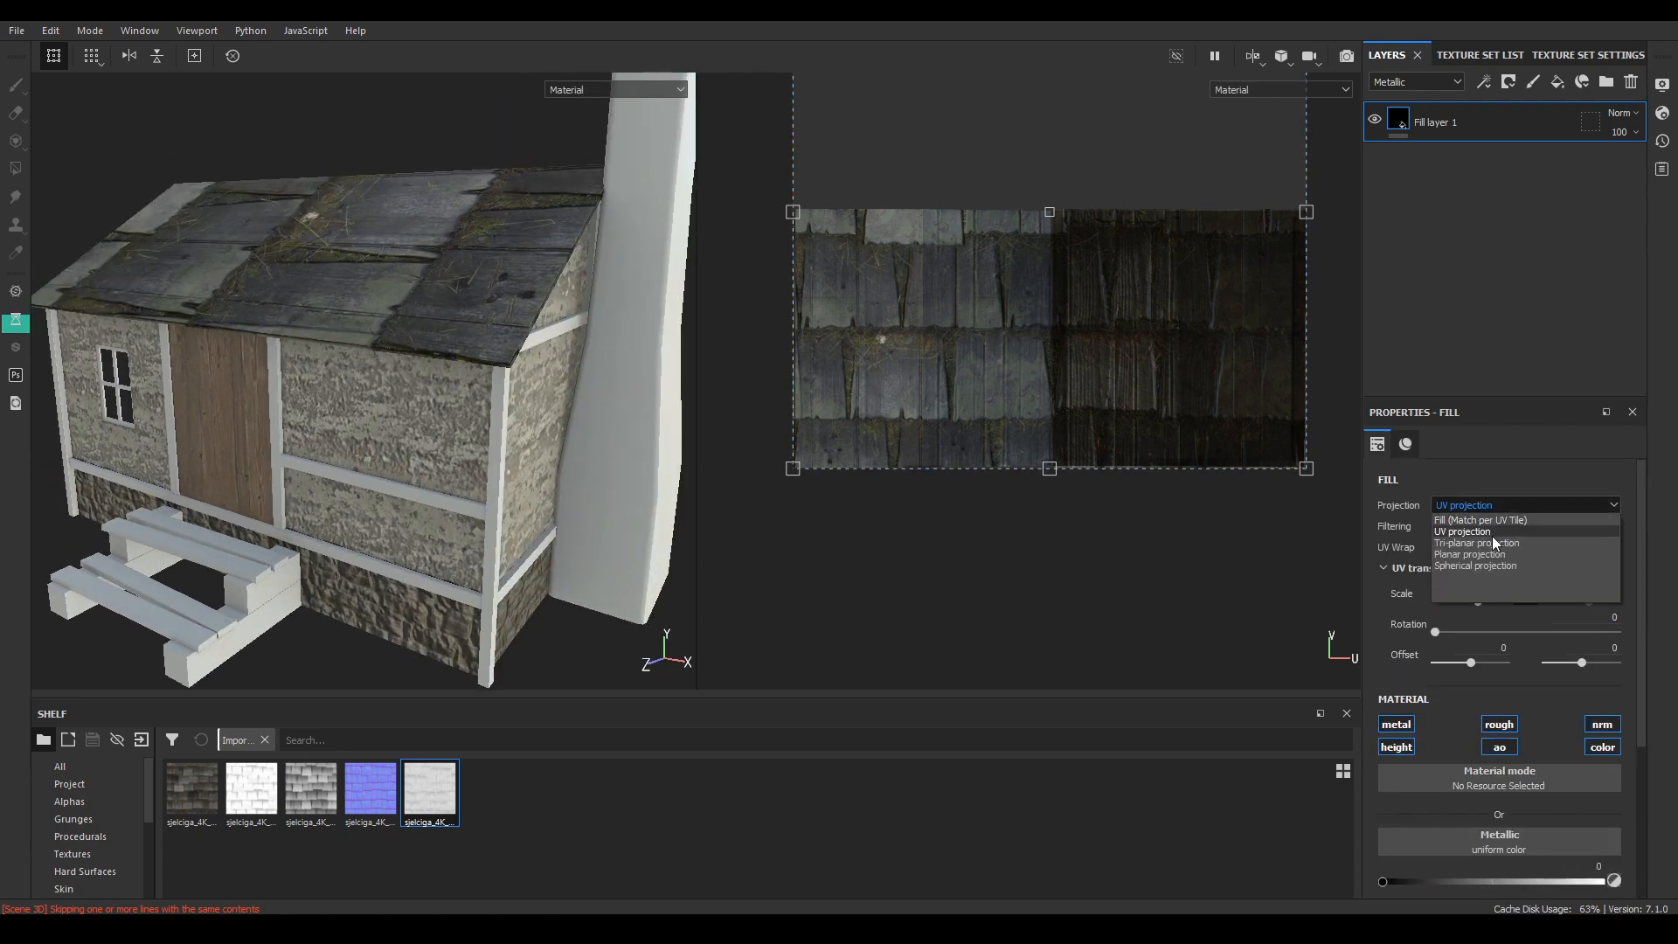
left_click(1493, 543)
left_click_drag(495, 433, 502, 437, "alt")
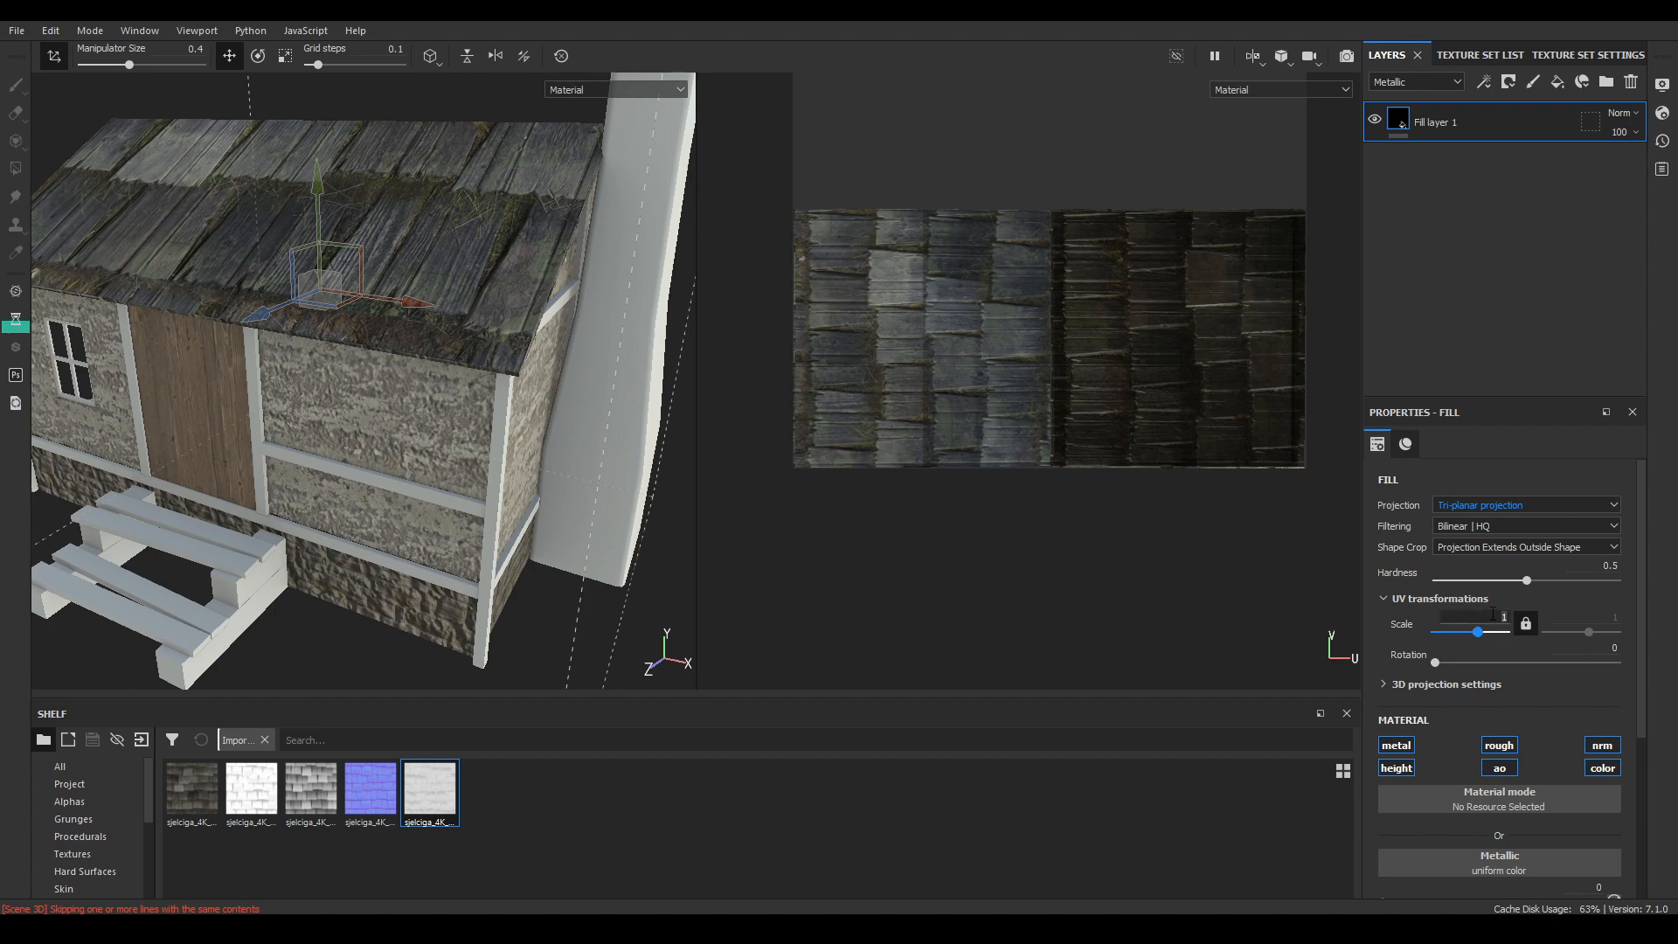
type("2")
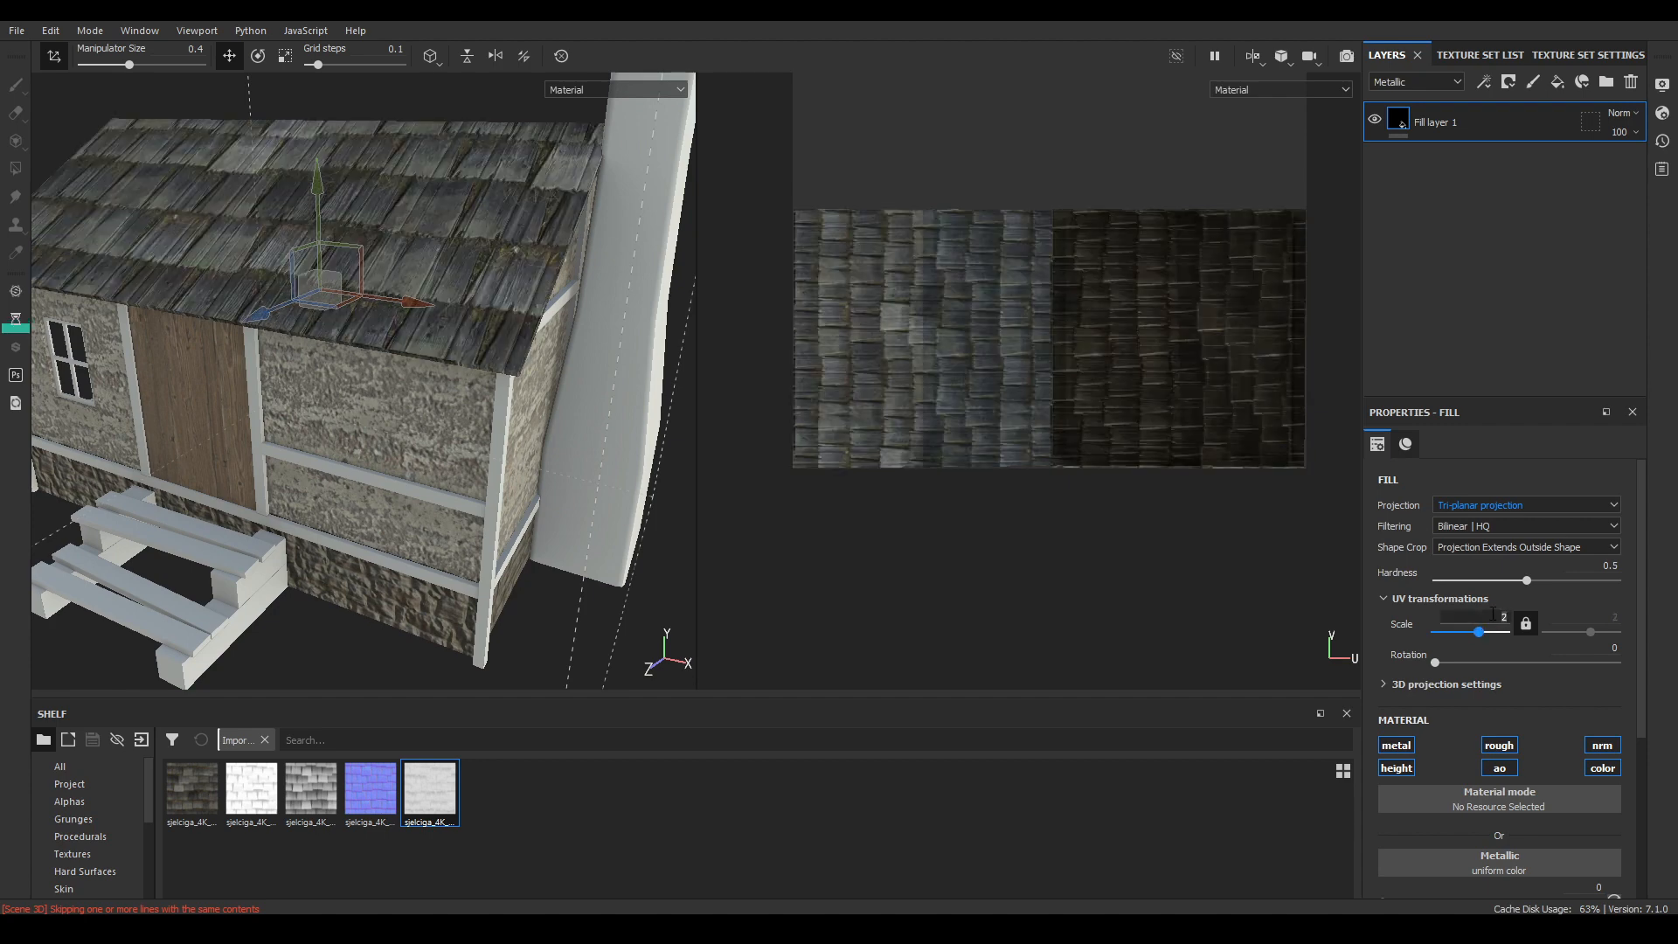
key("Return")
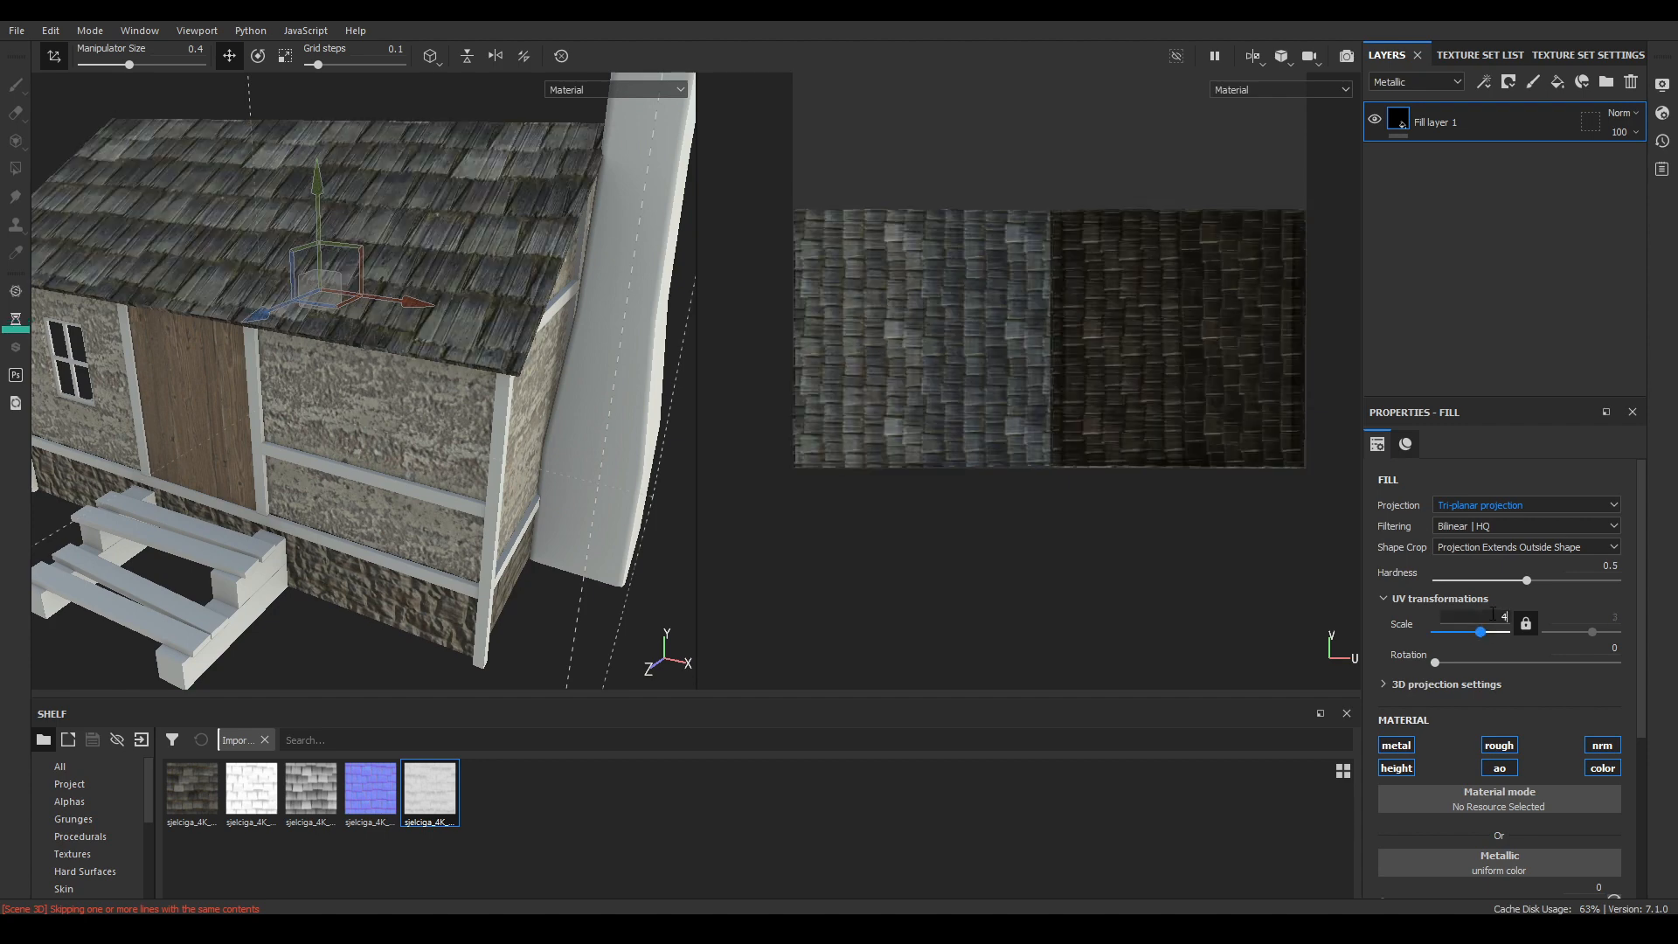
- Examine the tiling and surface detail of the roof shingles up close and from several angles
left_click_drag(516, 410, 512, 325, "alt")
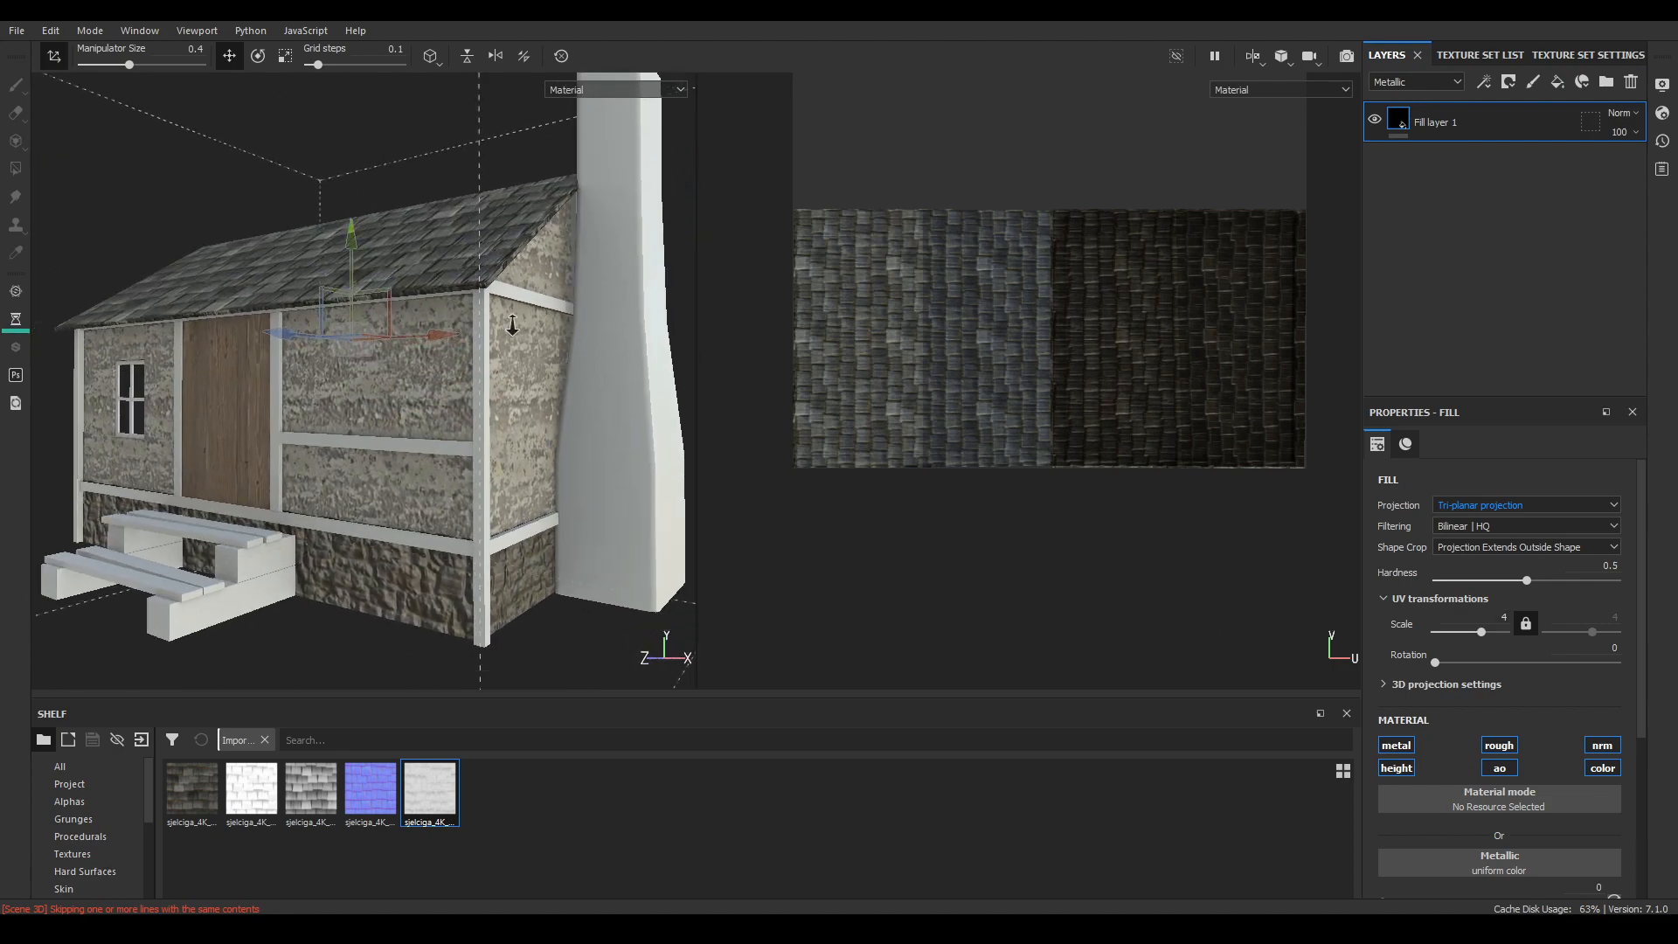
right_click_drag(512, 325, 525, 174, "alt")
left_click_drag(524, 175, 490, 220, "alt")
right_click_drag(489, 221, 595, 503, "alt")
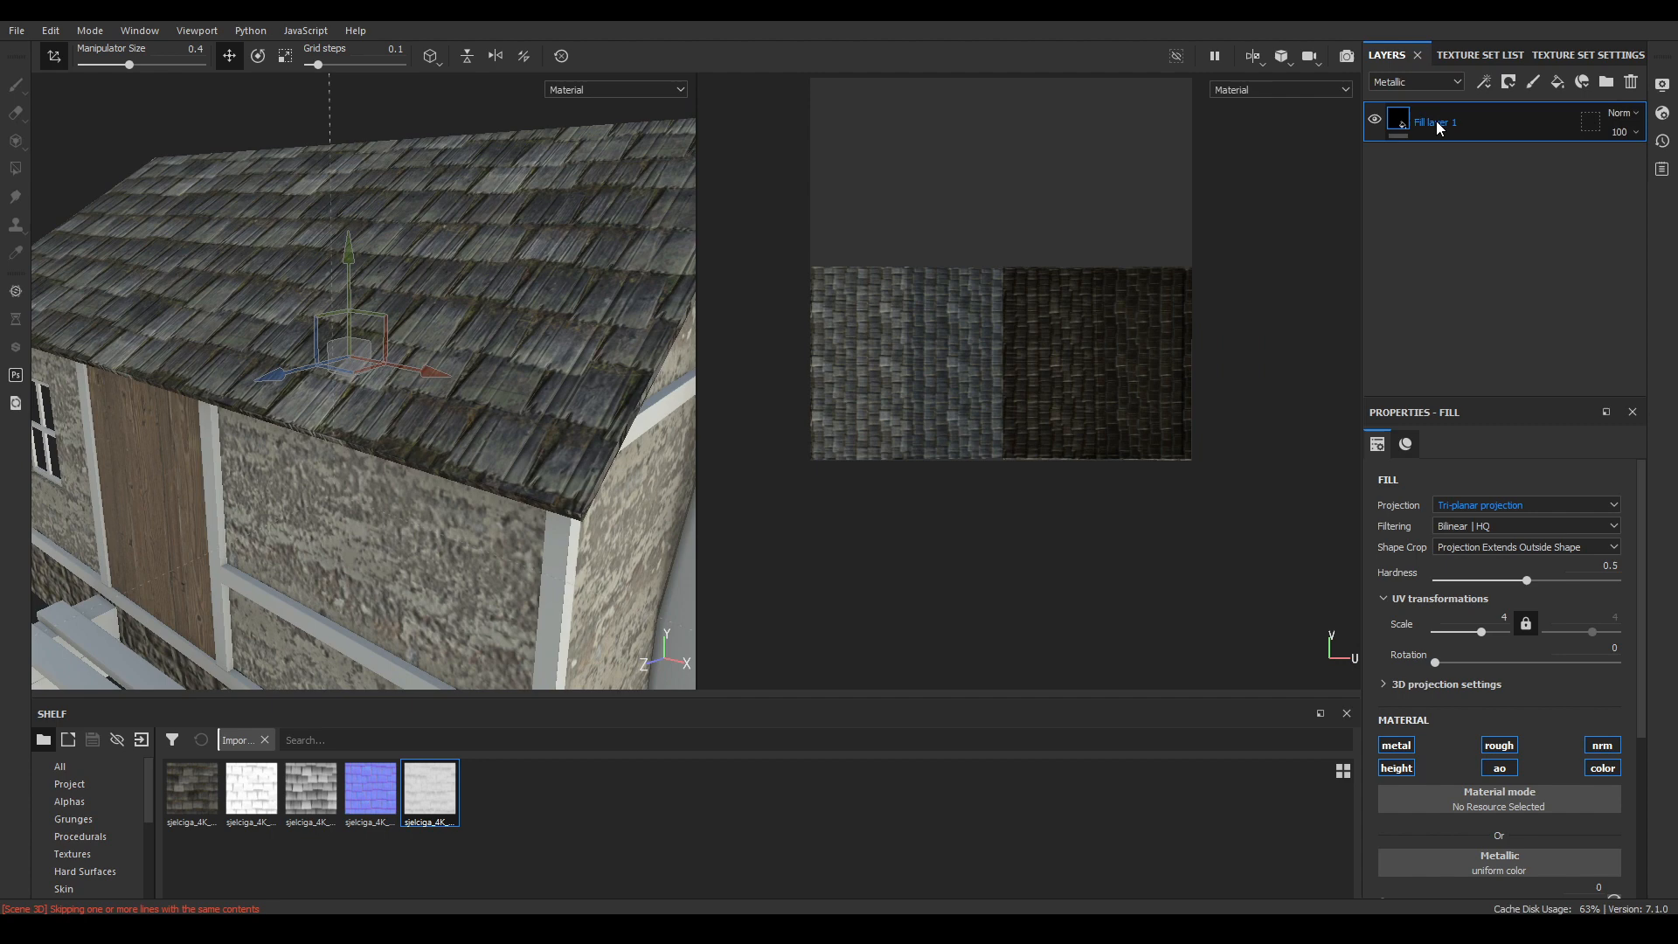
scroll(533, 419, "up", 2)
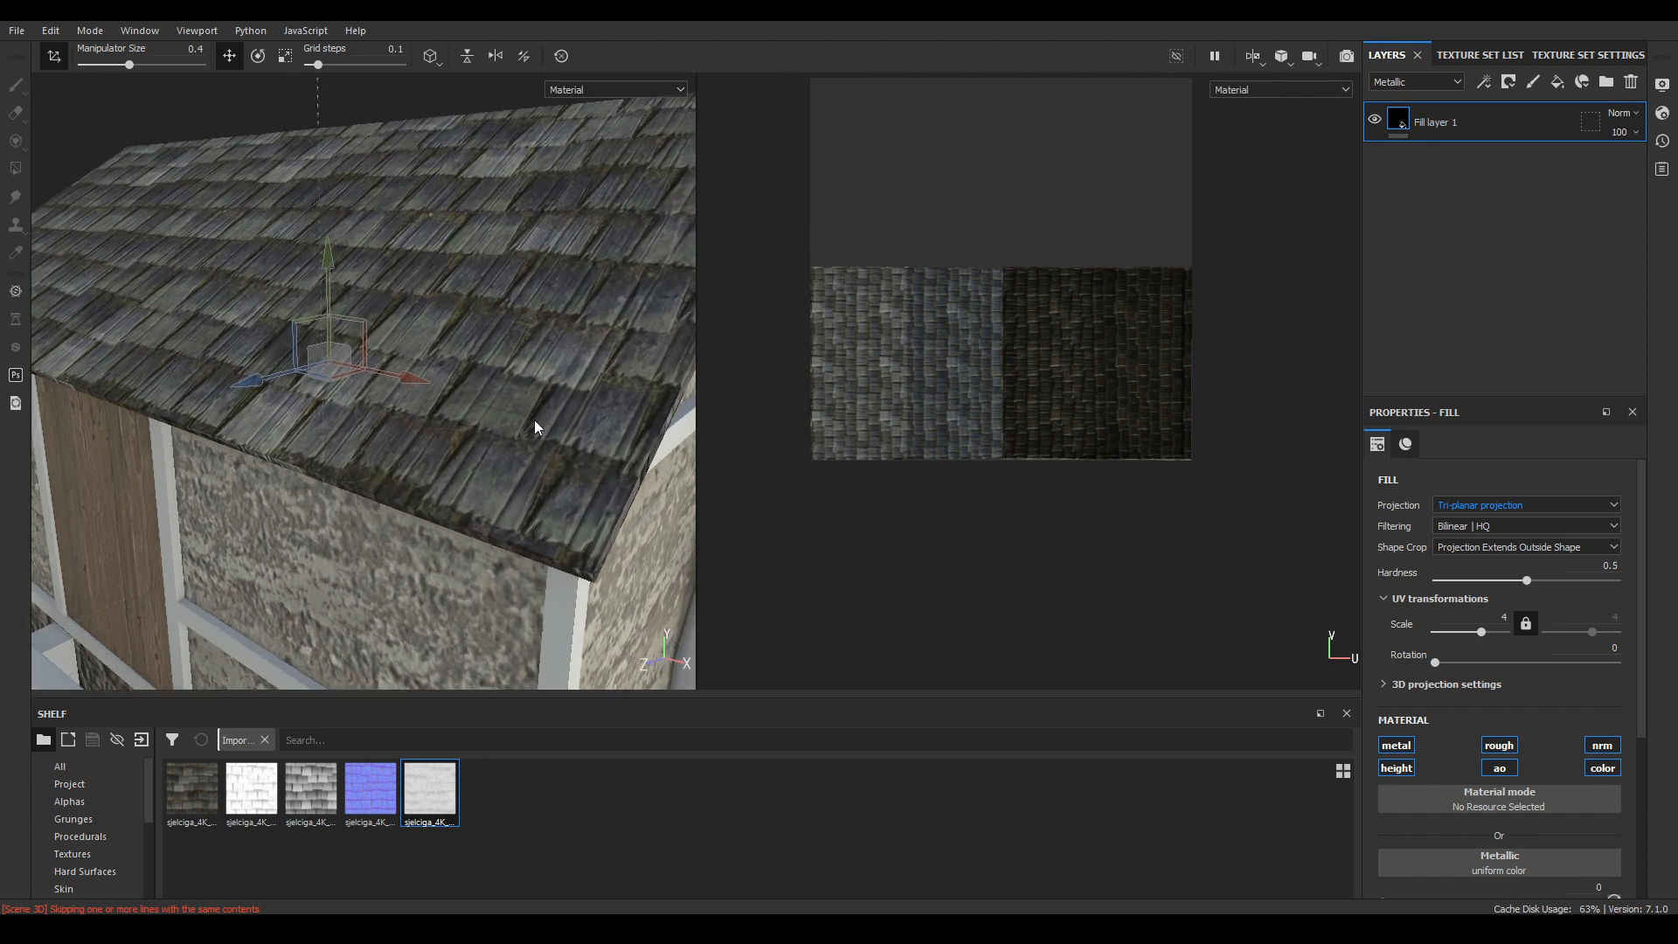
left_click_drag(238, 381, 459, 443)
scroll(381, 371, "up", 2)
scroll(423, 342, "up", 2)
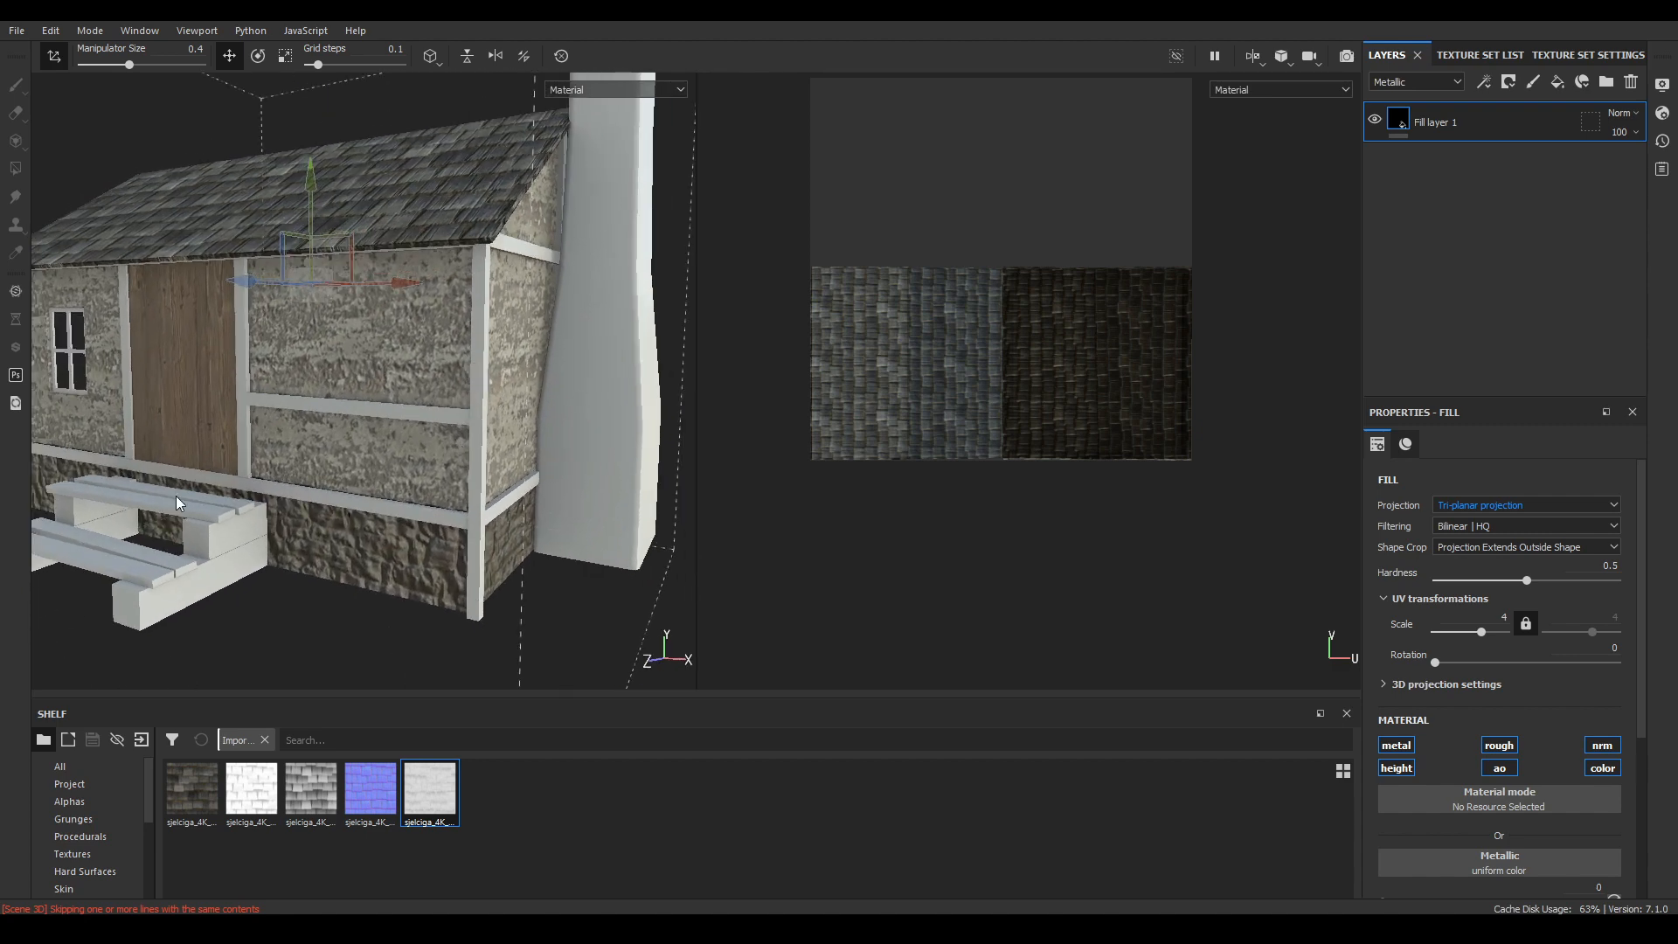
- Rename the roof's fill layer as Rood
left_click_drag(175, 573, 194, 585, "alt")
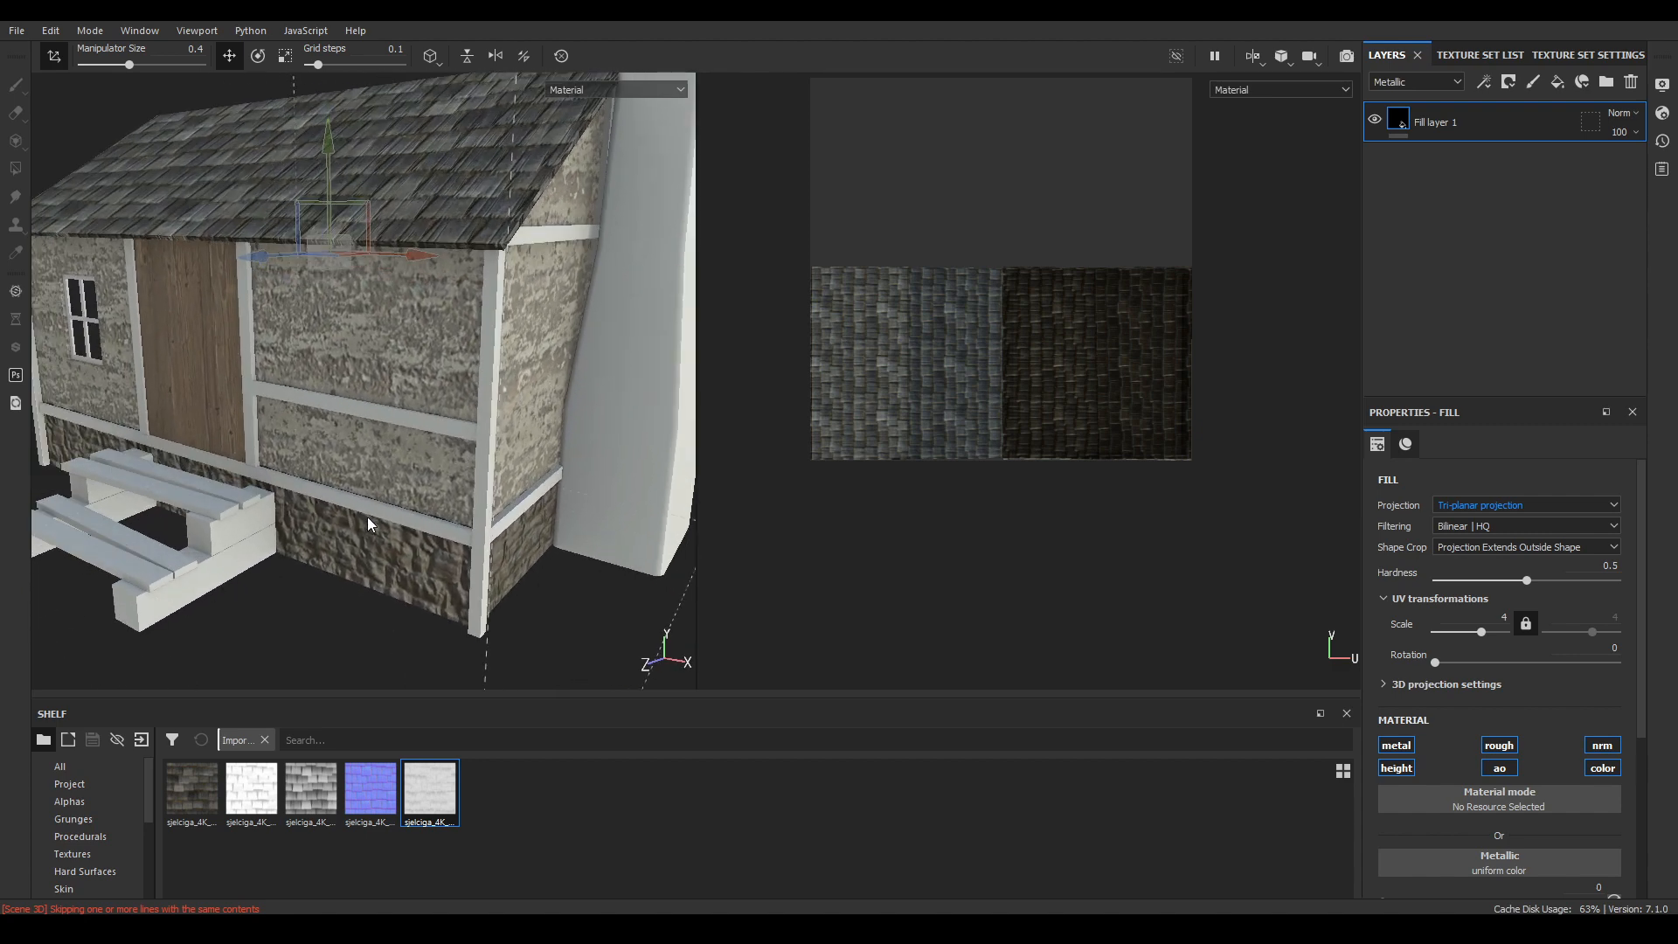
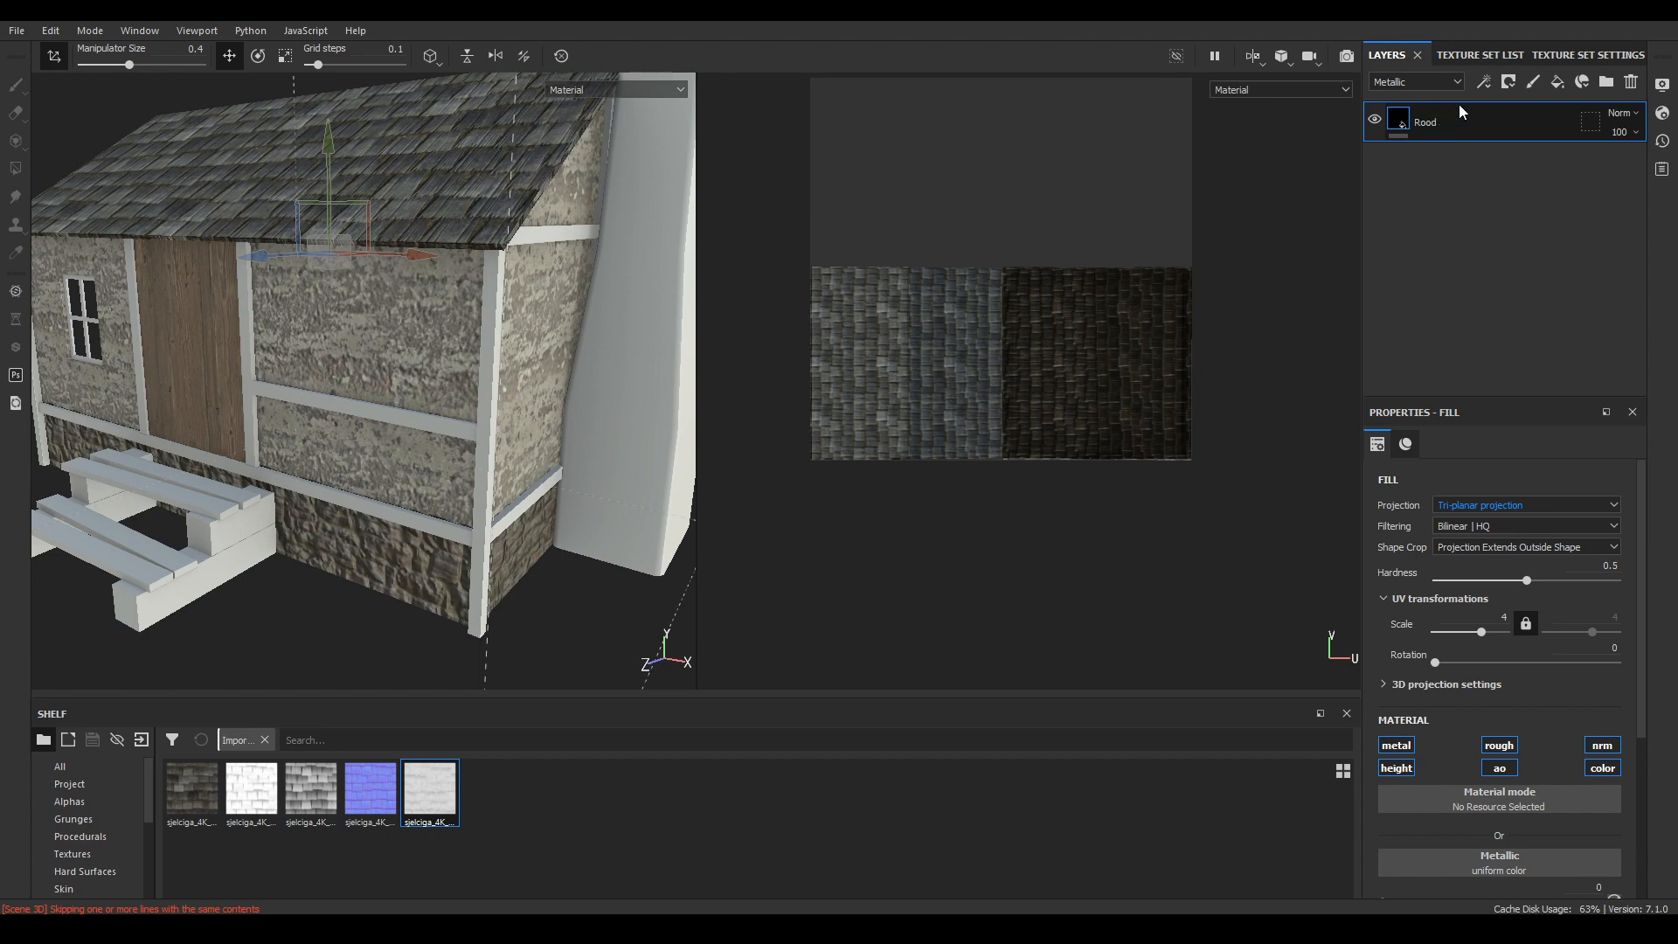
double_click(1434, 126)
- Select the Chimney texture set and set its texture size to 2048
left_click(1475, 55)
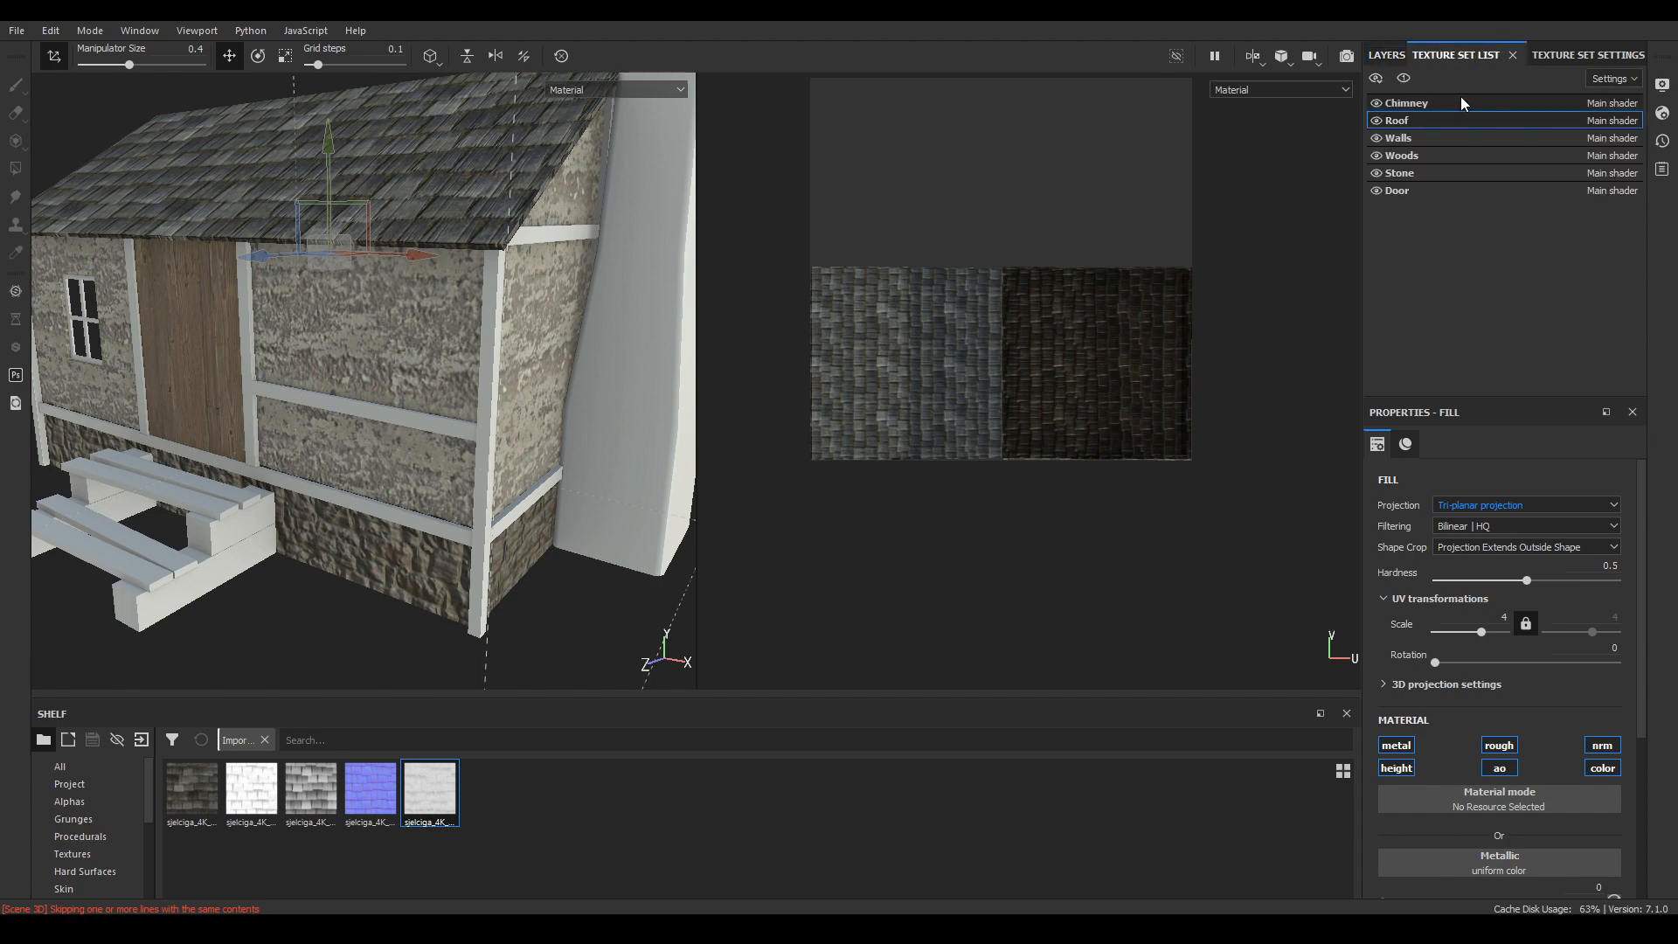
left_click(1402, 104)
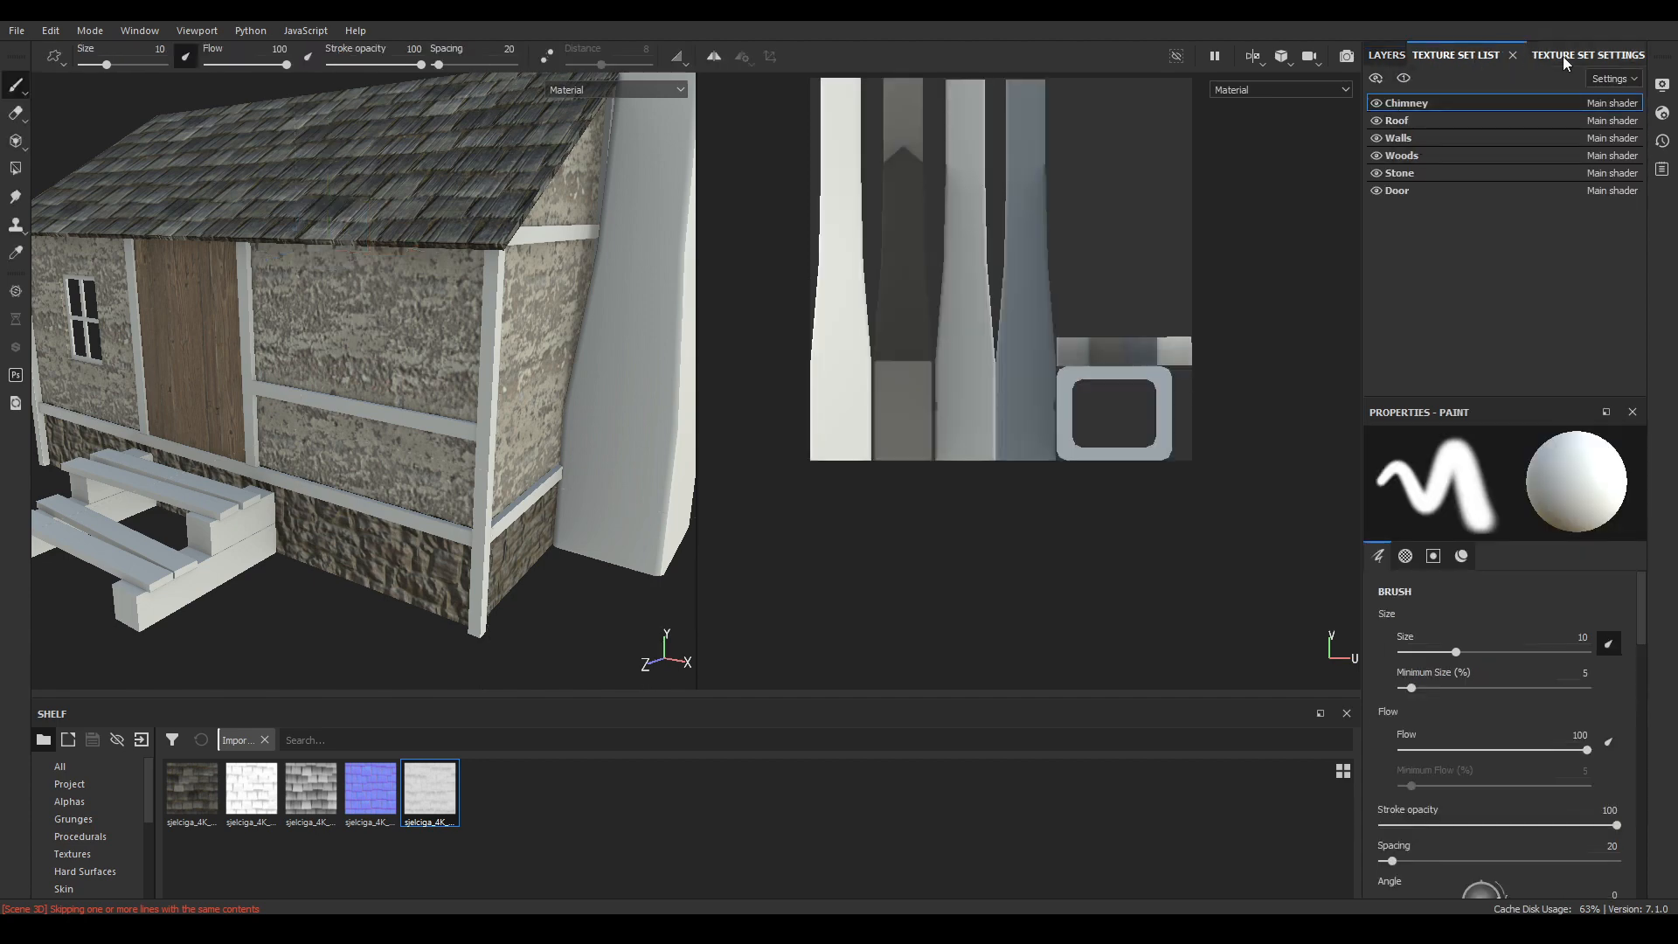
left_click(1562, 55)
left_click(1481, 277)
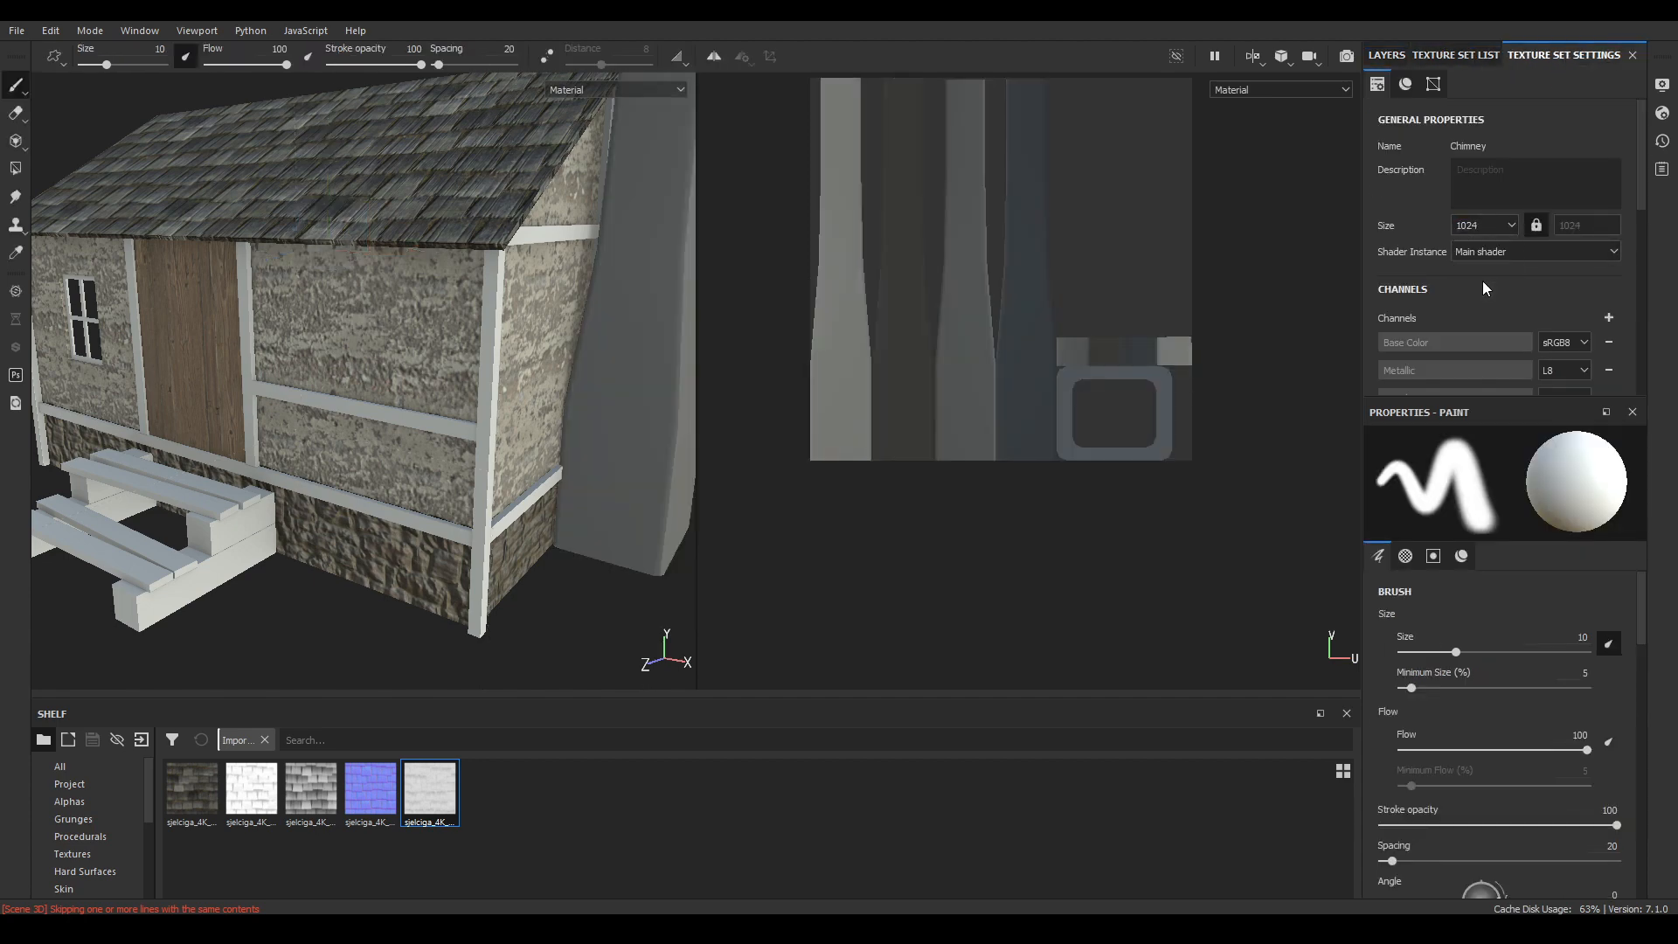
left_click(1494, 225)
left_click(1486, 287)
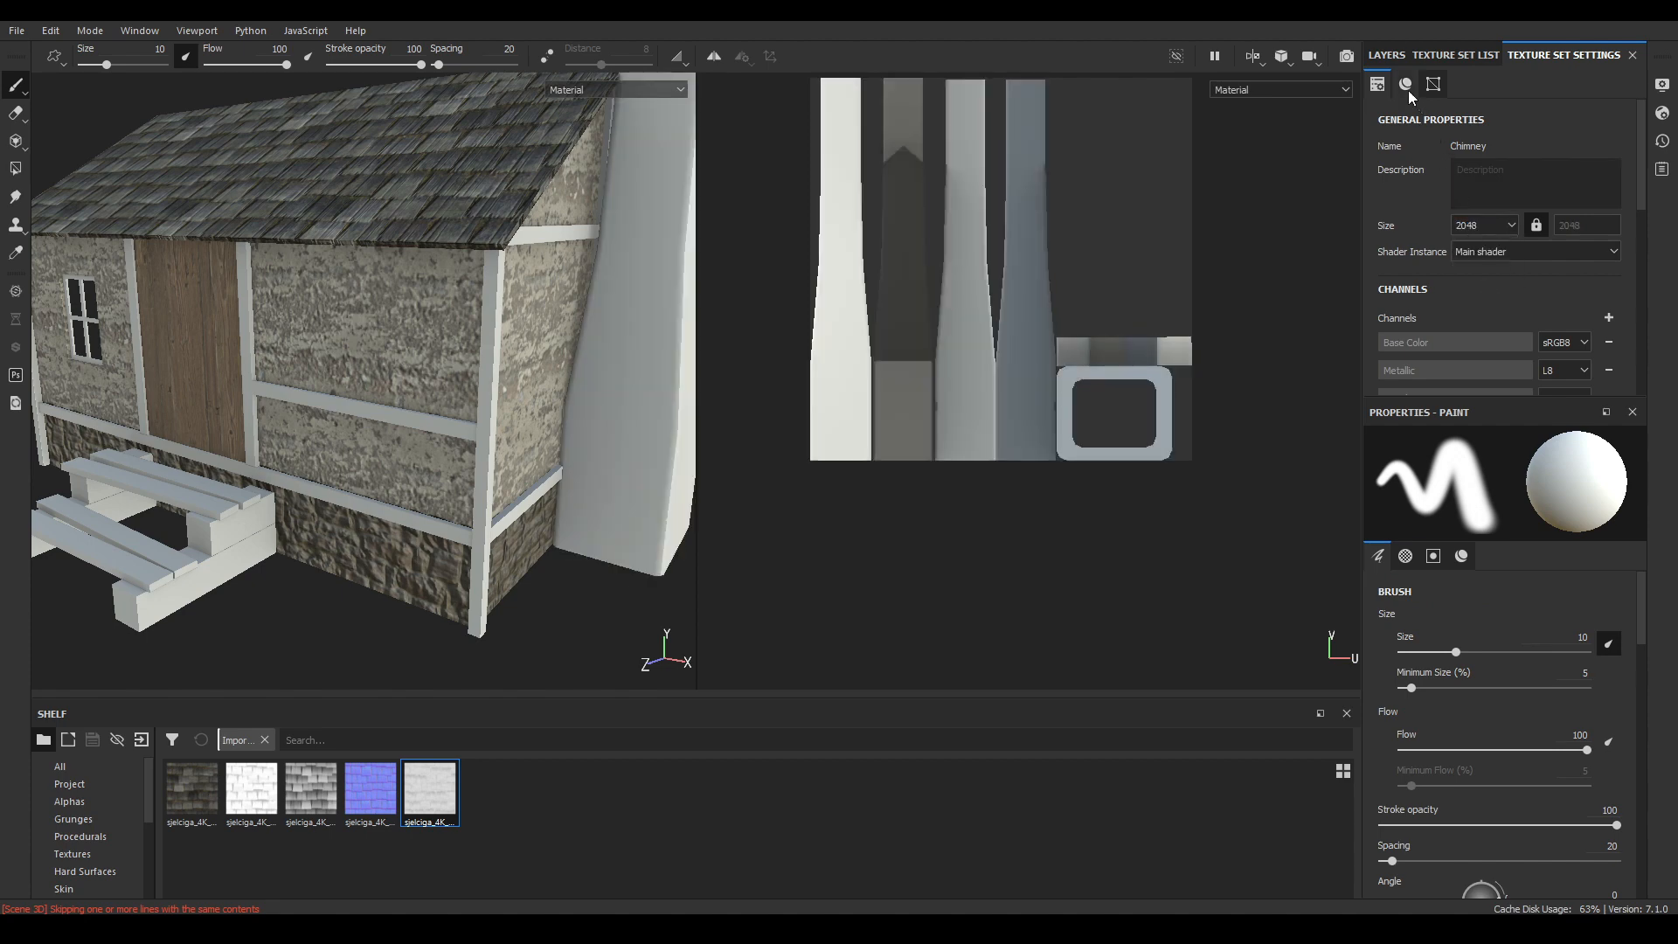
- Delete the chimney's Layer 1 and add a new fill layer in its place
left_click(1389, 56)
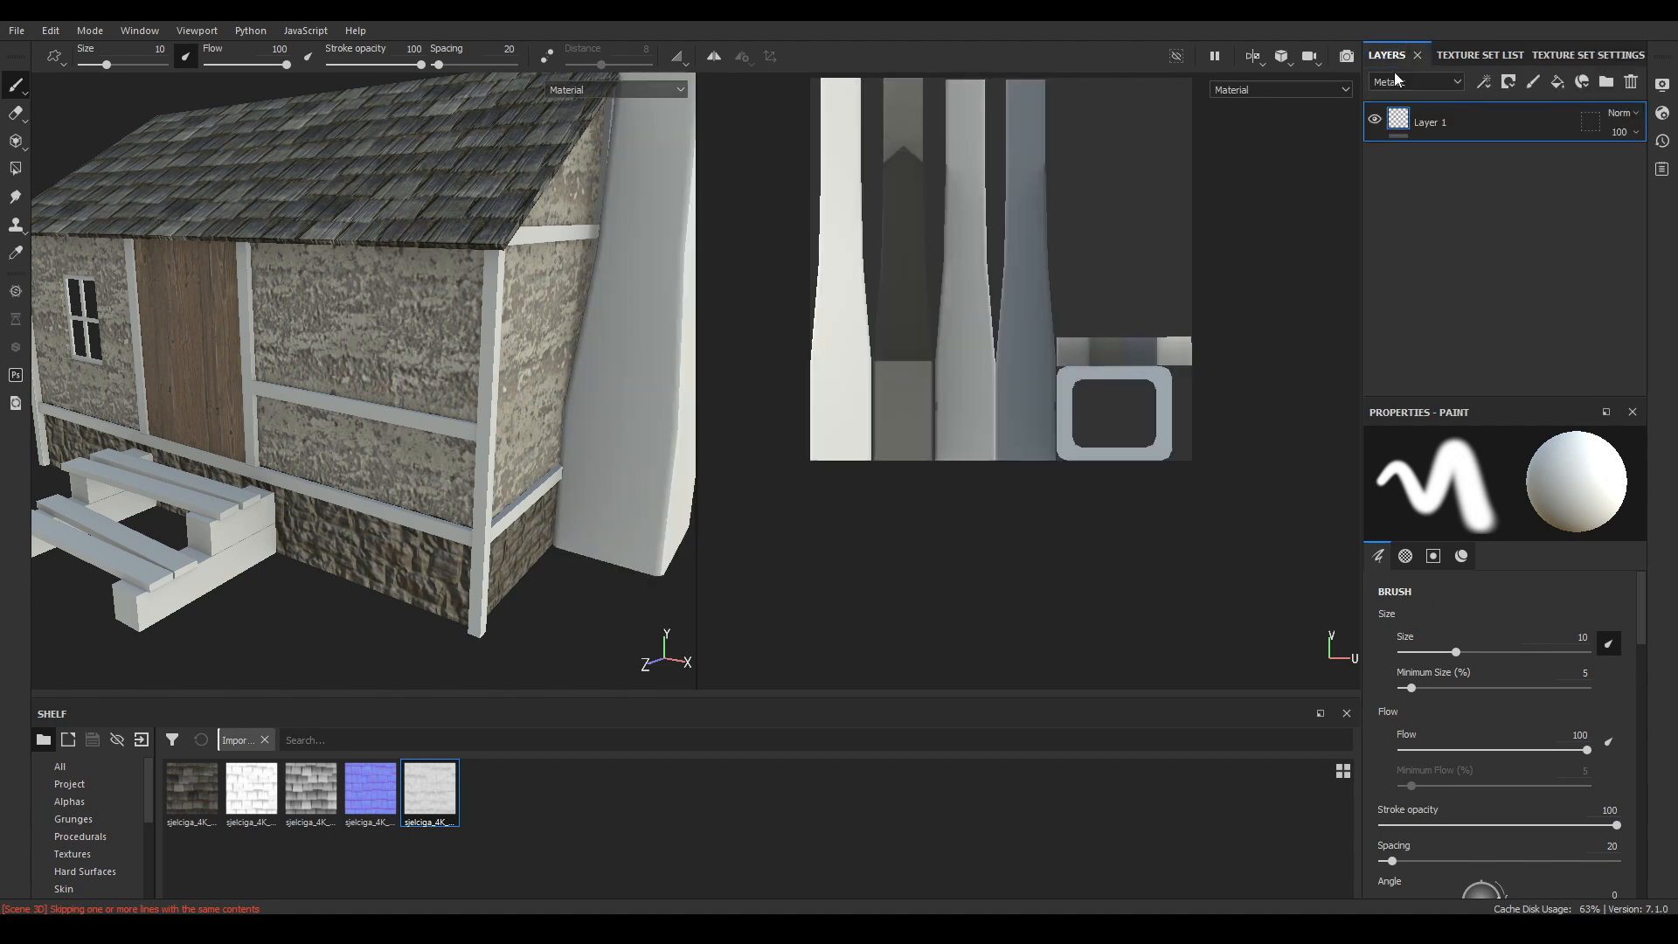
left_click(1630, 85)
left_click(1555, 84)
scroll(1448, 504, "down", 2)
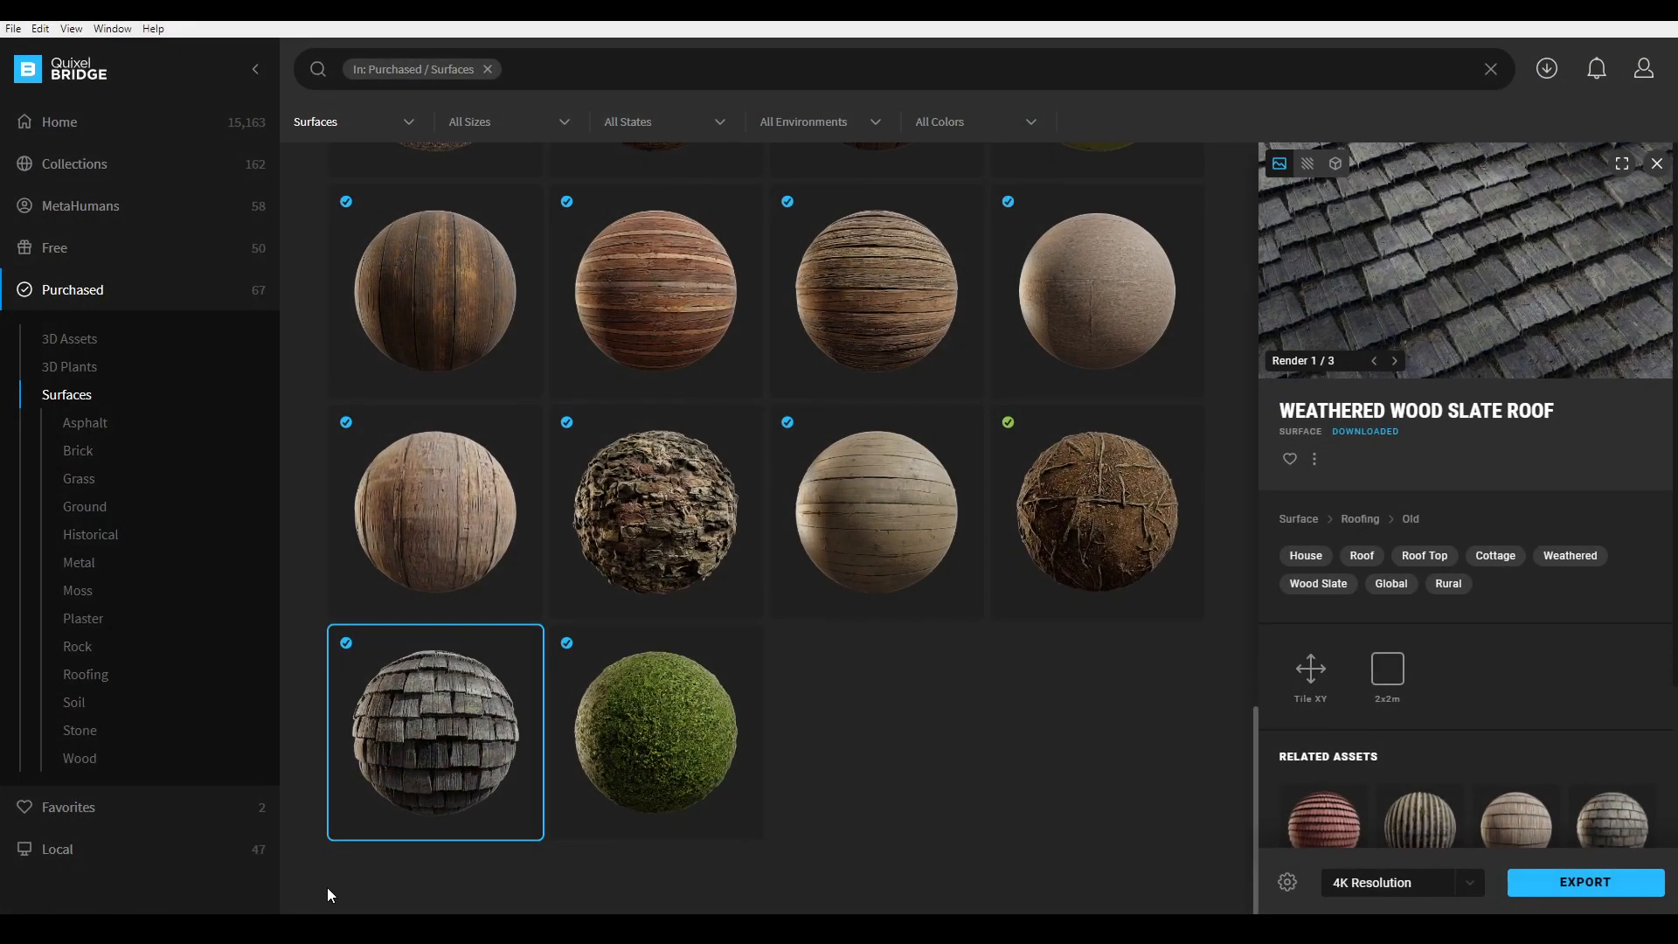
- Switch to Quixel Bridge, find the Worn Brick Facade surface among the purchased assets and open its folder of downloaded files
scroll(550, 594, "up", 5)
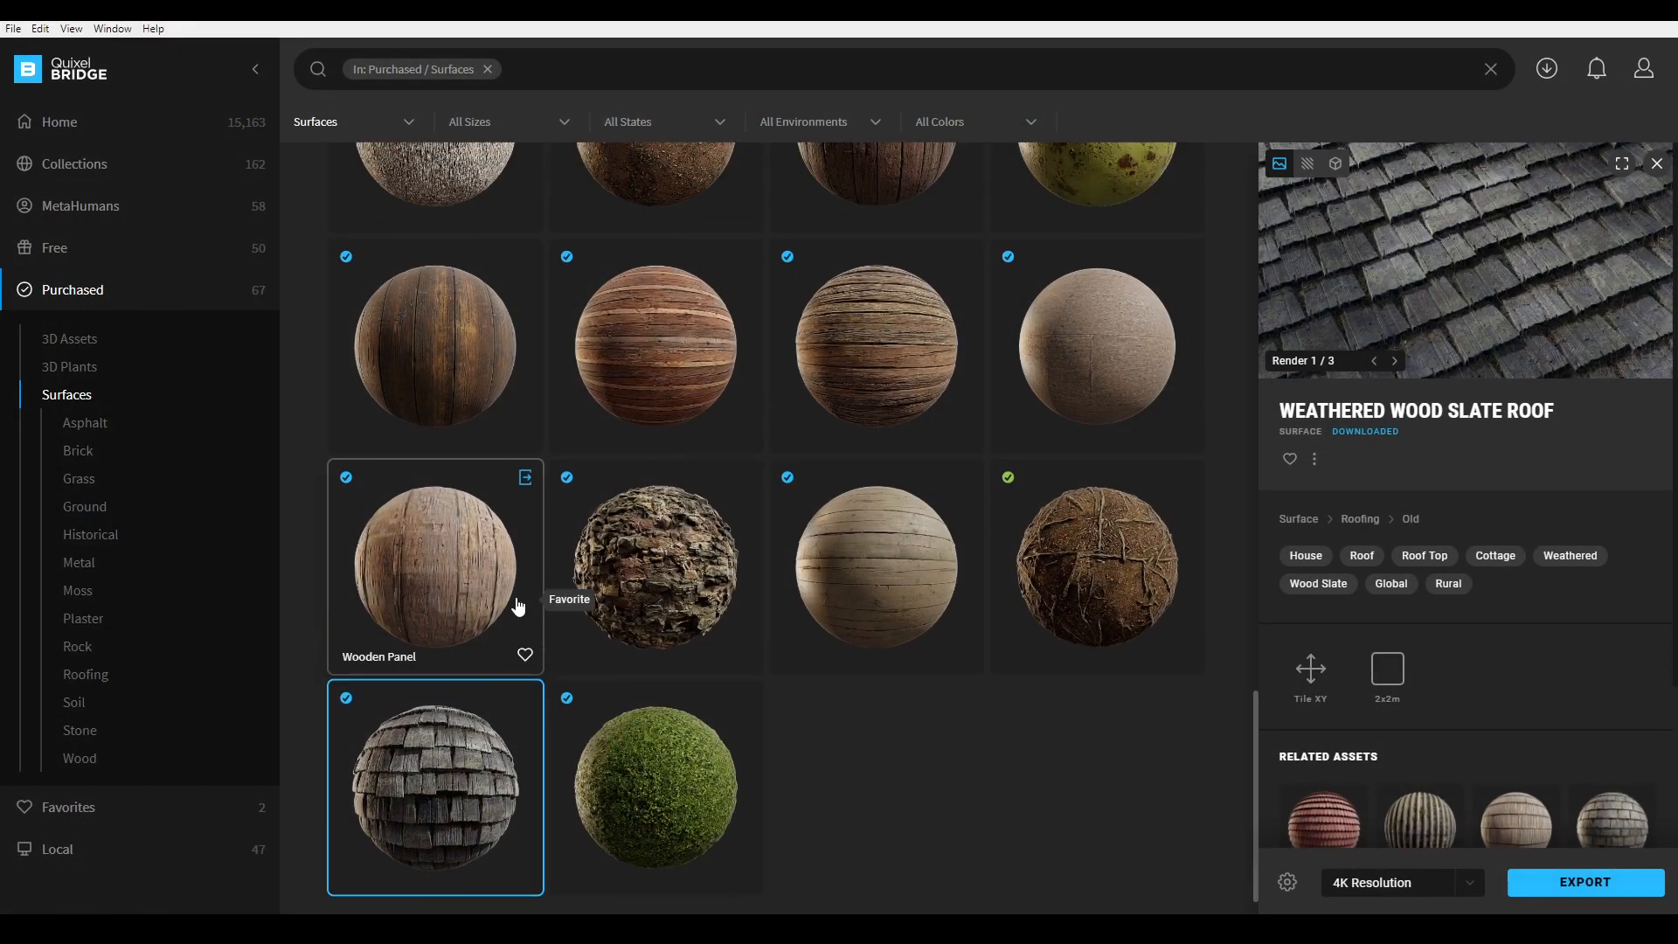
scroll(987, 591, "up", 4)
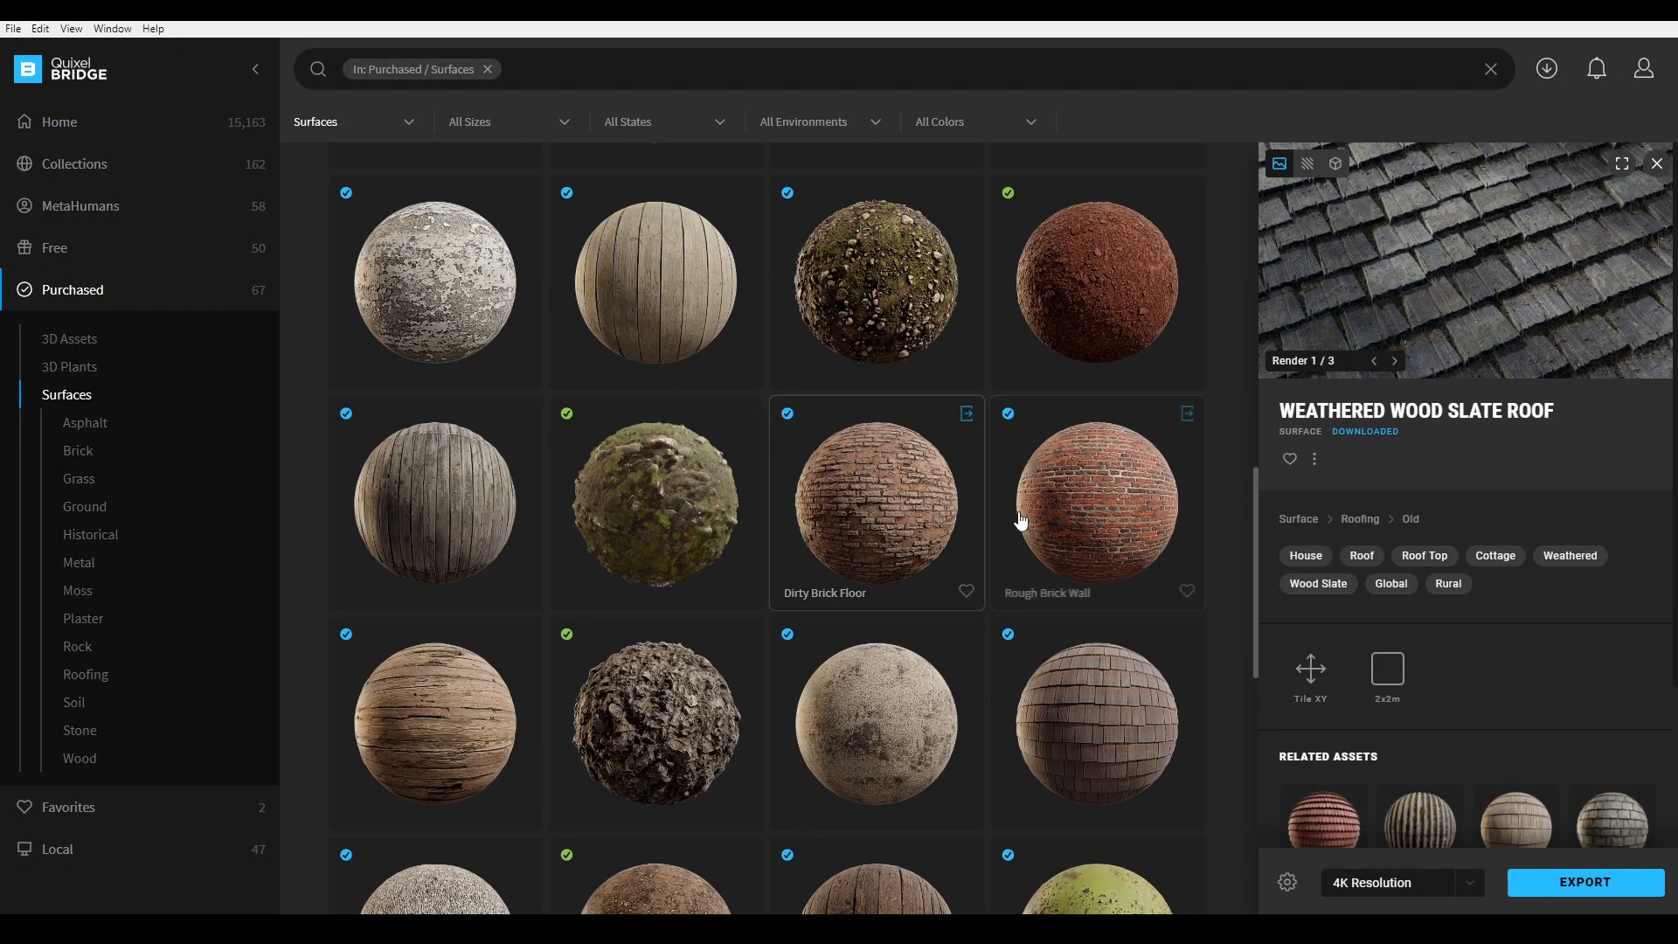
scroll(1046, 543, "up", 4)
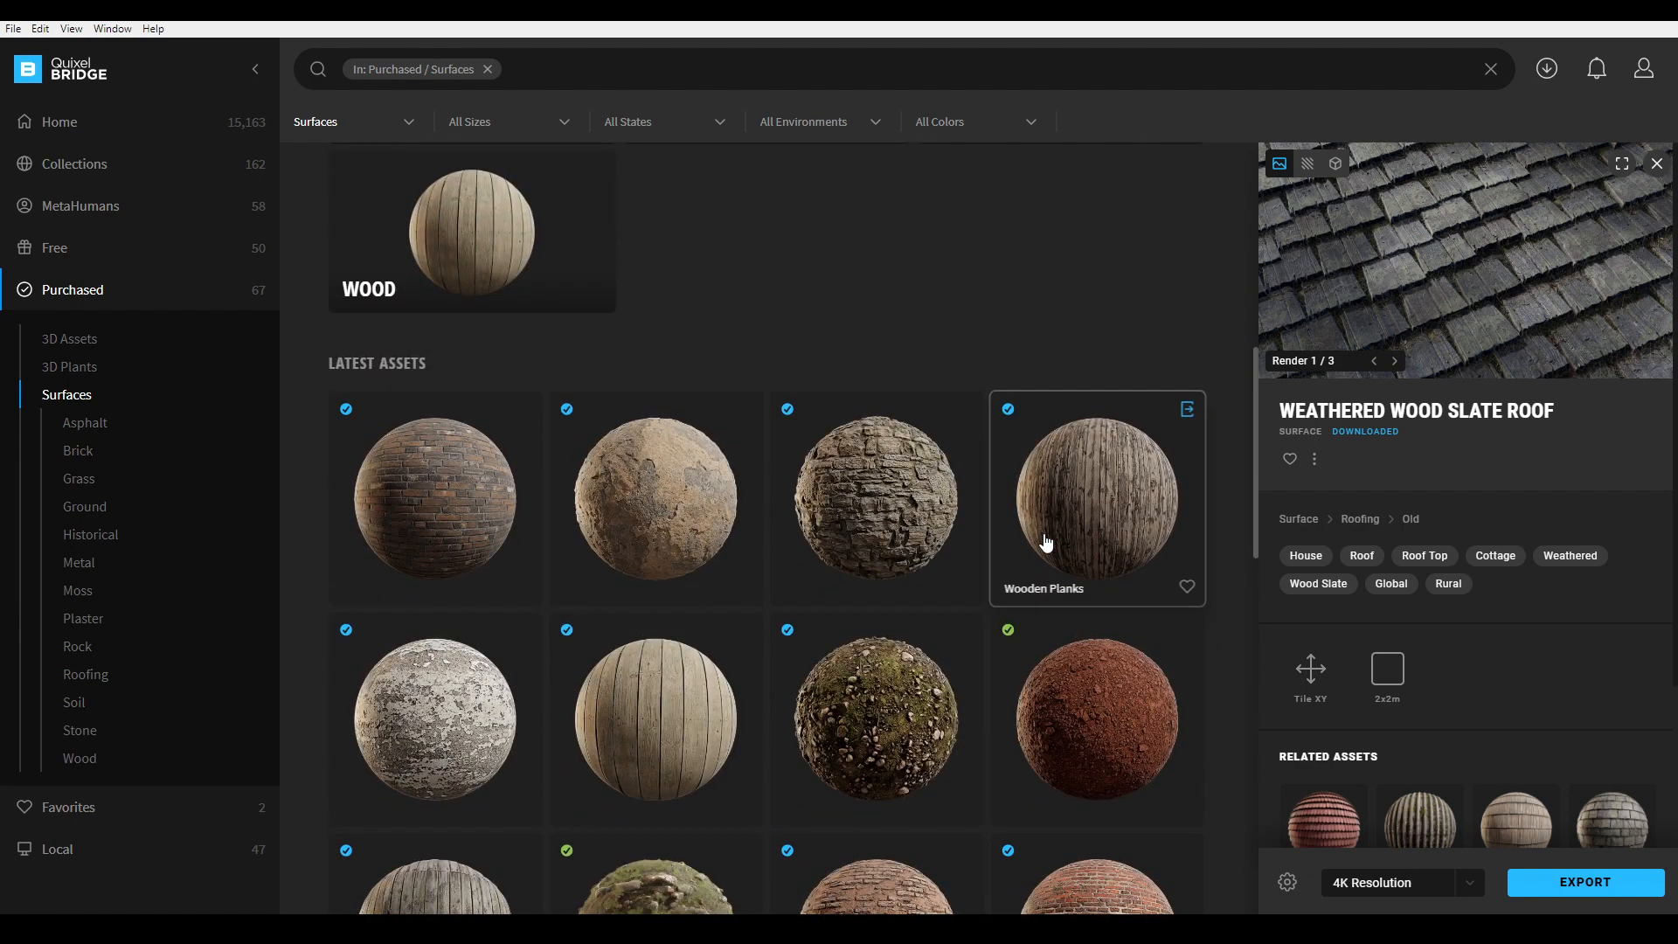
left_click(404, 485)
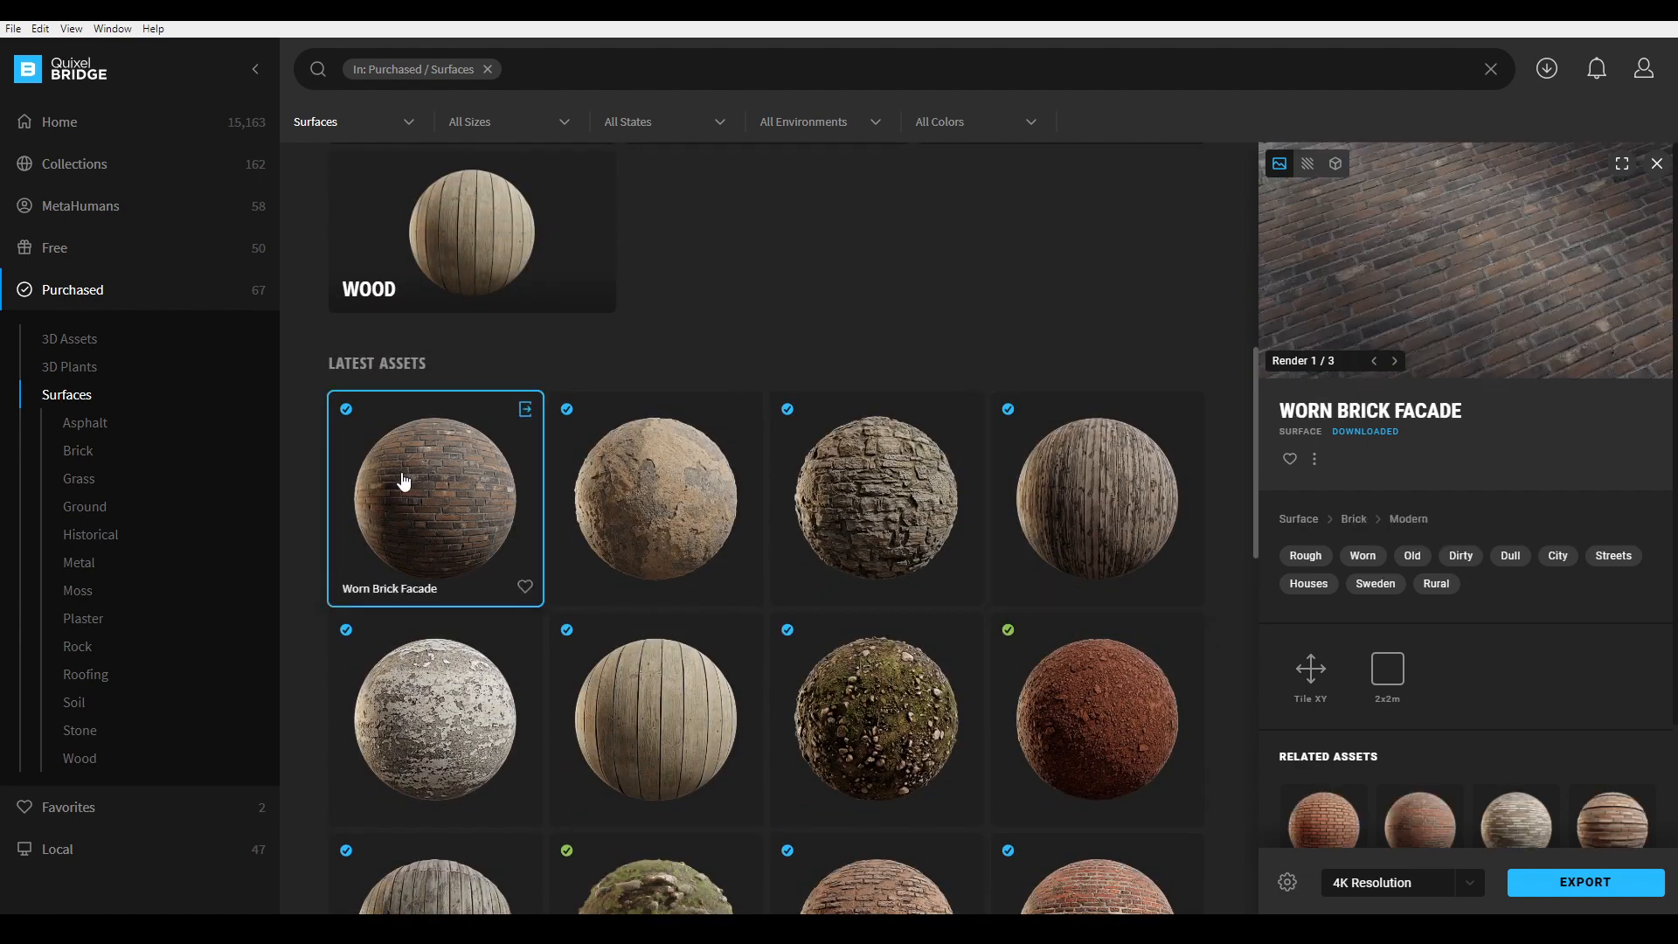
left_click(1314, 459)
left_click(1351, 529)
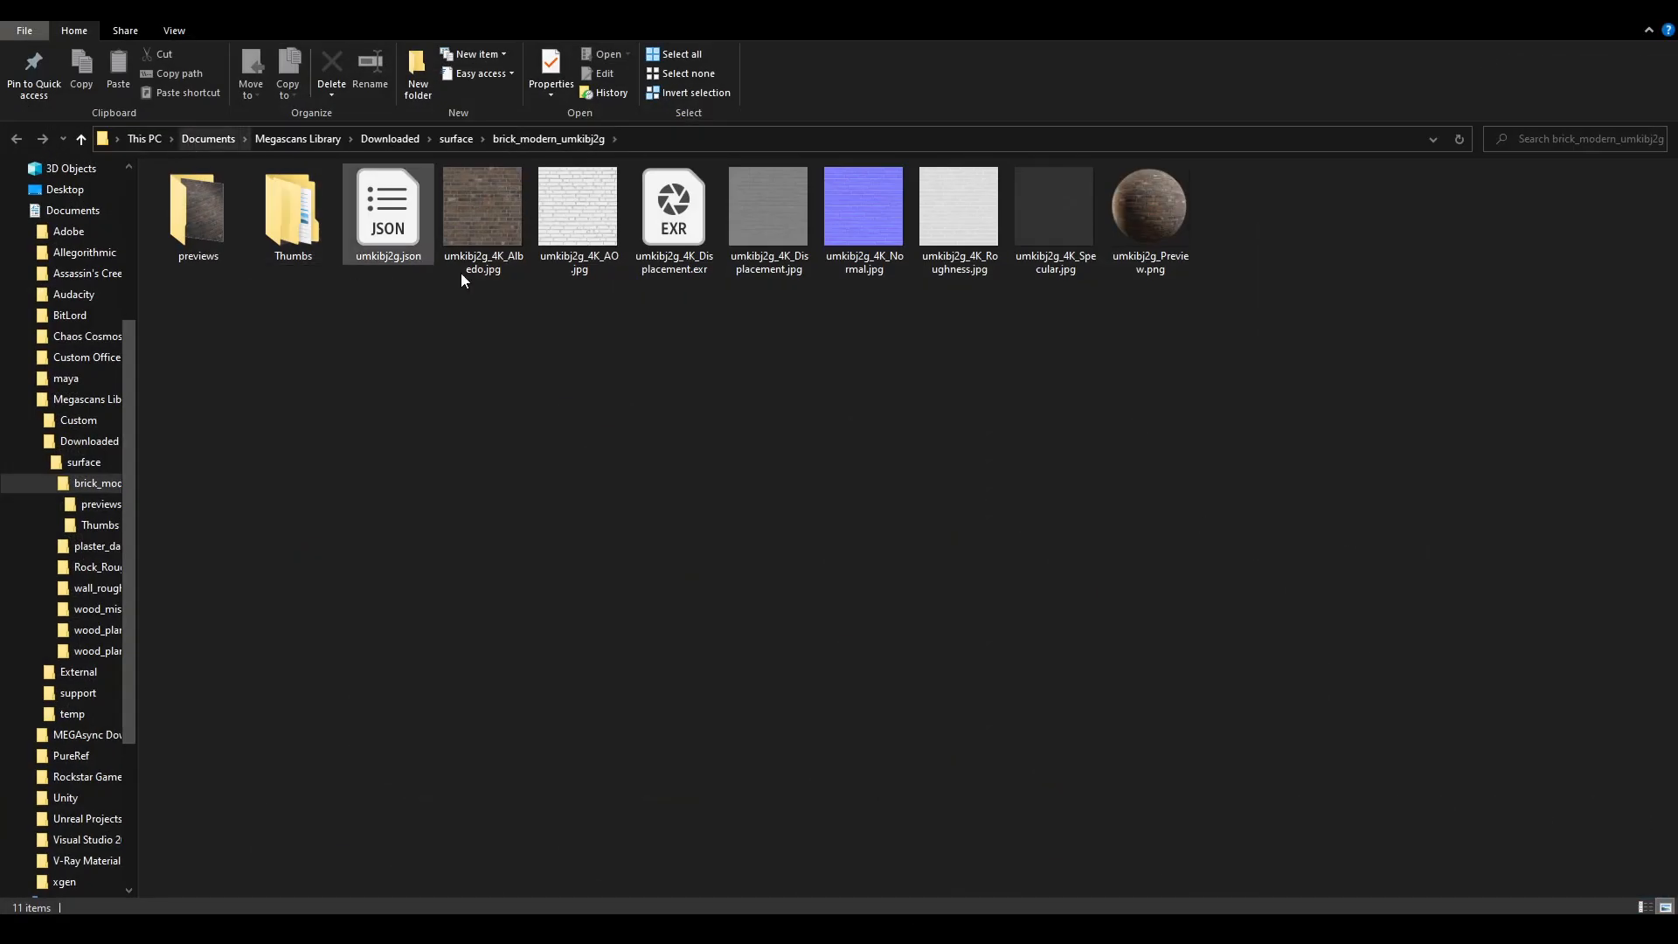
- Select the umkibj2g_4K Albedo, AO, Displacement, Normal and Roughness JPG files and bring them into the Substance Painter shelf for import
left_click(505, 239)
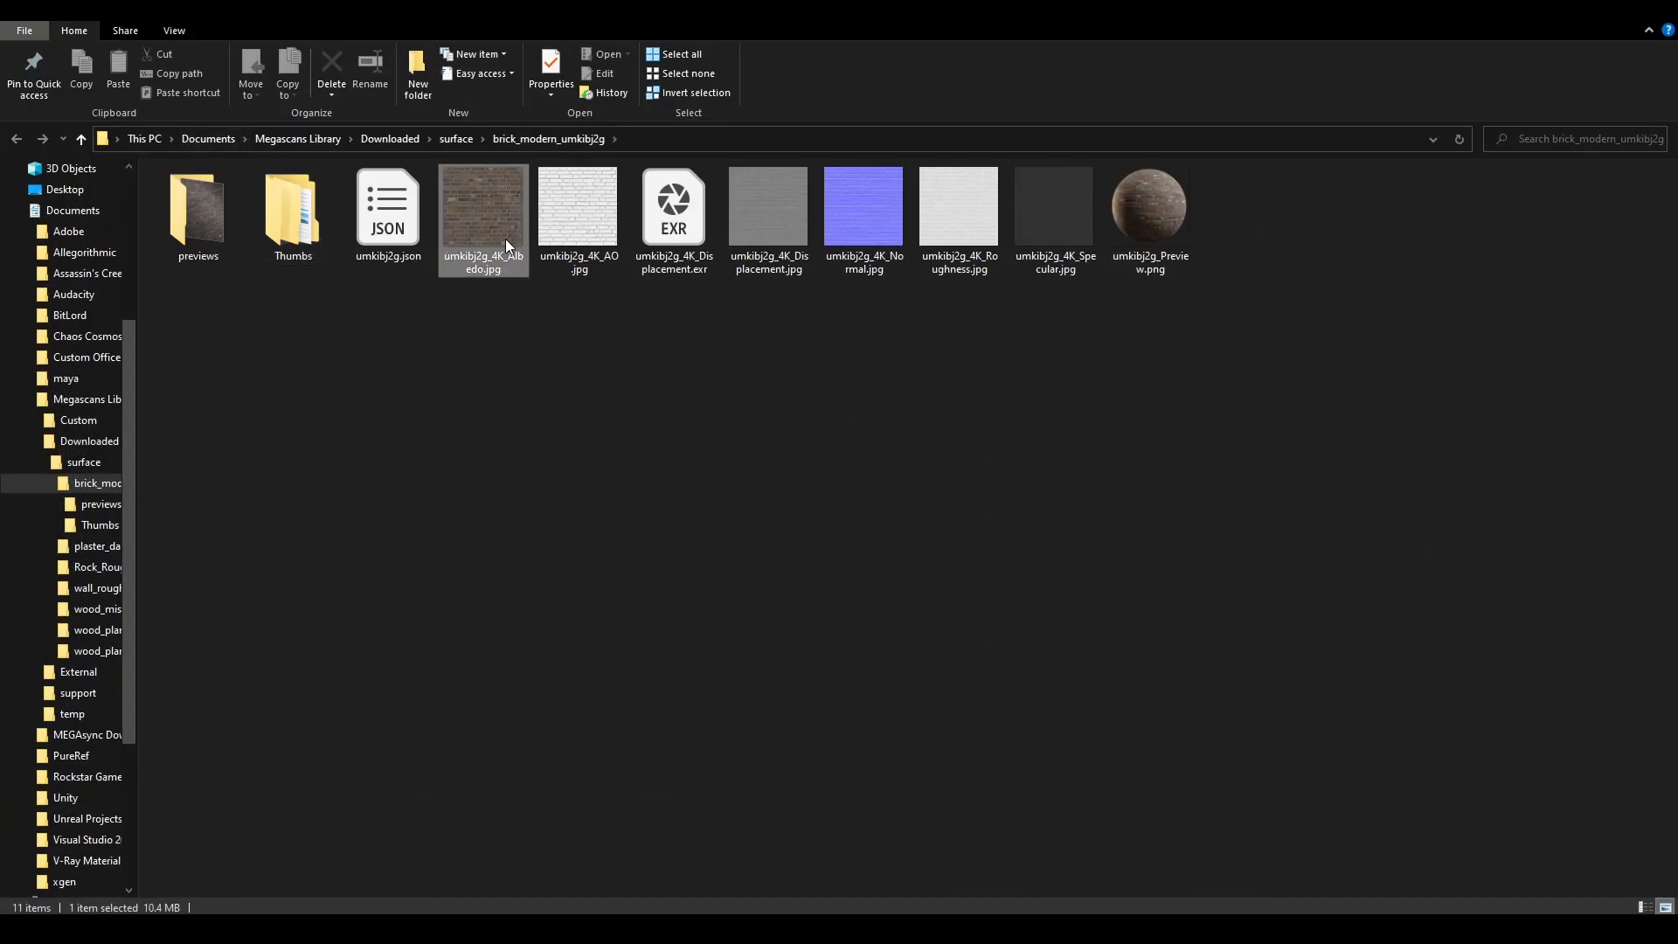
left_click(555, 243, "ctrl")
left_click(768, 252, "ctrl")
left_click(883, 254, "ctrl")
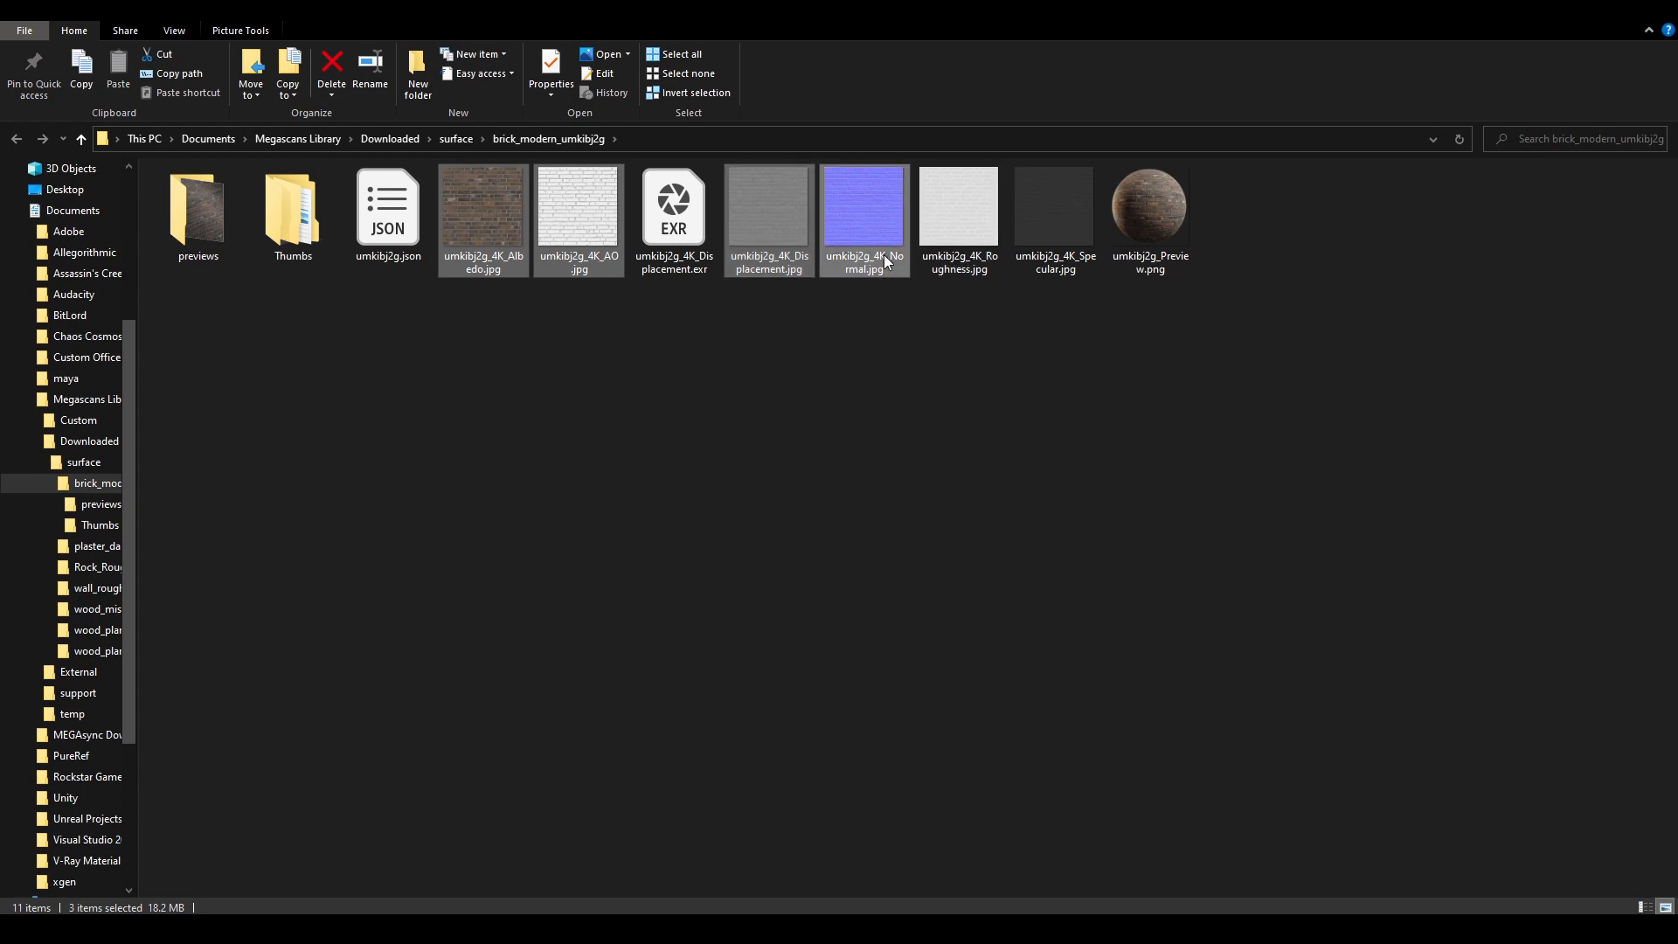
mouse_move(957, 239)
left_mouse_down()
mouse_move(150, 874)
mouse_move(39, 909)
mouse_move(735, 847)
left_mouse_up()
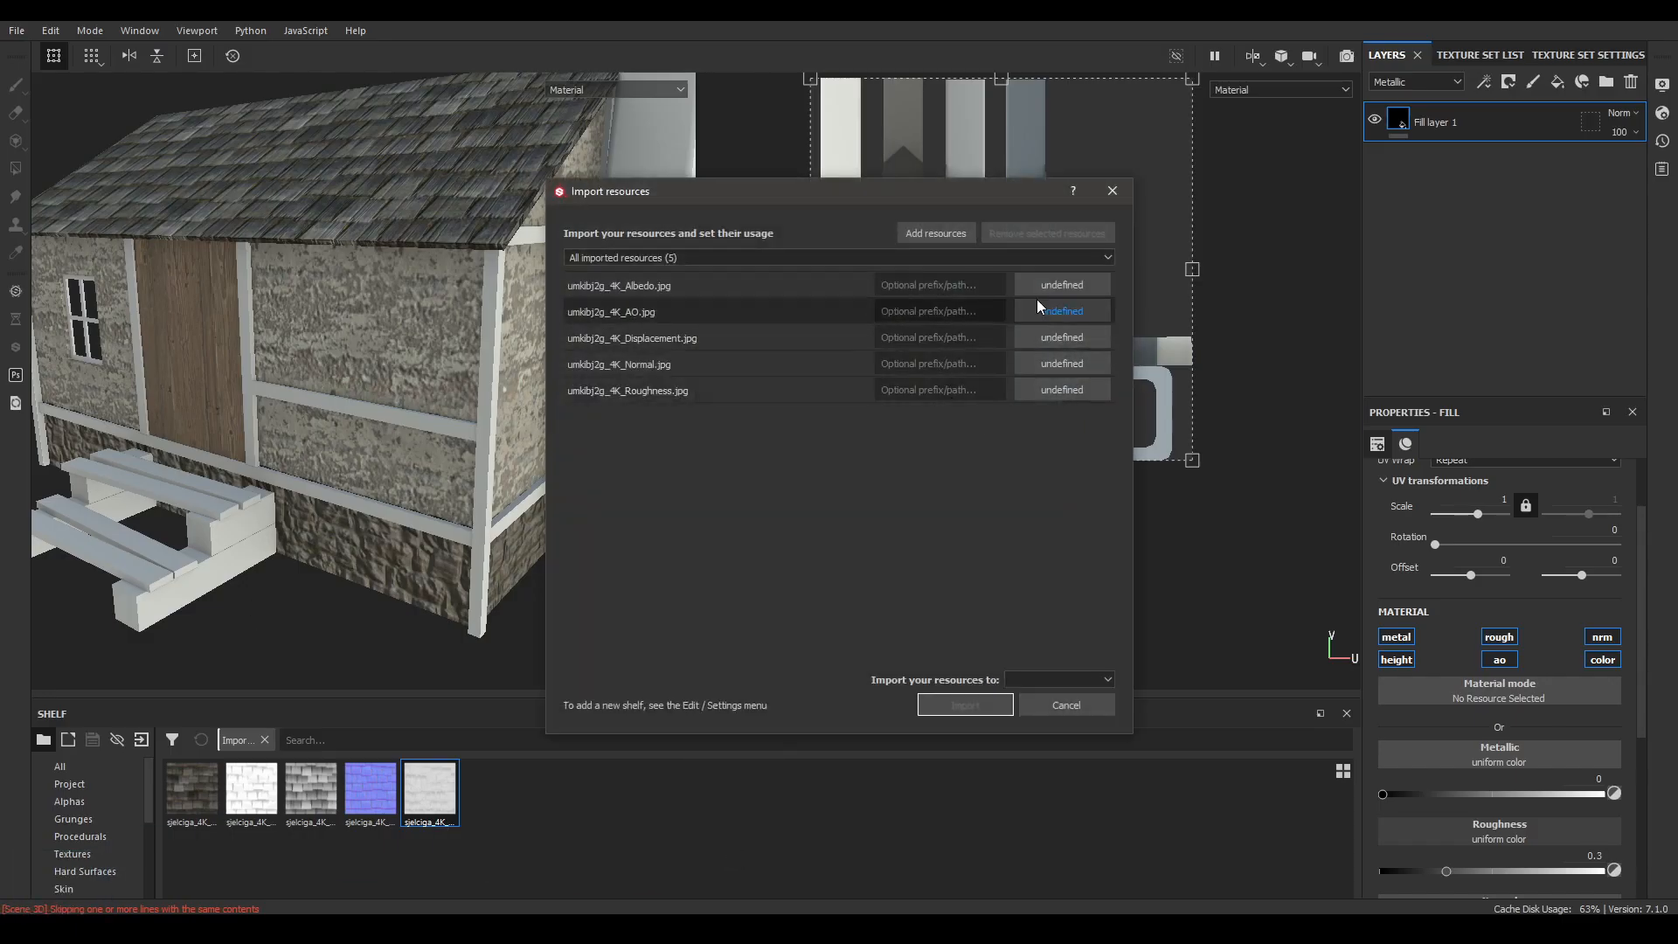
- Set the usage of all five brick maps to texture and import them
left_click(1062, 286)
left_click(1102, 356)
left_click(1084, 312)
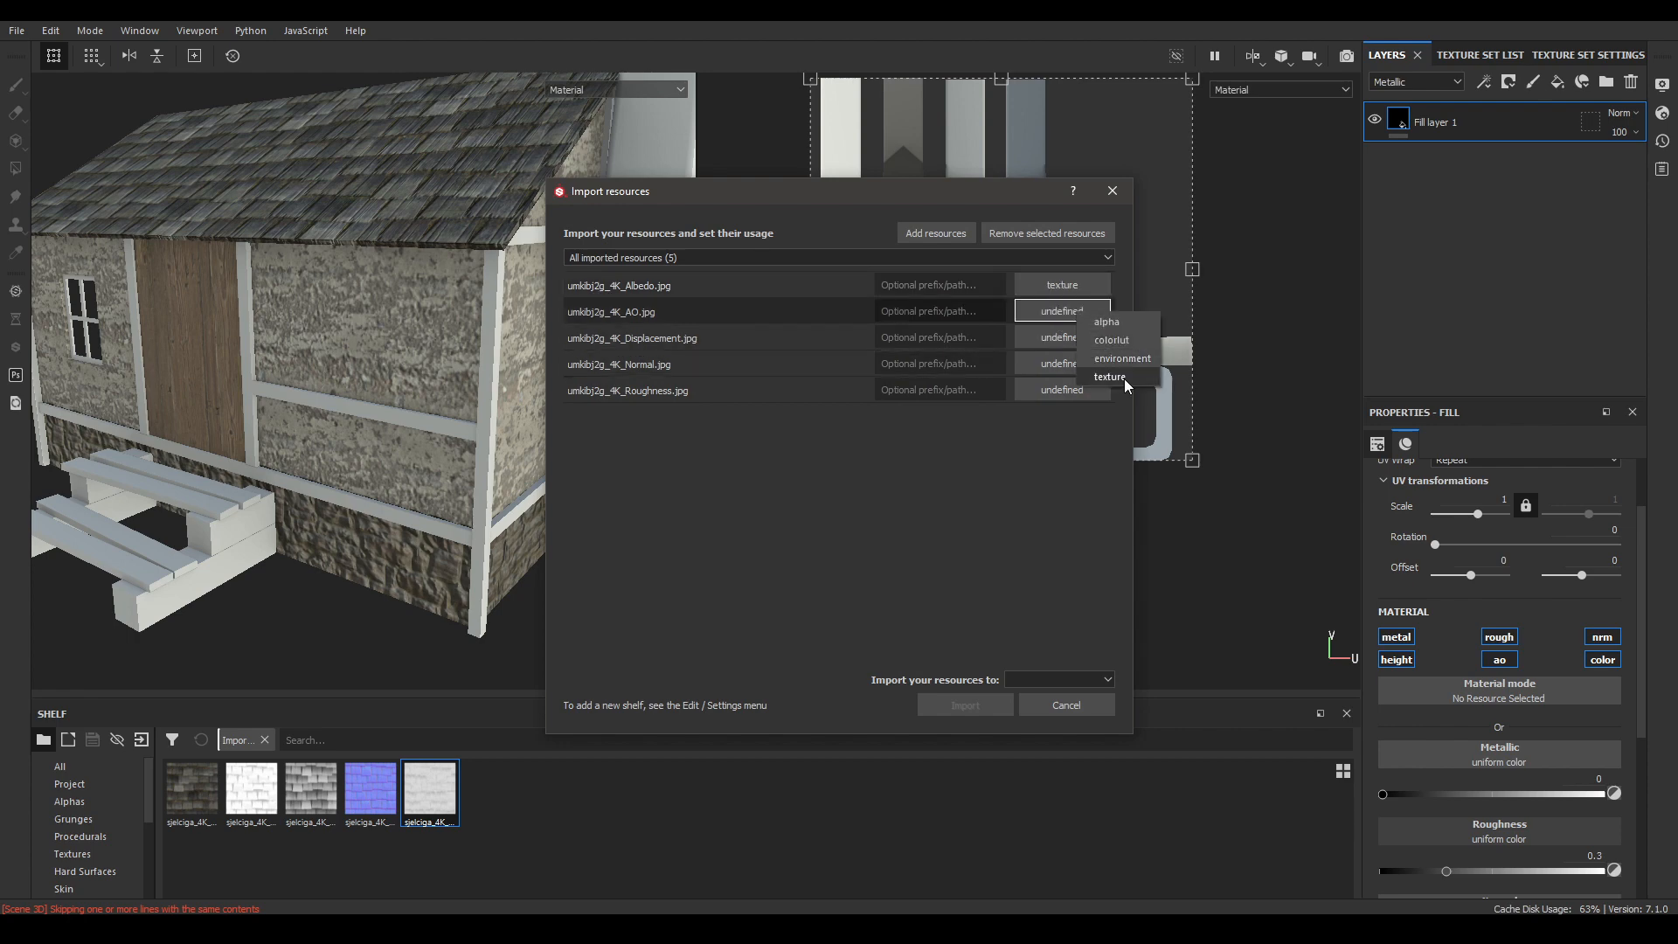
left_click(1124, 379)
left_click(1070, 339)
left_click(1105, 398)
left_click(1063, 364)
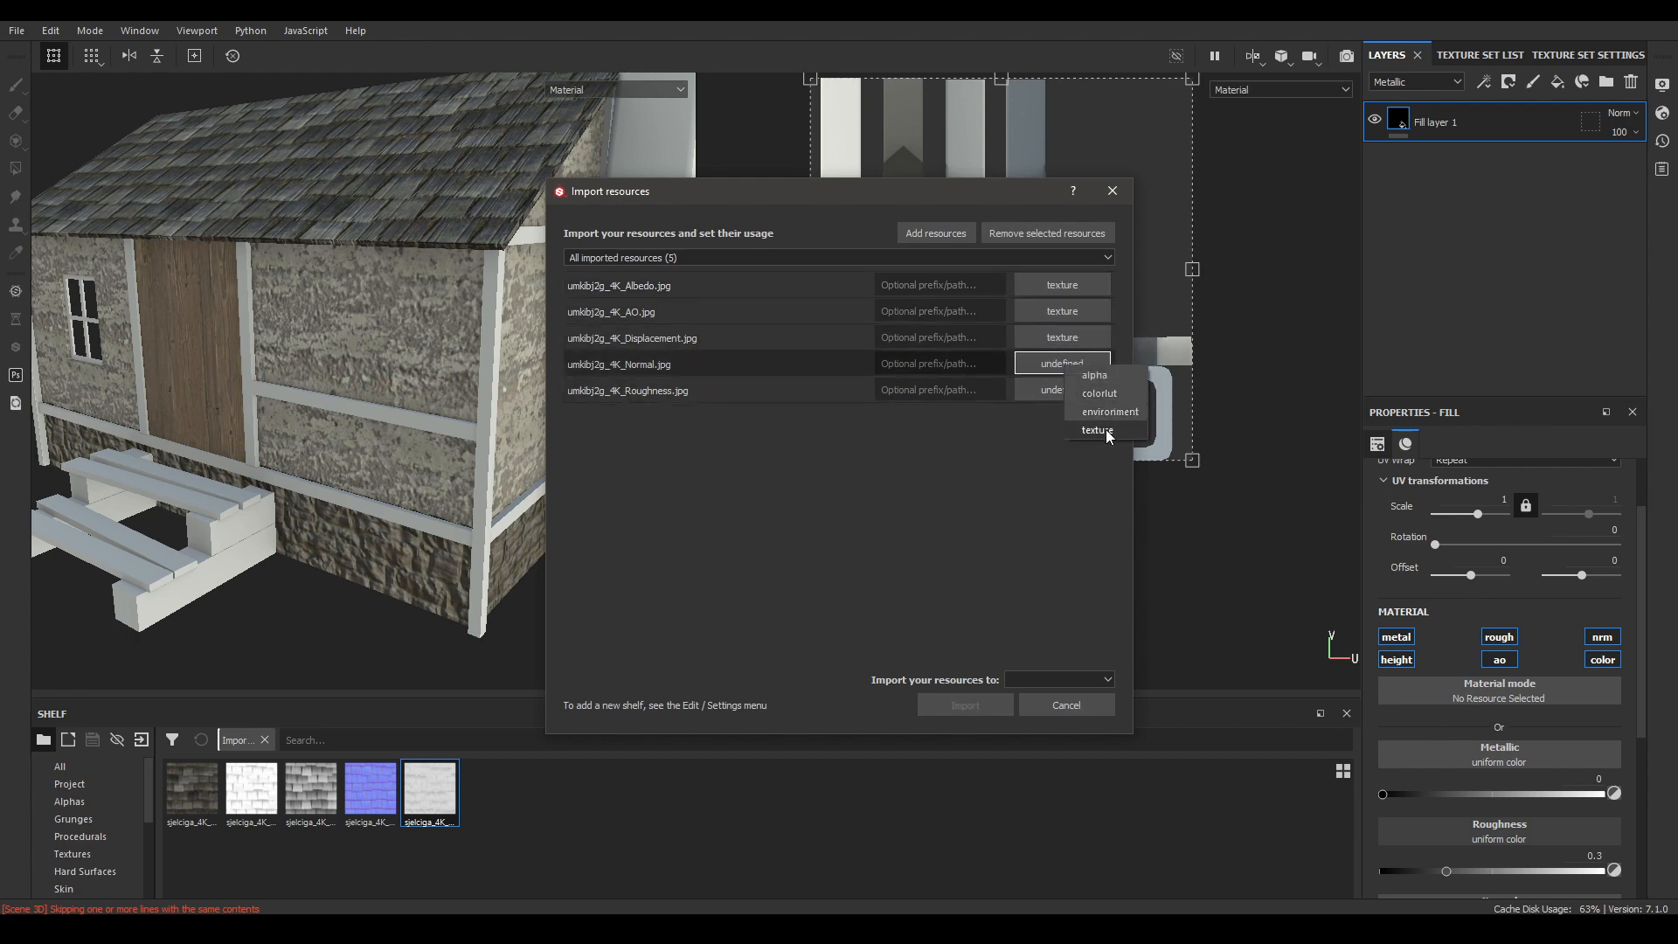
left_click(1104, 428)
left_click(1066, 390)
left_click(1101, 449)
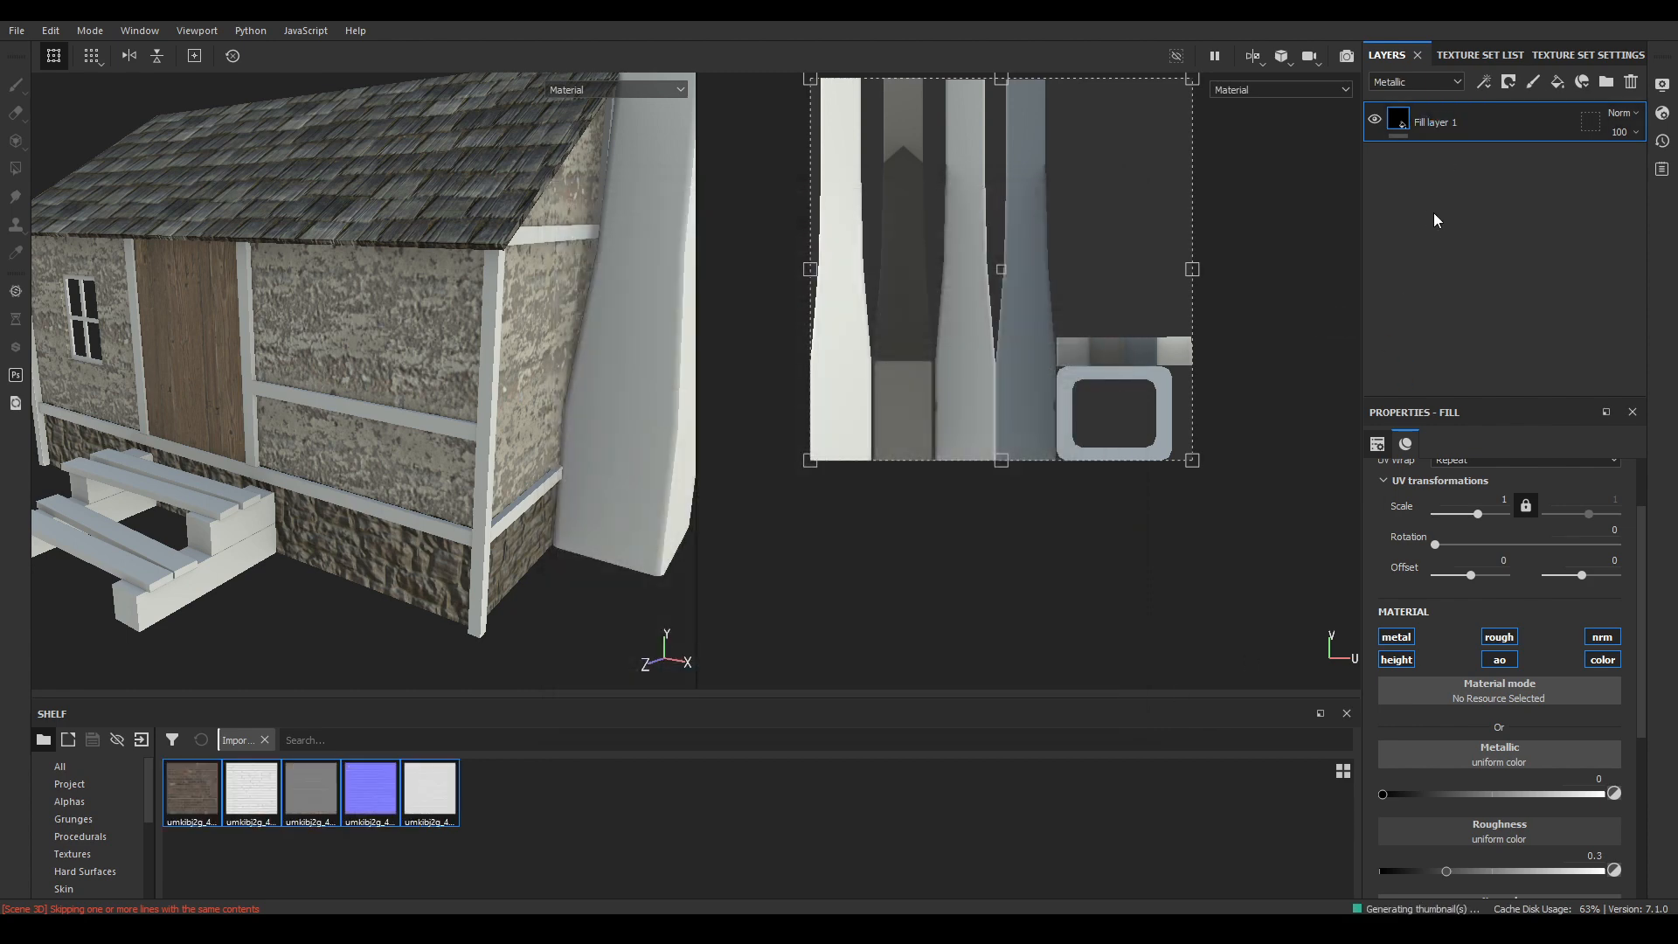
- Assign the brick Albedo, AO, Displacement, Normal and Roughness maps to the chimney fill layer's base color, ambient occlusion, height, normal and roughness channels
scroll(1485, 693, "down", 3)
left_click(213, 794)
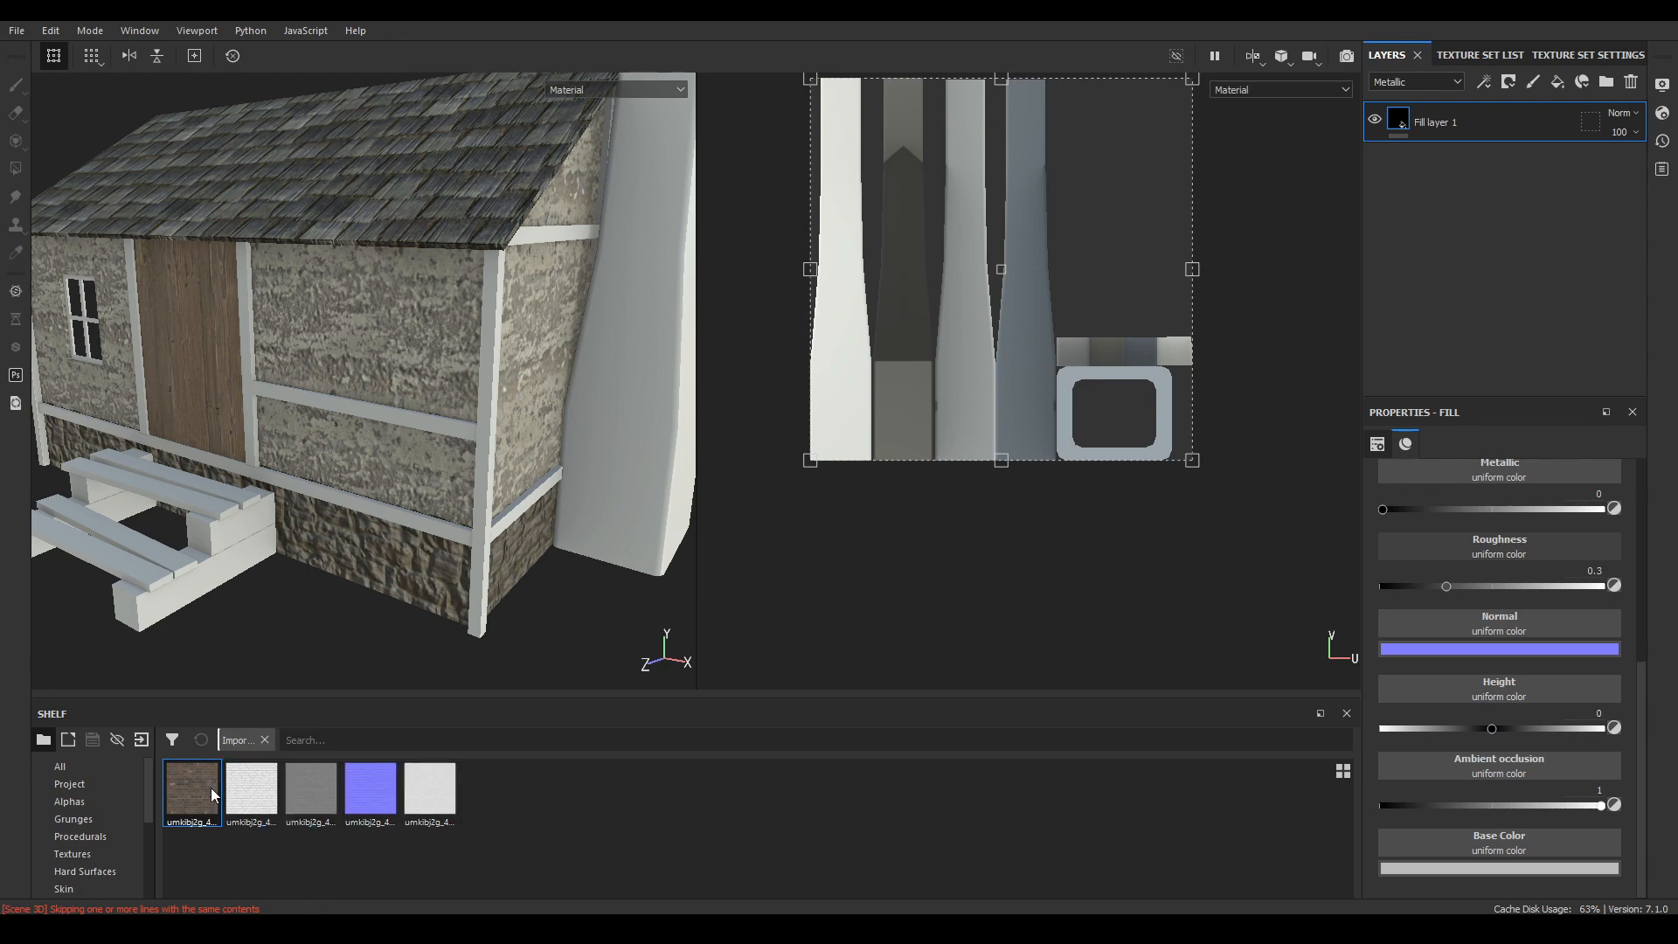
left_click_drag(192, 792, 1498, 868)
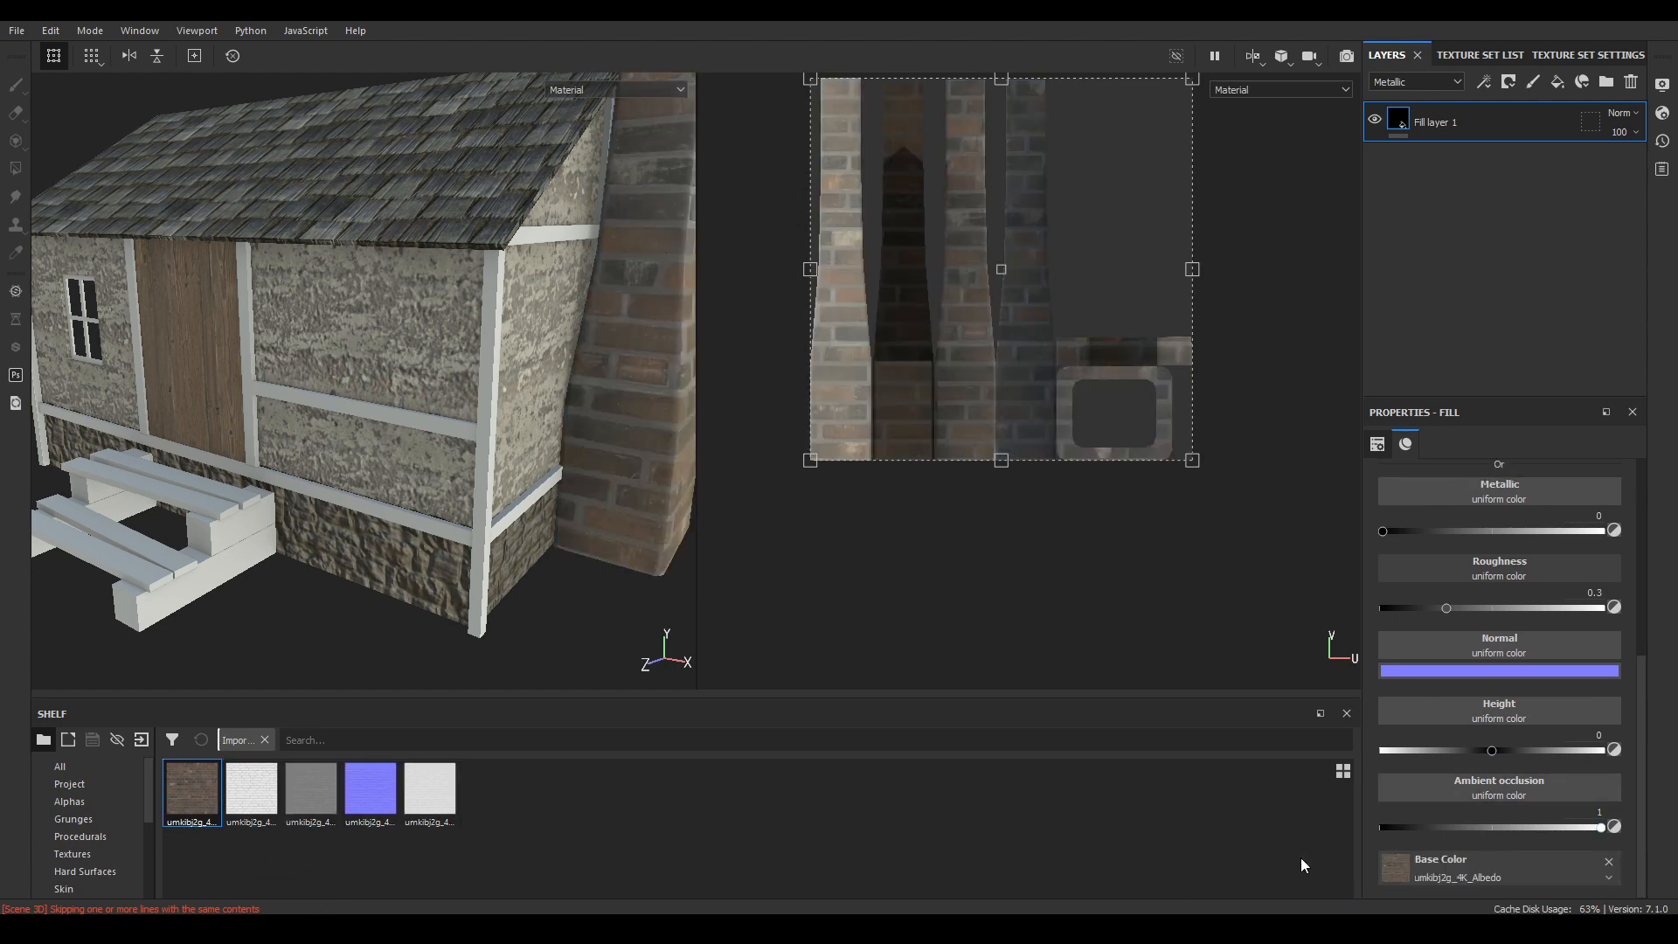
left_click_drag(259, 824, 1463, 795)
left_click_drag(314, 790, 1527, 743)
left_click_drag(370, 791, 1487, 710)
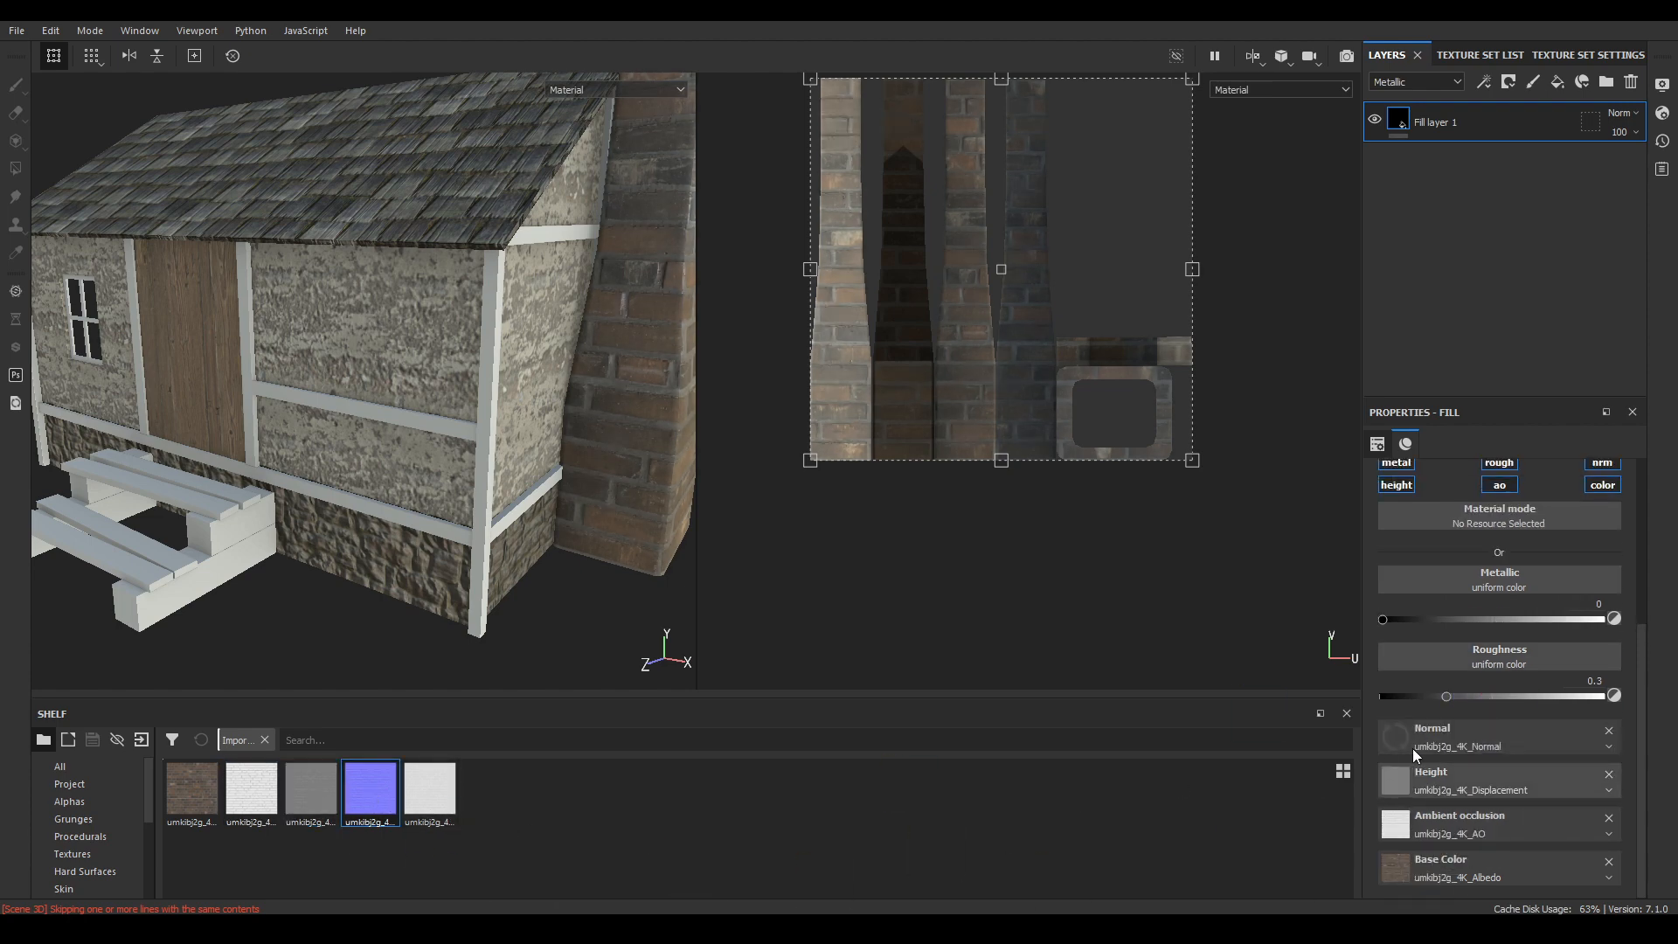
left_click_drag(442, 797, 1459, 653)
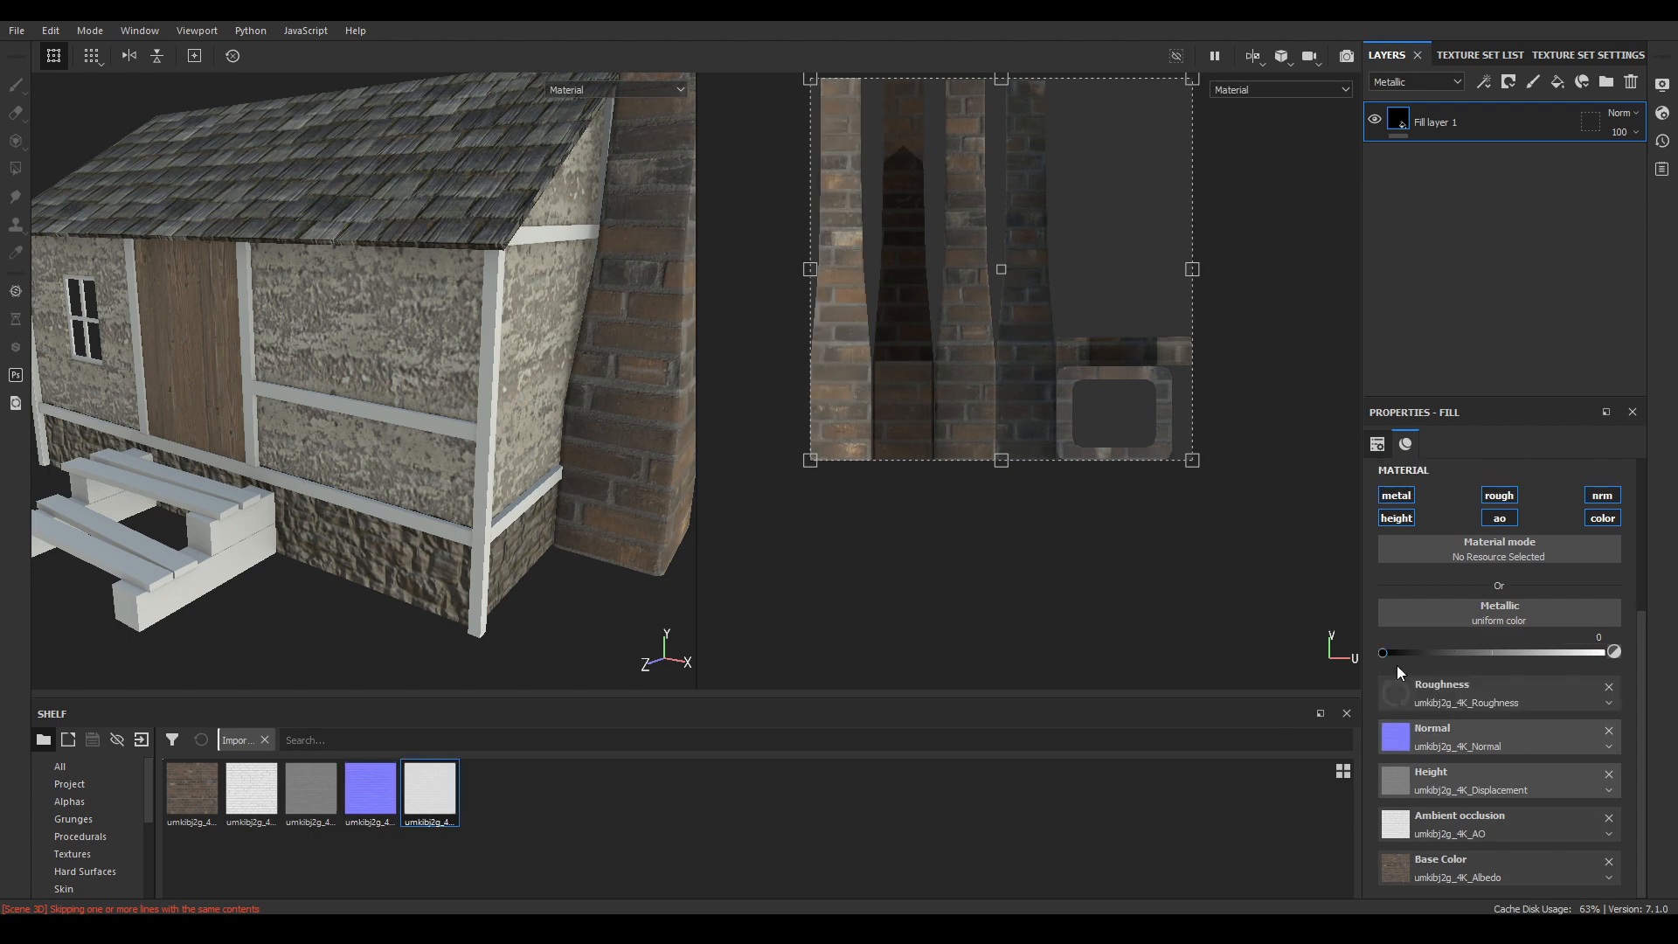
- Disable the metallic channel on the chimney's fill layer and set its projection to tri-planar
key("f")
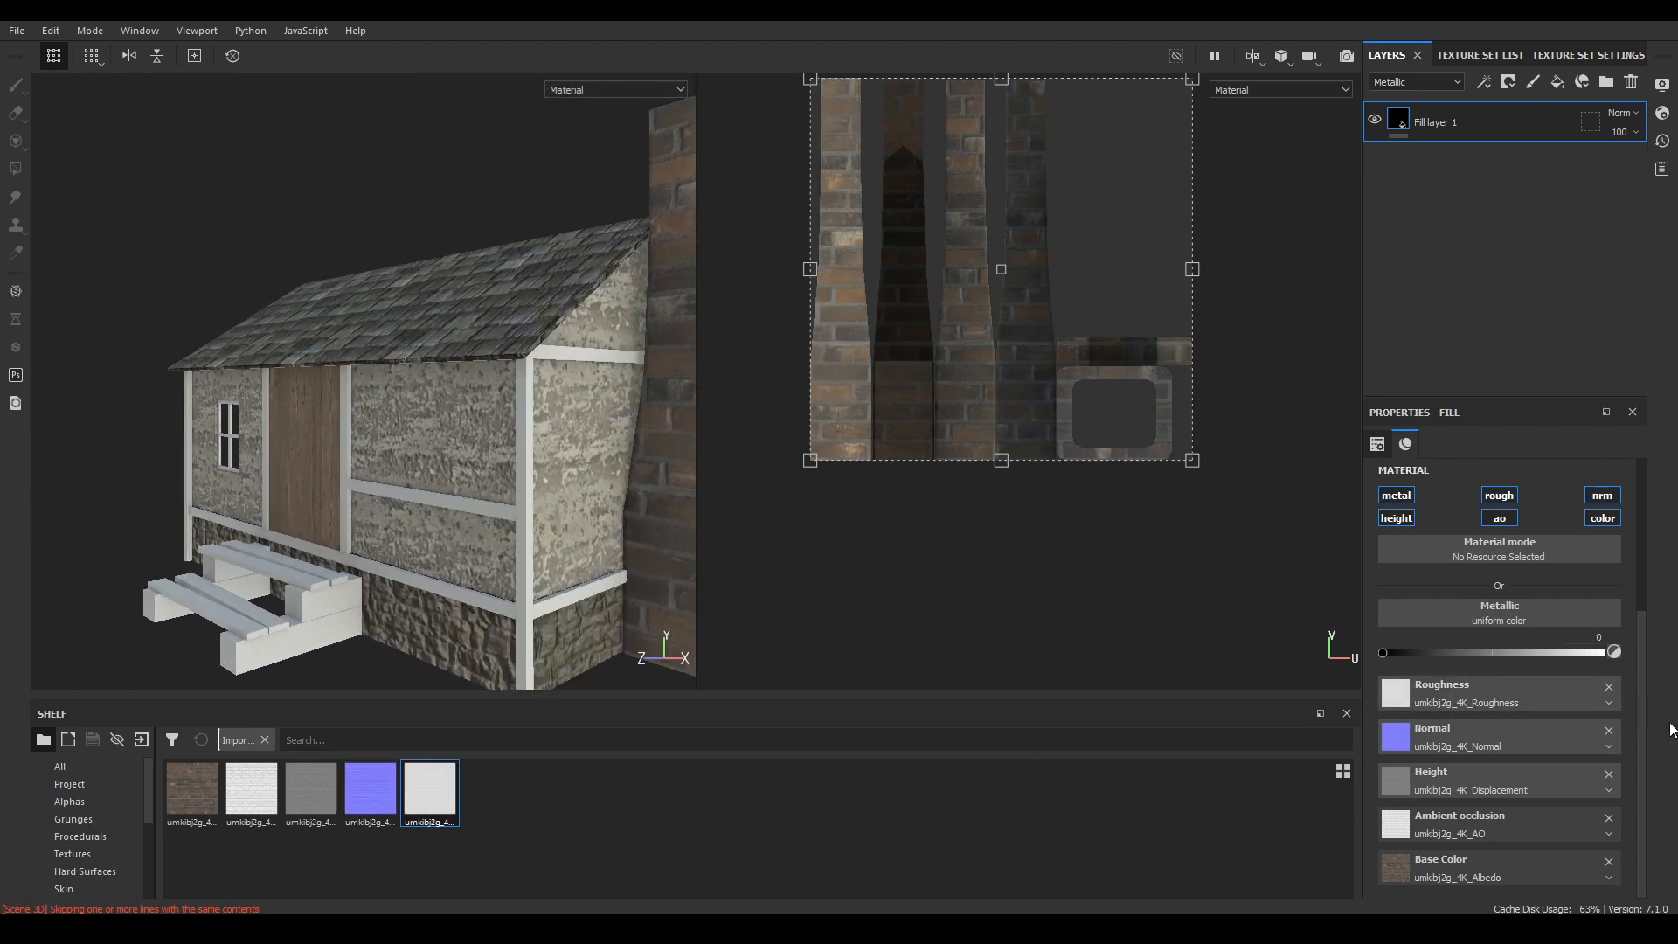
scroll(1520, 612, "up", 3)
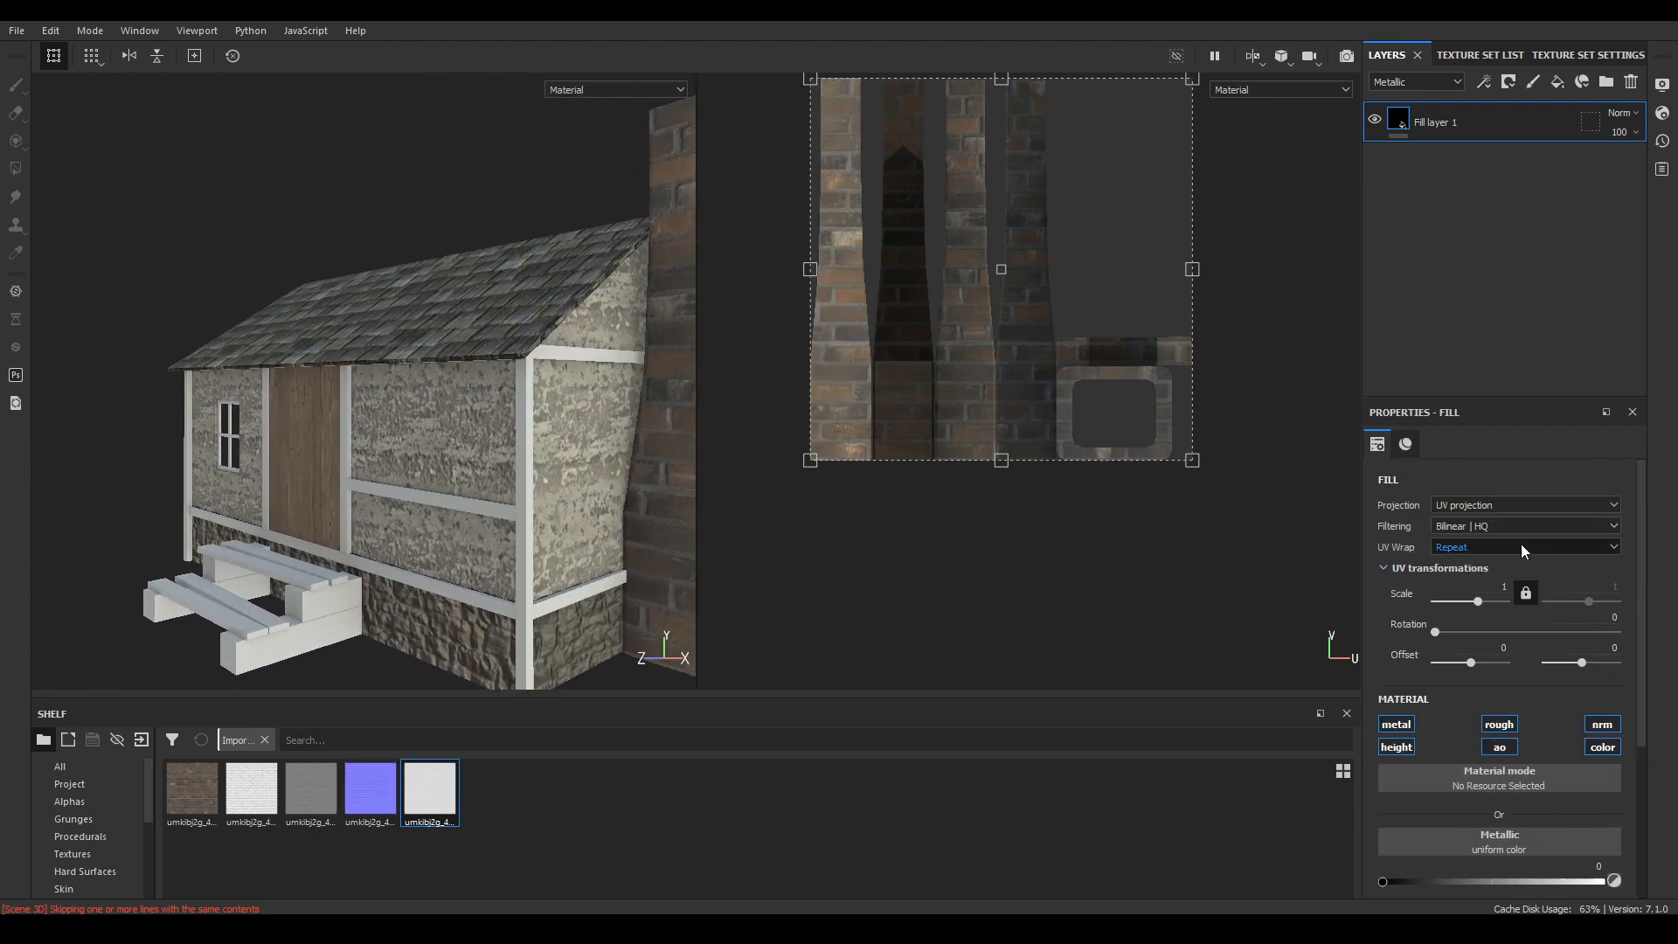
left_click(1408, 730)
left_click(1494, 507)
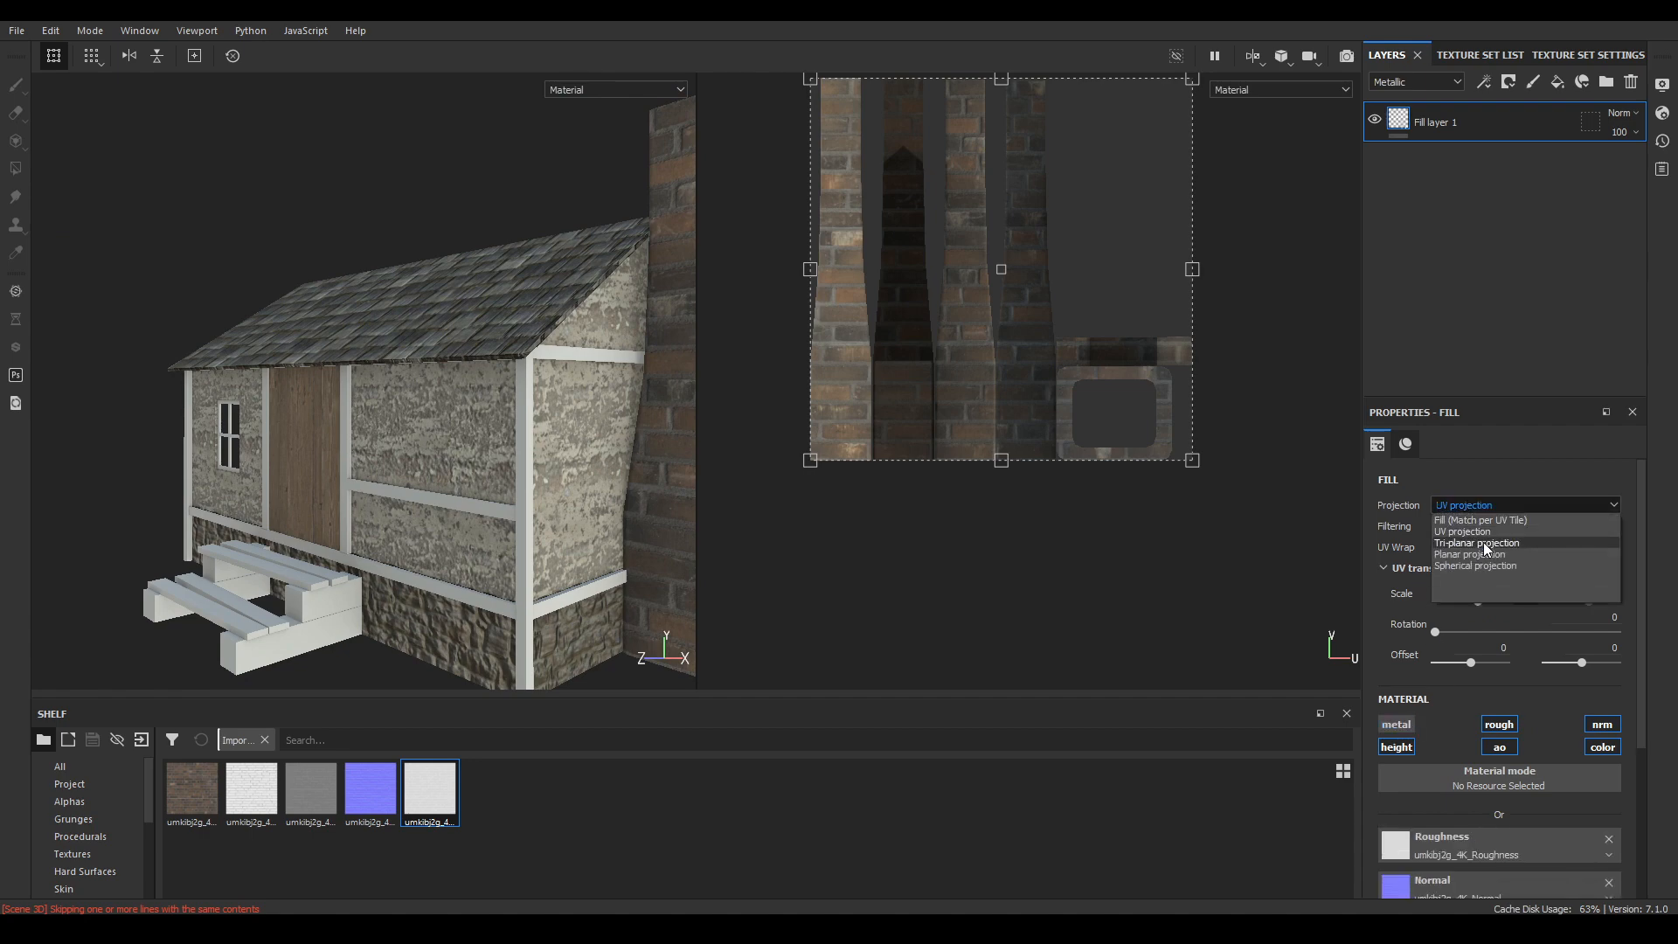
left_click(1482, 542)
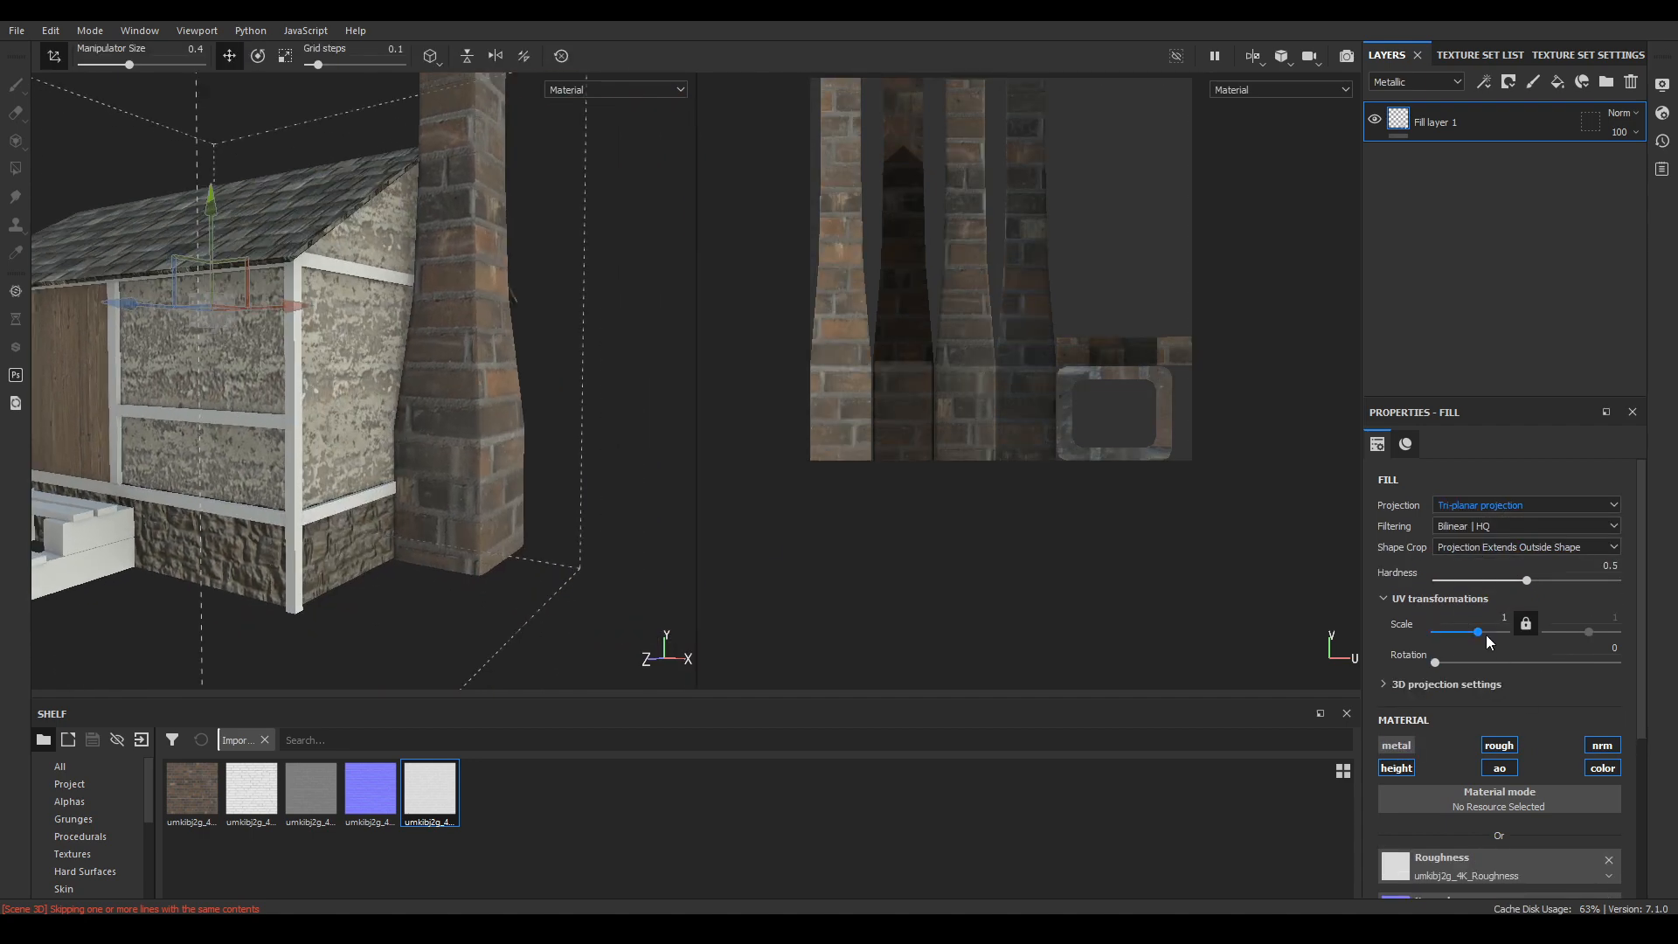
- Try UV scales of 3 and 5 for the chimney brick, settle on 4, and check the brick size around the house
type("3")
key("Return")
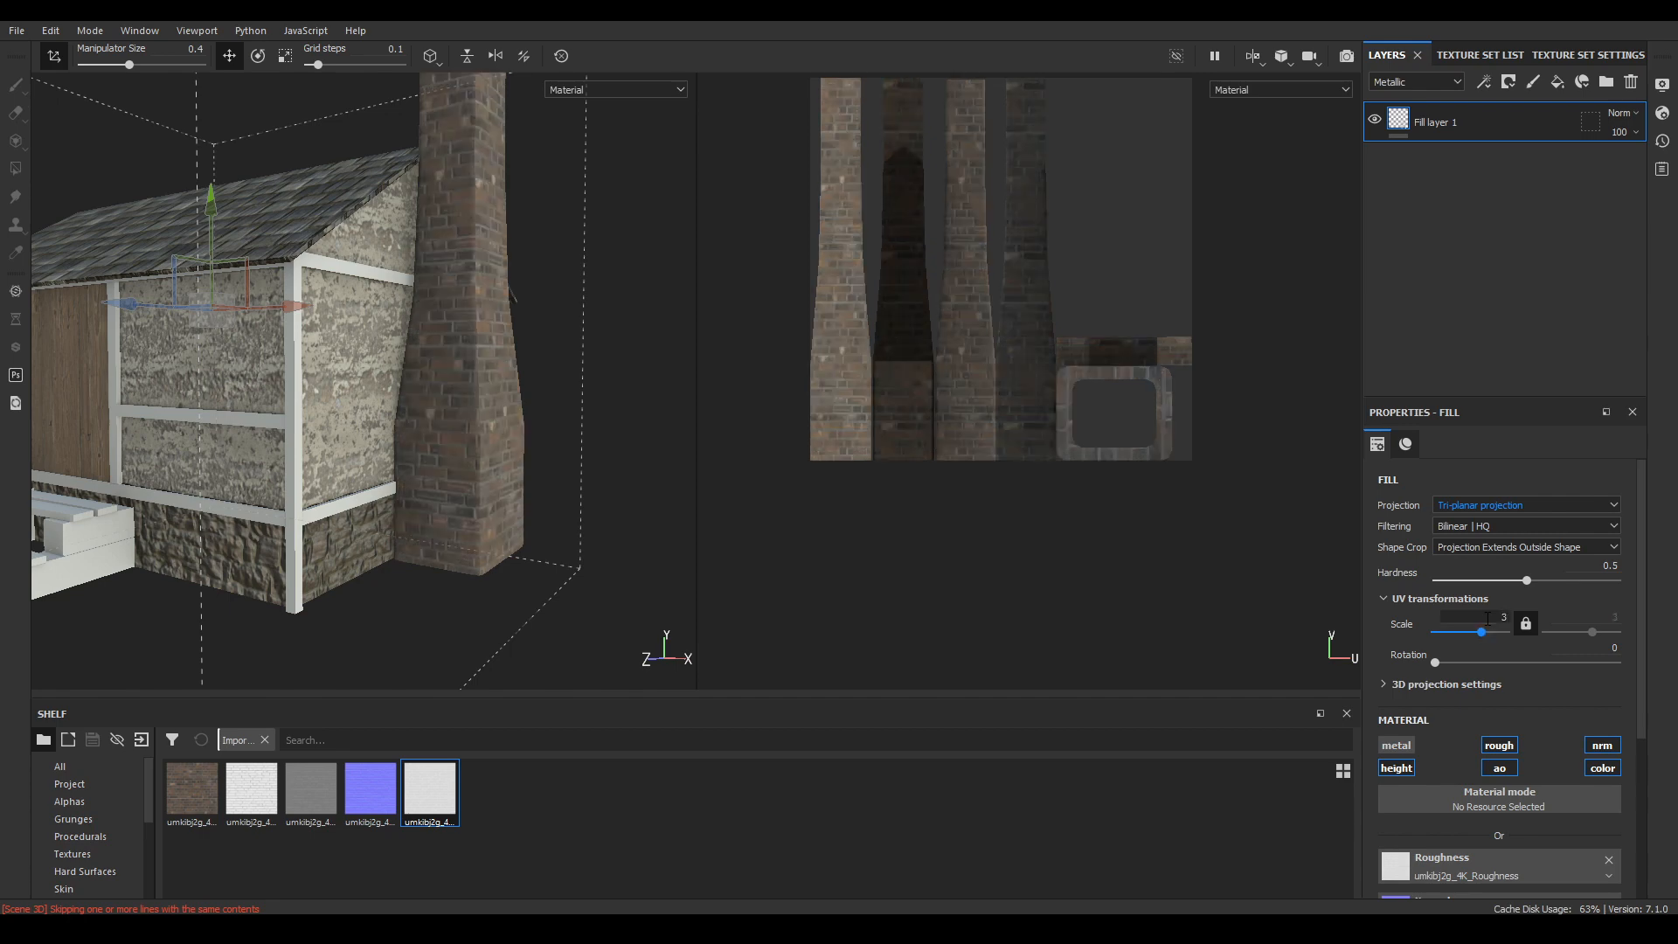
type("5")
key("Return")
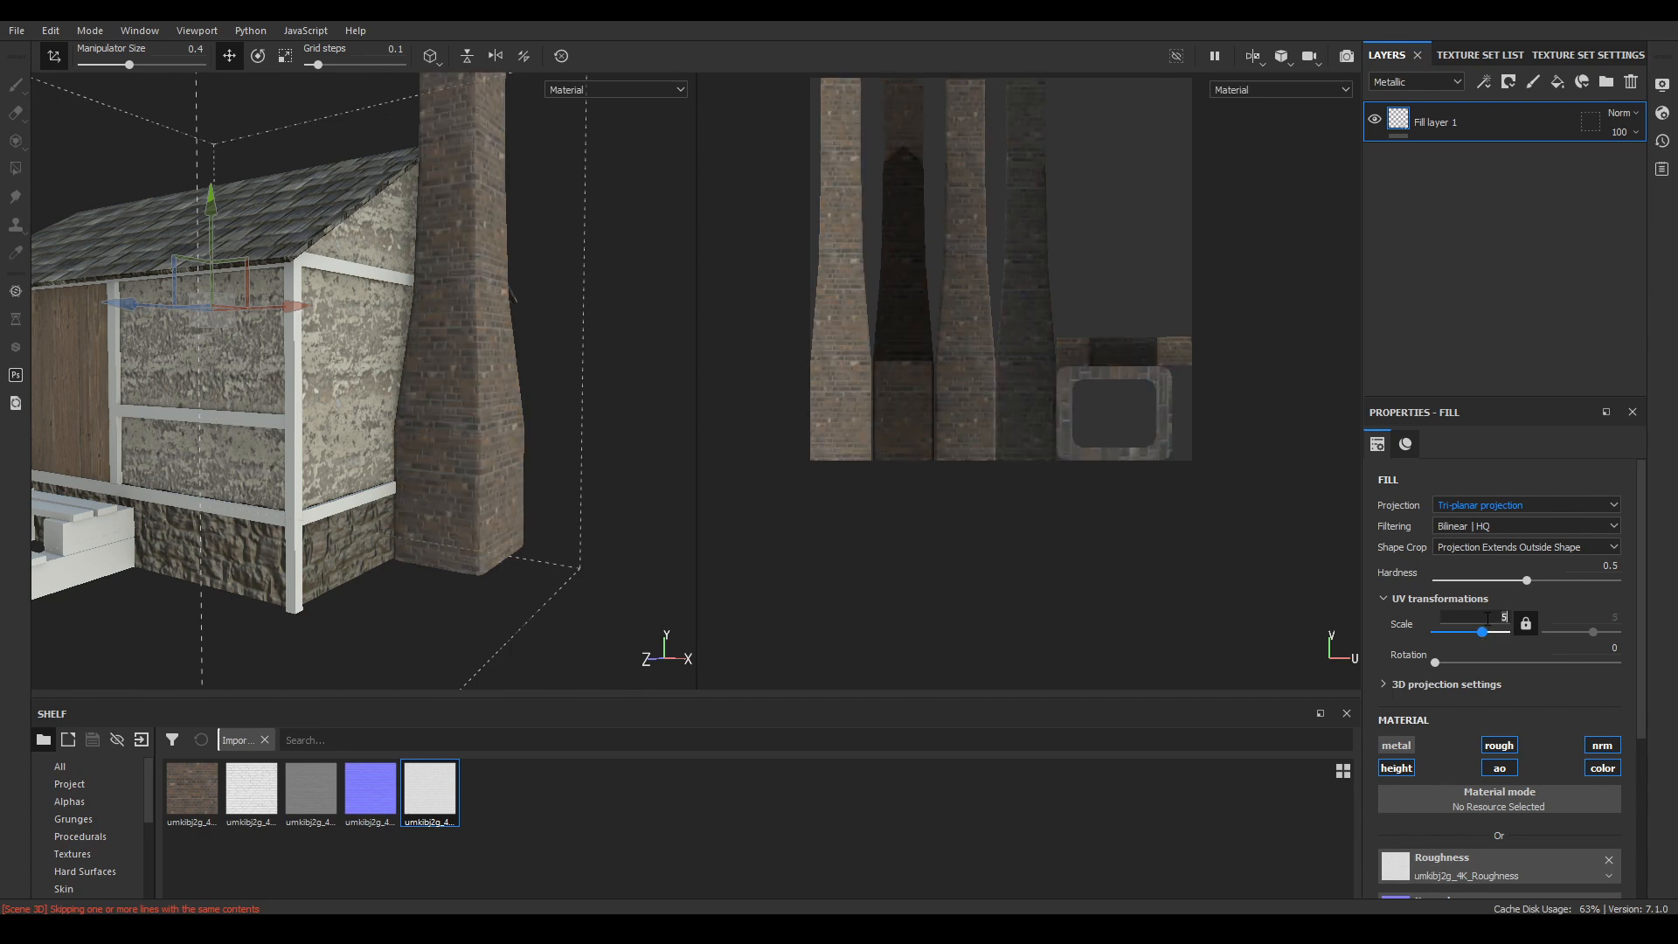
type("4")
key("Return")
left_click_drag(475, 363, 506, 408, "alt")
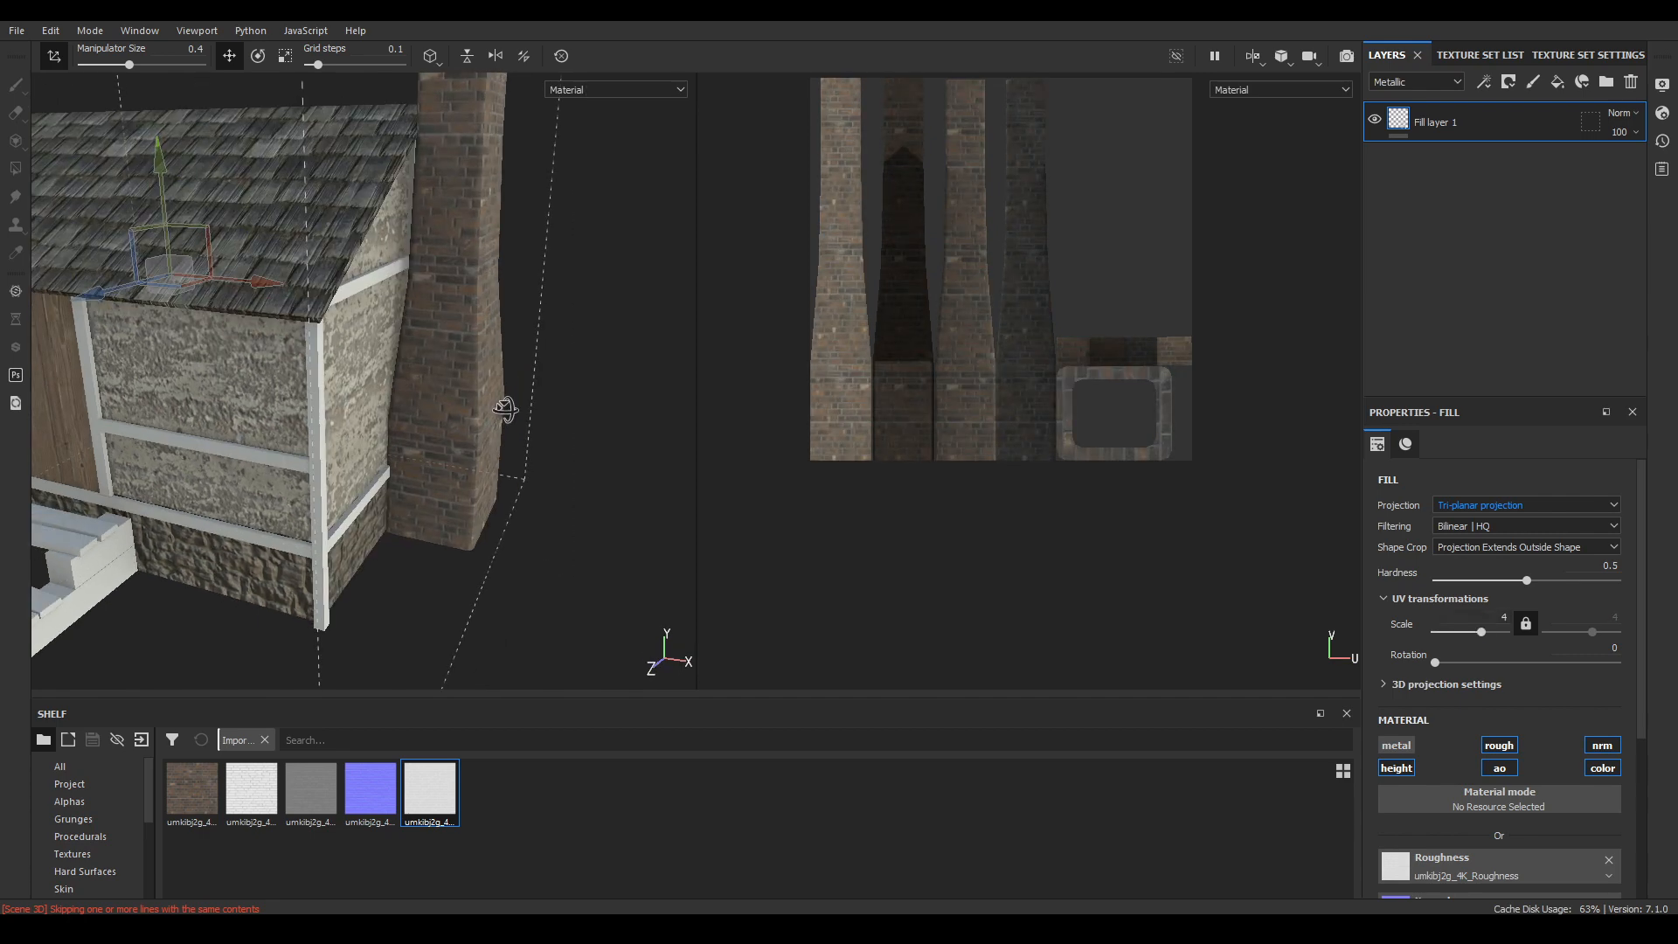
right_click_drag(506, 408, 539, 554, "alt")
left_click_drag(540, 554, 465, 585, "alt")
right_click_drag(465, 585, 559, 344, "alt")
left_click_drag(559, 344, 573, 416, "alt")
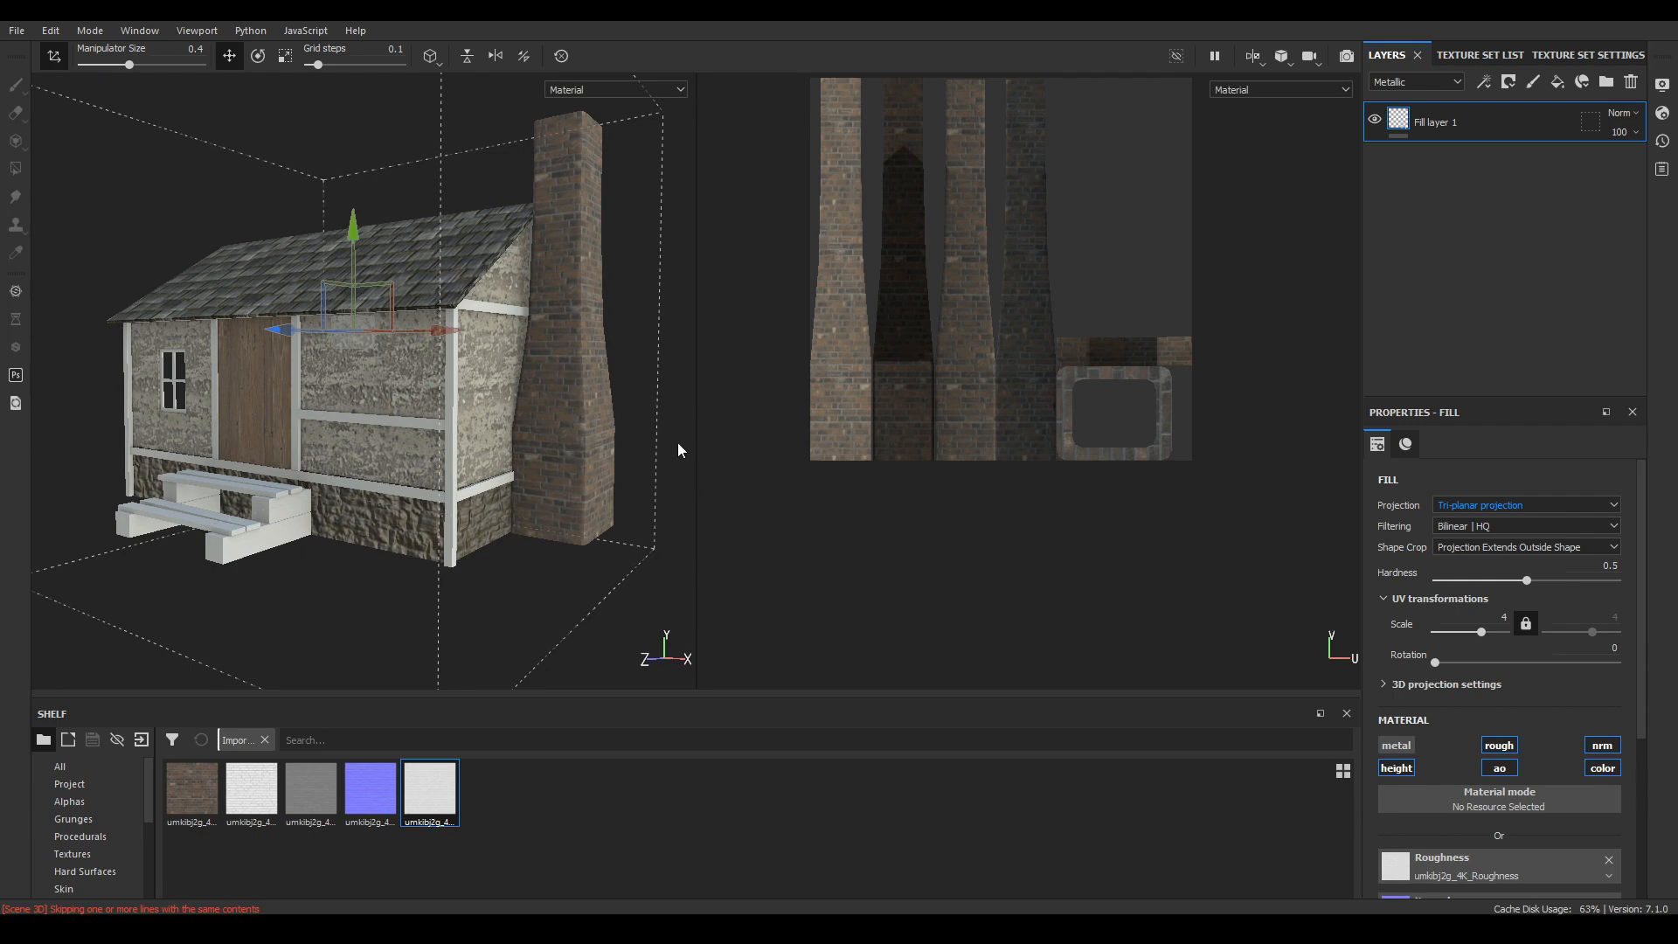
- Switch to the Woods texture set and delete its default layer
left_click(1476, 54)
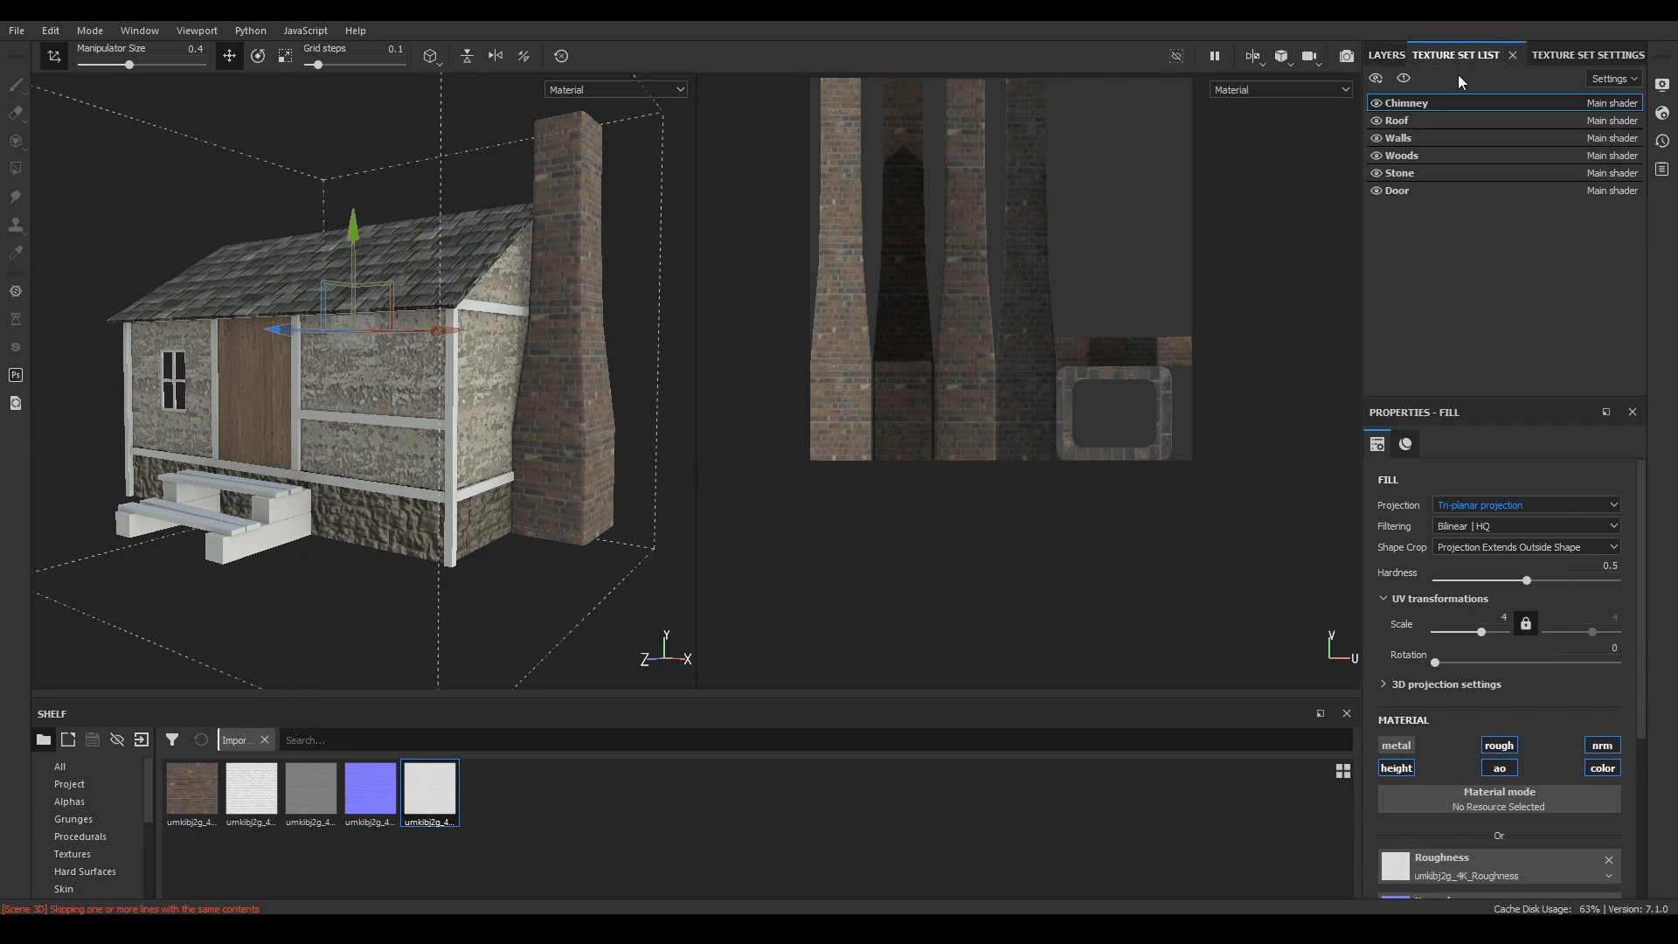
left_click(1413, 157)
right_click_drag(929, 352, 970, 353, "alt")
middle_click_drag(970, 353, 937, 523, "alt")
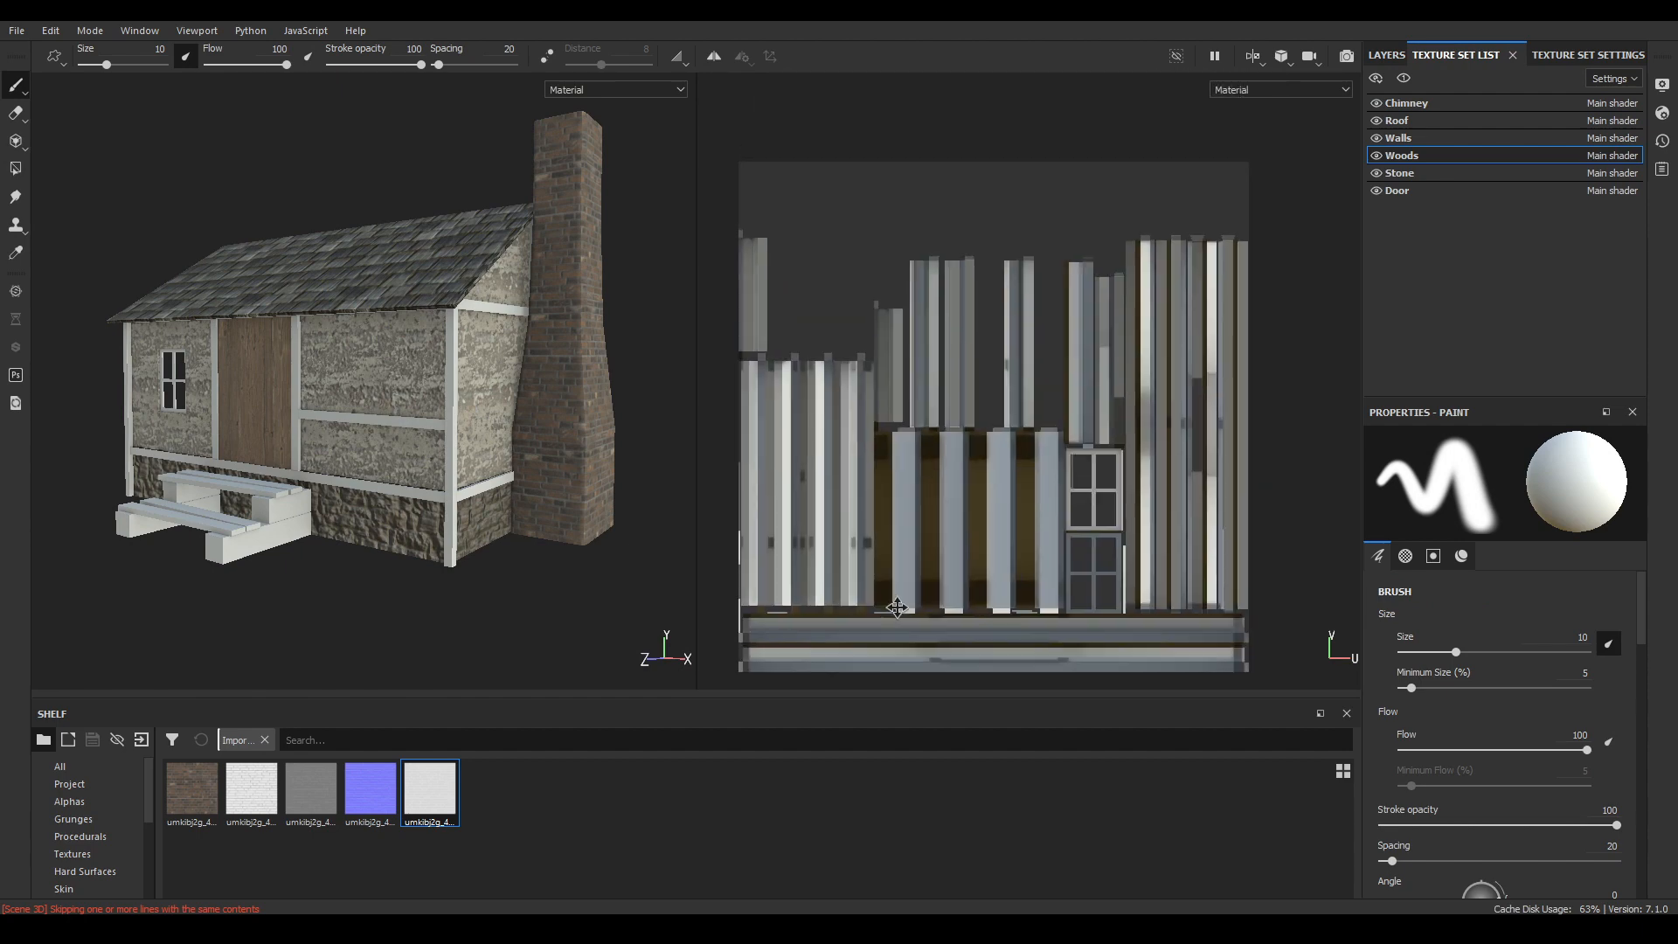
right_click_drag(932, 522, 915, 523, "alt")
middle_click_drag(932, 522, 952, 462, "alt")
right_click_drag(954, 462, 983, 486, "alt")
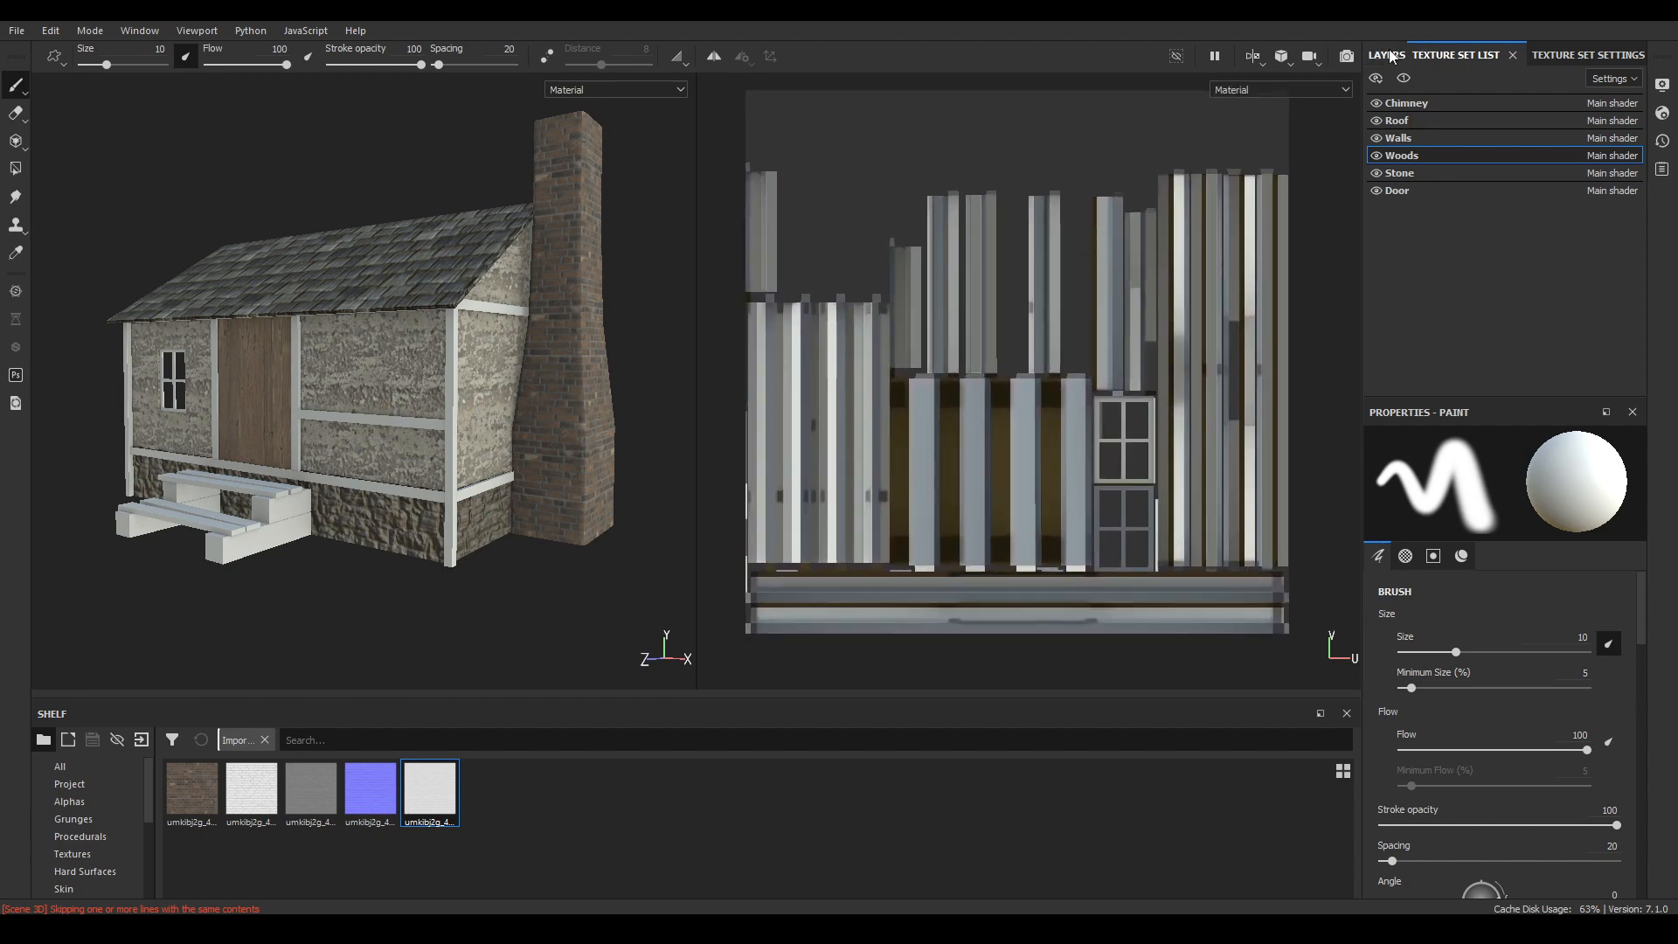
left_click(1387, 54)
left_click(1627, 82)
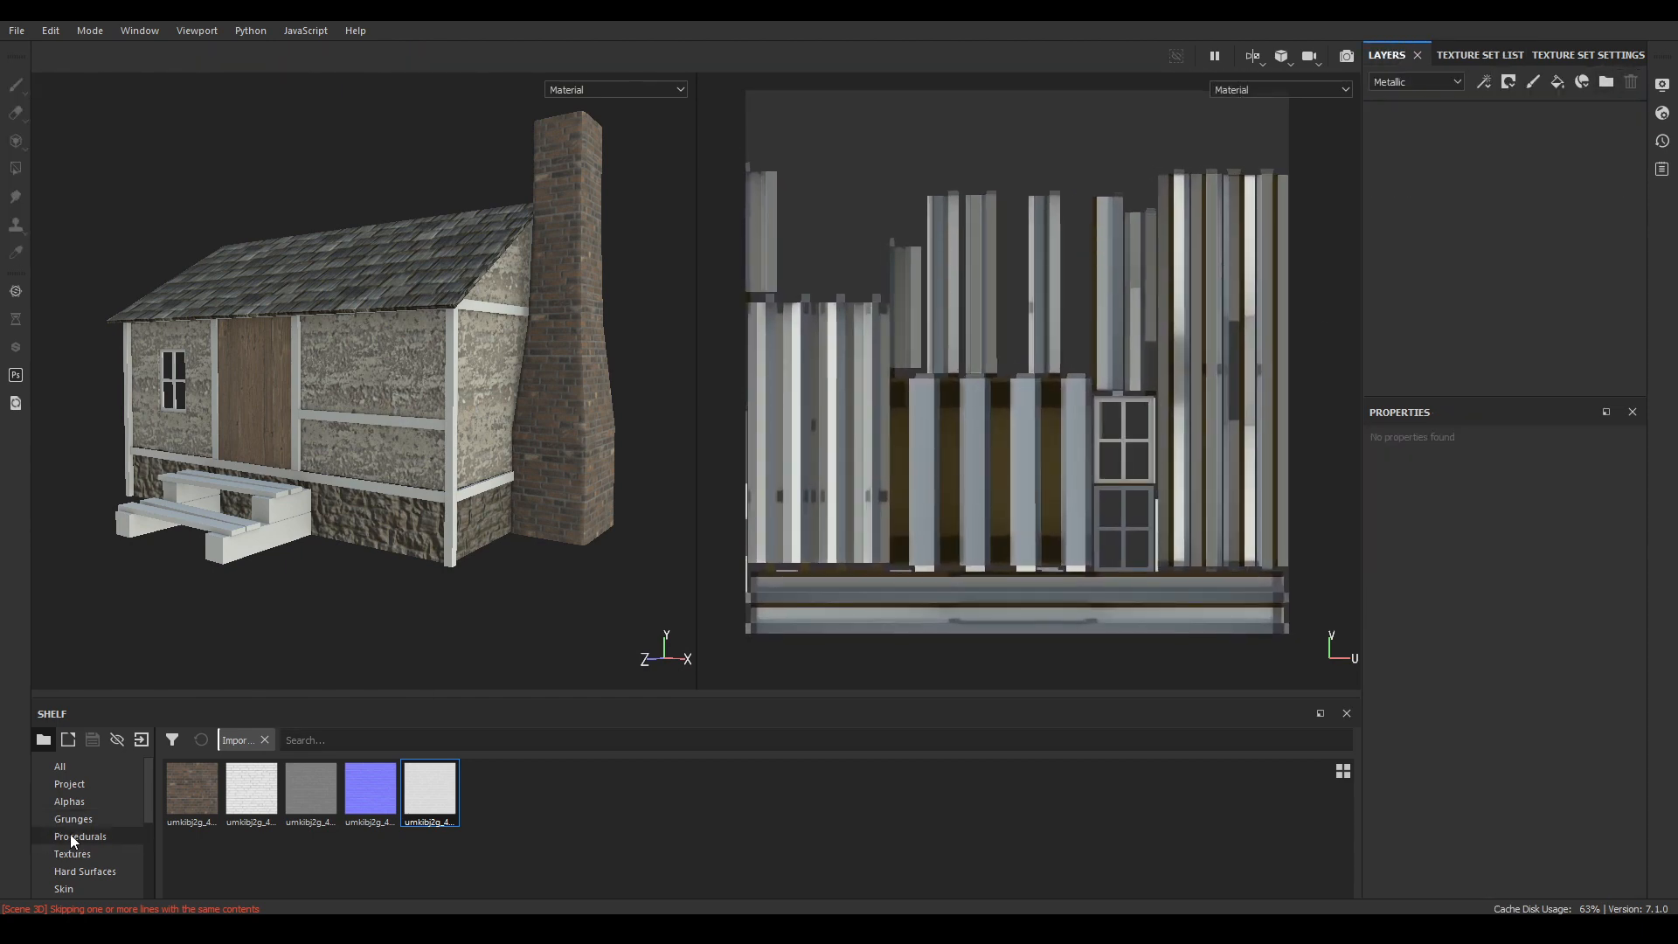
- Add the Wood Rough material from the shelf as a layer in the Woods texture set
scroll(84, 857, "down", 3)
left_click(84, 886)
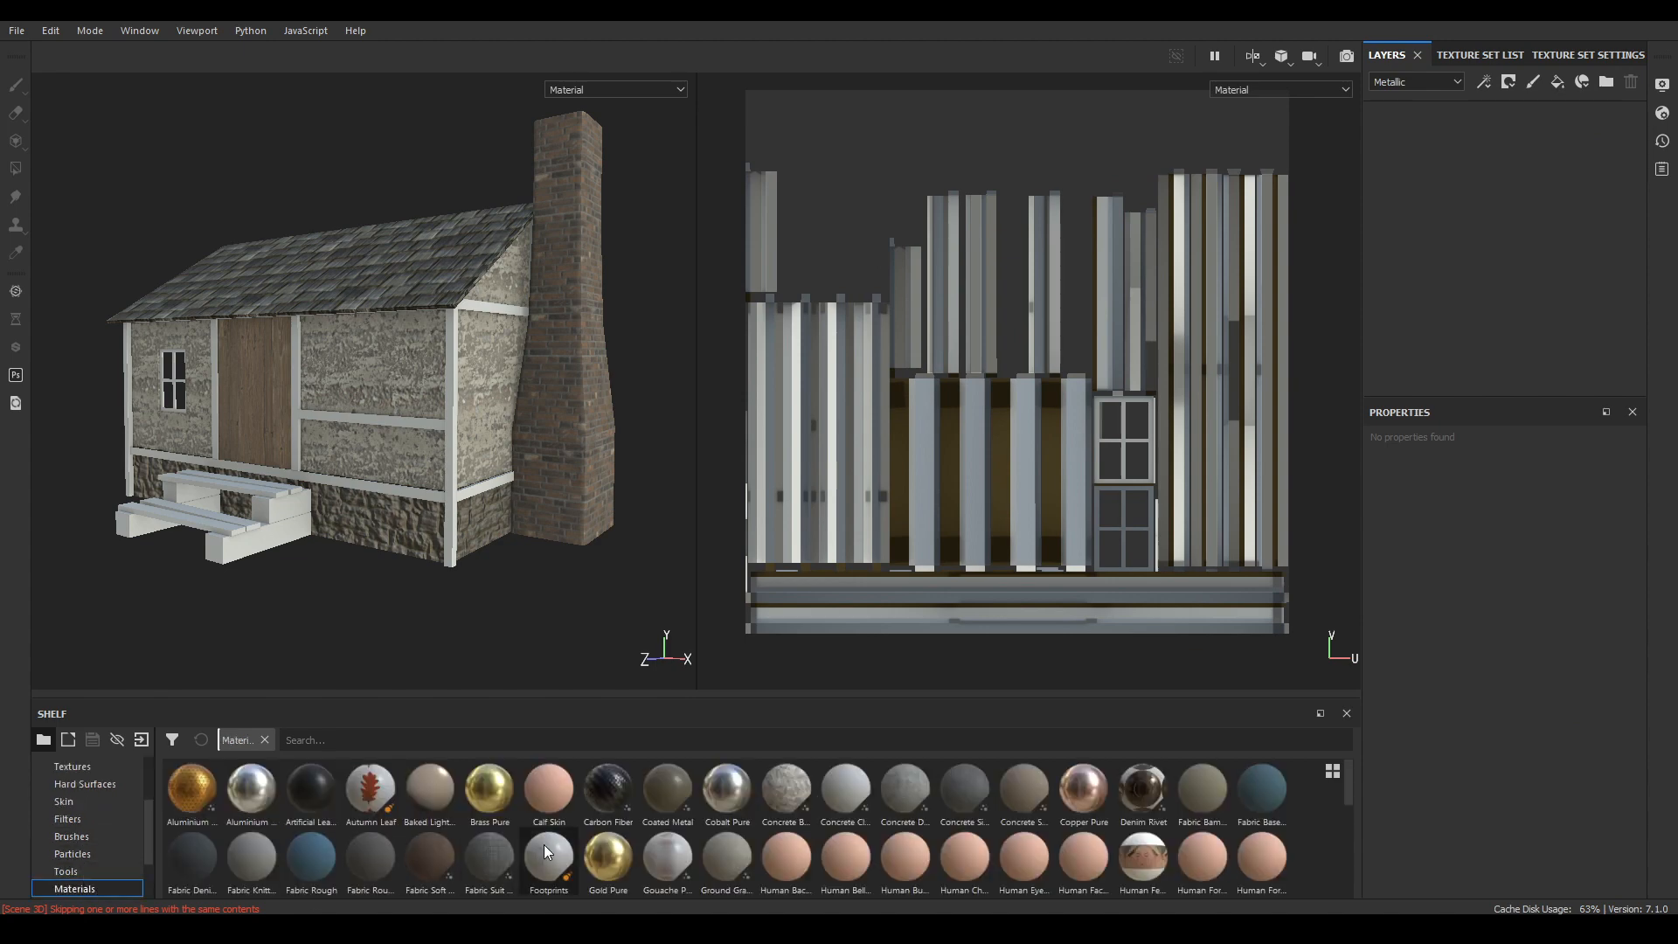
left_click_drag(557, 862, 1455, 297)
left_click_drag(1475, 221, 1475, 220)
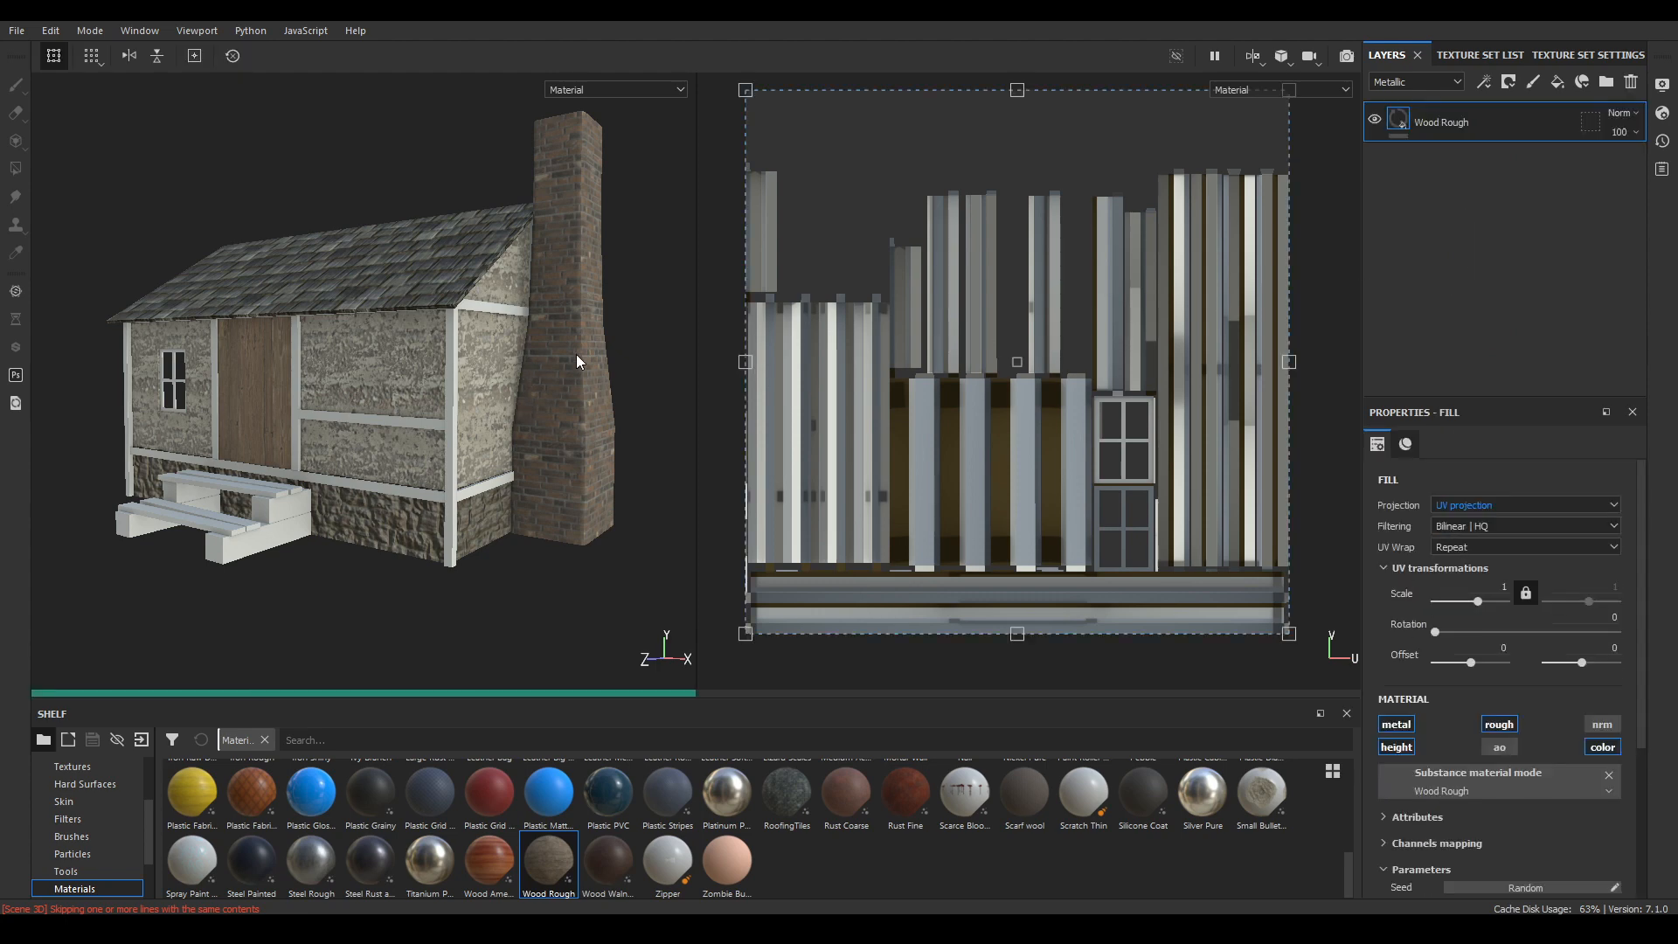
- Change the texture size of the Woods texture set and return to its layer stack
left_click_drag(575, 354, 502, 419, "alt")
left_click(1587, 54)
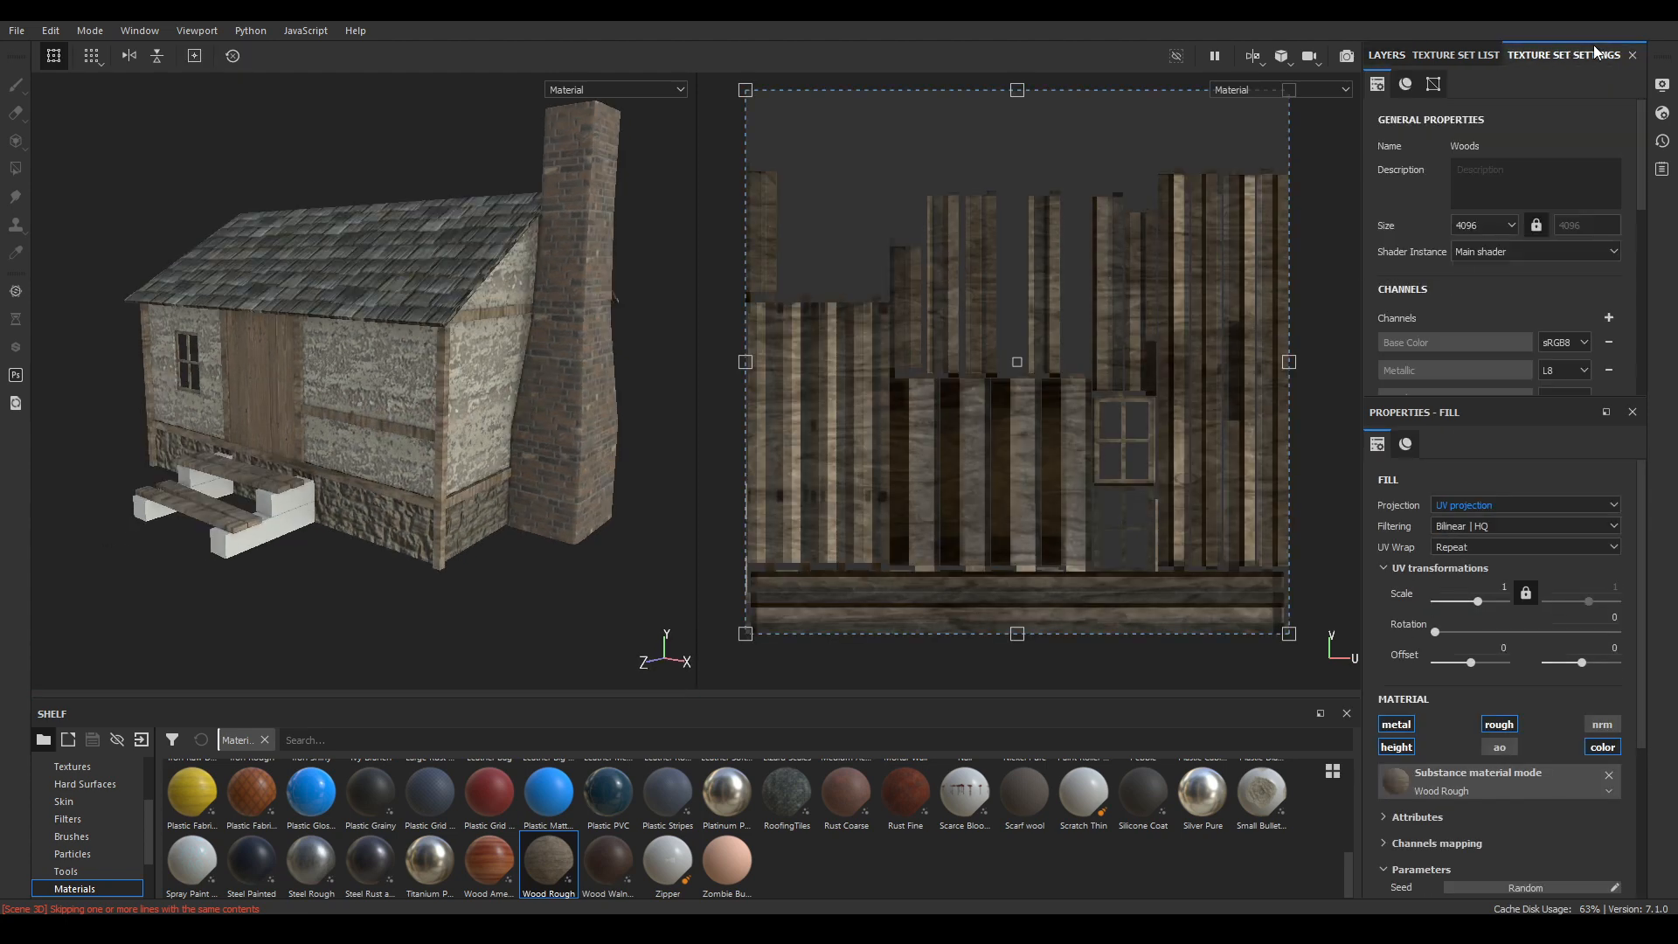
left_click(1486, 224)
left_click(1472, 288)
left_click(1389, 55)
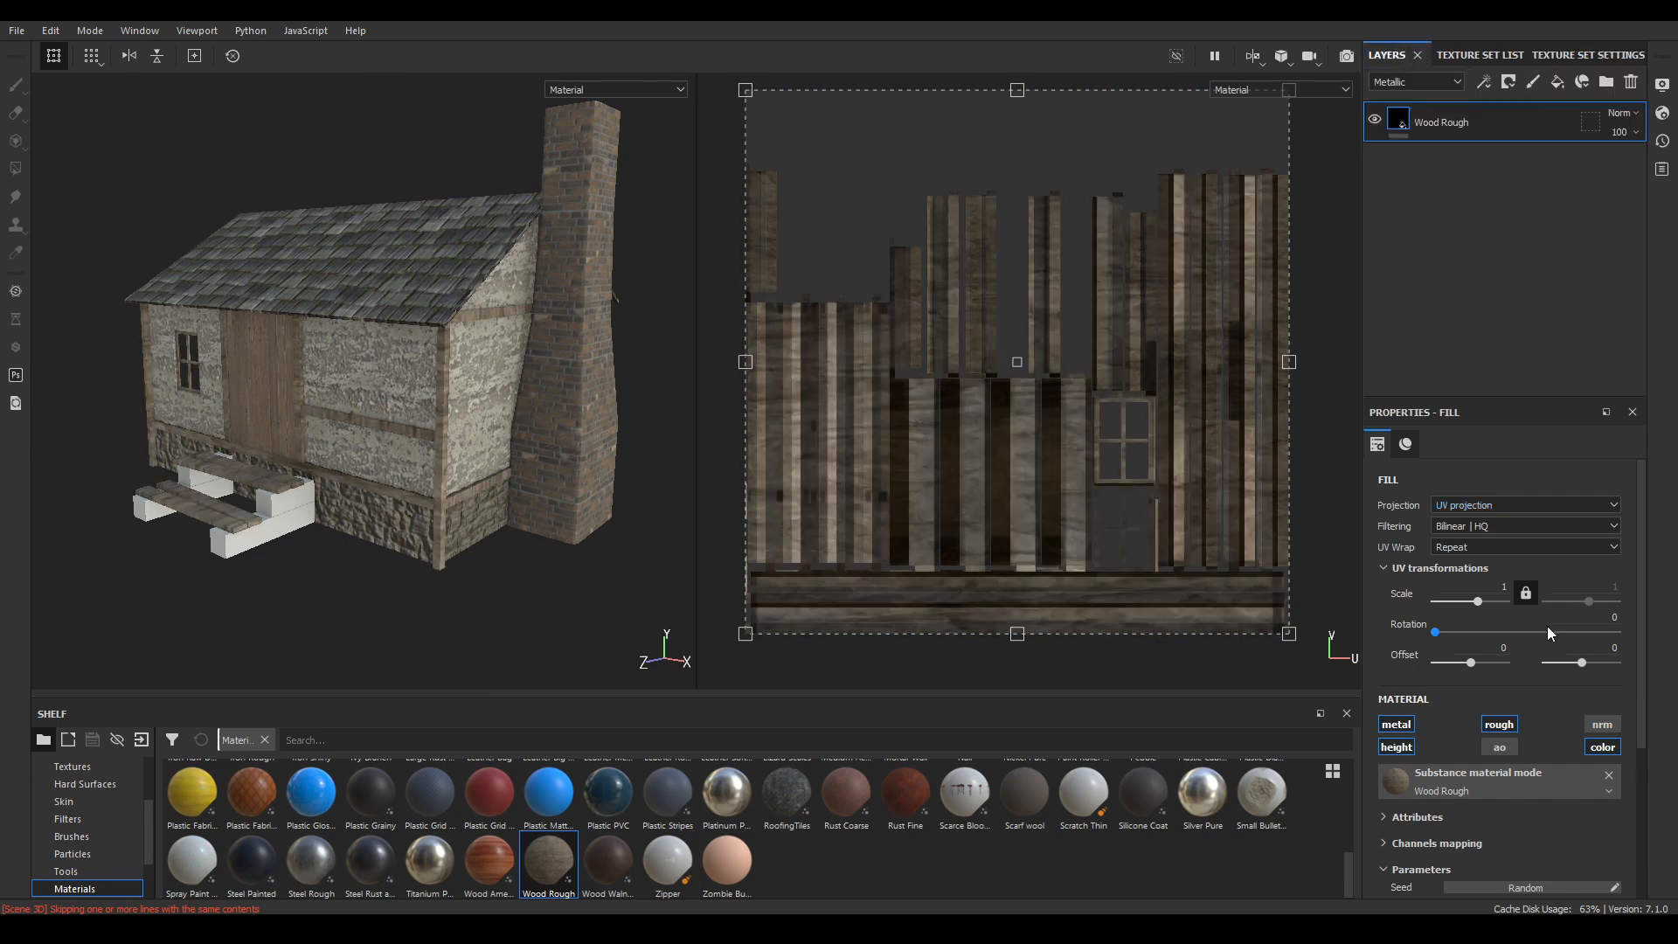
- Enable the normal channel on the Wood Rough layer and set its projection to tri-planar
scroll(1548, 731, "down", 1)
left_click(1602, 672)
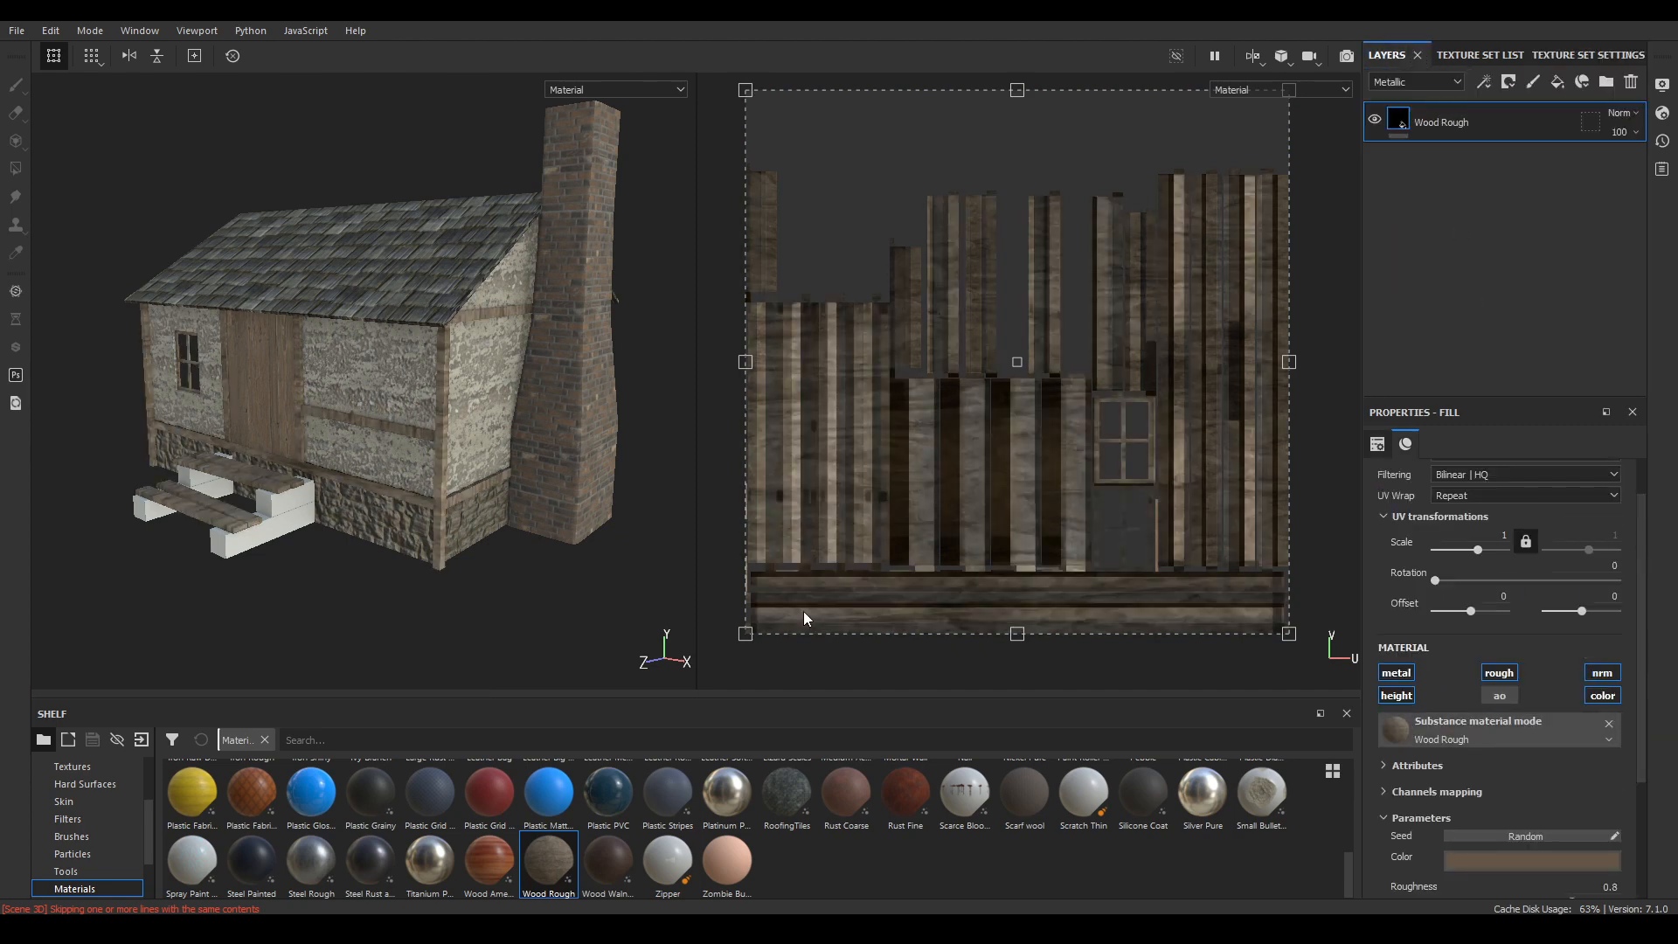
left_click_drag(385, 398, 361, 404, "alt")
scroll(361, 403, "up", 3)
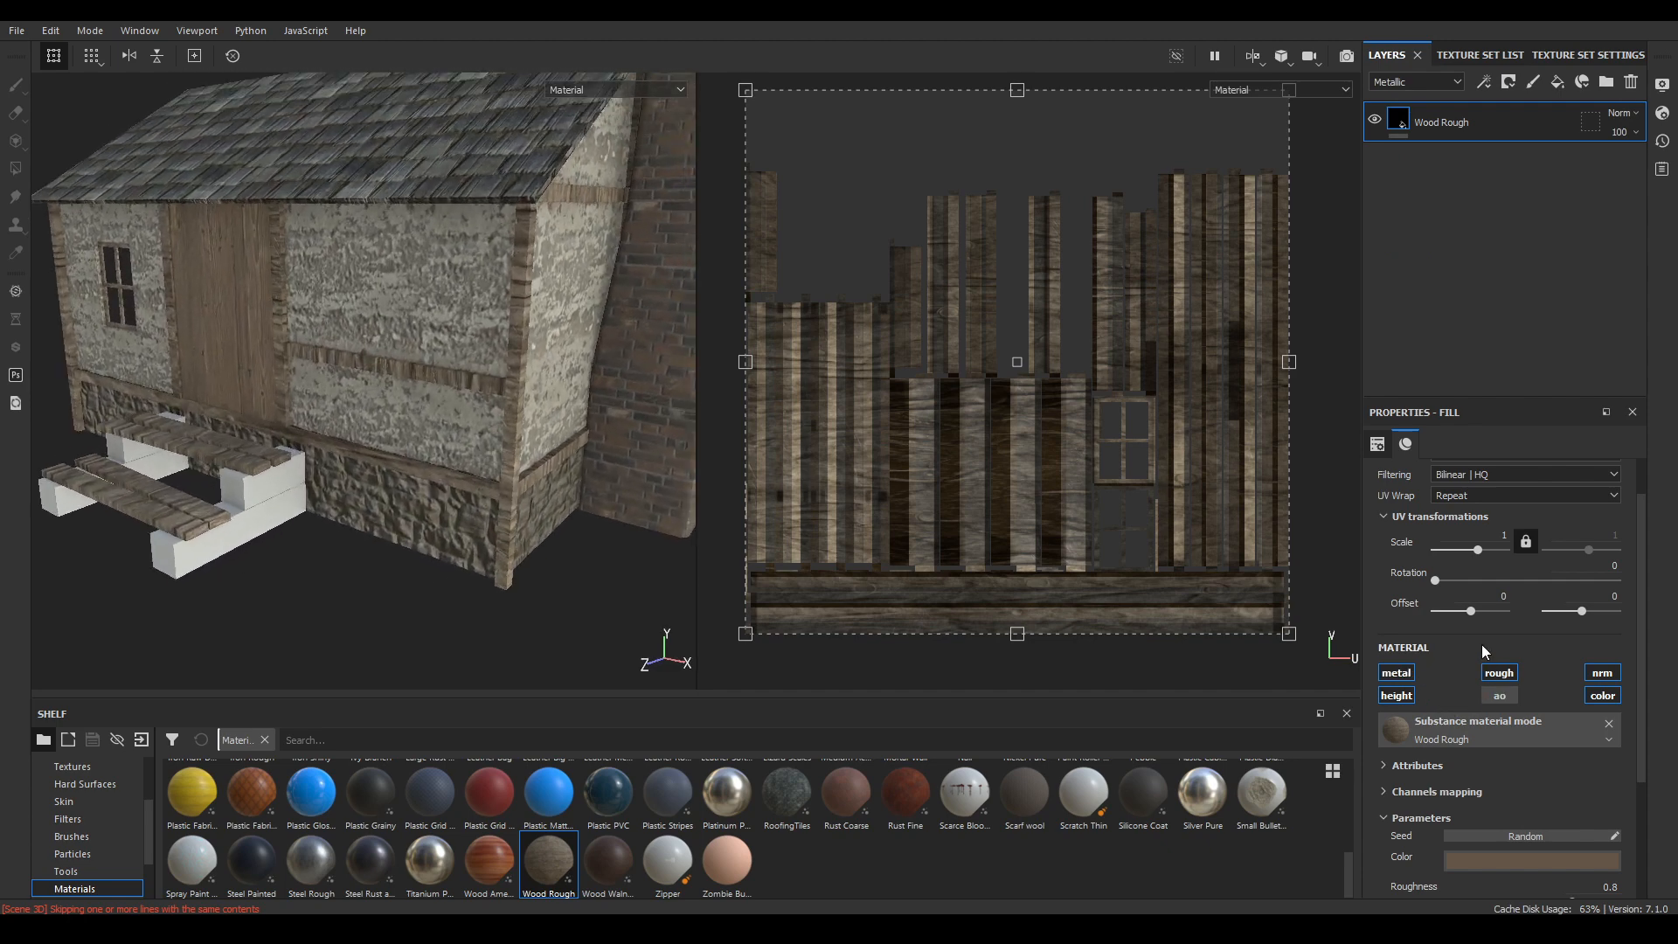
scroll(1481, 643, "up", 1)
left_click(1460, 501)
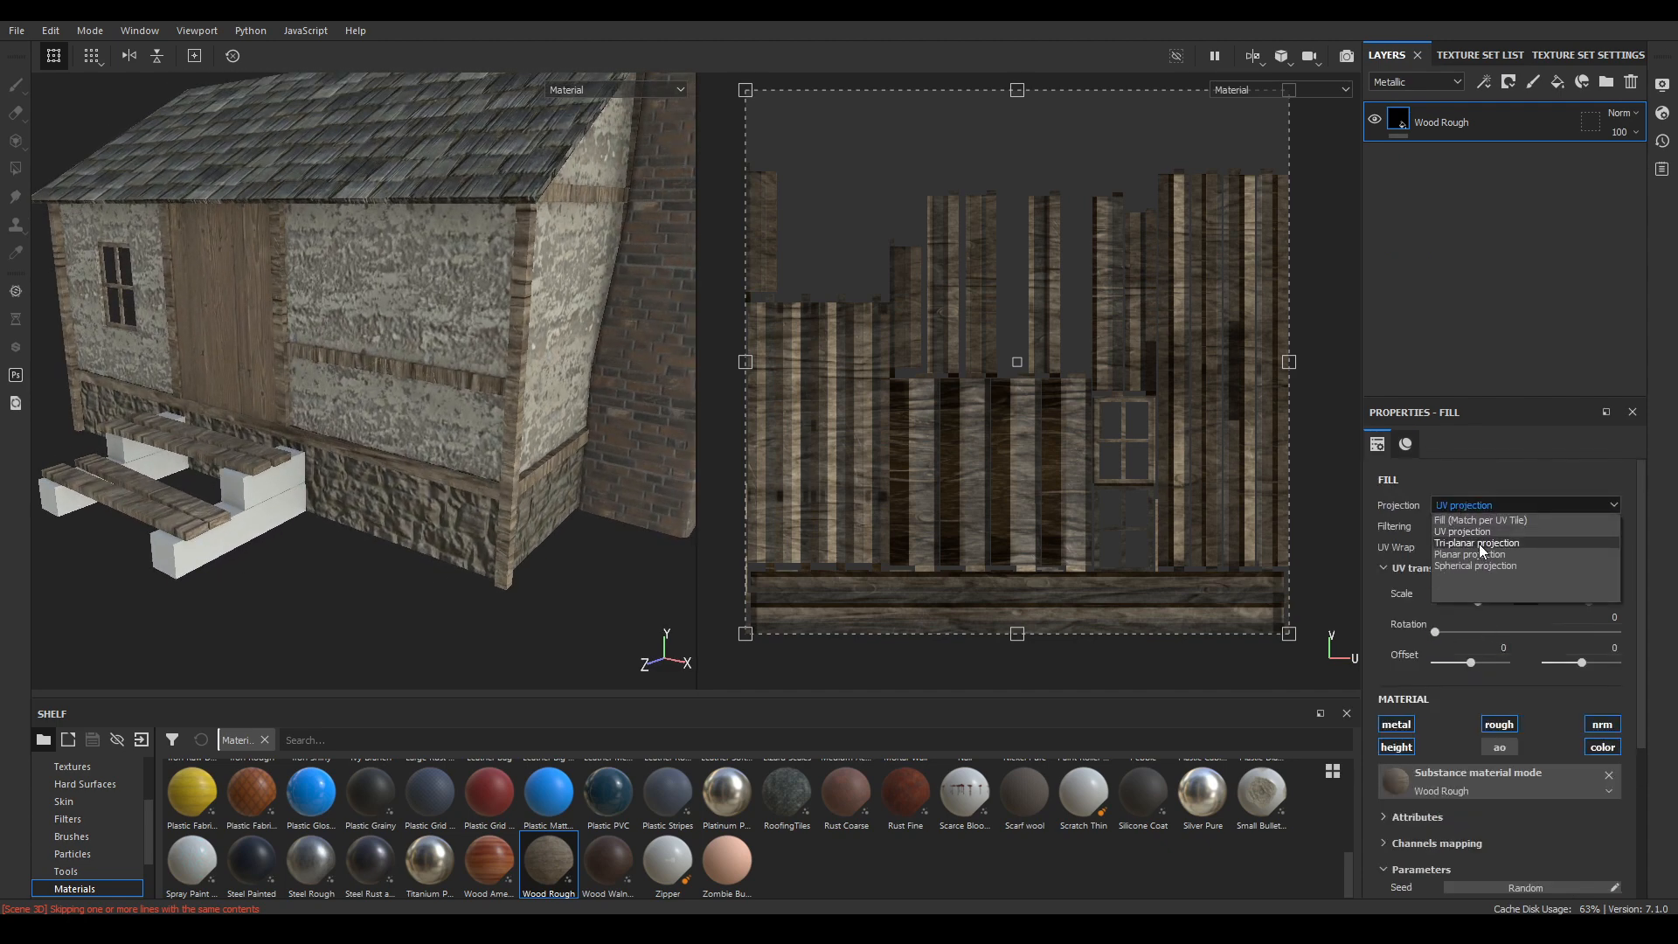
left_click(1476, 543)
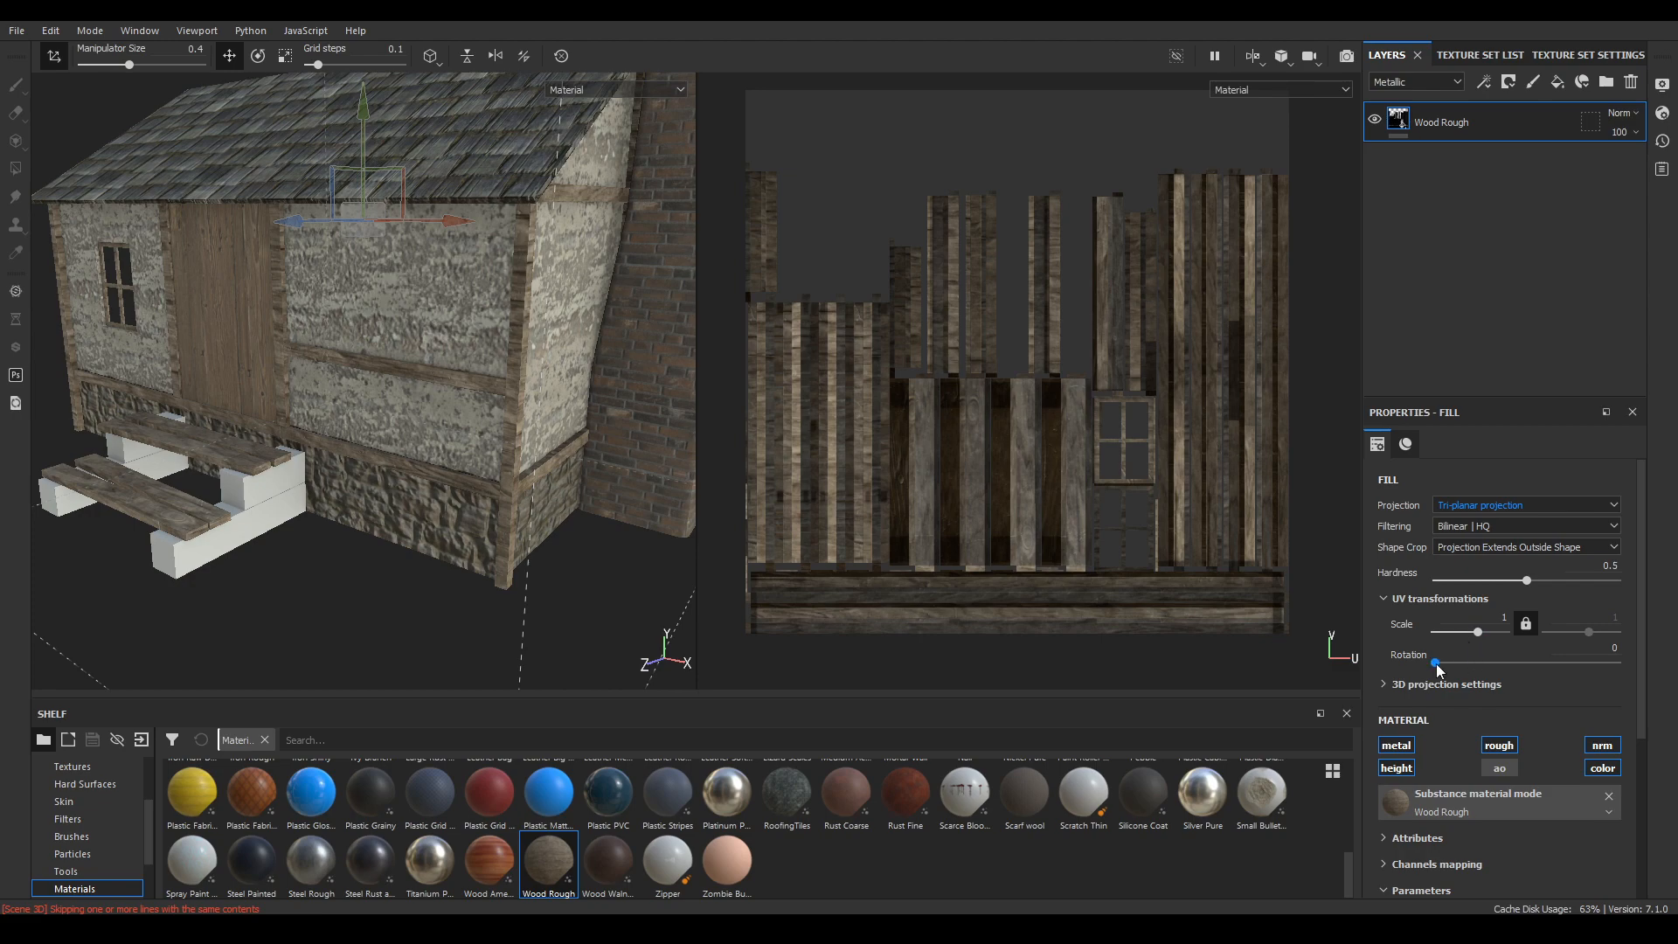
- Try a 90-degree rotation on the Wood Rough texture, check the beams, and reset the rotation to 0
left_click_drag(1433, 664, 1477, 665)
left_click(1605, 647)
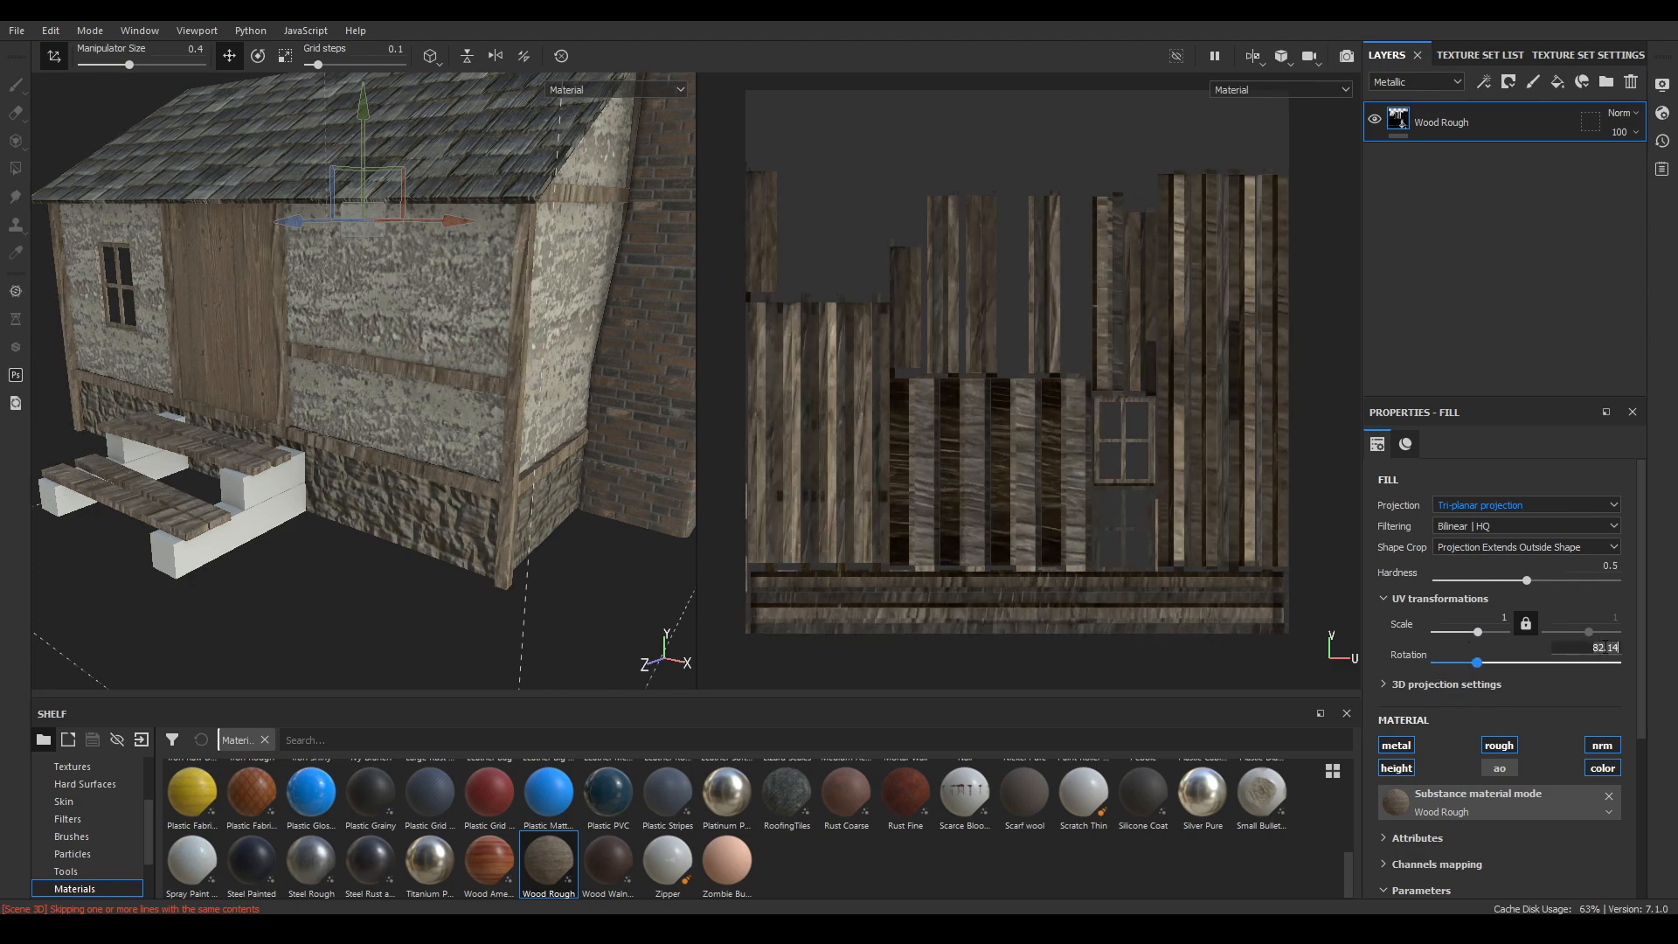
key("Return")
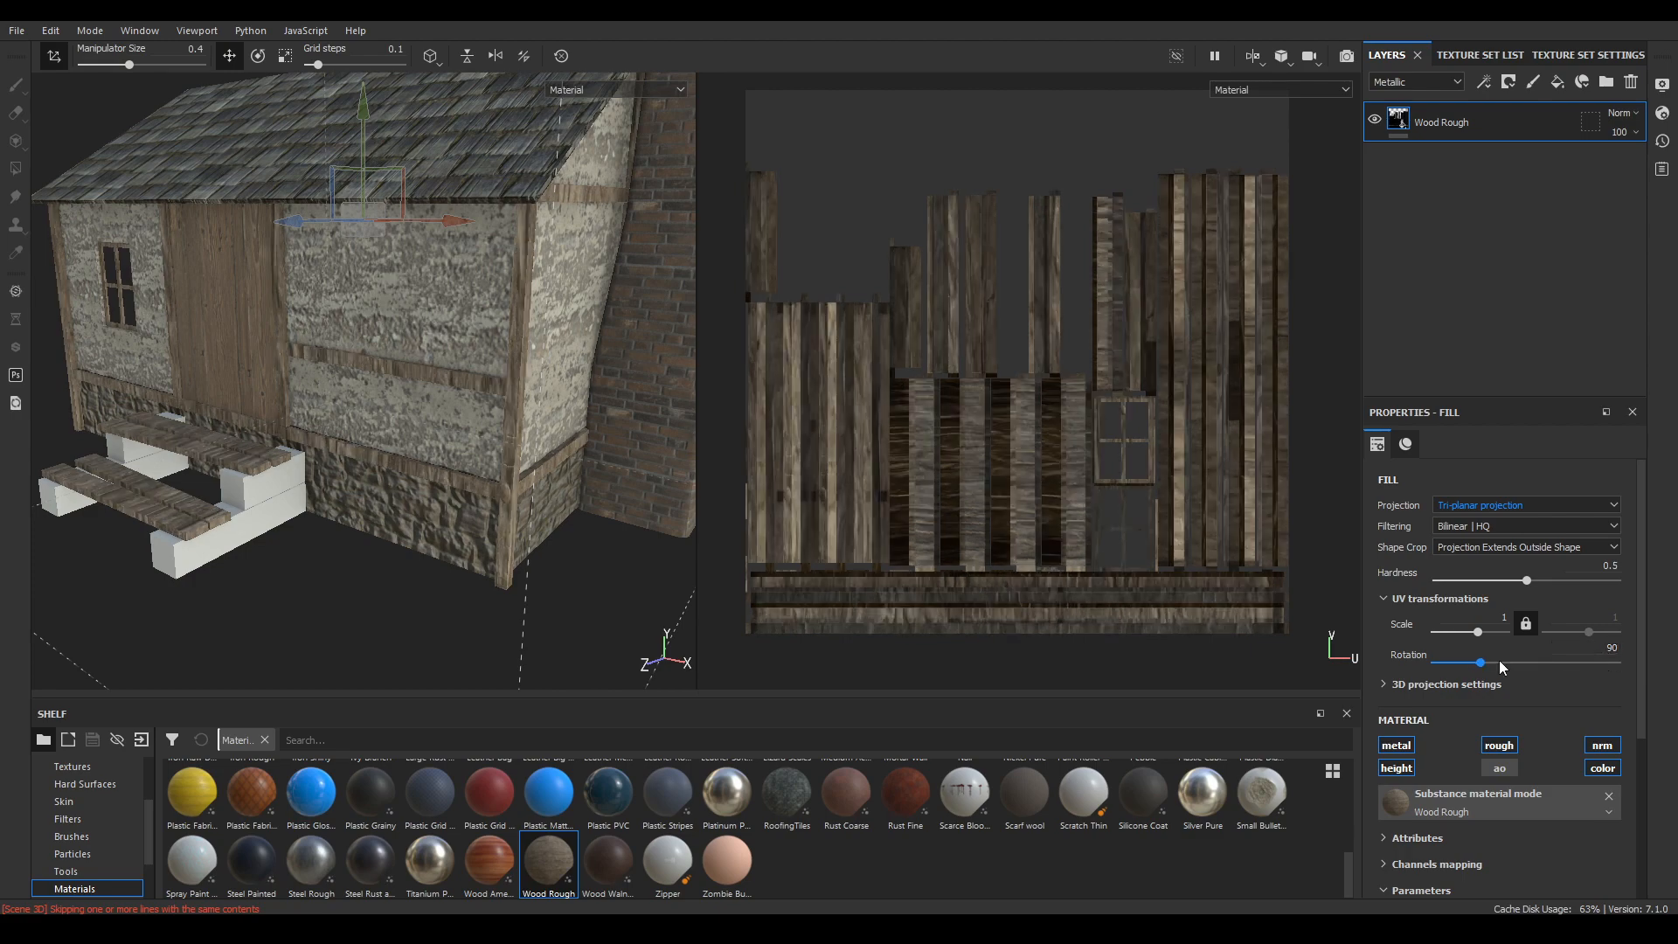
left_click_drag(392, 519, 439, 519, "alt")
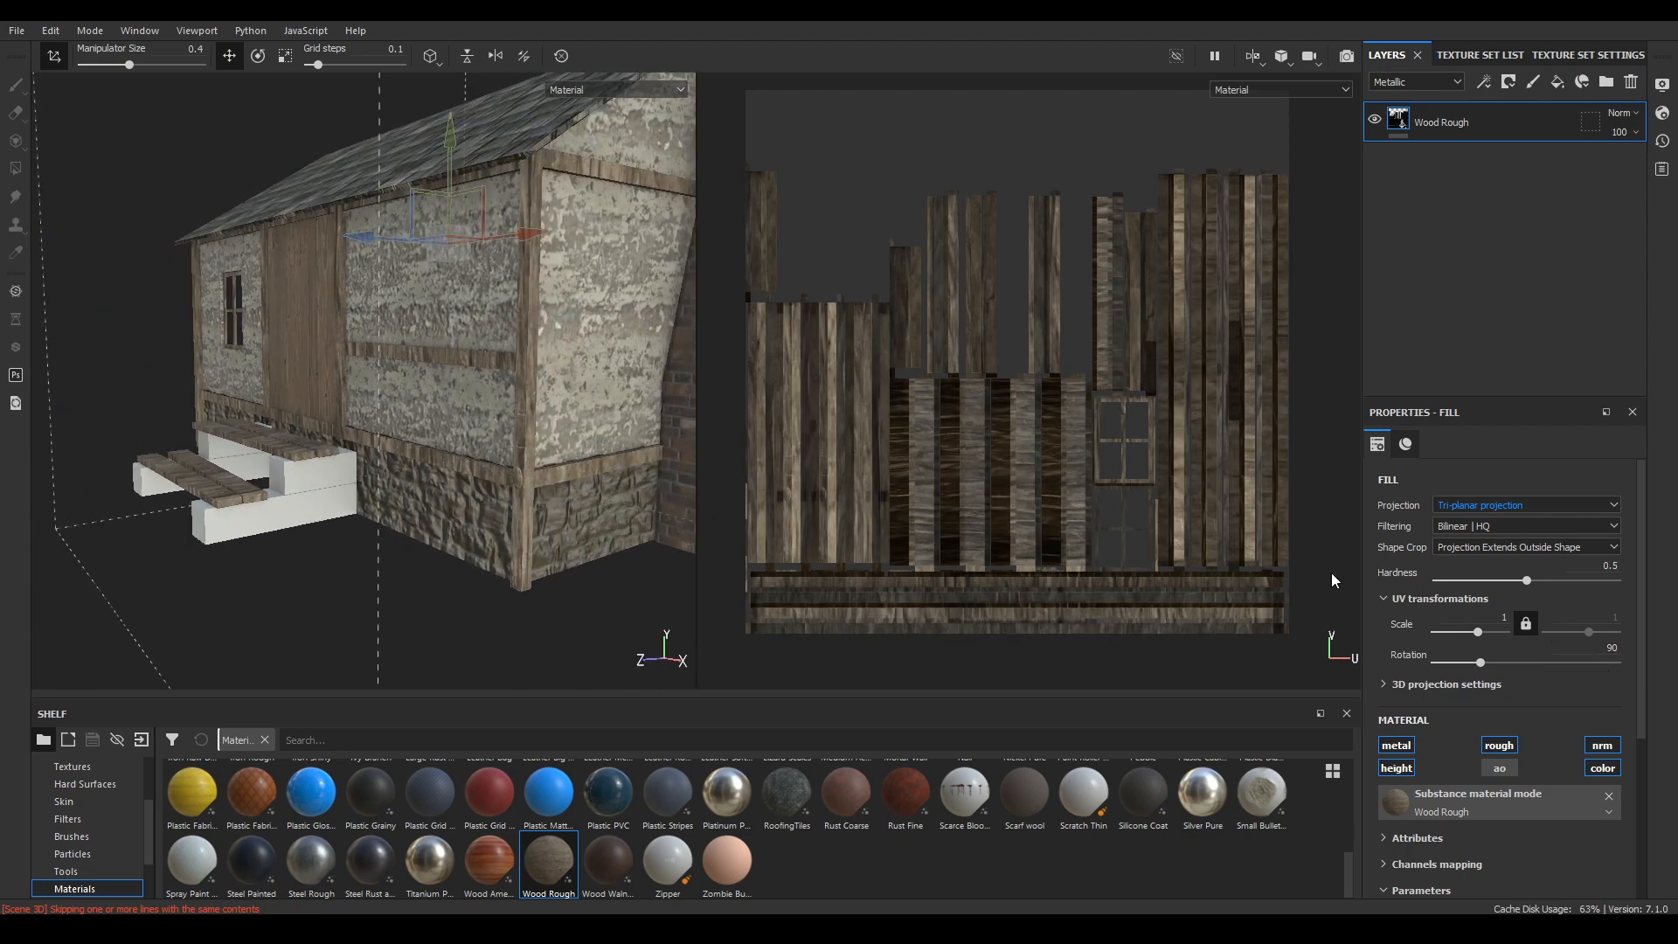
left_click_drag(1483, 662, 1436, 675)
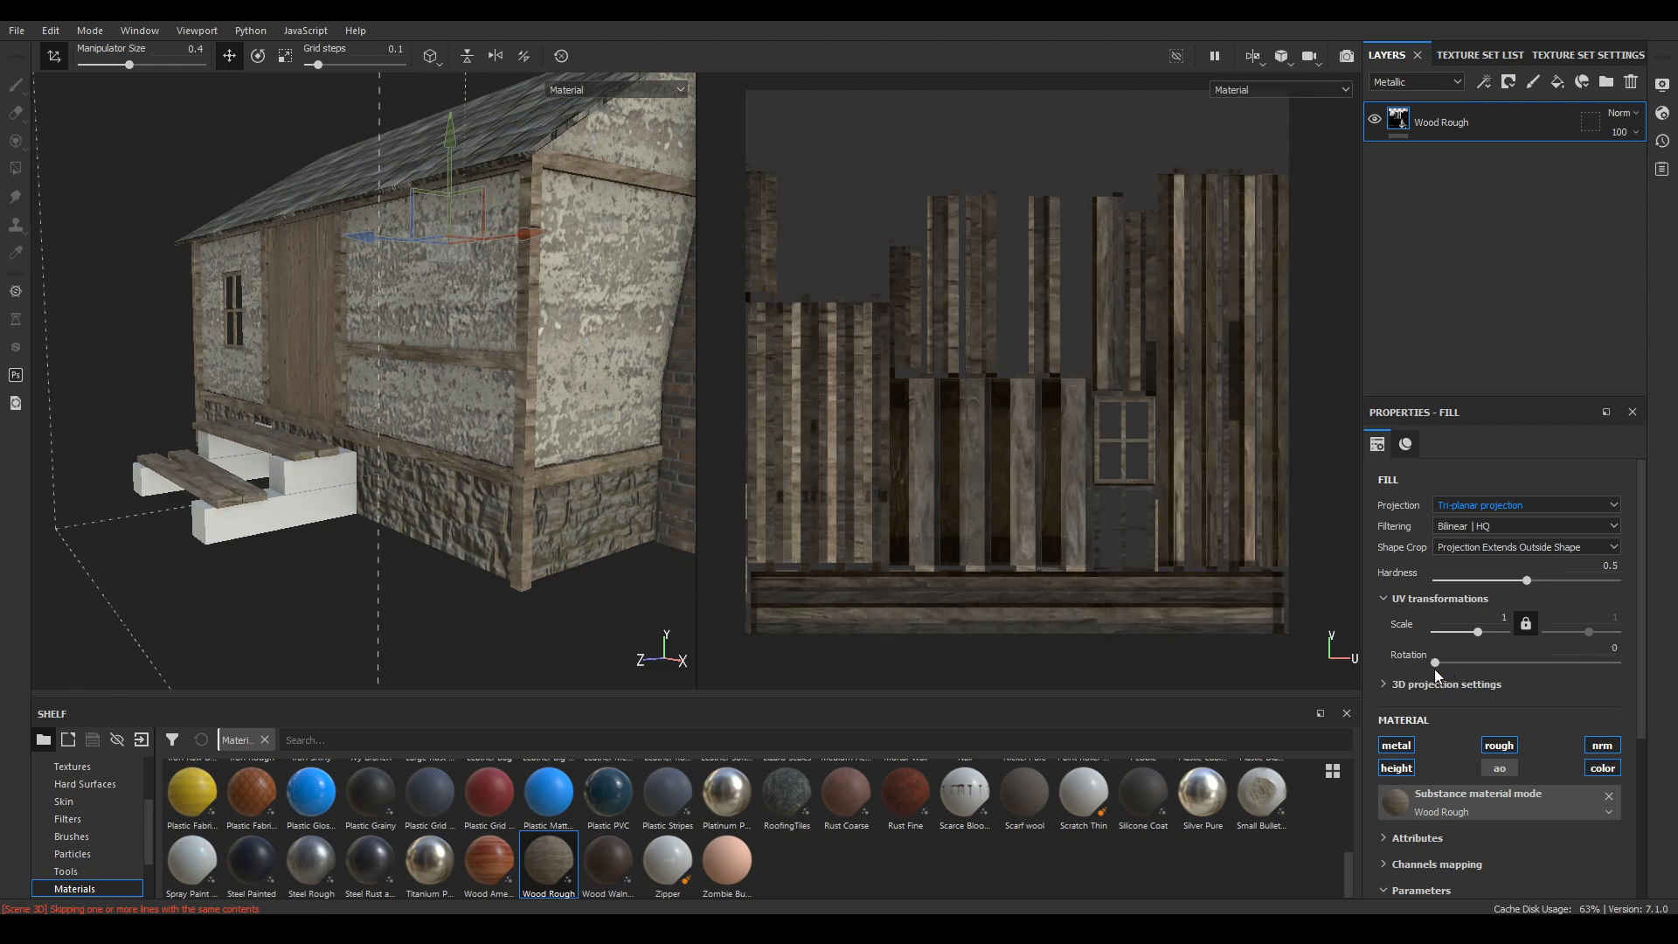
- Check the wood grain on the beams and corner posts, and add a black mask to the Wood Rough layer
left_click_drag(201, 411, 341, 454, "alt")
middle_click_drag(383, 480, 401, 423, "alt")
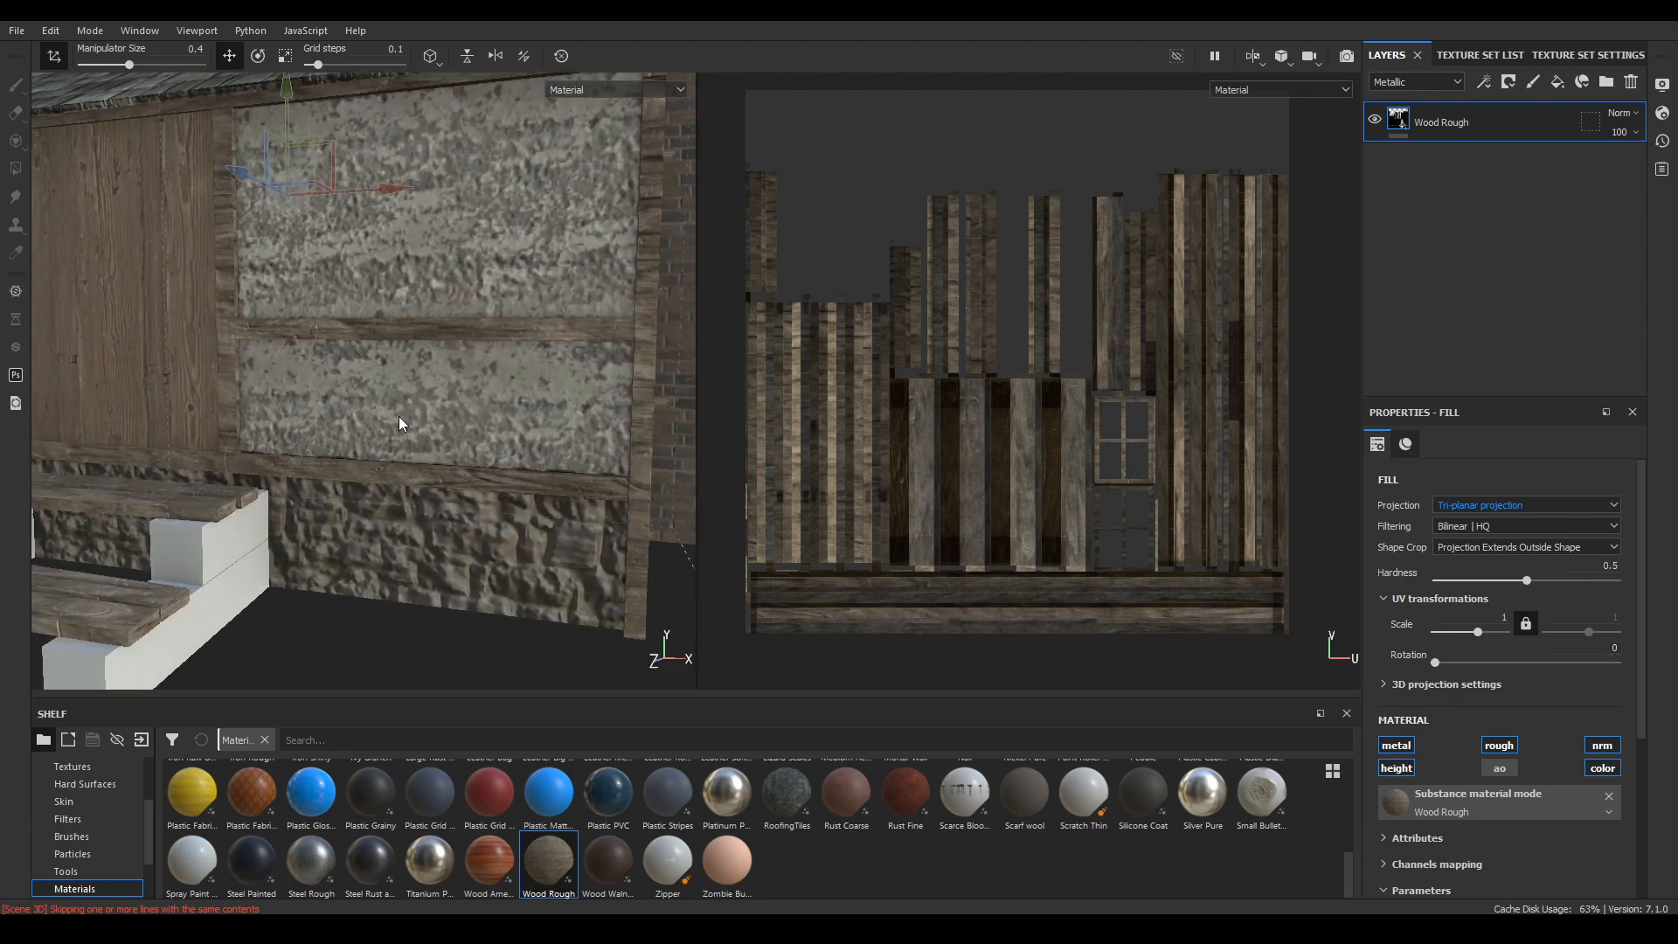
left_click_drag(401, 423, 464, 411, "alt")
right_click_drag(464, 411, 268, 475, "alt")
left_click_drag(268, 475, 444, 292, "alt")
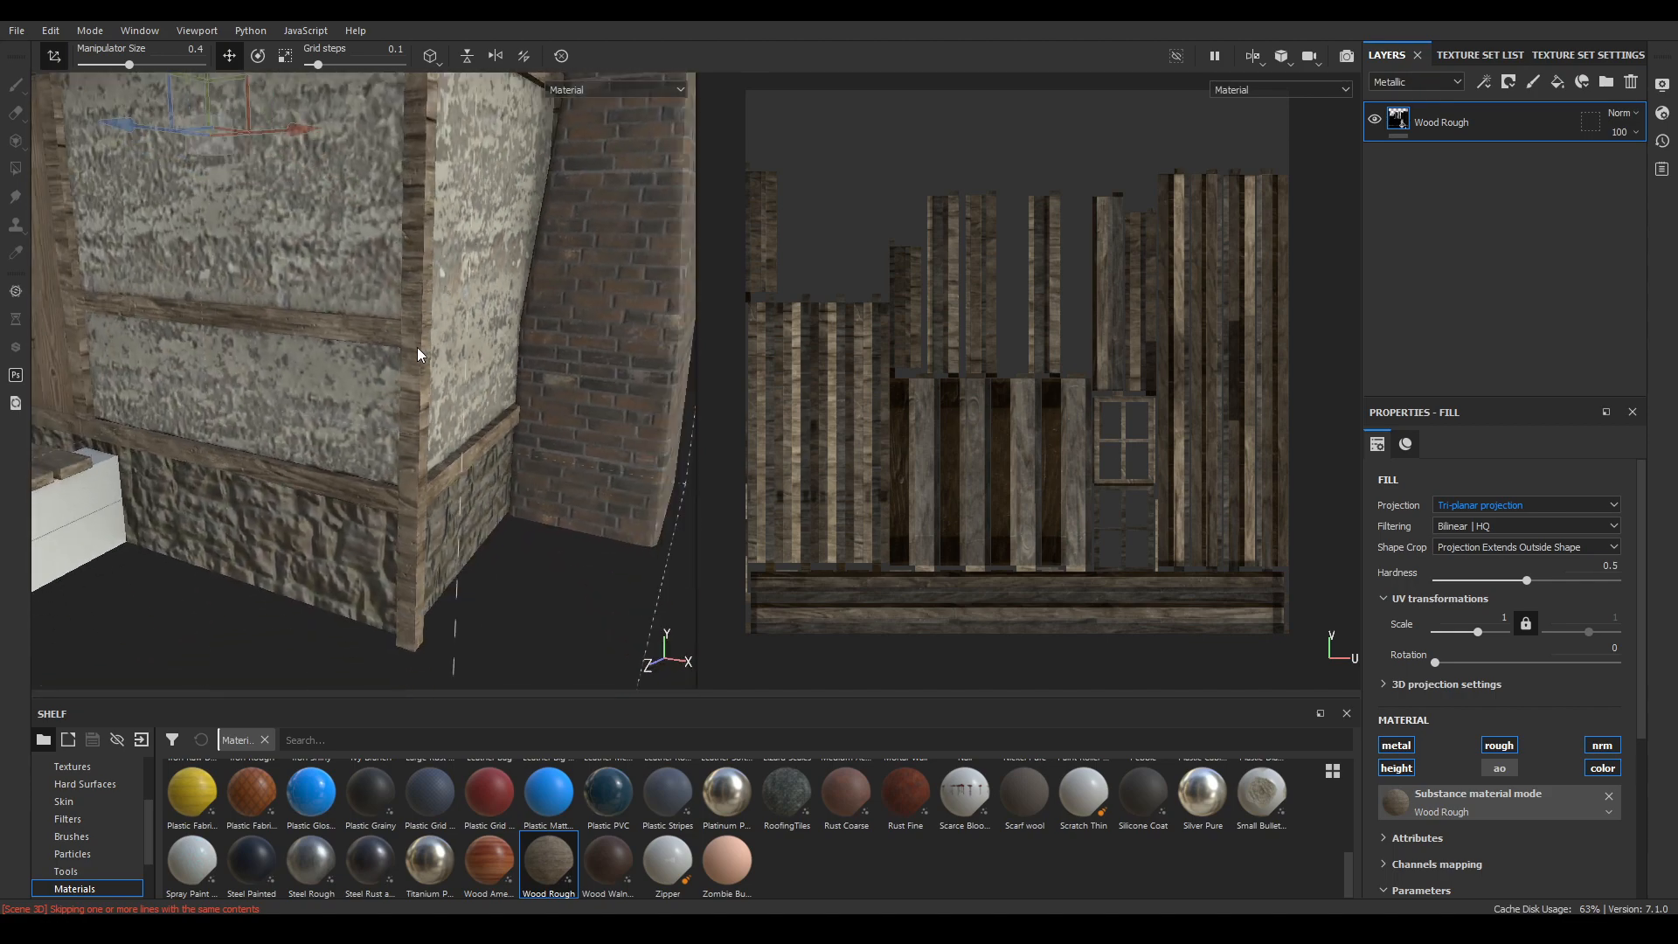
left_click_drag(423, 359, 402, 449, "alt")
right_click(1421, 136)
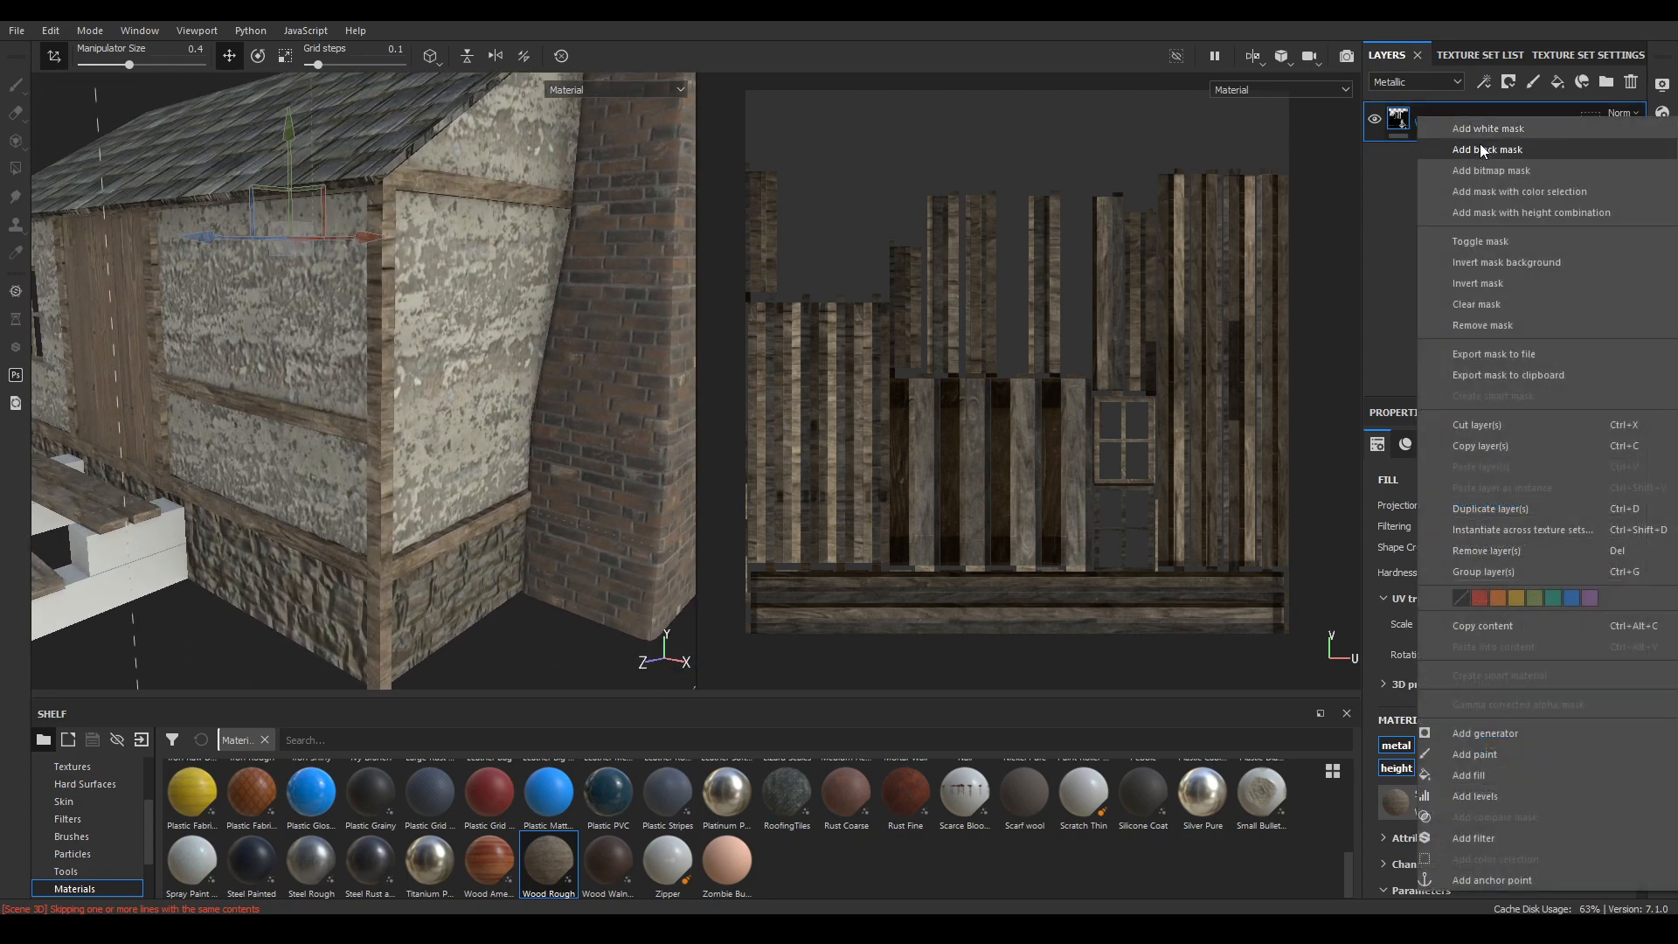
left_click(1480, 145)
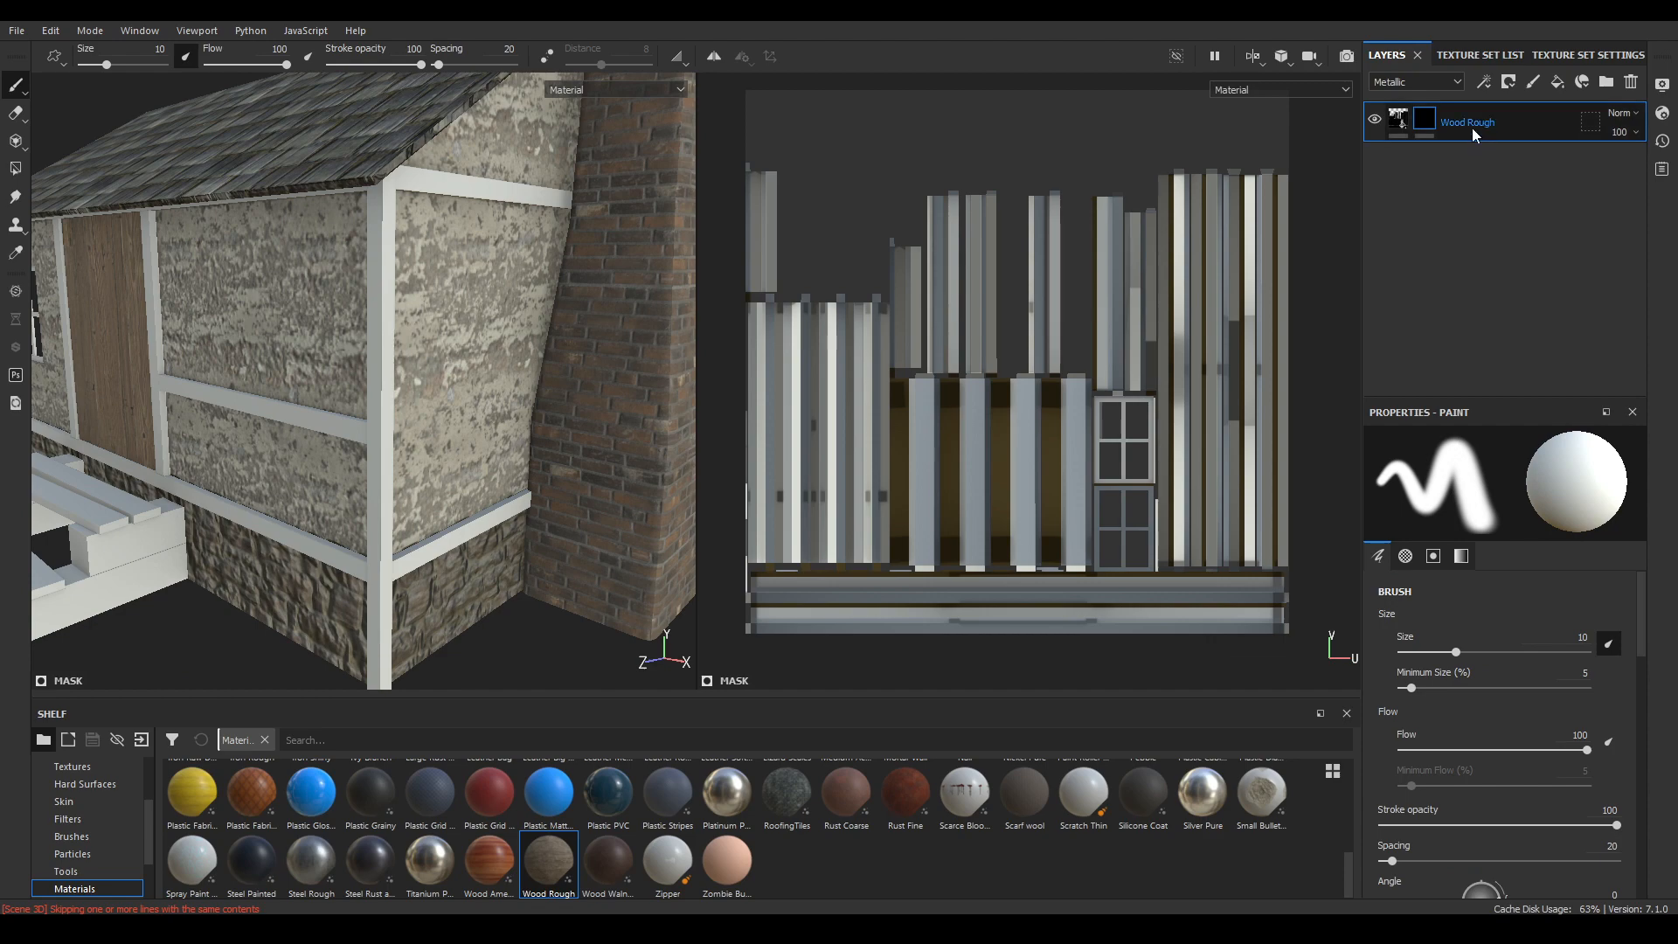
- Reveal the Wood Rough layer on all wood UV islands with Polygon Fill in UV chunk mode at value 1
left_click(15, 168)
right_click_drag(292, 263, 292, 242, "alt")
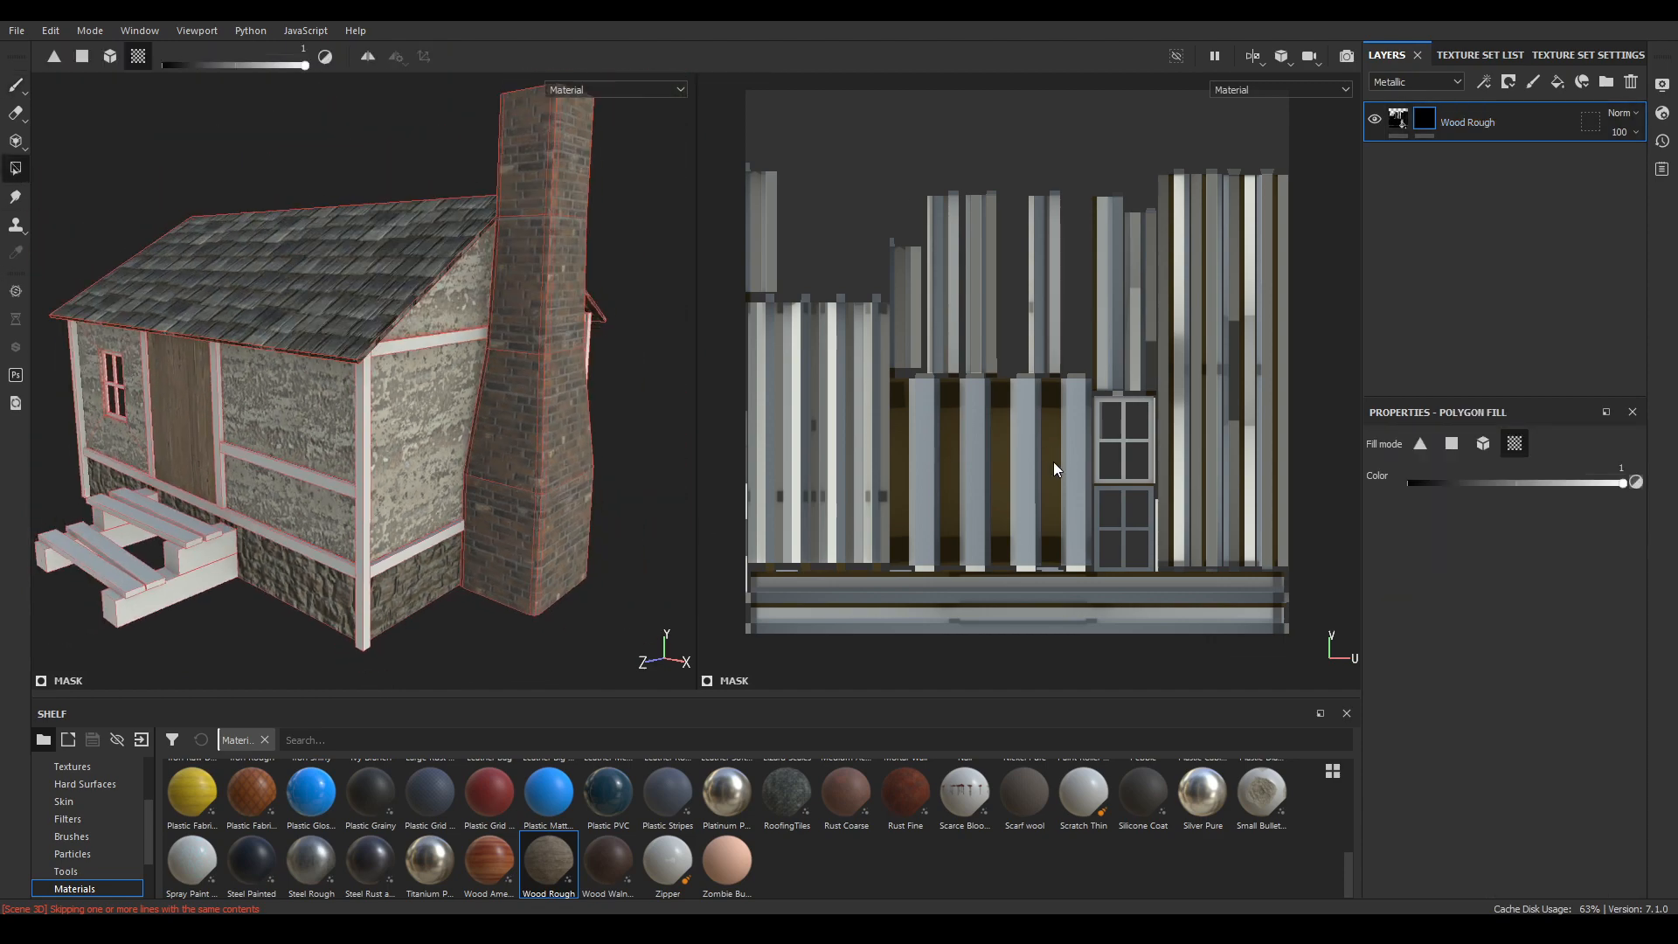
right_click_drag(1052, 462, 979, 74, "alt")
left_click_drag(791, 241, 1199, 559)
right_click_drag(792, 443, 973, 491, "alt")
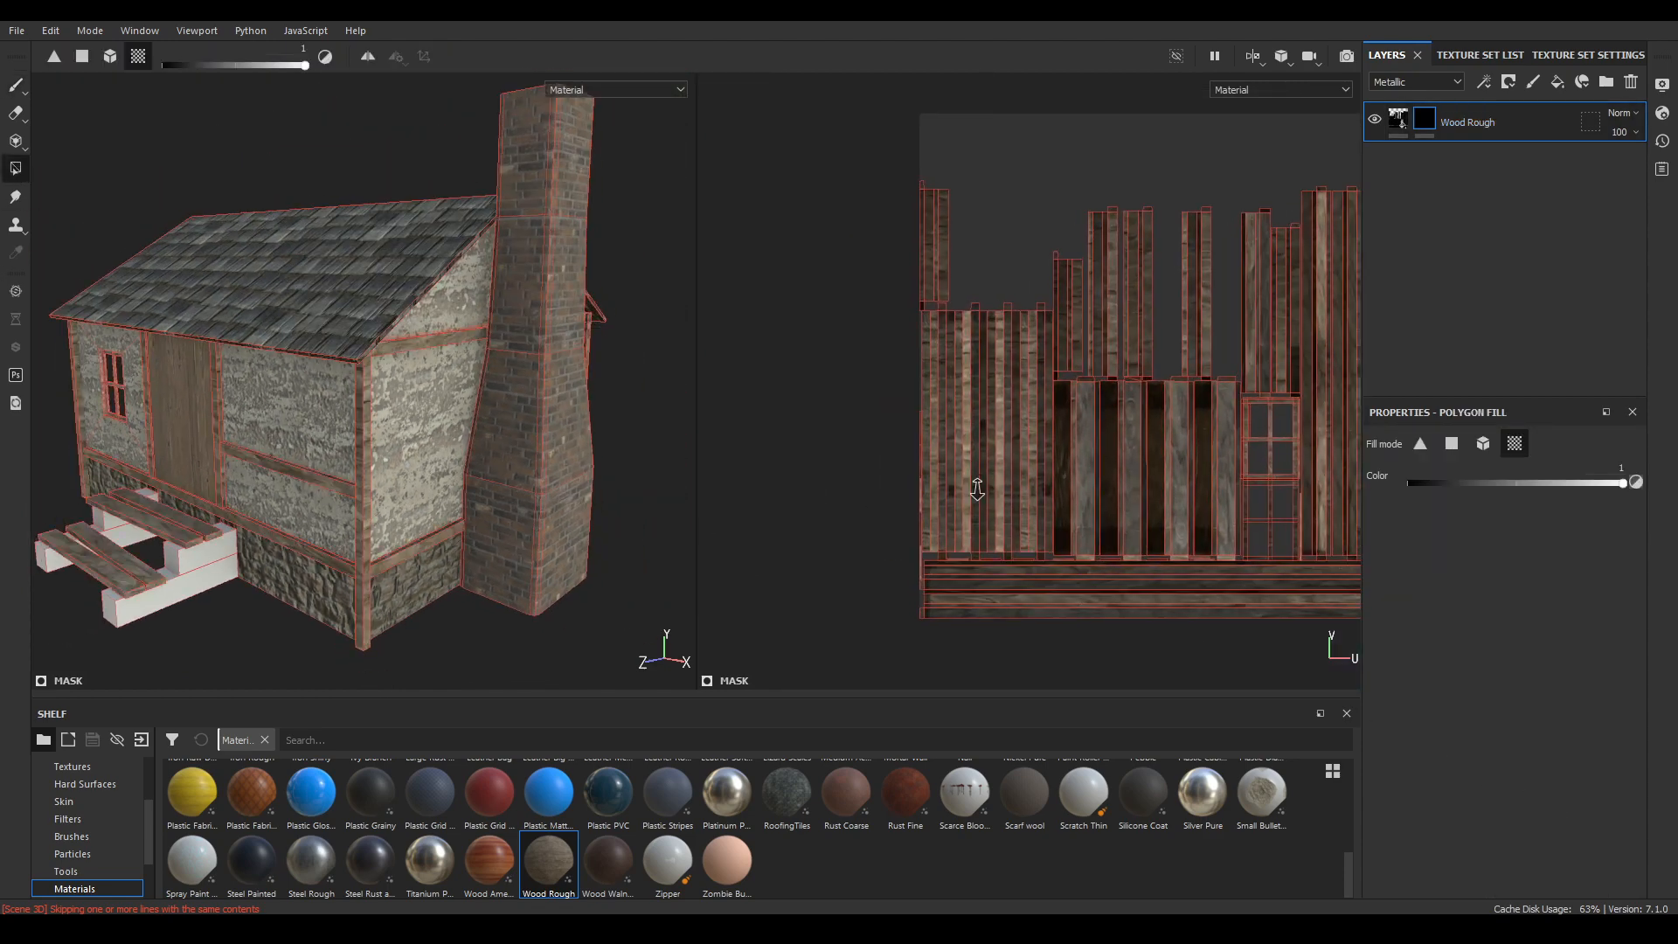
middle_click_drag(973, 491, 844, 445, "alt")
- Set Polygon Fill to mesh mode with value 0 and mask out the front corner post nearest the chimney
left_click(1475, 450)
right_click_drag(420, 498, 491, 587, "alt")
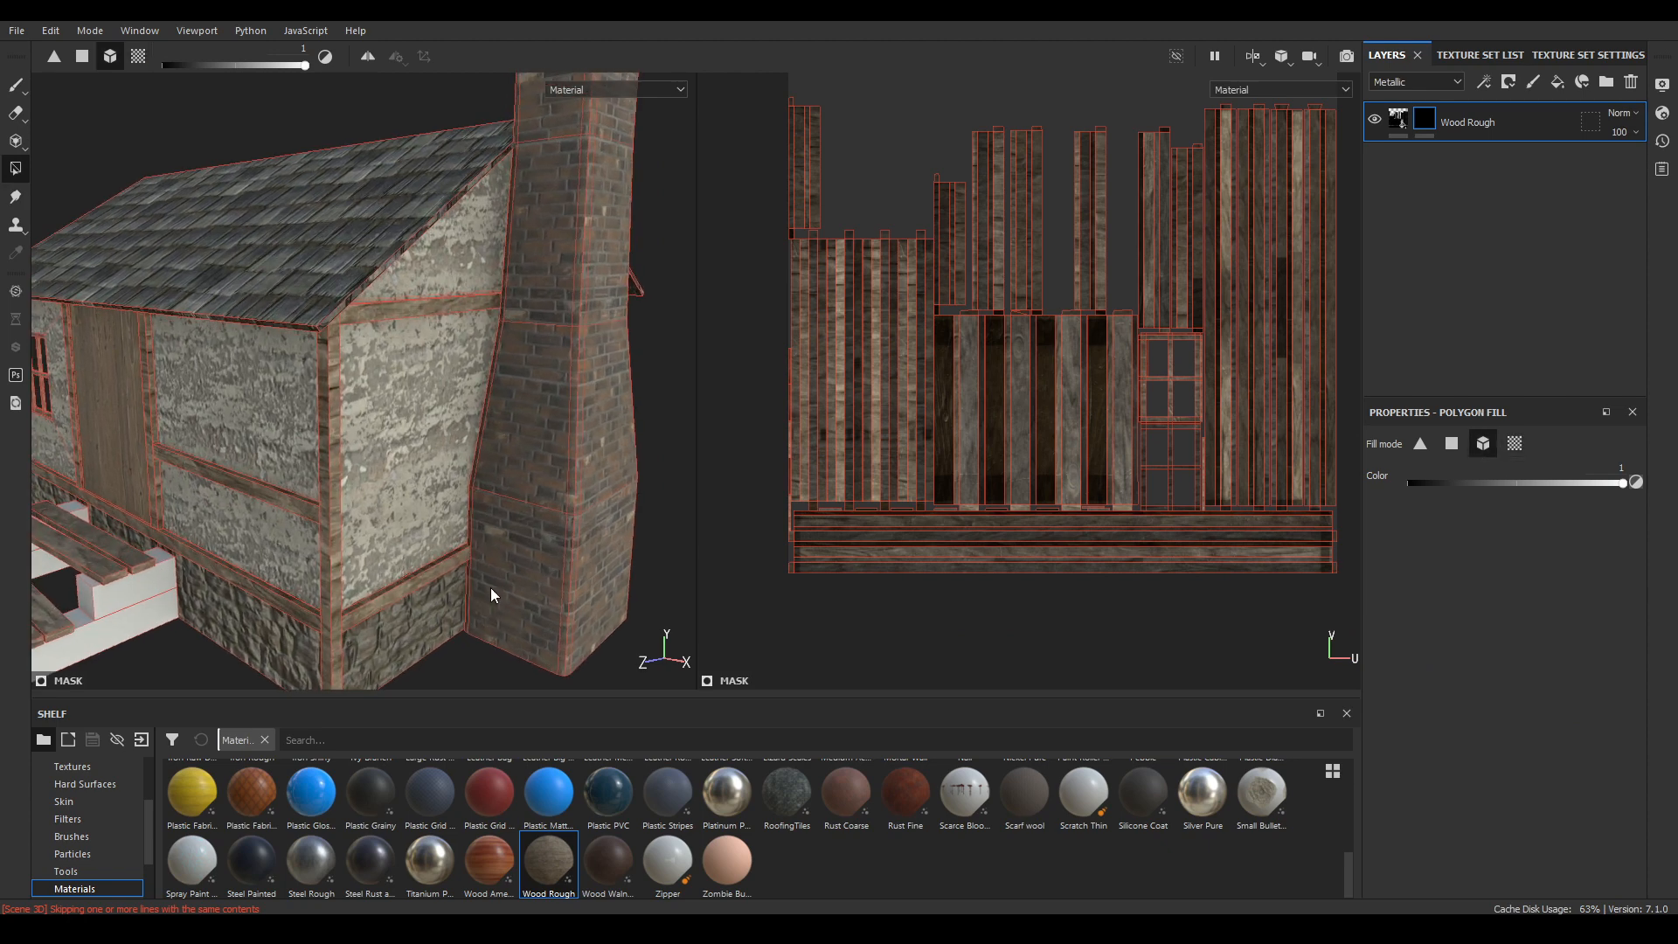
left_click_drag(490, 587, 578, 437, "alt")
key("x")
right_click_drag(428, 410, 400, 475, "alt")
left_click_drag(401, 475, 412, 449, "alt")
left_click(433, 461)
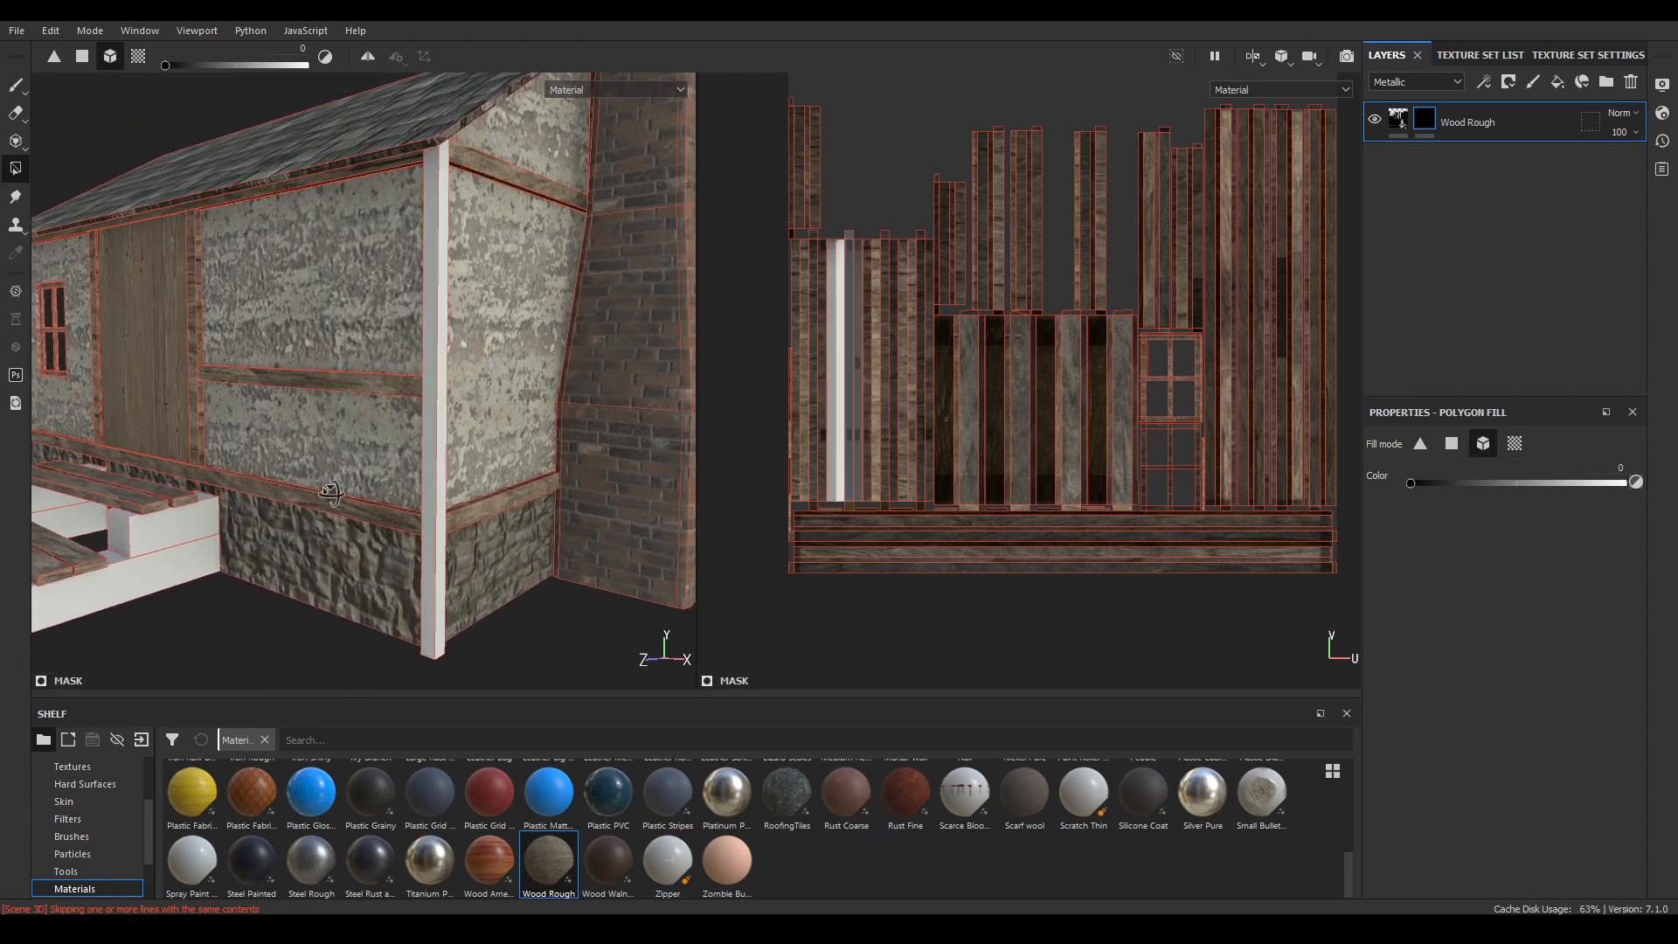
- Mask out the rear corner post and the vertical beams on the back wall from the Wood Rough layer
left_click_drag(321, 483, 966, 405, "alt")
left_click_drag(375, 420, 806, 468, "alt")
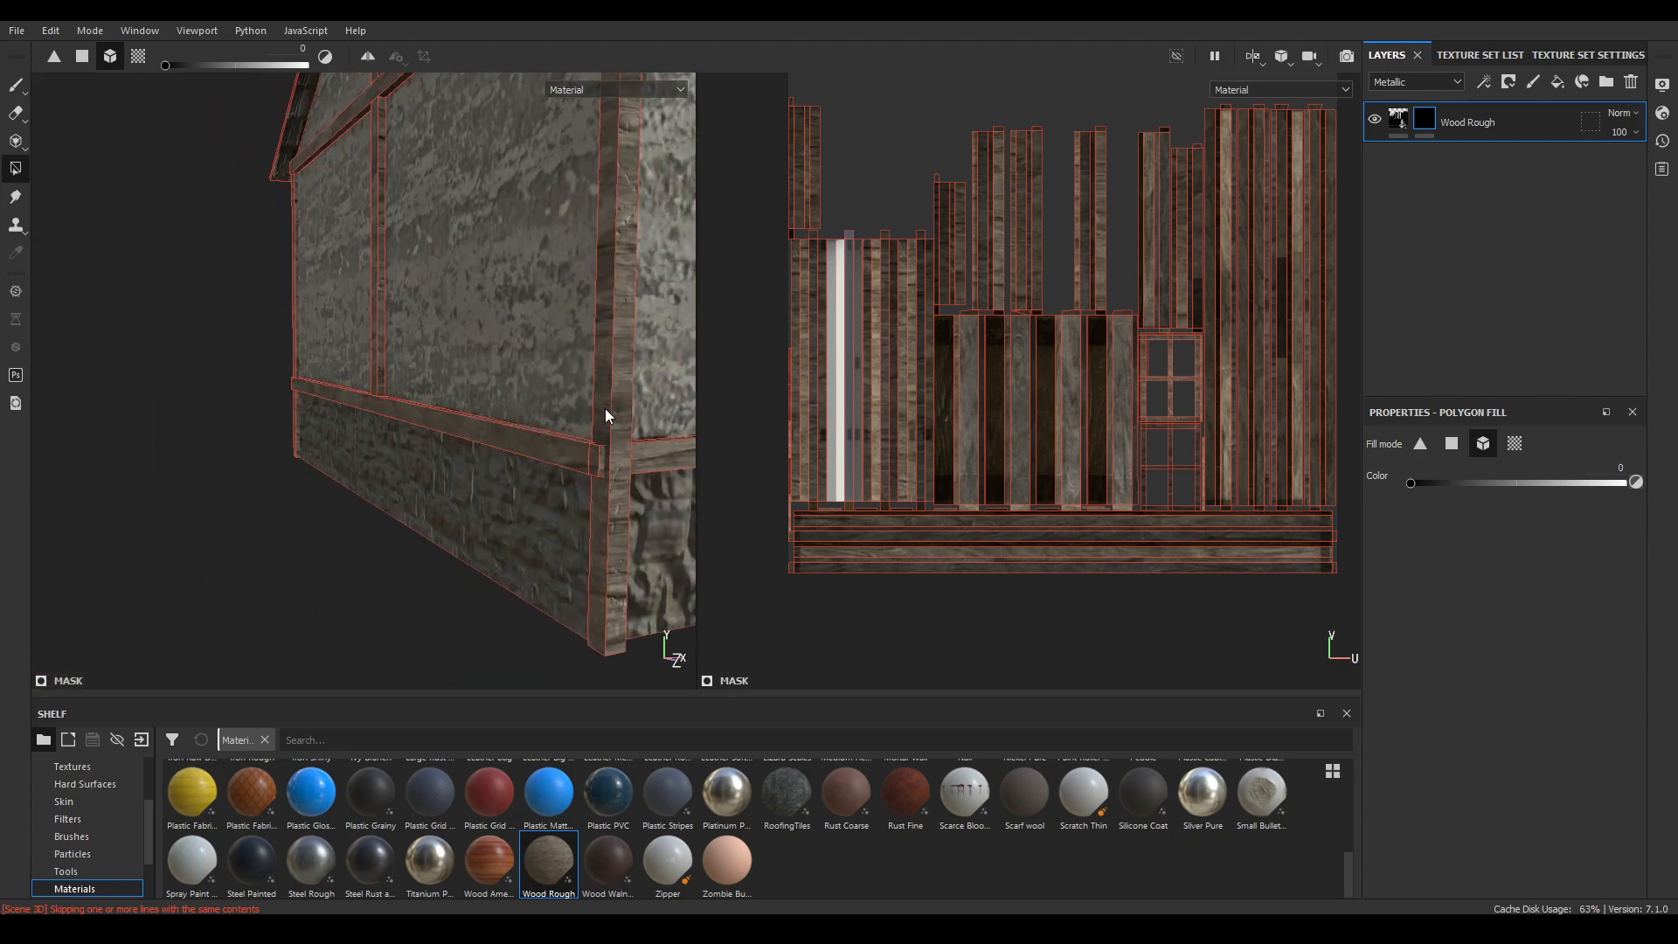
left_click(605, 407)
left_click_drag(605, 407, 304, 491, "alt")
left_click(443, 416)
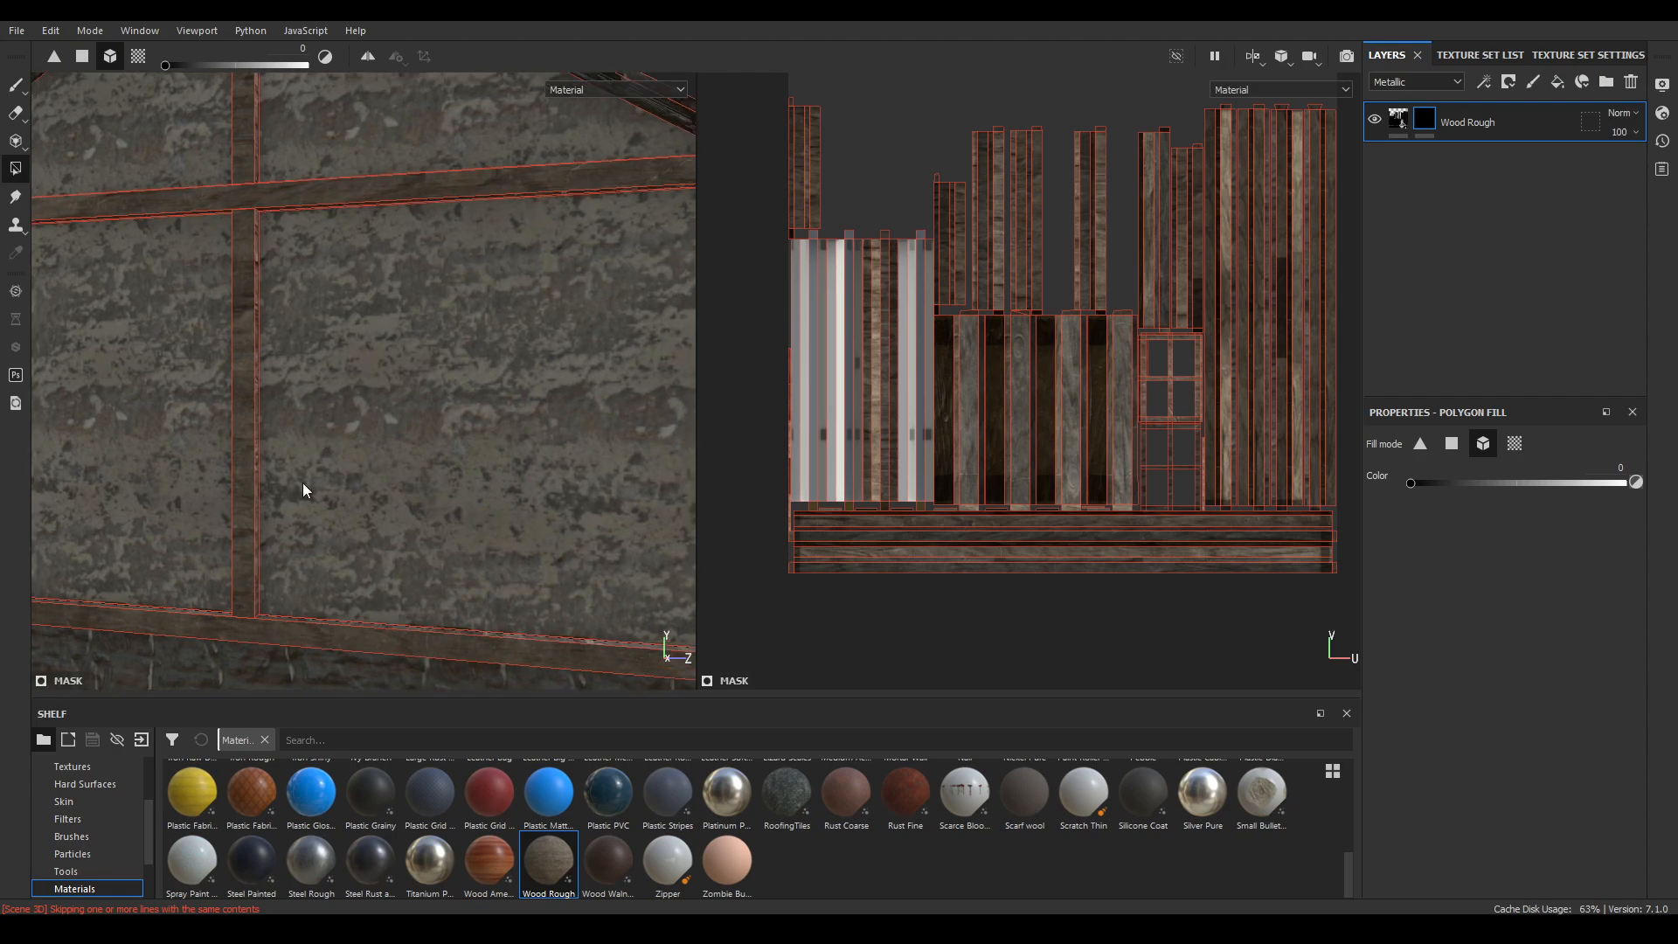
left_click(248, 438)
left_click(249, 105)
left_click_drag(166, 379, 300, 391, "alt")
left_click(300, 390)
- Mask out the lower and upper middle vertical beams on the wall opposite the chimney from the Wood Rough layer
left_click_drag(151, 252, 409, 516, "alt")
left_click(609, 245)
left_click(611, 138)
middle_click_drag(409, 516, 491, 410, "alt")
scroll(494, 401, "down", 2)
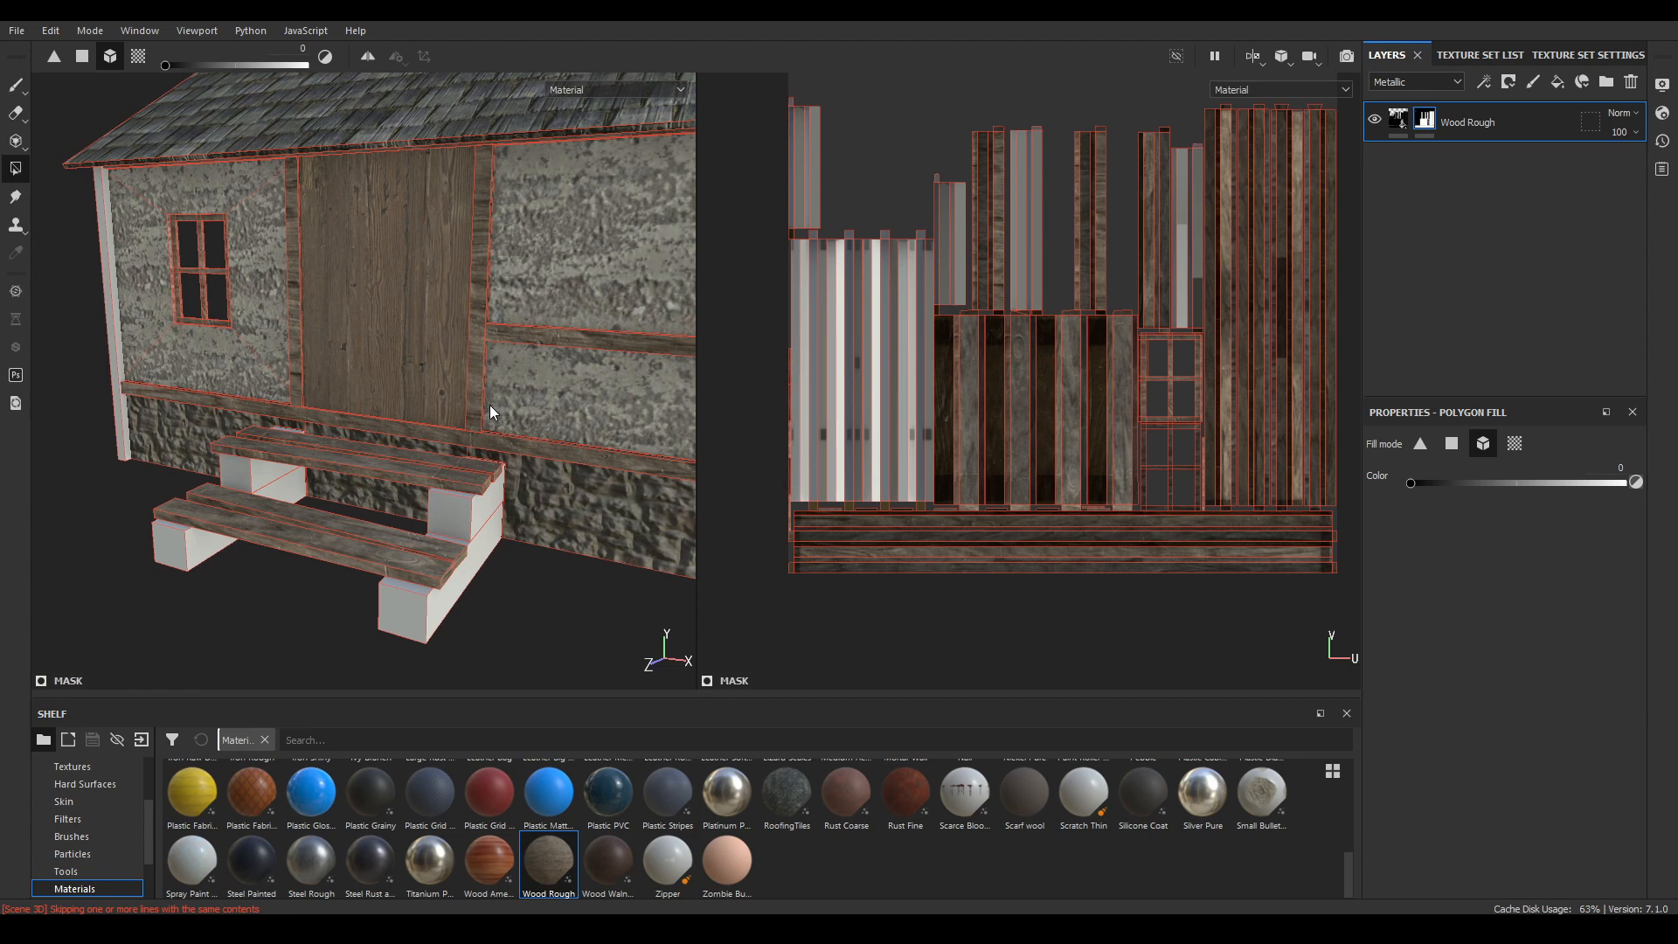
- Duplicate the Wood Rough layer and replace the copy's mask with an empty black mask
right_click(1485, 131)
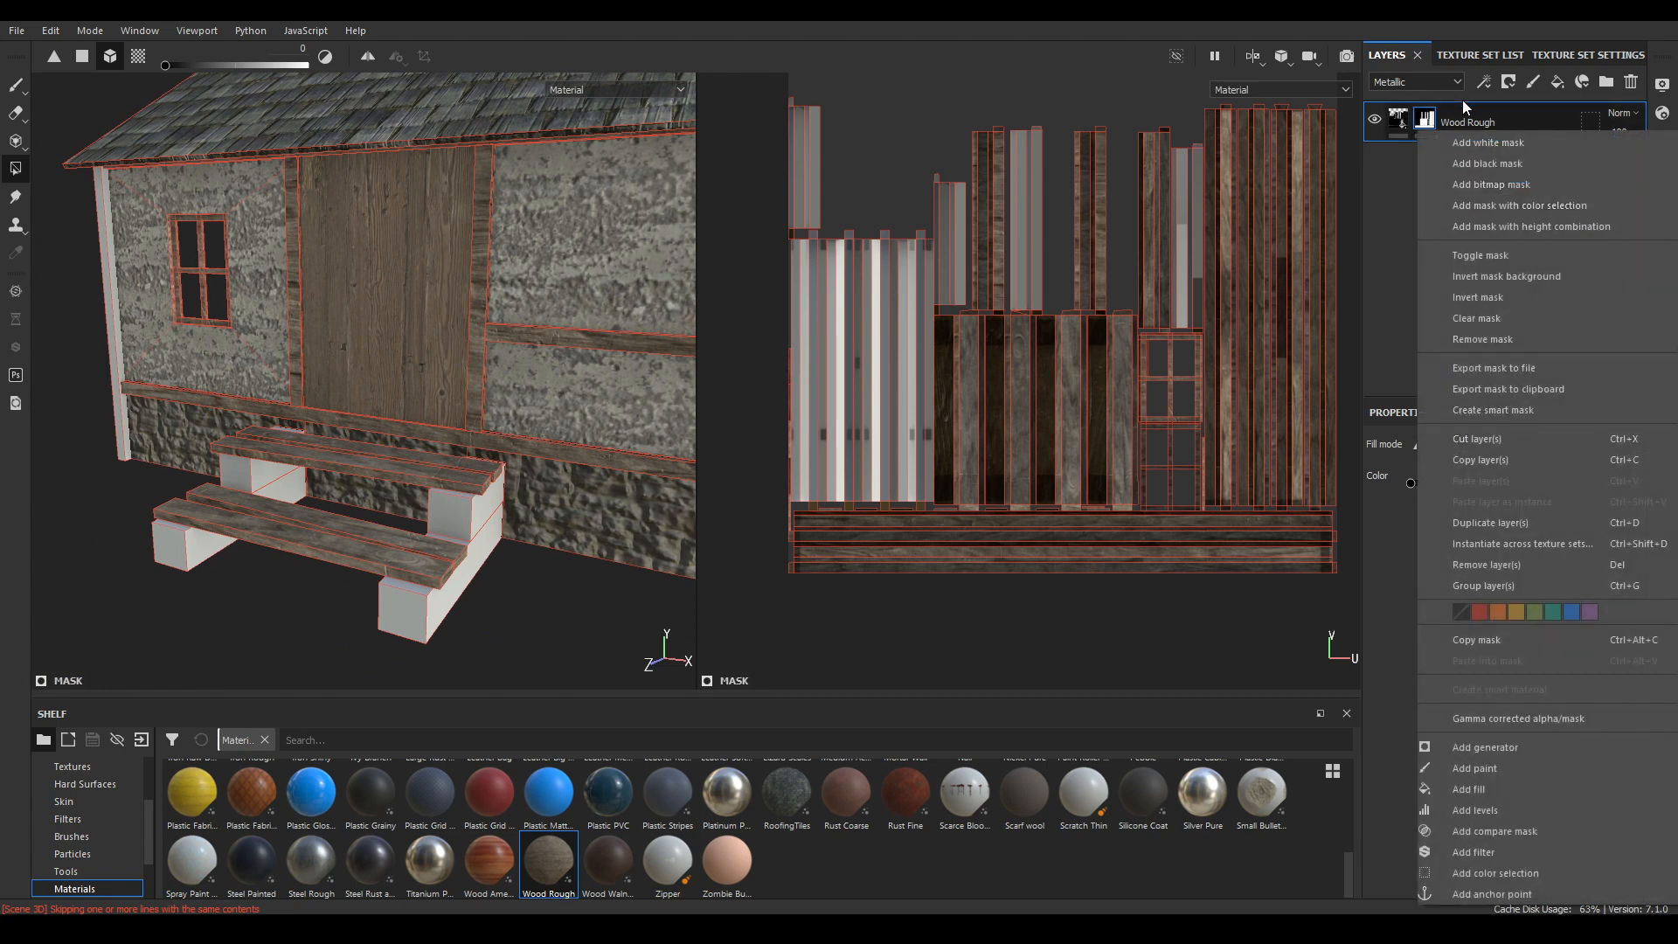
left_click(1517, 523)
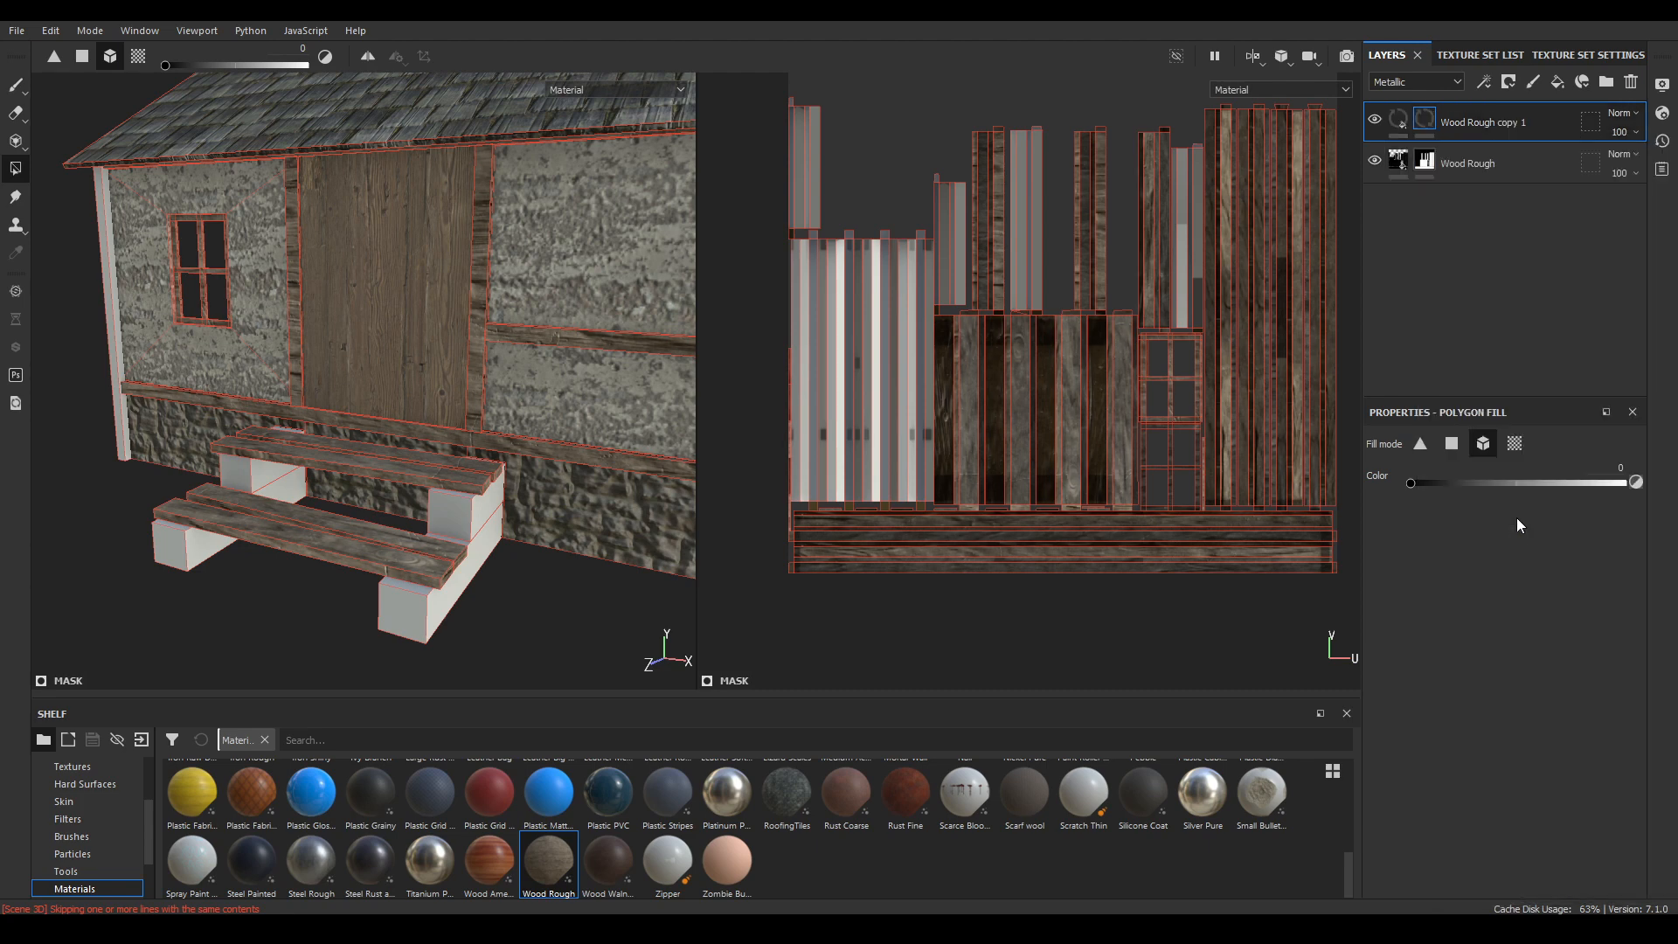
right_click(1424, 125)
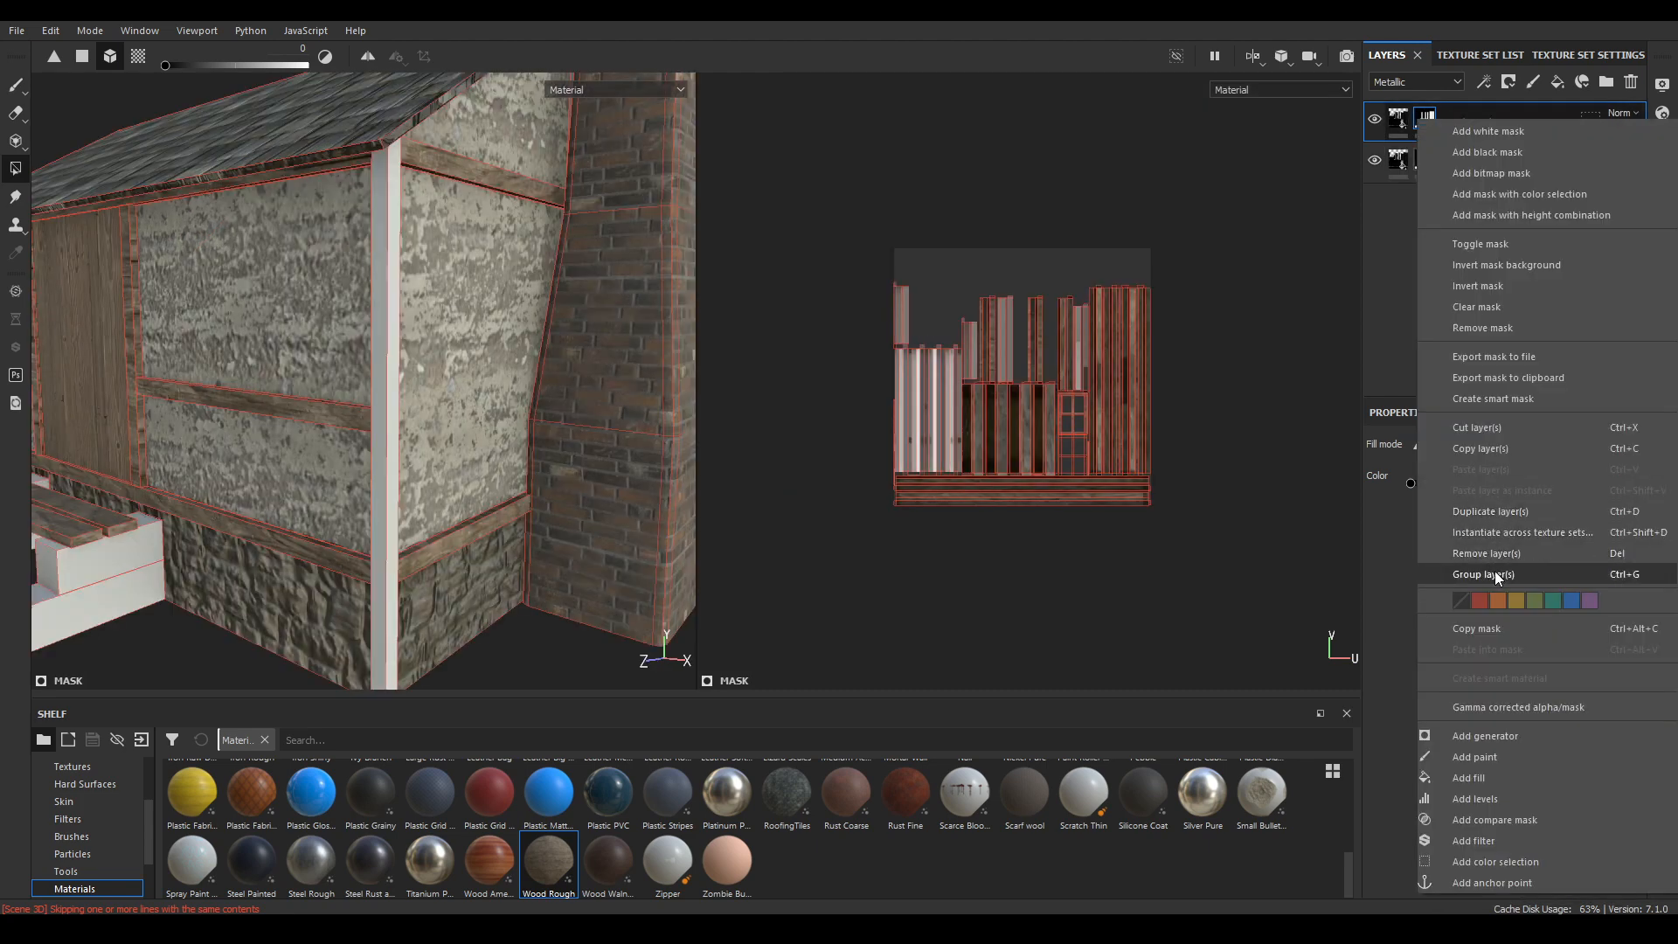
left_click(1463, 323)
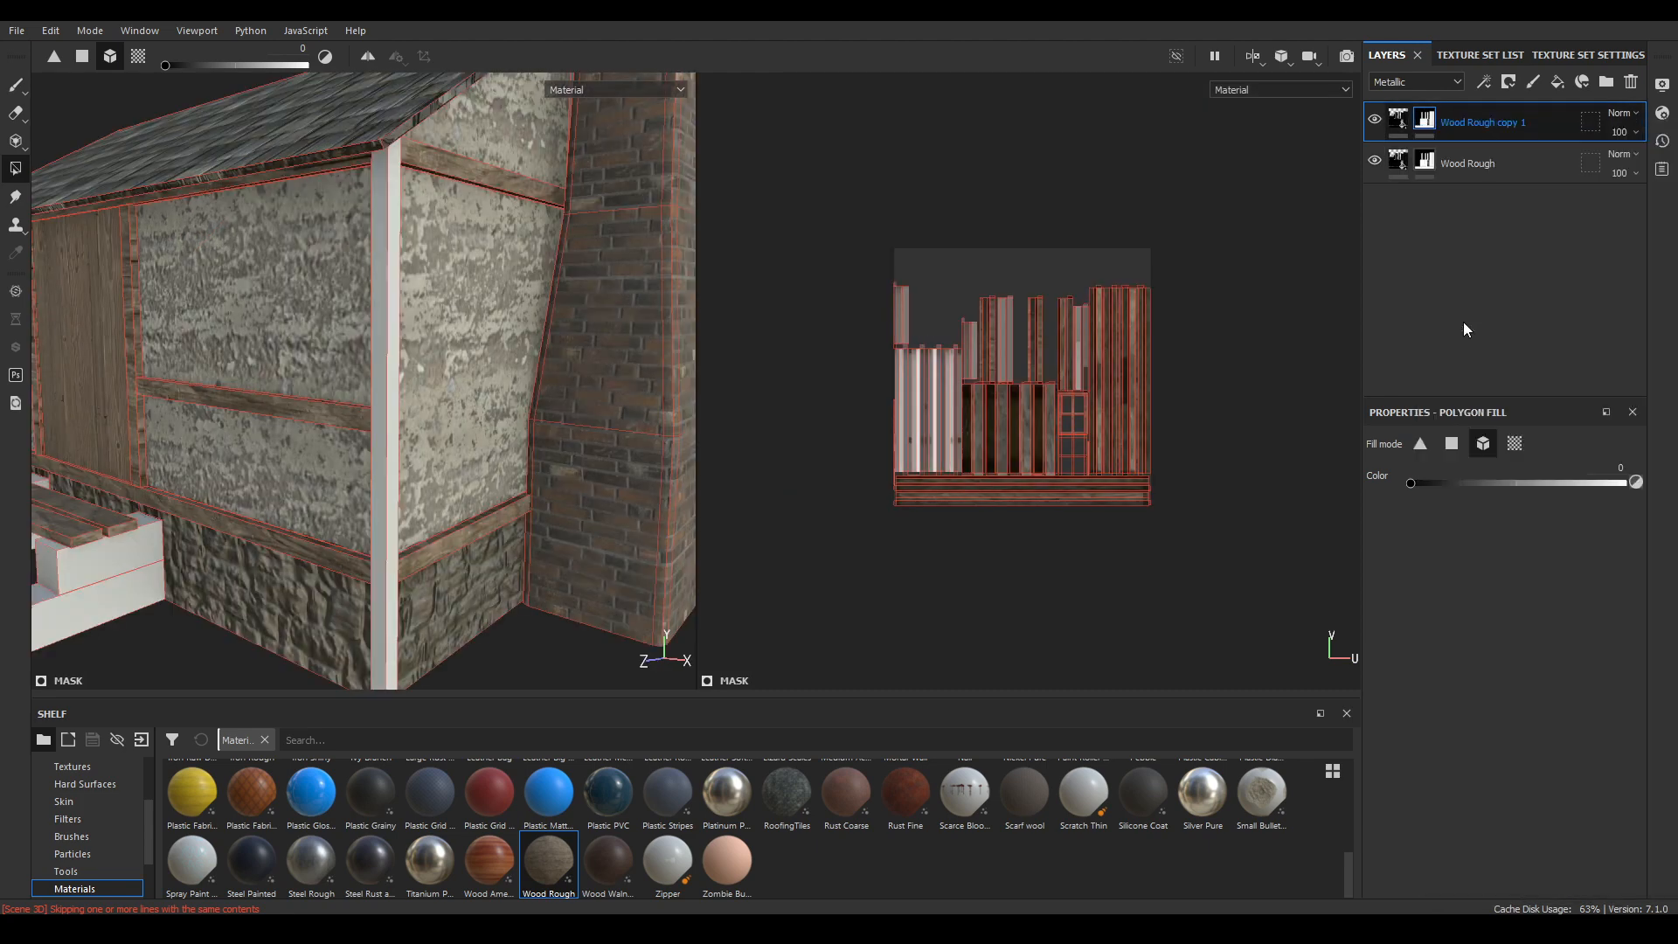
right_click(1451, 118)
left_click(1509, 155)
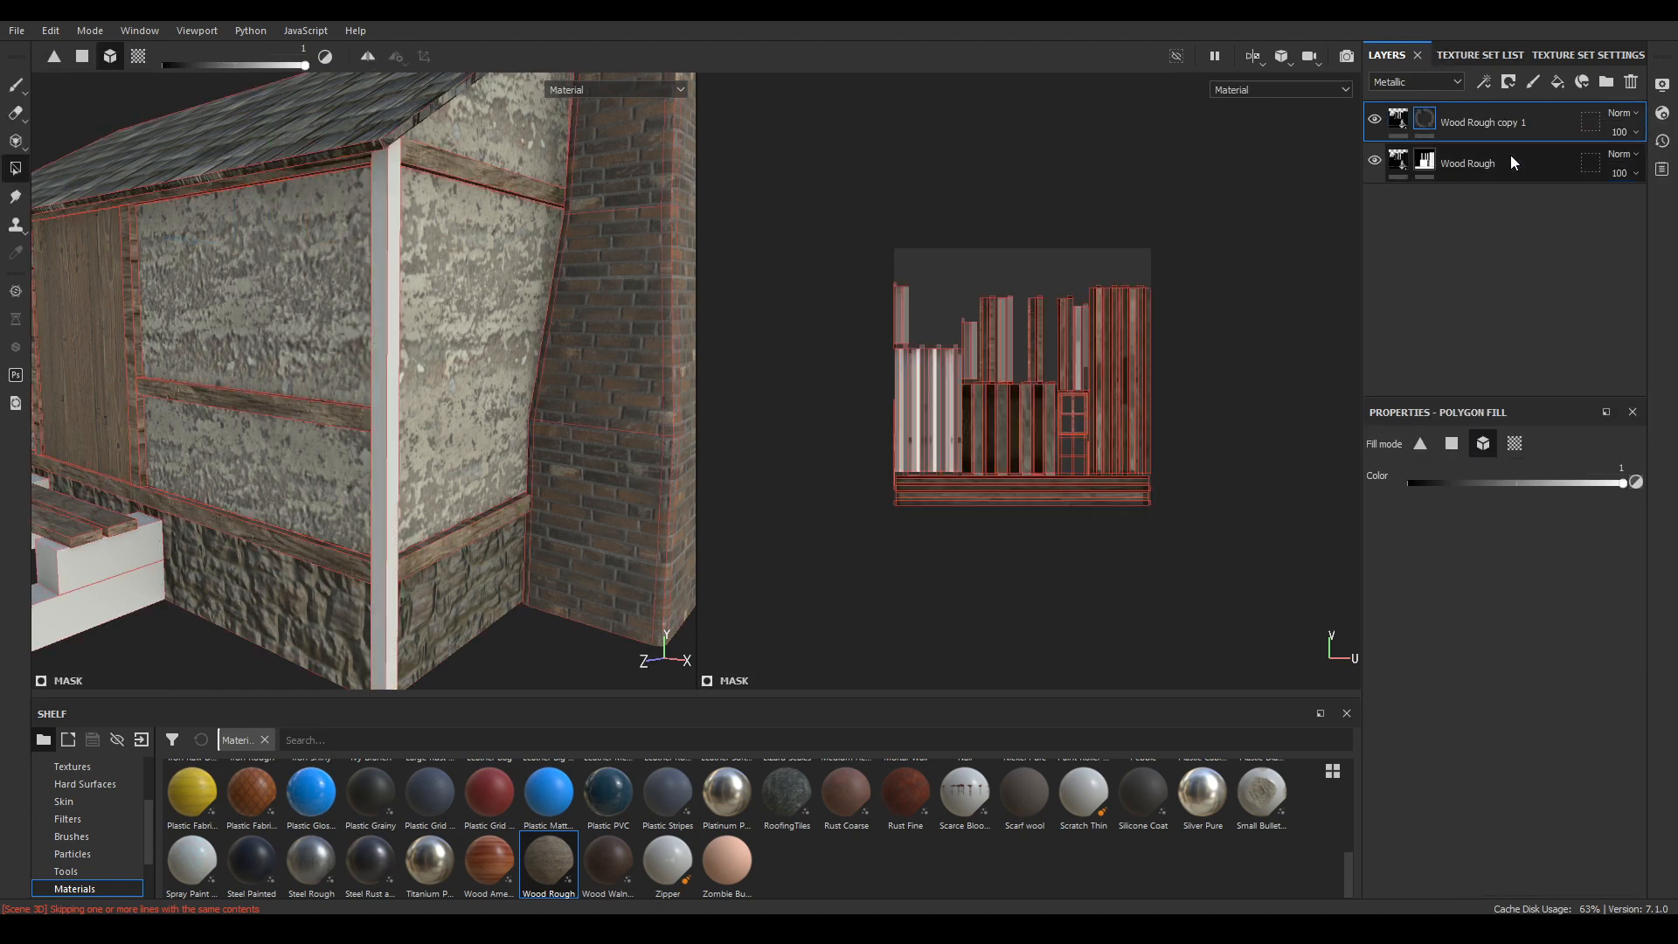
- Reveal the copied layer at value 1 on the front corner posts and the middle vertical beams opposite the chimney
scroll(896, 450, "down", 1)
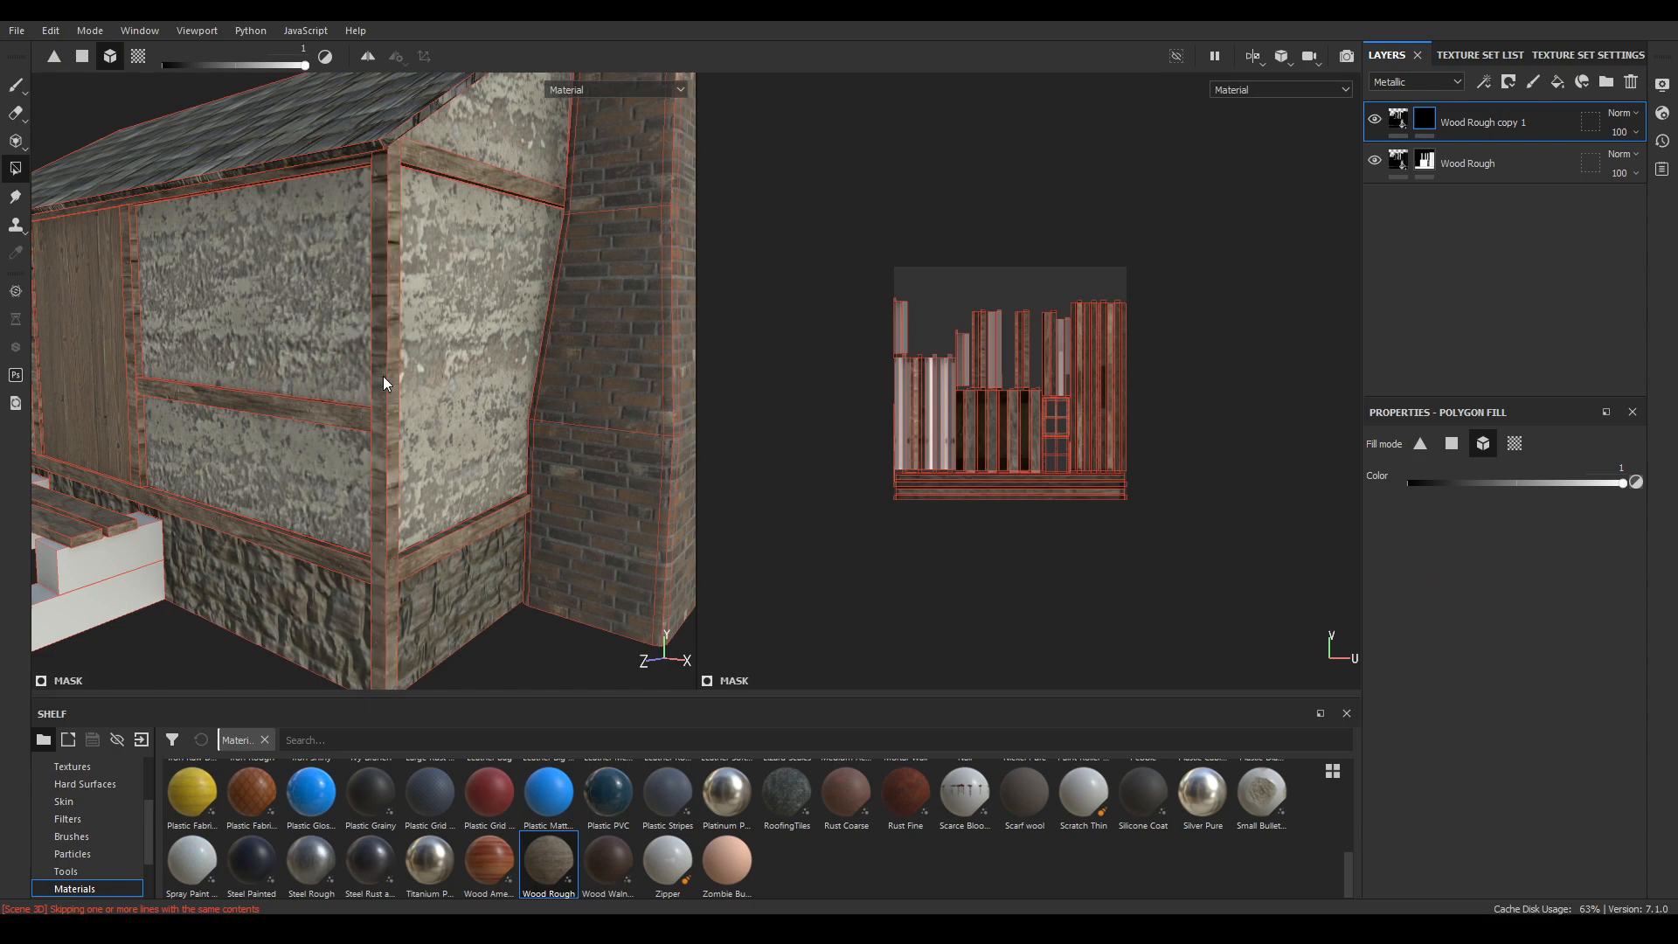
left_click_drag(382, 376, 285, 404, "alt")
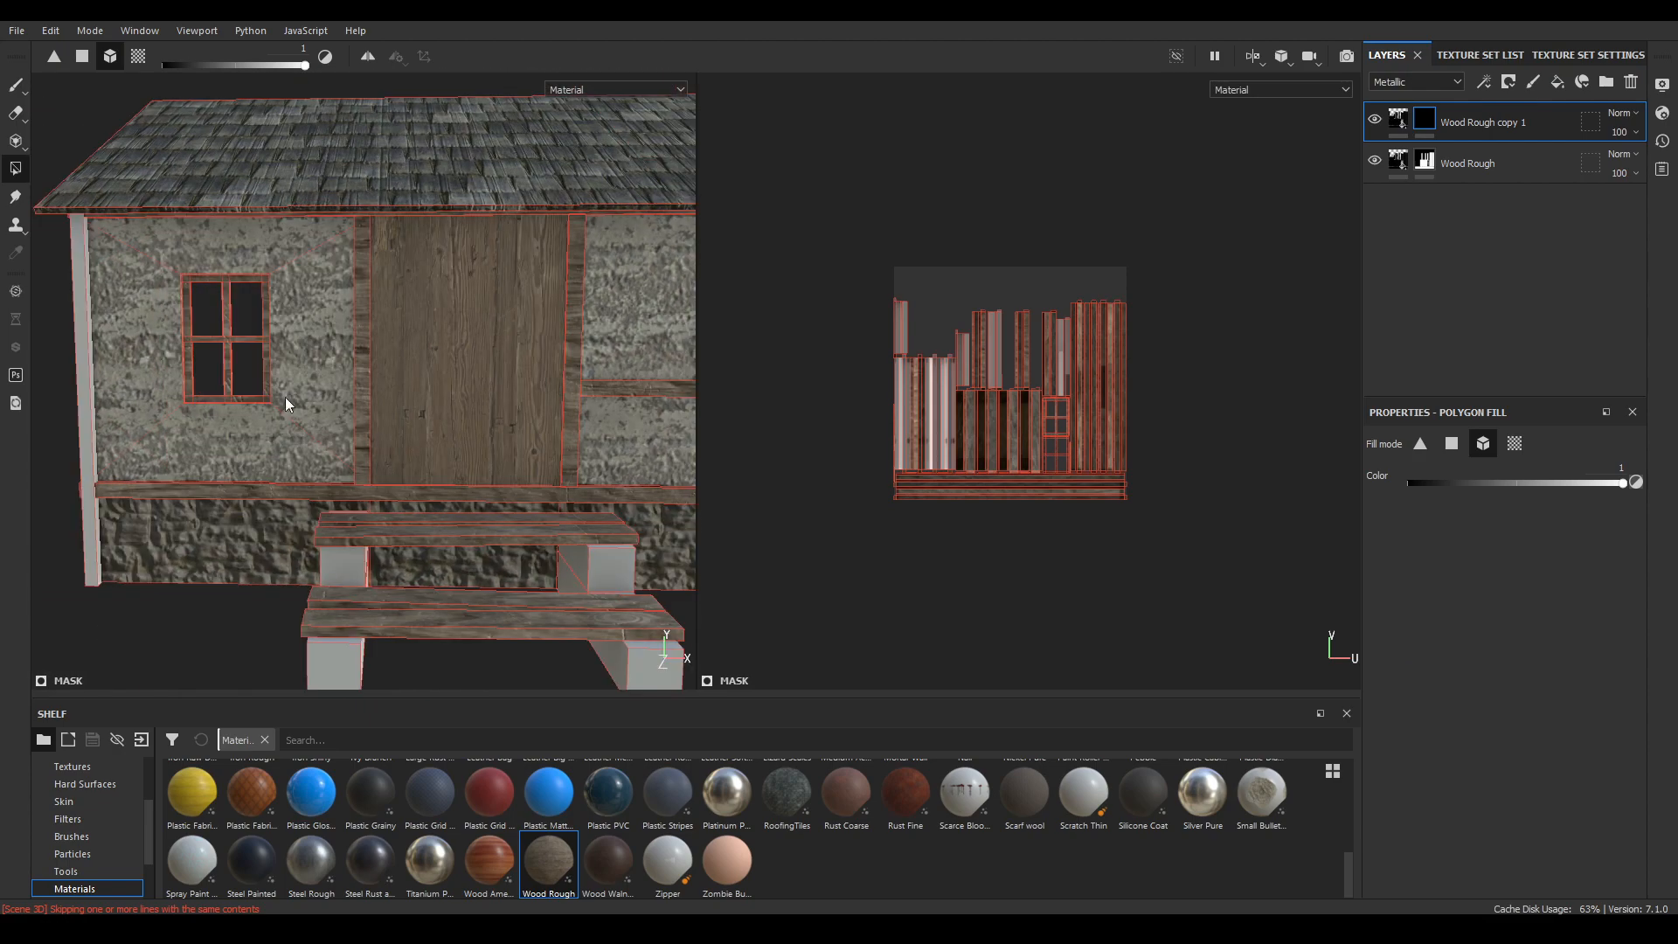
left_click(88, 376)
left_click_drag(156, 462, 464, 341, "alt")
left_click(465, 340)
left_click(469, 123)
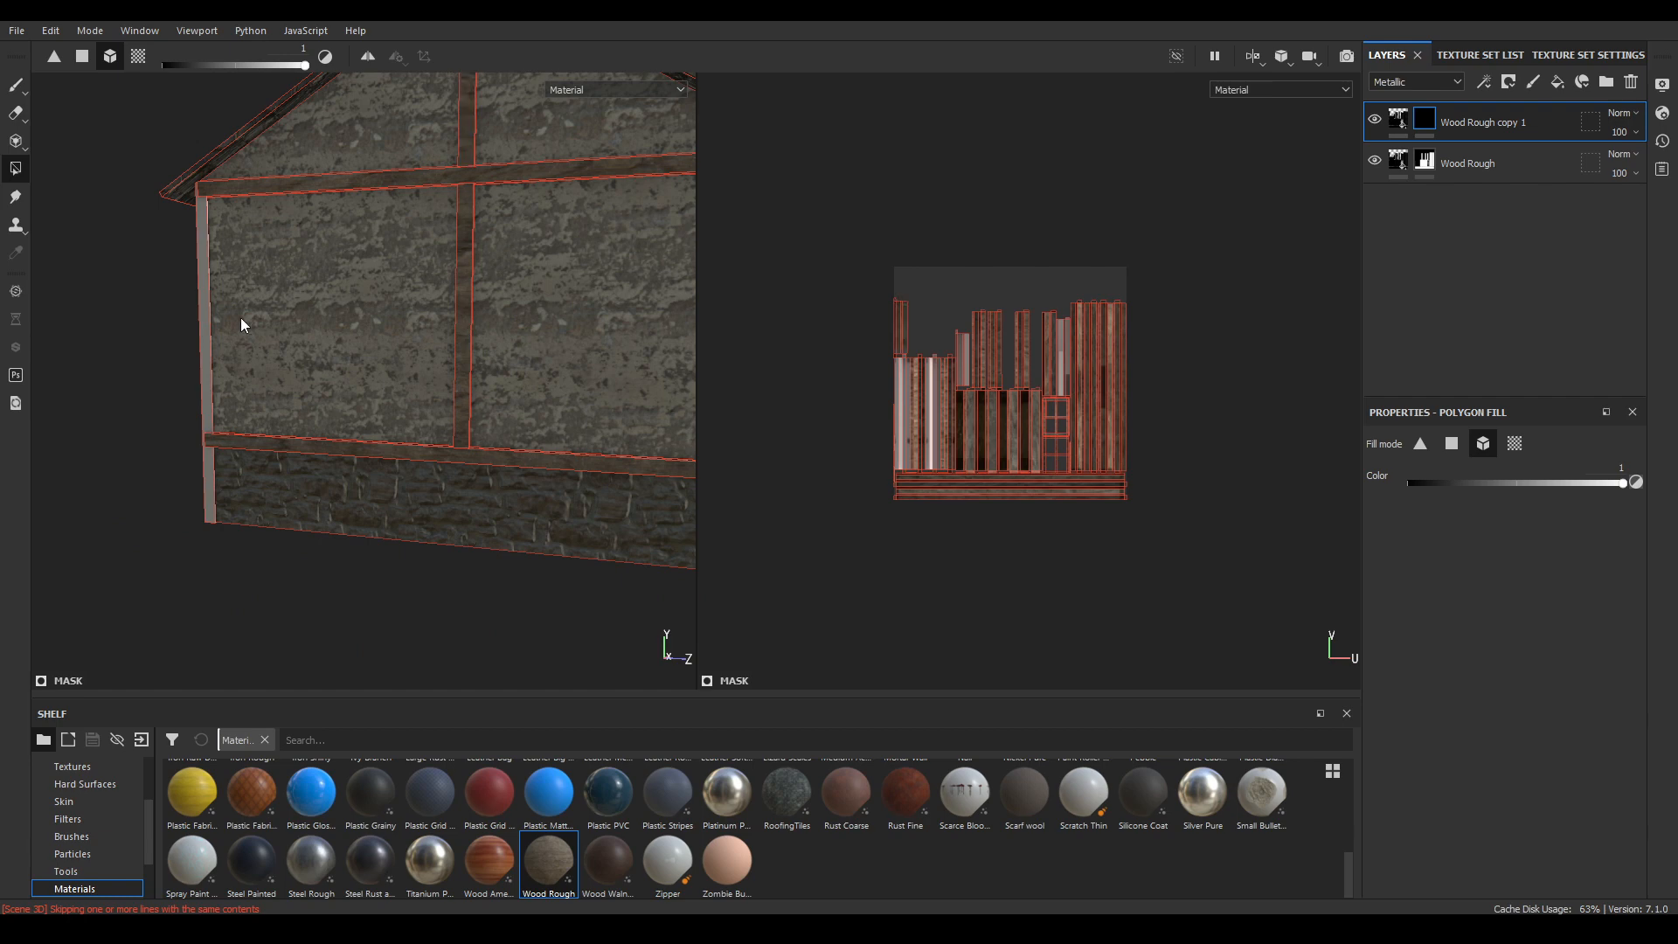
- Reveal the copied layer on the rear corner post and the remaining untextured vertical beams
left_click(204, 354)
left_click_drag(175, 431, 323, 308, "alt")
left_click(353, 432)
left_click(256, 258)
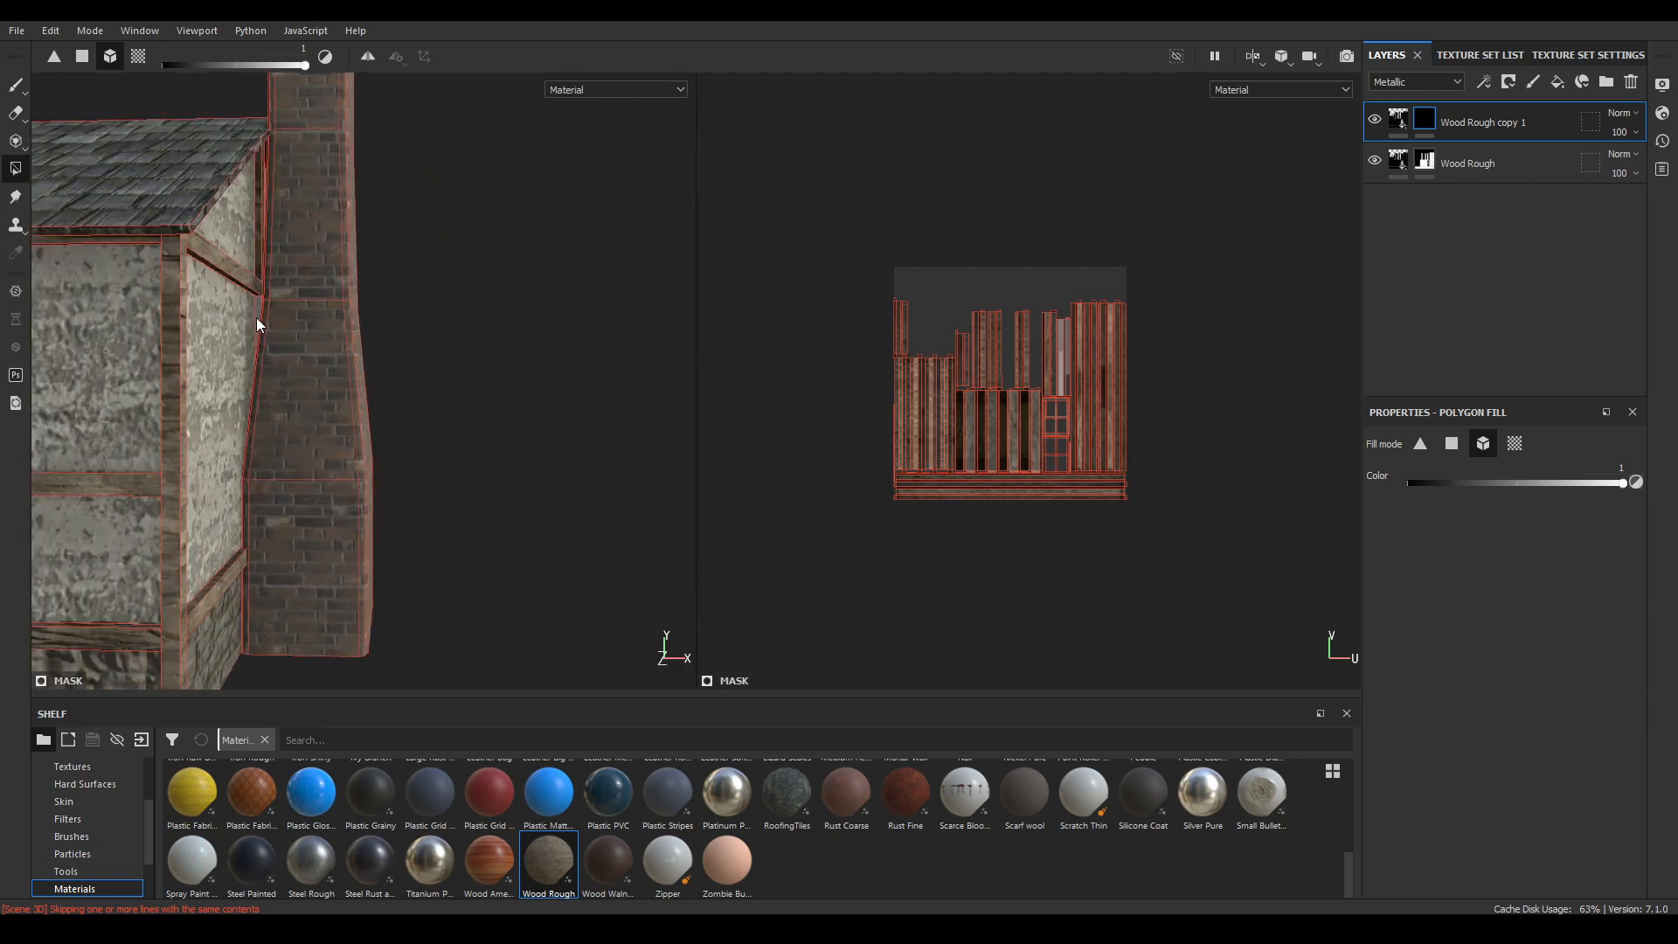
scroll(267, 366, "down", 2)
left_click_drag(303, 344, 266, 349, "alt")
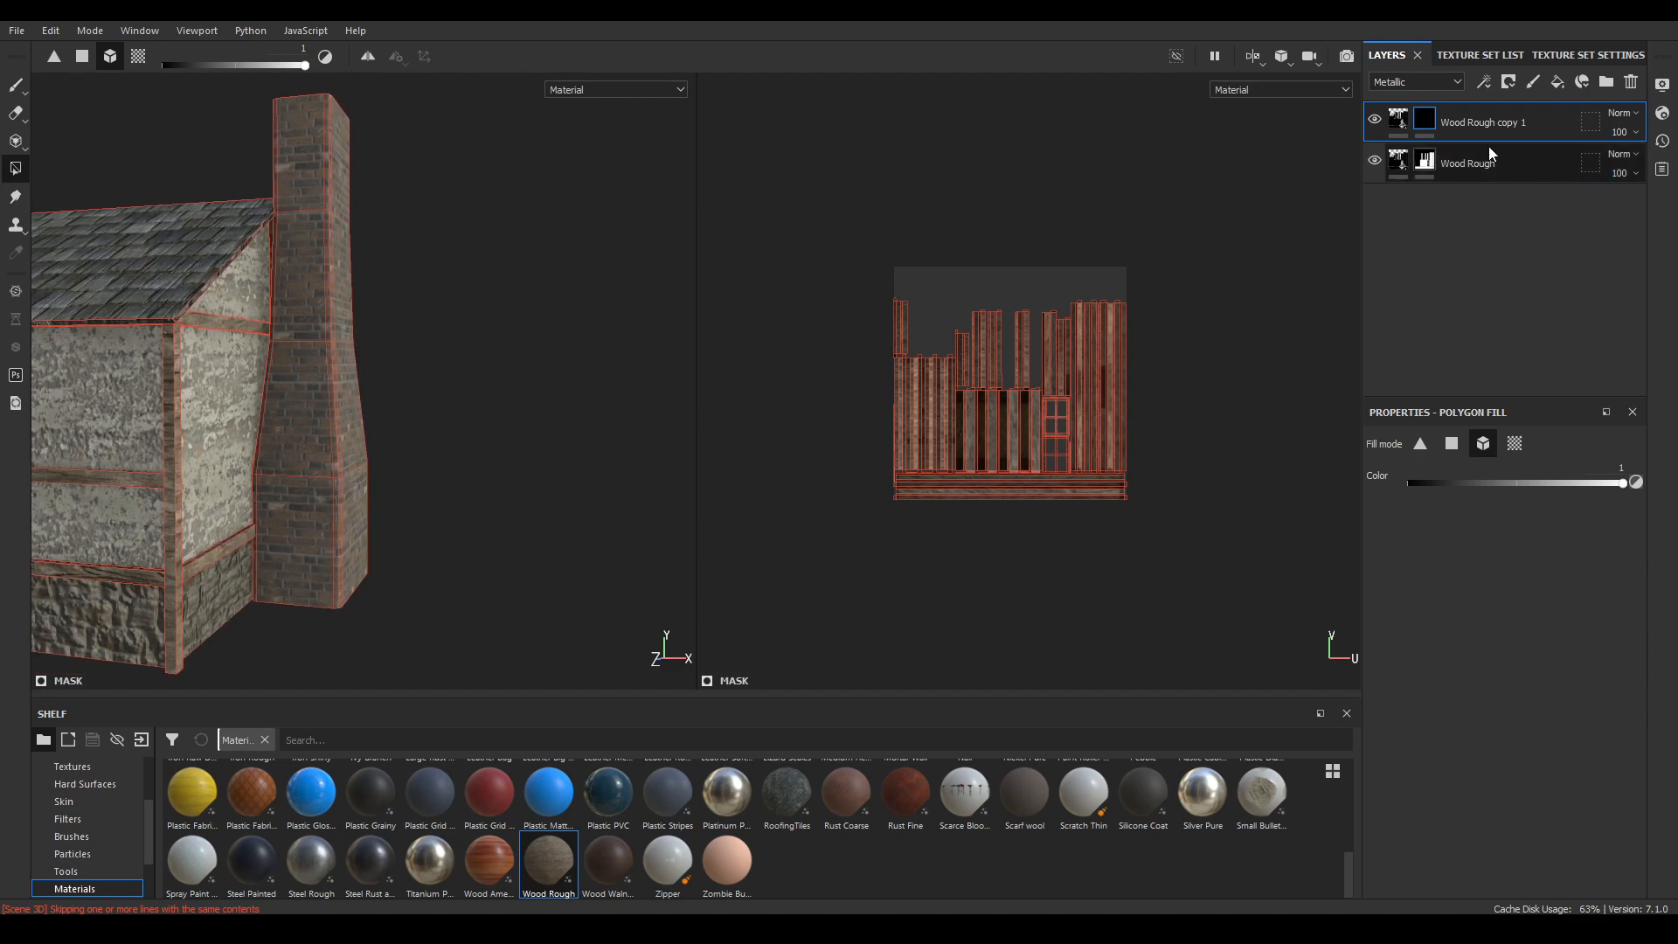
- Set the rotation of the Wood Rough copy 1 fill to 90 so the grain runs along the posts
left_click(1397, 126)
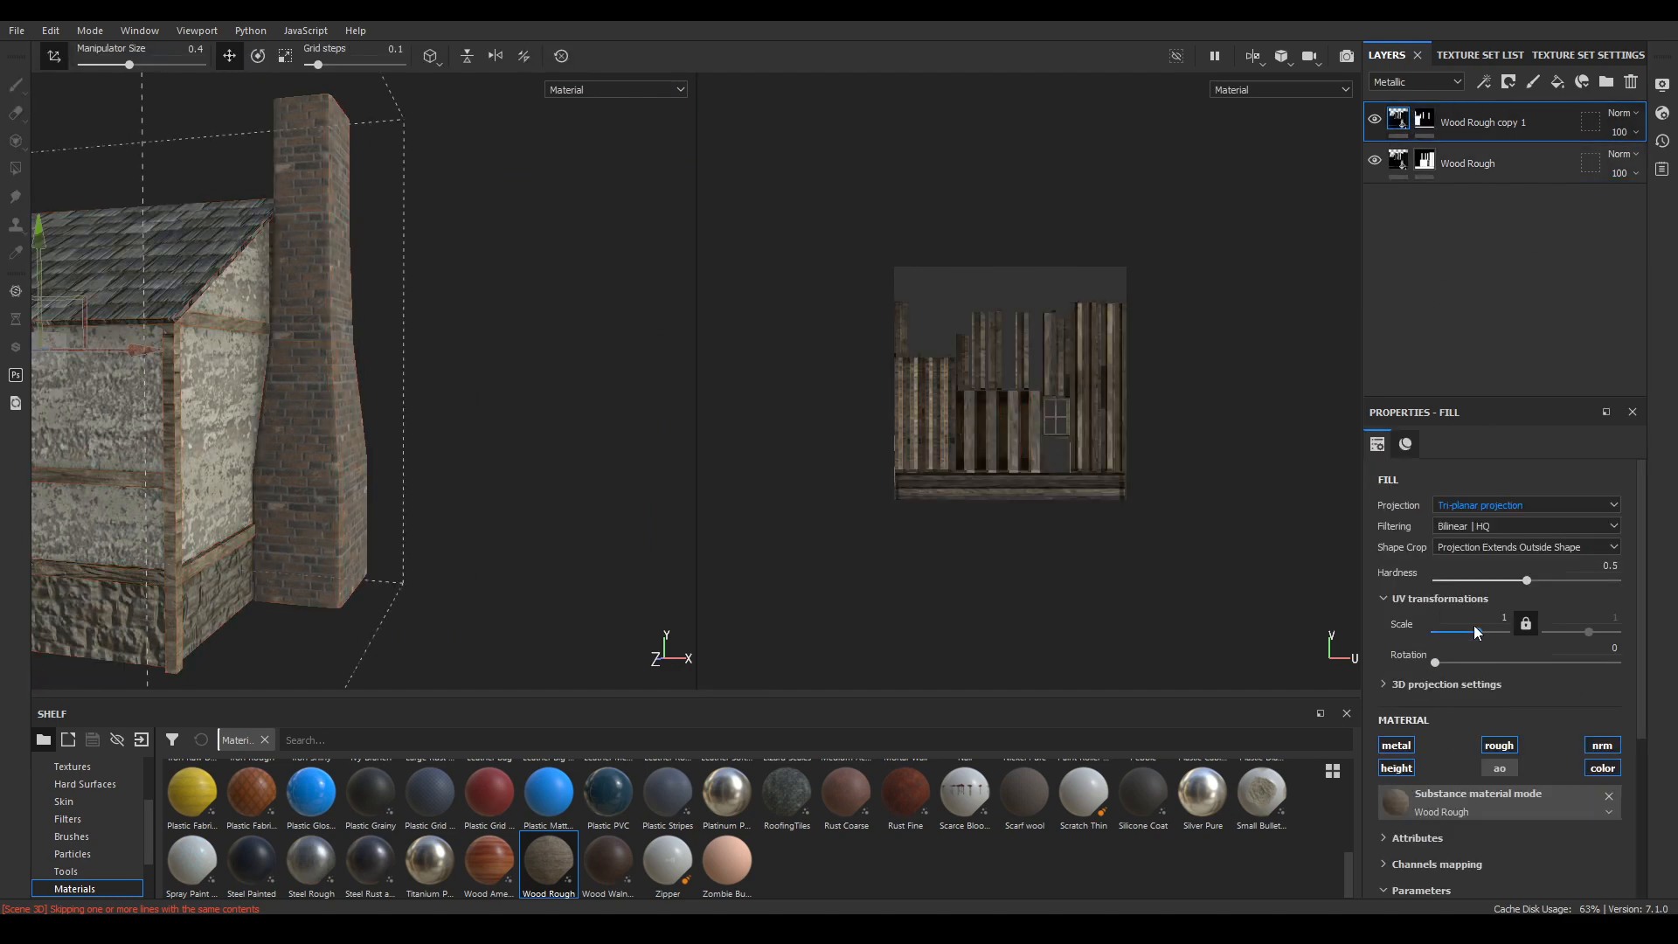
left_click_drag(1439, 659, 1478, 654)
left_click_drag(186, 519, 474, 568, "alt")
left_click(1593, 647)
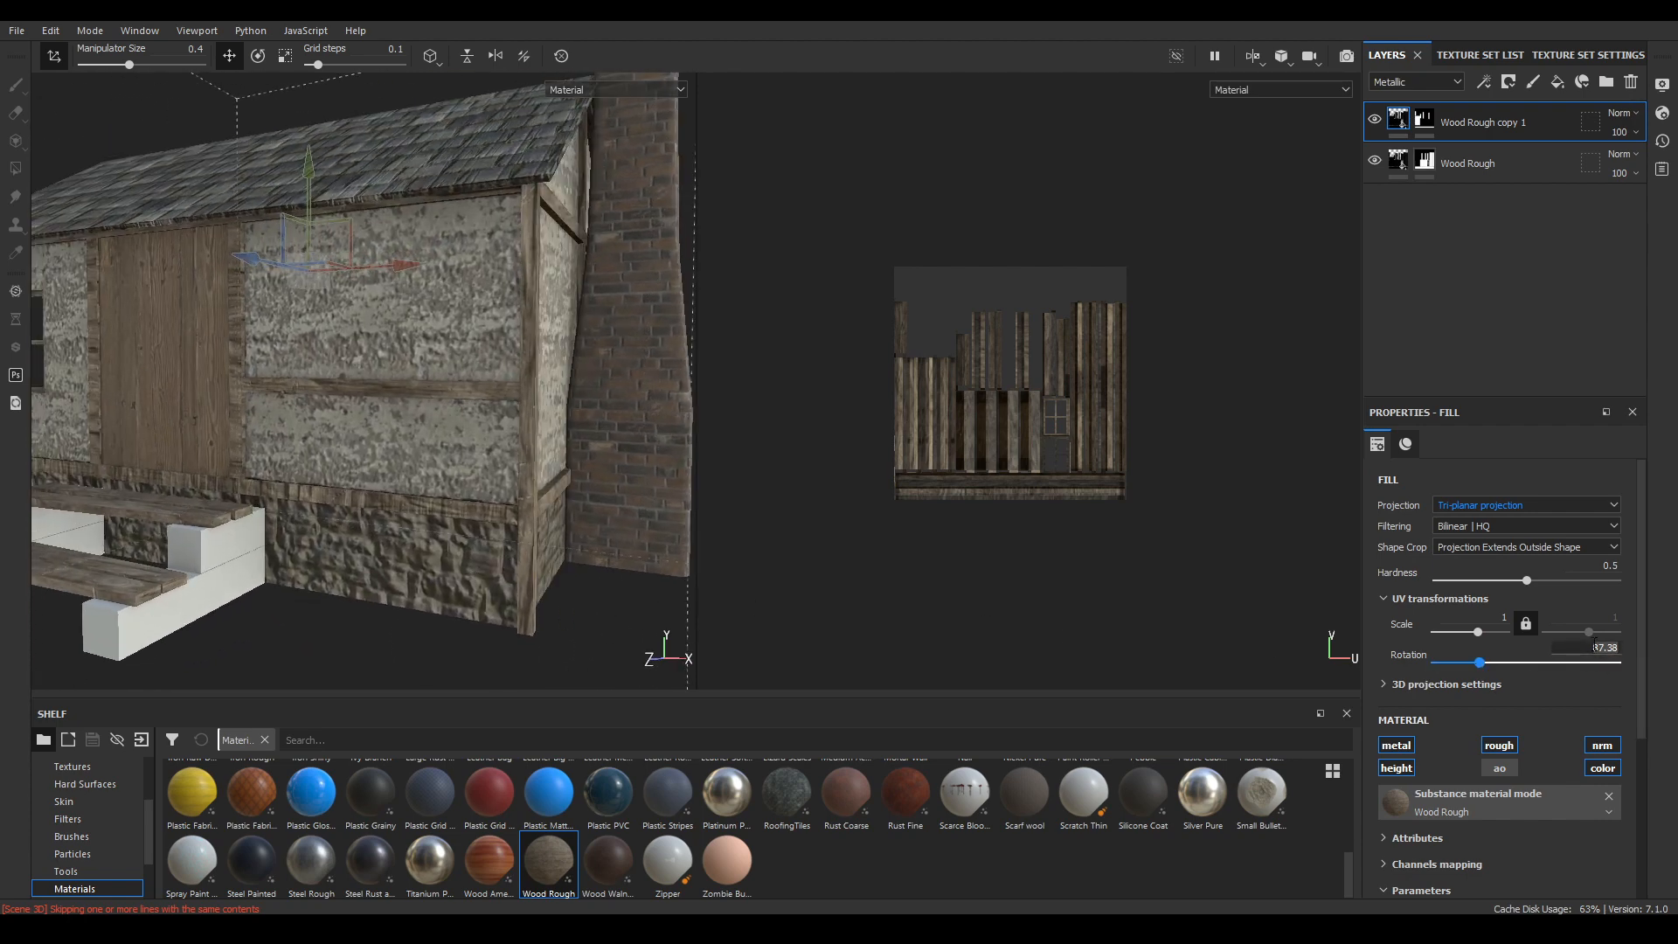
type("90")
key("Return")
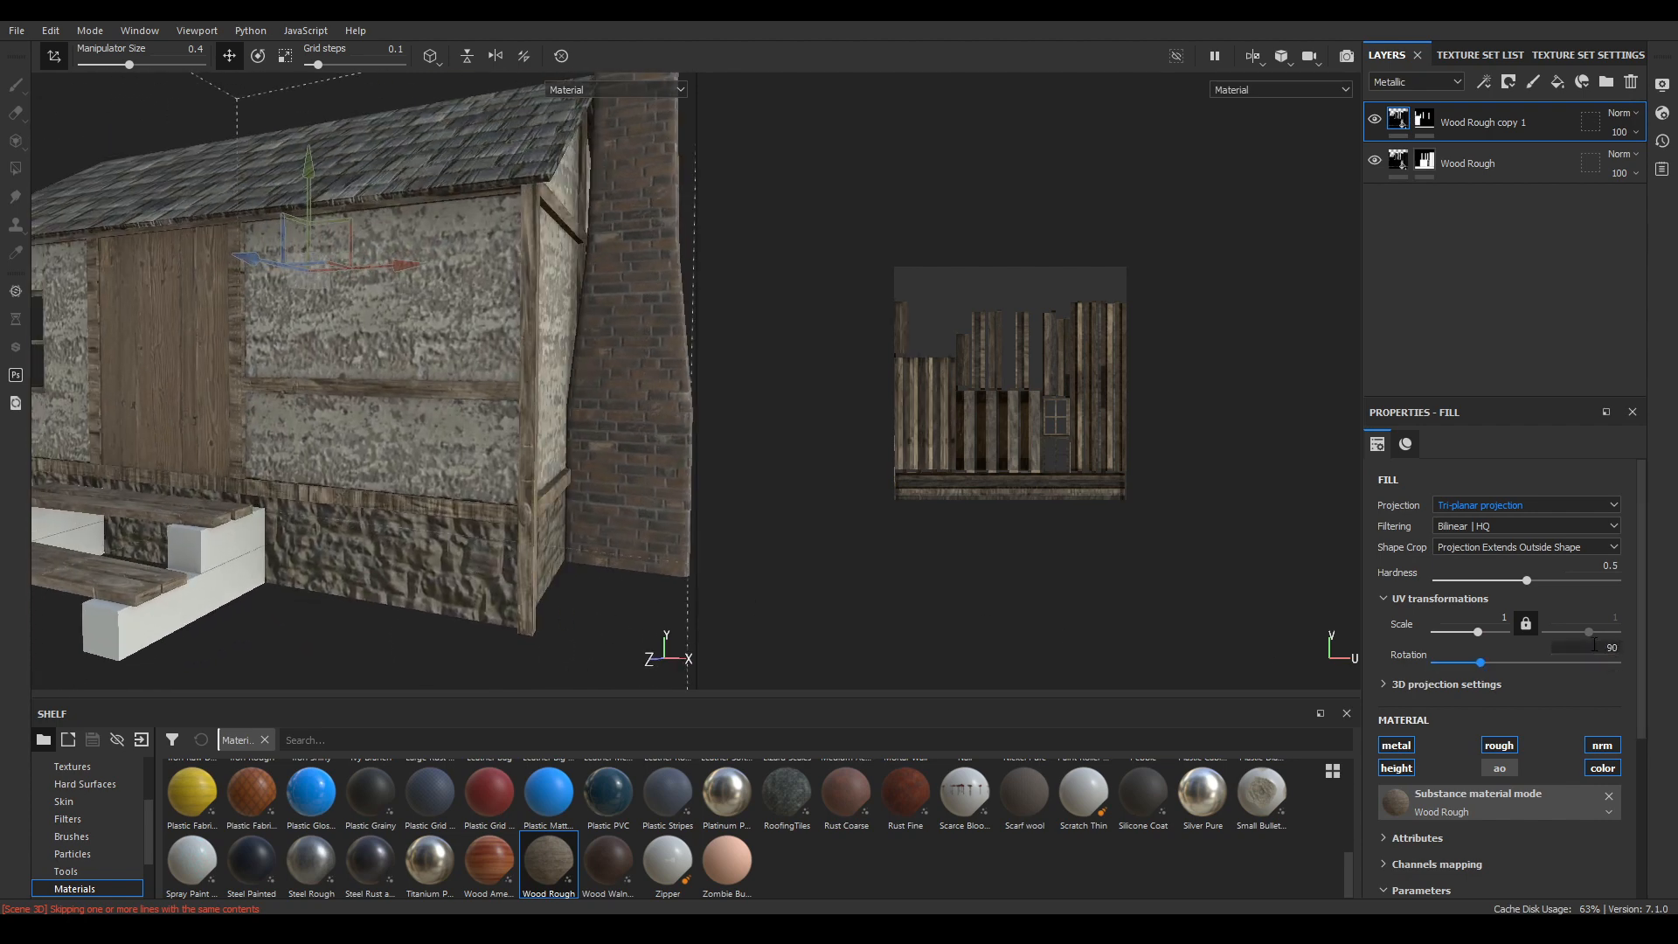
- Examine the grain direction on the beams, posts and door frame from all sides, checking both Wood Rough layers
left_click(1423, 122)
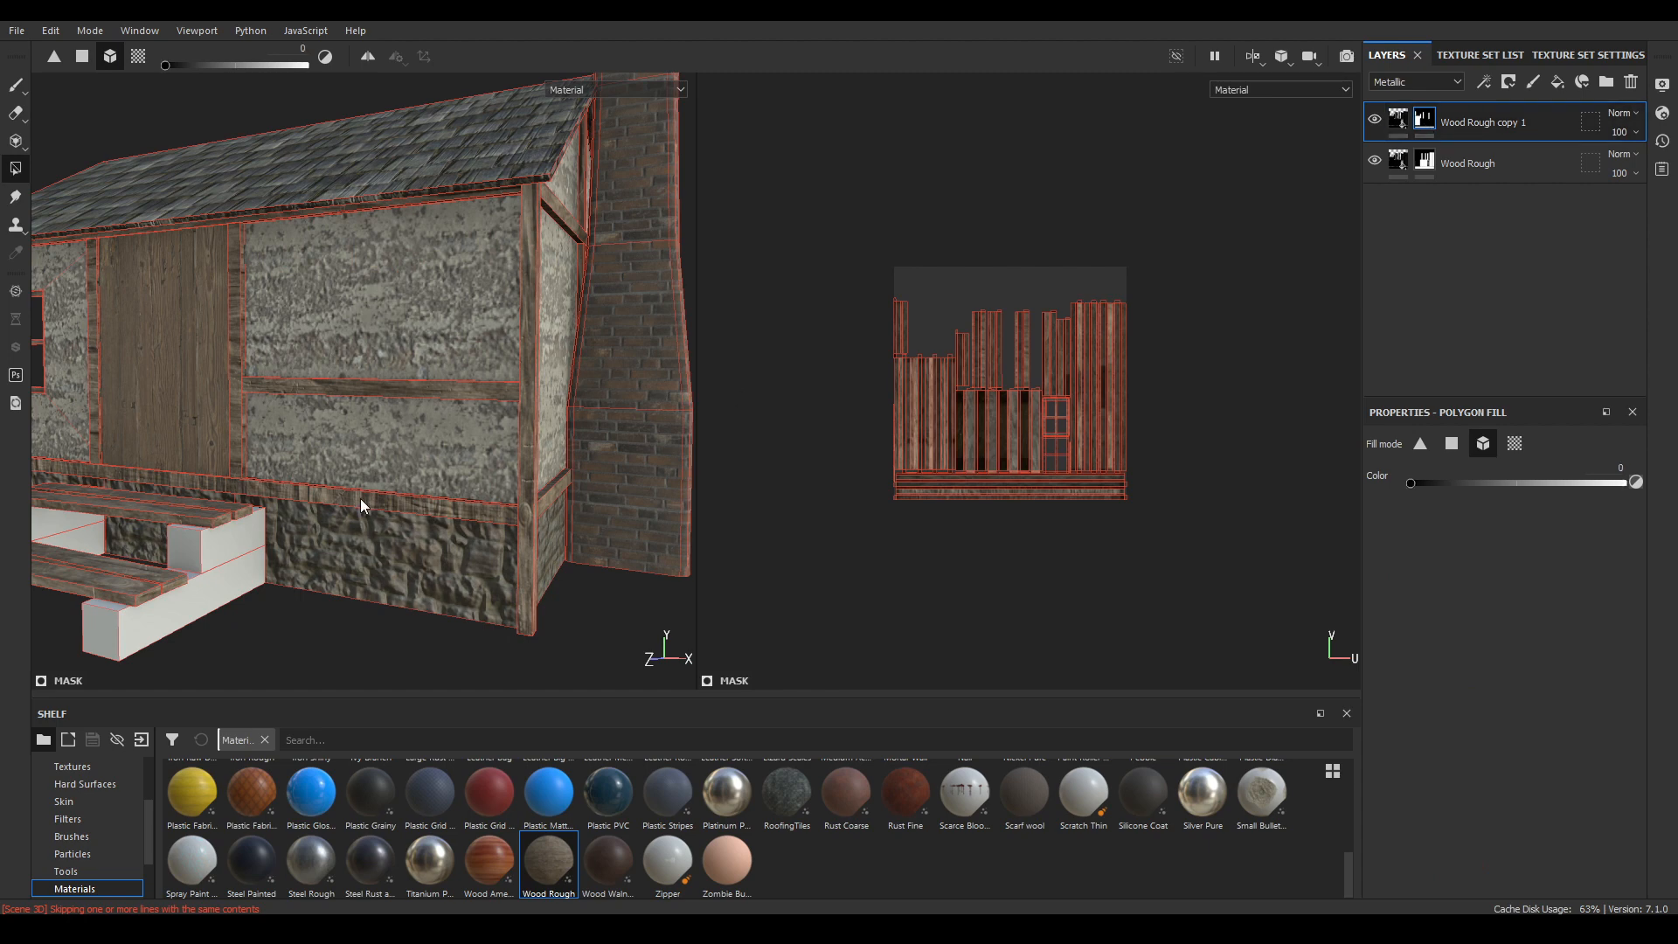
left_click_drag(364, 502, 647, 567, "alt")
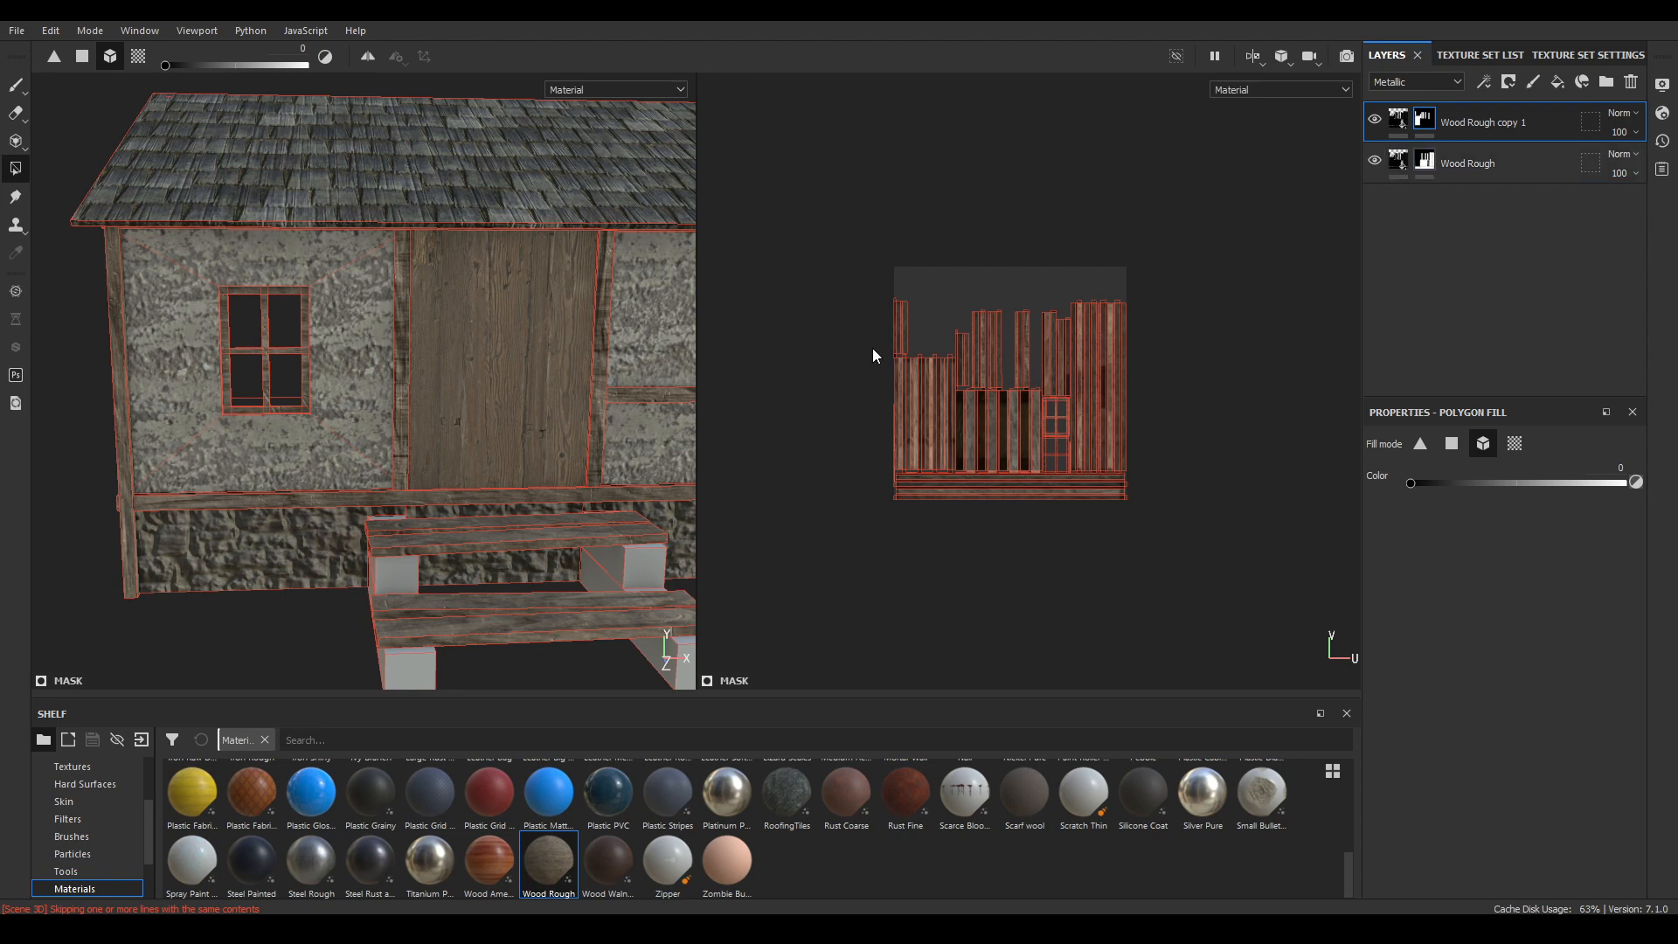
left_click_drag(224, 448, 337, 372, "alt")
left_click(1485, 169)
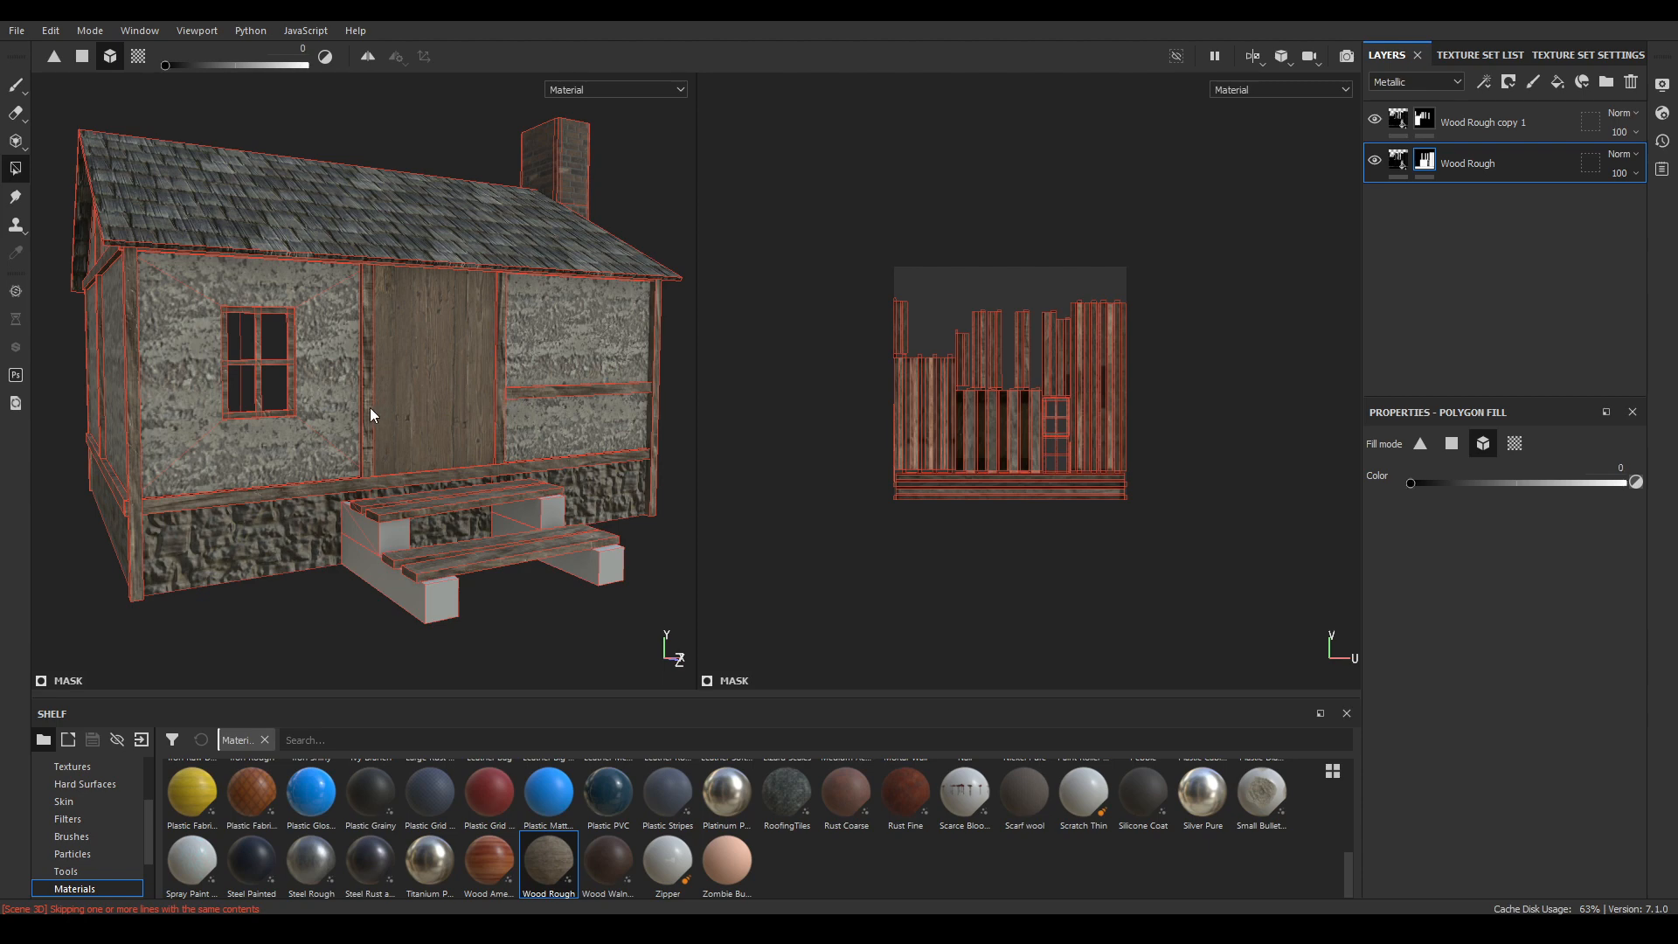
left_click_drag(370, 407, 333, 448, "alt")
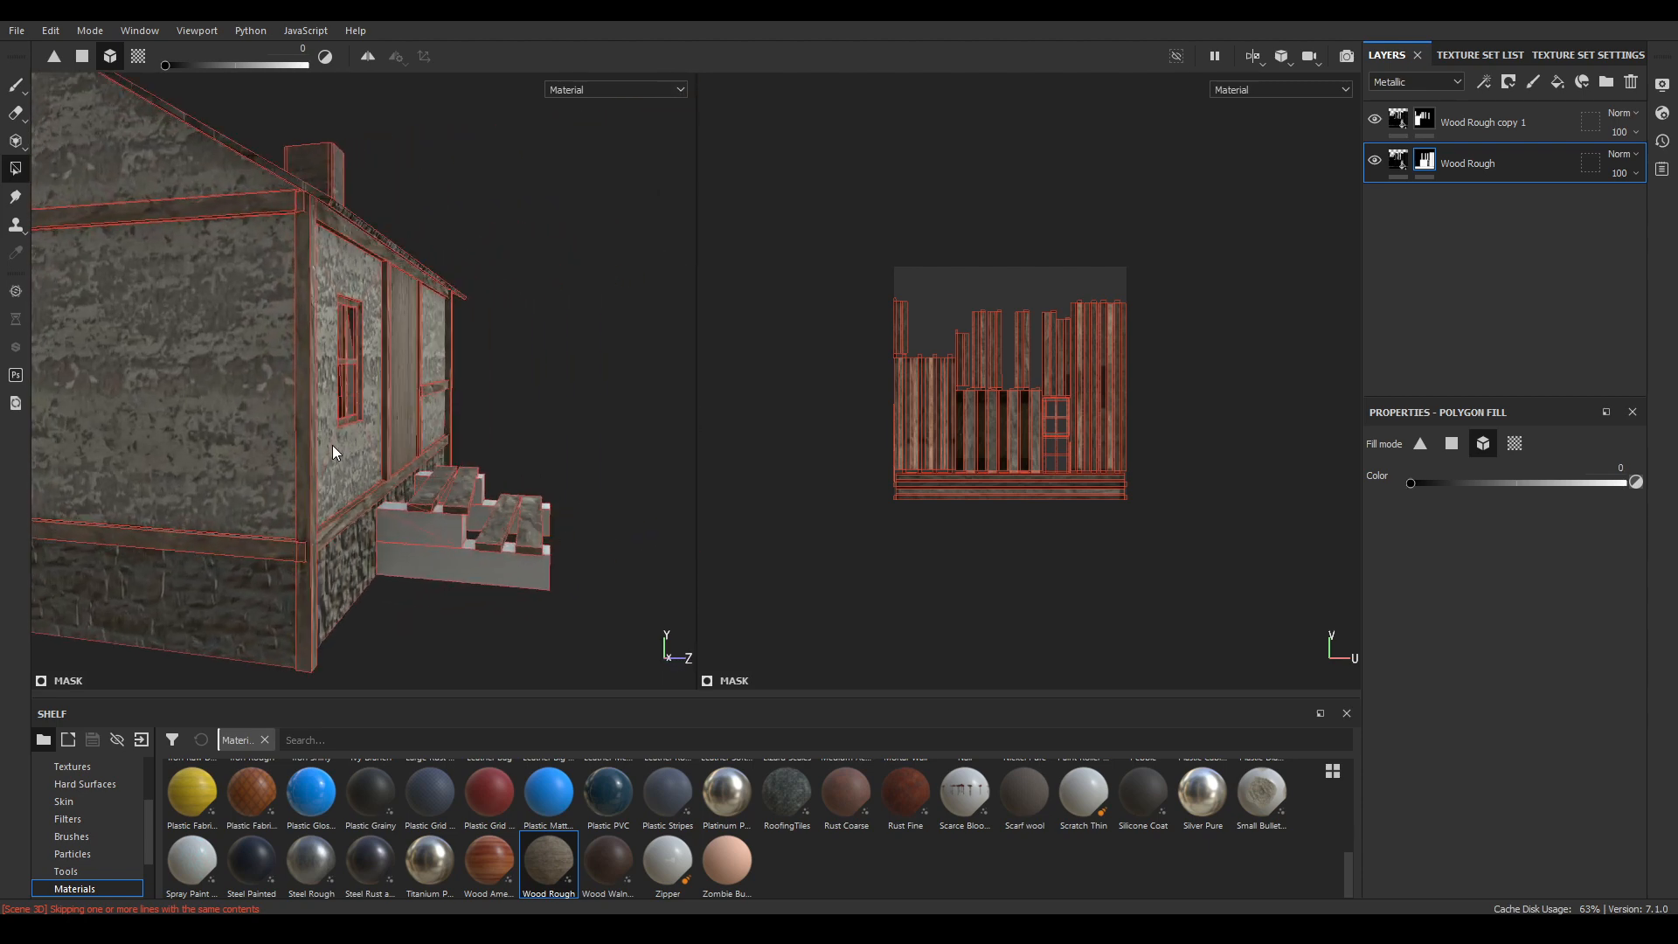
left_click_drag(578, 338, 419, 405, "alt")
left_click(1392, 131)
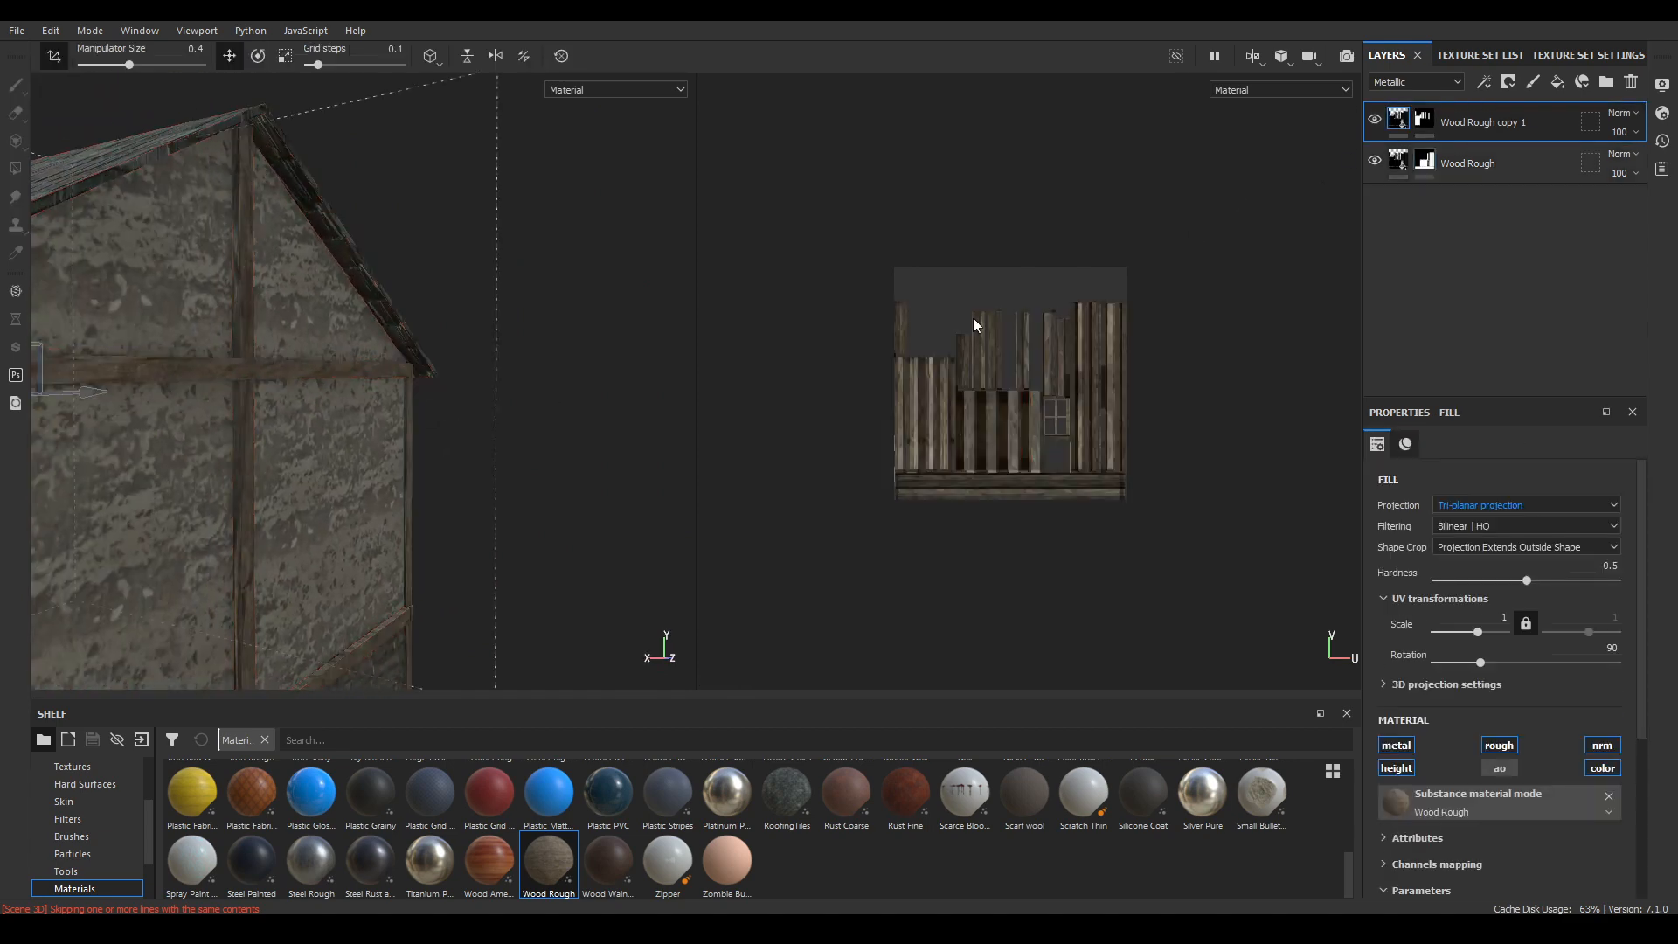
left_click_drag(85, 486, 535, 585, "alt")
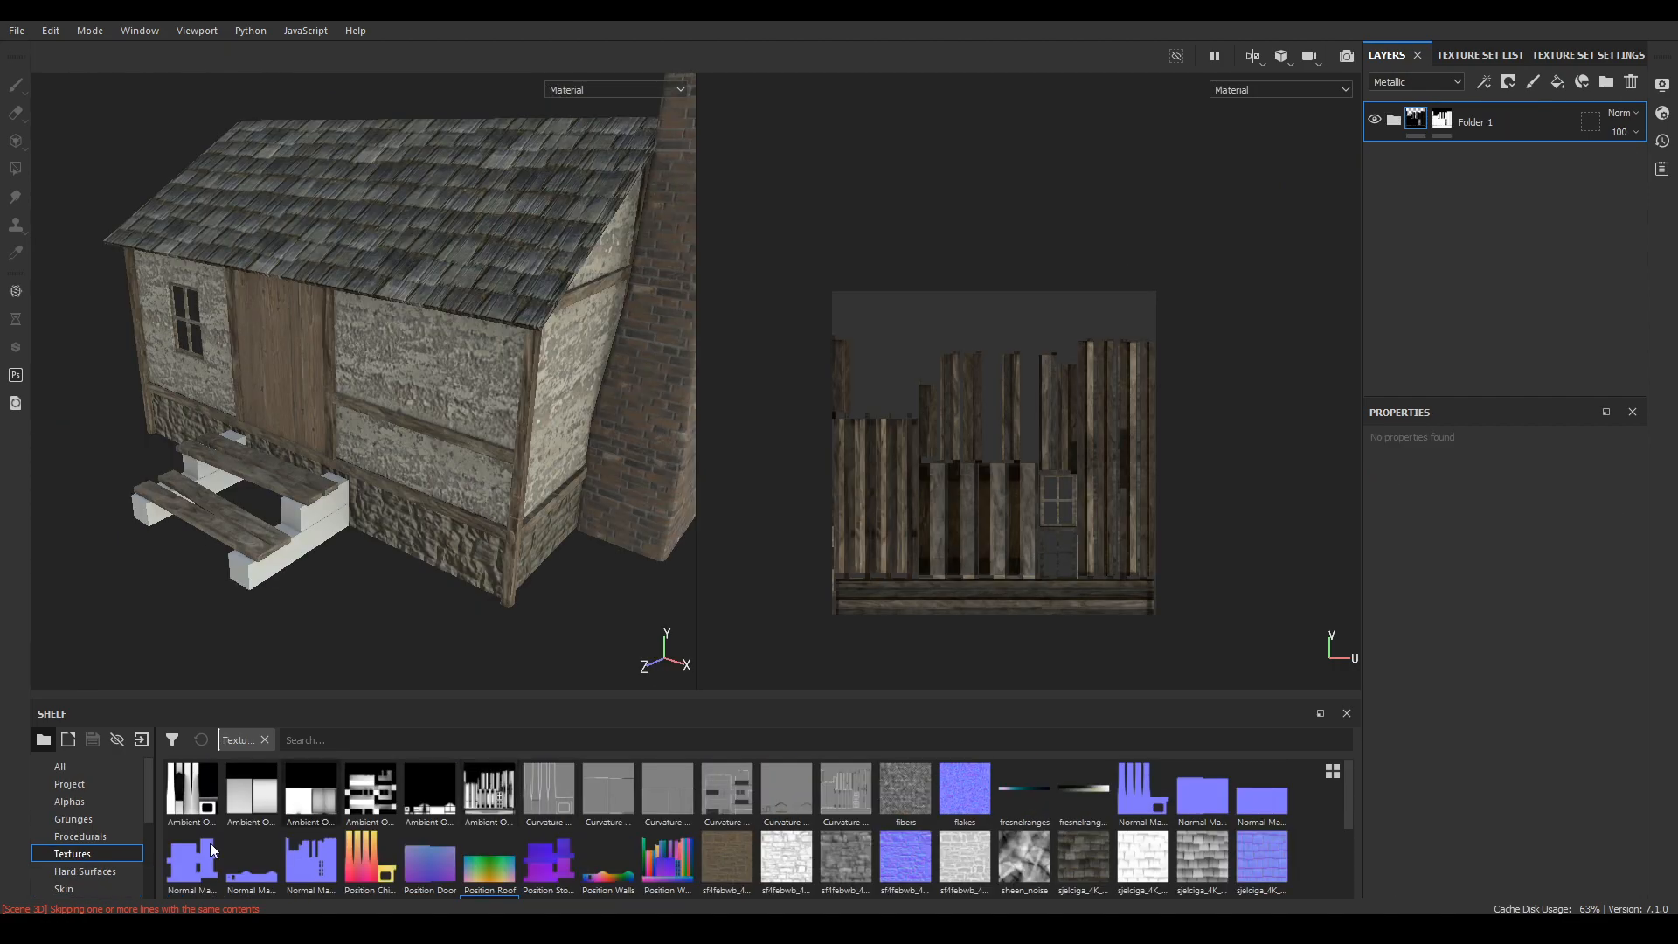
- Show the project resources, switch to Quixel Bridge and open the file folder of the purchased Granite Rock surface
left_click(84, 785)
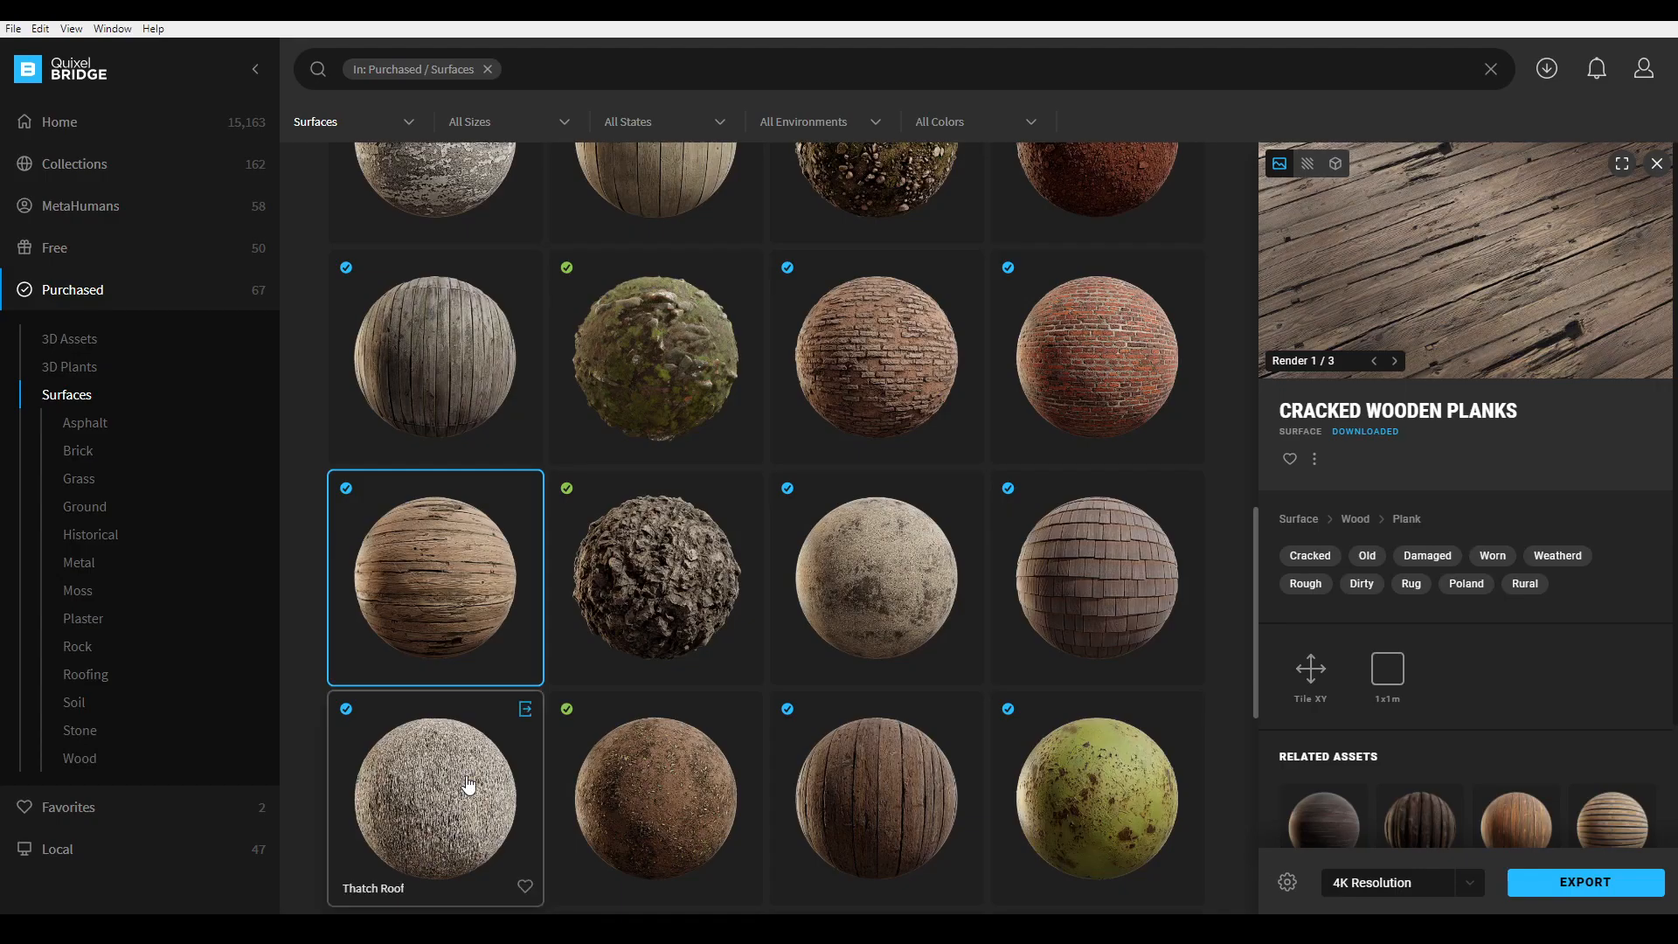
scroll(722, 716, "up", 2)
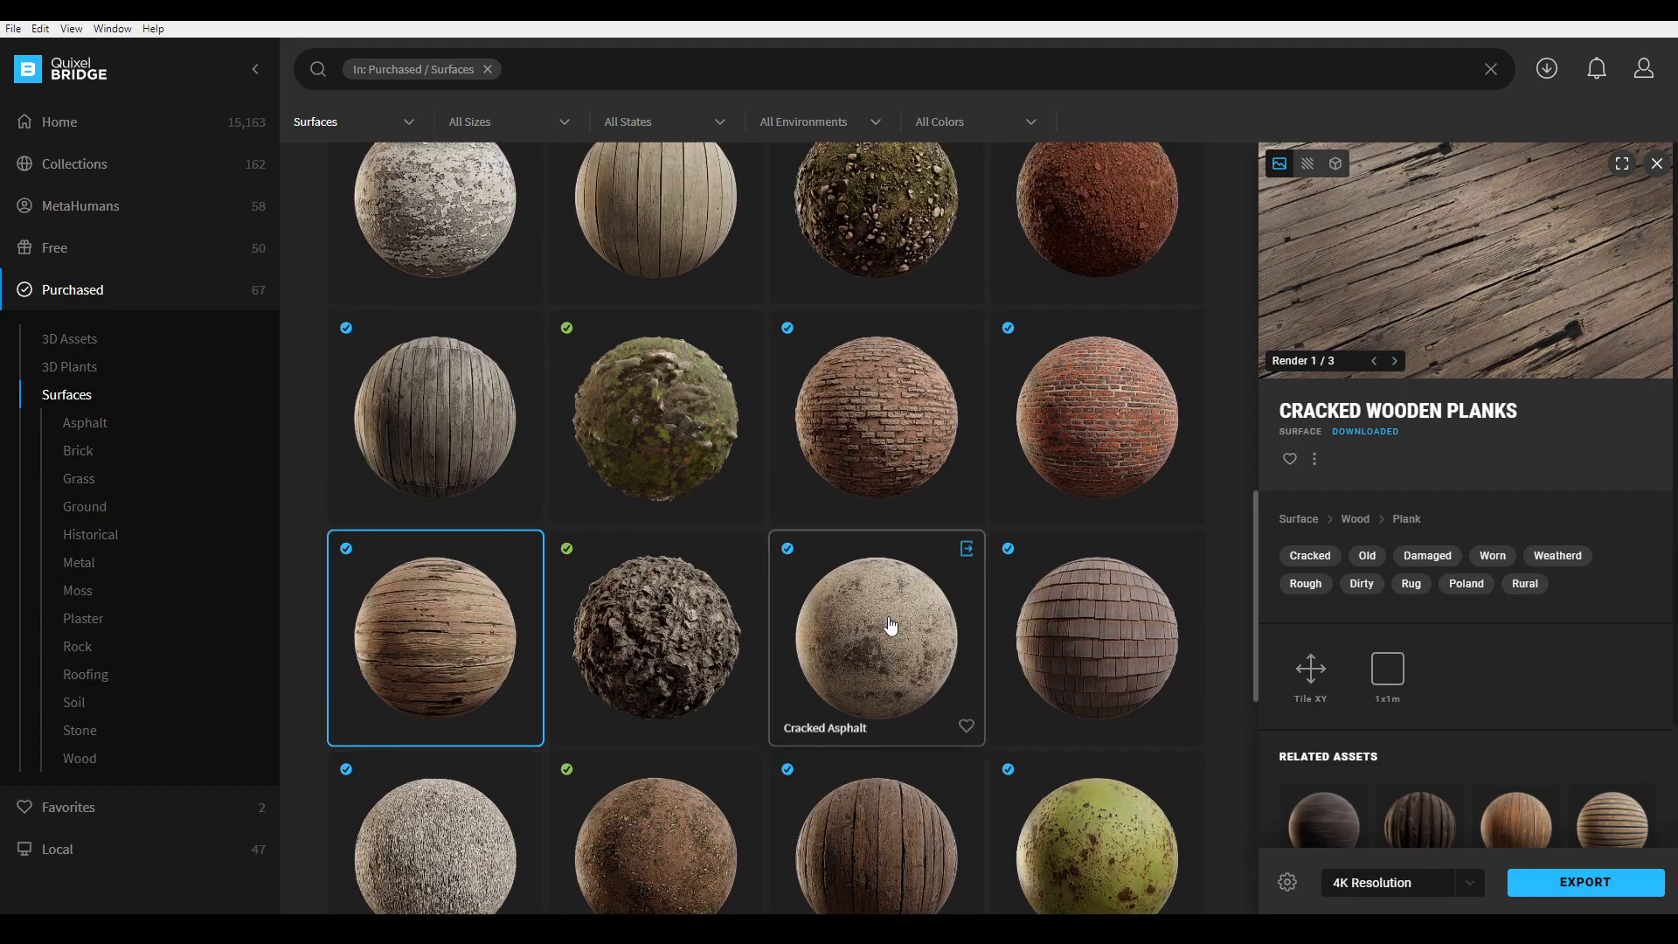
scroll(742, 455, "down", 2)
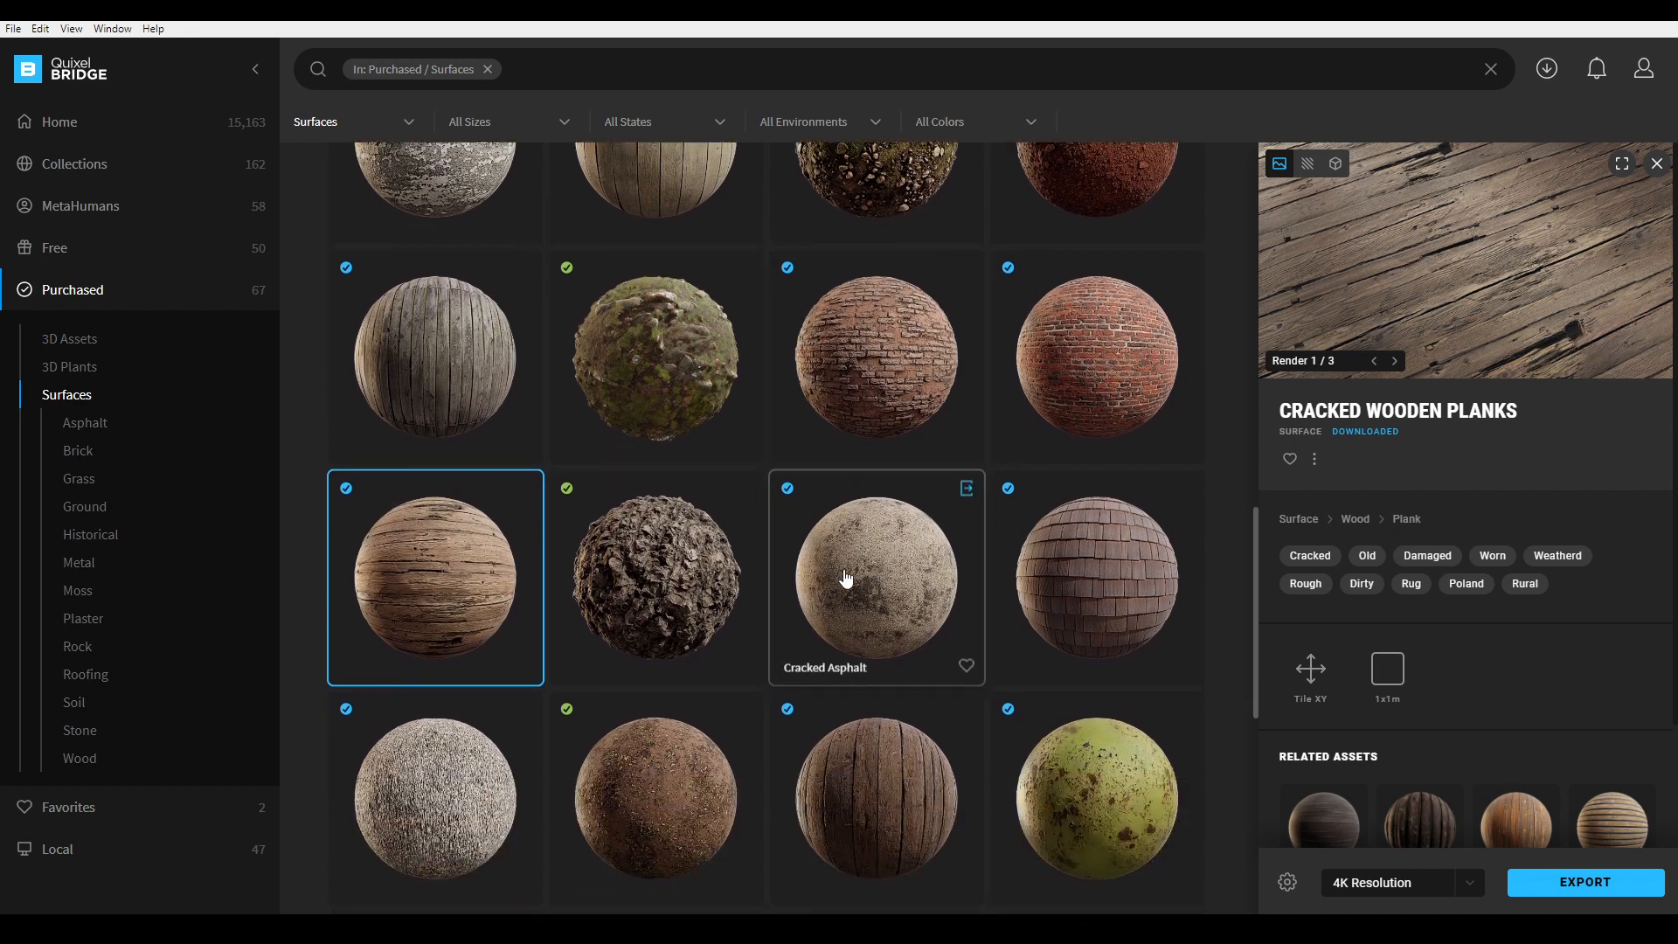
scroll(760, 516, "up", 5)
left_click(647, 380)
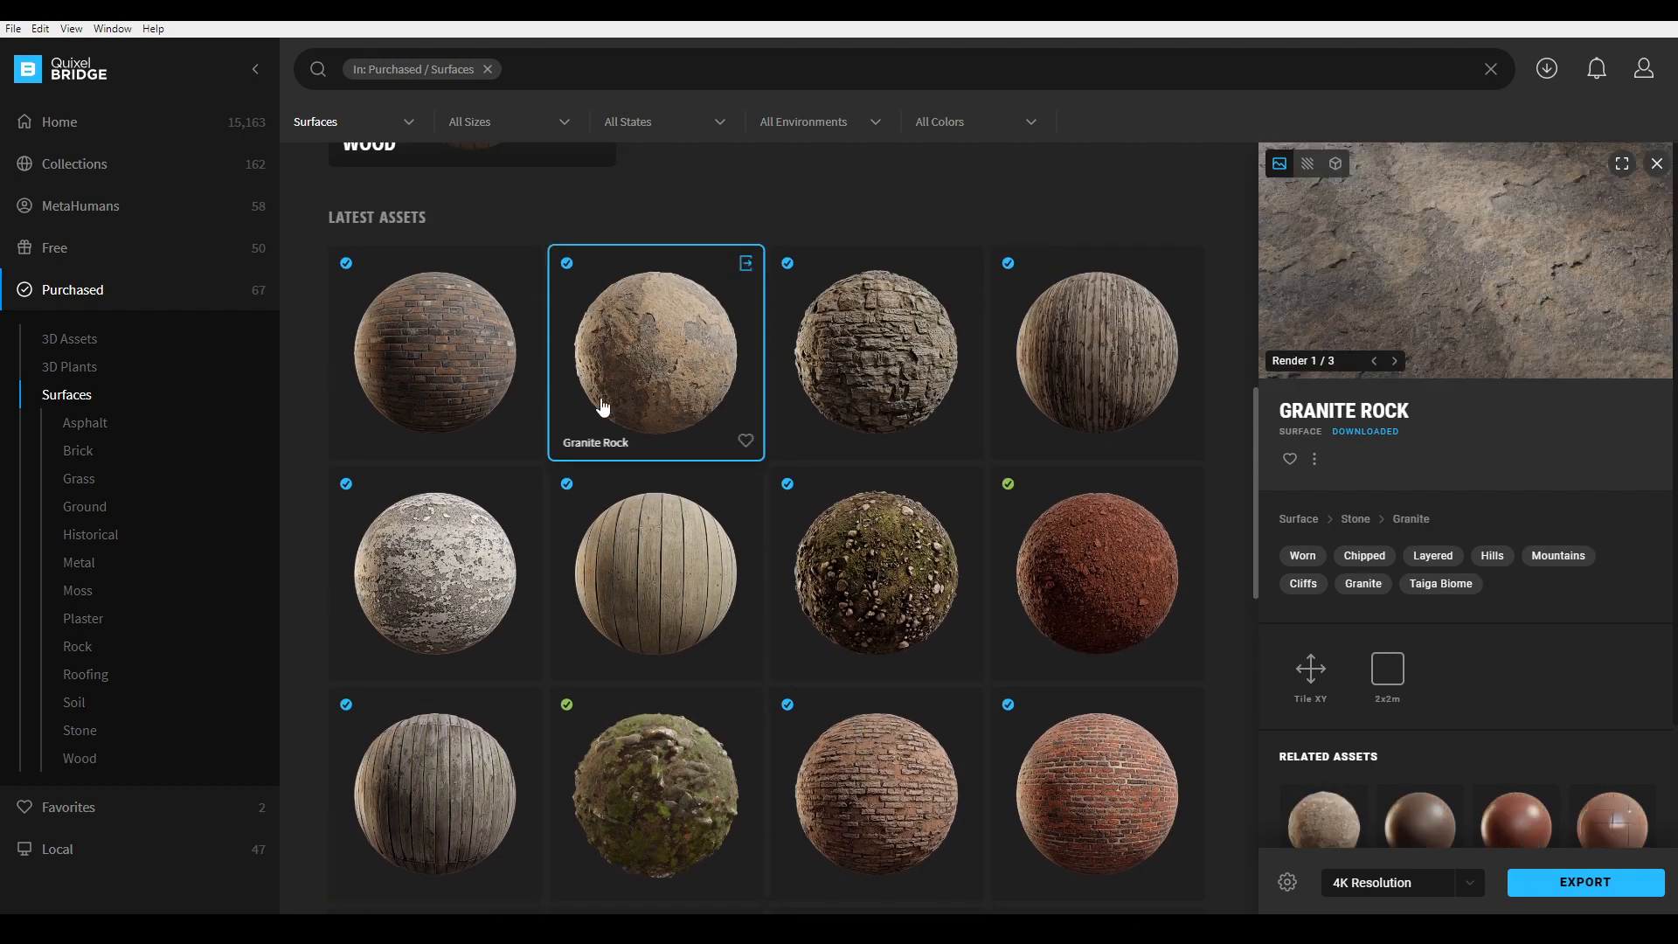
left_click(1314, 458)
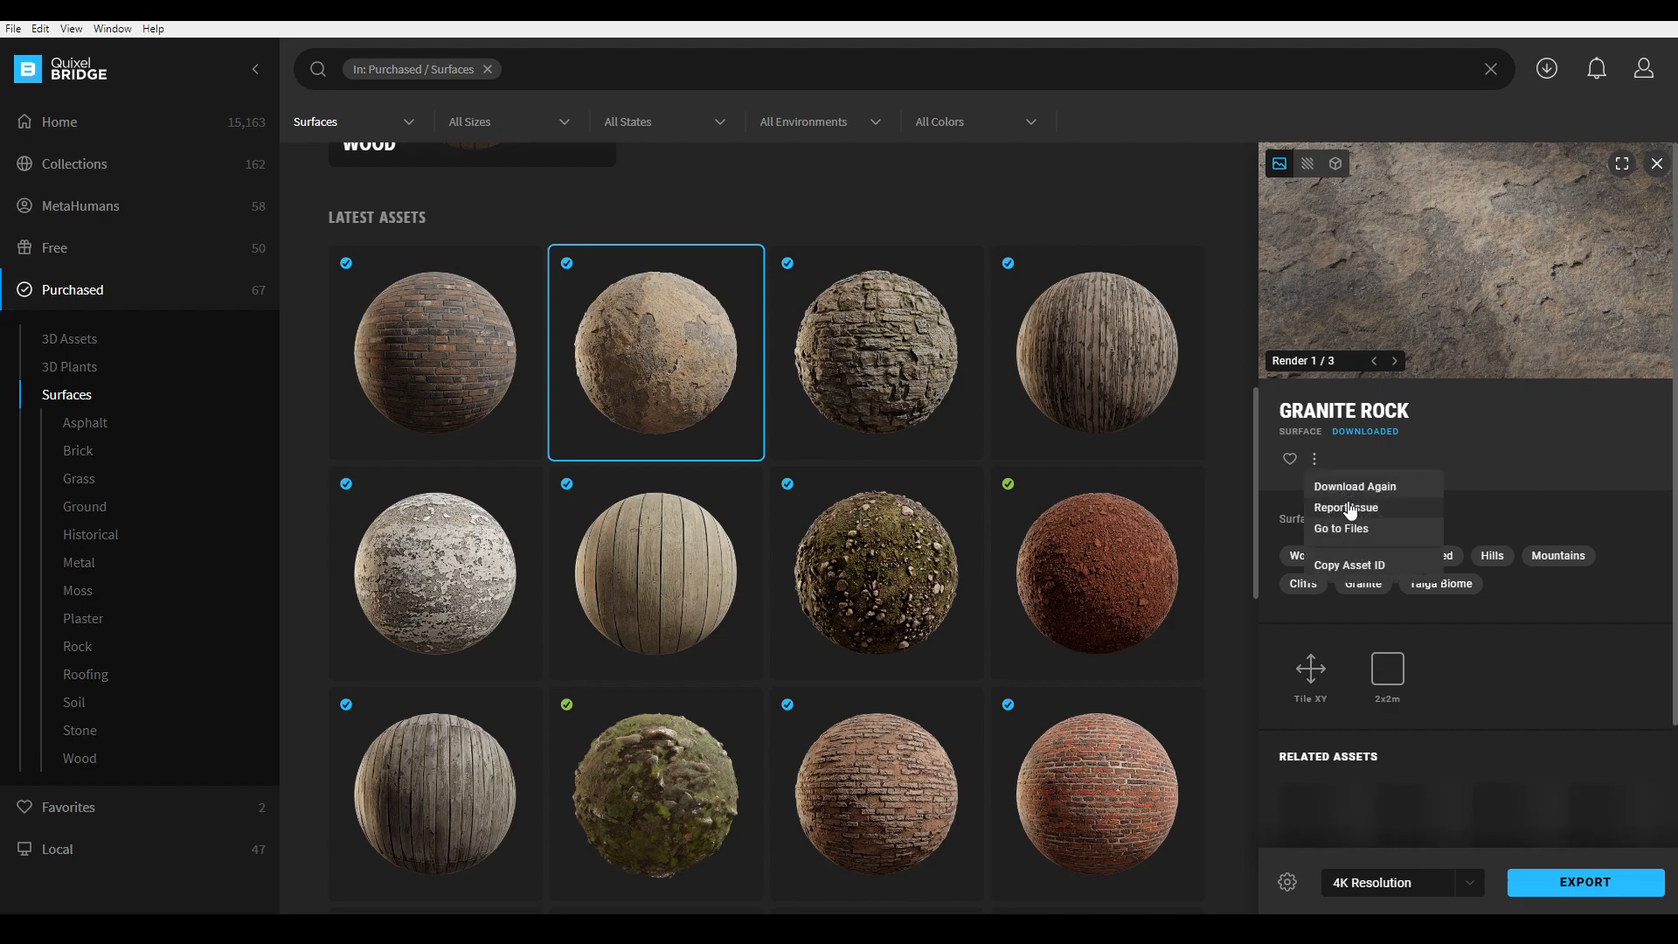
left_click(1350, 529)
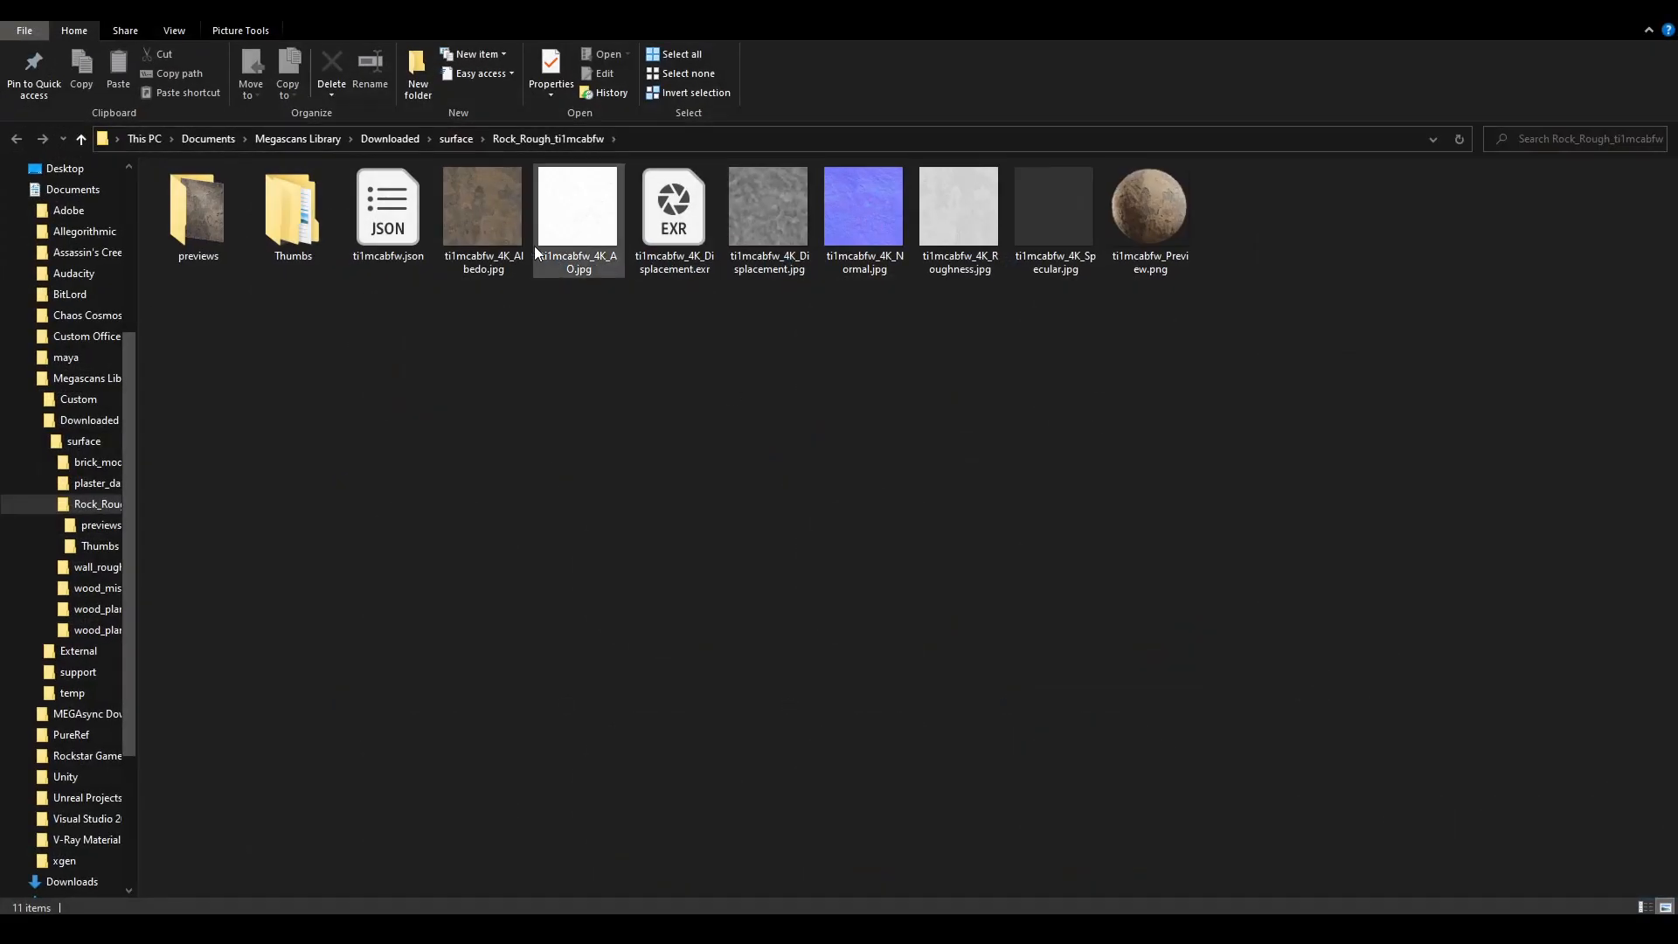
- Bring the Granite Rock Albedo, AO, Displacement, Normal and Roughness JPG maps into Substance Painter for import
left_click(523, 255)
left_click(578, 253, "ctrl")
left_click(773, 254, "ctrl")
left_click(865, 249, "ctrl")
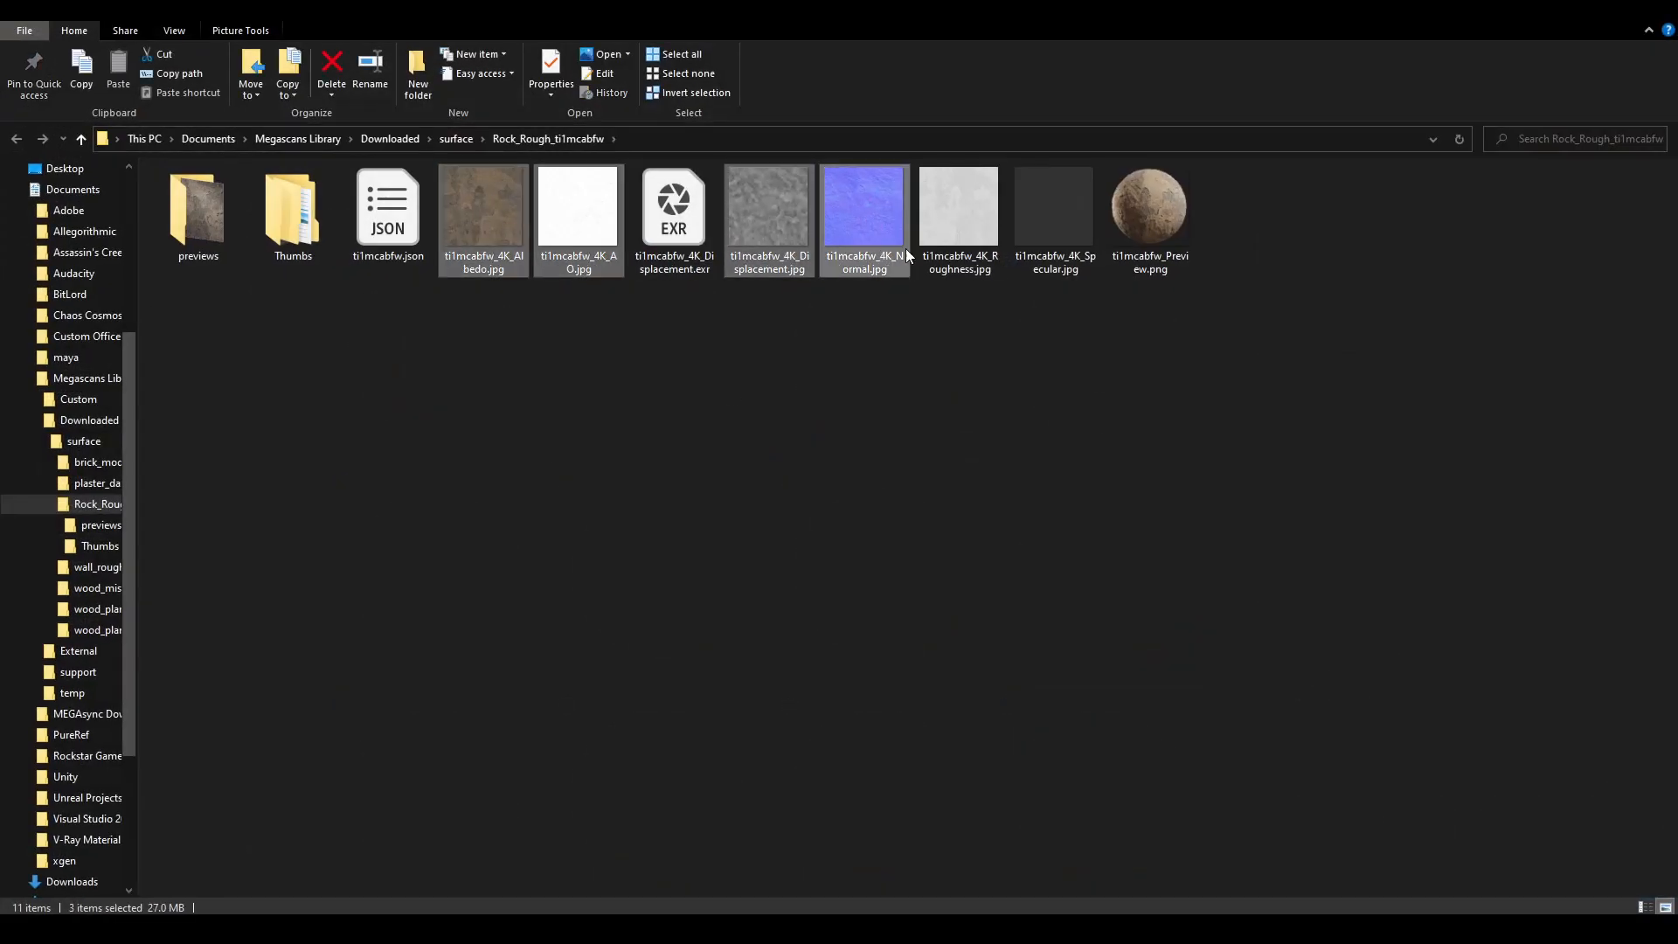
mouse_move(959, 219)
left_mouse_down()
mouse_move(268, 868)
mouse_move(43, 905)
mouse_move(171, 884)
mouse_move(971, 876)
left_mouse_up()
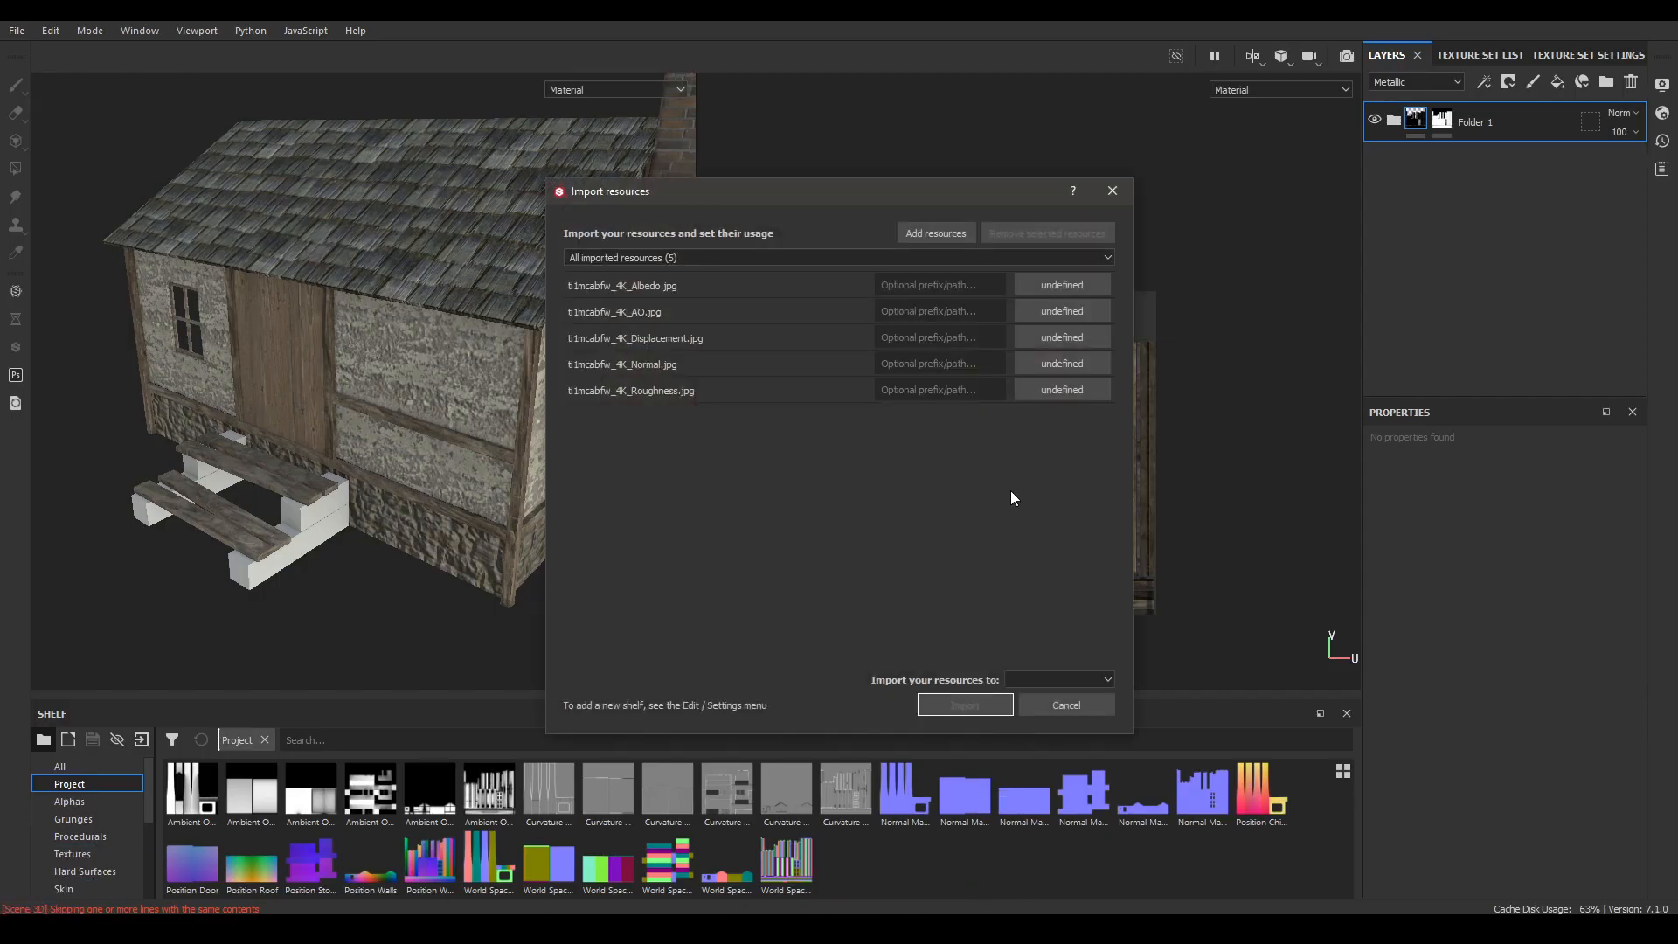
- Set the usage of all five Granite Rock maps to texture
left_click(1049, 285)
left_click(1068, 355)
left_click(1063, 311)
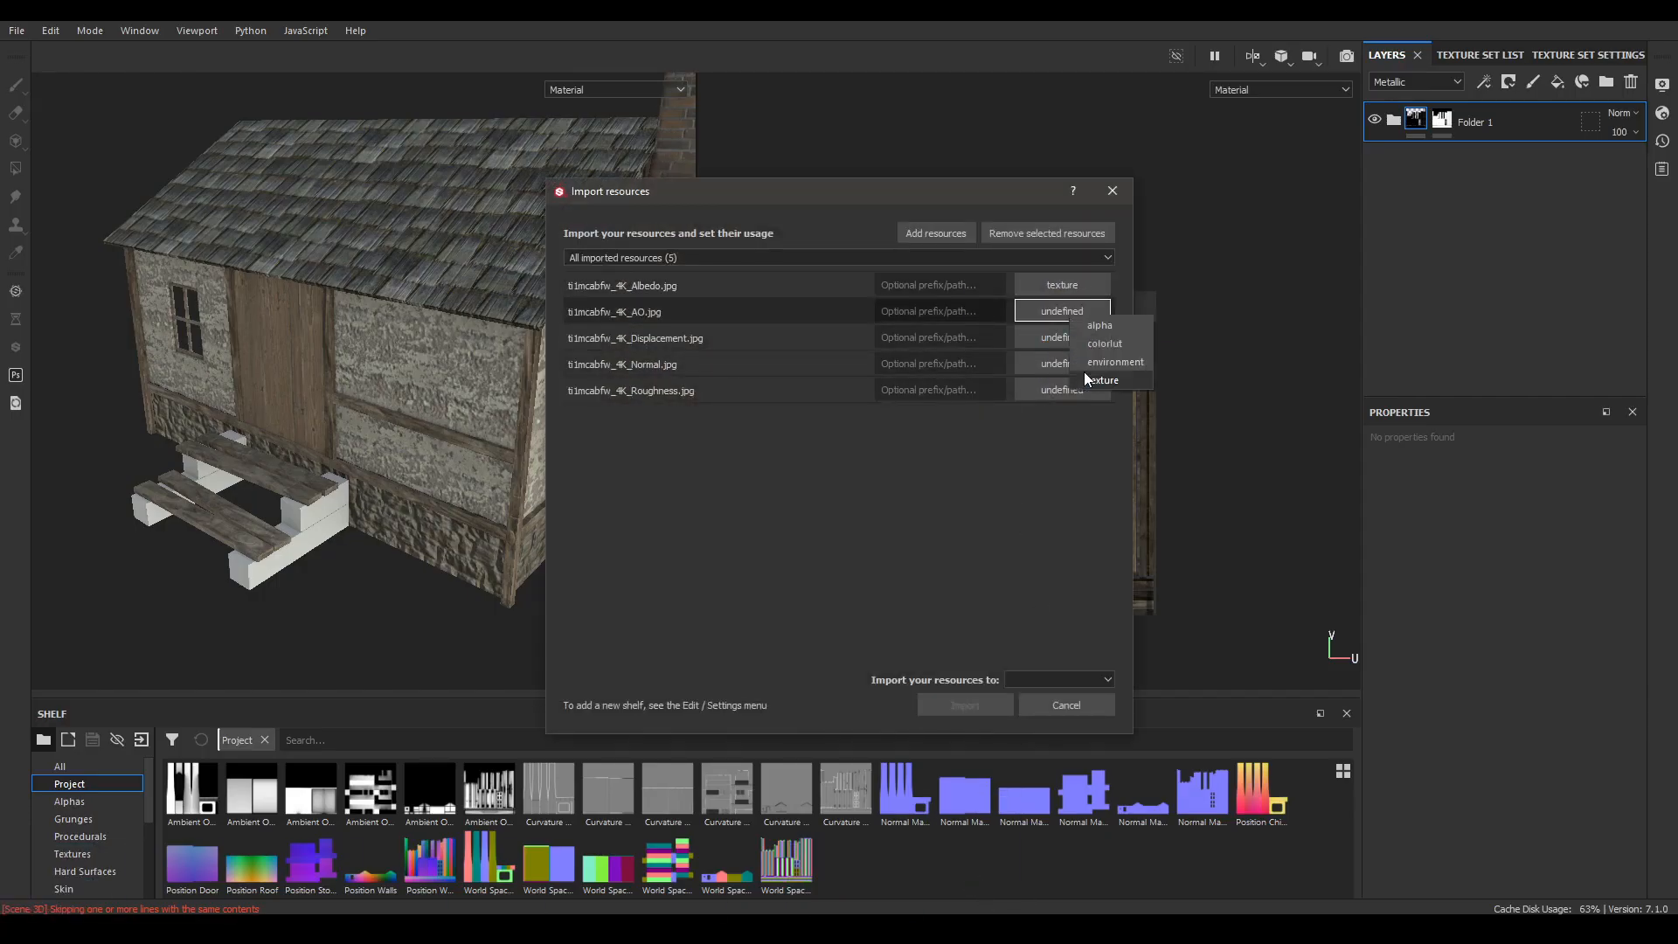
left_click(1079, 378)
left_click(1073, 339)
left_click(1103, 407)
left_click(1081, 370)
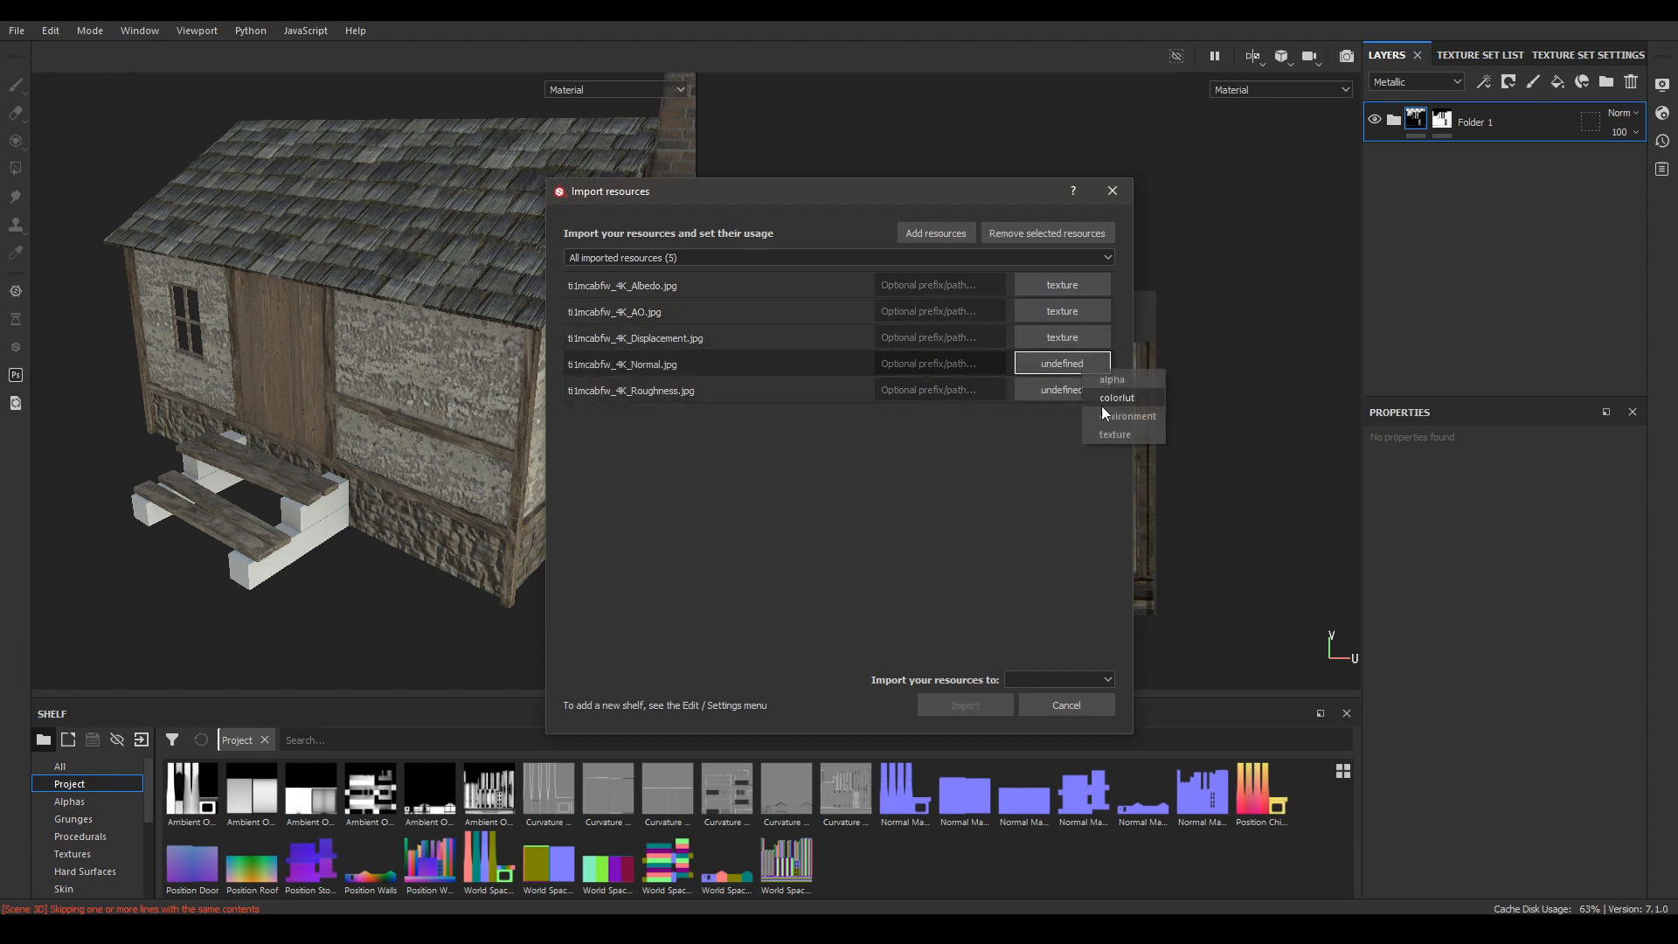
left_click(1101, 391)
left_click(1113, 461)
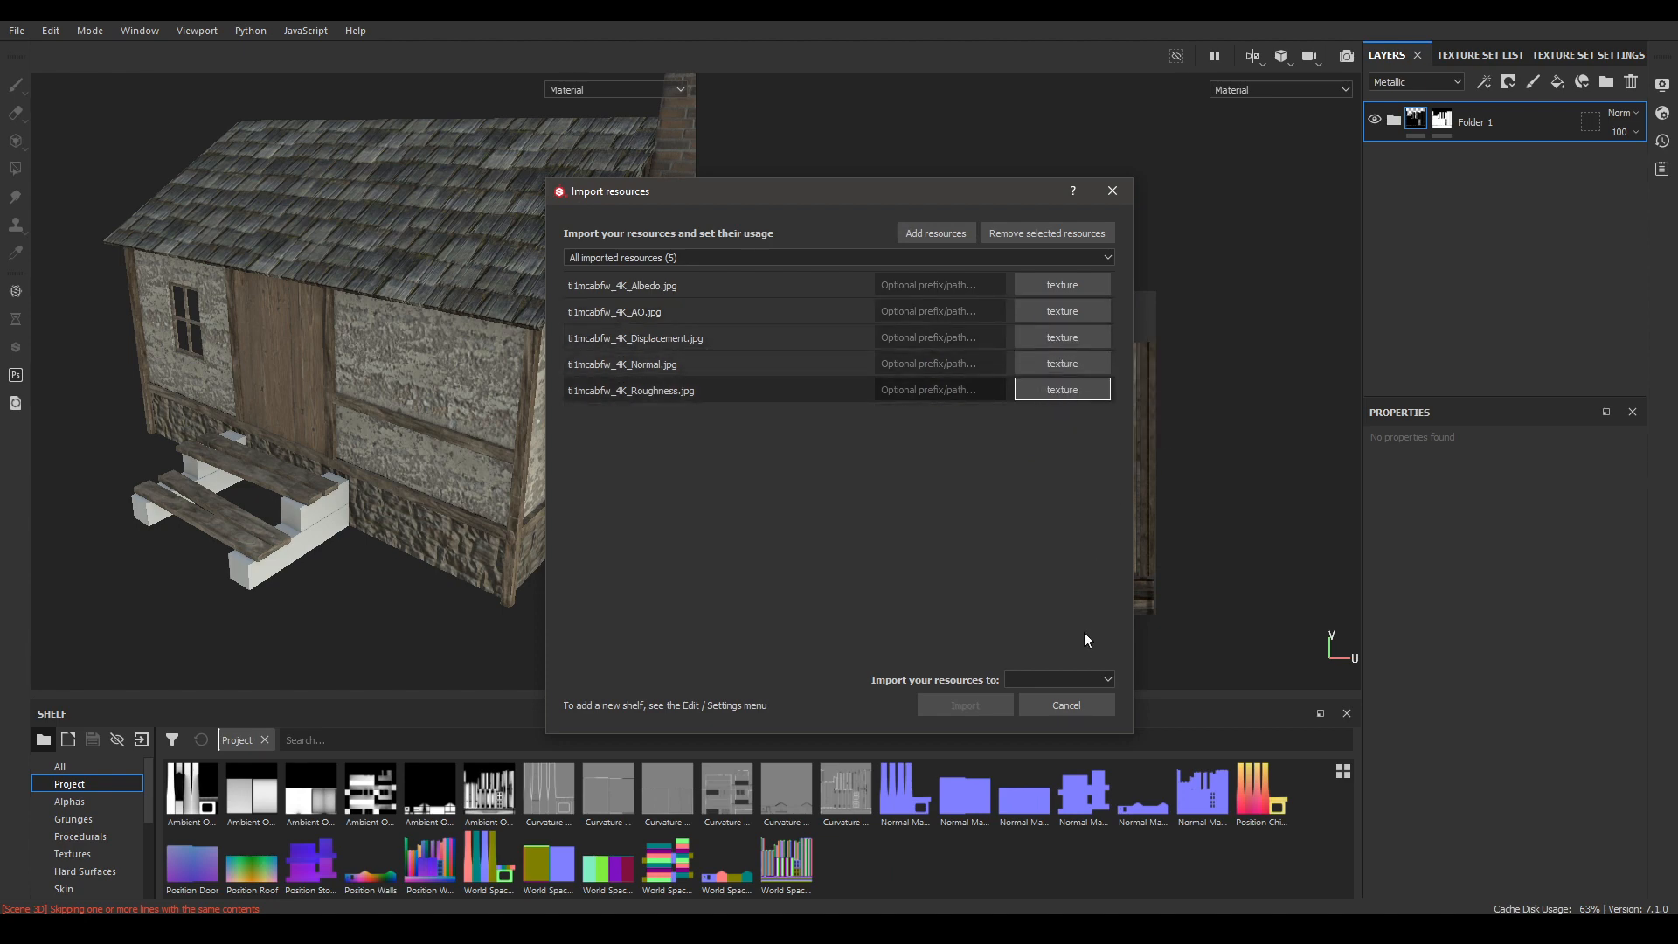
- Import the five maps into the current session
left_click(1073, 681)
left_click(1062, 696)
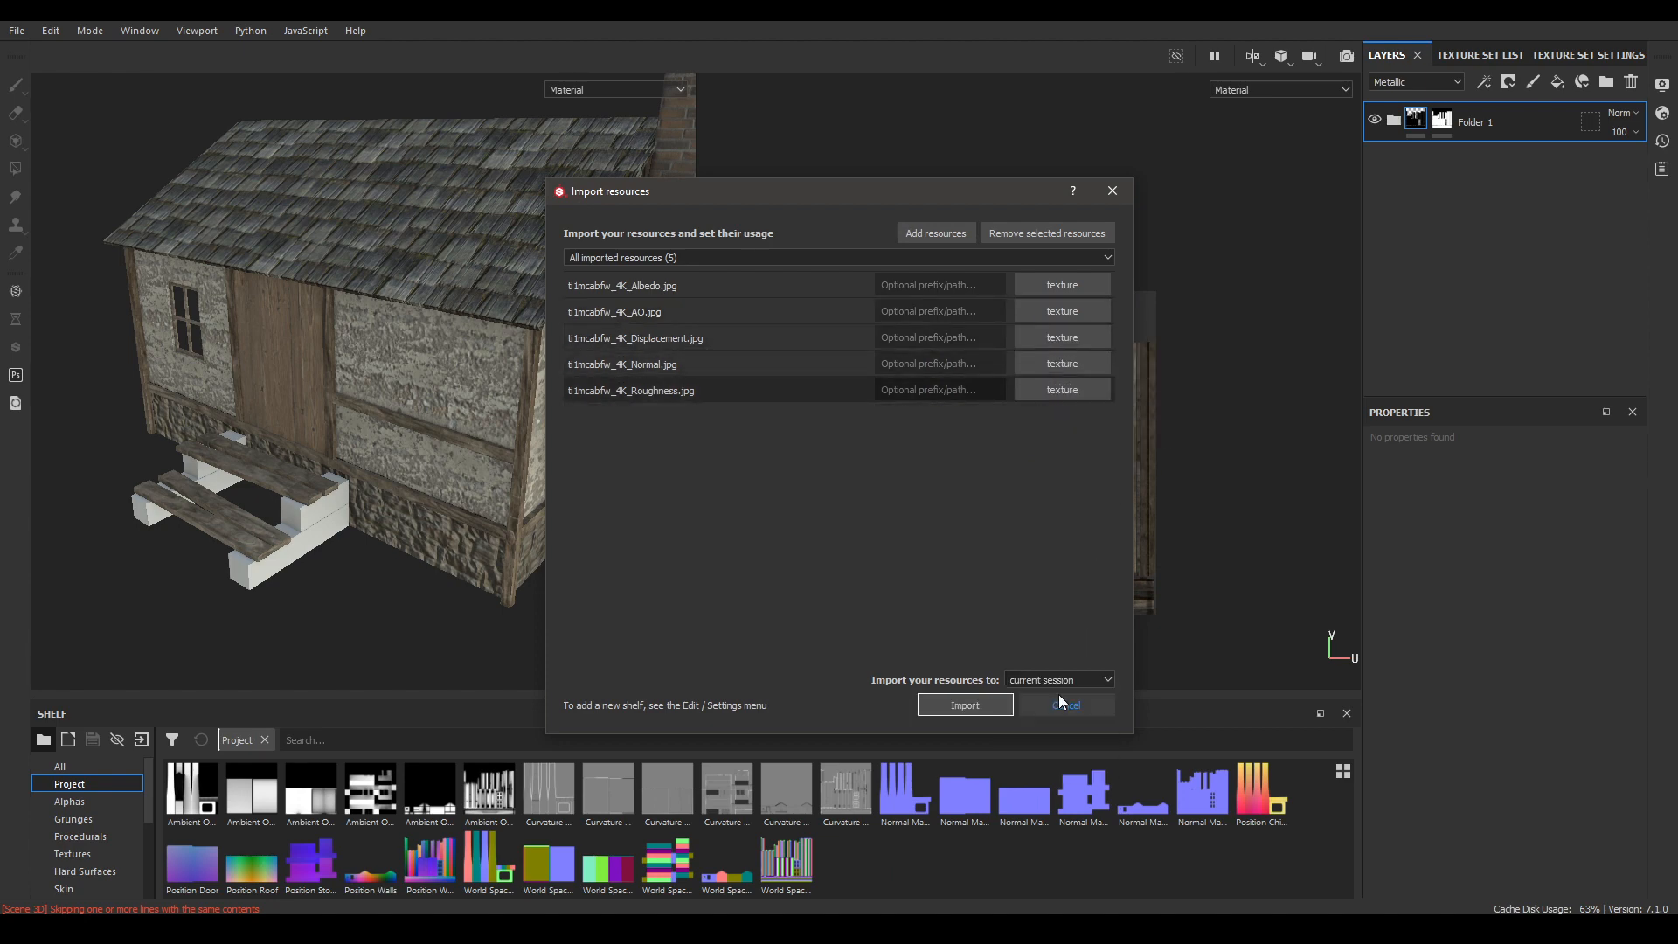
left_click(948, 712)
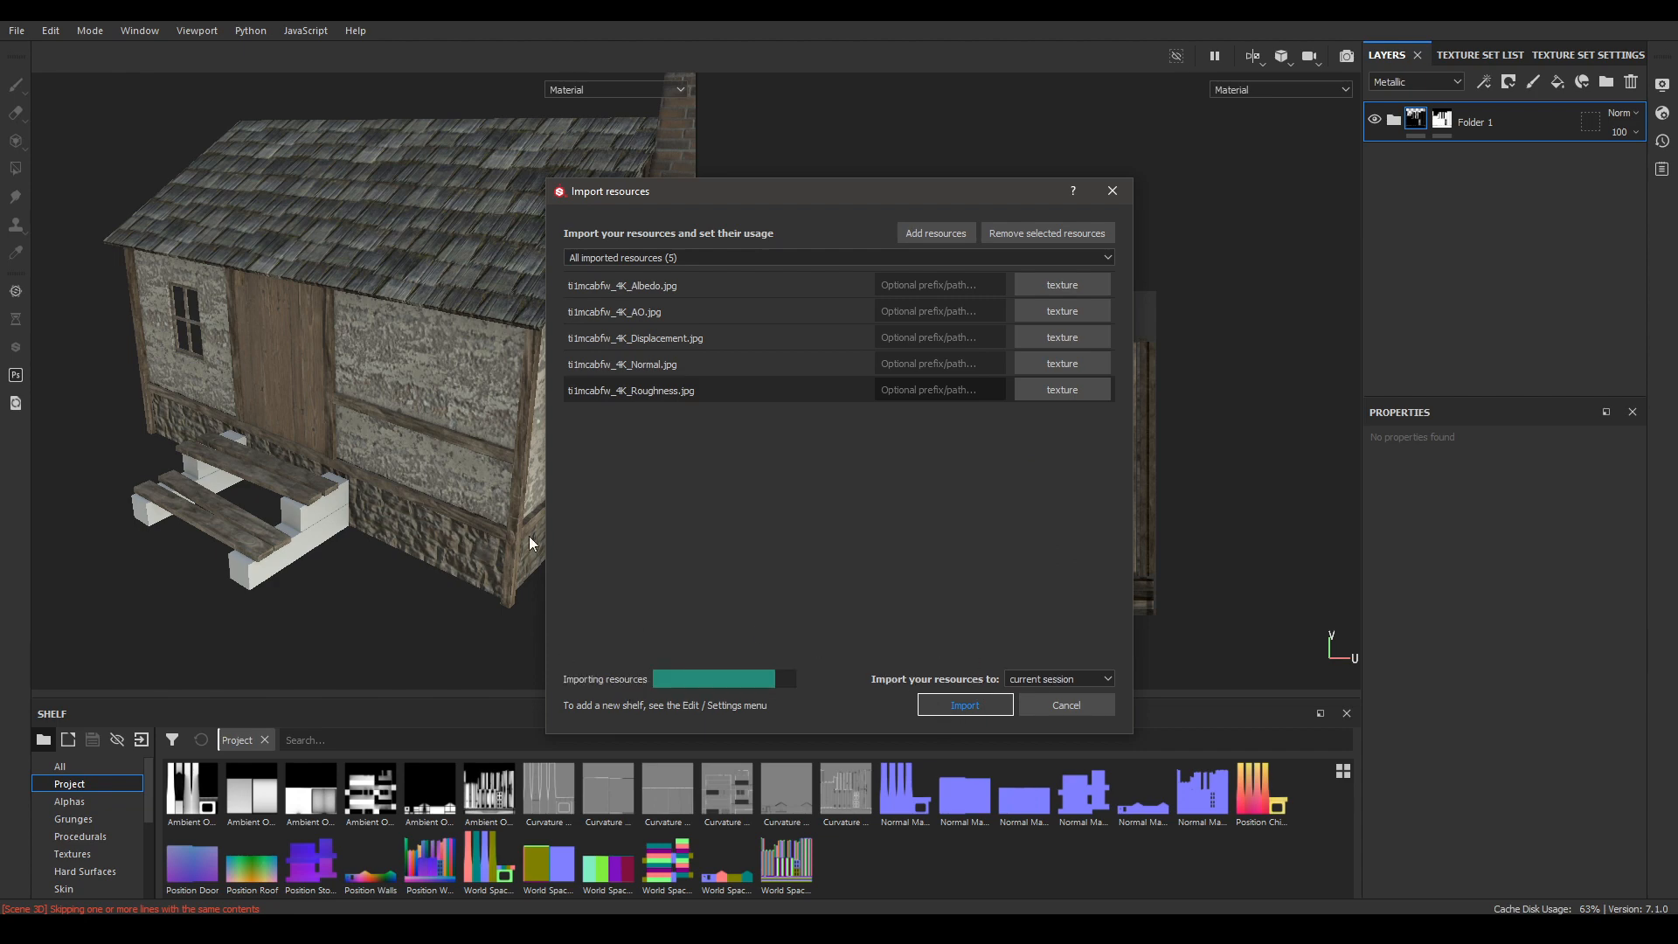
- Make Stone the active texture set and show its layers
left_click(1475, 58)
left_click(1426, 175)
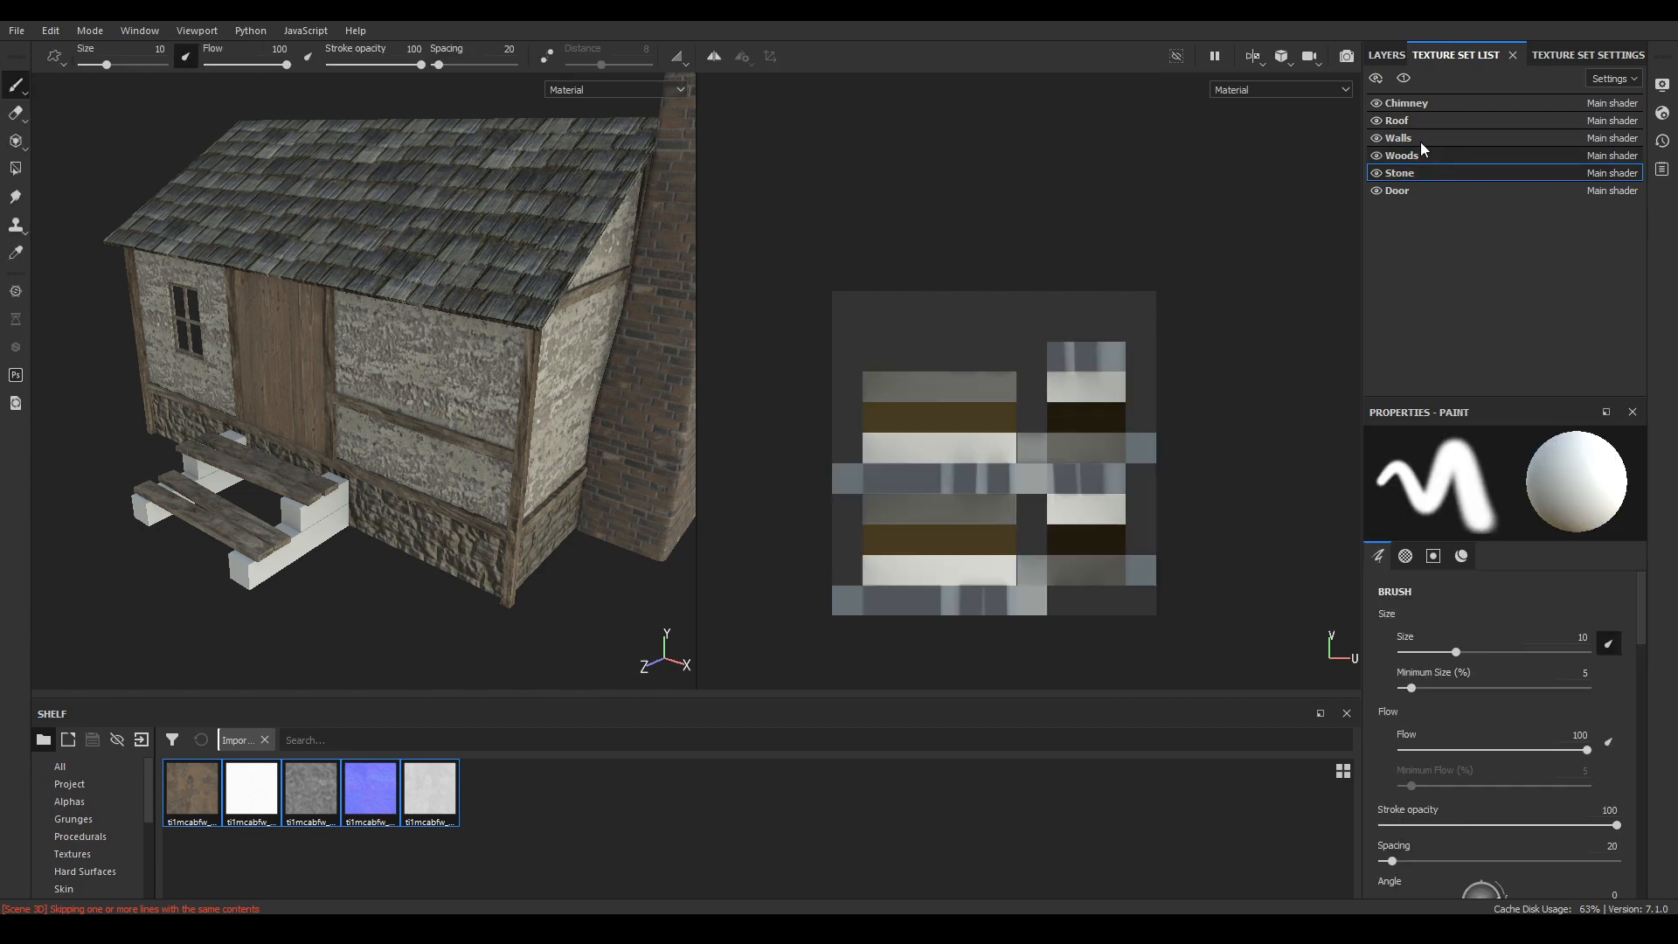
left_click(1403, 58)
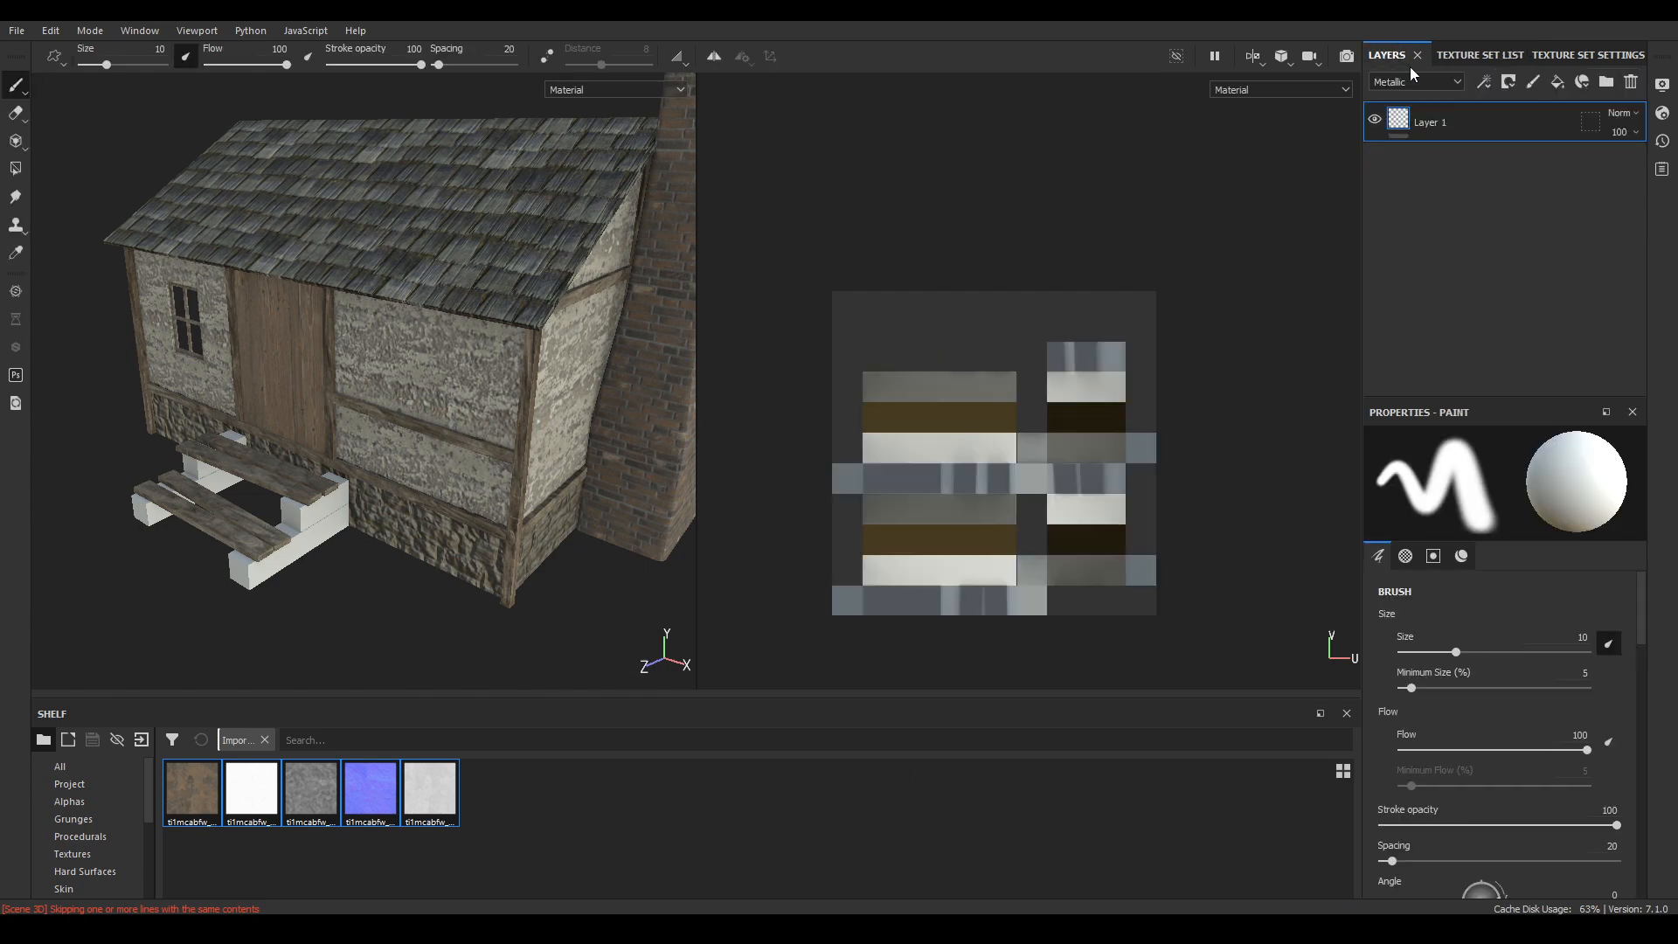
- Replace the Stone set's default paint layer with a new fill layer
left_click(1631, 81)
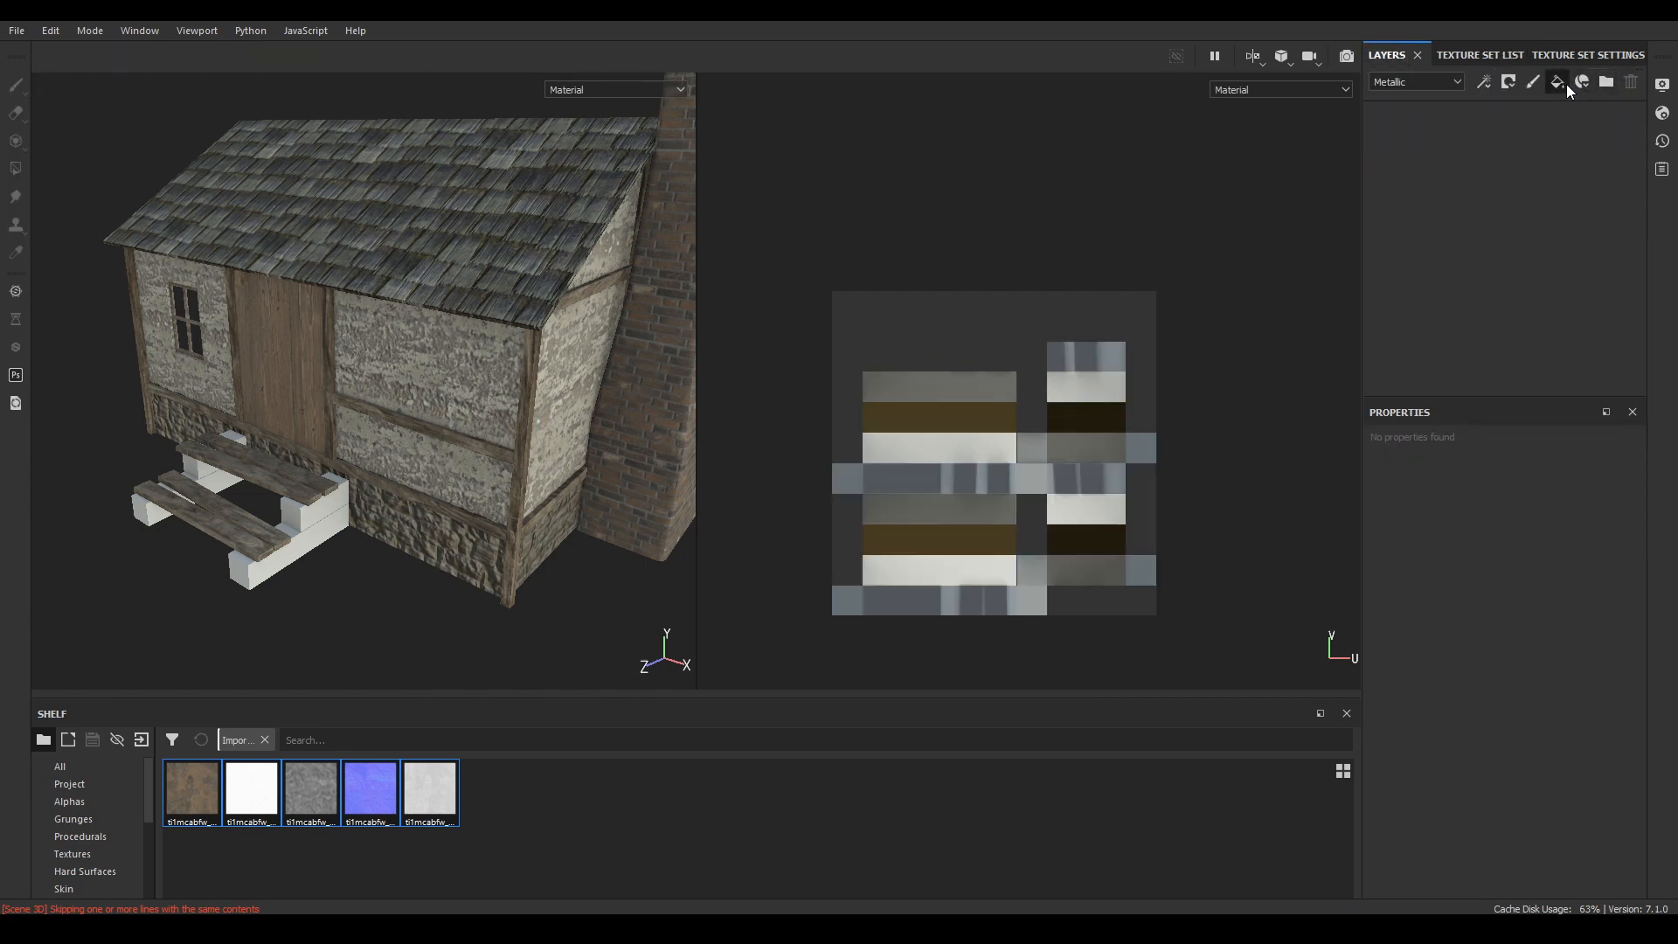
left_click(1559, 83)
scroll(898, 352, "up", 1)
middle_click_drag(994, 362, 999, 318, "alt")
scroll(1000, 316, "up", 1)
left_click_drag(588, 463, 551, 398, "alt")
scroll(1514, 591, "down", 2)
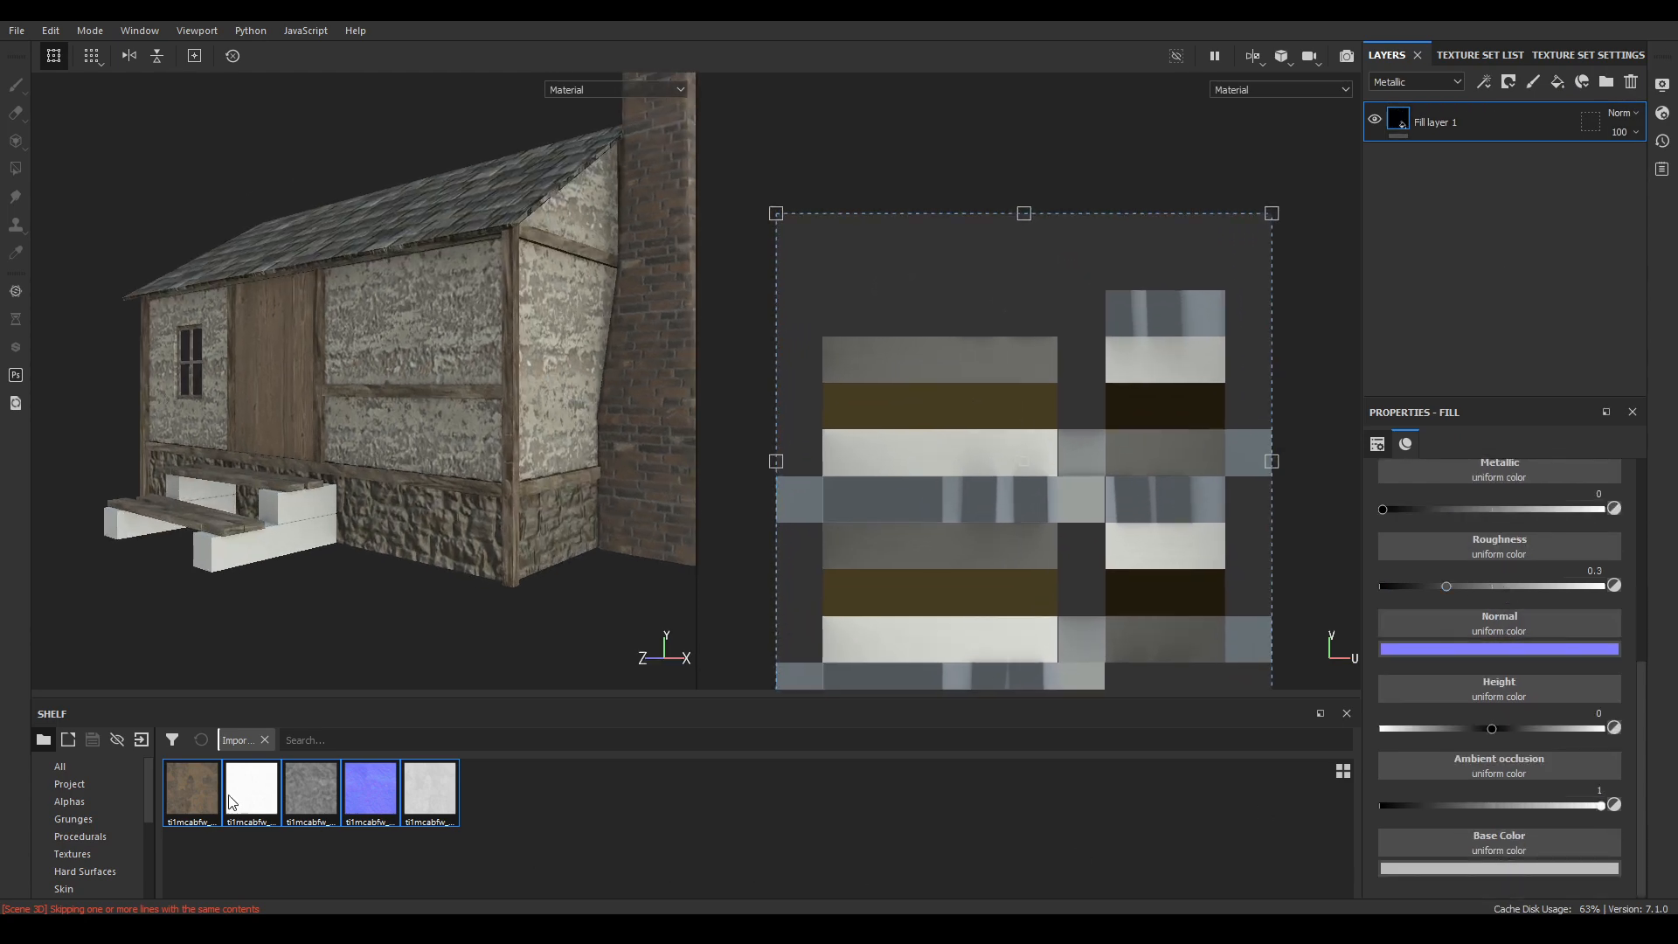
- Assign the Granite Rock Albedo, AO, Displacement, Normal and Roughness maps to the fill's Base Color, Ambient occlusion, Height, Normal and Roughness channels
left_click_drag(208, 798, 1577, 889)
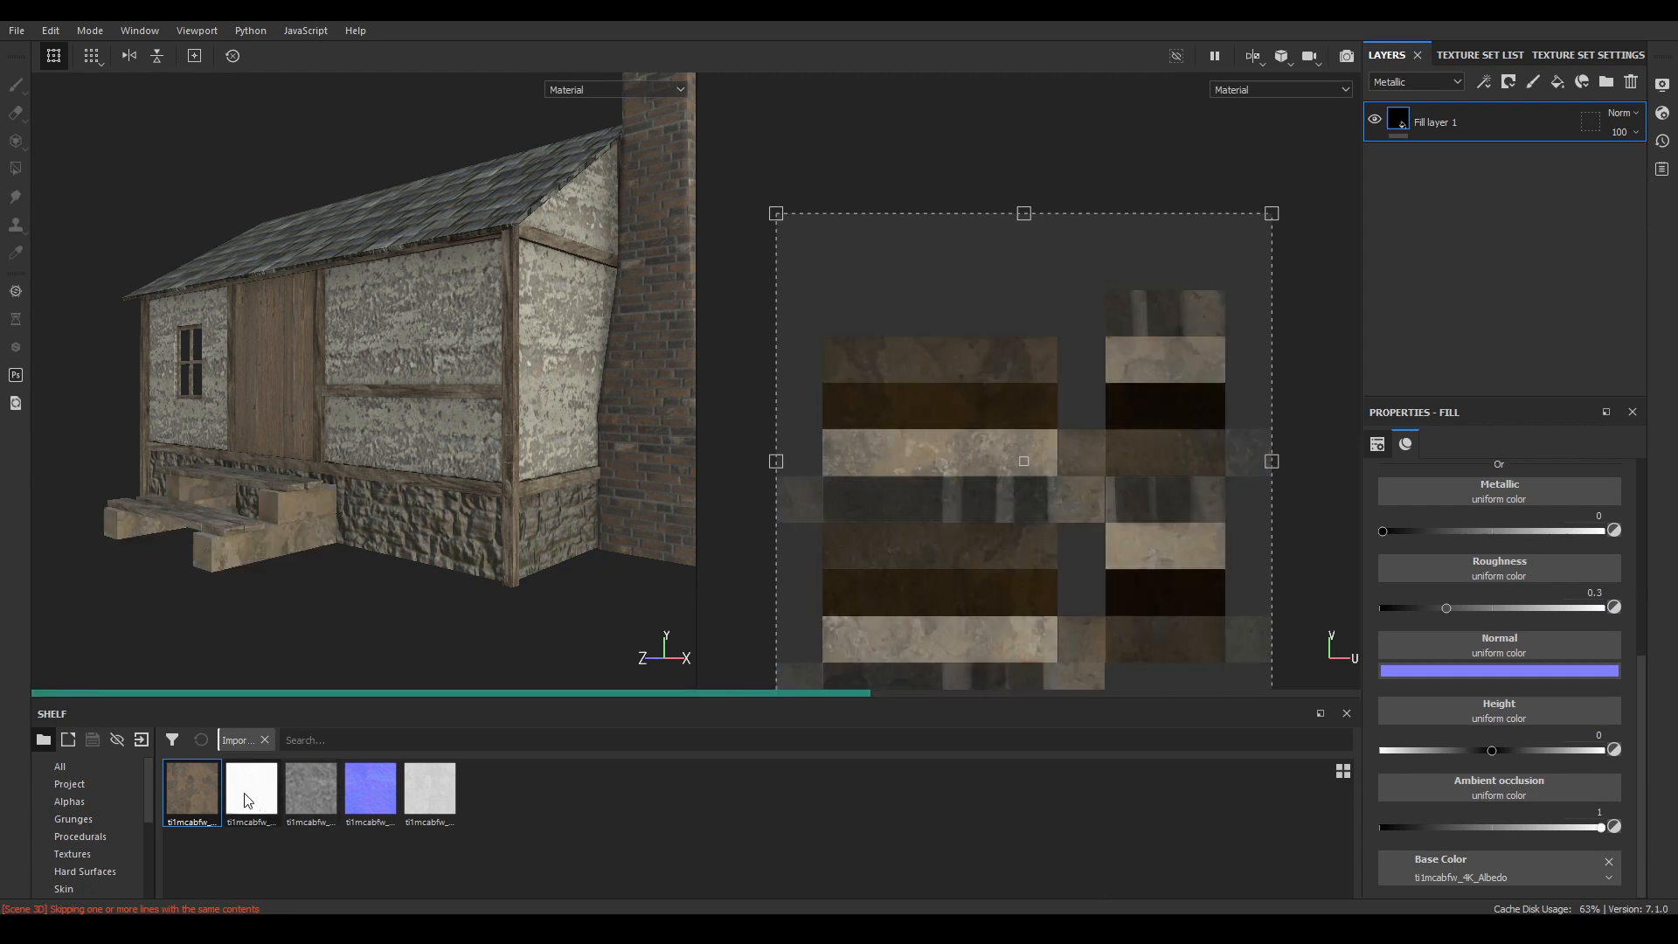
left_click_drag(248, 800, 1519, 783)
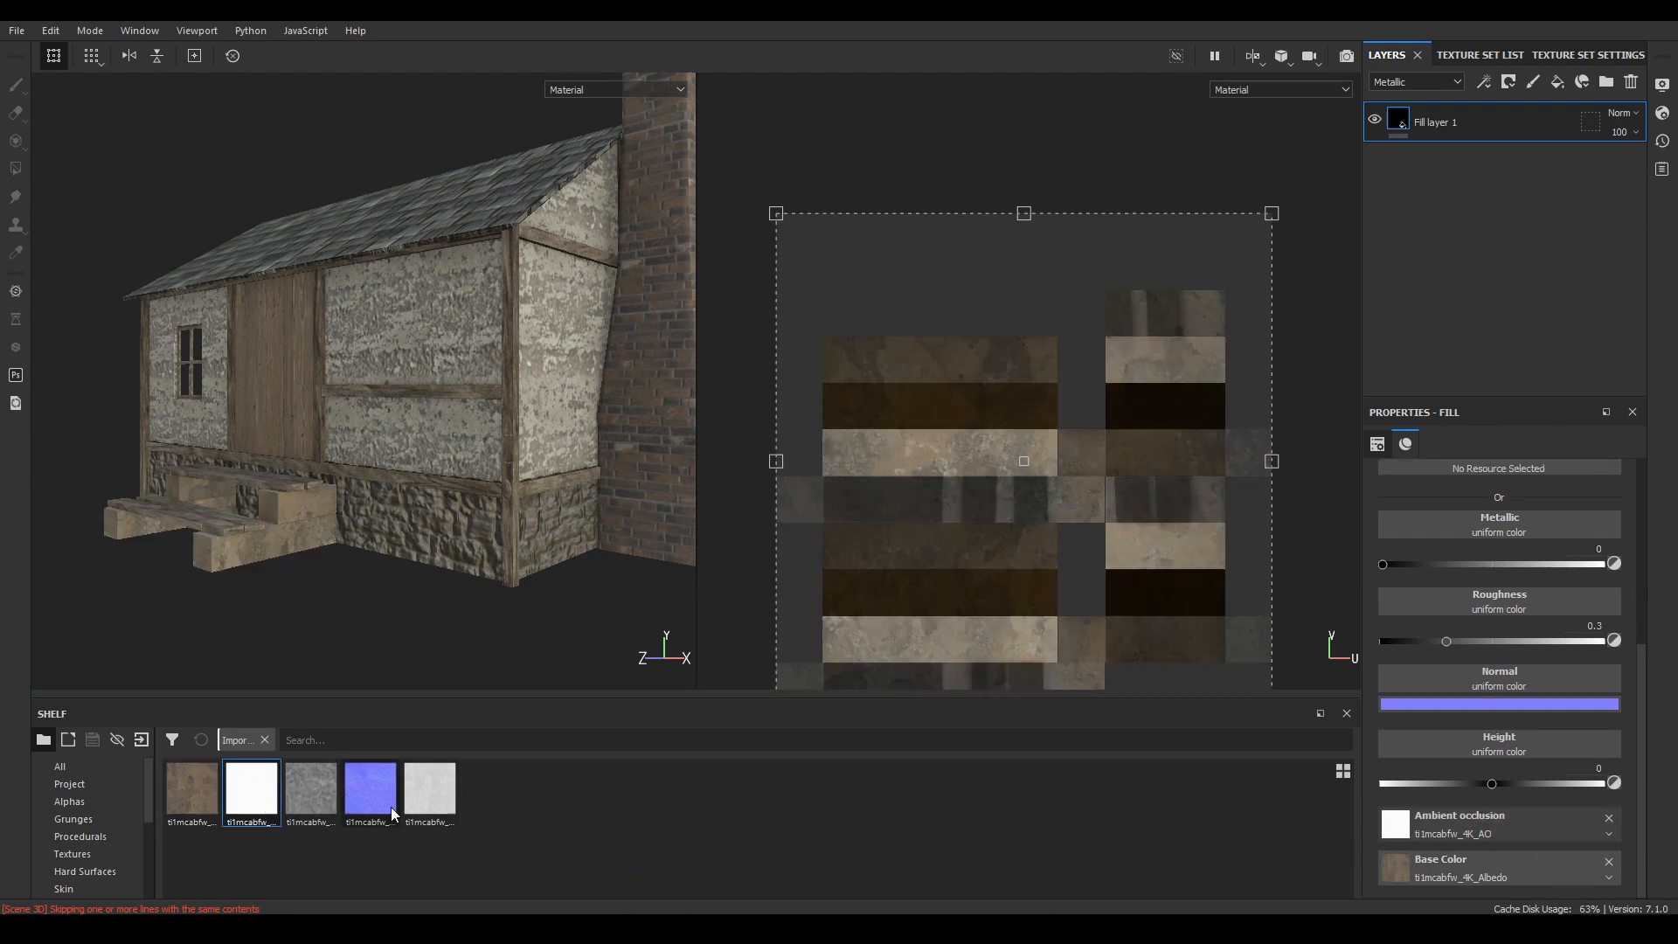
left_click_drag(316, 790, 1531, 743)
left_click_drag(370, 790, 1485, 723)
left_click_drag(429, 791, 1501, 660)
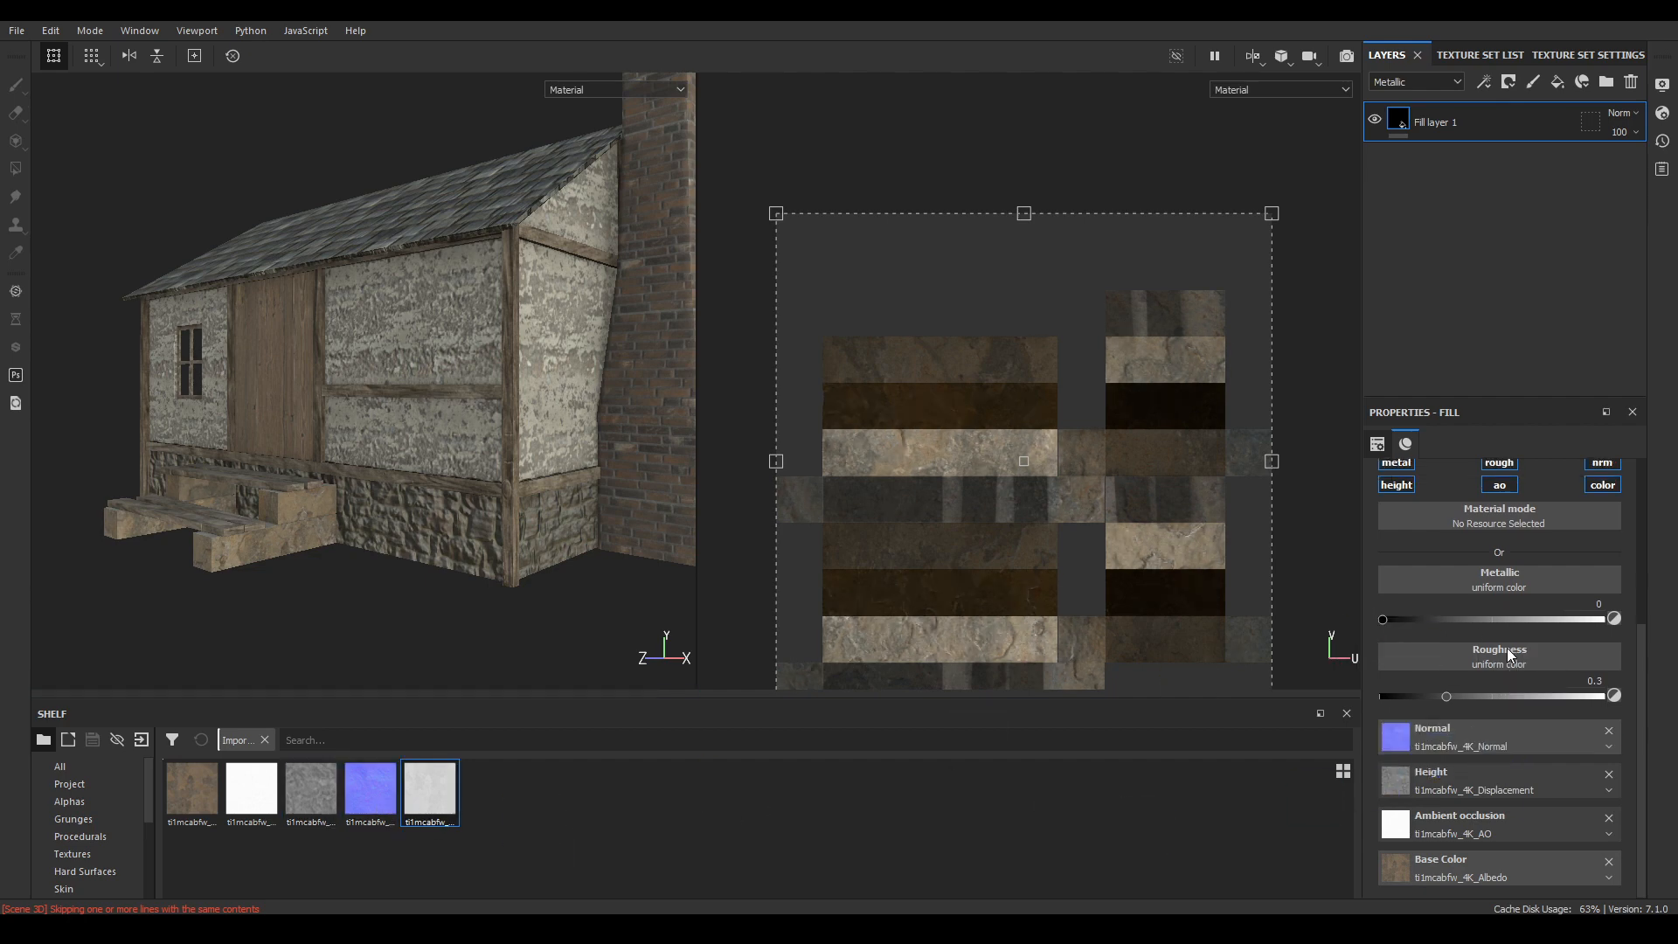
- Switch the stone fill to Tri-planar projection and set its UV scale to 2
right_click_drag(299, 346, 551, 602, "alt")
mouse_move(550, 603)
left_mouse_down("alt")
mouse_move(552, 580)
mouse_move(559, 612)
left_mouse_up("alt")
scroll(1498, 648, "up", 5)
left_click(1522, 504)
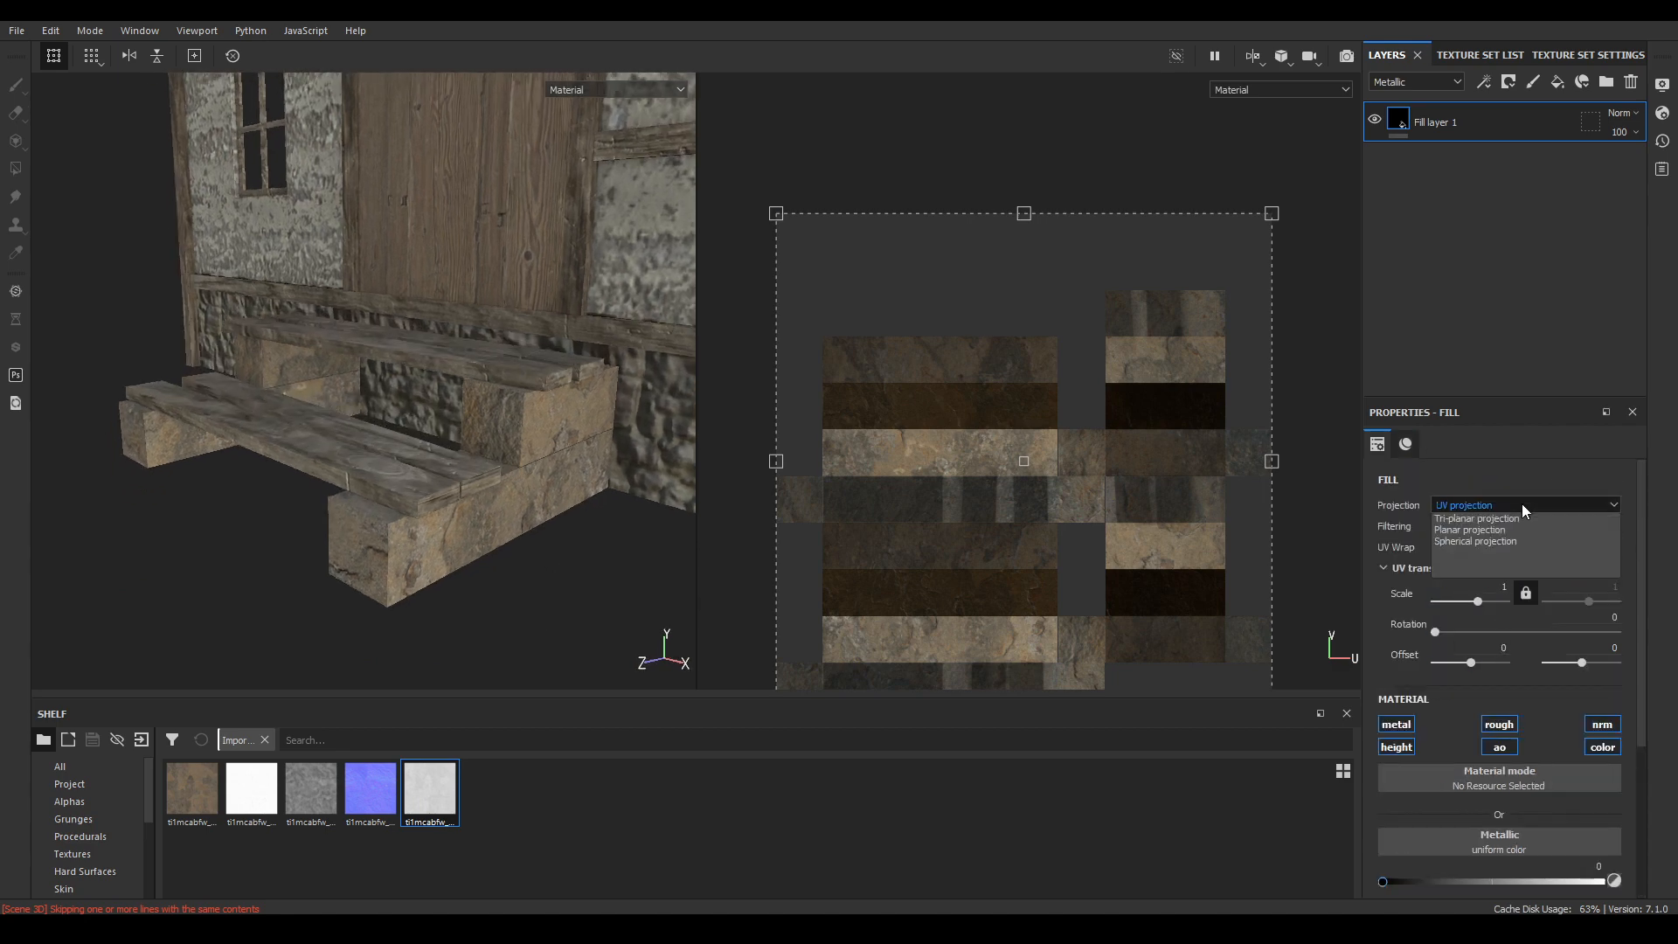
left_click(1492, 542)
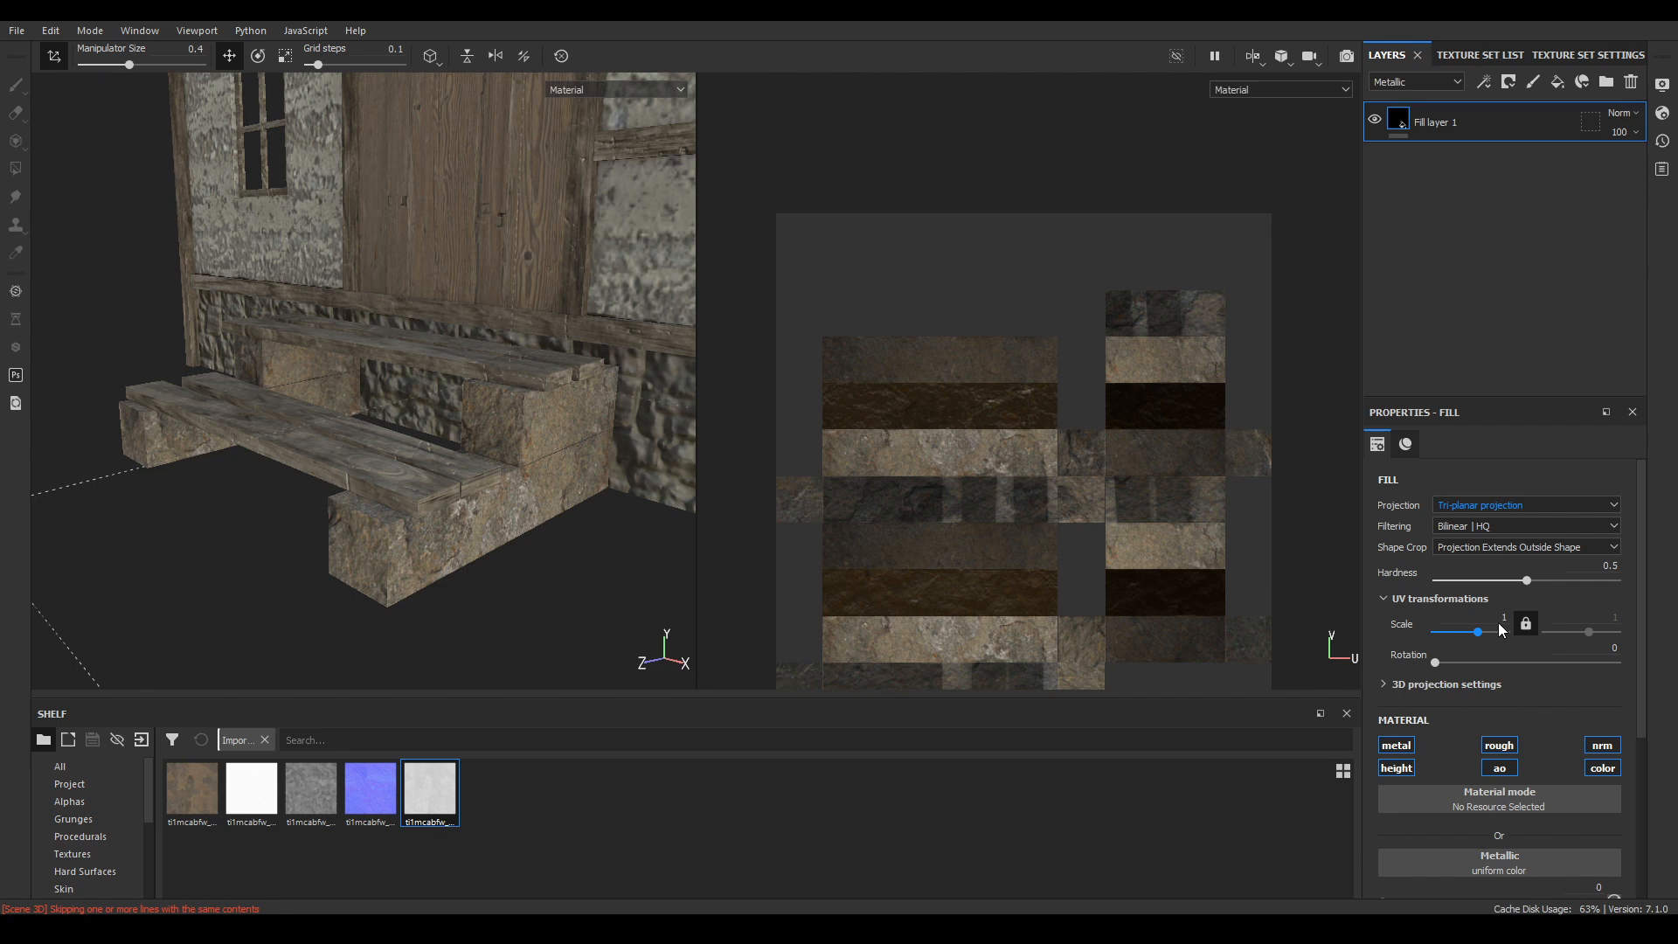
left_click(1504, 618)
left_click_drag(672, 522, 515, 476, "alt")
- Make Walls the active texture set and add the Large Rust Leaks material above the Castle Wall layer
left_click(1456, 54)
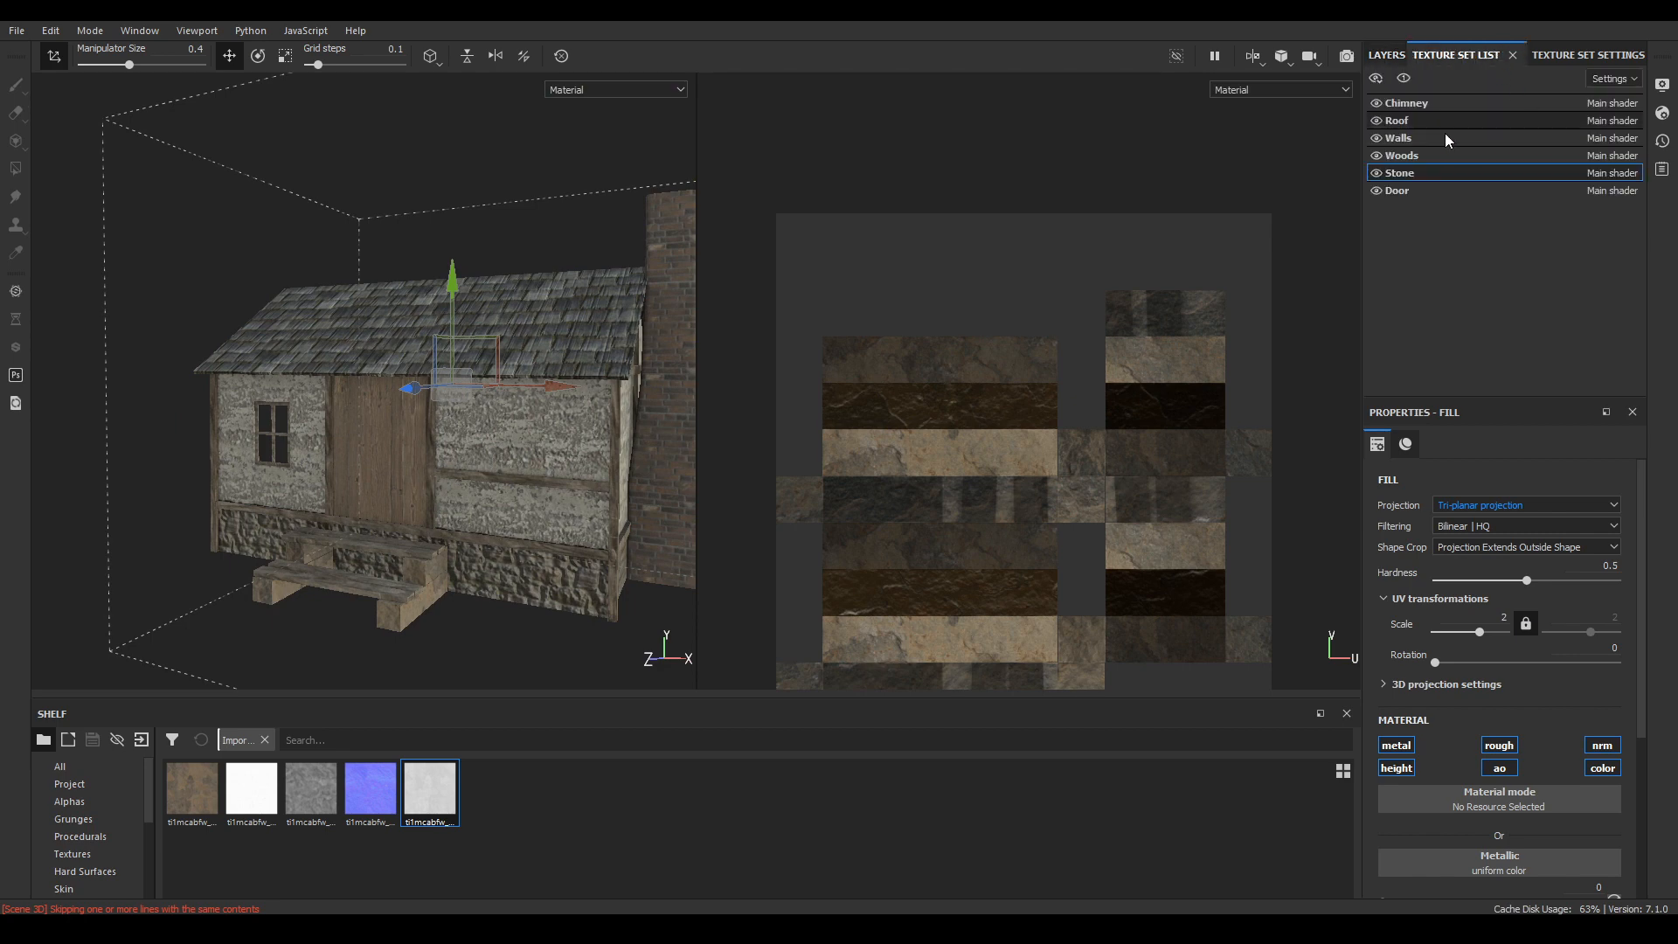
left_click(1413, 142)
left_click_drag(554, 401, 476, 467, "alt")
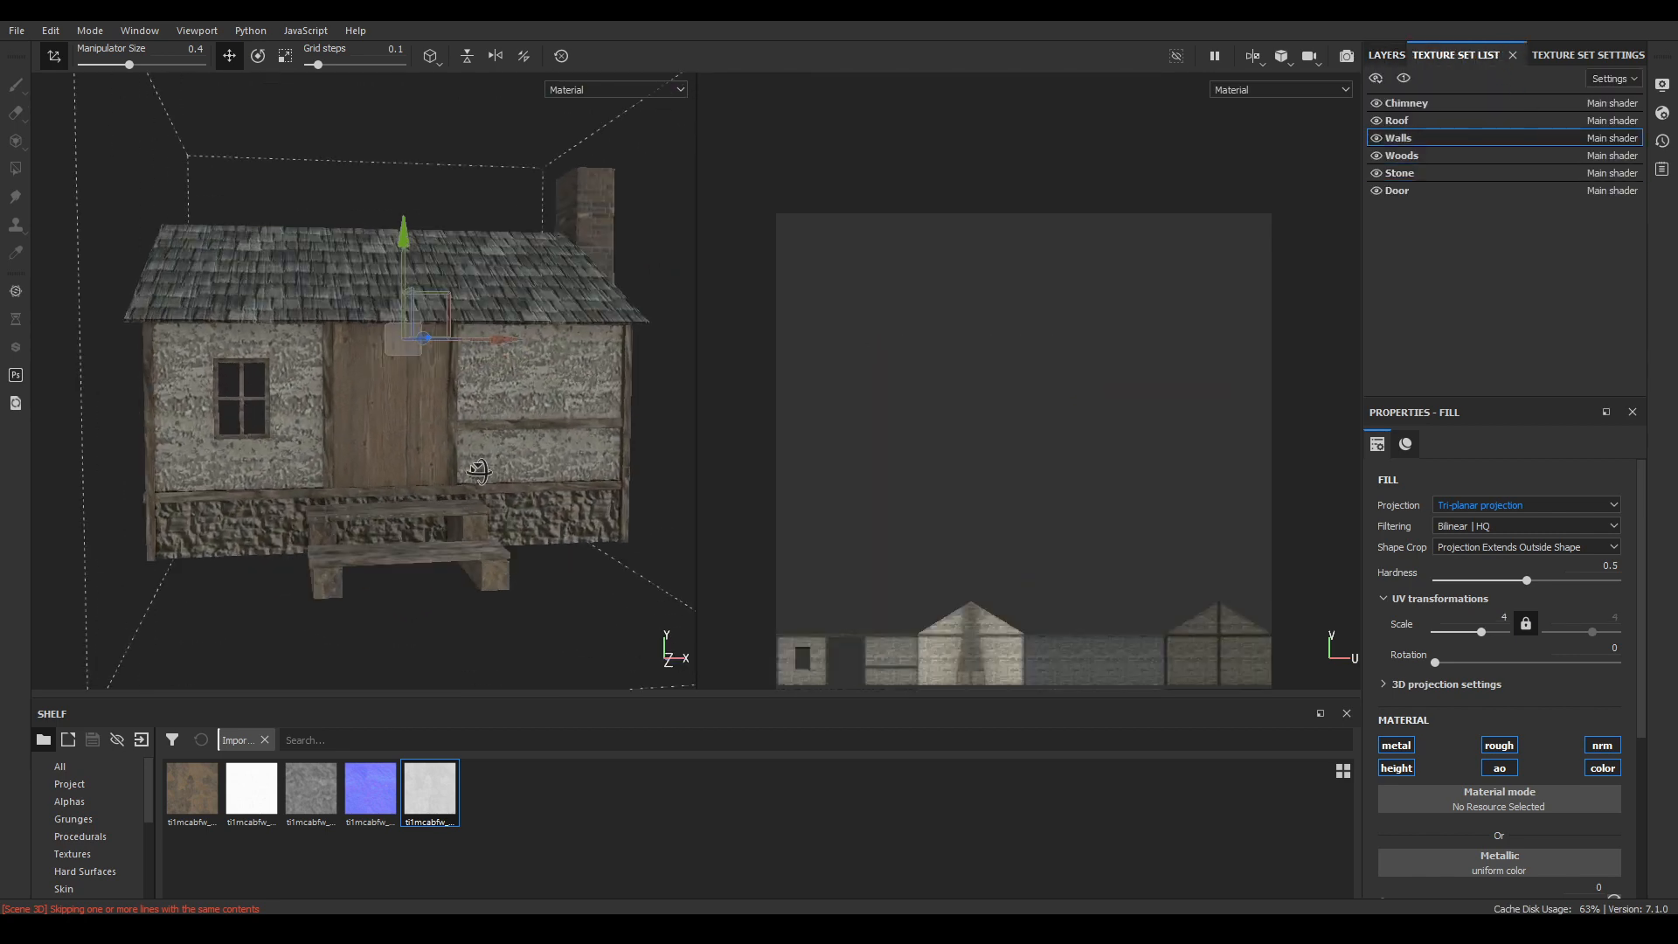
left_click(1386, 55)
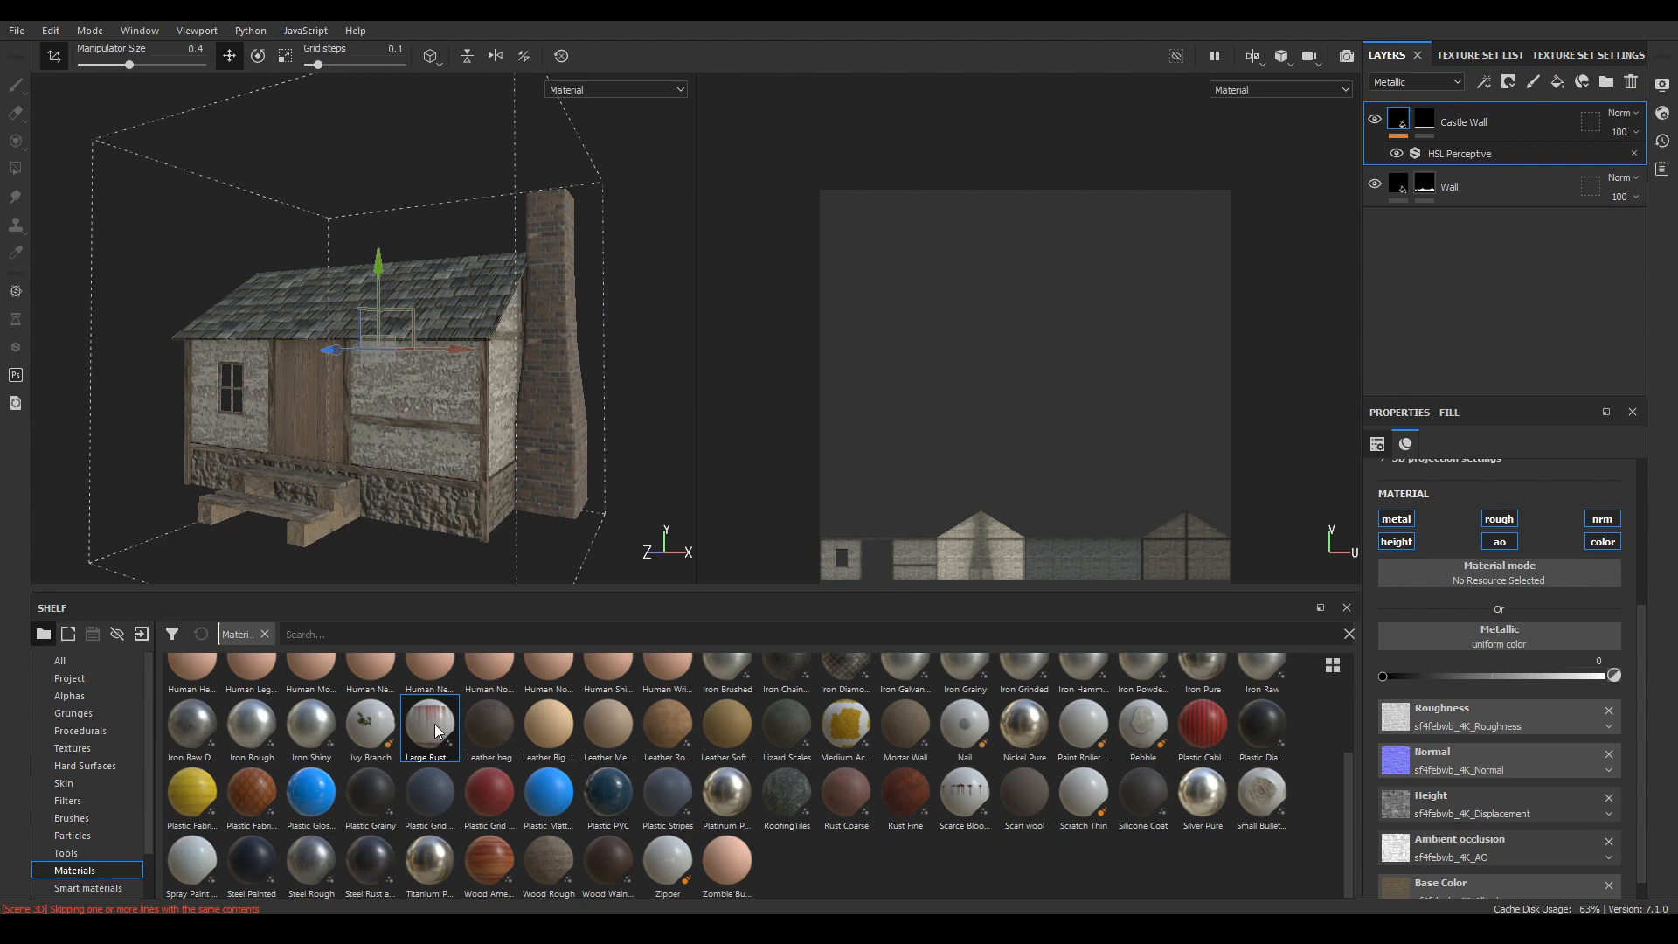
left_click_drag(426, 726, 1489, 102)
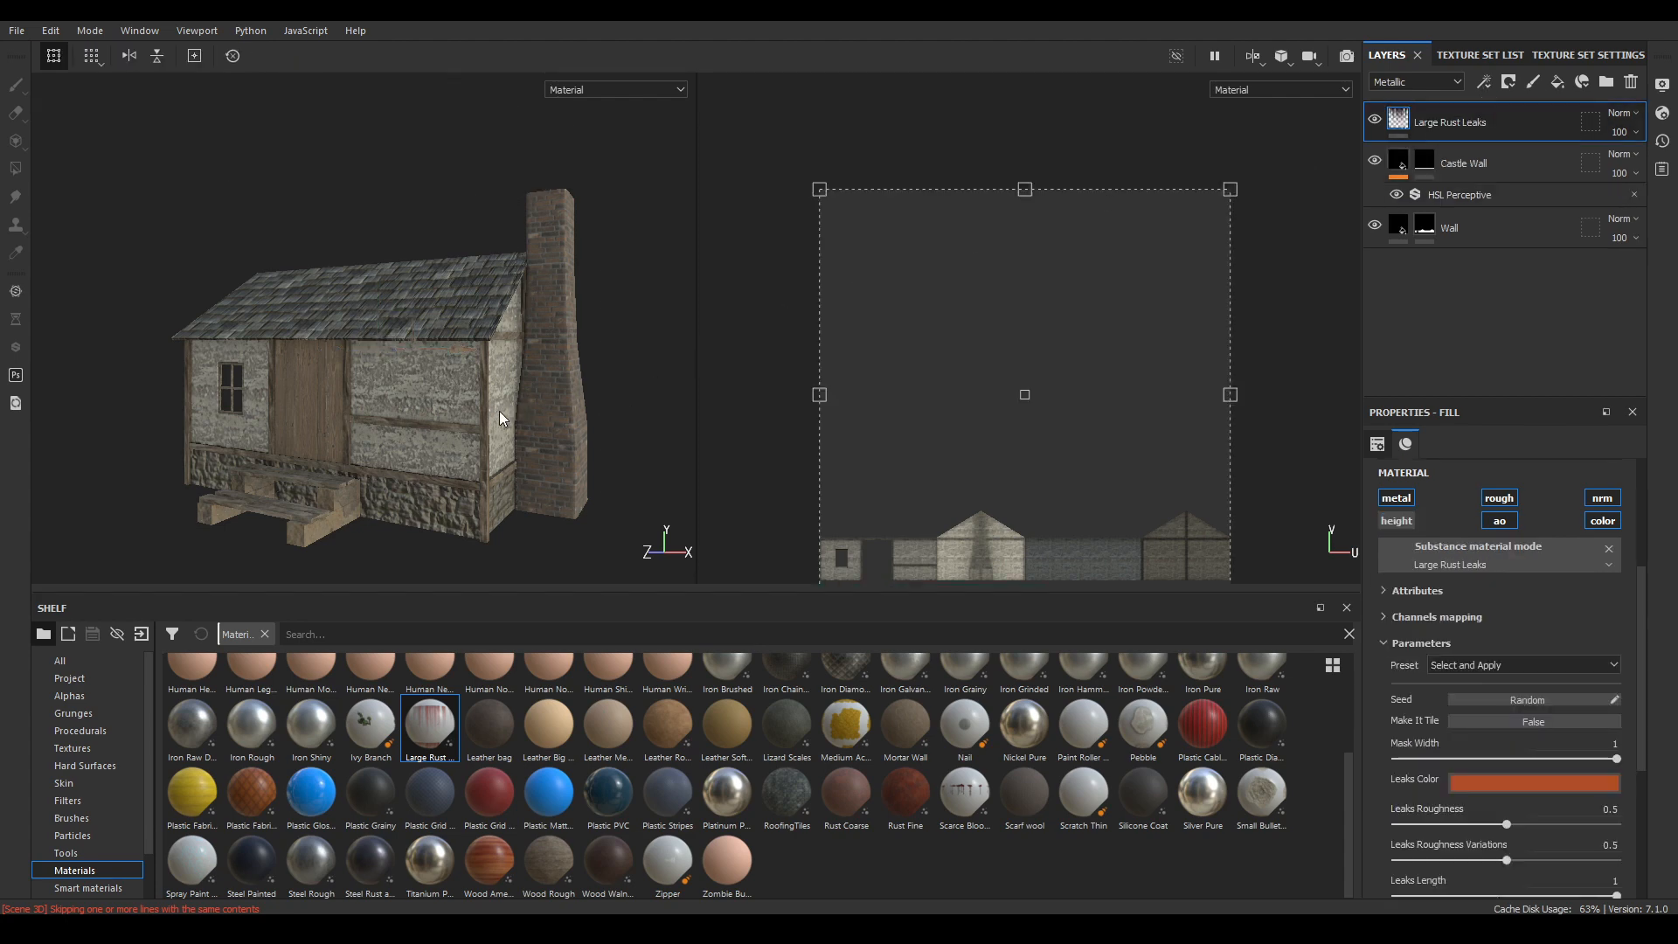
- Squash the leaks projection vertically to a scale of about 8.06 and fit it over the upper wall band in the UV layout
scroll(500, 417, "up", 6)
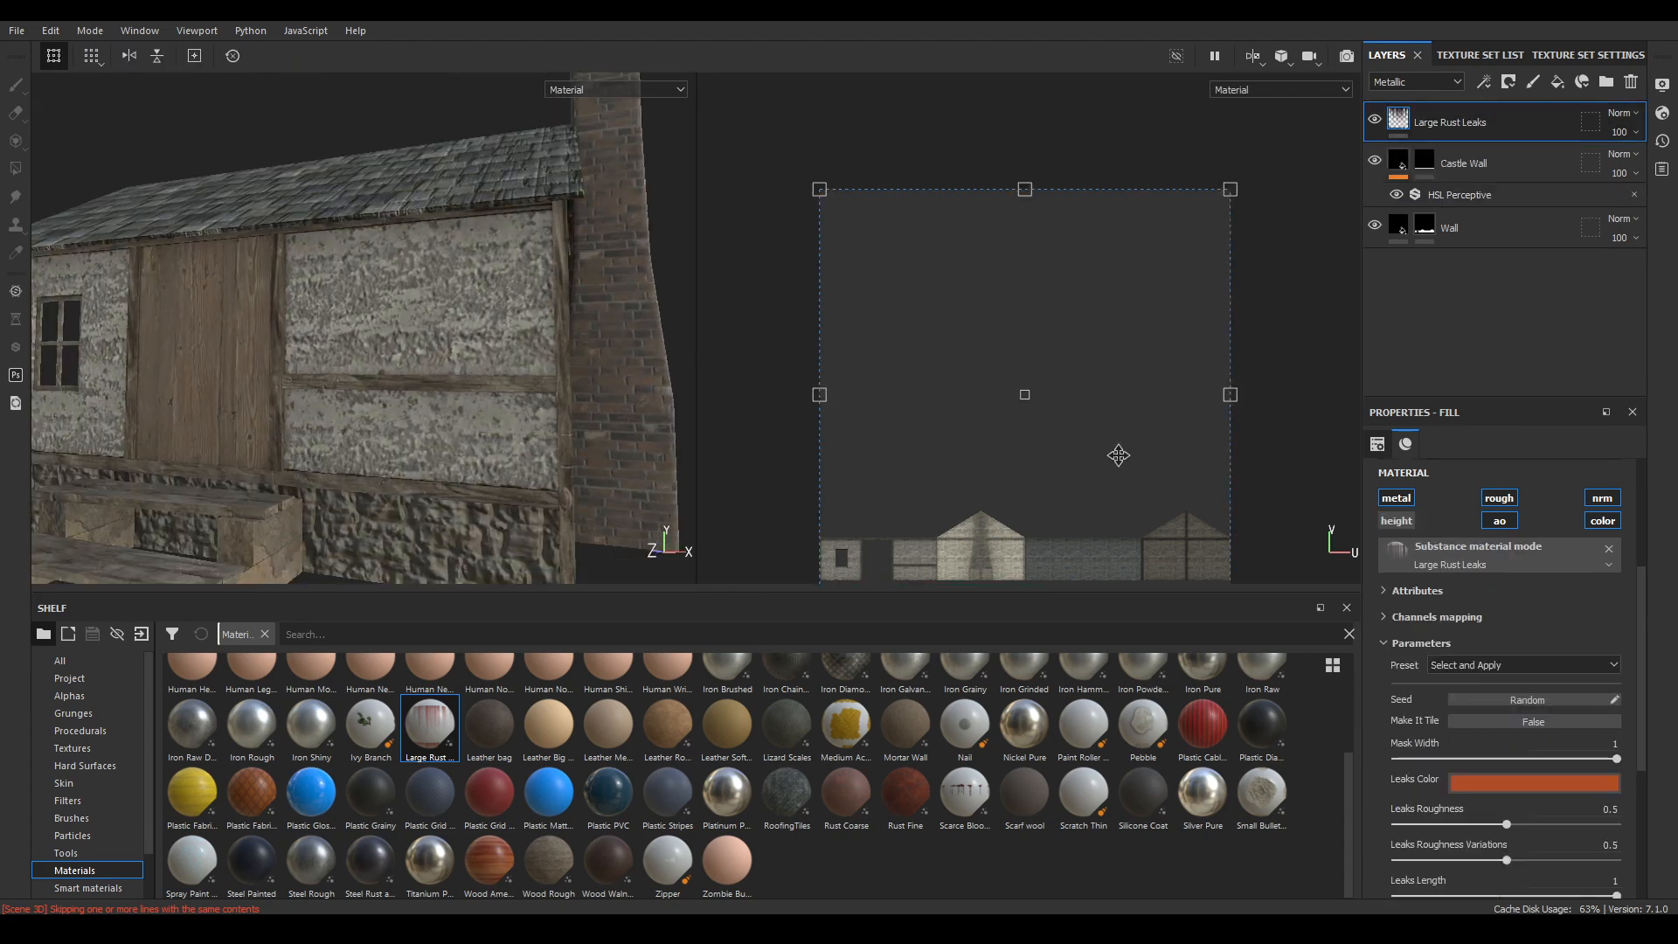
middle_click_drag(1117, 455, 1021, 278)
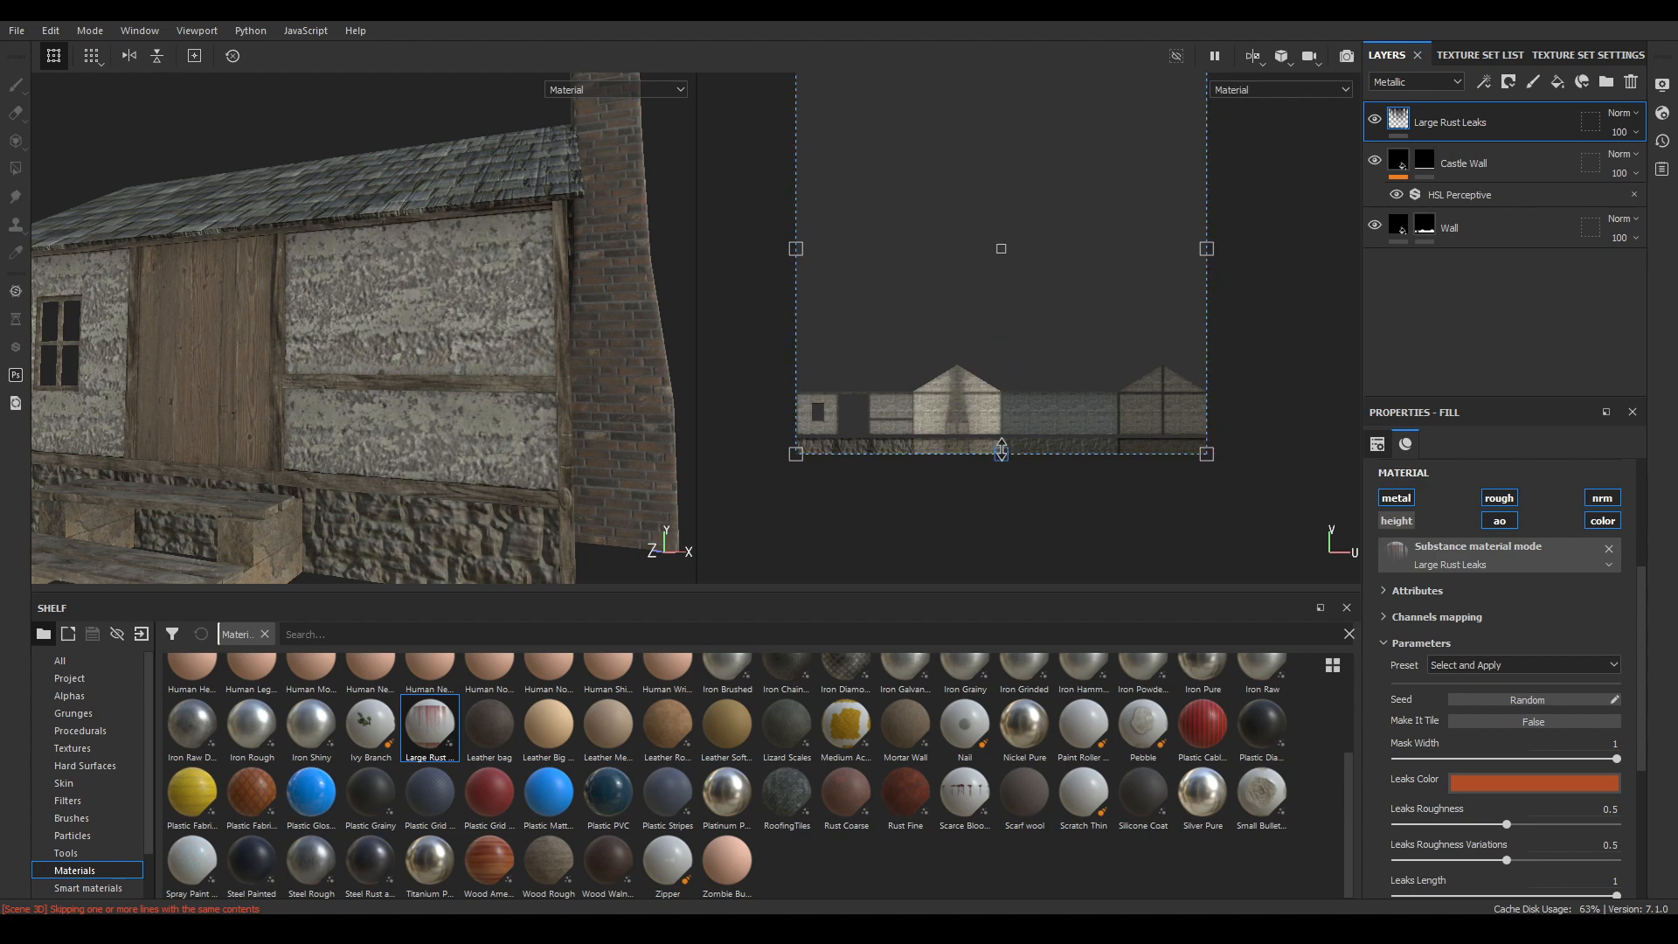
left_click_drag(1001, 452, 1003, 95)
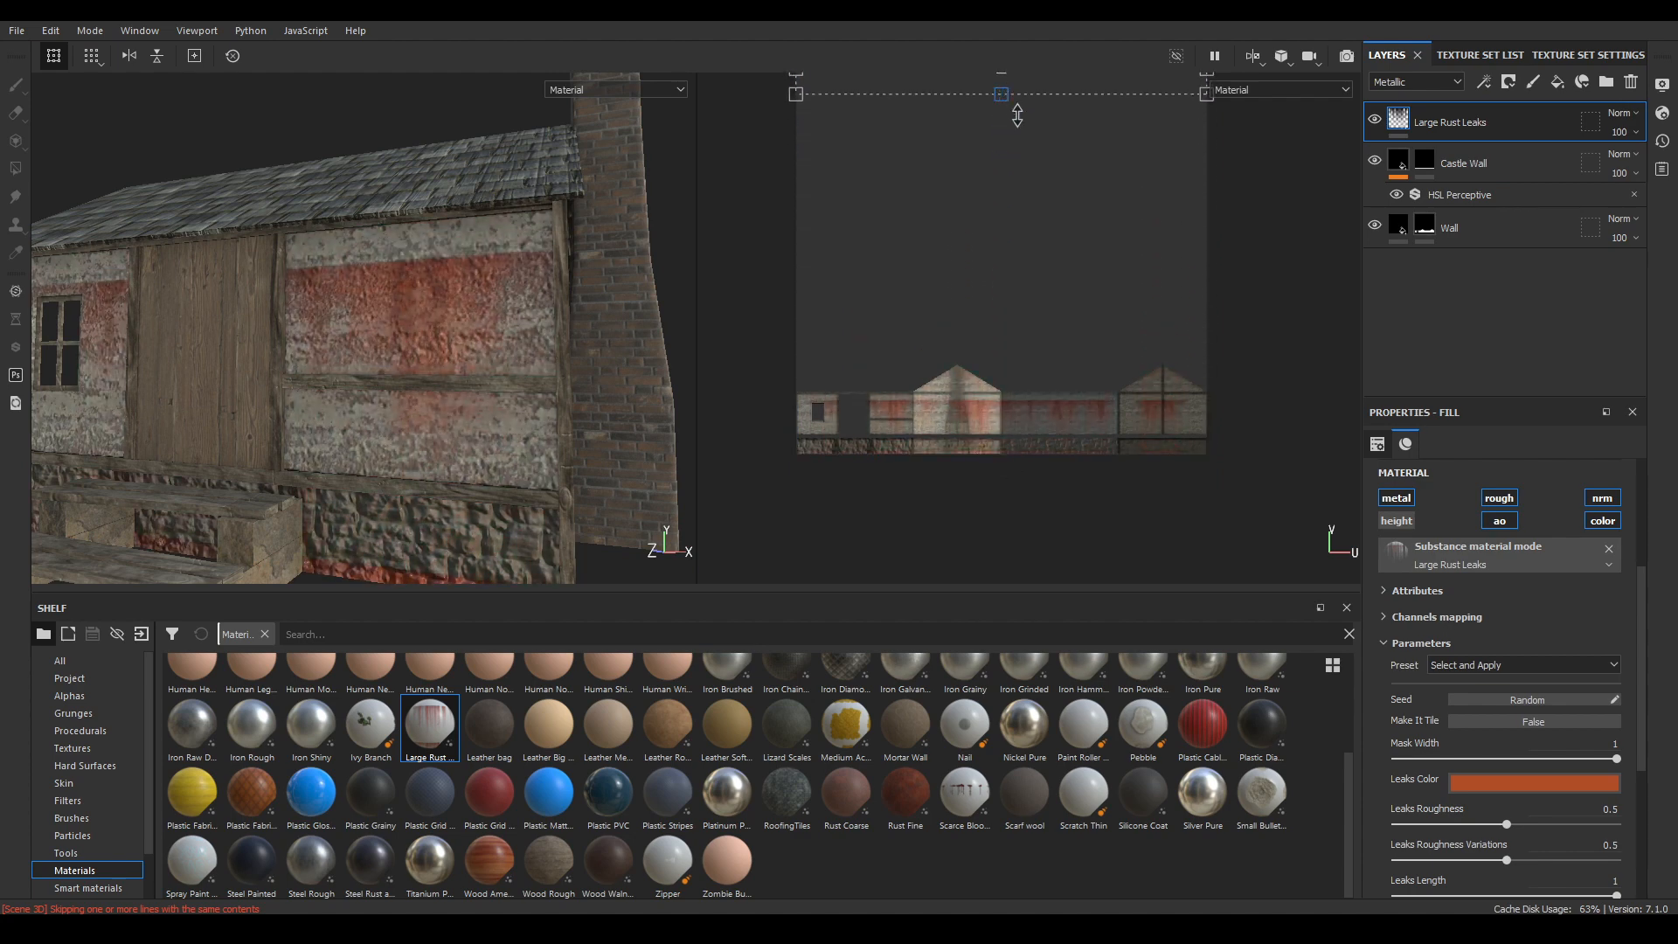
middle_click_drag(1017, 116, 1057, 319)
left_click_drag(1054, 278, 1060, 593)
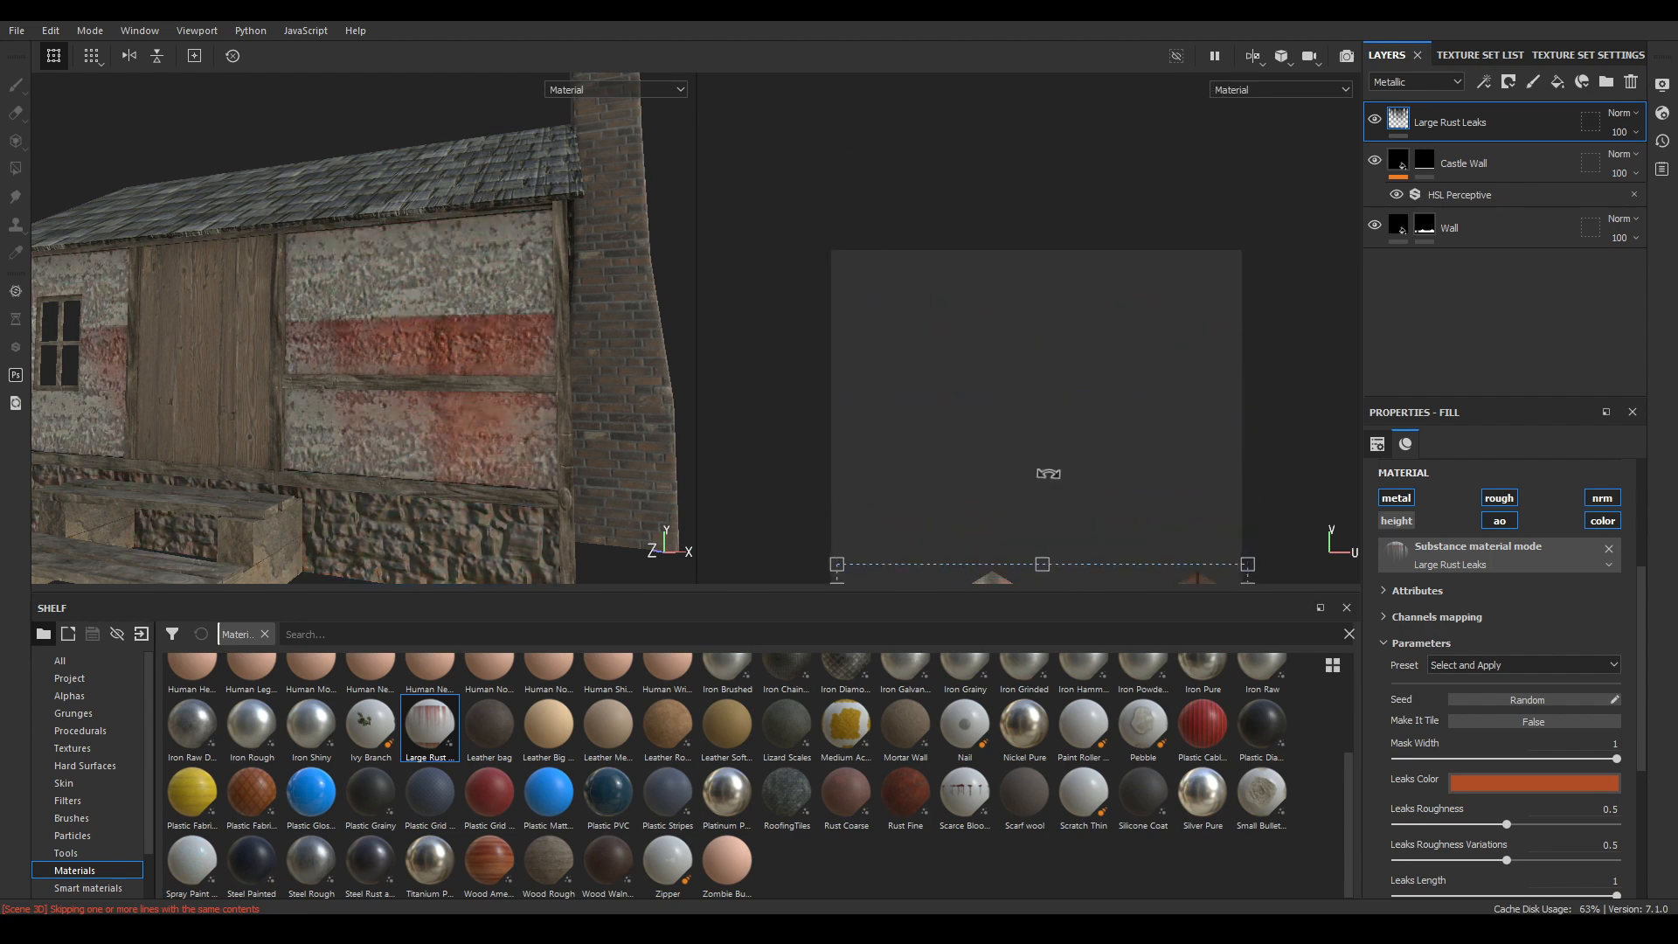
middle_click_drag(1049, 473, 1063, 187)
scroll(1061, 229, "up", 2)
left_click_drag(1087, 408, 1075, 450)
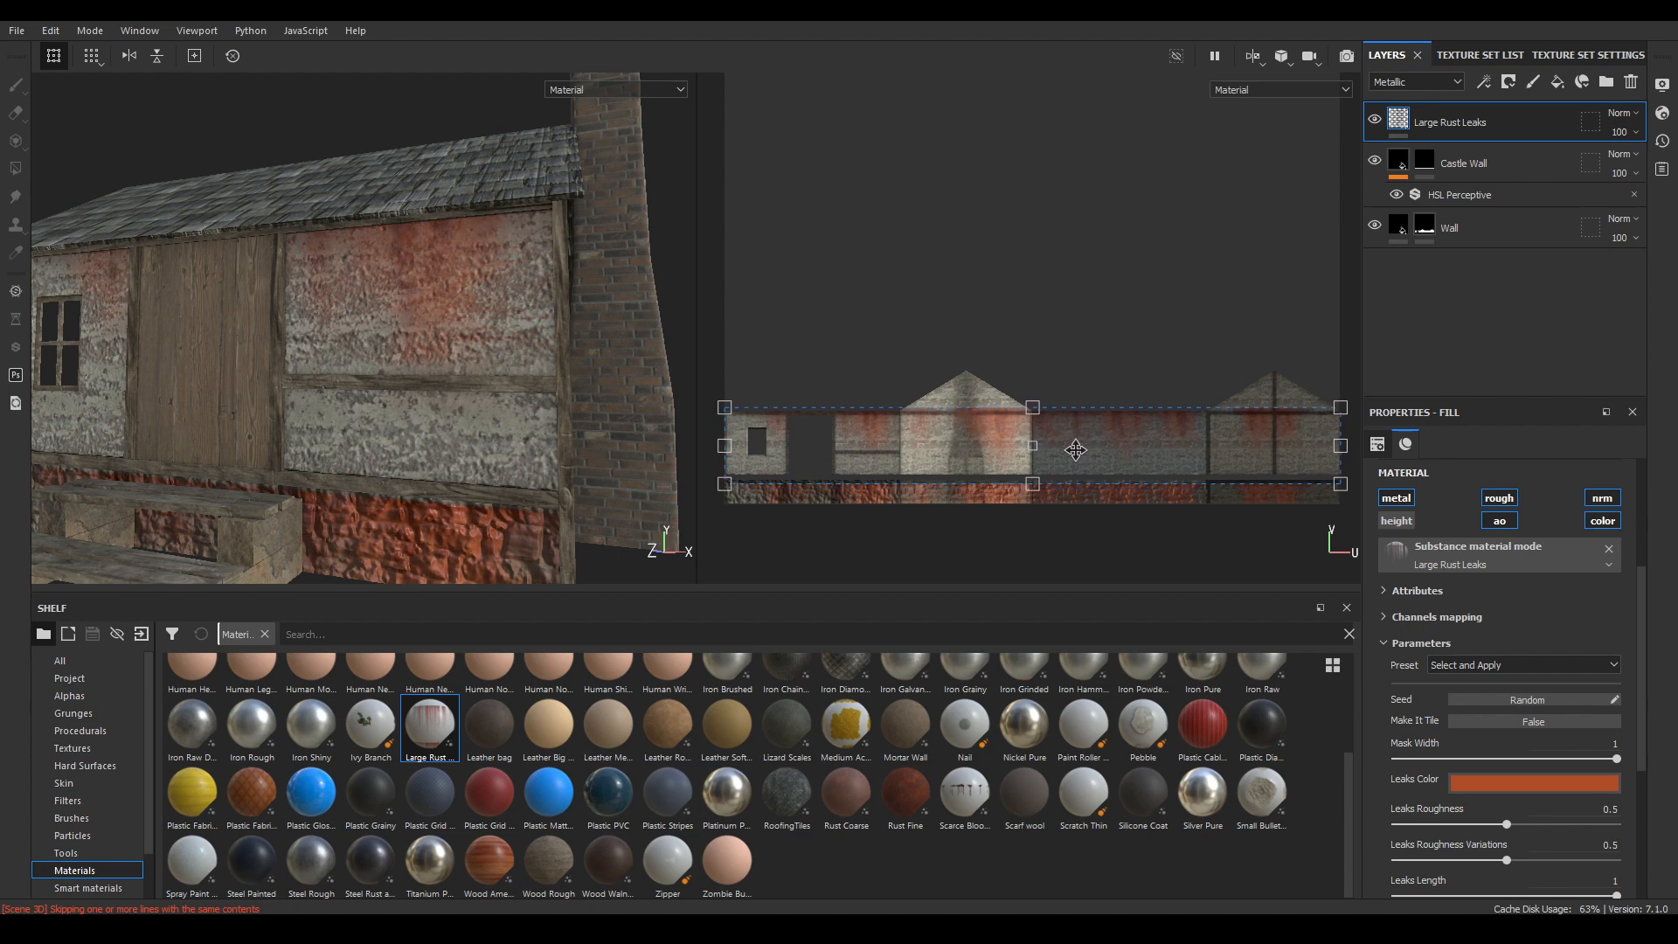
- Set the Leaks Color to dark brown, RGB 0.198, 0.111, 0.077
left_click(1536, 782)
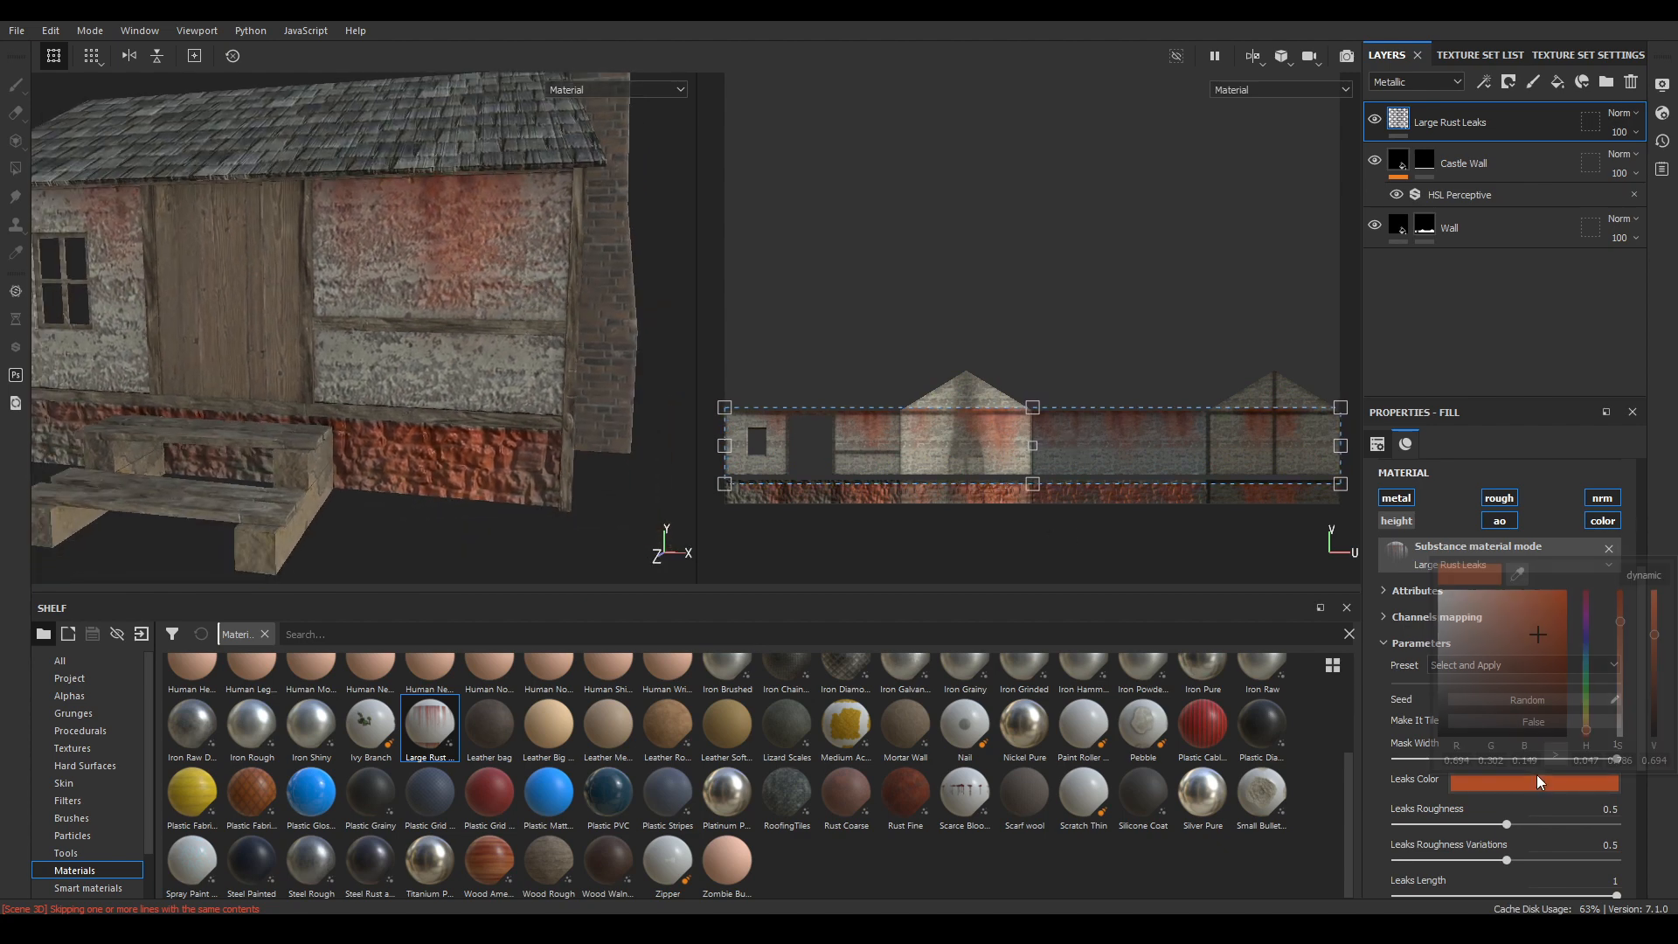
left_click(1502, 686)
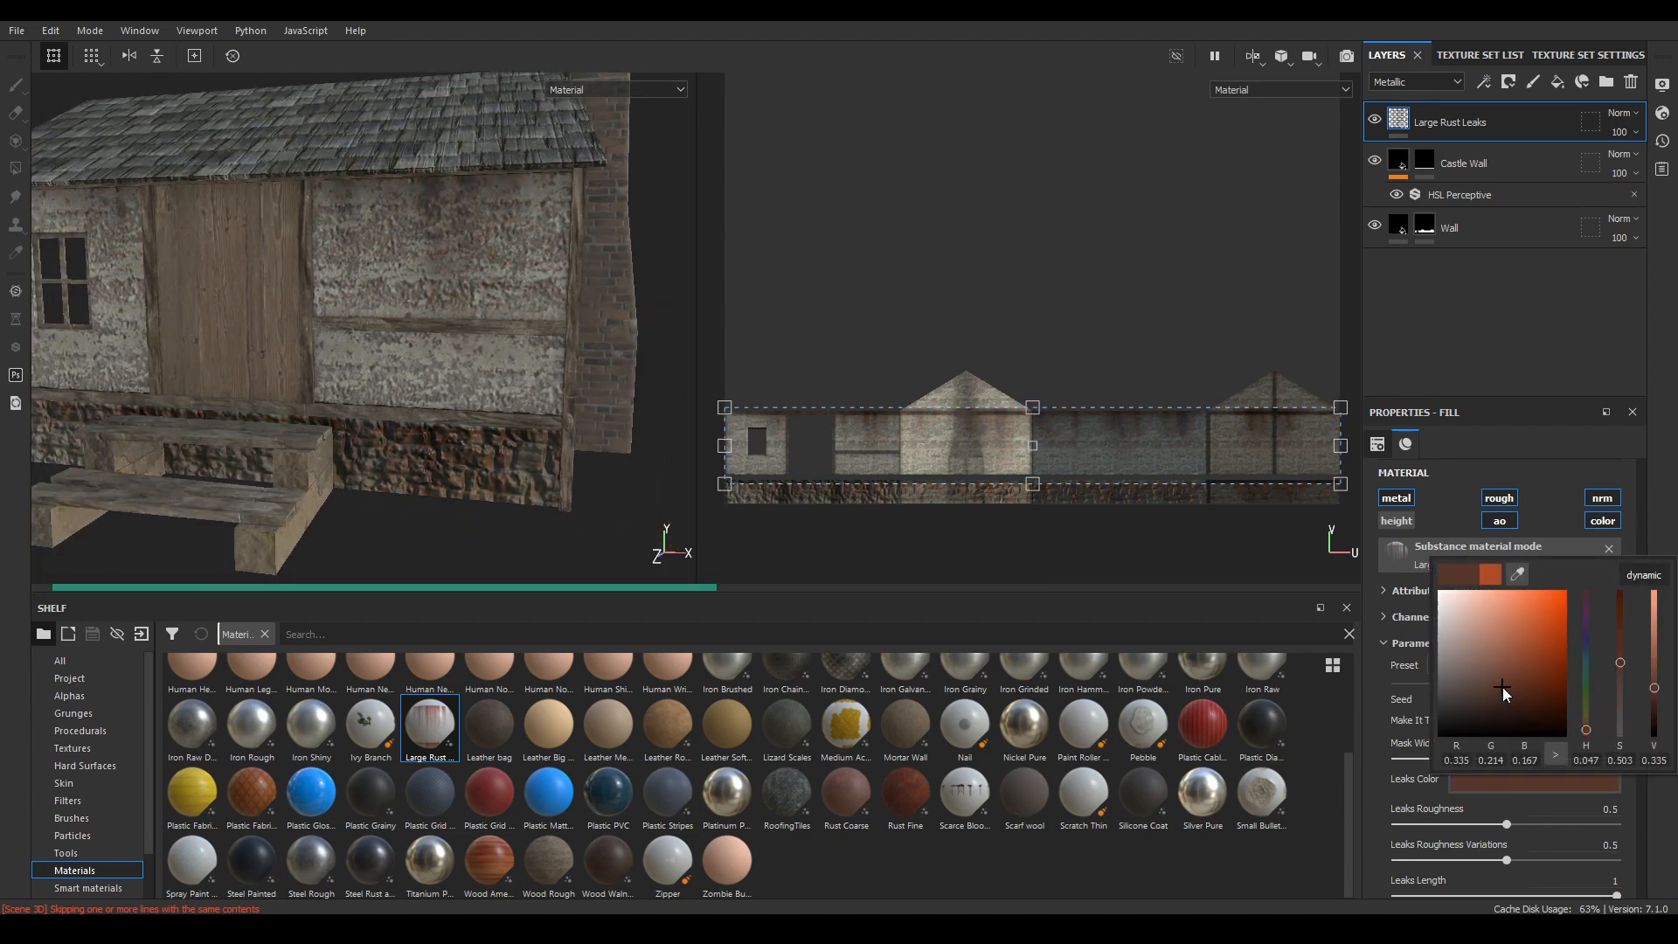
left_click(1512, 697)
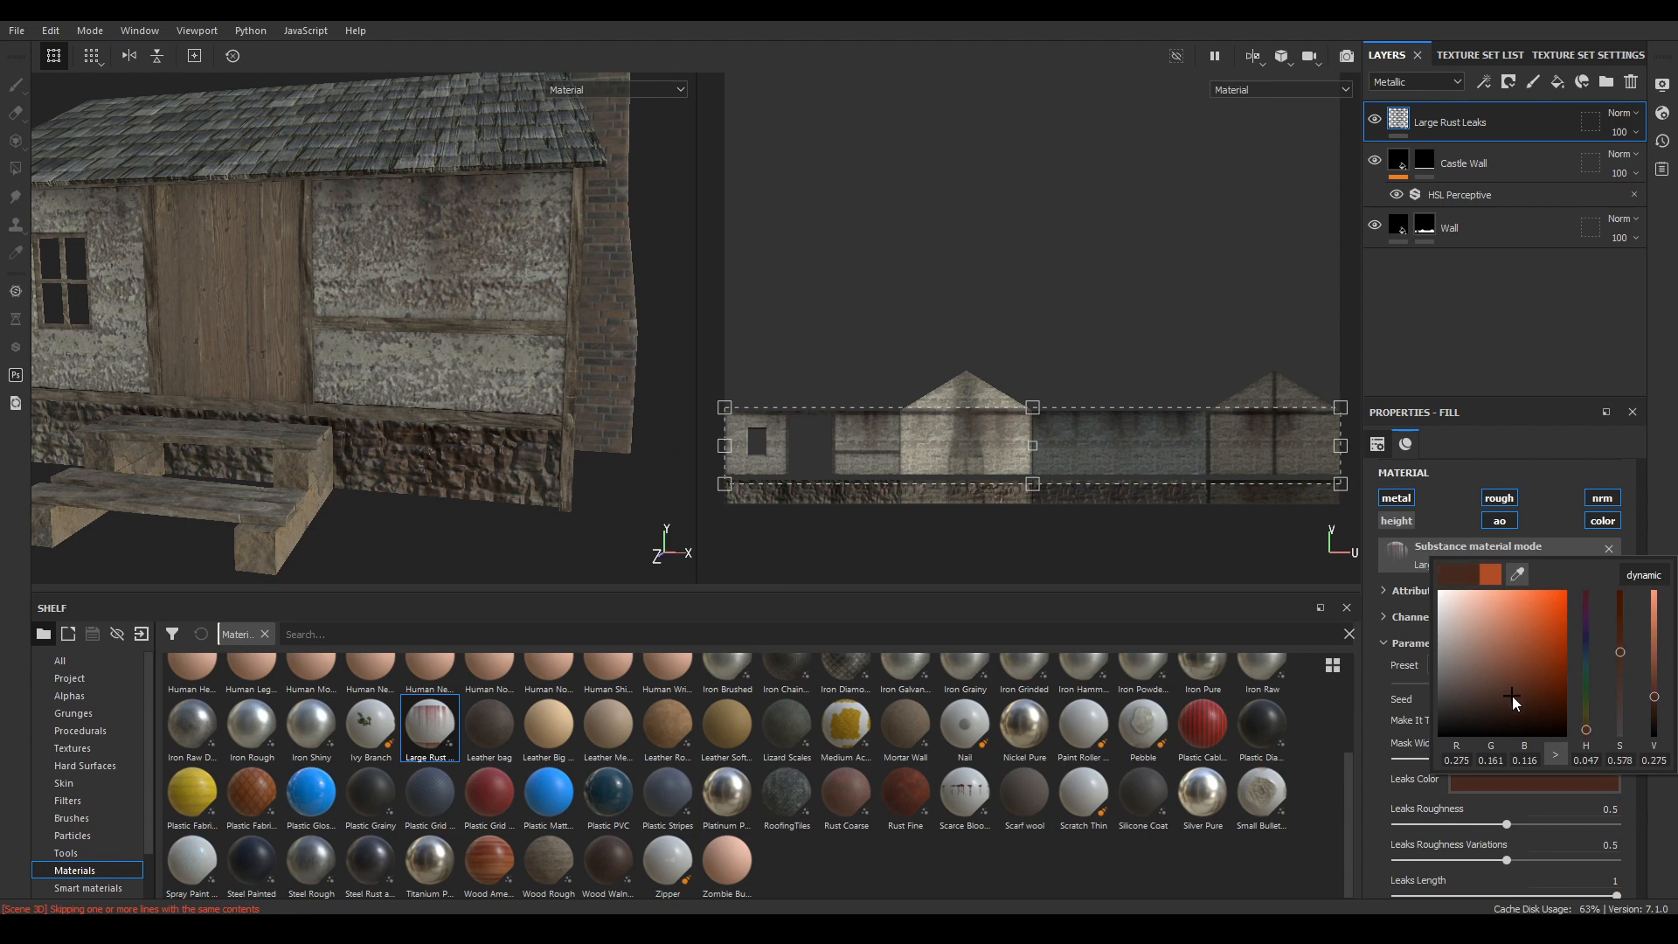
left_click(1493, 706)
left_click(1508, 706)
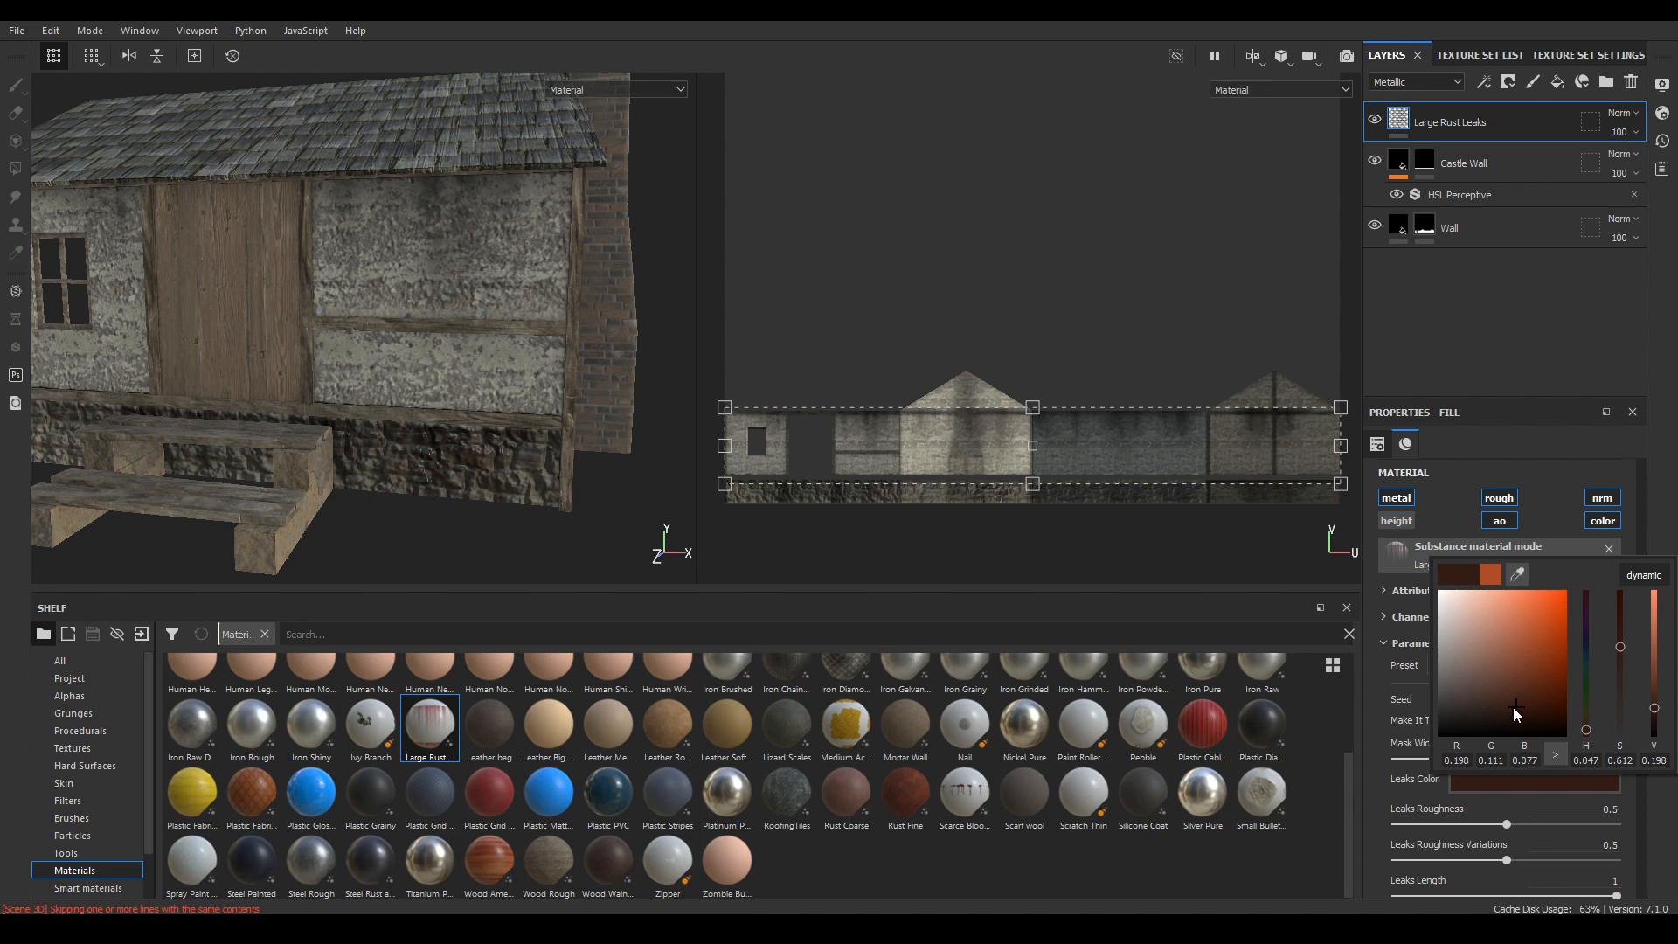
scroll(399, 358, "down", 3)
left_click_drag(399, 359, 332, 280, "alt")
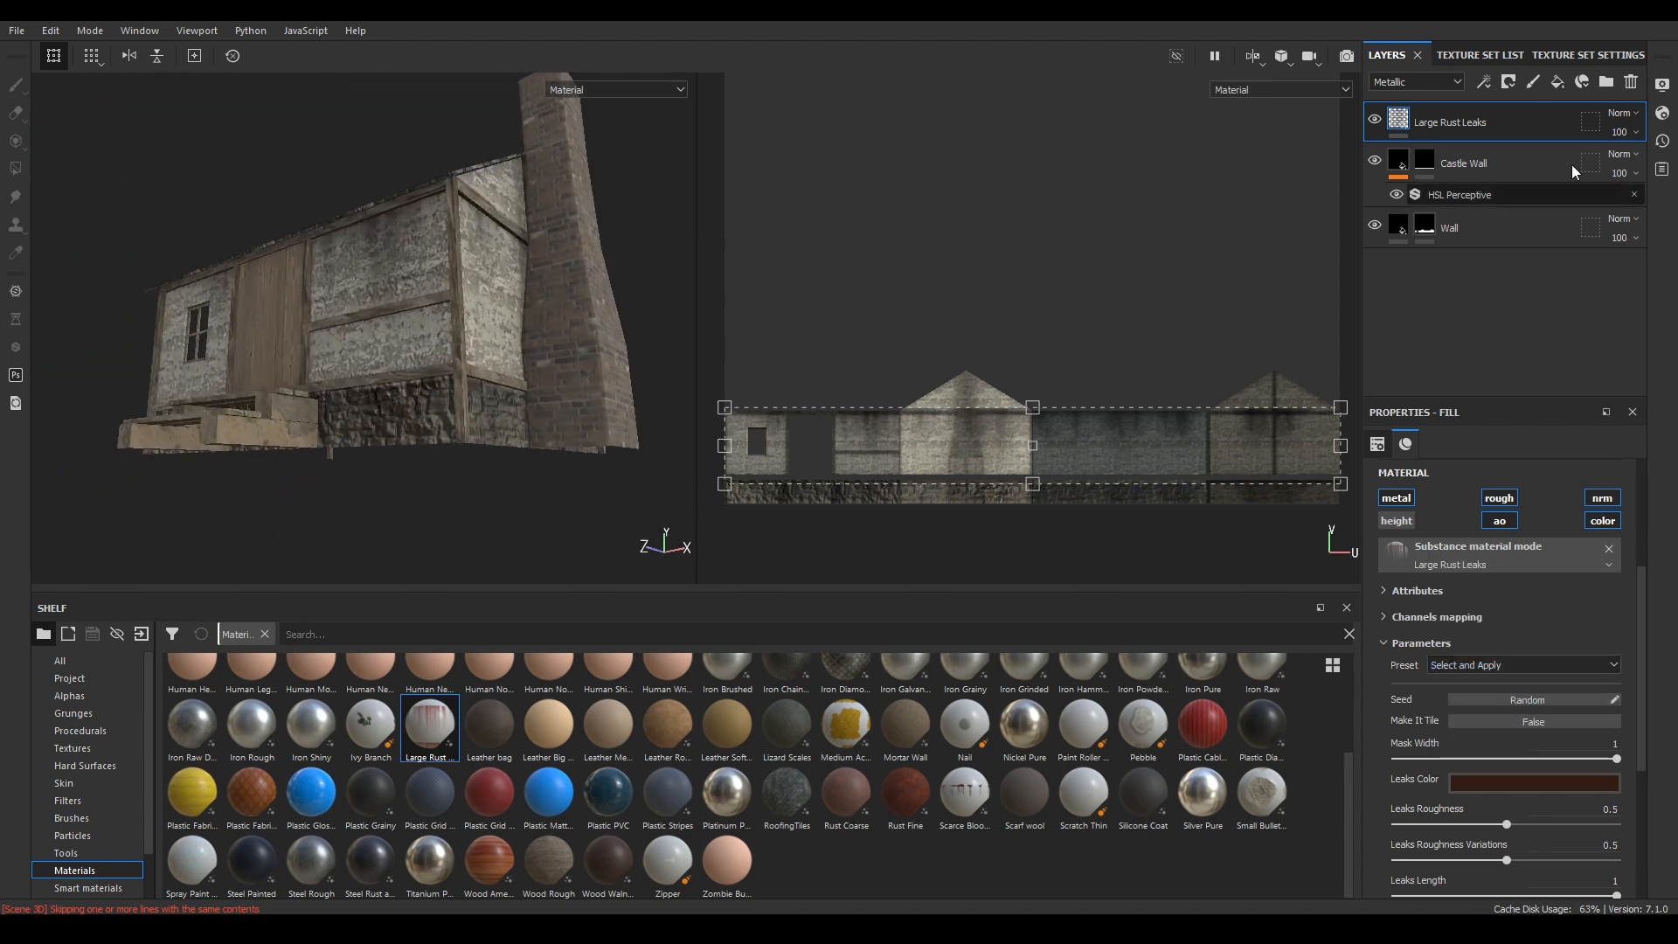
- Try the Soft Orange Rusty Leaks preset on the Large Rust Leaks material, and undo it
left_click(1599, 58)
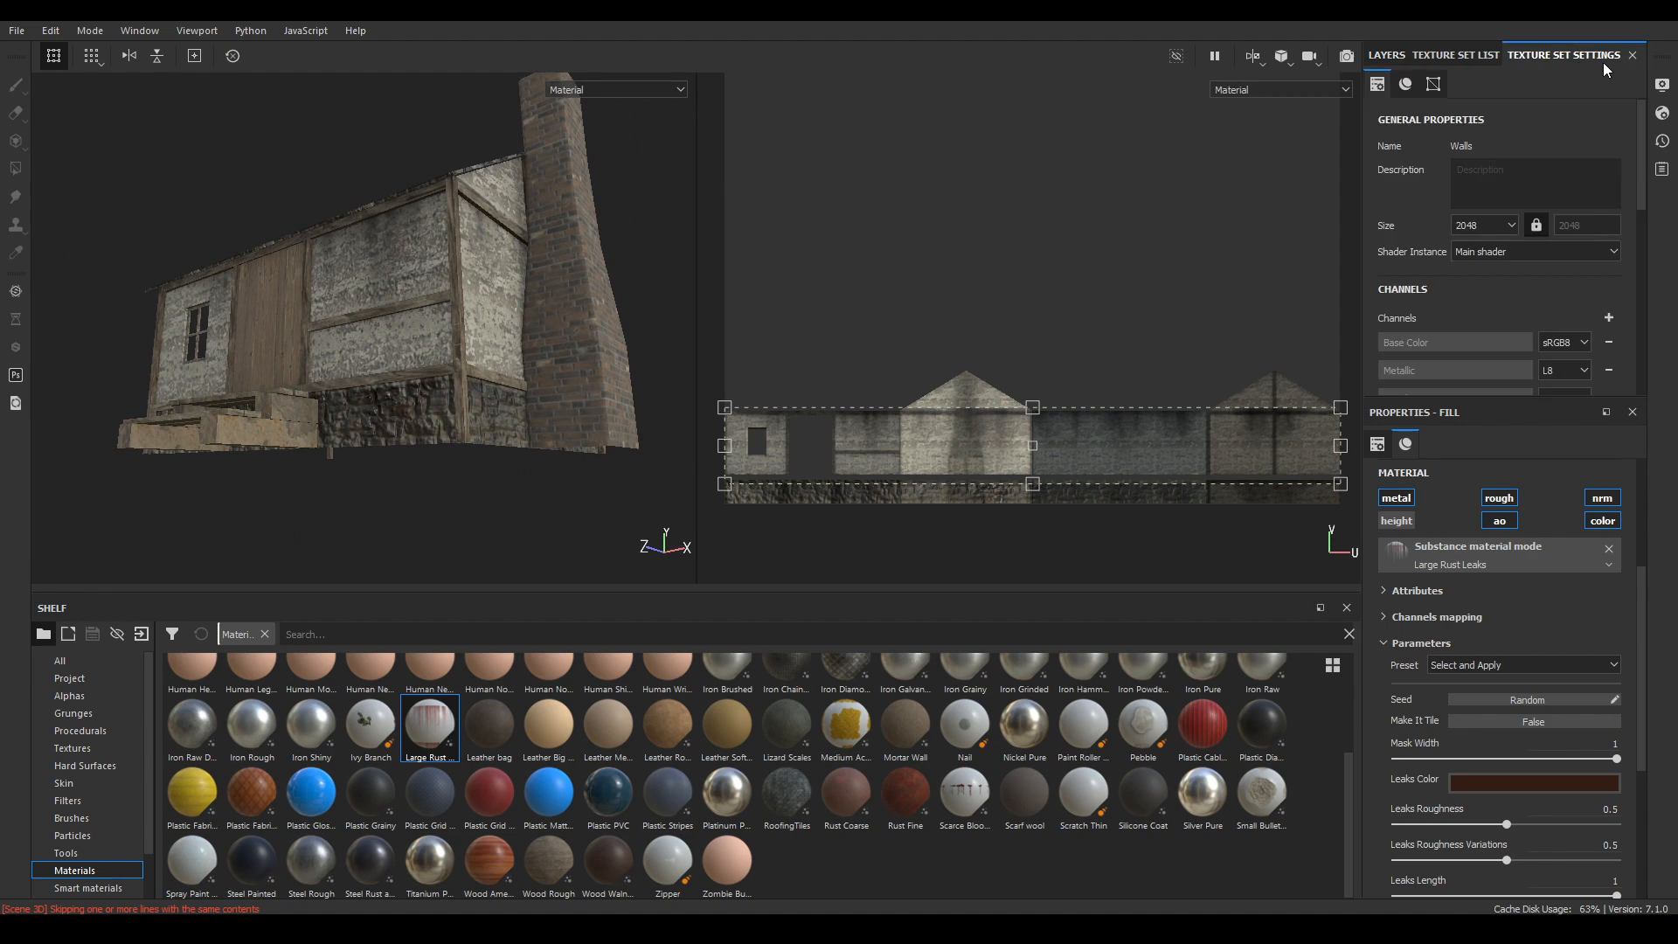
left_click(1390, 55)
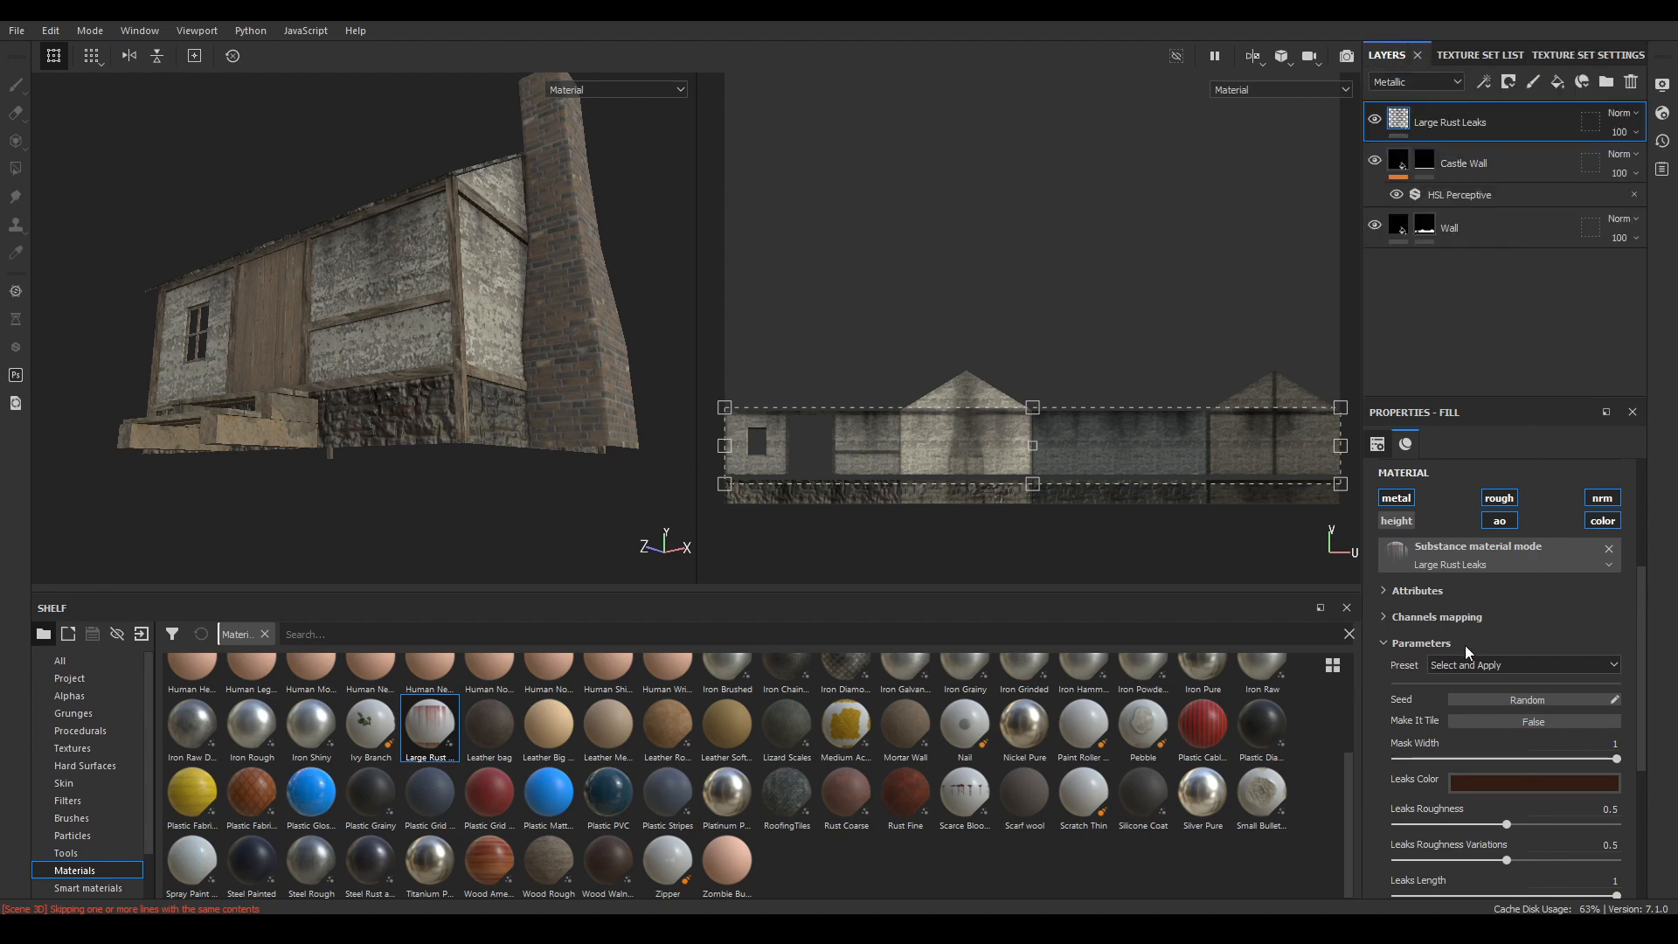
left_click(1502, 663)
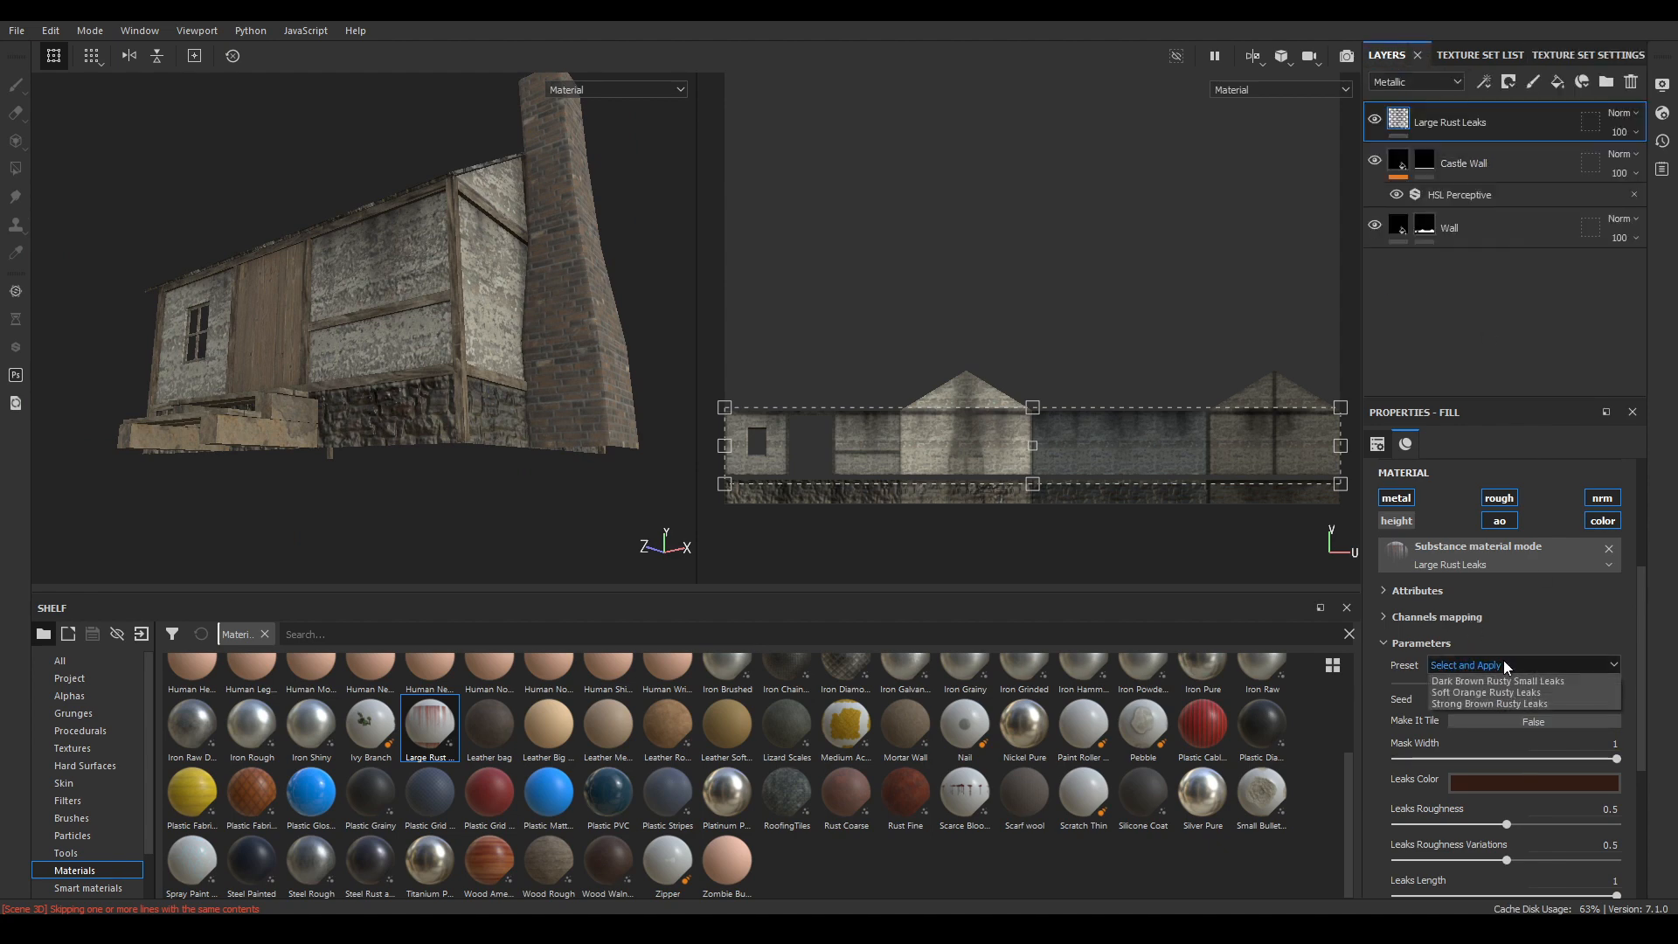
left_click(1514, 692)
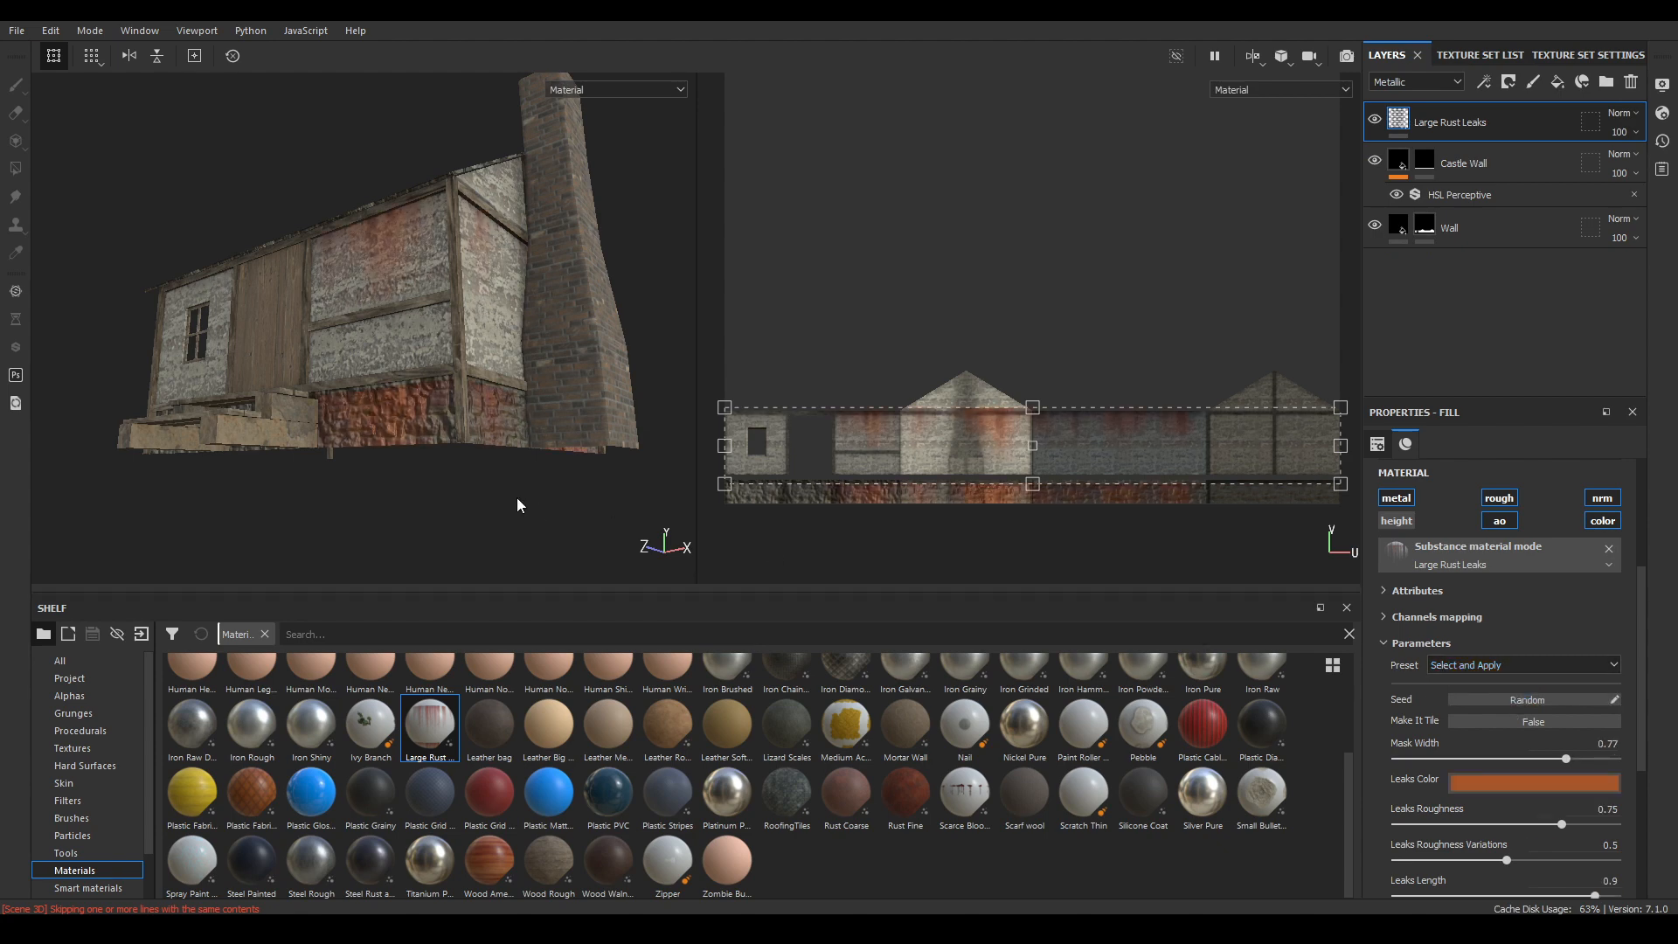
key("ctrl+z")
- Set Leaks Roughness to 0.6 and Leaks Roughness Variations to 0.65
left_click_drag(407, 295, 872, 592, "alt")
scroll(1415, 758, "down", 2)
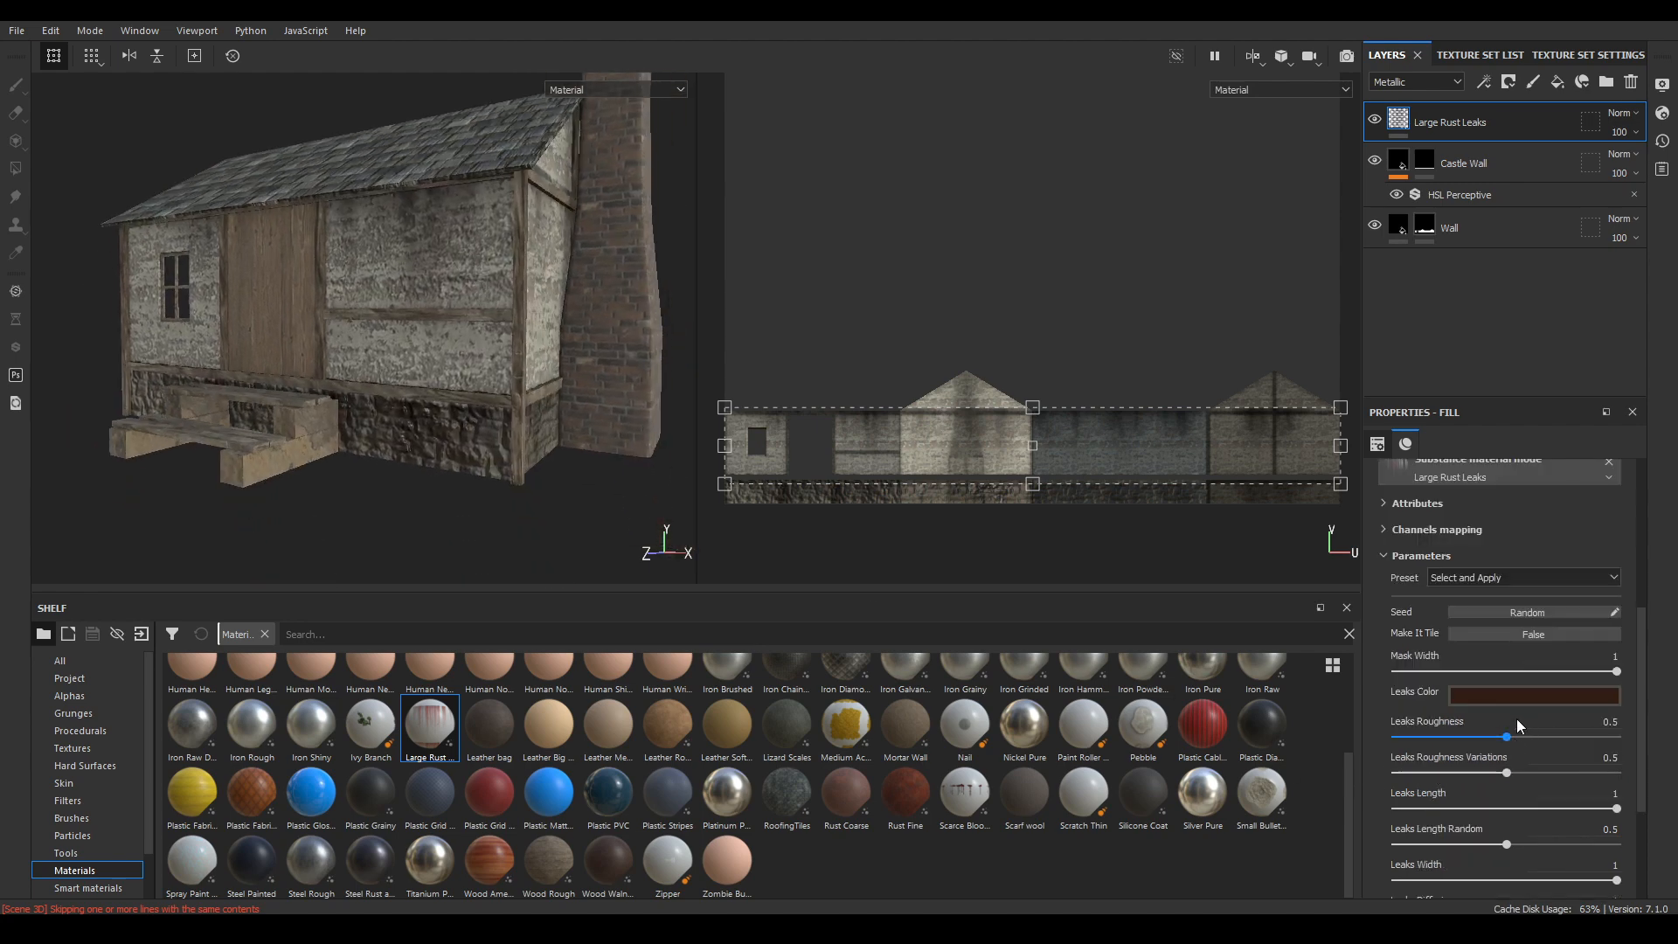
left_click_drag(1524, 742, 1529, 742)
scroll(1504, 769, "down", 2)
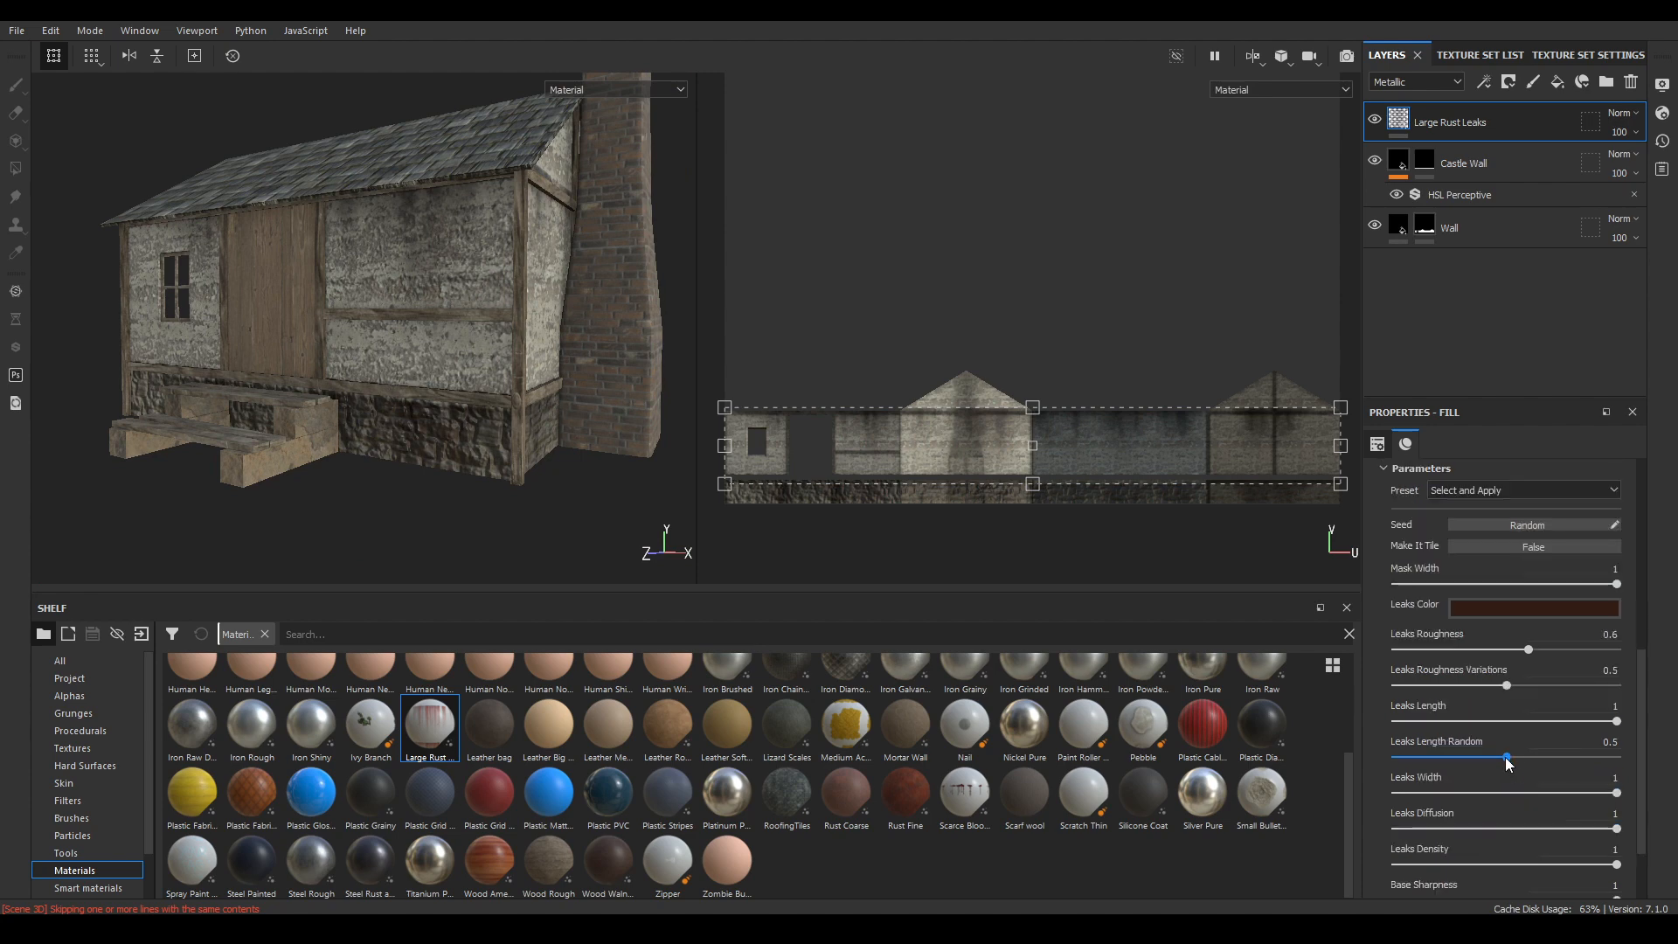
left_click_drag(1527, 688, 1536, 685)
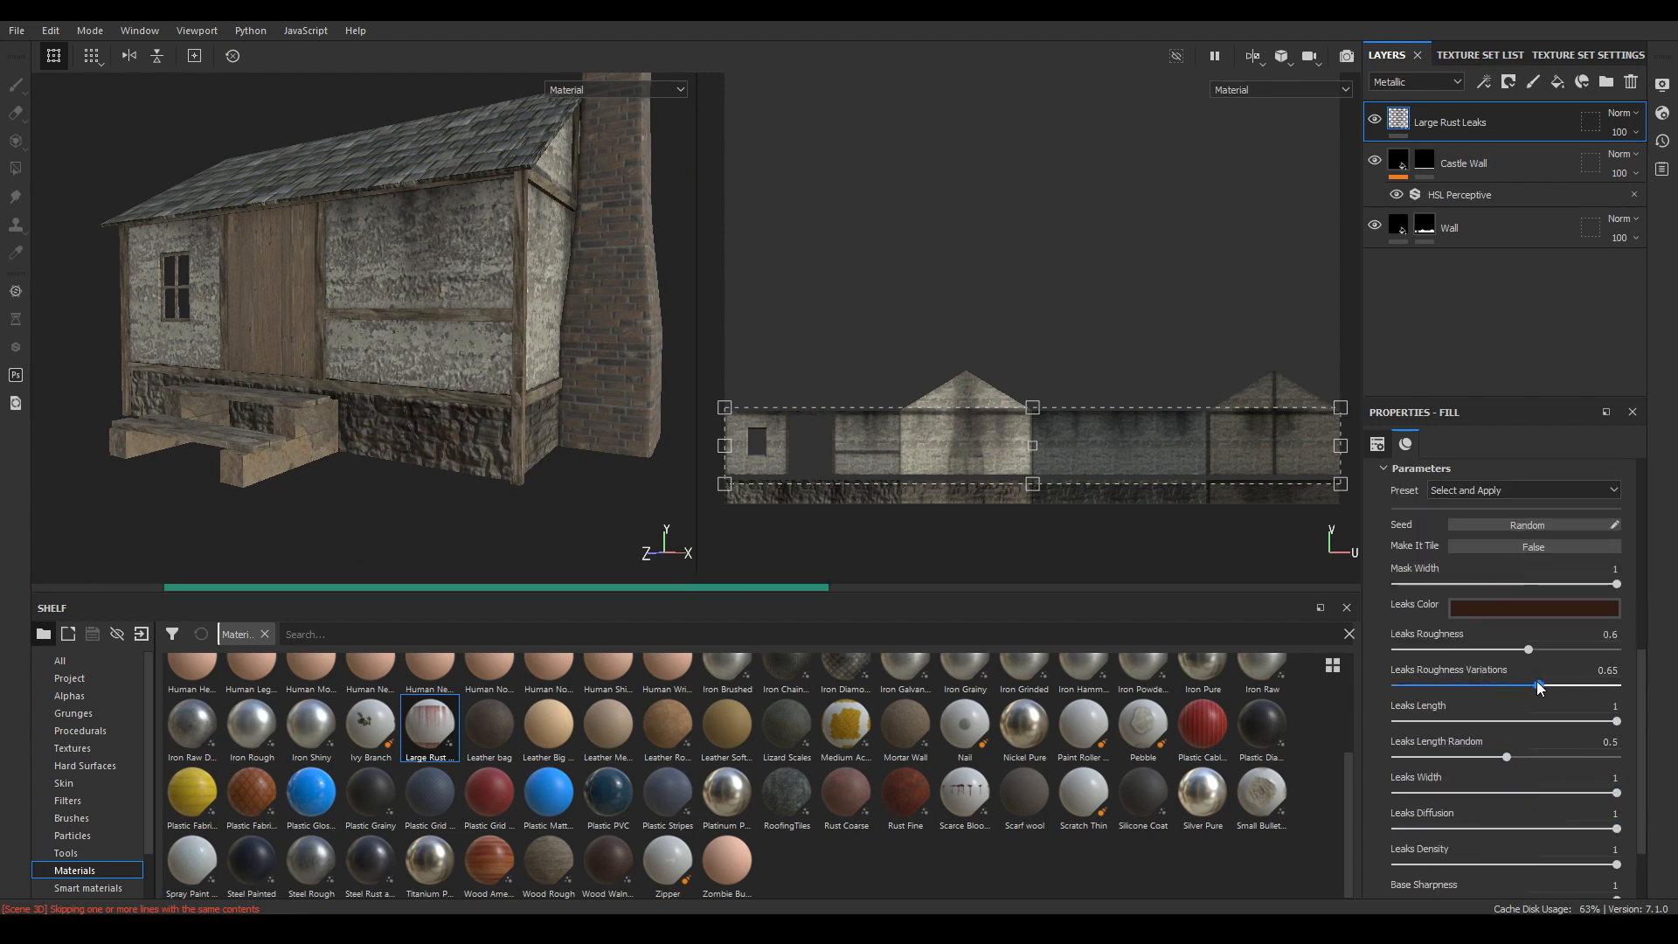
- Examine the Channels and Technical parameters of the Large Rust Leaks material
scroll(1560, 803, "down", 2)
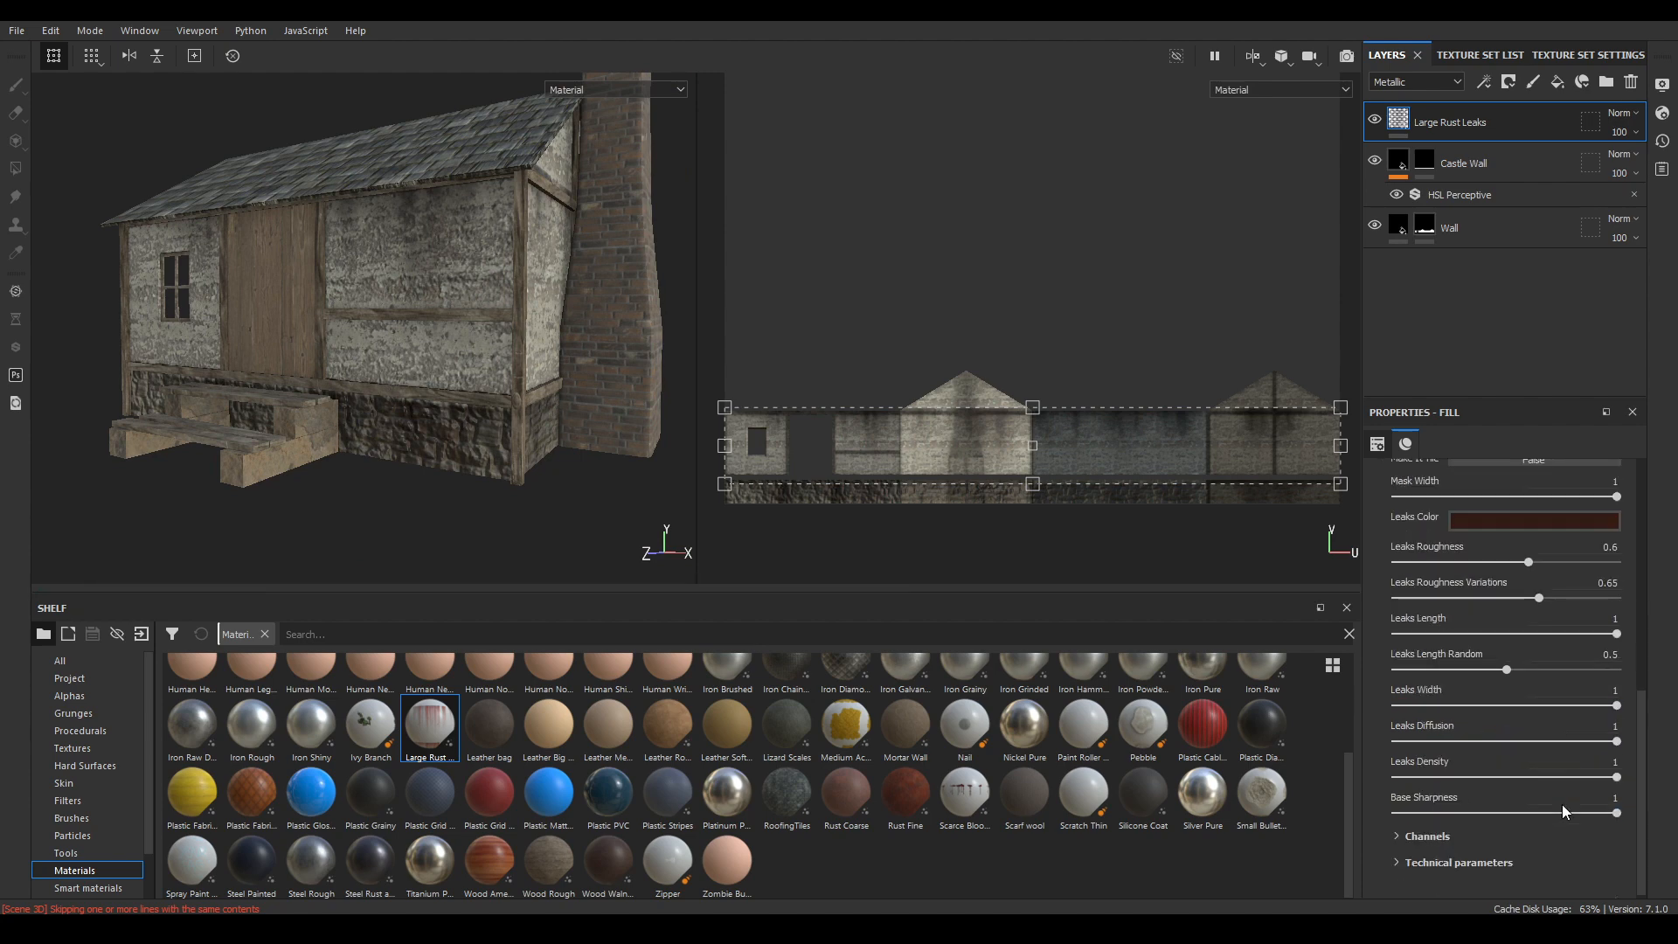
left_click(1424, 839)
scroll(1425, 837, "down", 5)
left_click(1436, 856)
scroll(1475, 783, "down", 5)
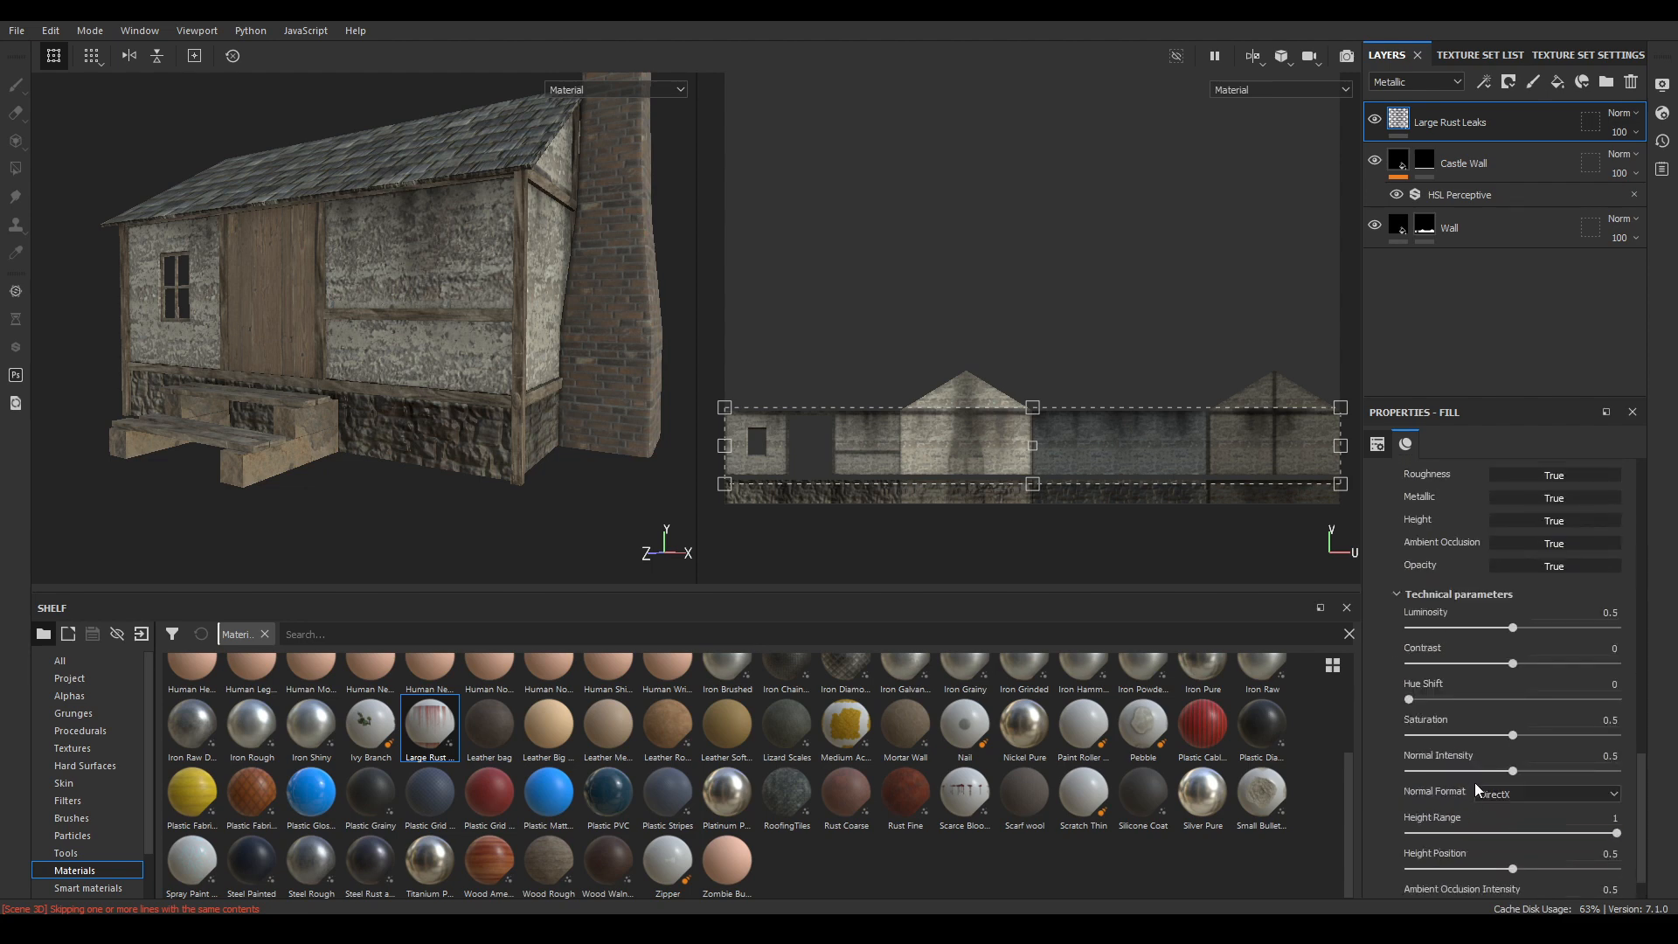
scroll(1475, 844, "up", 6)
scroll(1474, 843, "up", 10)
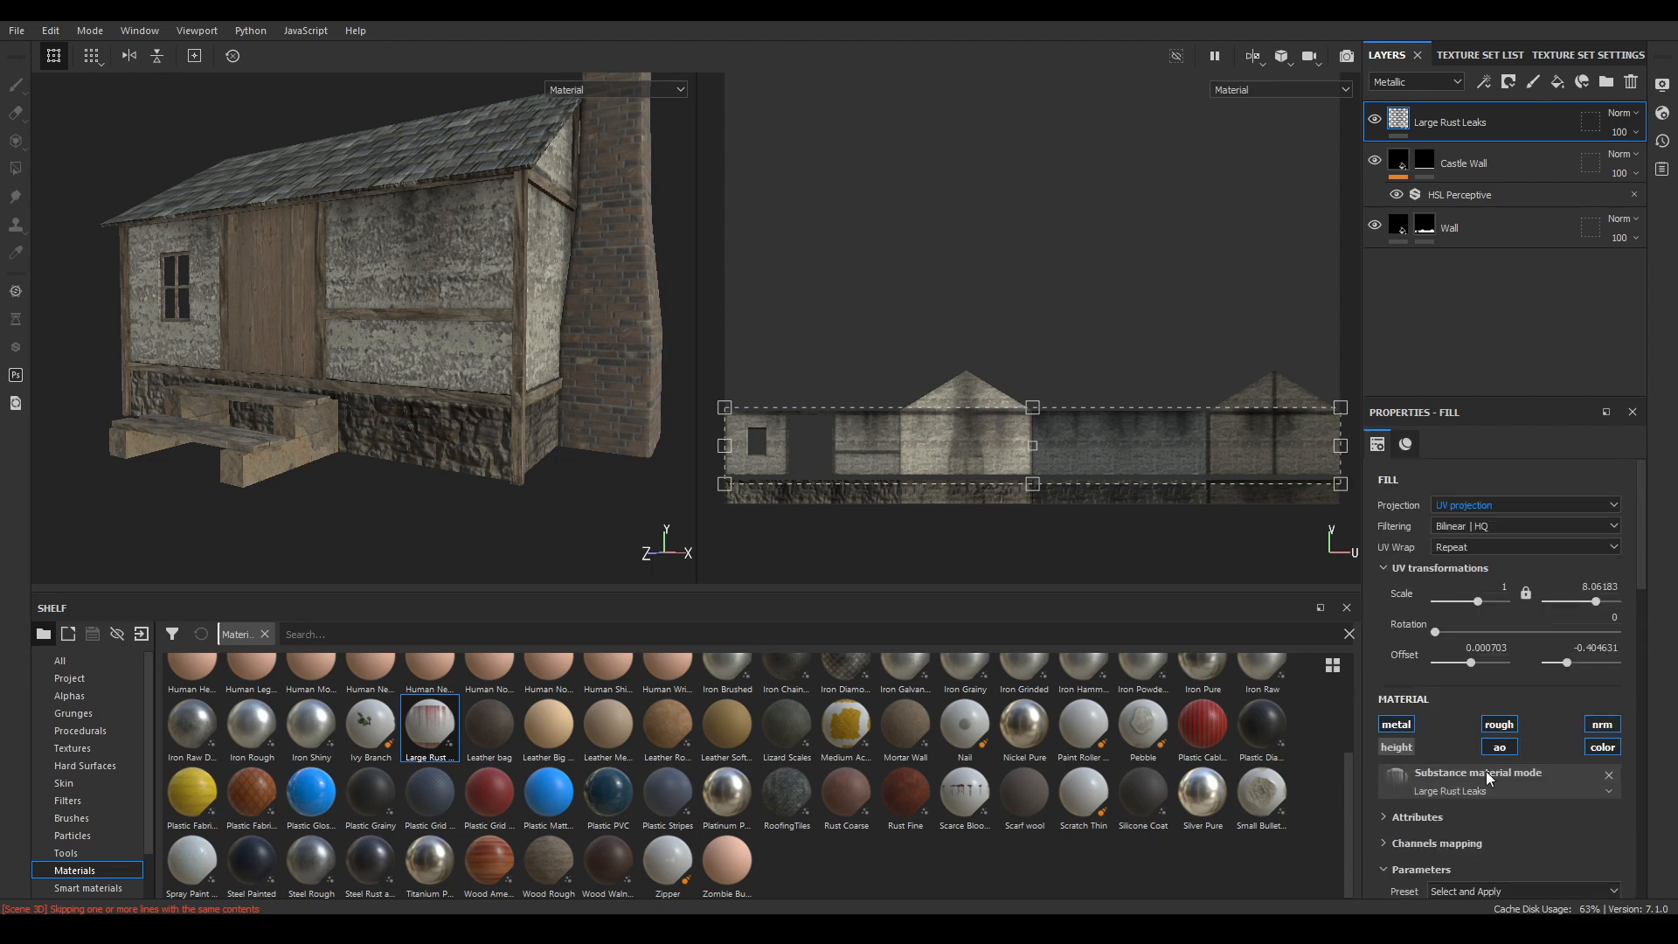
scroll(598, 319, "down", 4)
- Nudge the leaks projection slightly down the walls to a vertical offset of about -0.412, and check it around the house
left_click_drag(597, 318, 472, 369, "alt")
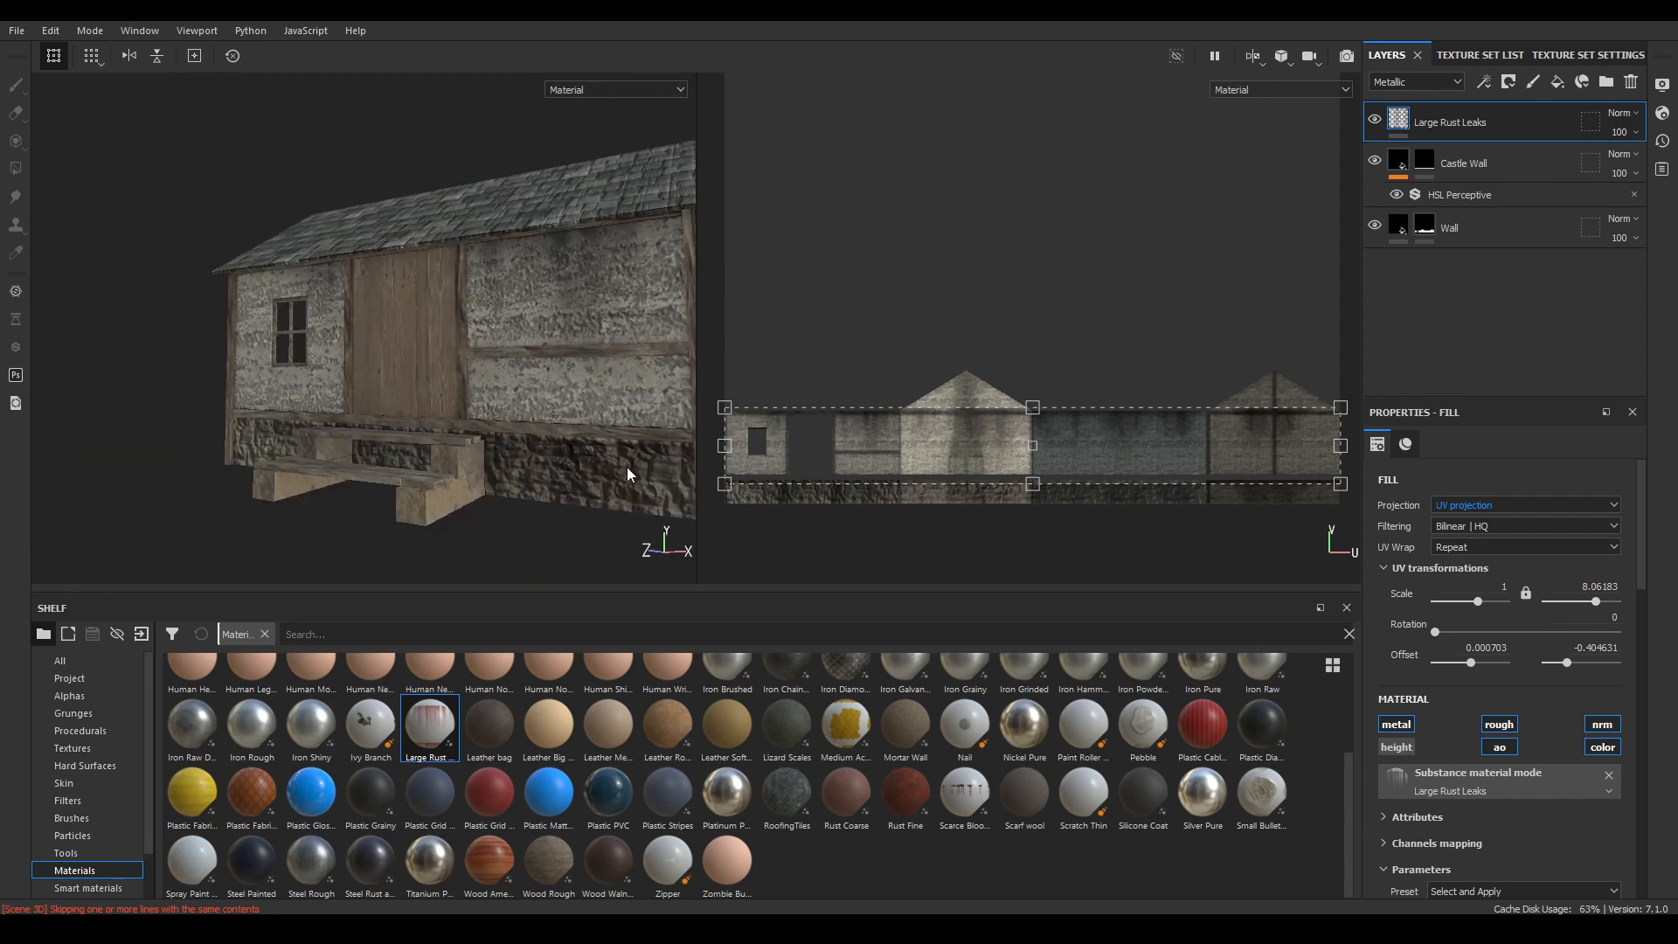
left_click_drag(626, 472, 1102, 415, "alt")
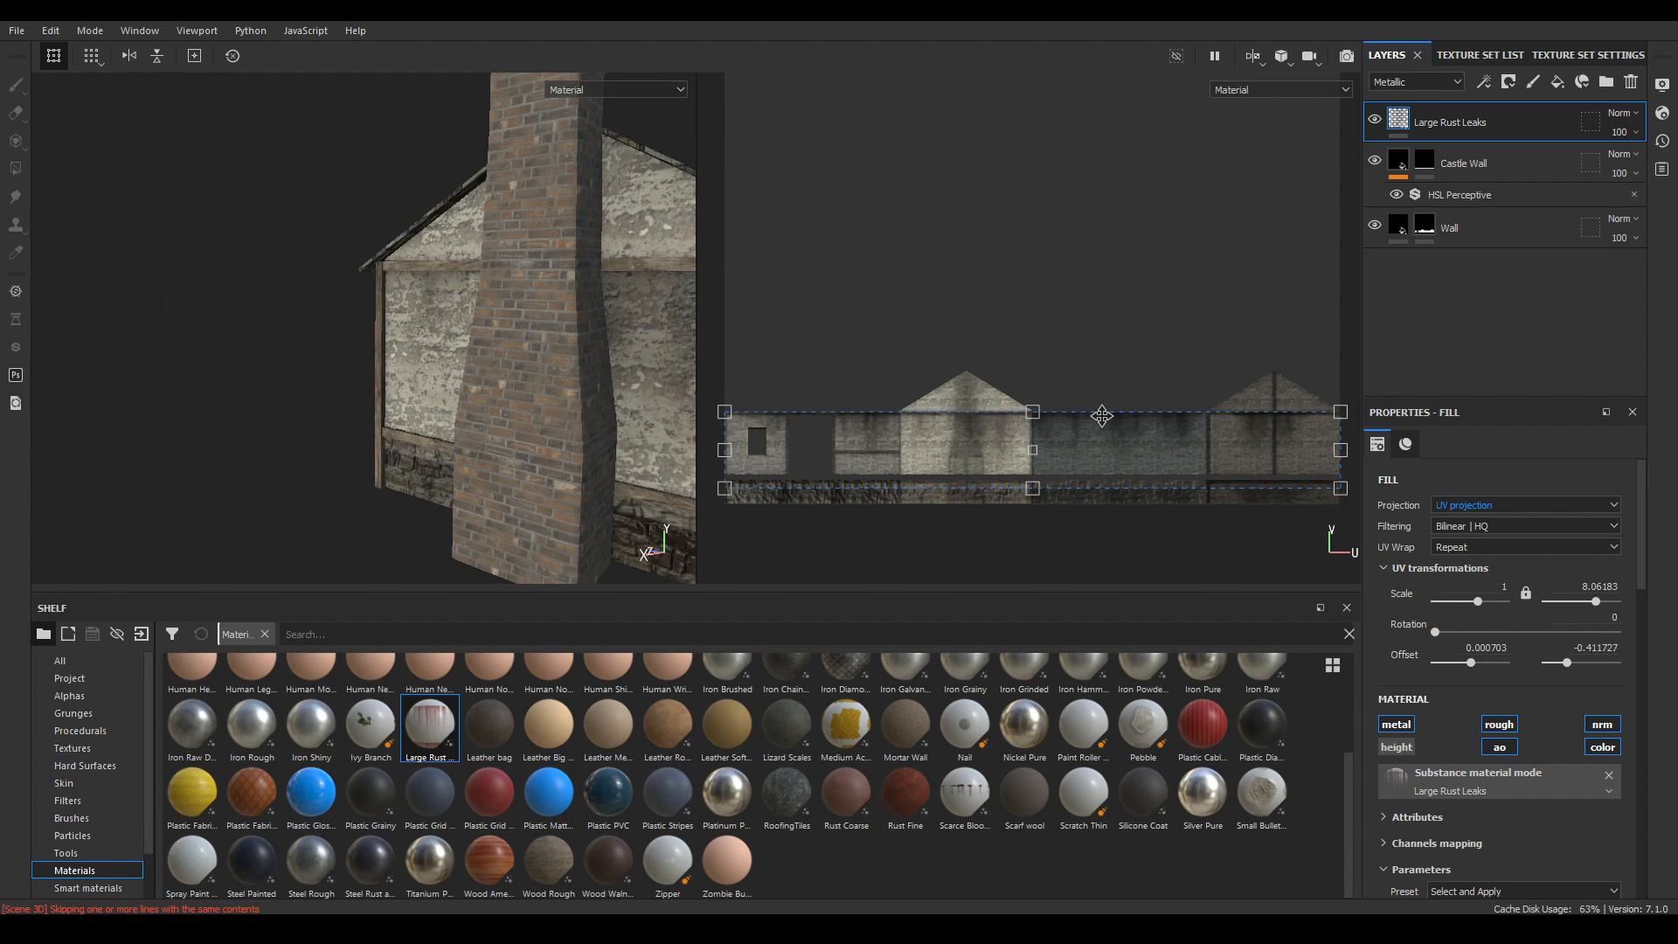
left_click_drag(465, 407, 575, 430, "alt")
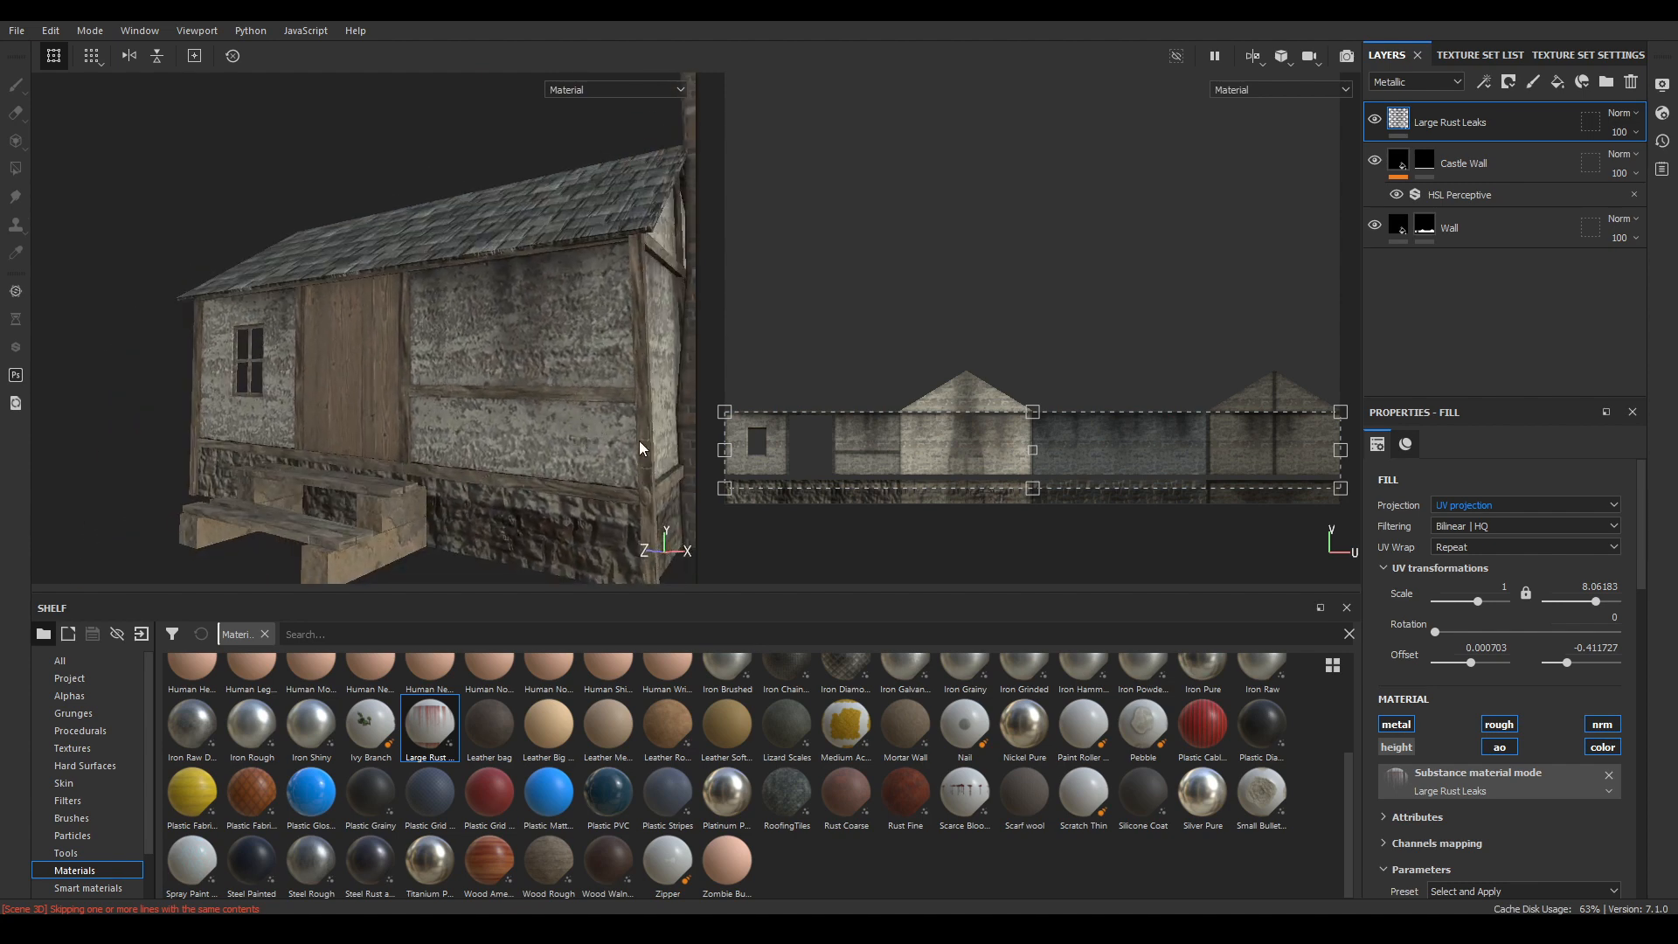
left_click_drag(637, 437, 454, 298, "alt")
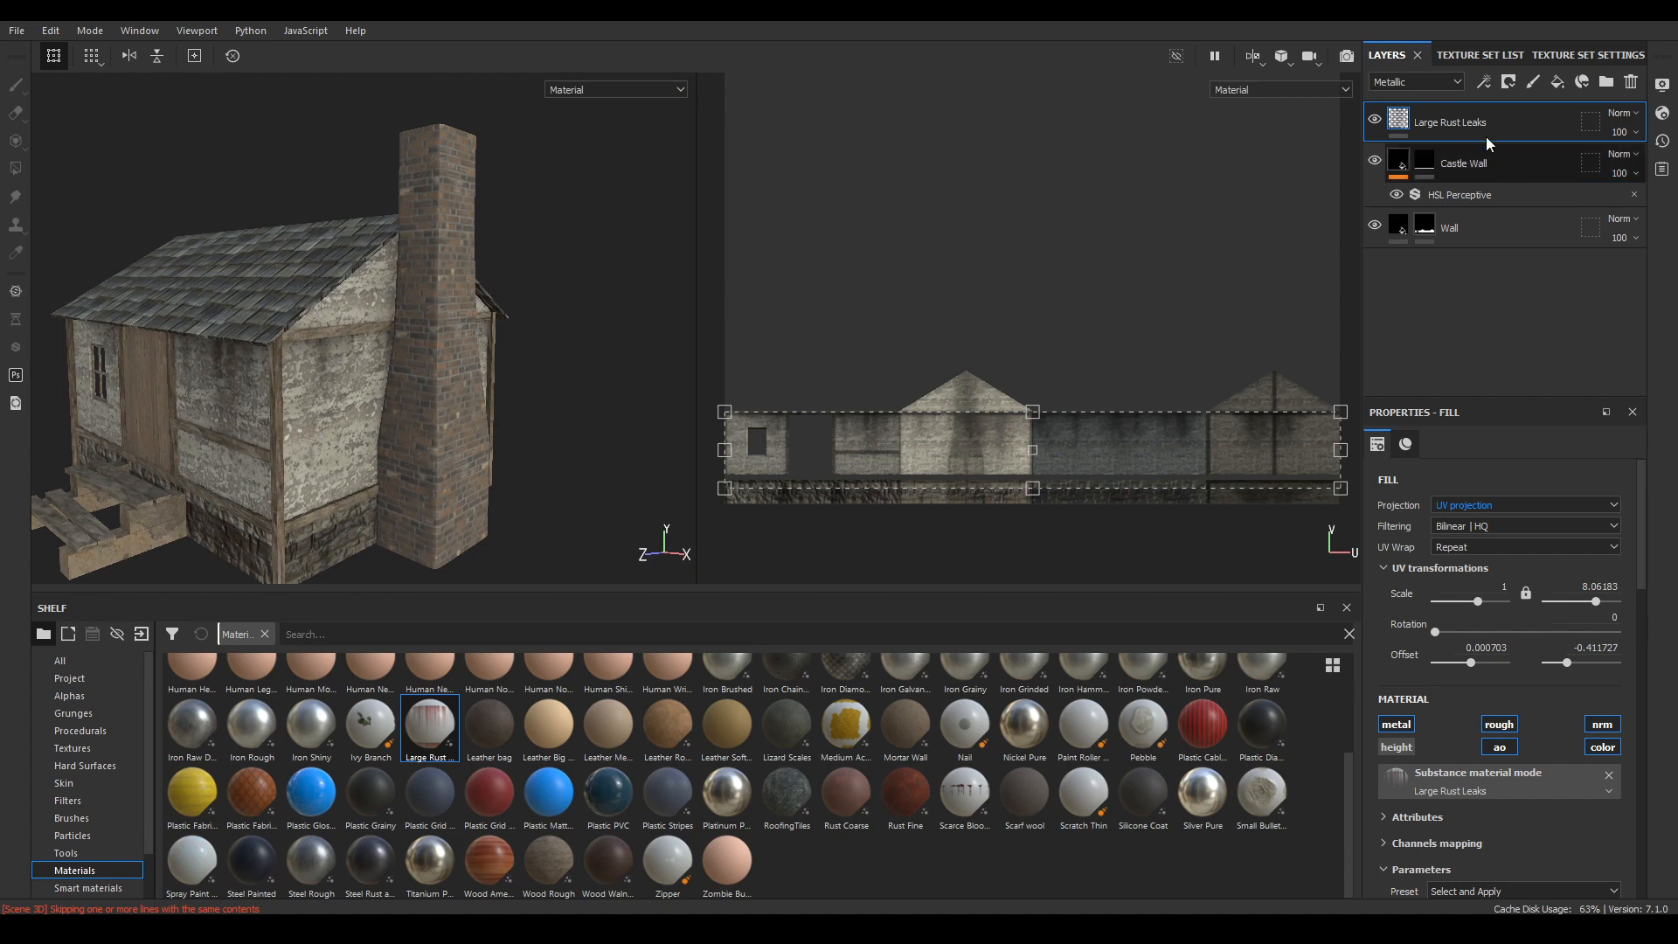
- Add the Large Rust Leaks material above the brick fill layer in the Chimney texture set
left_click(1505, 60)
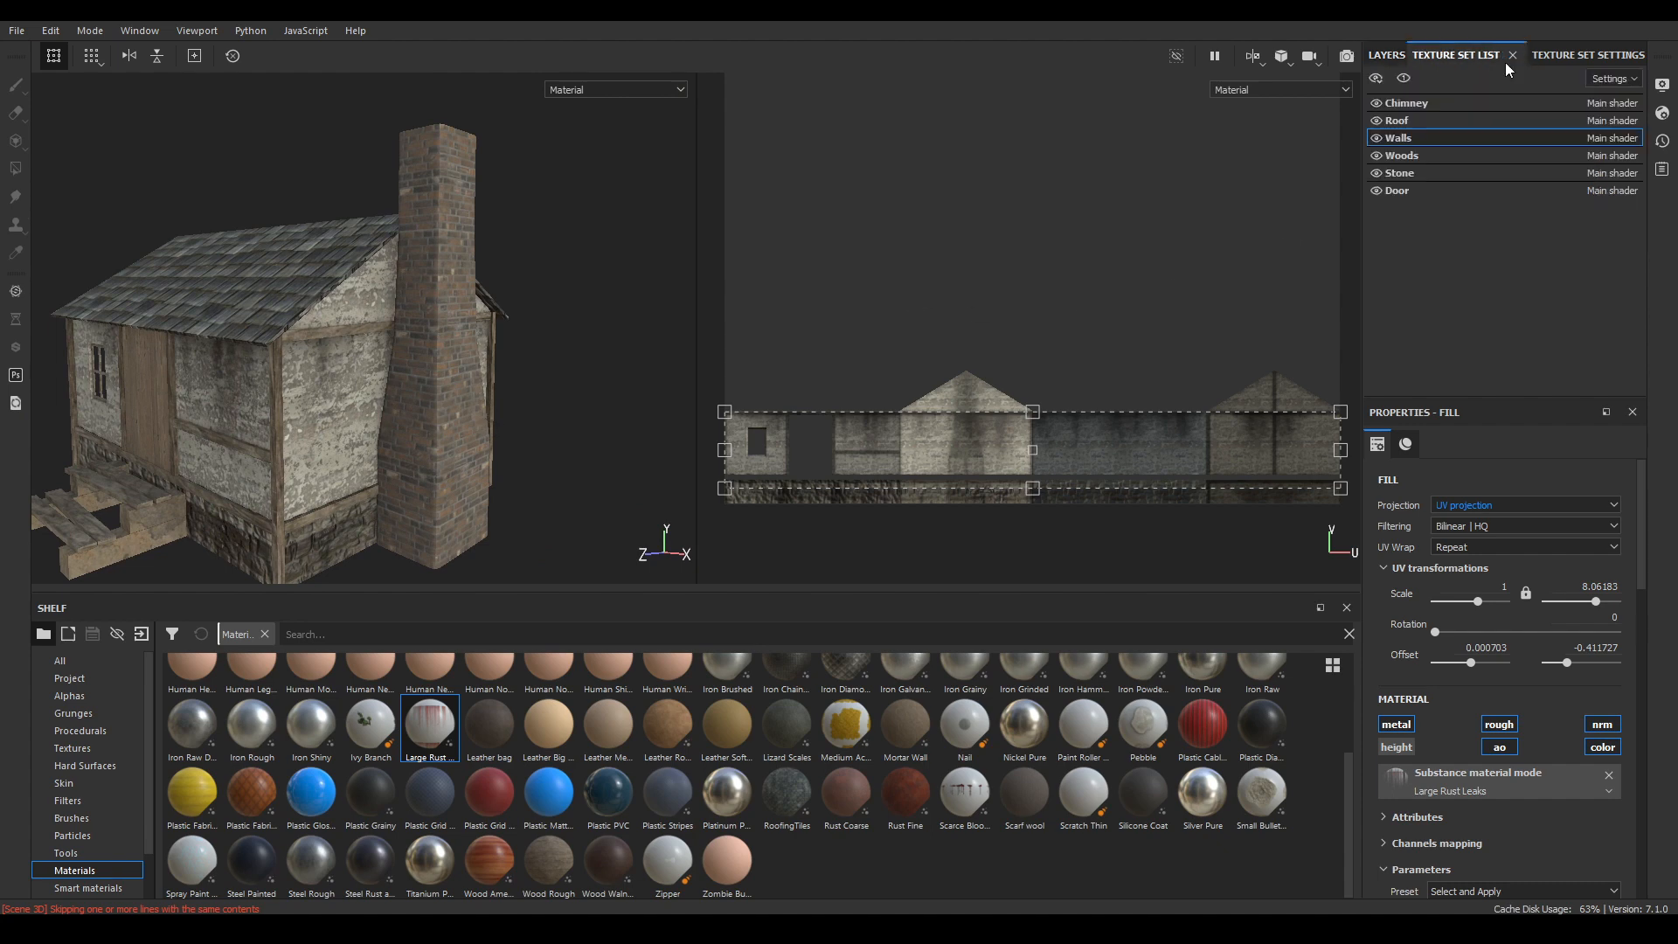
left_click(1407, 104)
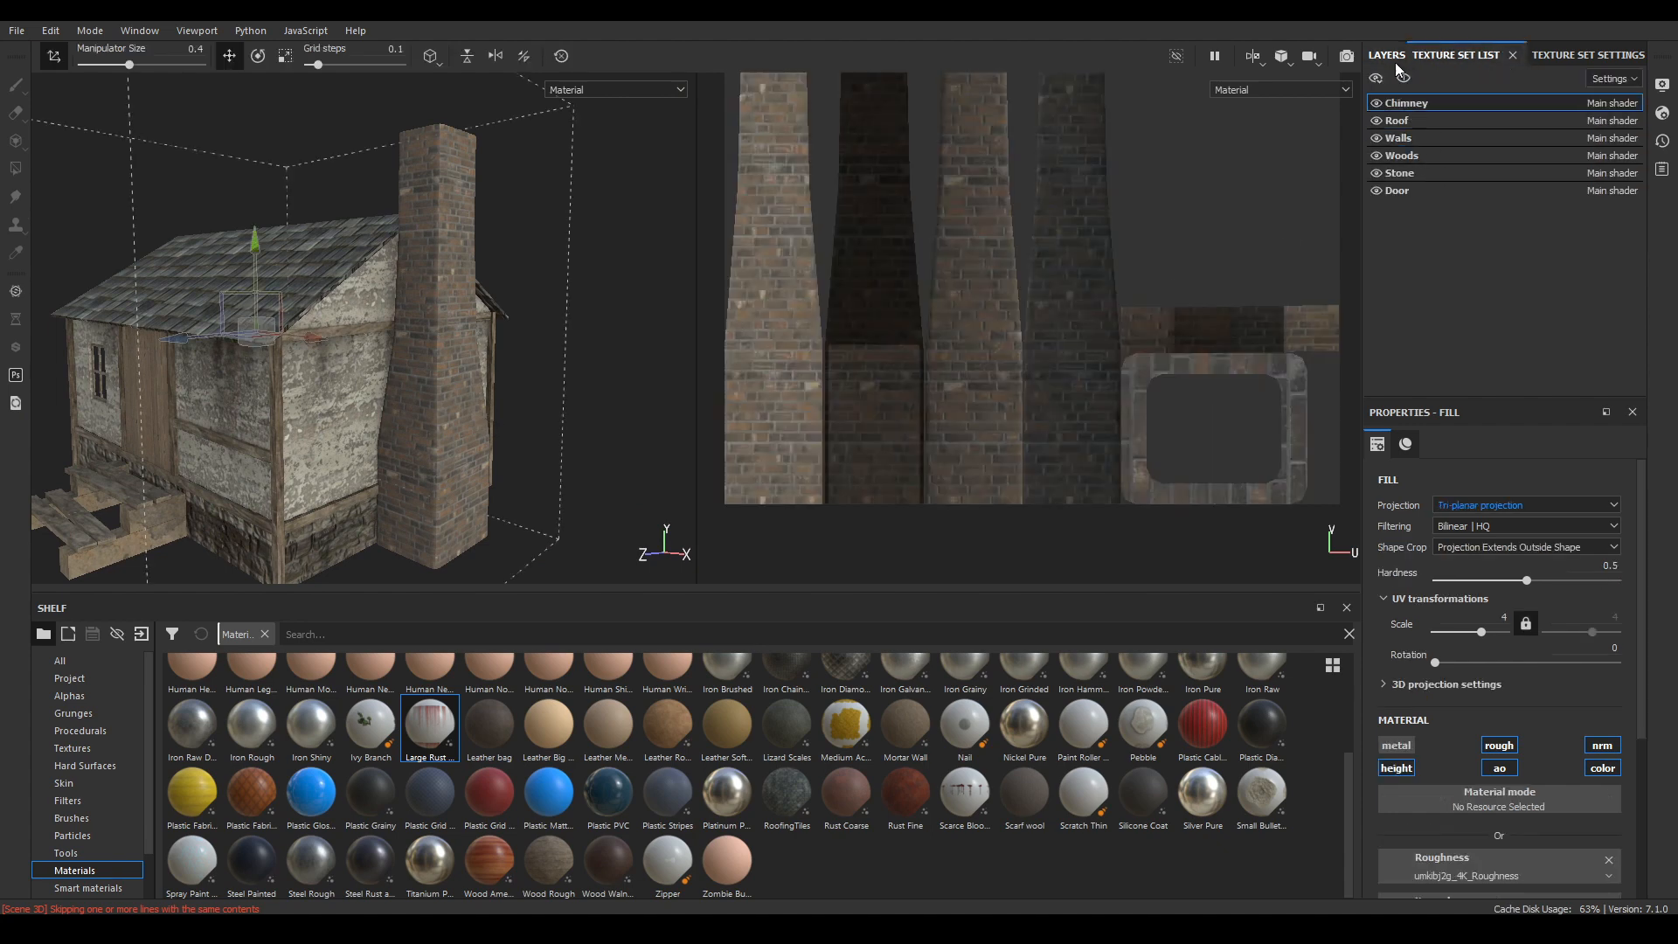
left_click(1390, 56)
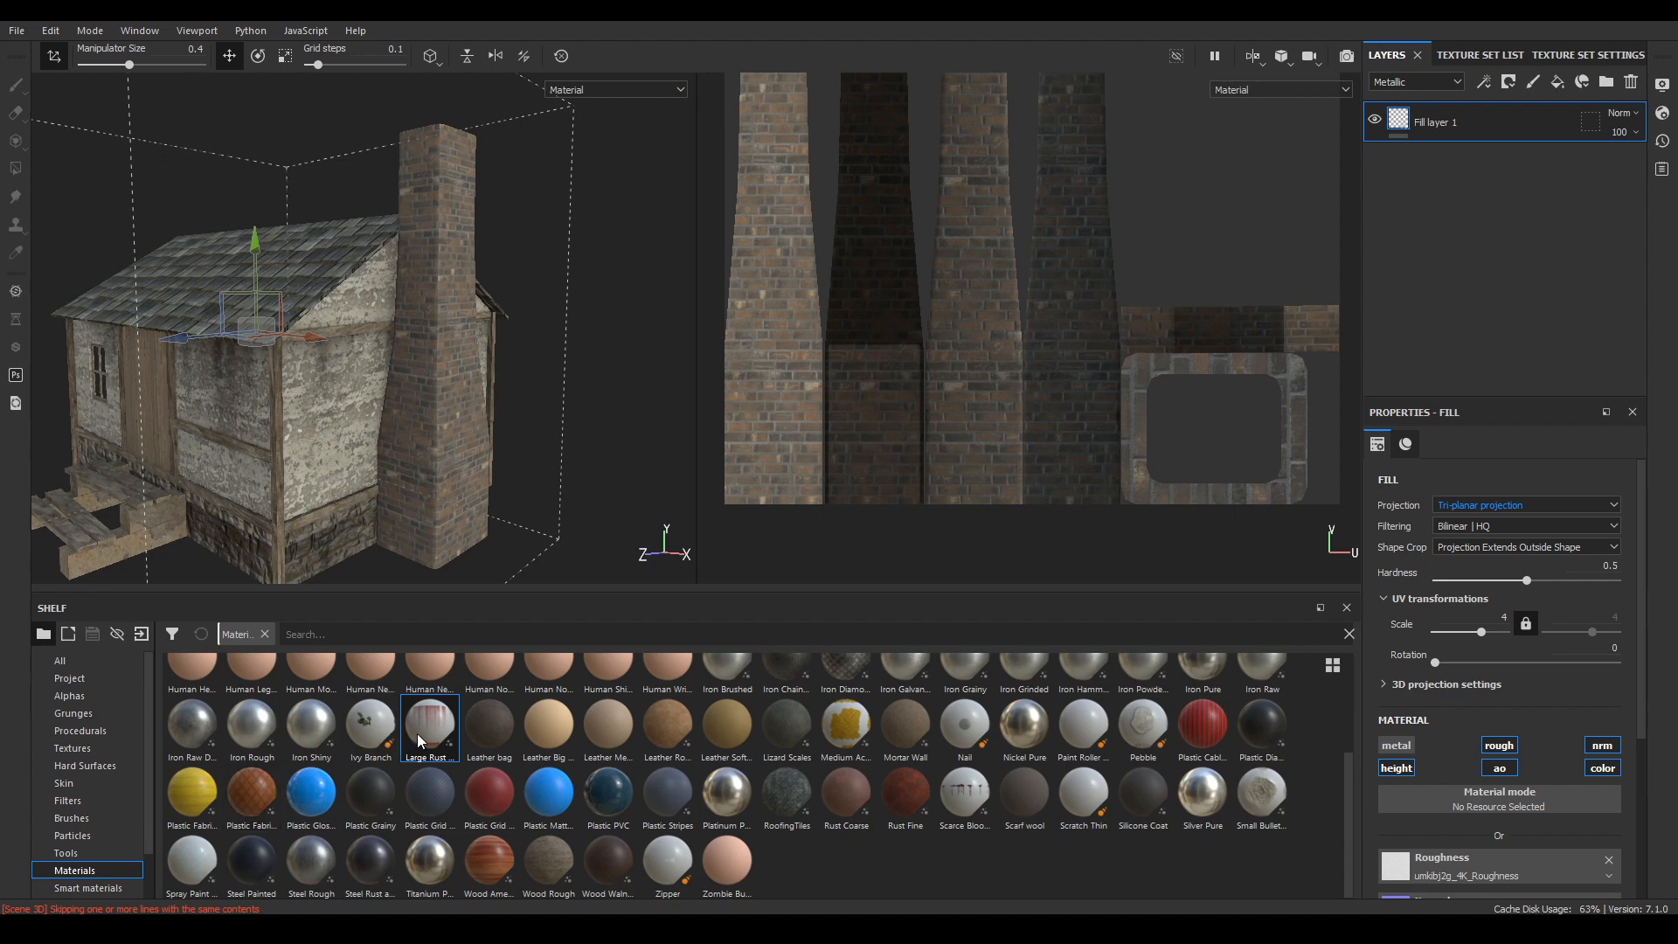
left_click_drag(421, 741, 1494, 124)
left_click_drag(390, 379, 446, 381, "alt")
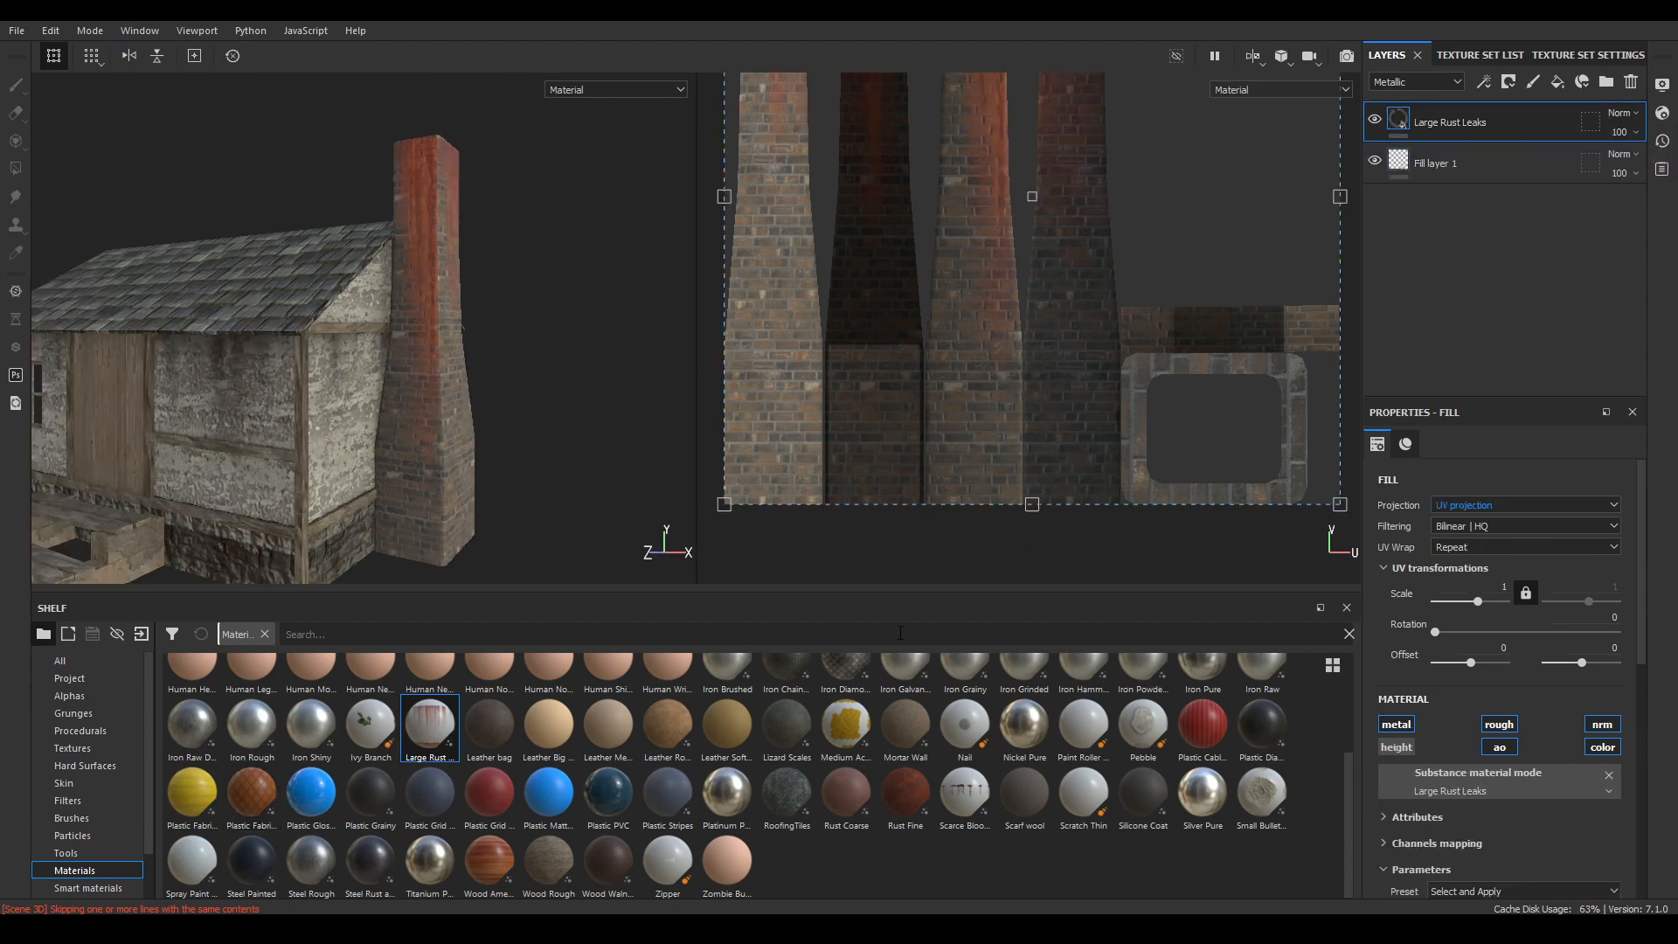
- Recolor the chimney's leaks to a dark brown of about R 0.275, G 0.170, B 0.129
scroll(1480, 795, "down", 2)
left_click(1503, 837)
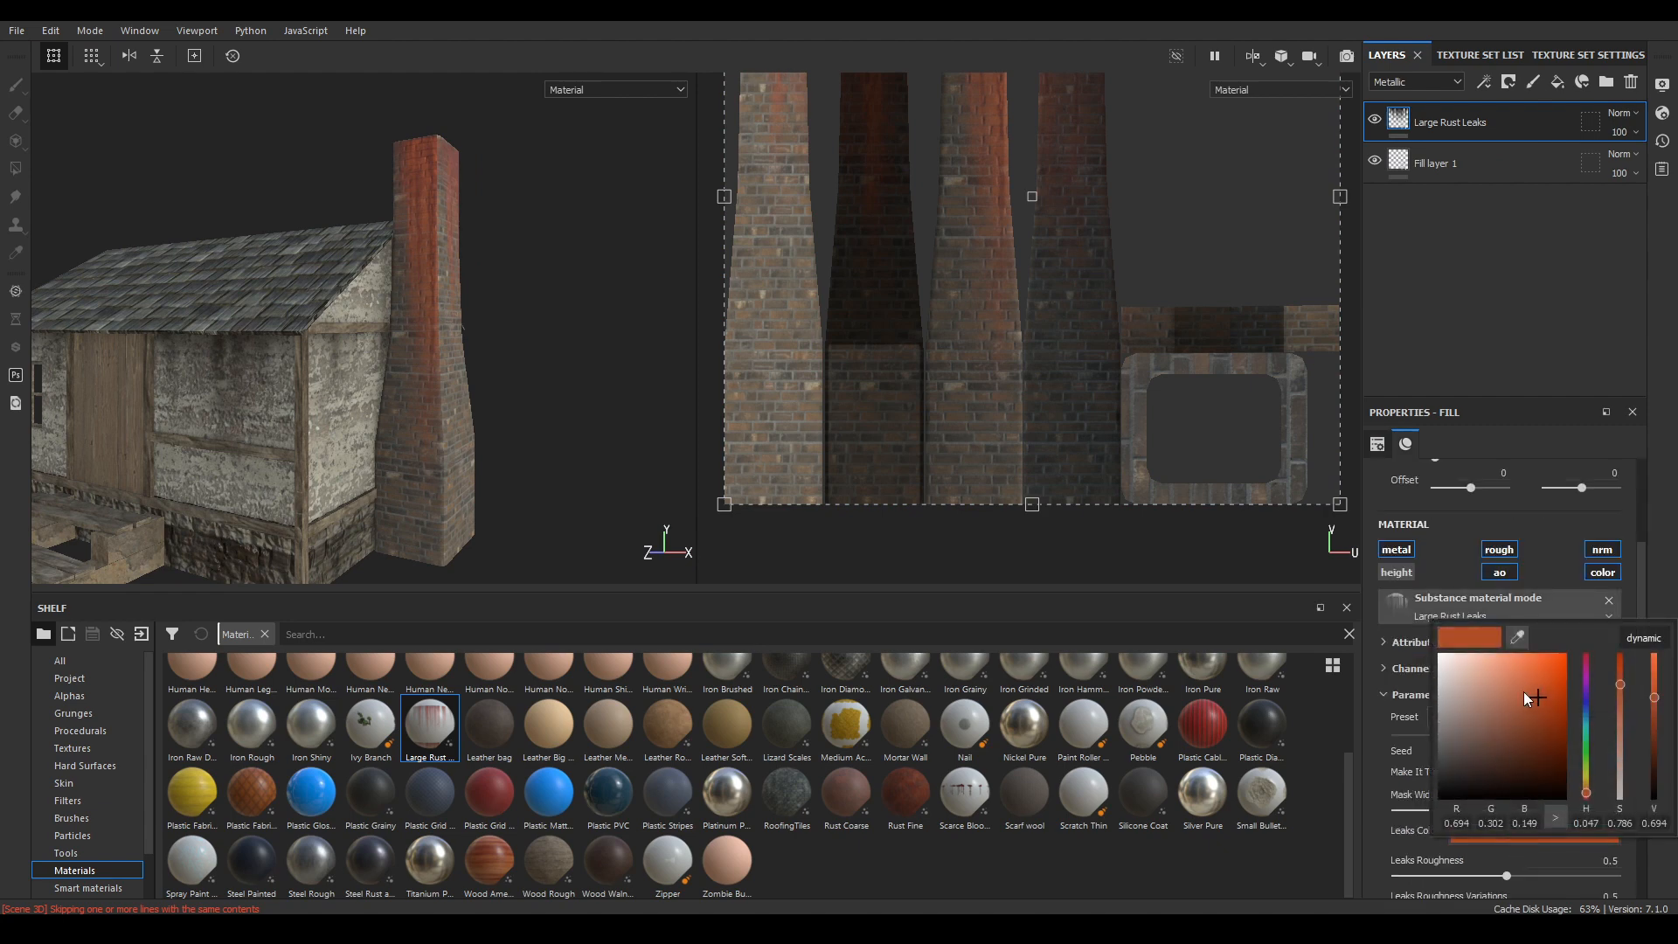
left_click_drag(1523, 691, 1506, 757)
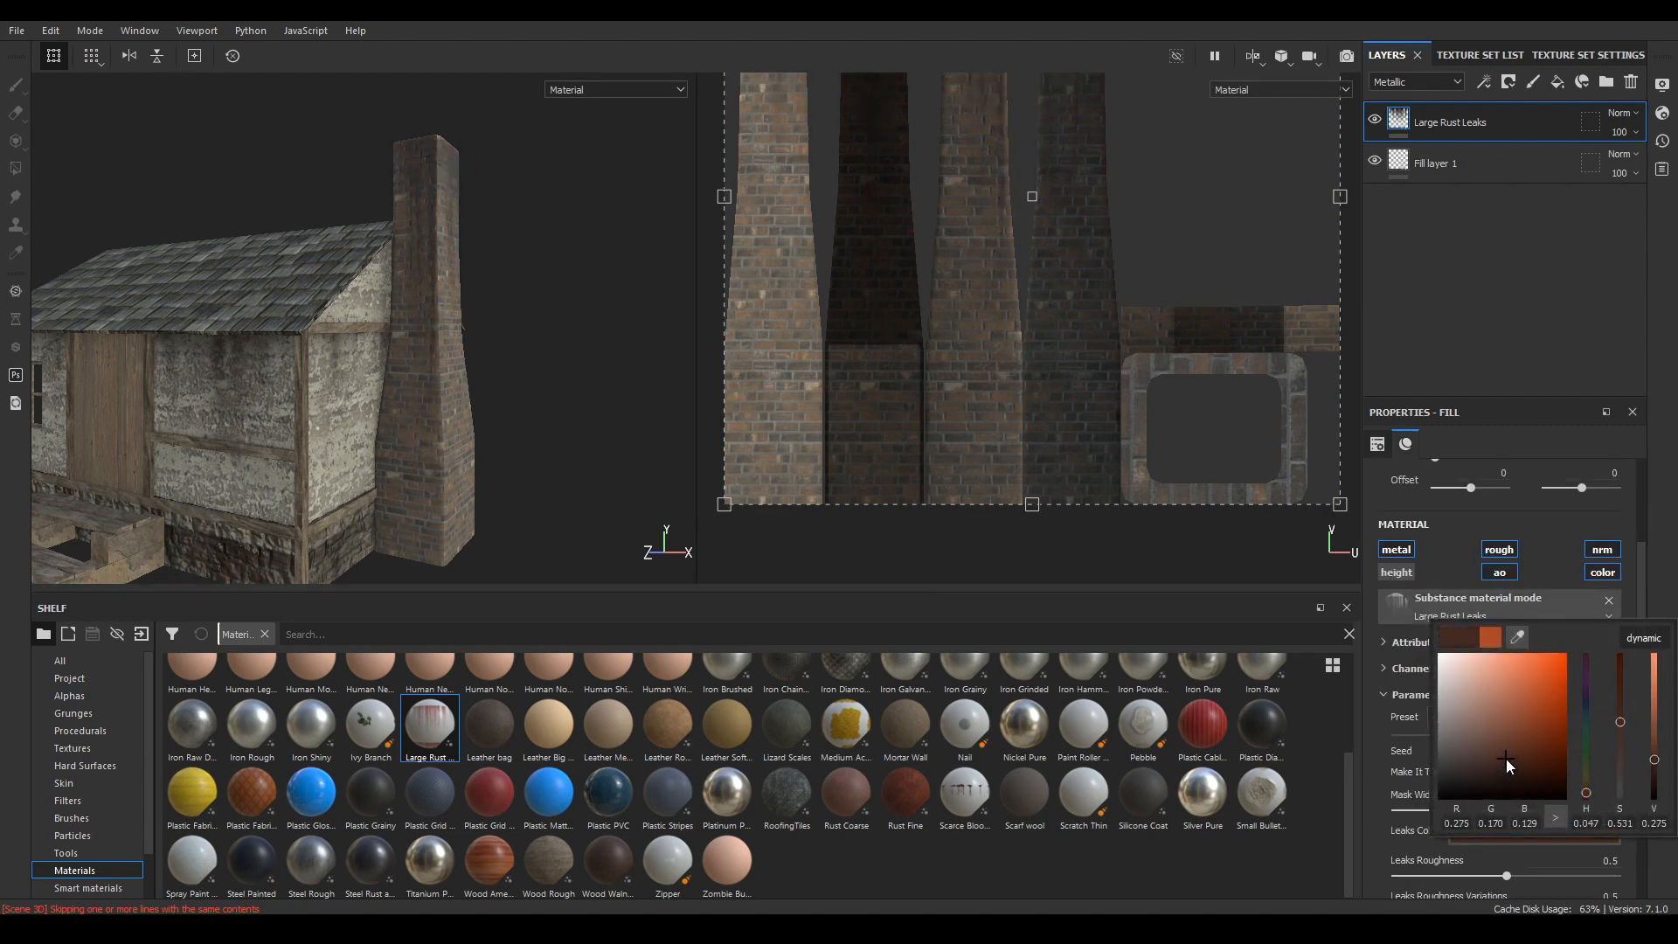
left_click_drag(594, 536, 468, 517, "alt")
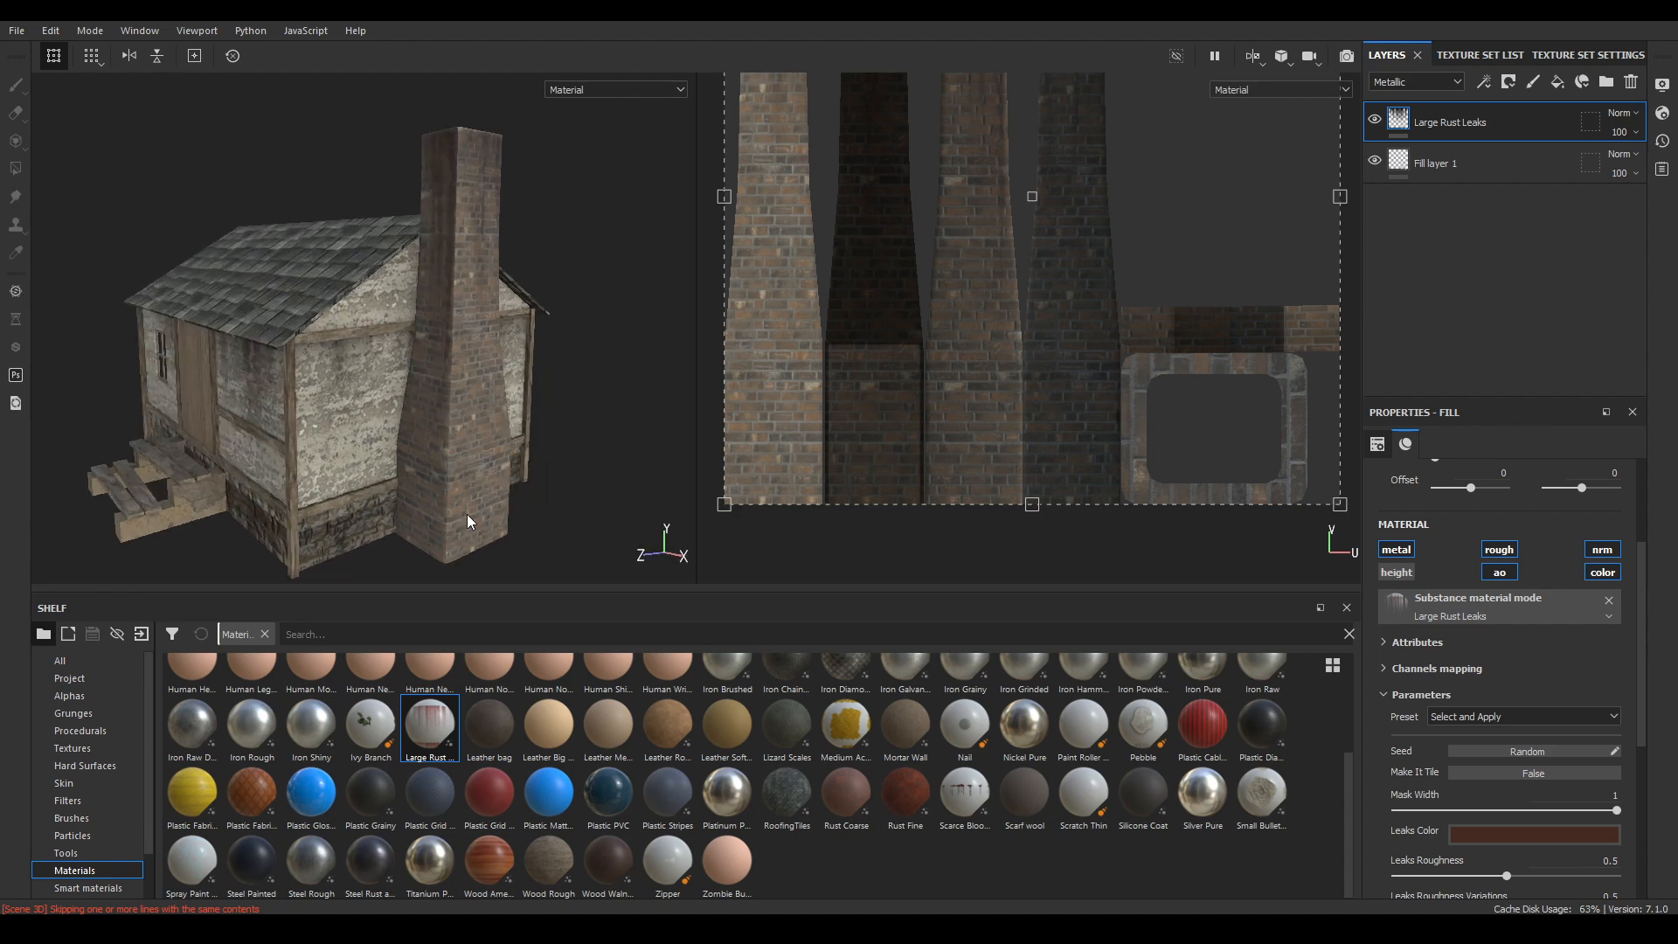
- Add a top fill layer to the chimney with only roughness and color enabled, using roughness 1 and a near-black base color
left_click(1559, 90)
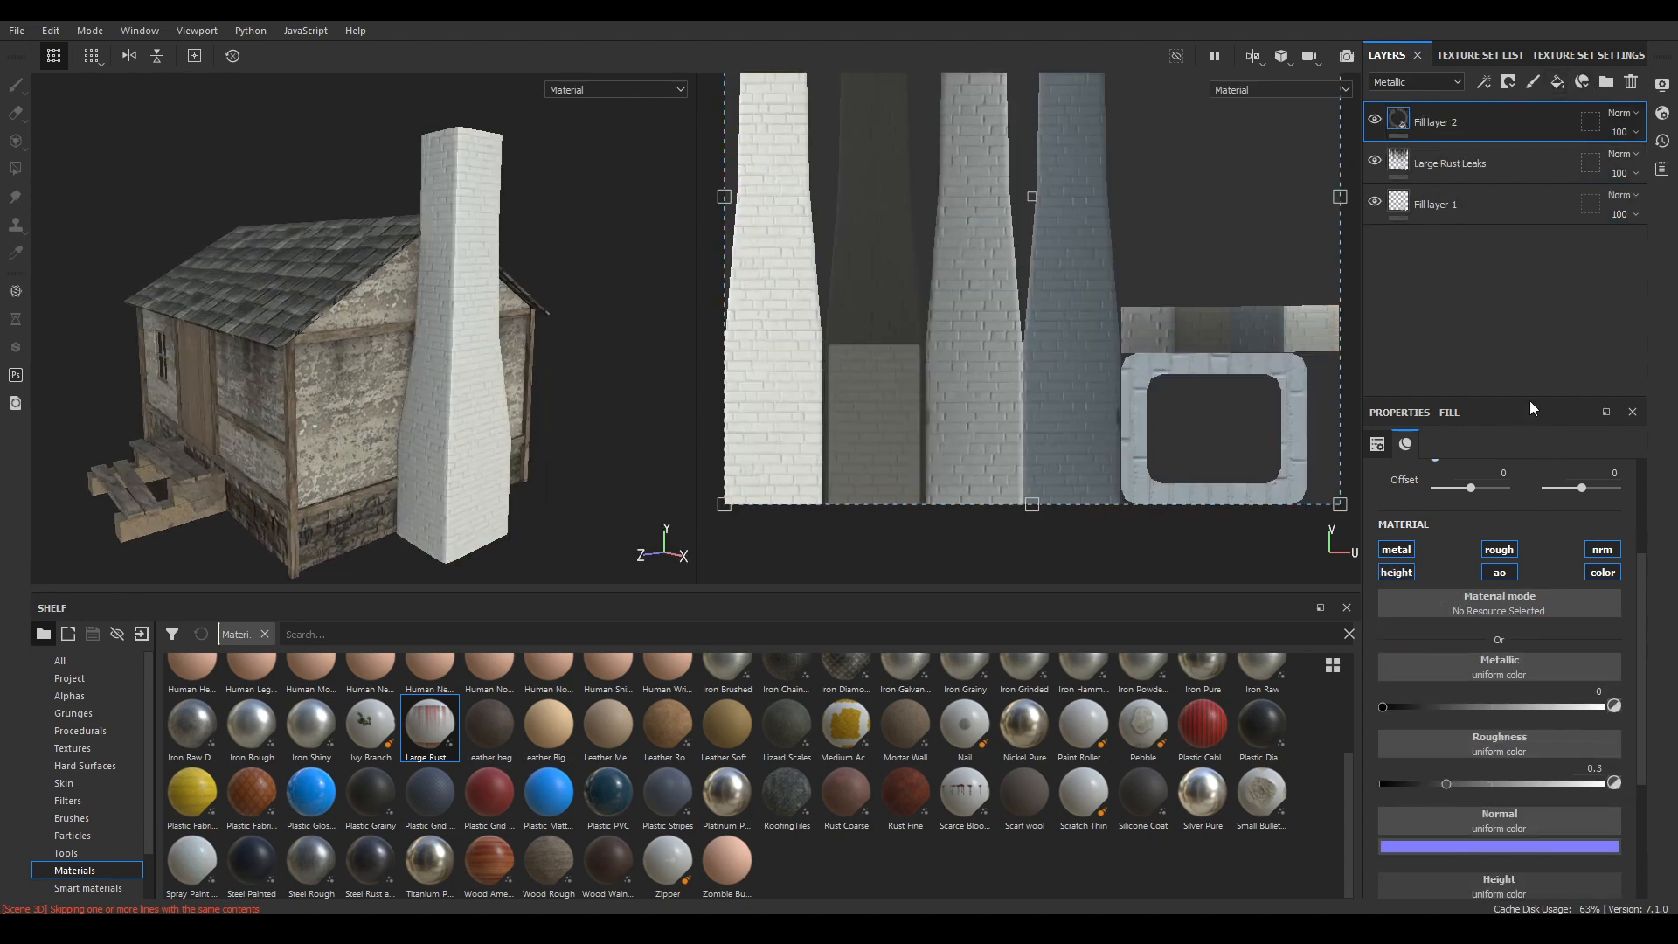
left_click(1395, 572)
left_click(1602, 549)
left_click(1395, 549)
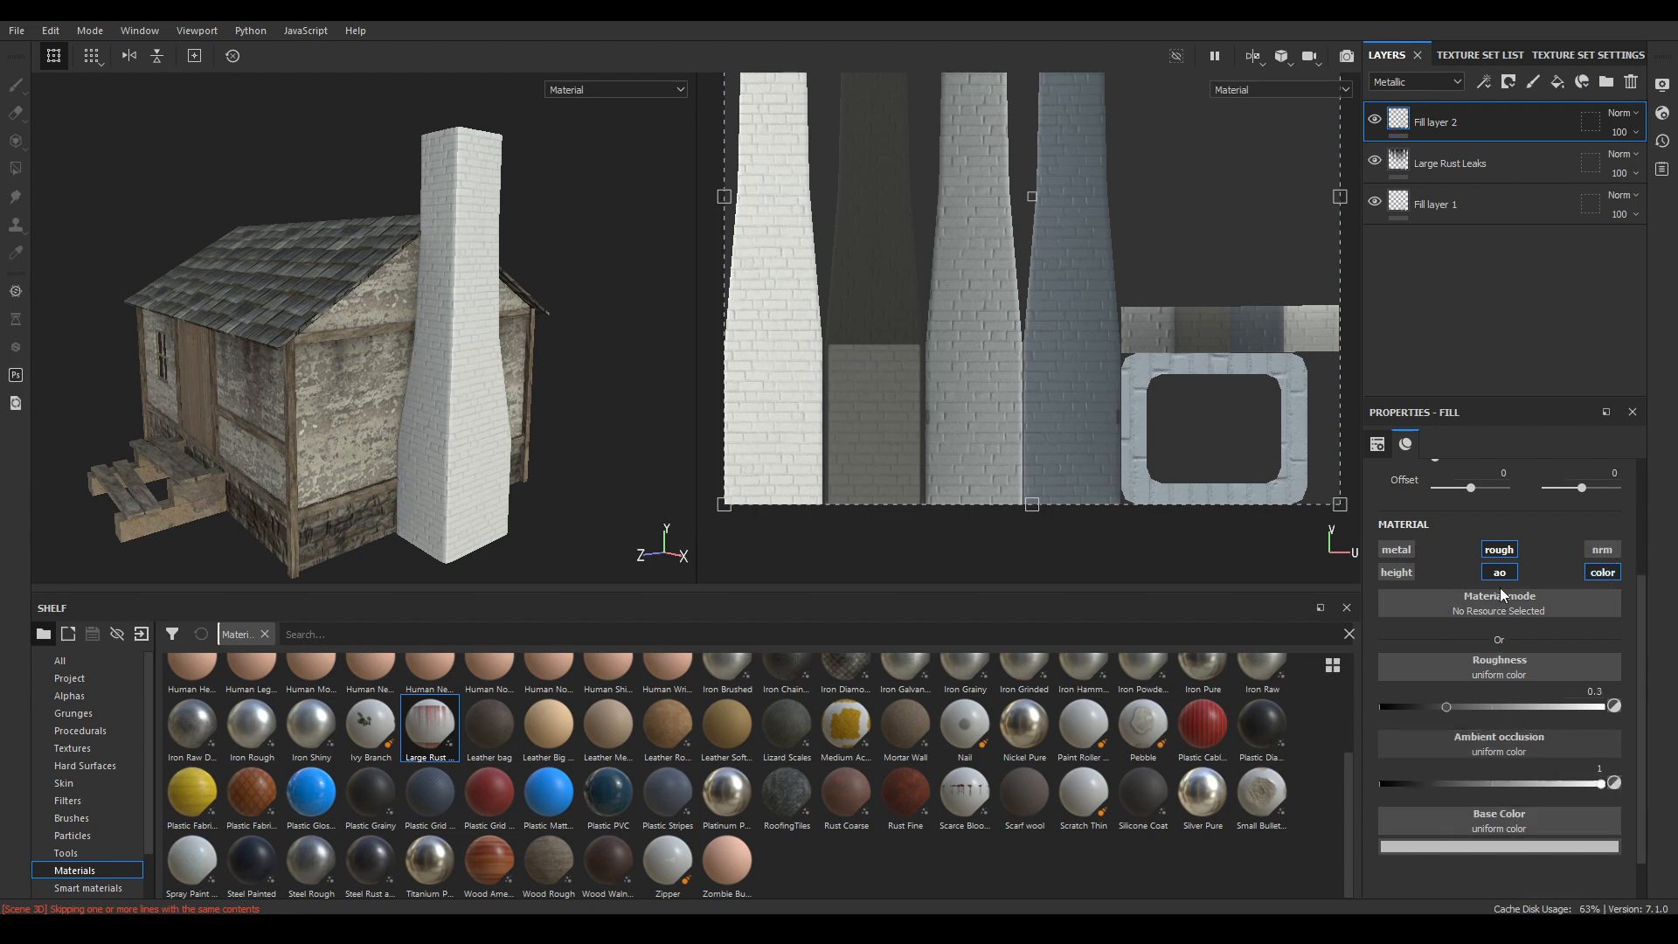
left_click(1499, 573)
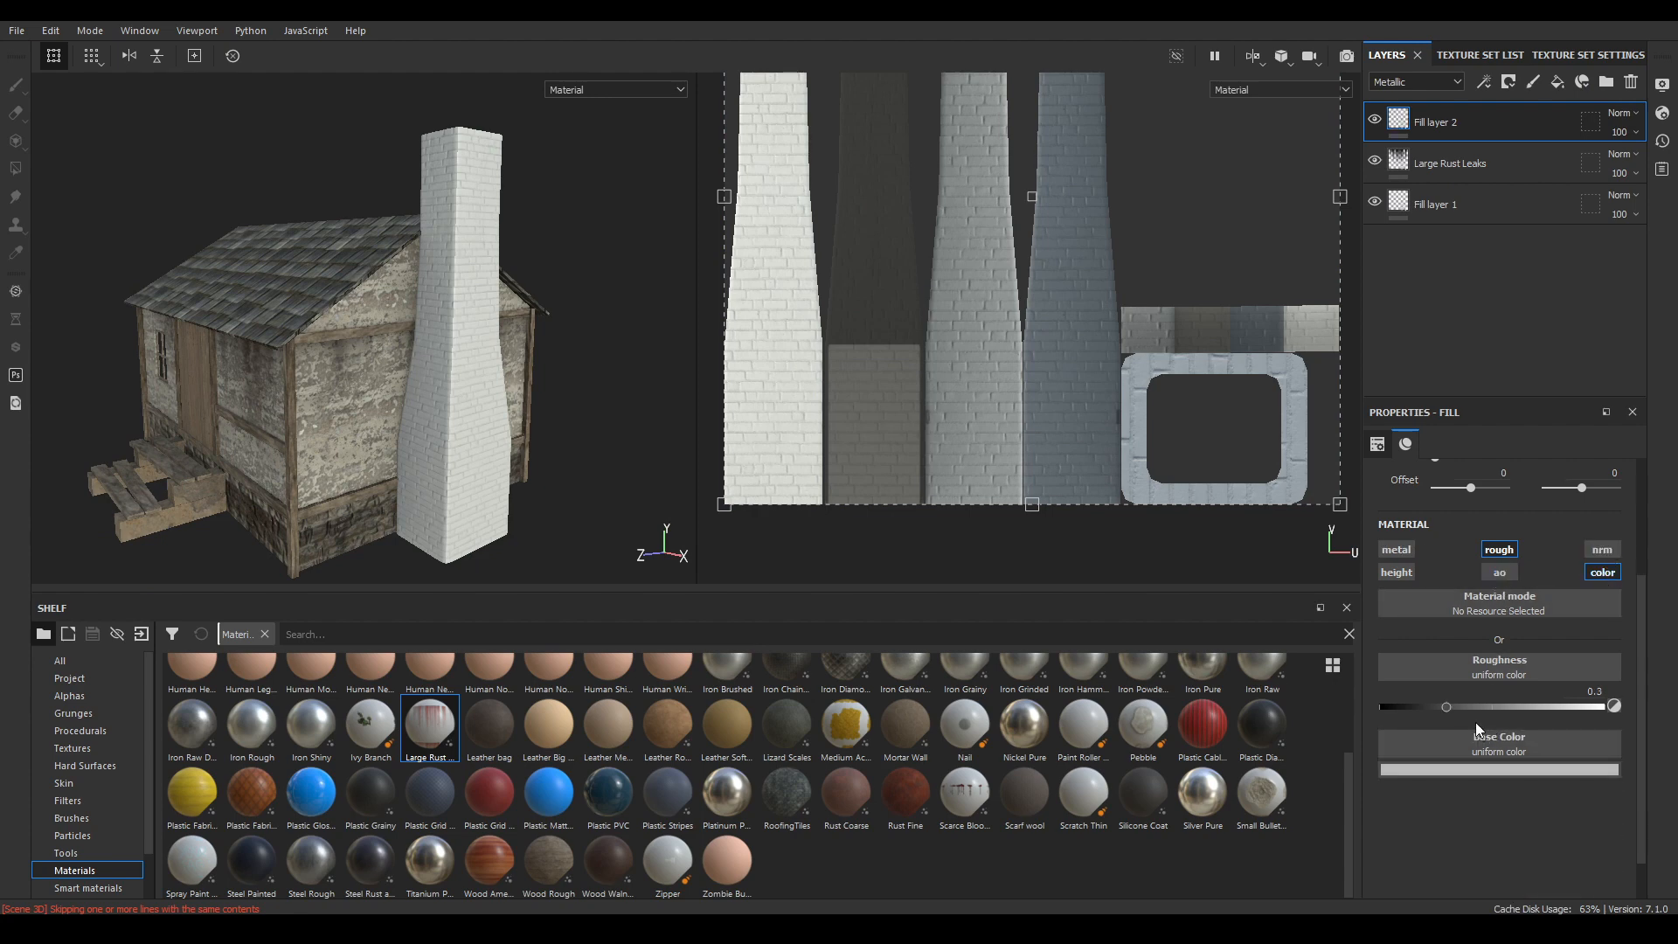
left_click(1534, 774)
left_click_drag(1468, 699, 1459, 728)
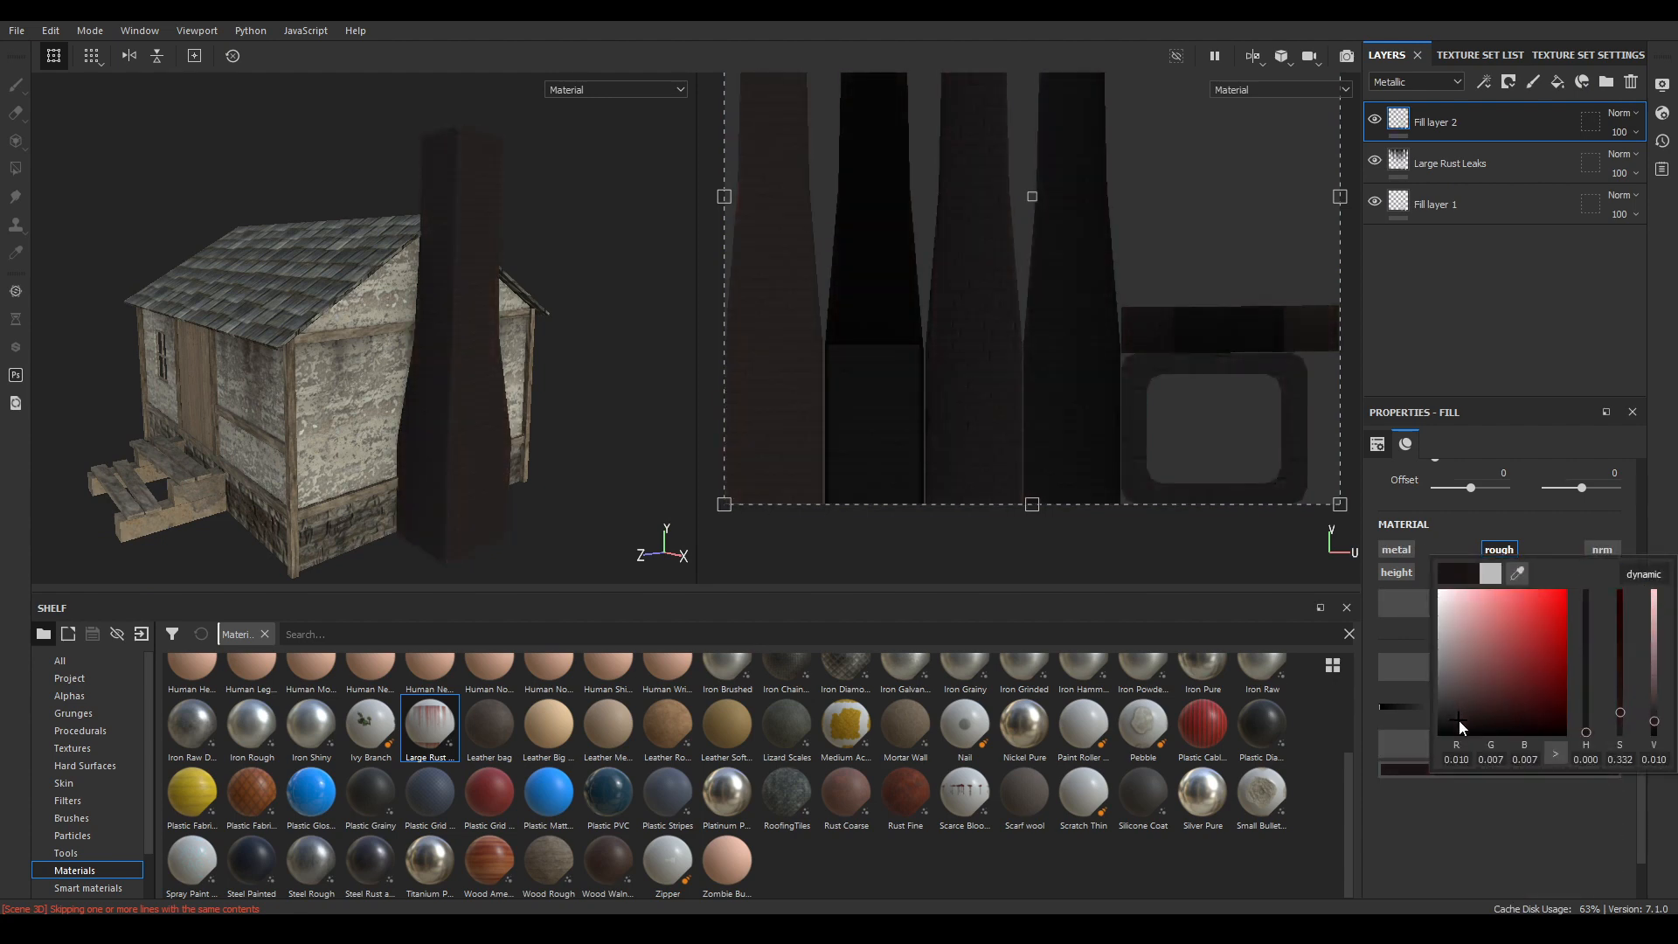
- Mask the dark fill layer with the Ground Dirt smart mask so dirt covers the chimney's base
scroll(107, 802, "down", 1)
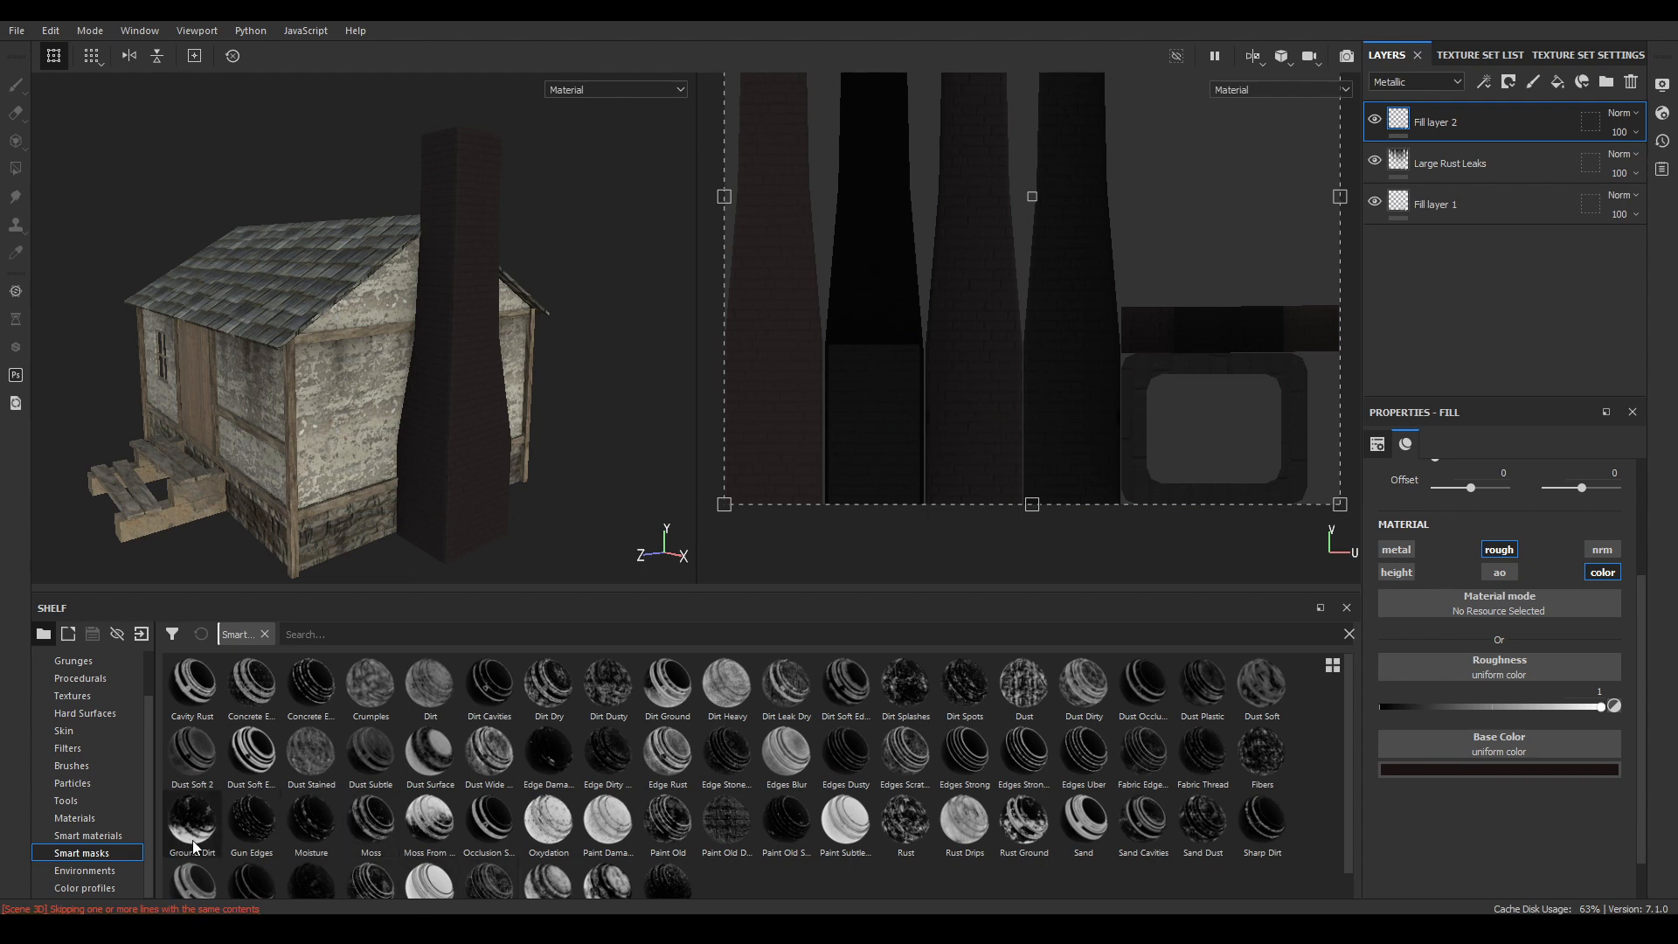
mouse_move(194, 845)
left_mouse_down()
mouse_move(1398, 271)
mouse_move(1478, 125)
left_mouse_up()
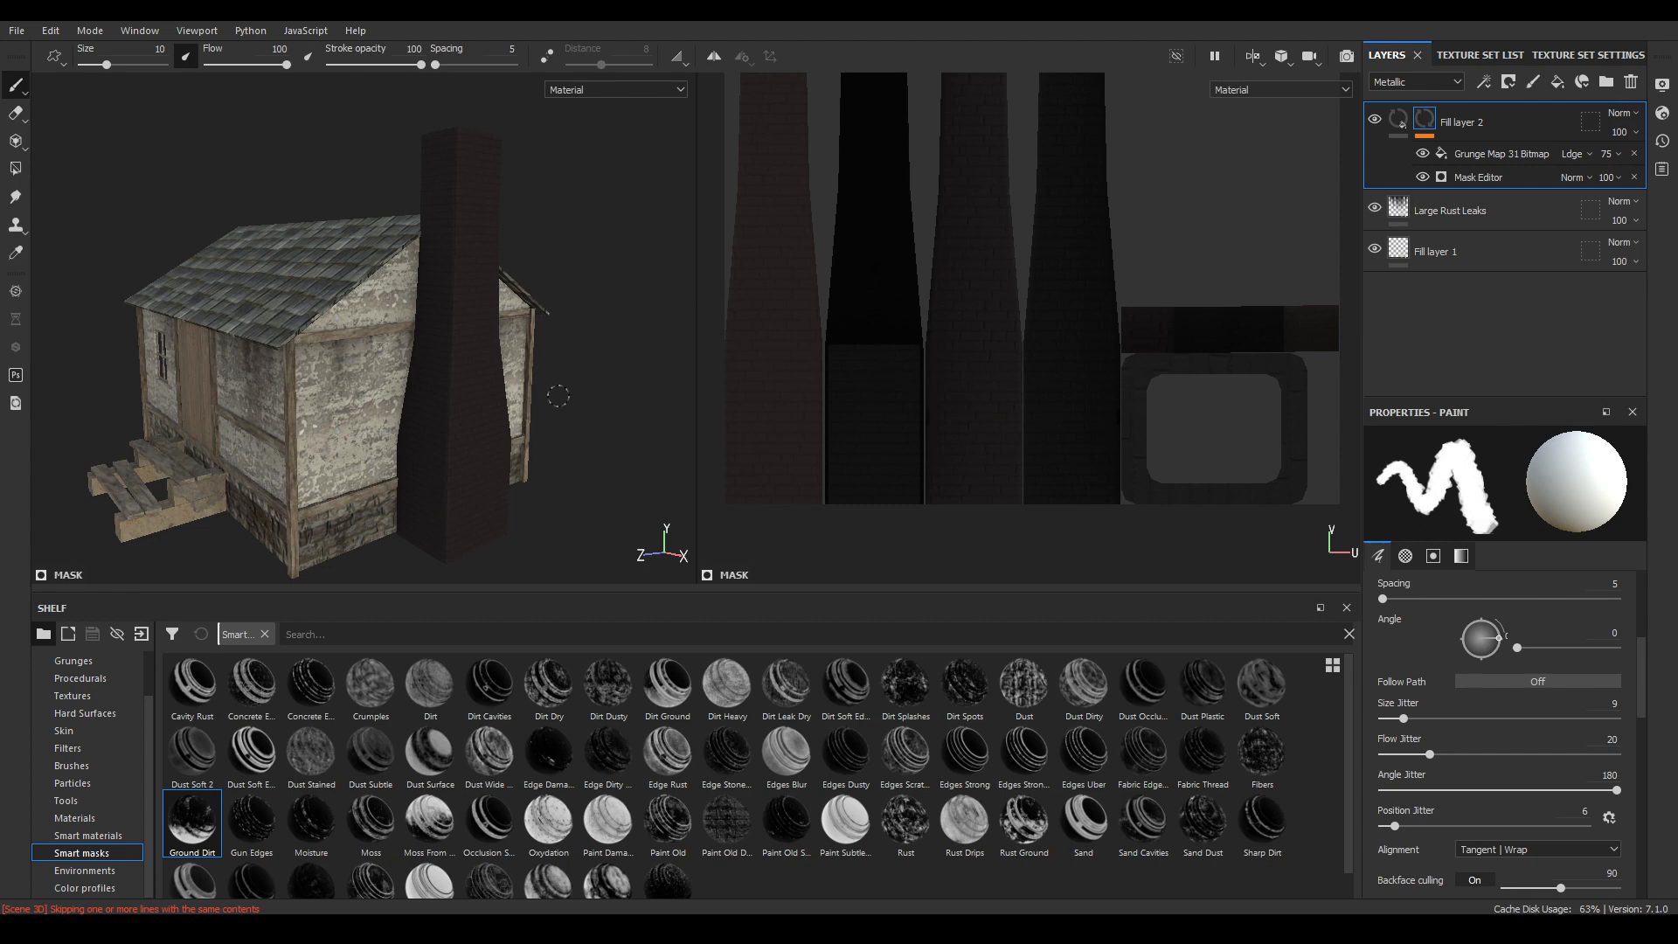
left_click_drag(534, 465, 543, 437, "alt")
right_click_drag(543, 438, 580, 501, "alt")
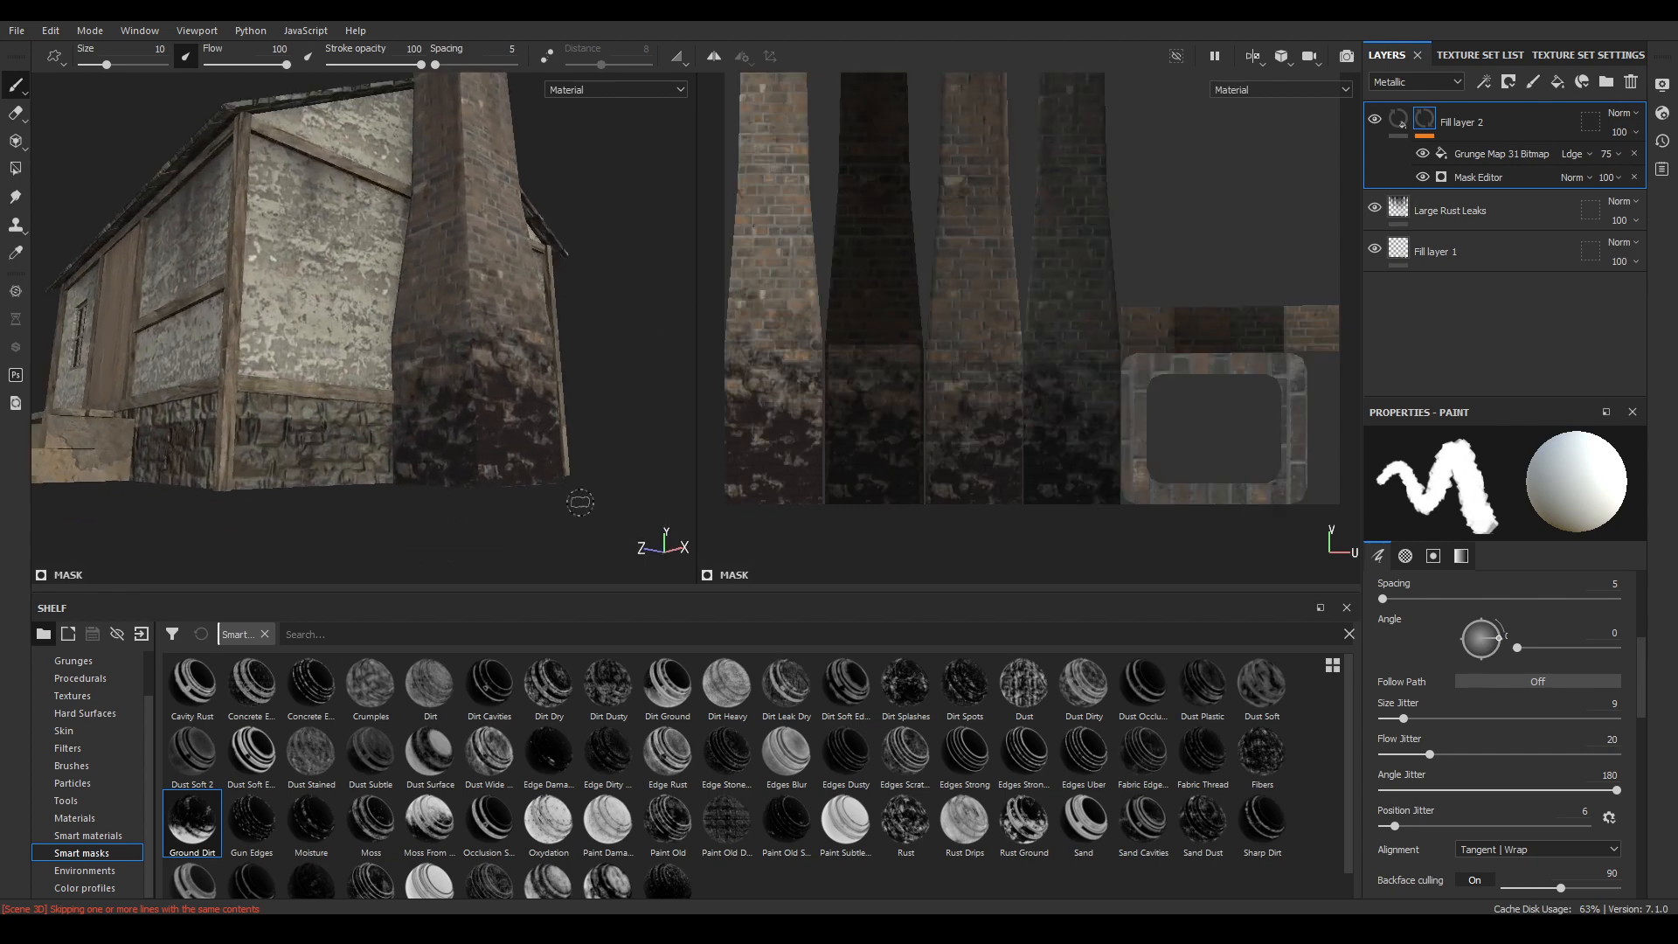
left_click_drag(580, 501, 602, 465, "alt")
- Lighten the chimney dirt's base color to a neutral dark grey of about 0.062 per channel
left_click(1396, 120)
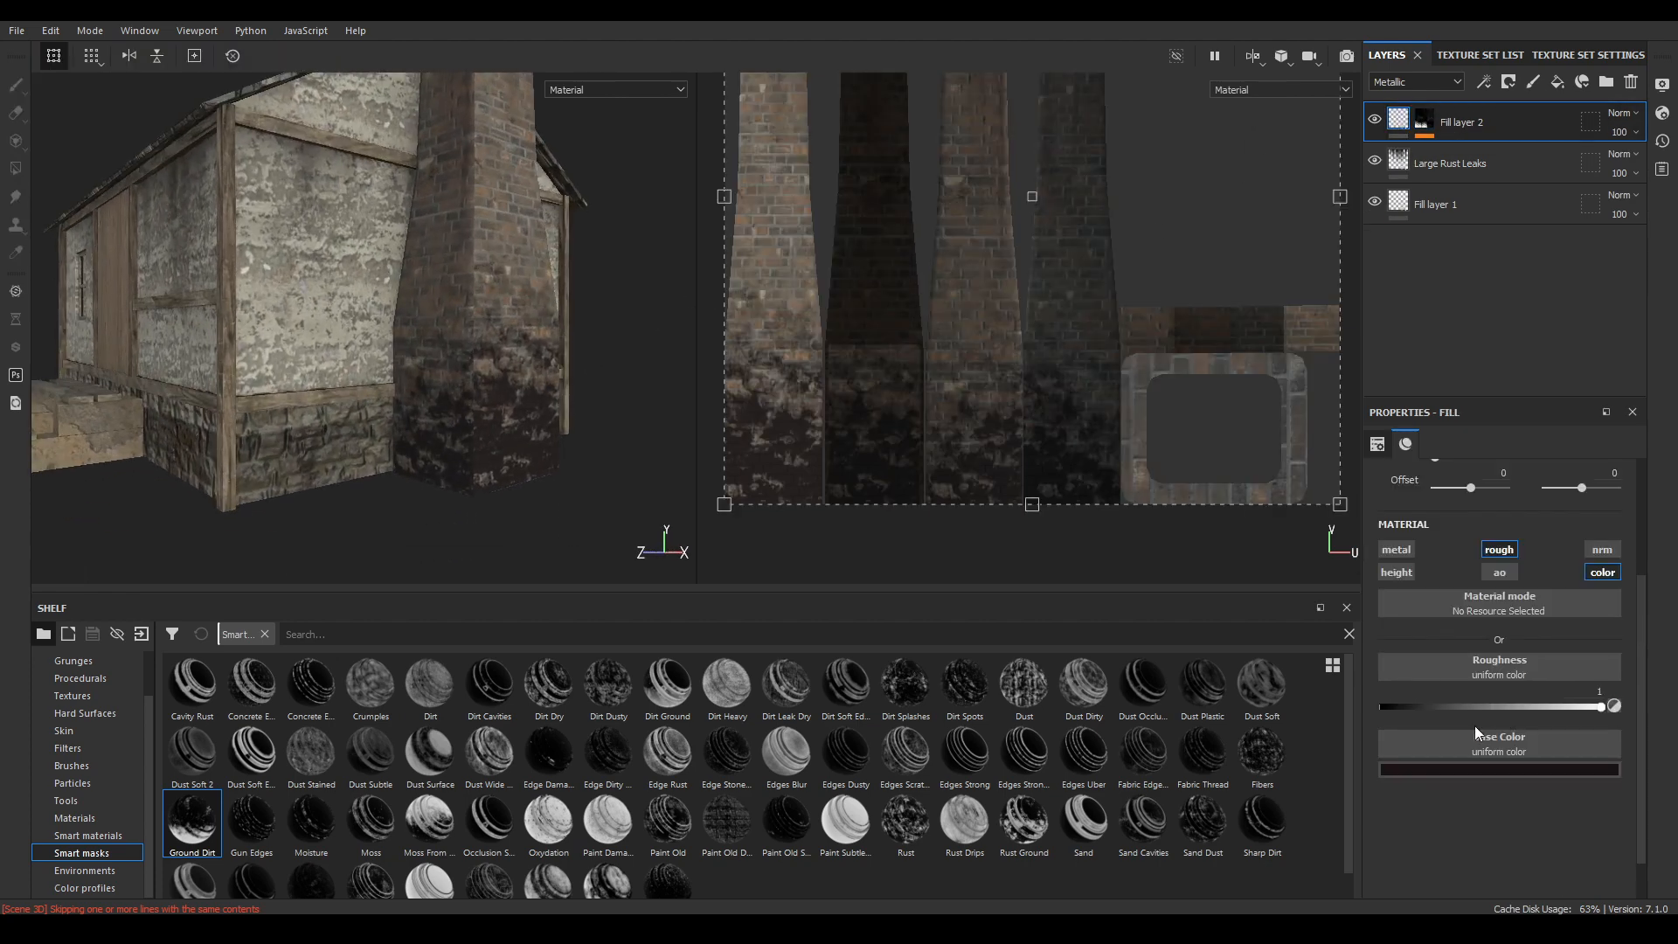
left_click(1478, 769)
left_click(1444, 713)
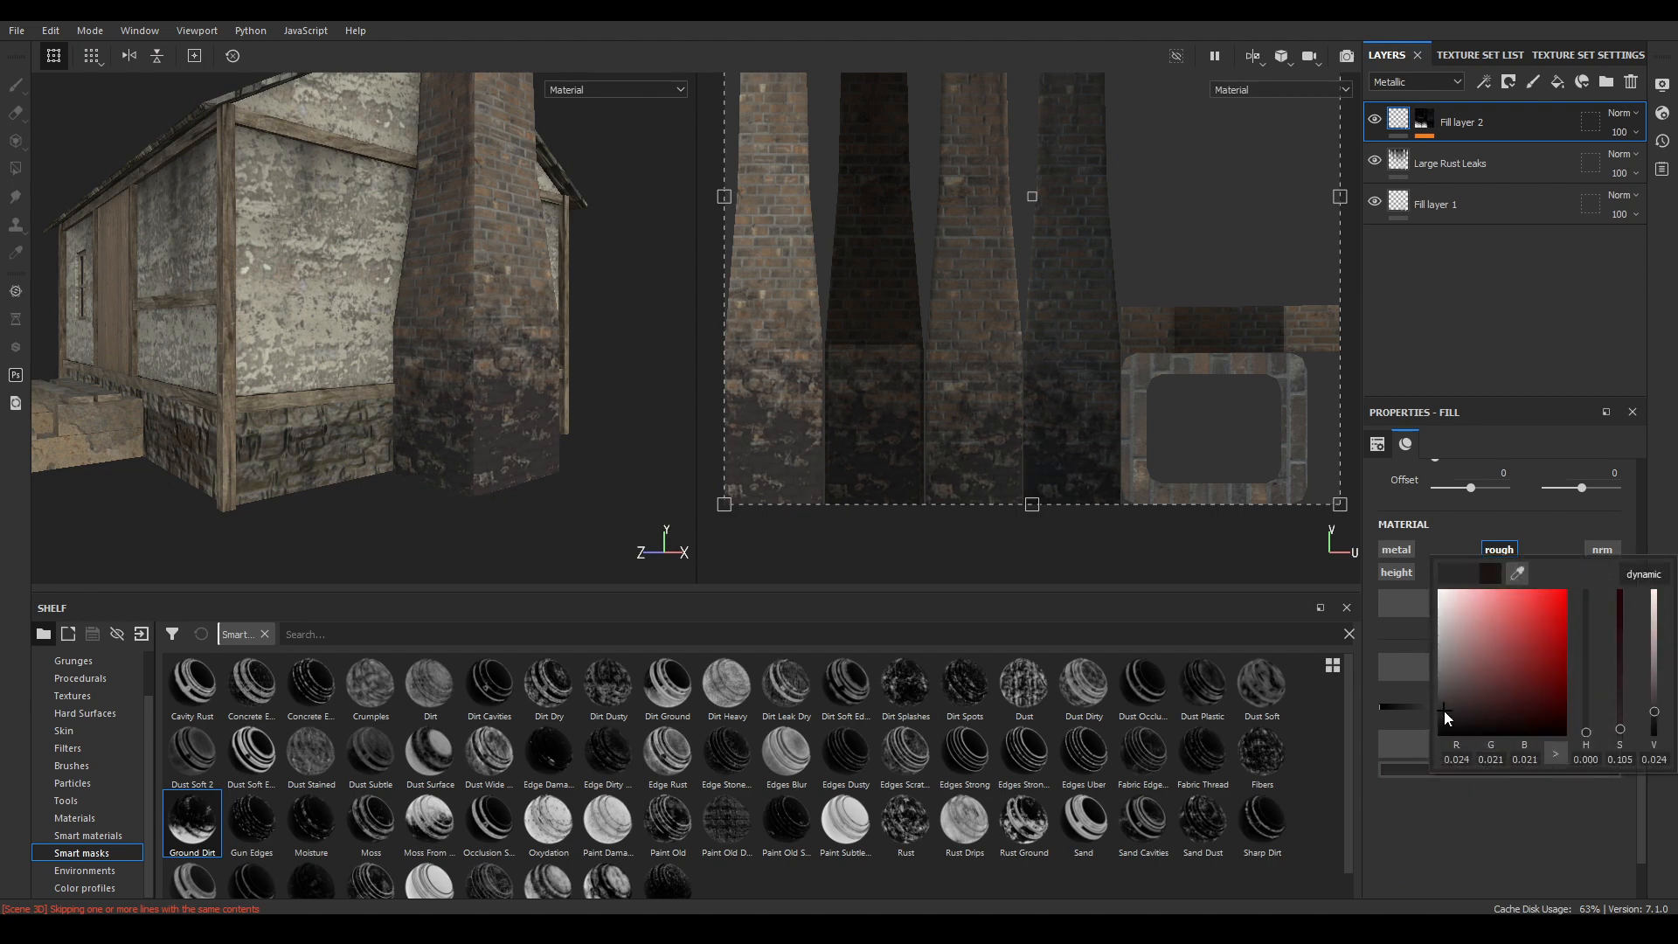
left_click_drag(1436, 712, 1428, 691)
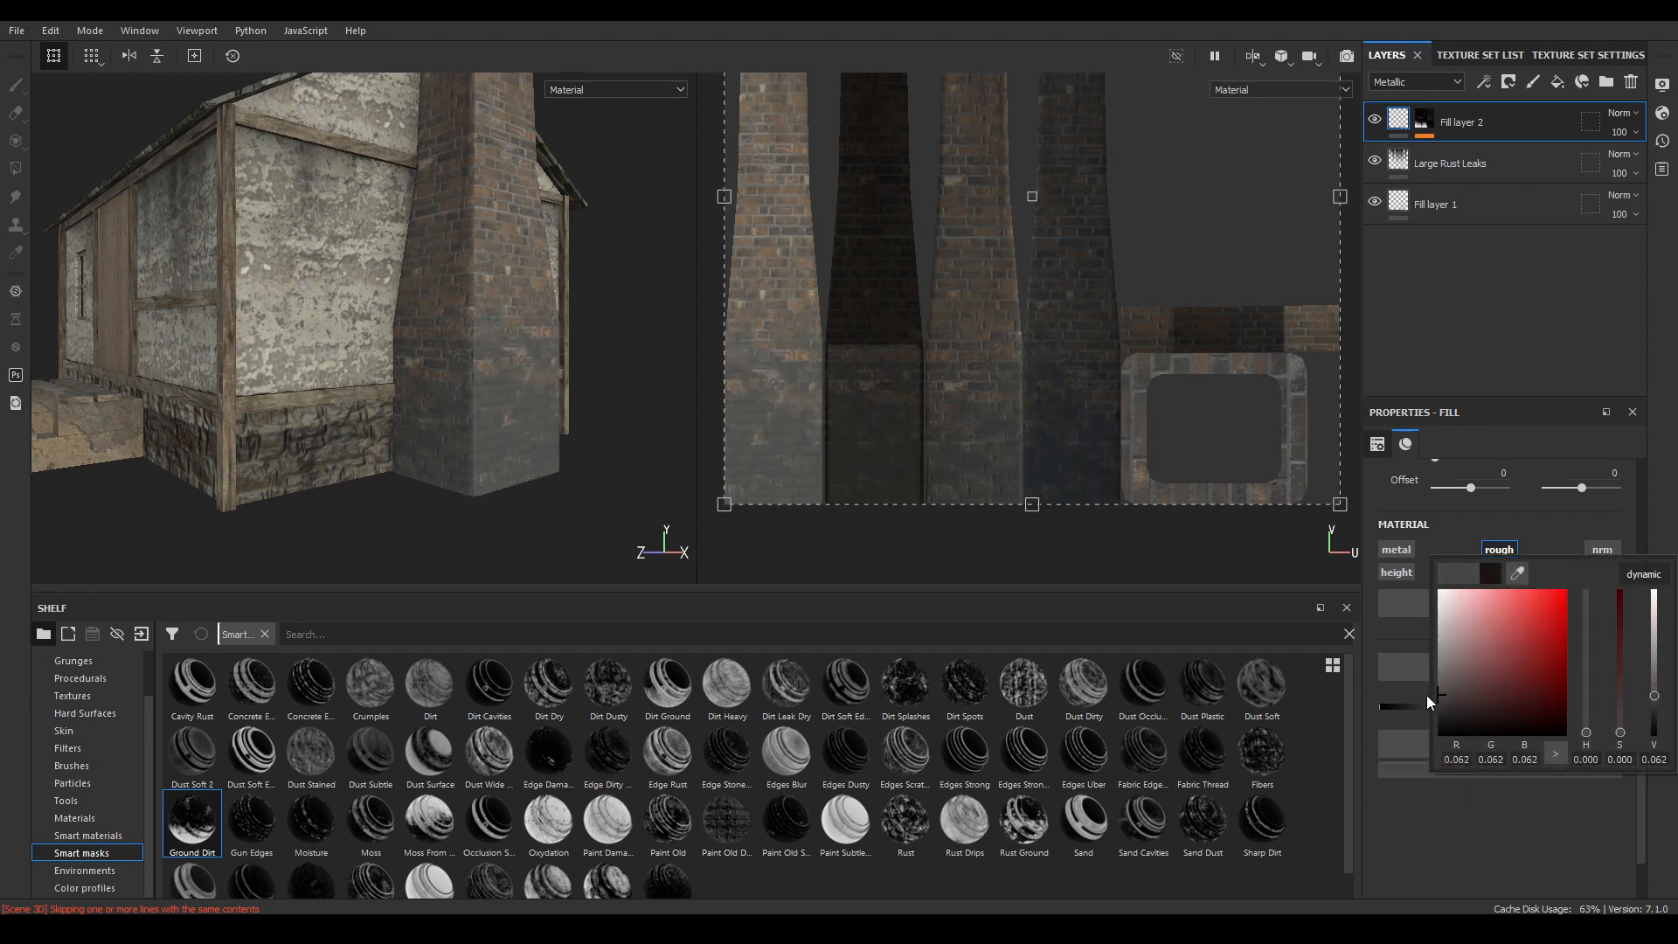
left_click_drag(337, 501, 416, 356, "alt")
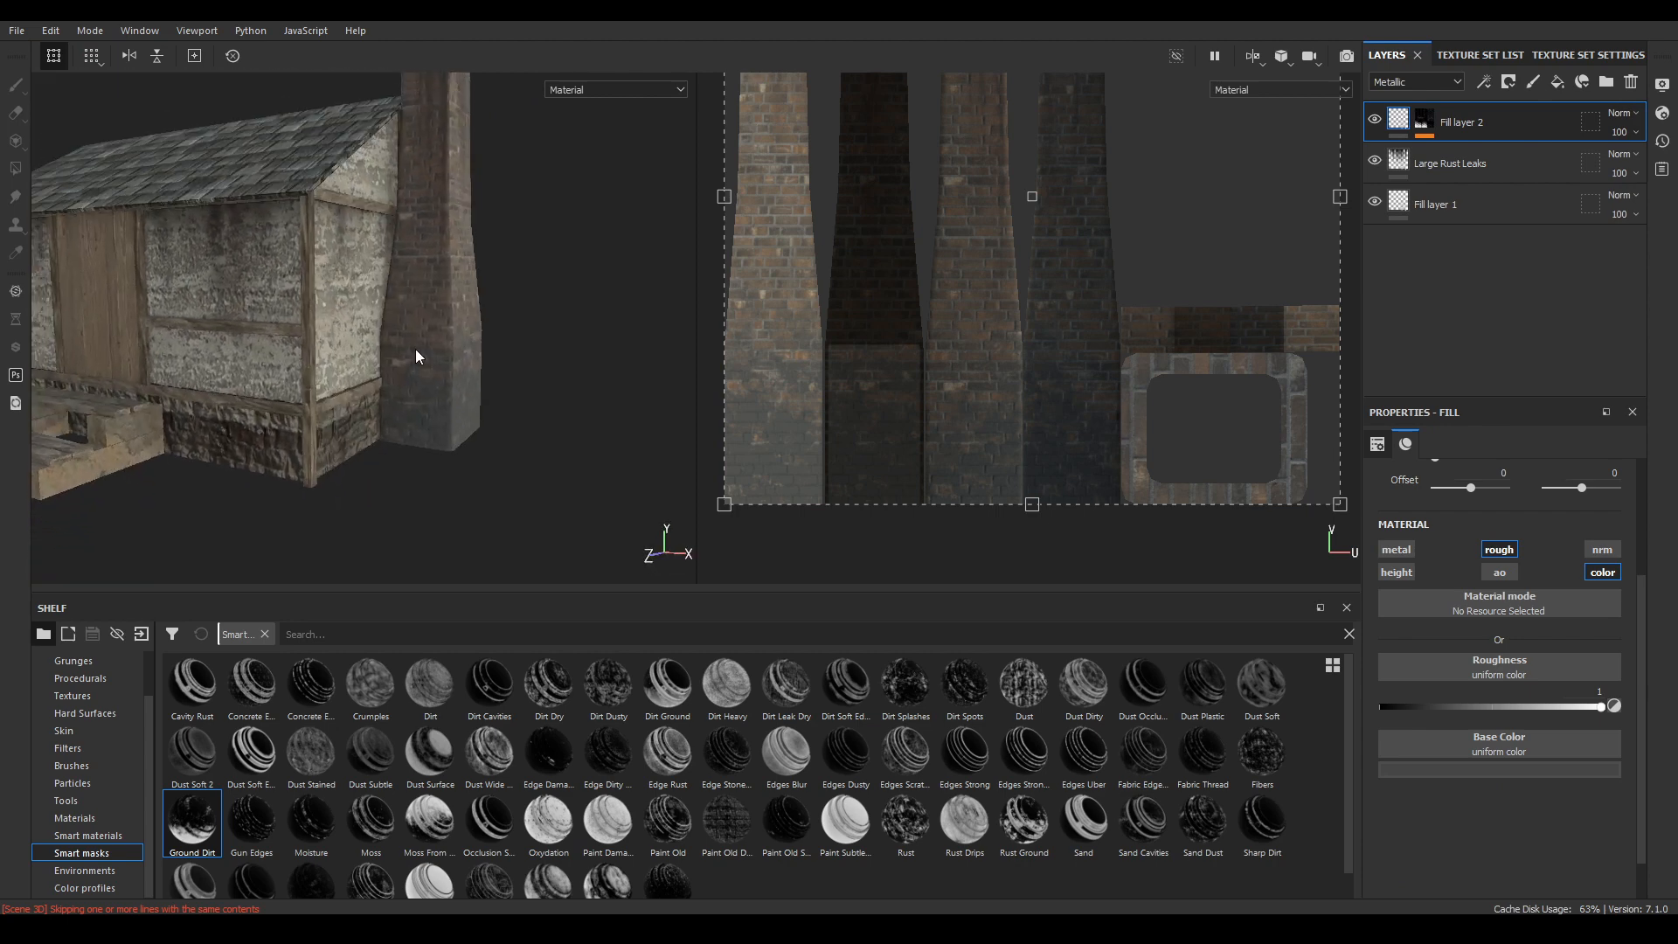
left_click_drag(378, 260, 439, 391, "alt")
middle_click_drag(456, 374, 442, 255, "alt")
right_click_drag(442, 255, 502, 395, "alt")
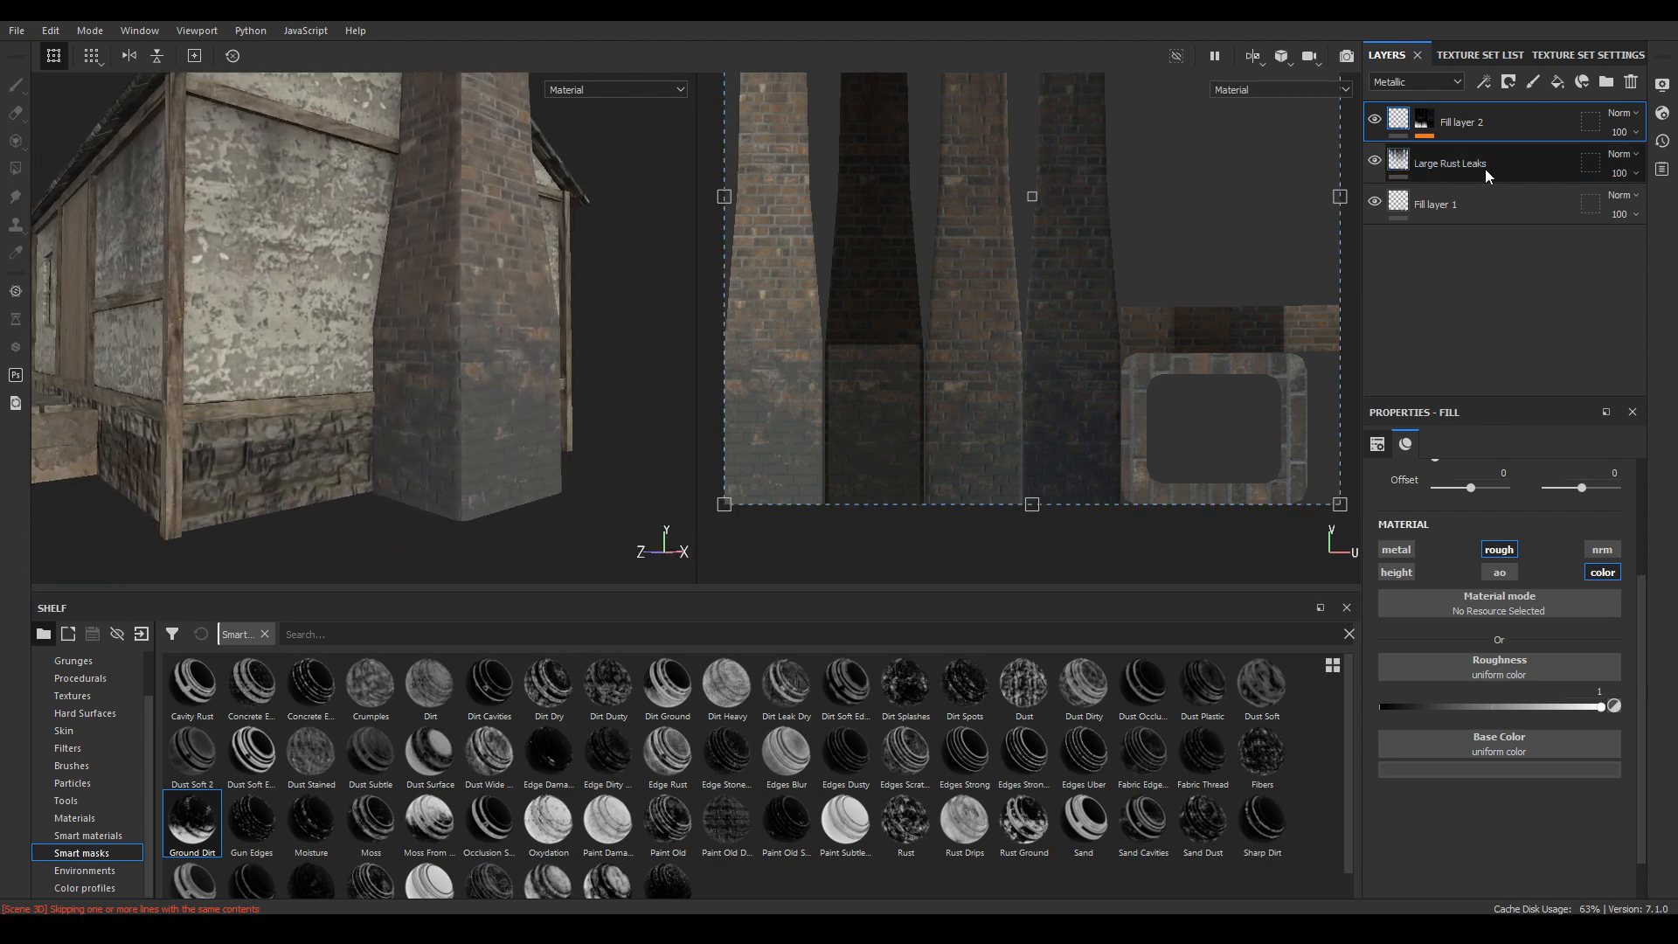
- Add another top fill layer with only roughness and height enabled, using roughness 1 and height -0.2
left_click(1557, 82)
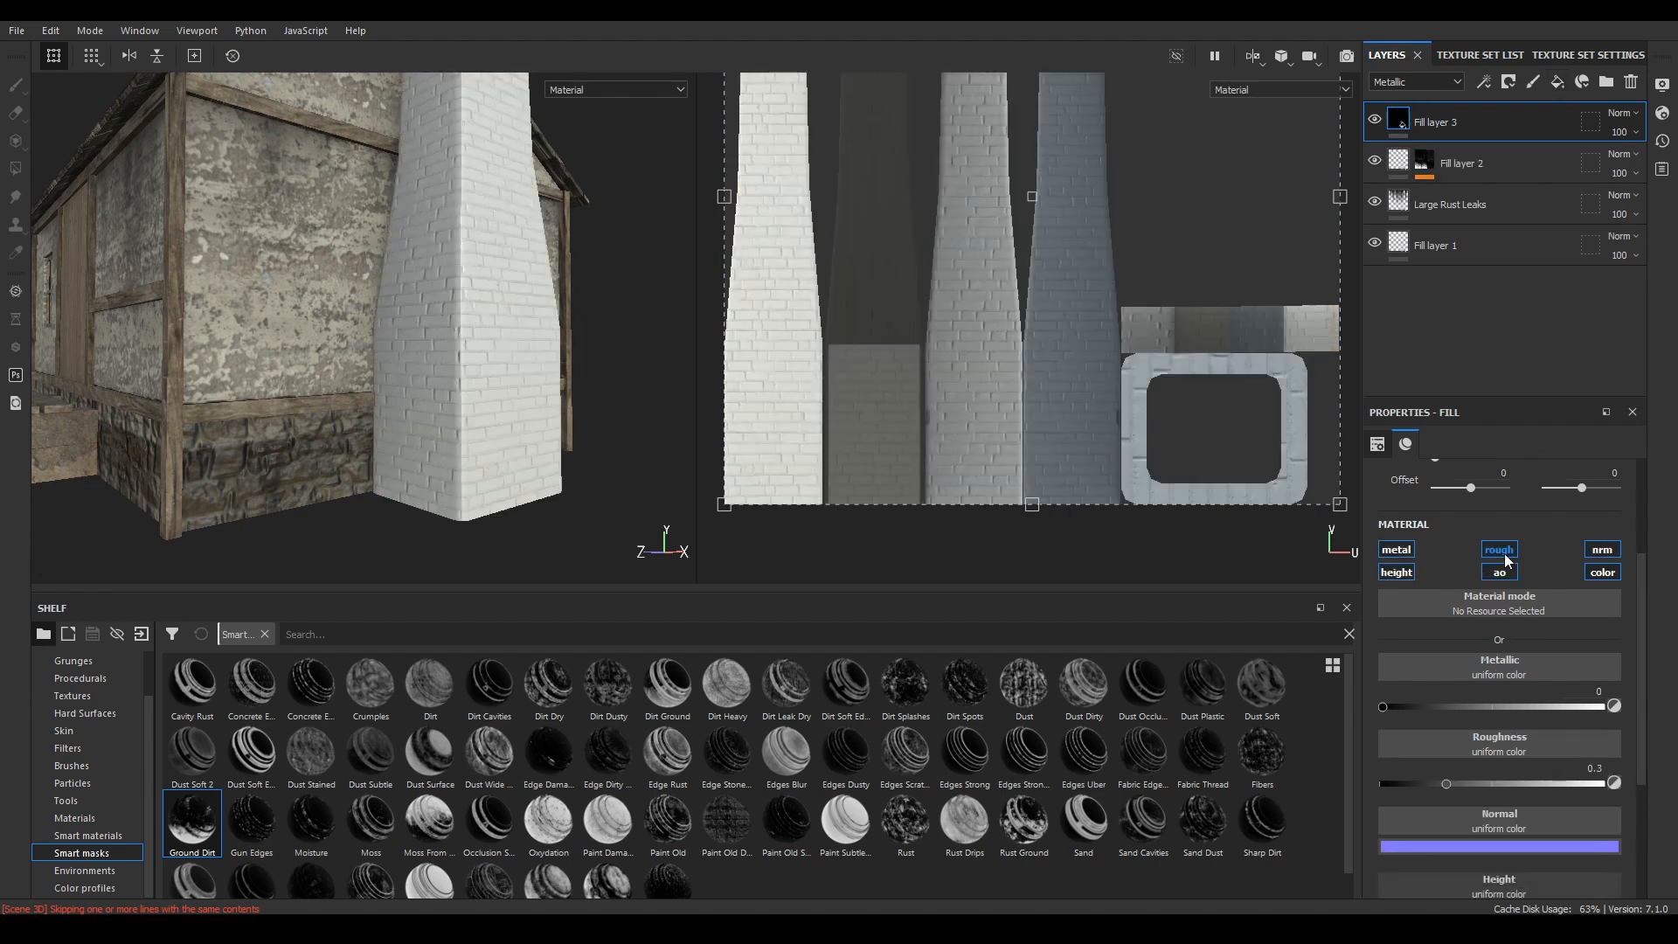
left_click(1397, 549)
left_click(1498, 572)
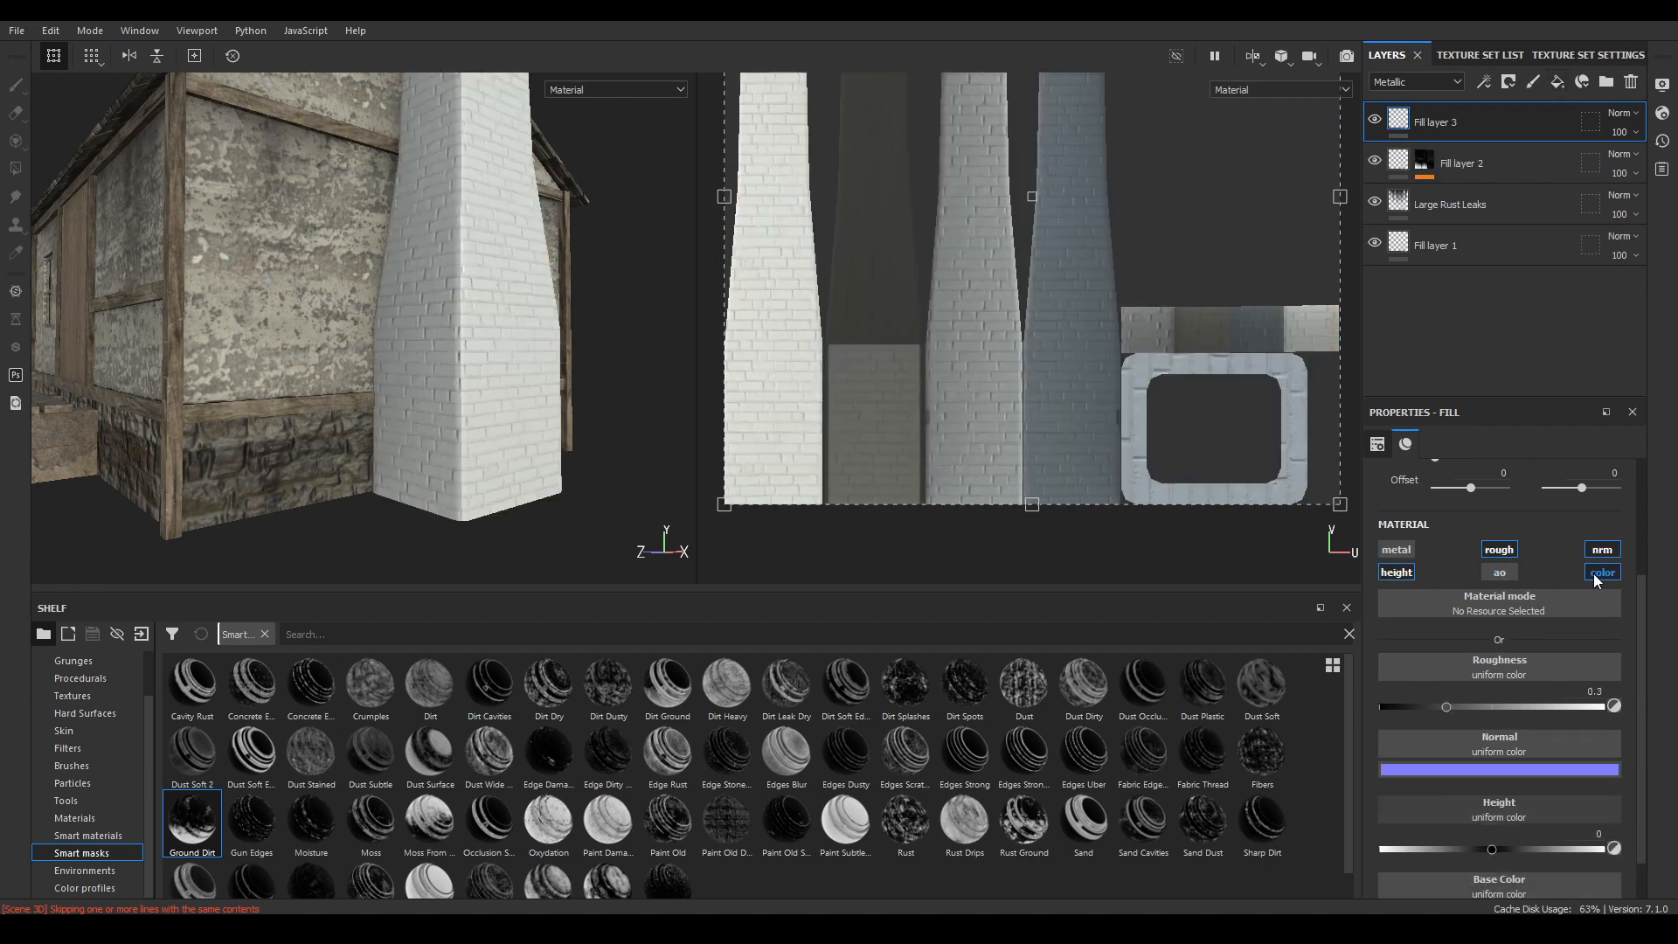
left_click(1602, 572)
left_click(1602, 550)
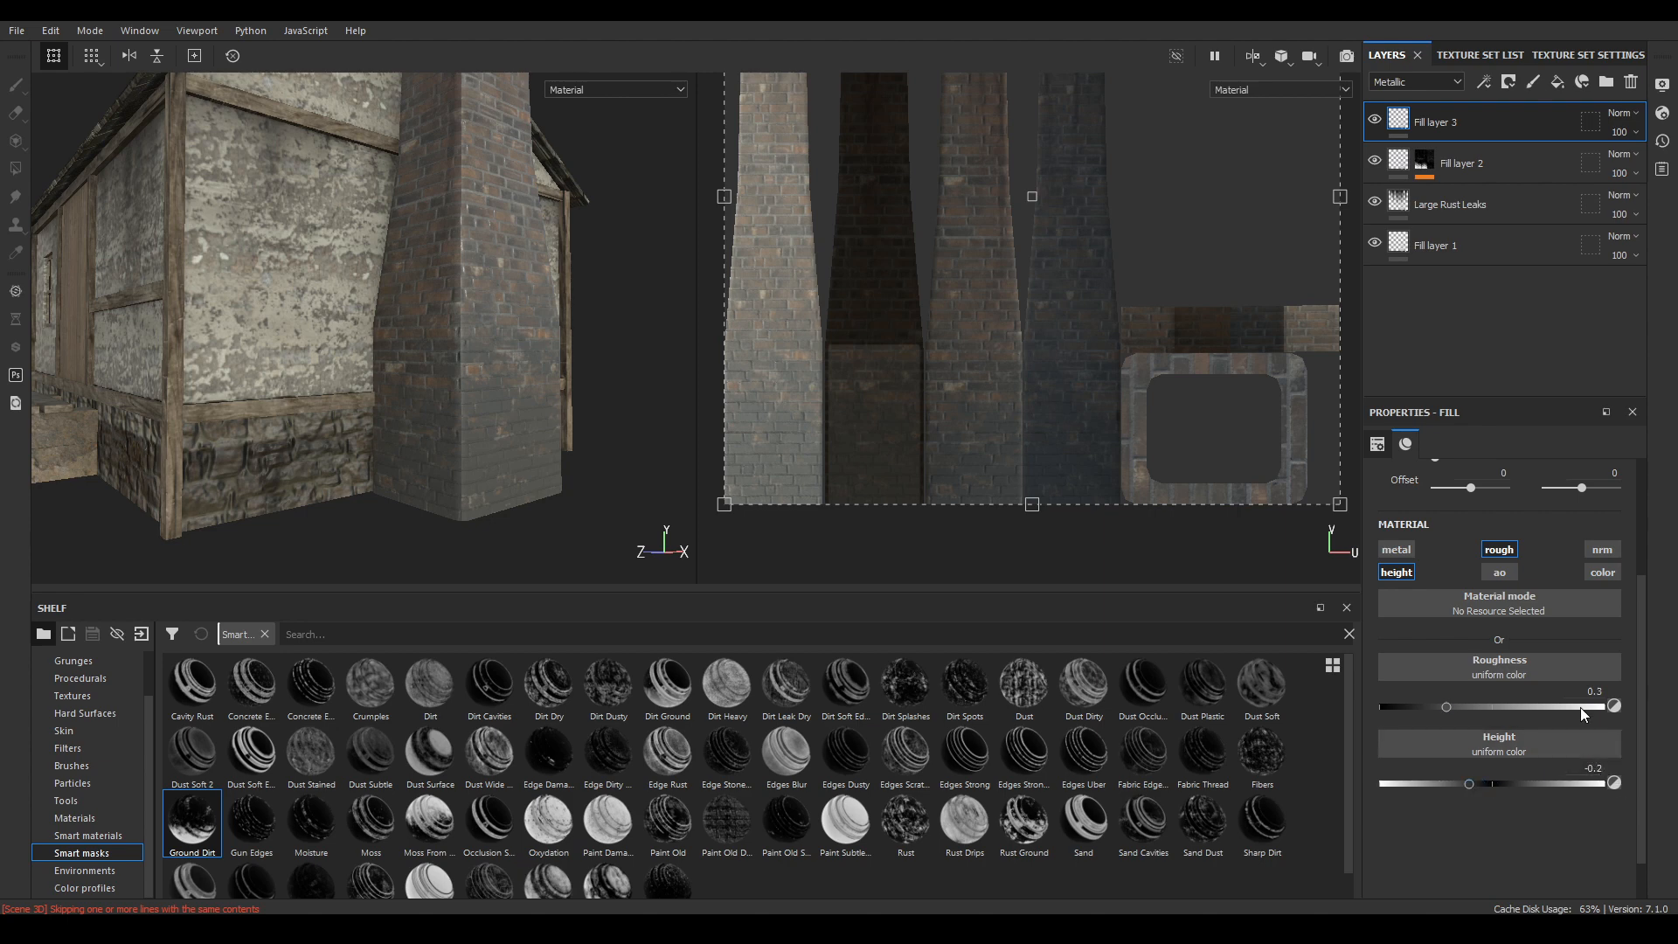
left_click_drag(1581, 709, 1675, 710)
- Give the new height layer a black mask filled with the Grunge Scratches Rough texture
right_click(1477, 127)
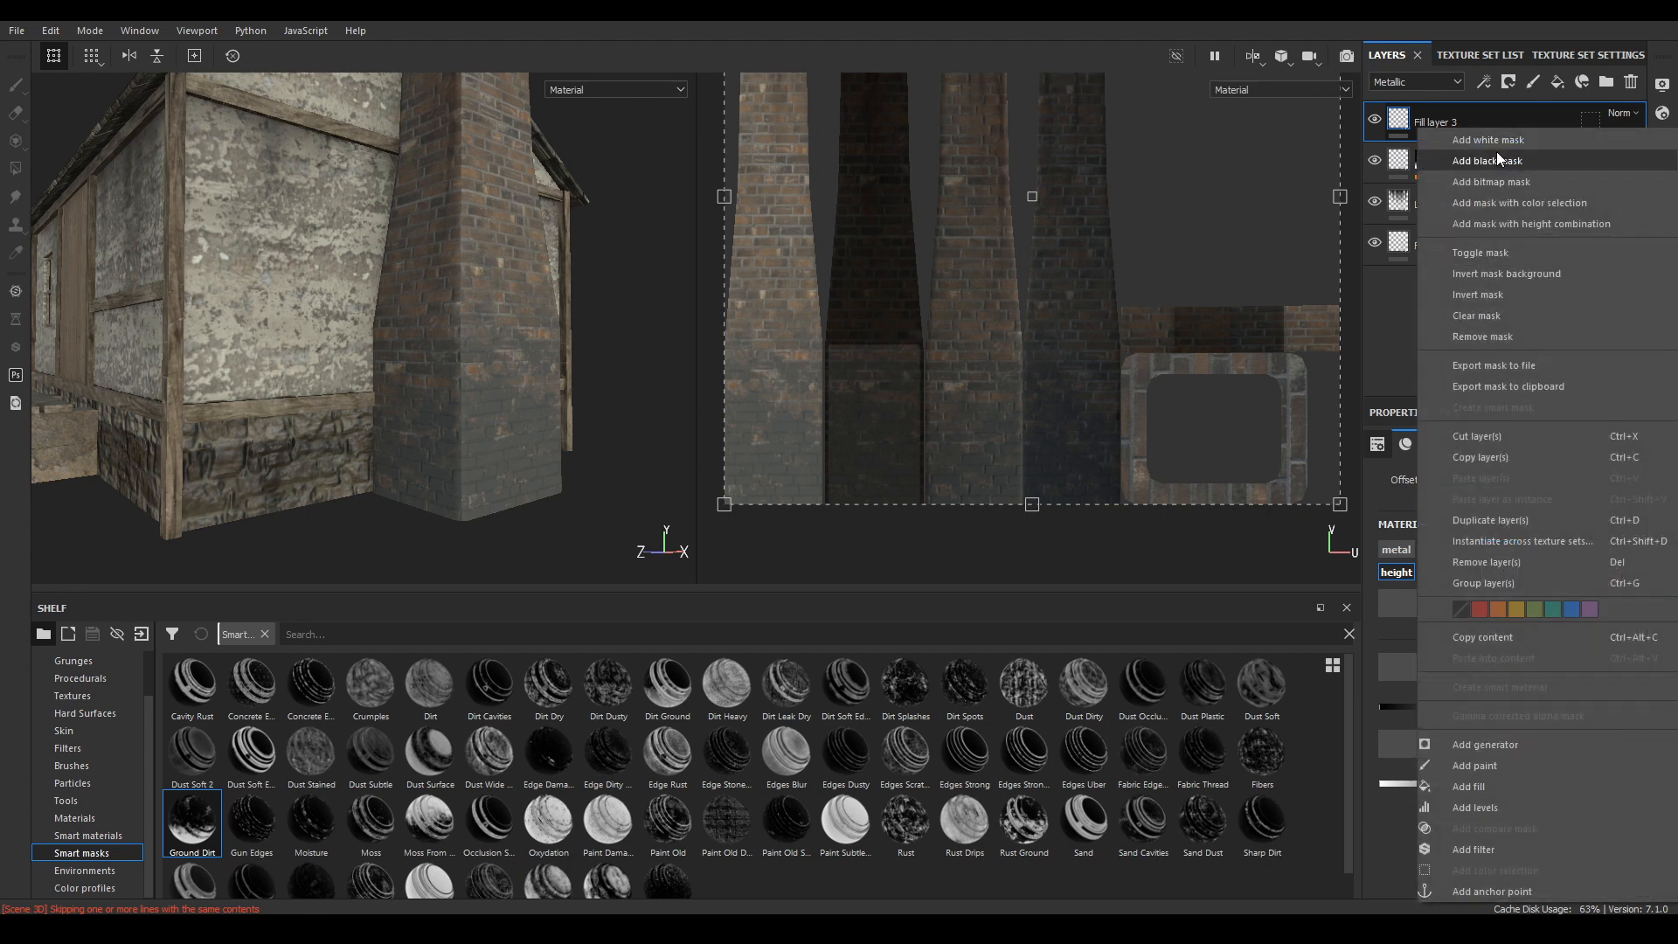
left_click(1496, 150)
right_click(1476, 128)
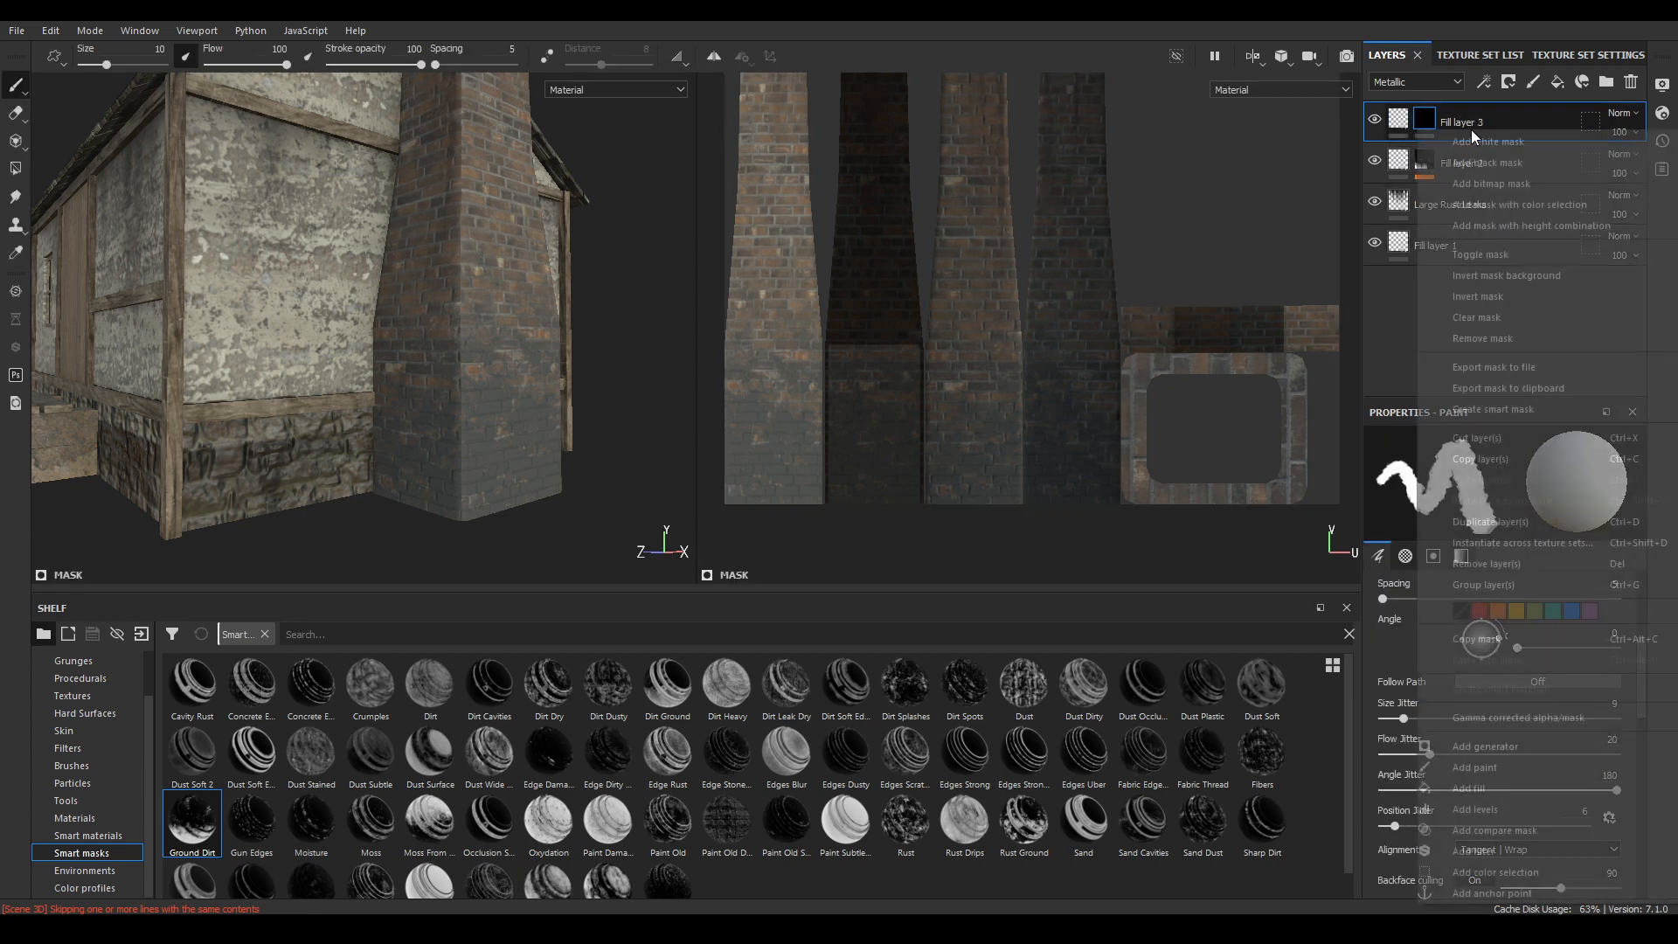
left_click(1493, 789)
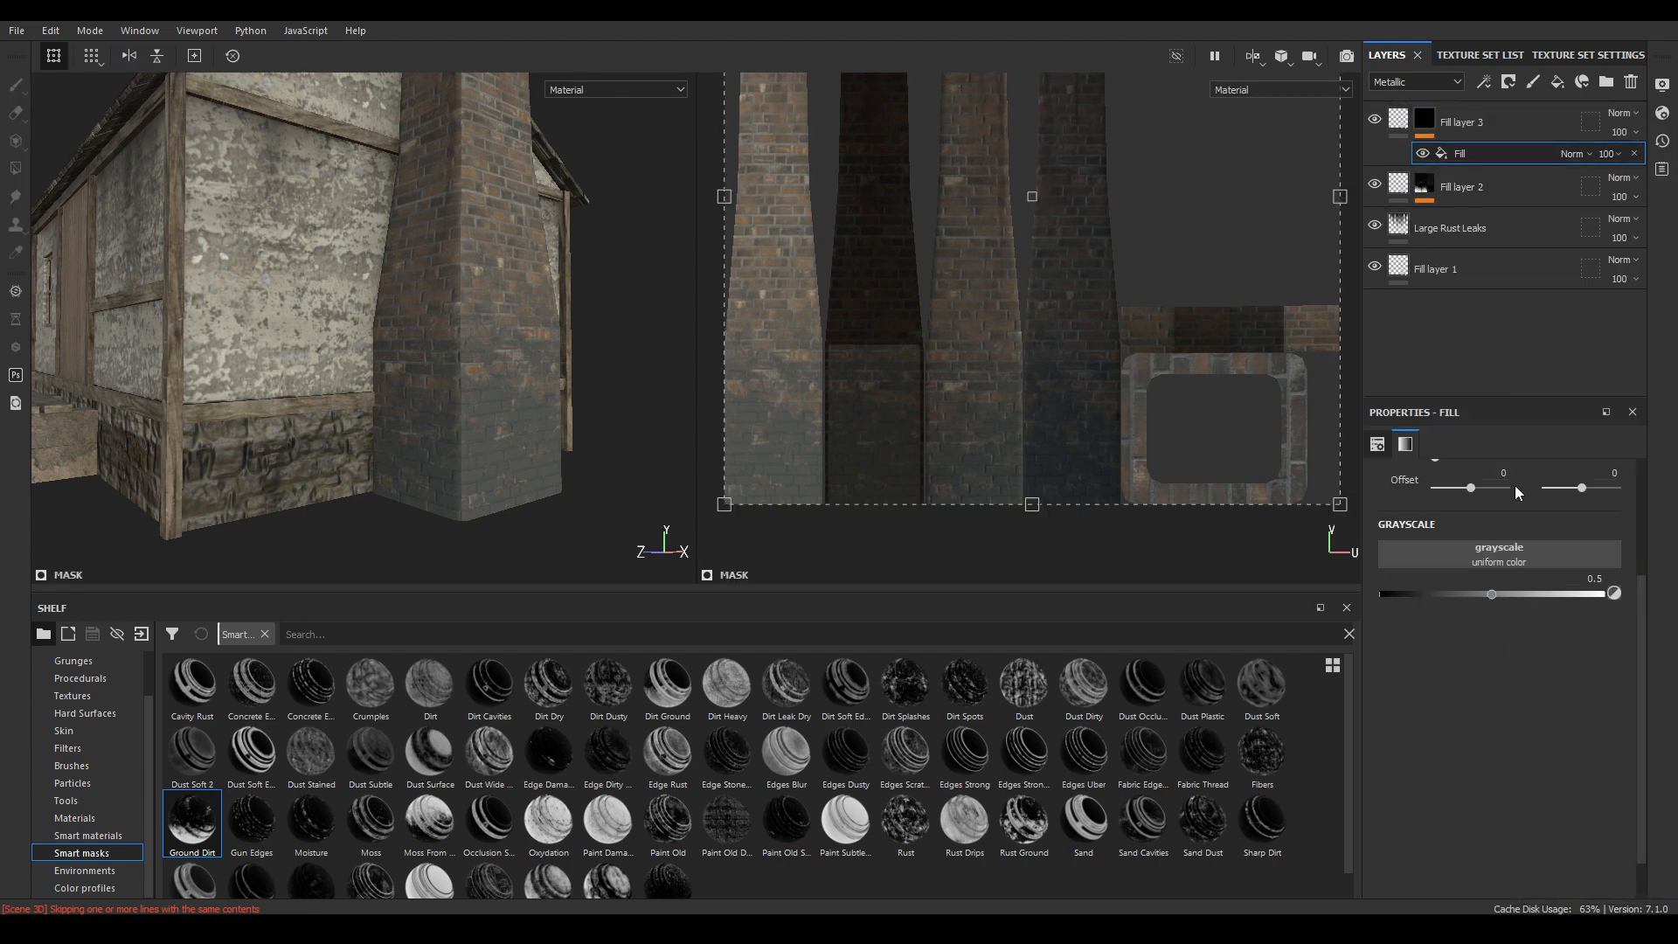
left_click(1517, 564)
type("scratc")
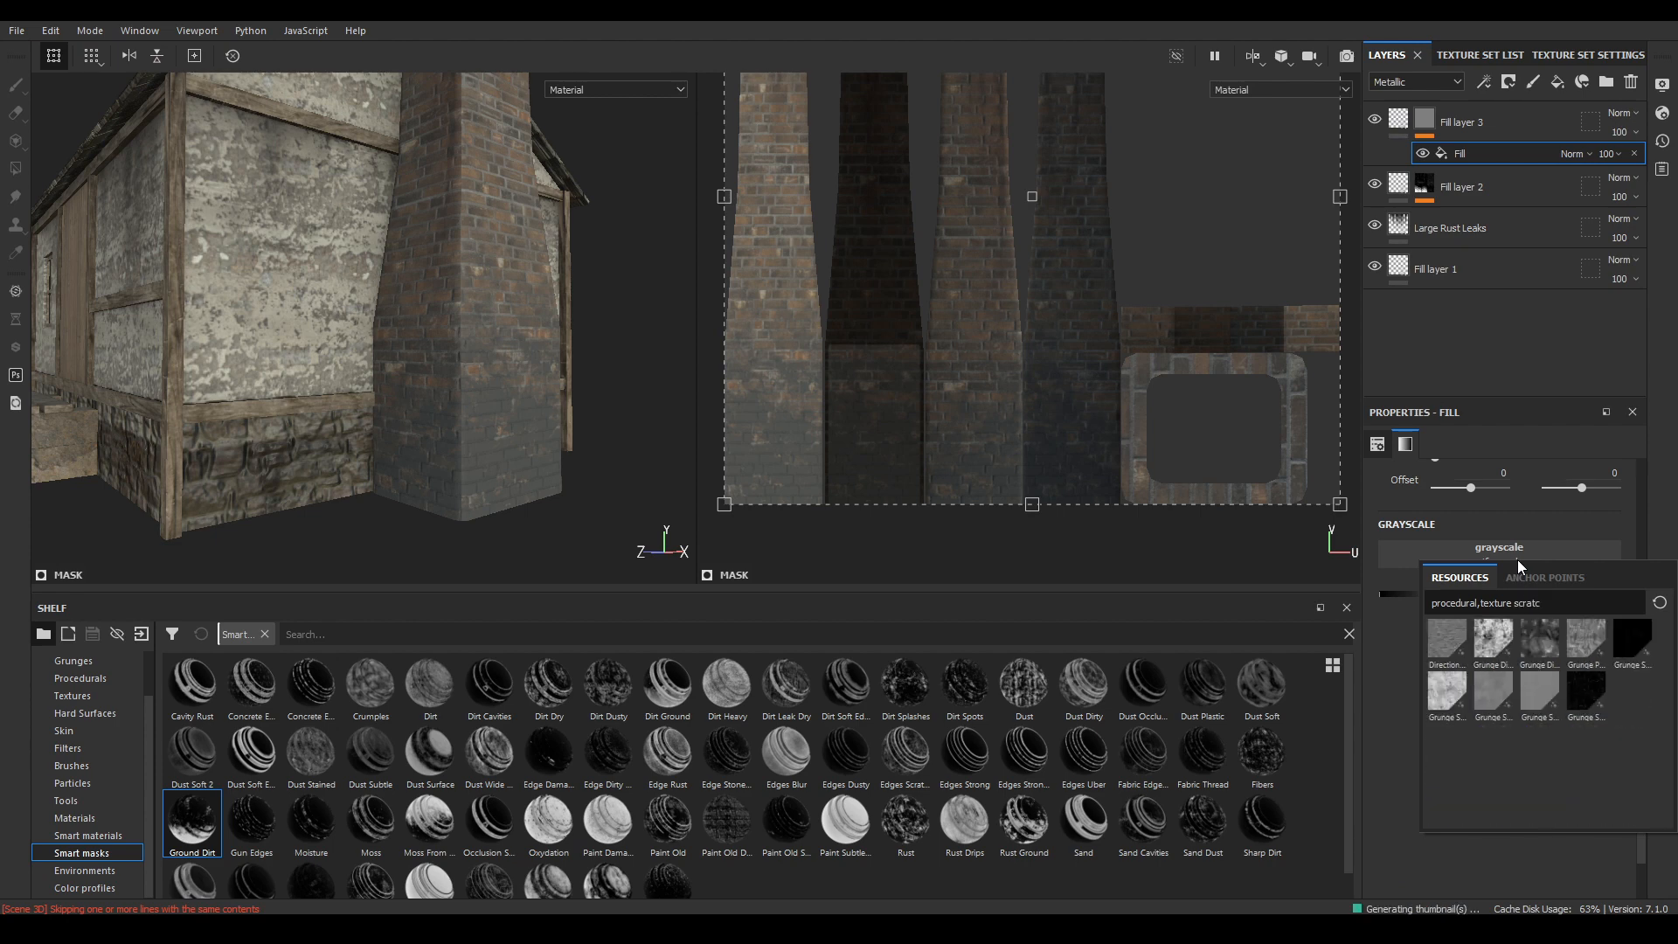
left_click(1578, 694)
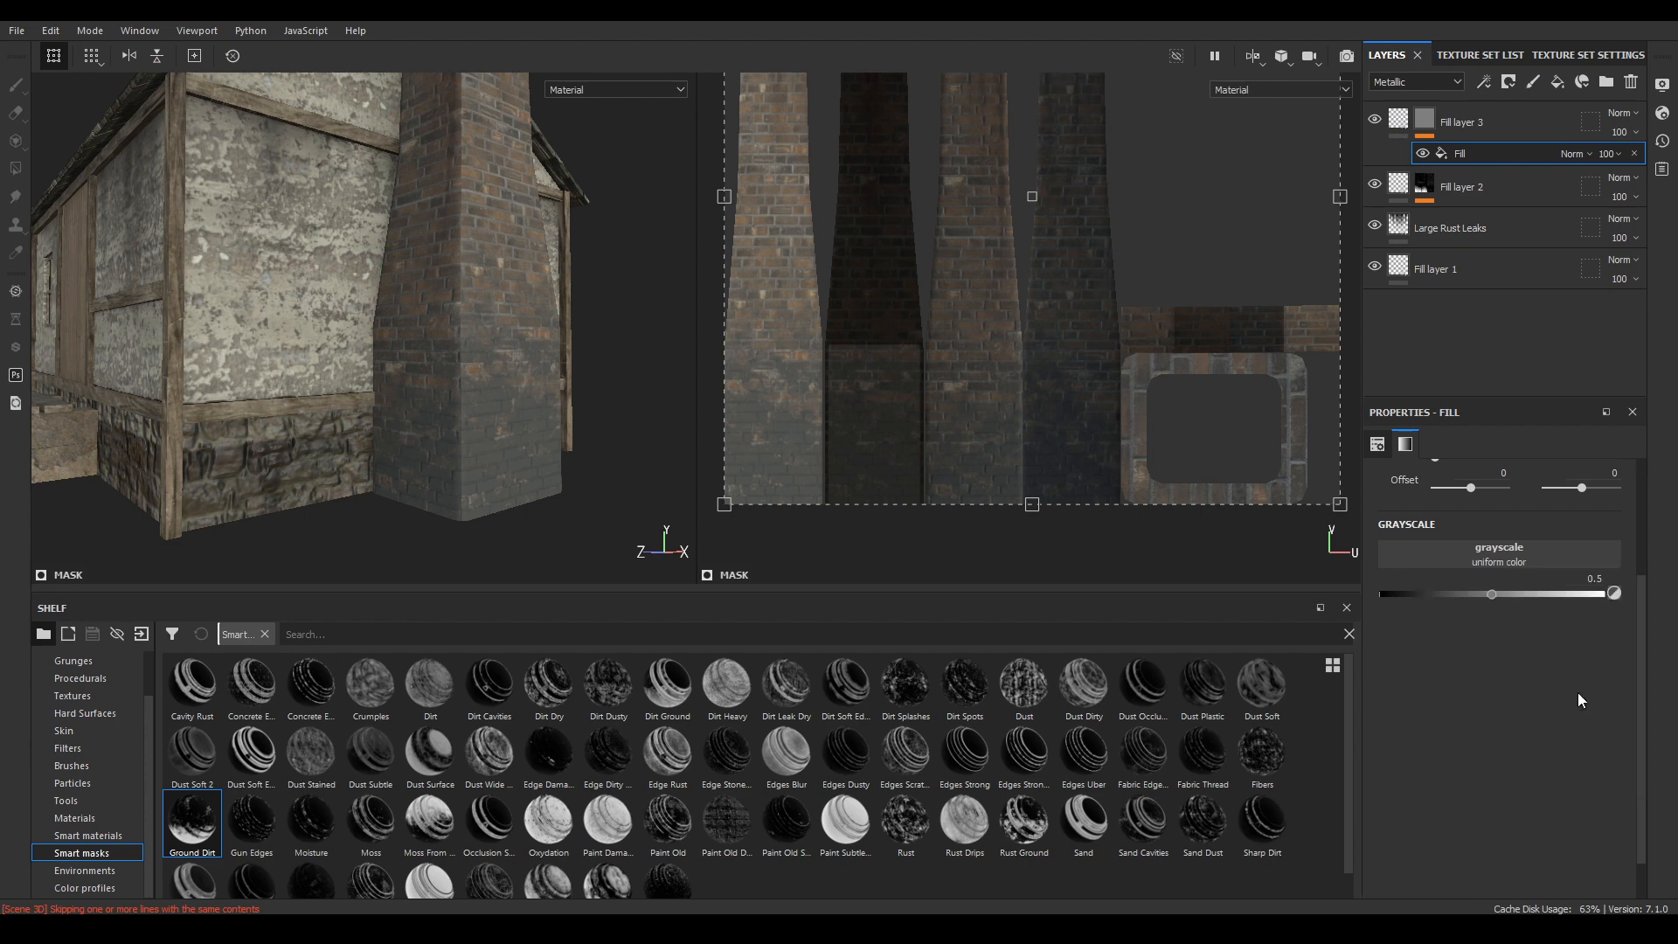
left_click_drag(412, 329, 441, 323, "alt")
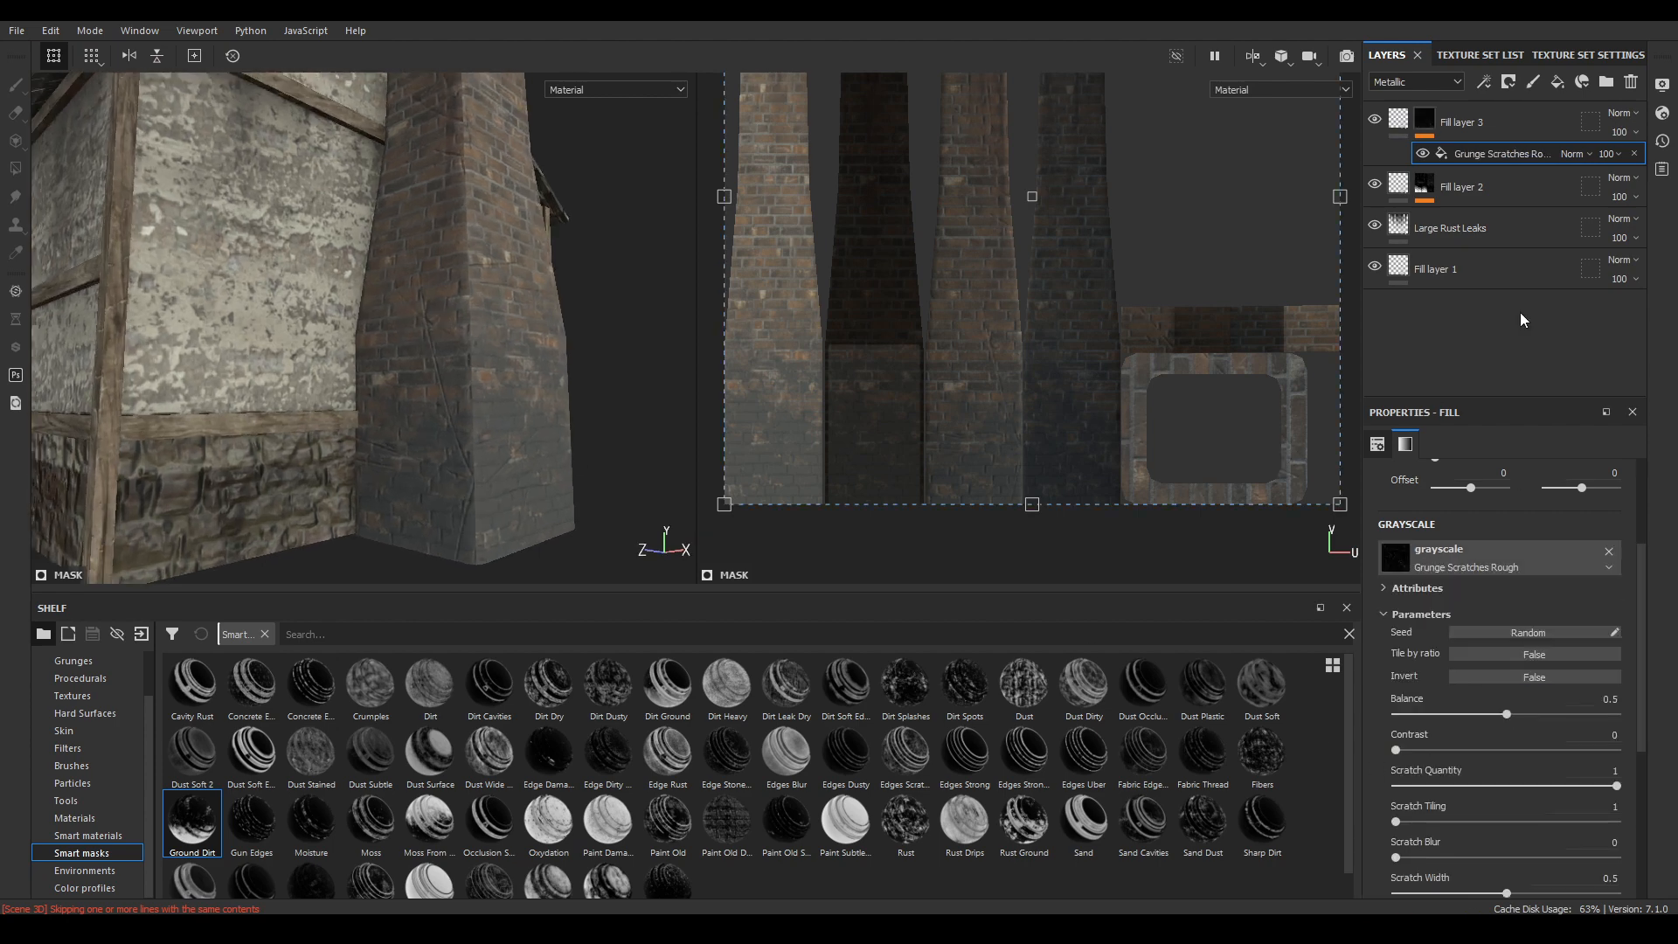
- Deepen the chimney scratches by setting the layer's height to -0.35
left_click(1398, 120)
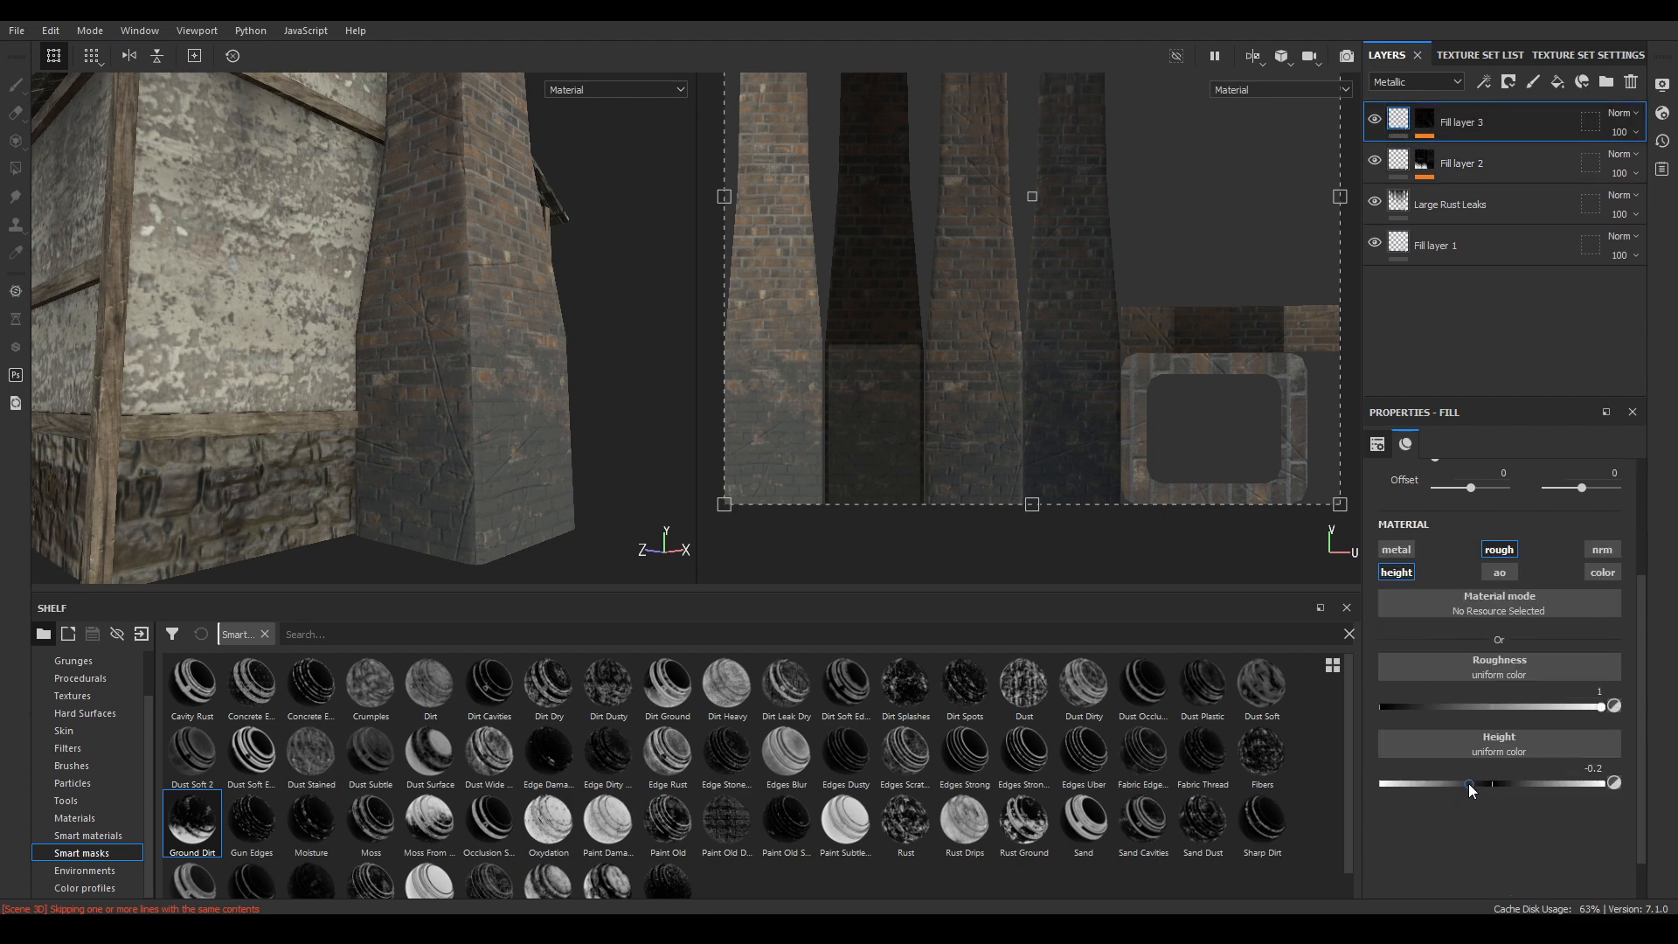
left_click_drag(1467, 783, 1449, 788)
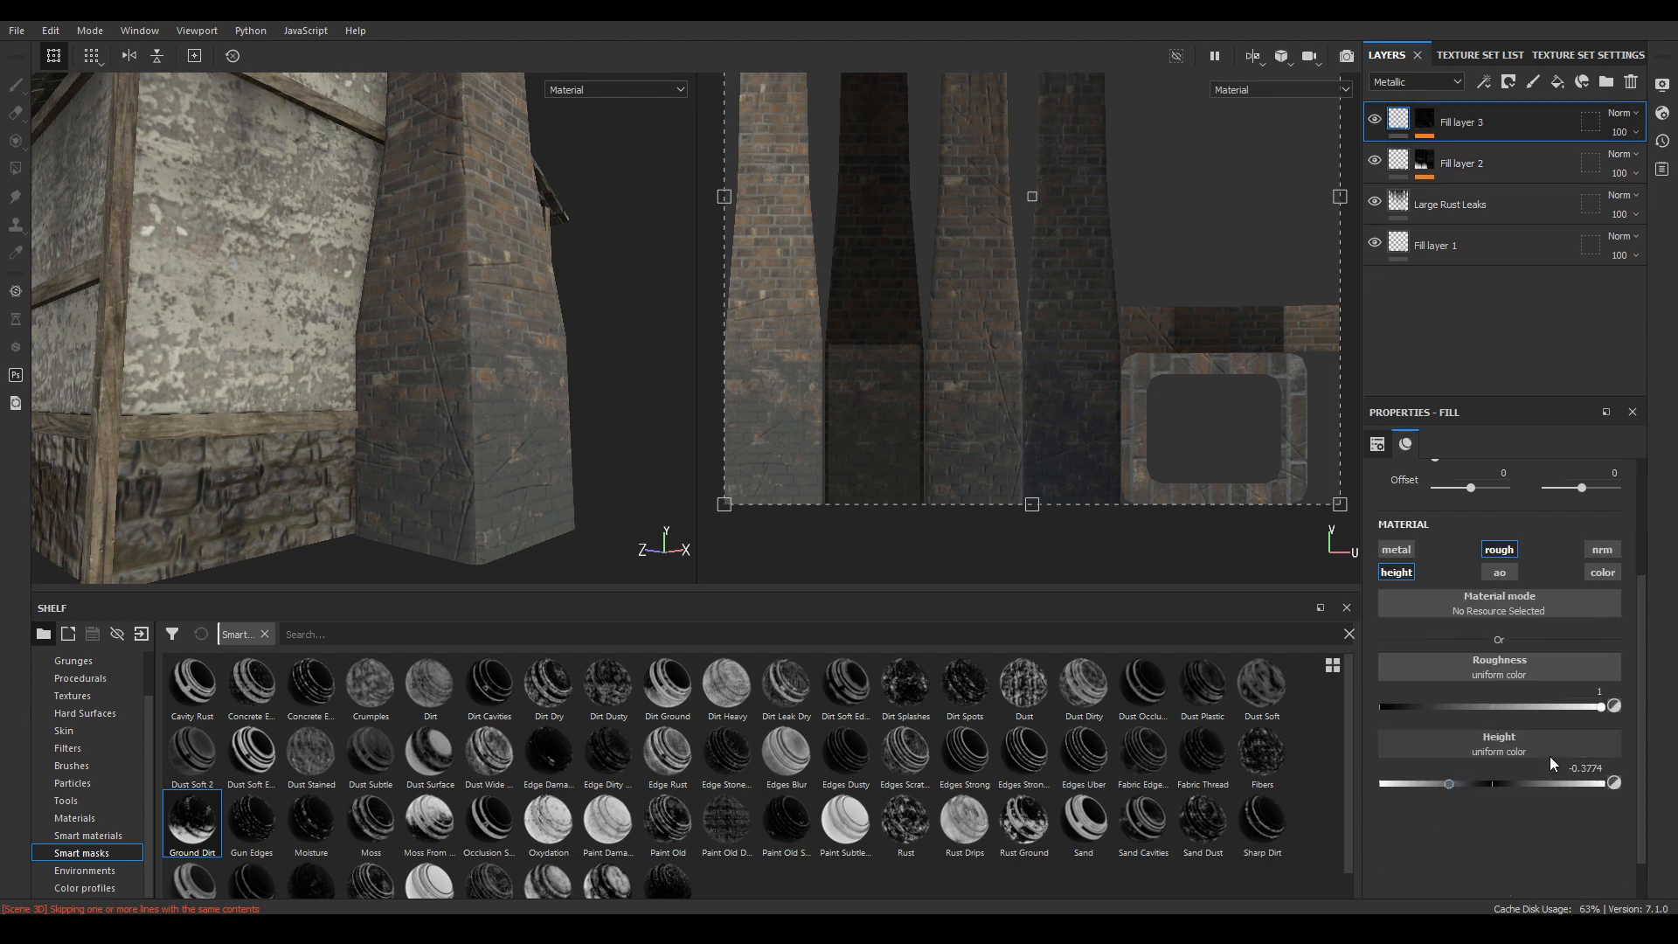
left_click(1581, 767)
key("BackSpace")
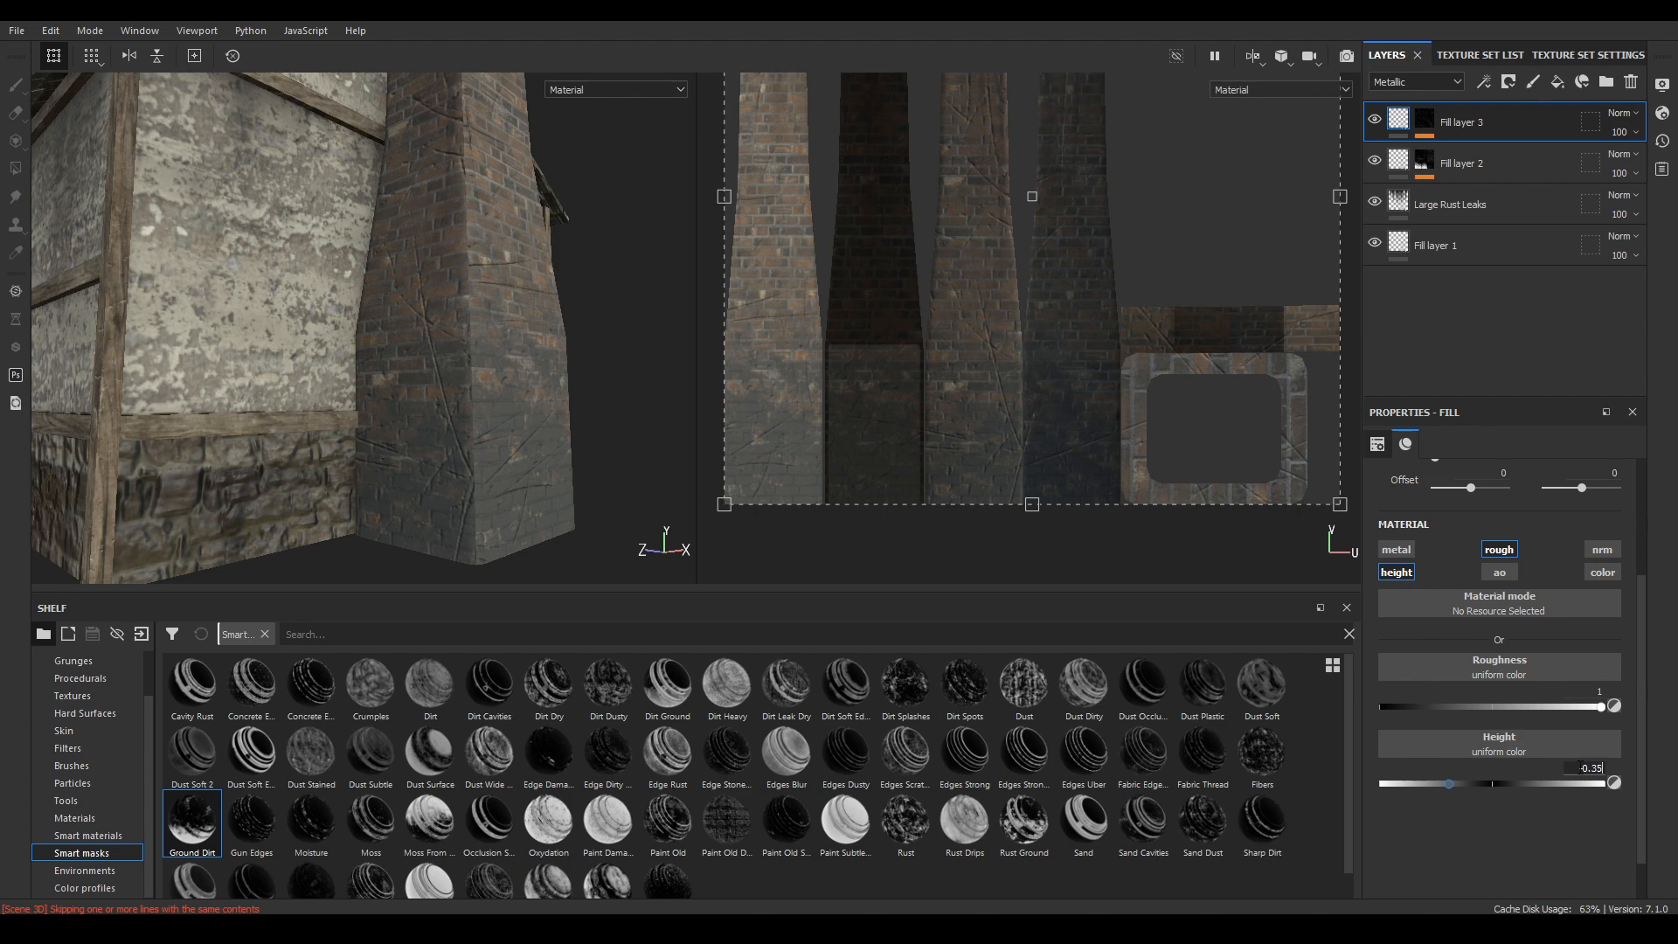
key("Return")
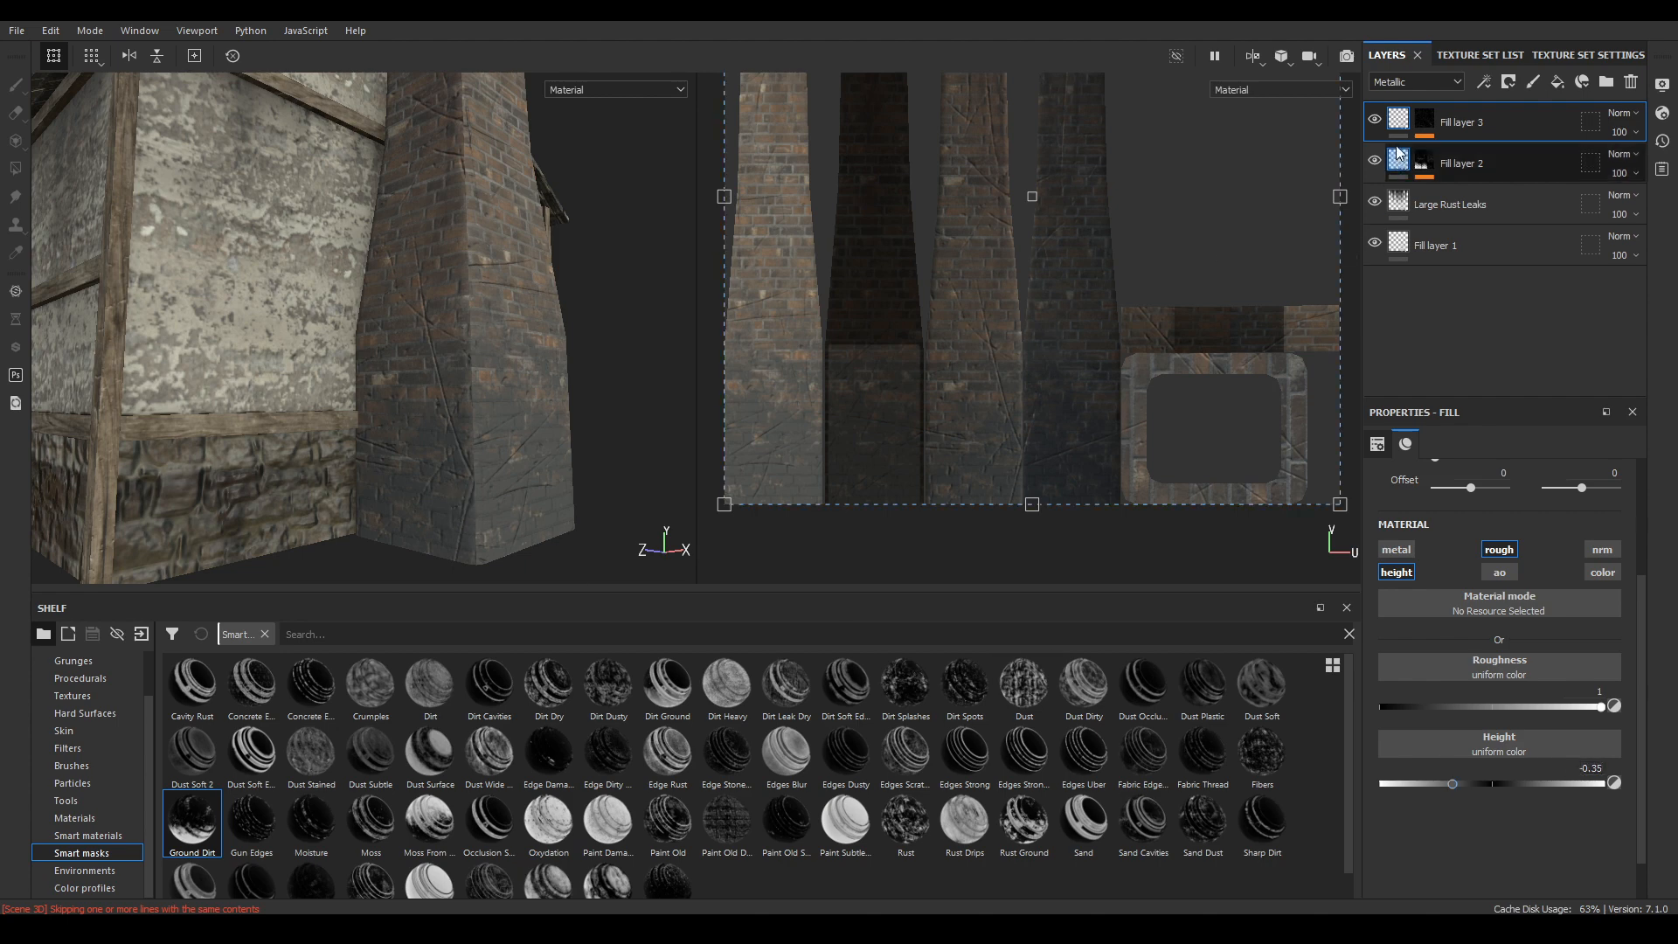
- Reduce the scratch mask's Balance to 0.17 and check the scratches around the chimney
left_click(1422, 123)
left_click(1475, 154)
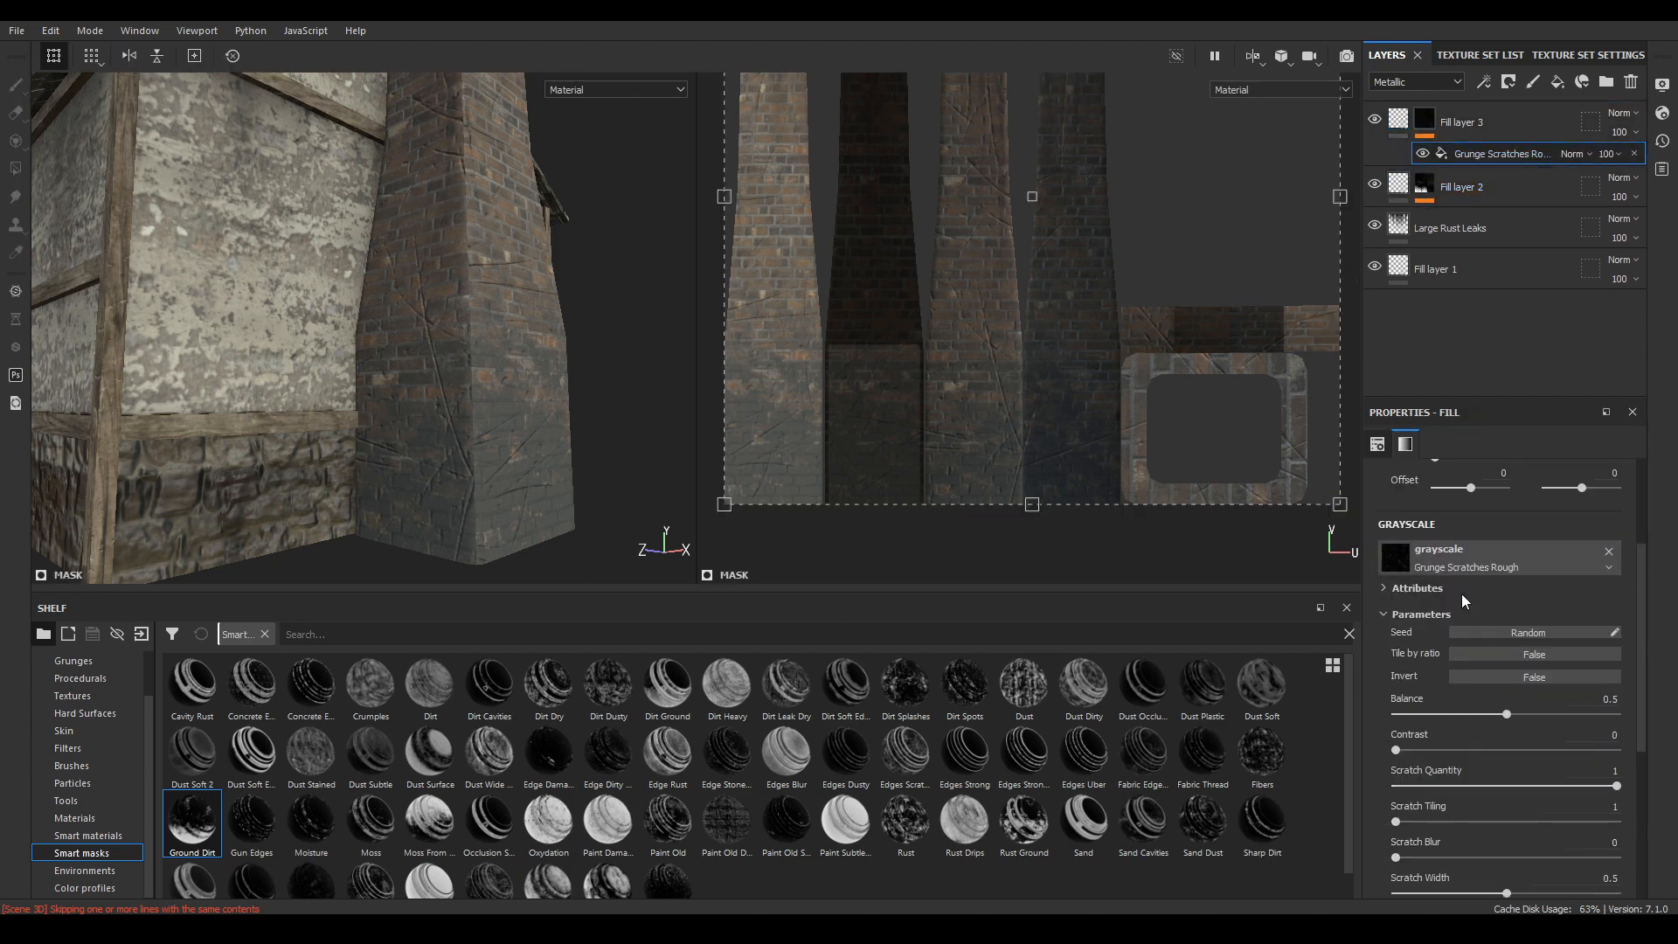
left_click_drag(1506, 718, 1446, 728)
scroll(472, 175, "down", 4)
left_click_drag(476, 158, 443, 207, "alt")
scroll(459, 229, "up", 3)
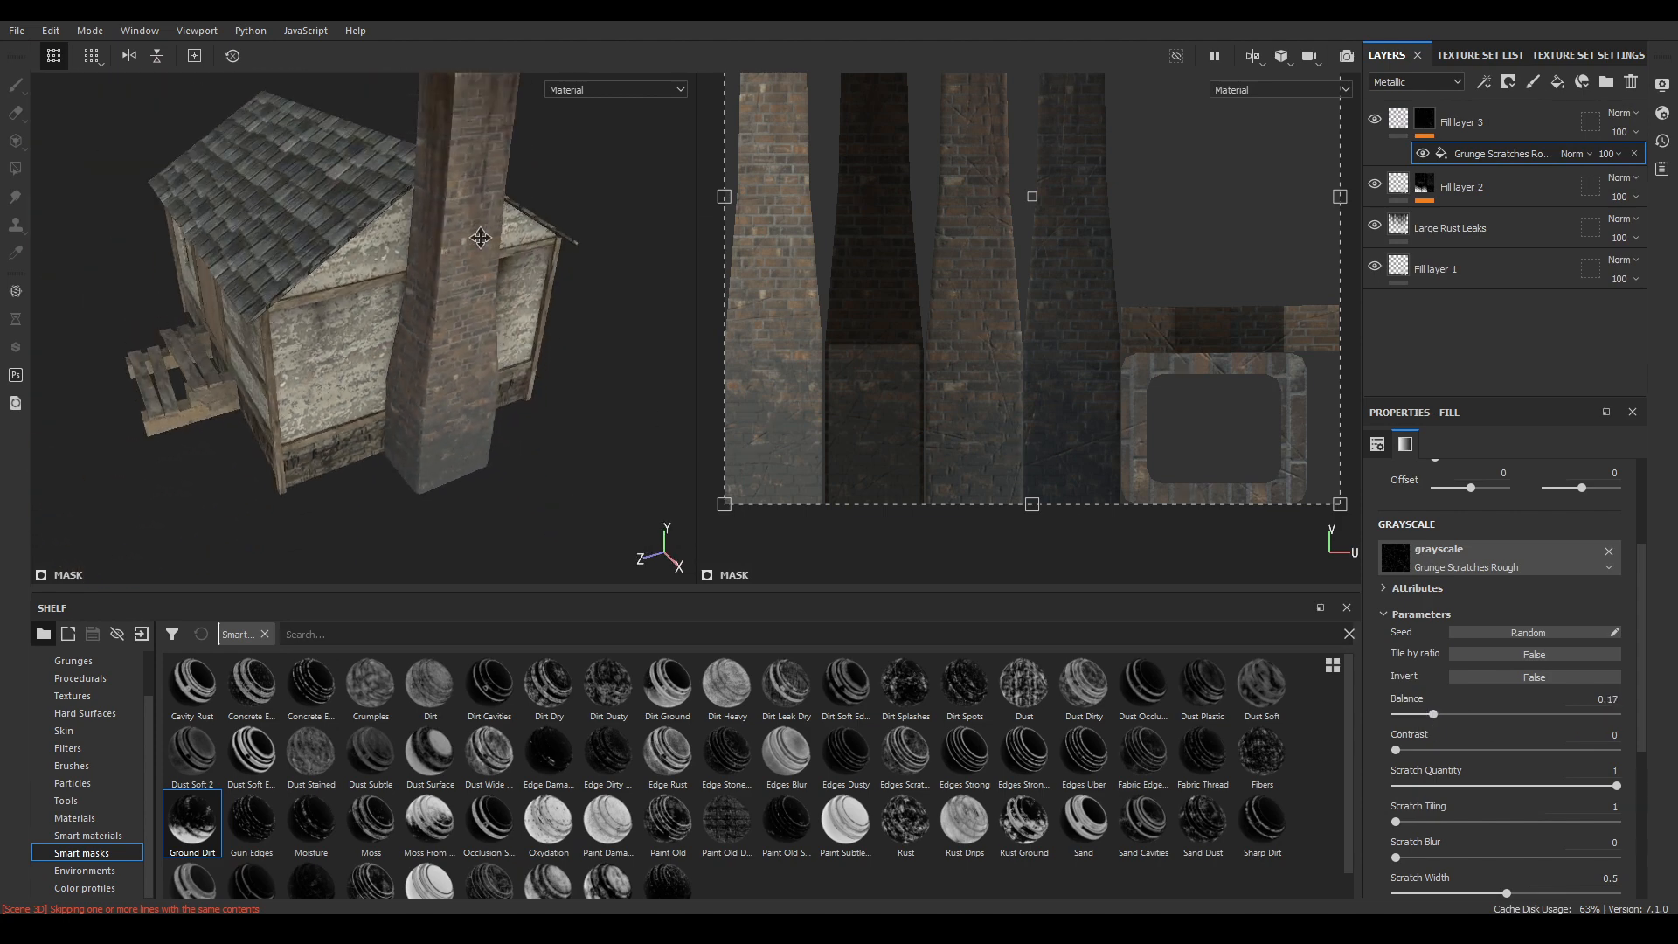
left_click_drag(522, 293, 491, 187, "alt")
scroll(491, 191, "up", 2)
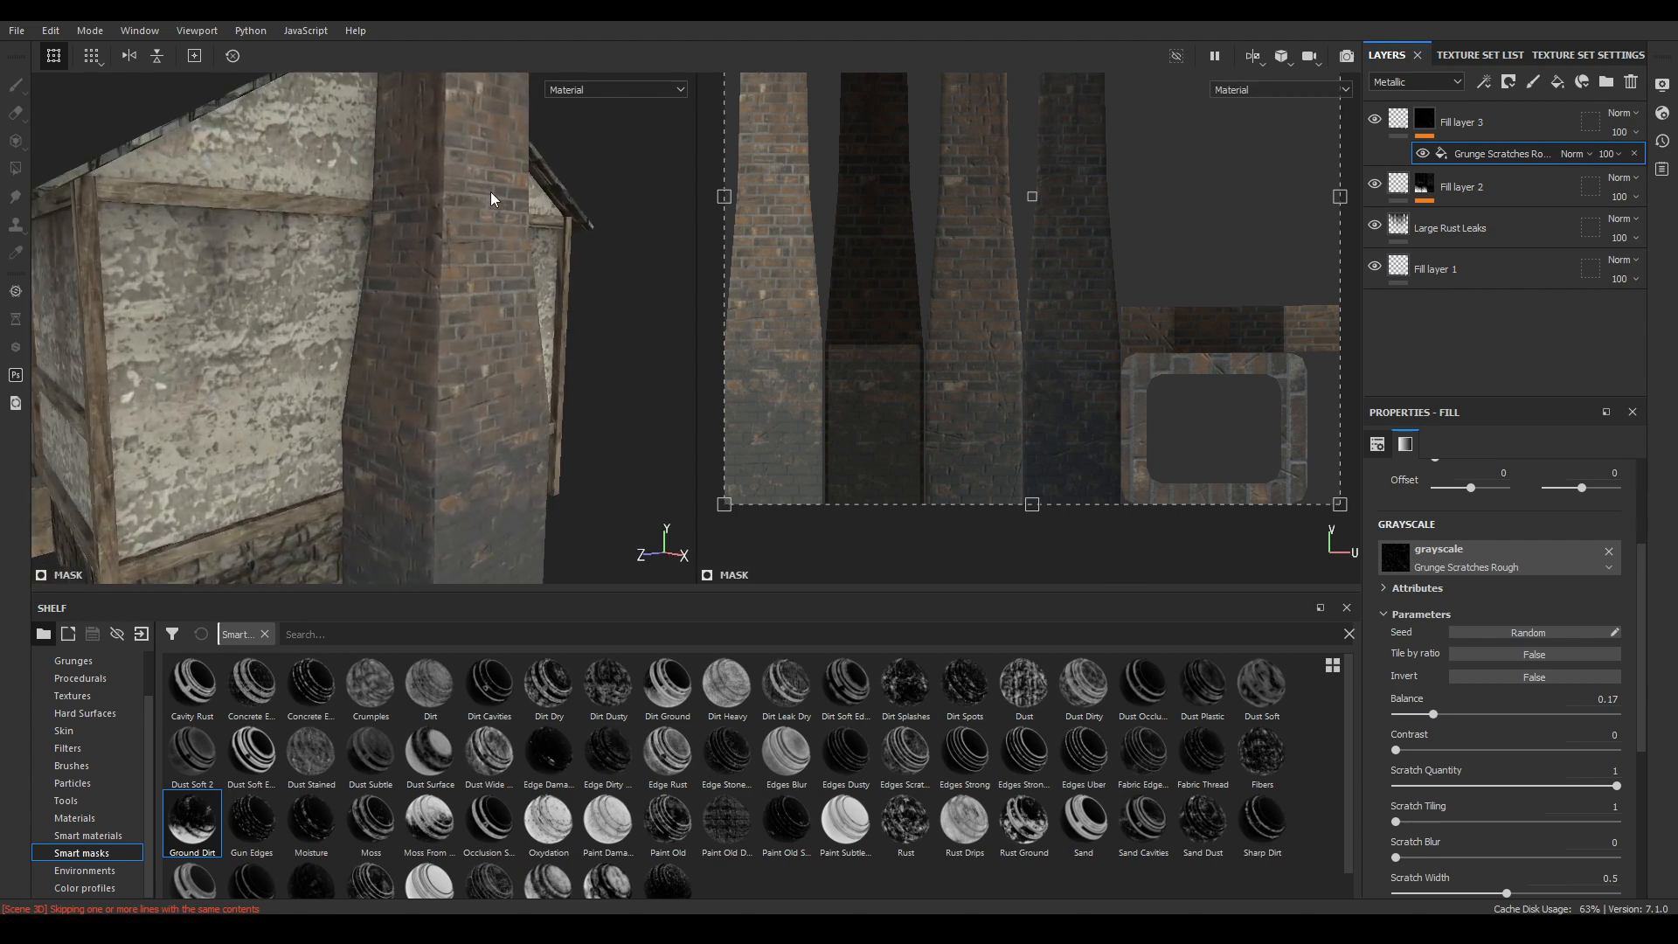
- Set the chimney scratch mask's Balance to 0.18 and its Scratch Length to 0.55
scroll(494, 192, "up", 2)
left_click_drag(1433, 717, 1434, 718)
left_click(1610, 698)
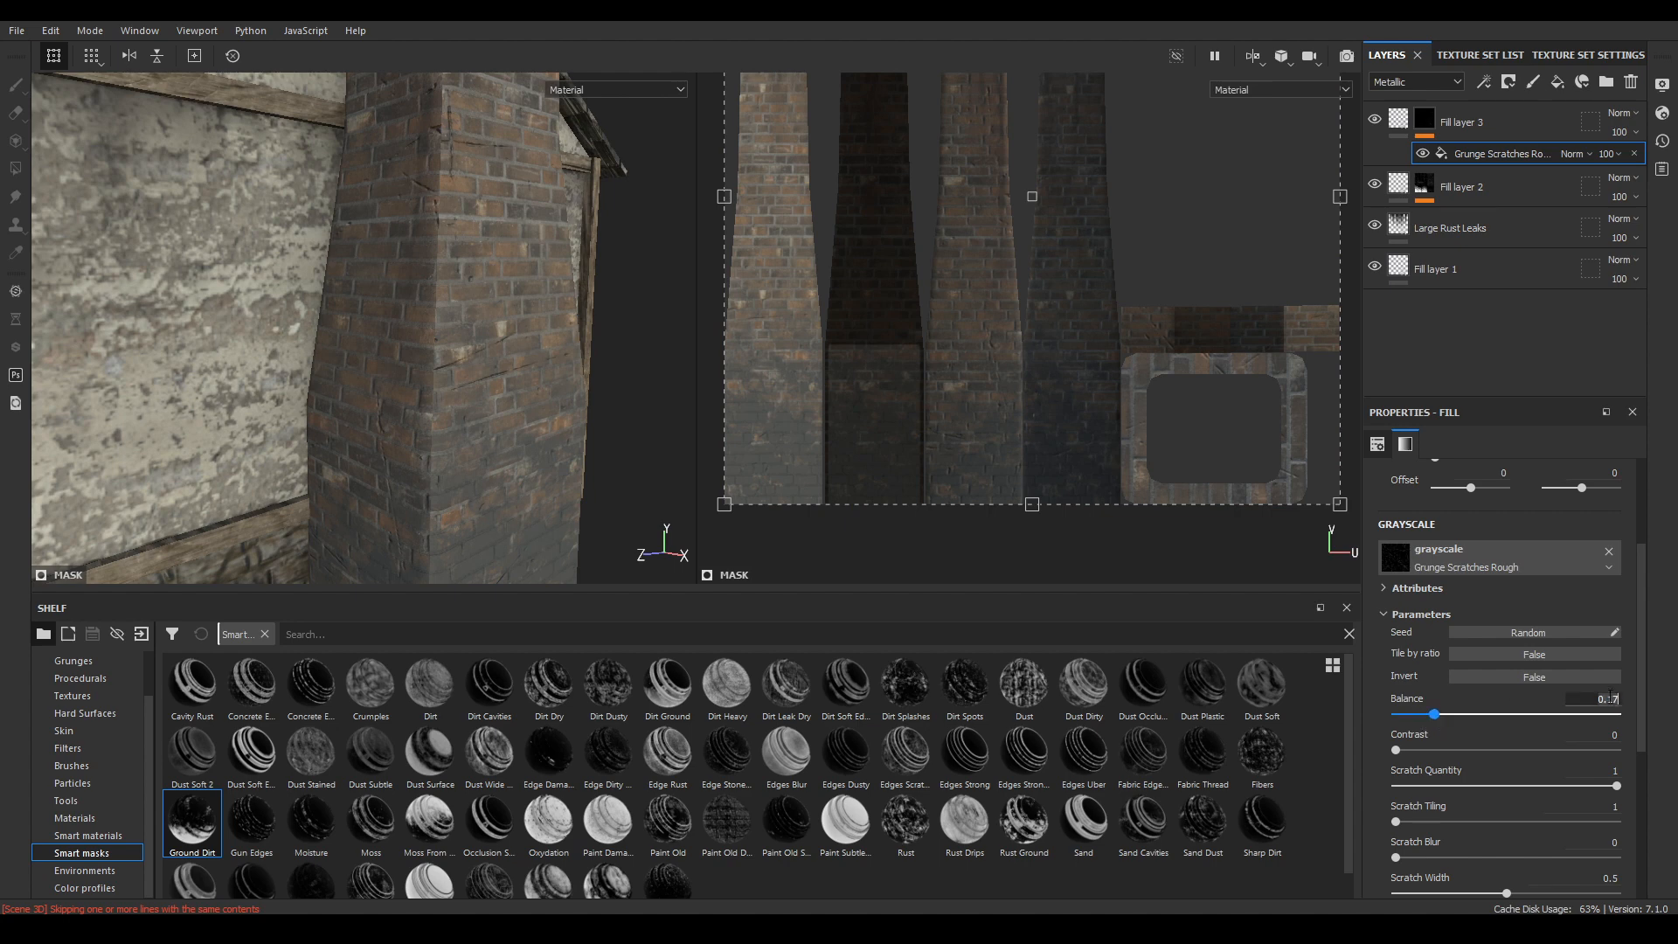
key("Return")
scroll(1502, 699, "down", 2)
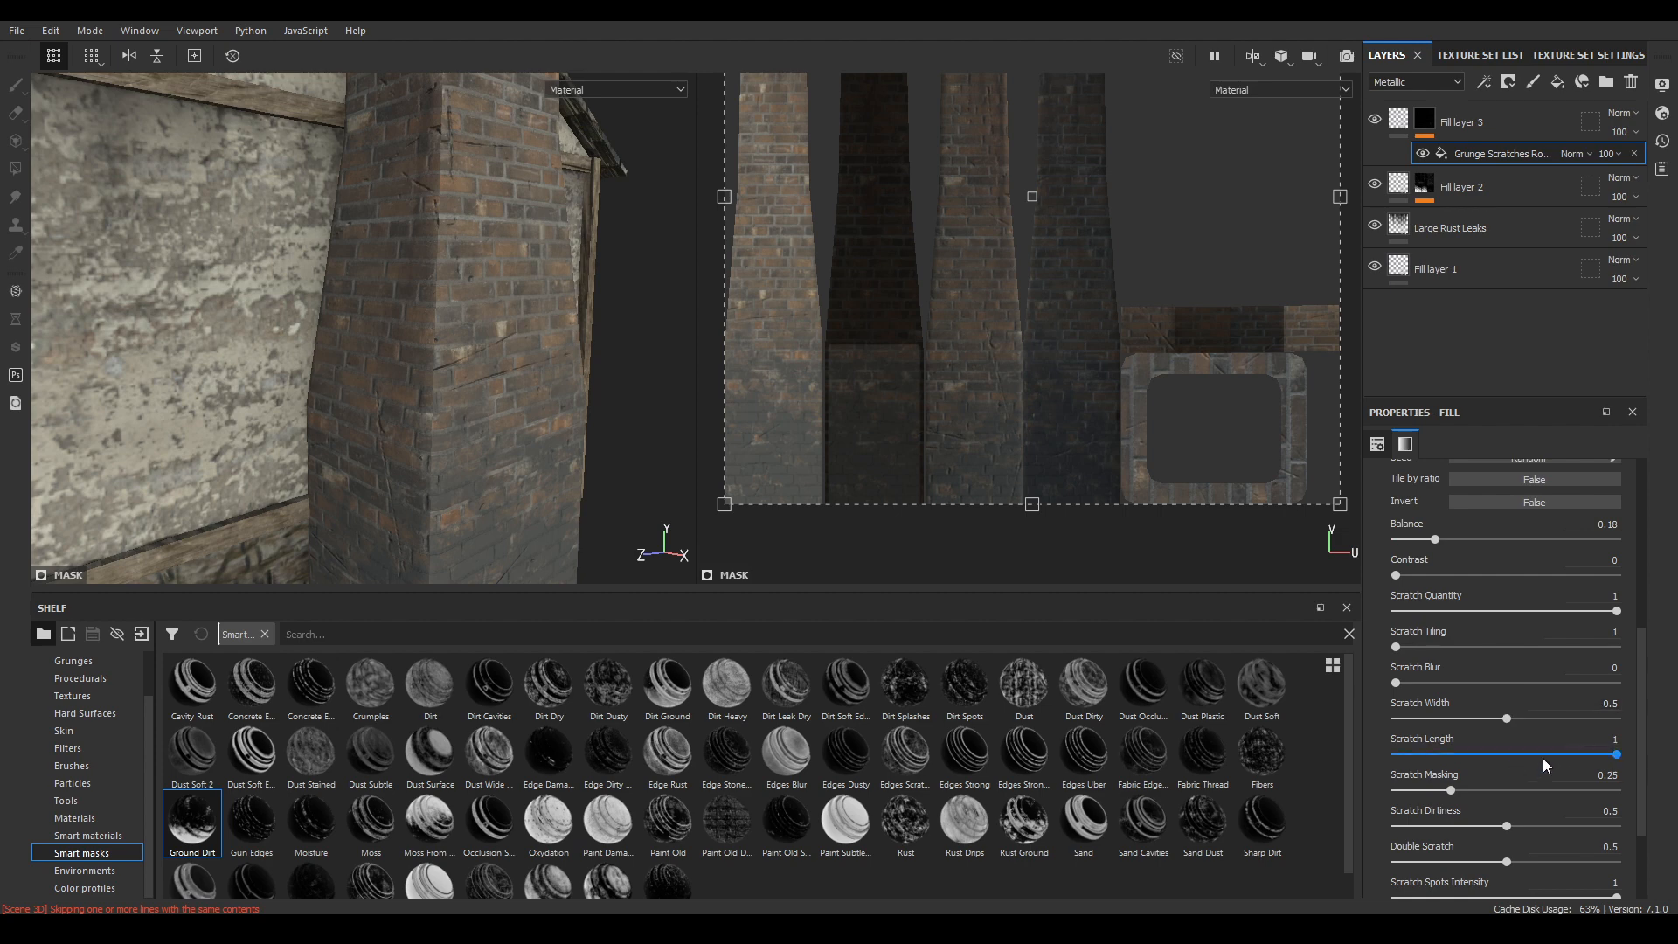
left_click_drag(1545, 754, 1518, 774)
scroll(353, 247, "down", 2)
- Examine the weathered chimney together with the walls, roof and front steps from several sides
left_click_drag(489, 384, 512, 283, "alt")
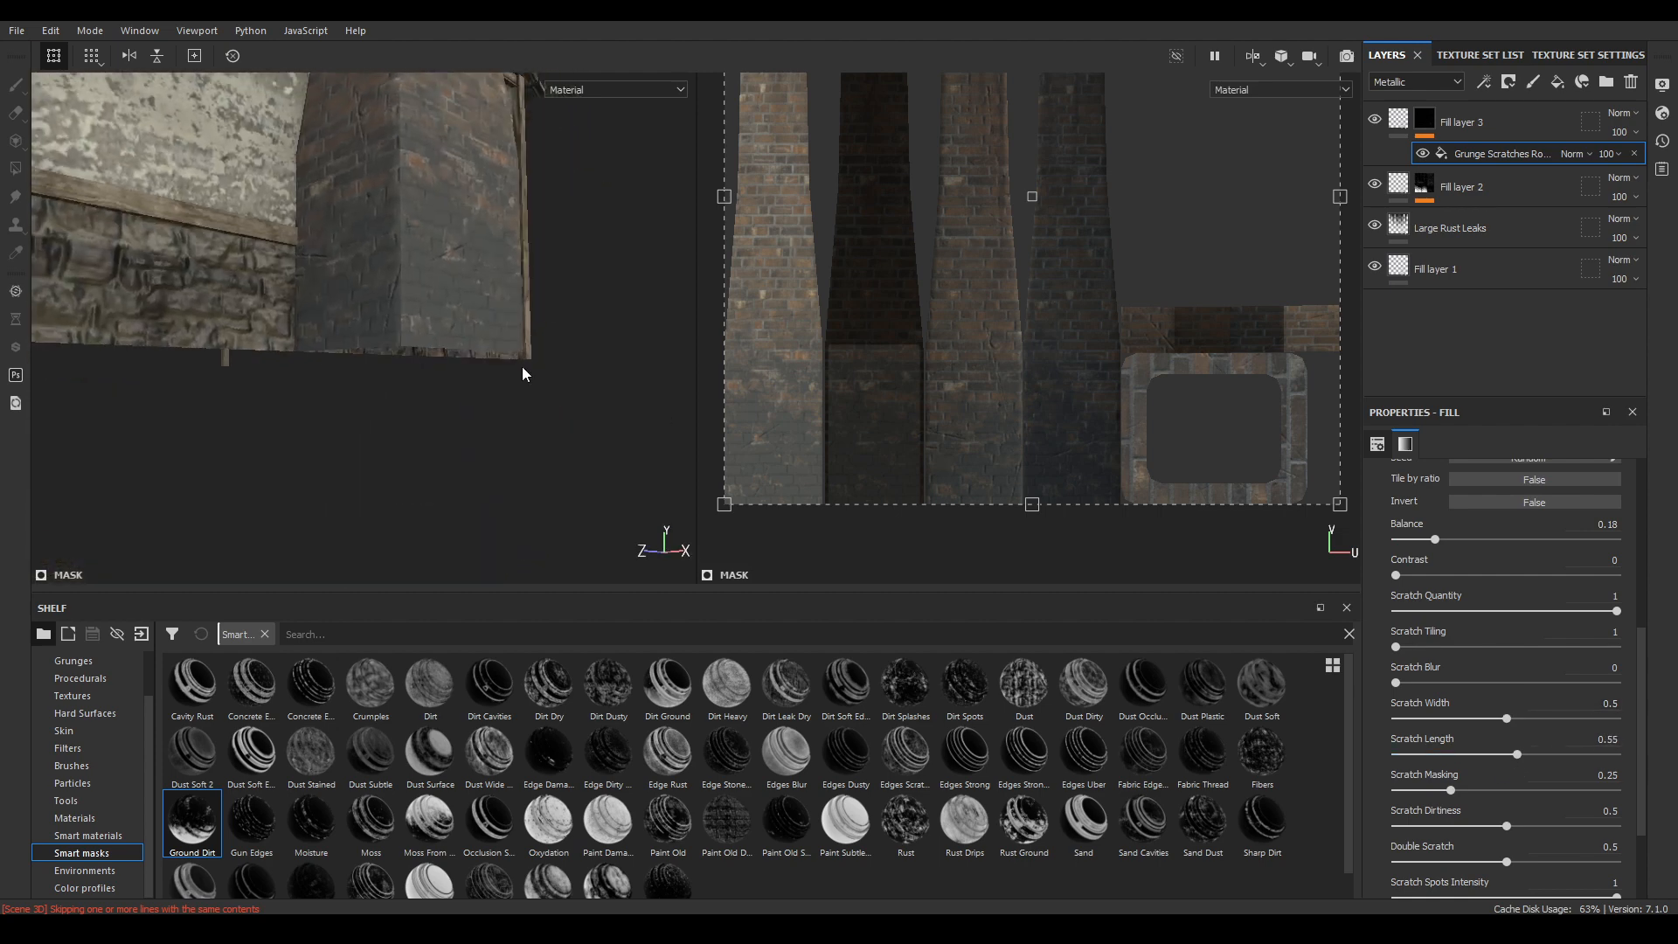
left_click_drag(522, 374, 461, 337, "alt")
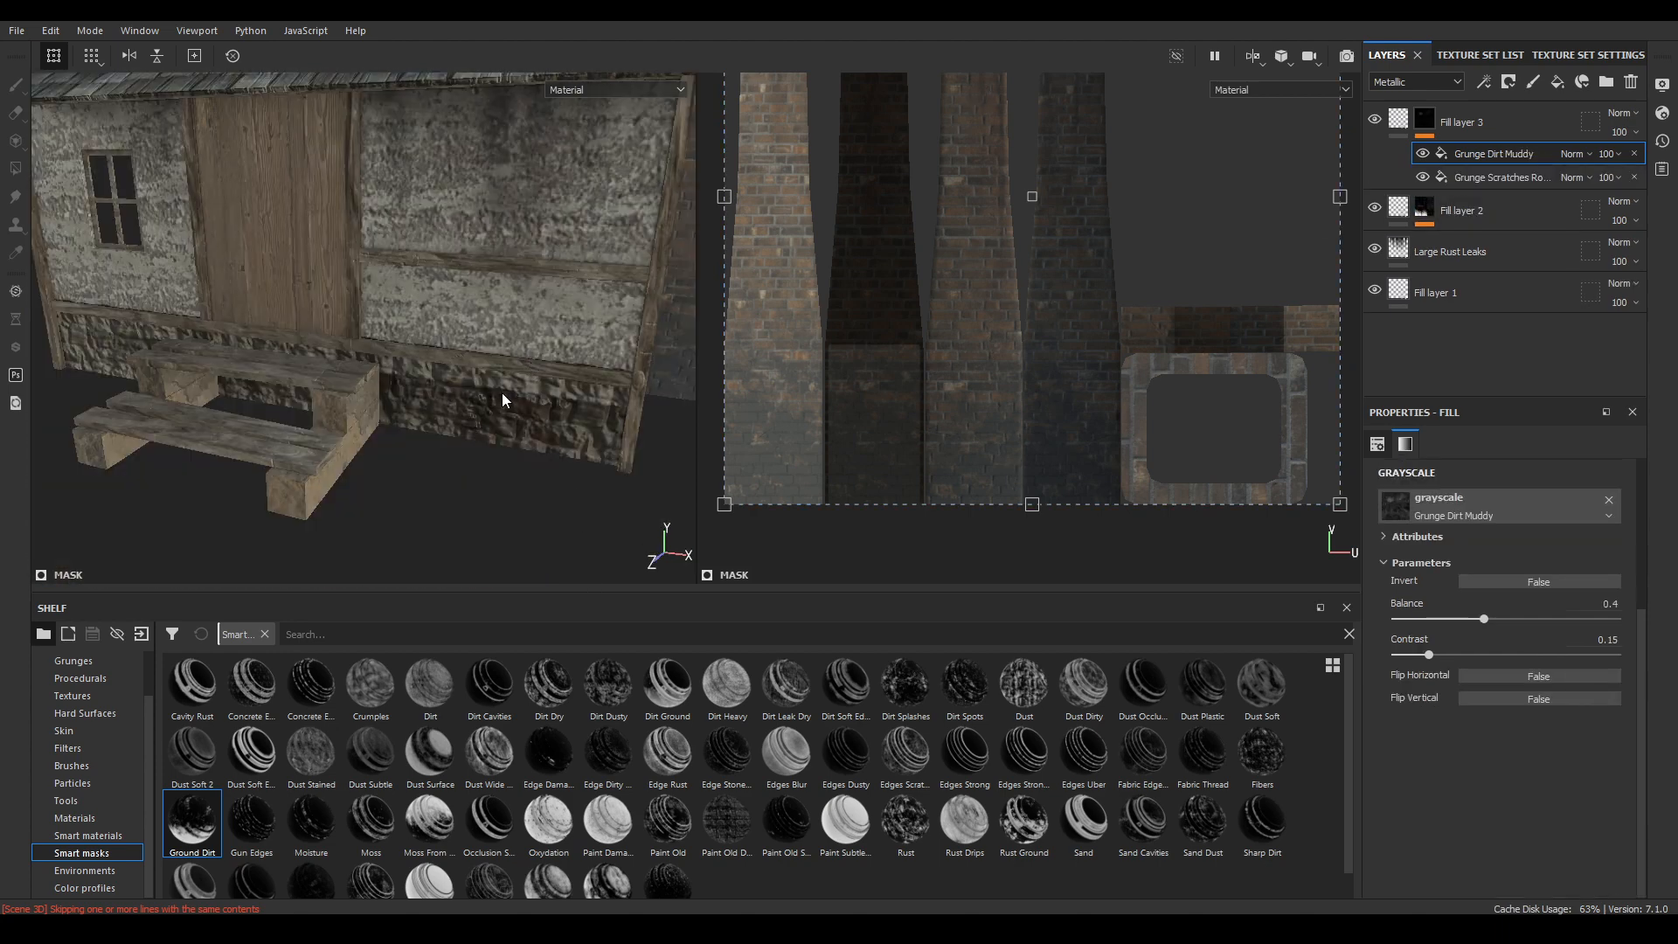
mouse_move(444, 332)
left_mouse_down("alt")
mouse_move(469, 341)
mouse_move(472, 316)
left_mouse_up("alt")
scroll(472, 176, "down", 2)
left_click_drag(472, 176, 408, 232, "alt")
middle_click_drag(408, 232, 424, 264, "alt")
scroll(432, 185, "down", 1)
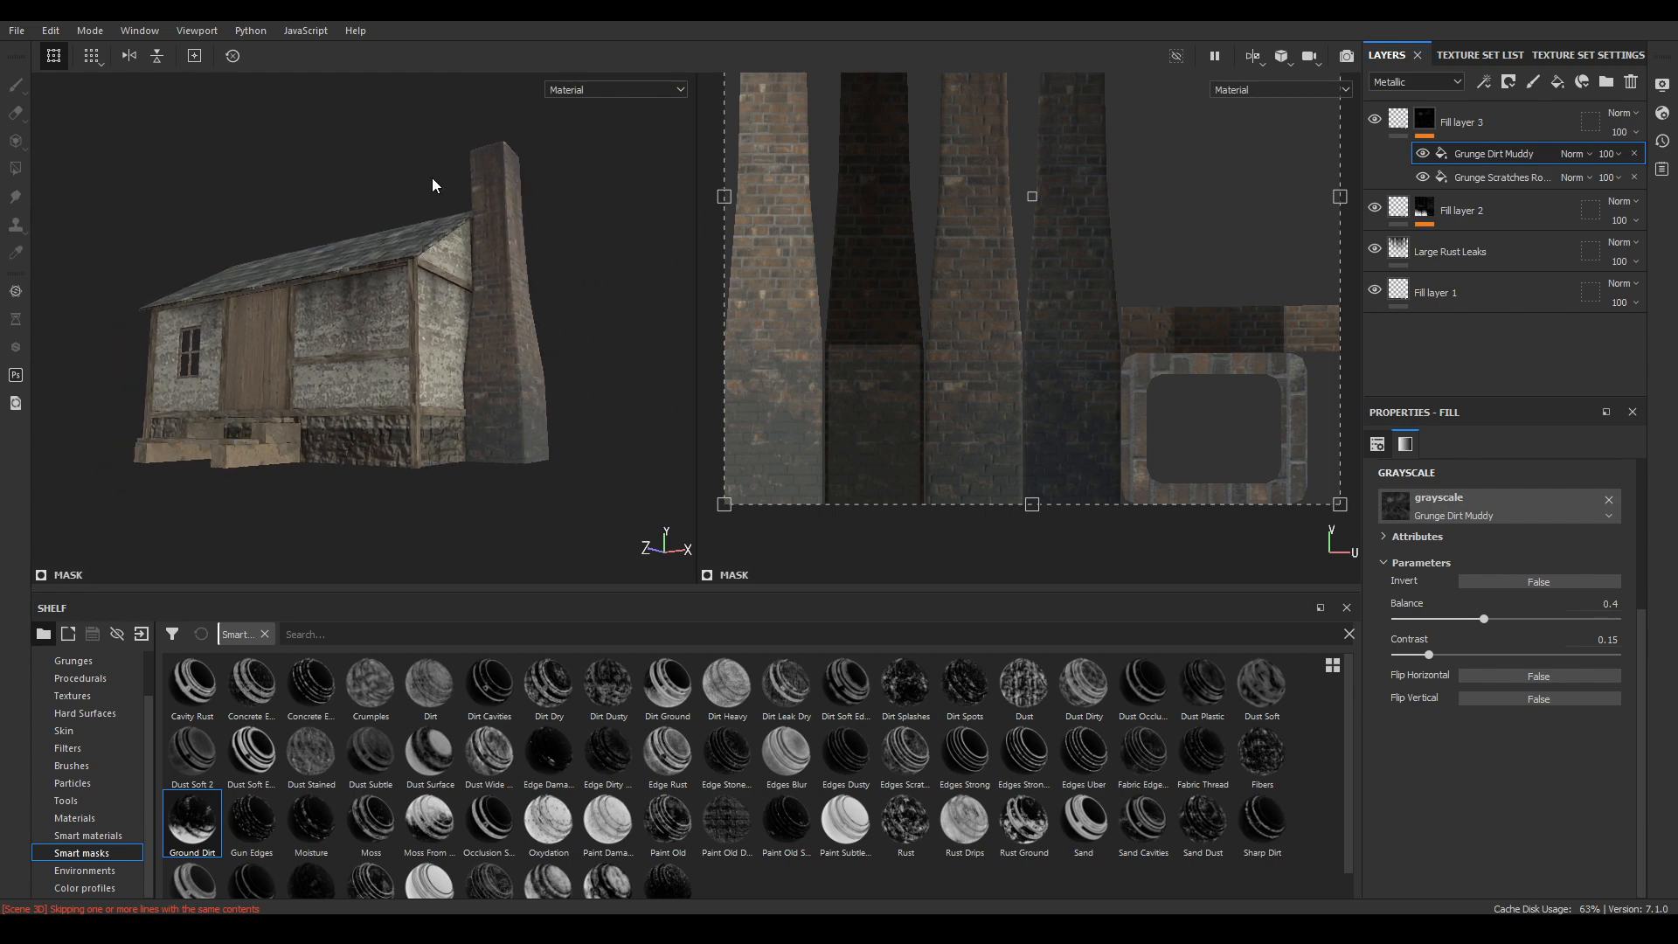
left_click_drag(431, 185, 468, 263, "alt")
middle_click_drag(469, 264, 490, 258, "alt")
left_click_drag(490, 259, 399, 273, "alt")
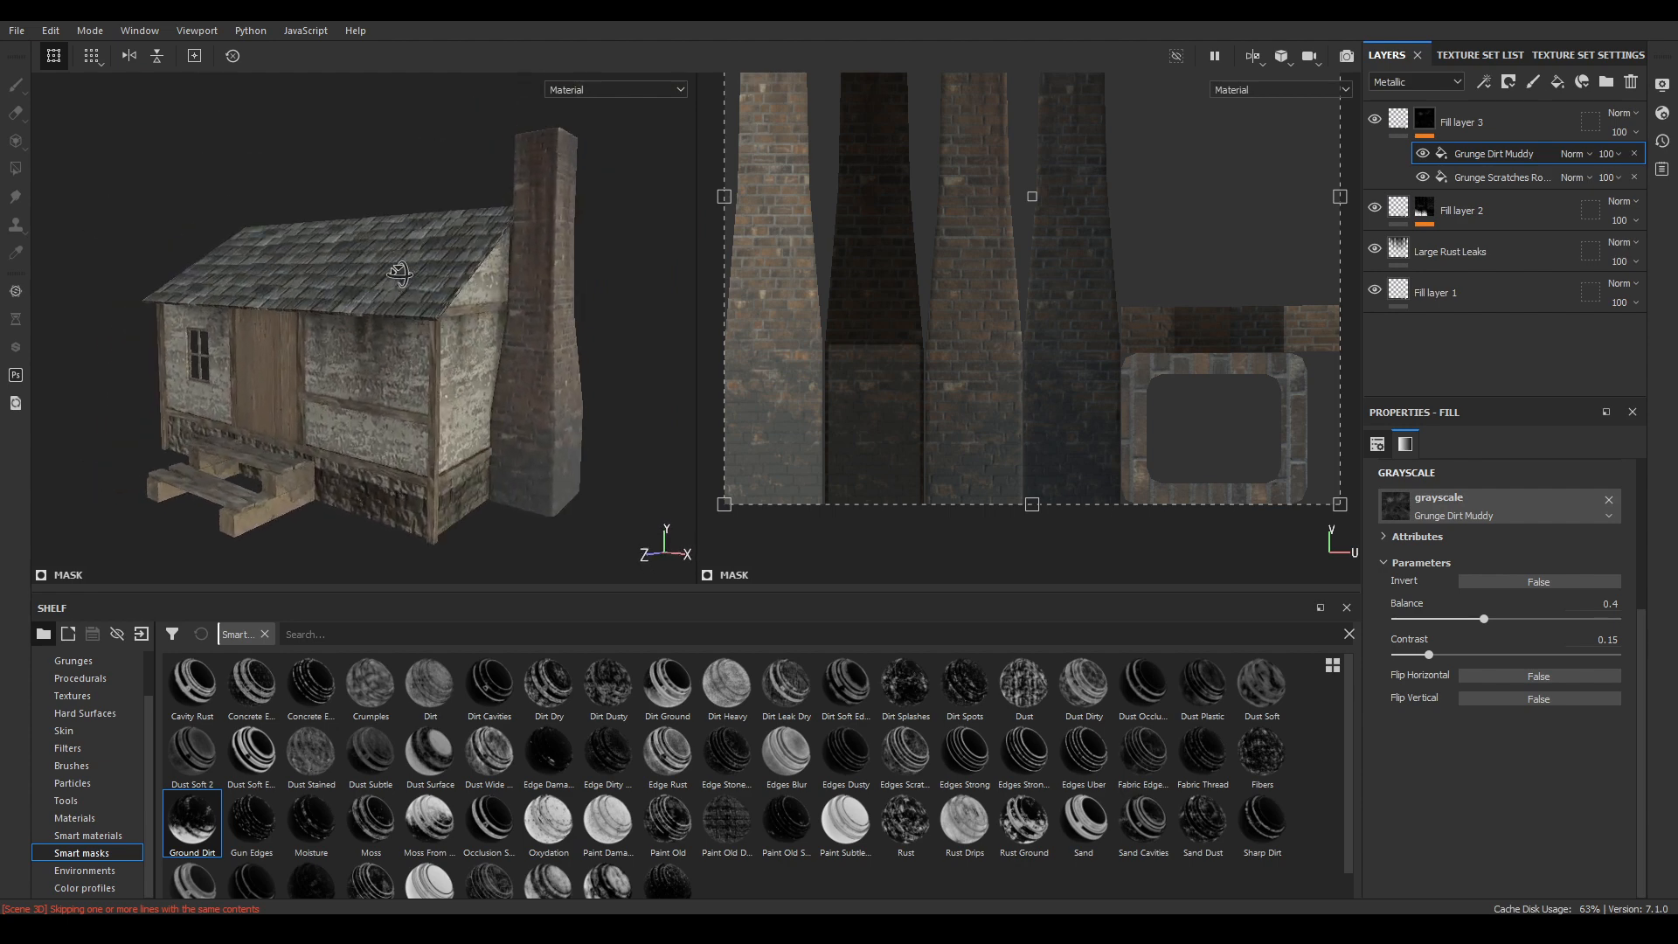
middle_click_drag(399, 273, 441, 250, "alt")
scroll(441, 250, "up", 3)
left_click_drag(454, 350, 463, 203, "alt")
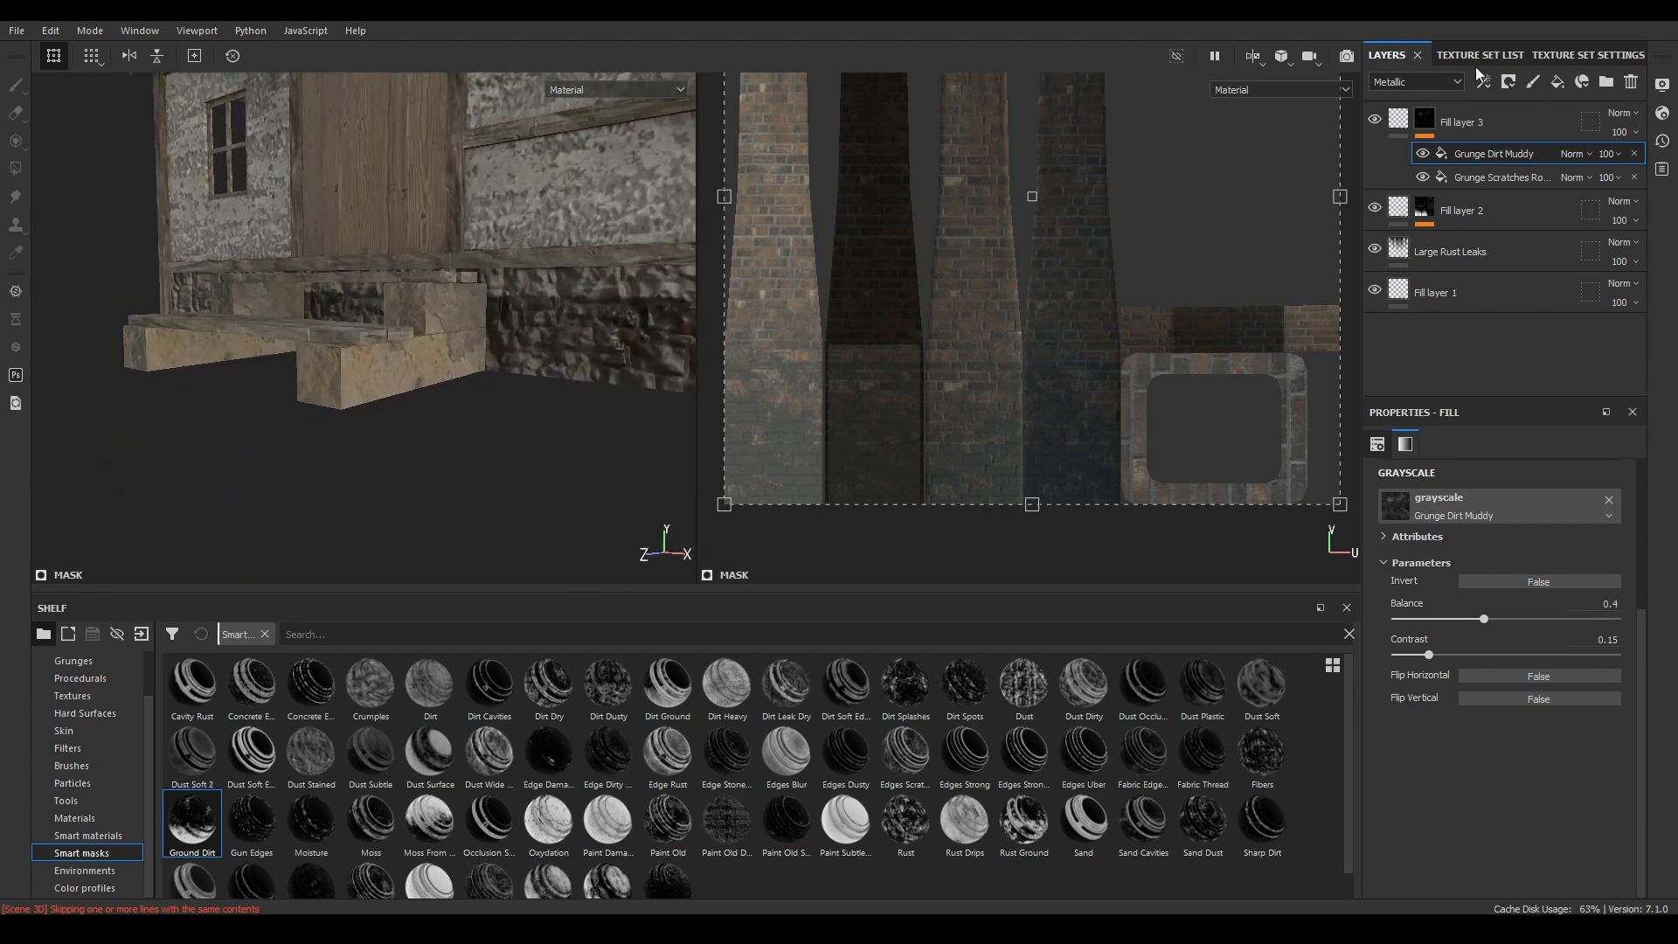
- Add a Contrast Luminosity filter with contrast about 0.17 to the fill layer of the Stone texture set
left_click(1479, 56)
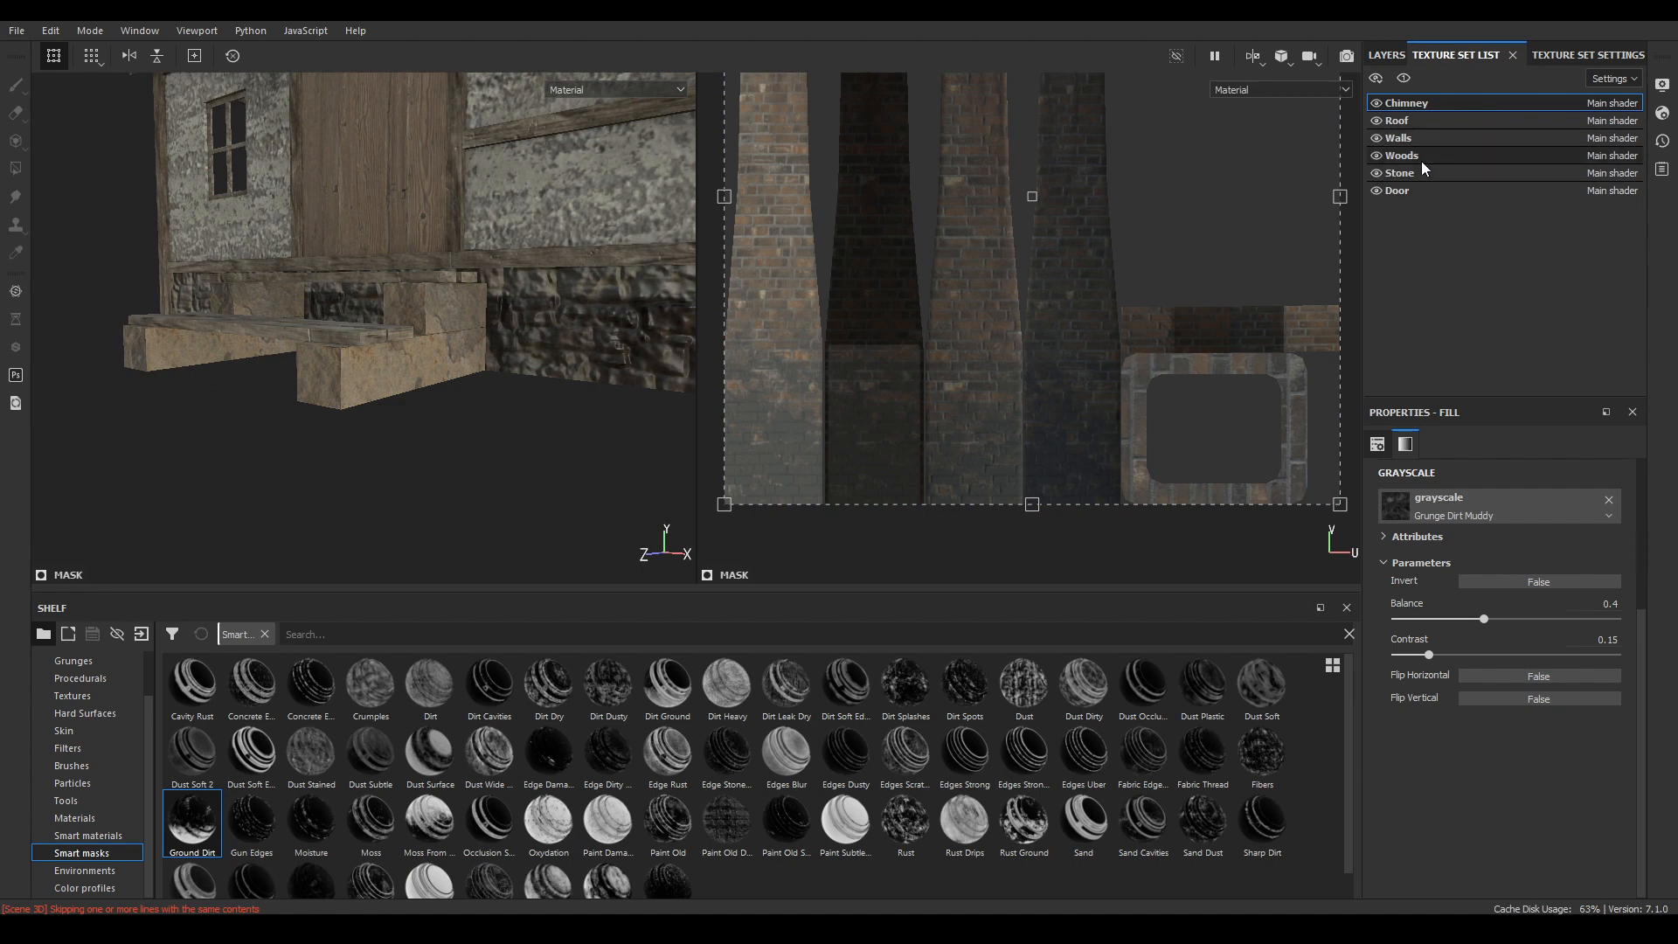
left_click(1422, 170)
left_click(1389, 56)
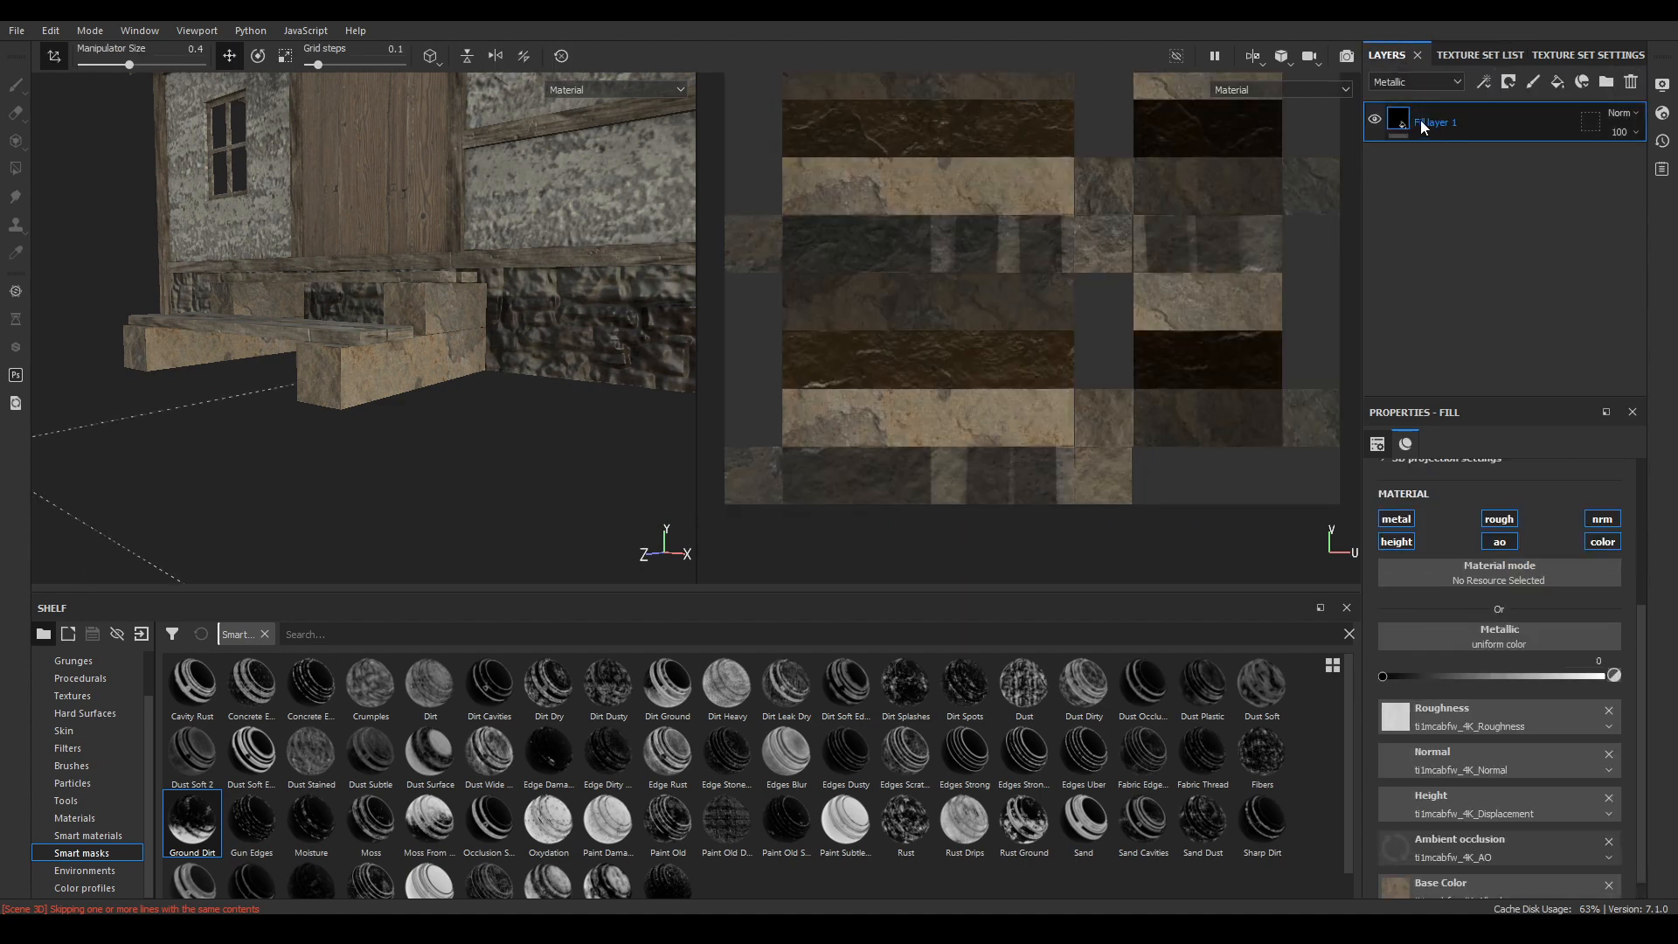
right_click(1421, 125)
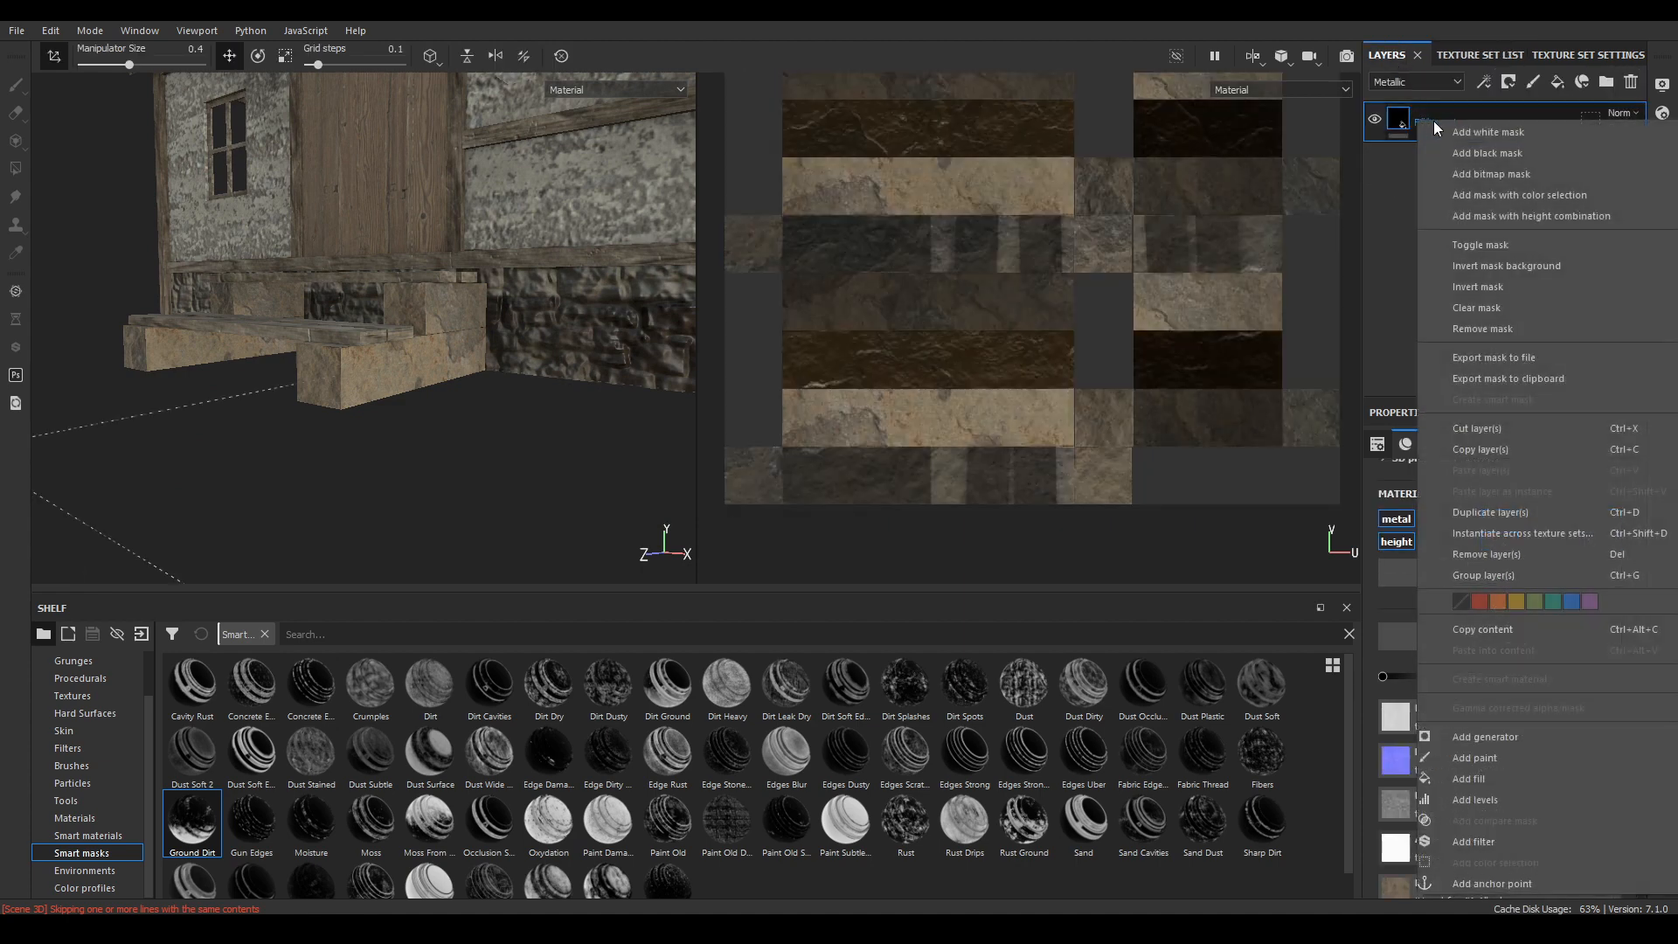
left_click(1486, 842)
left_click(1517, 498)
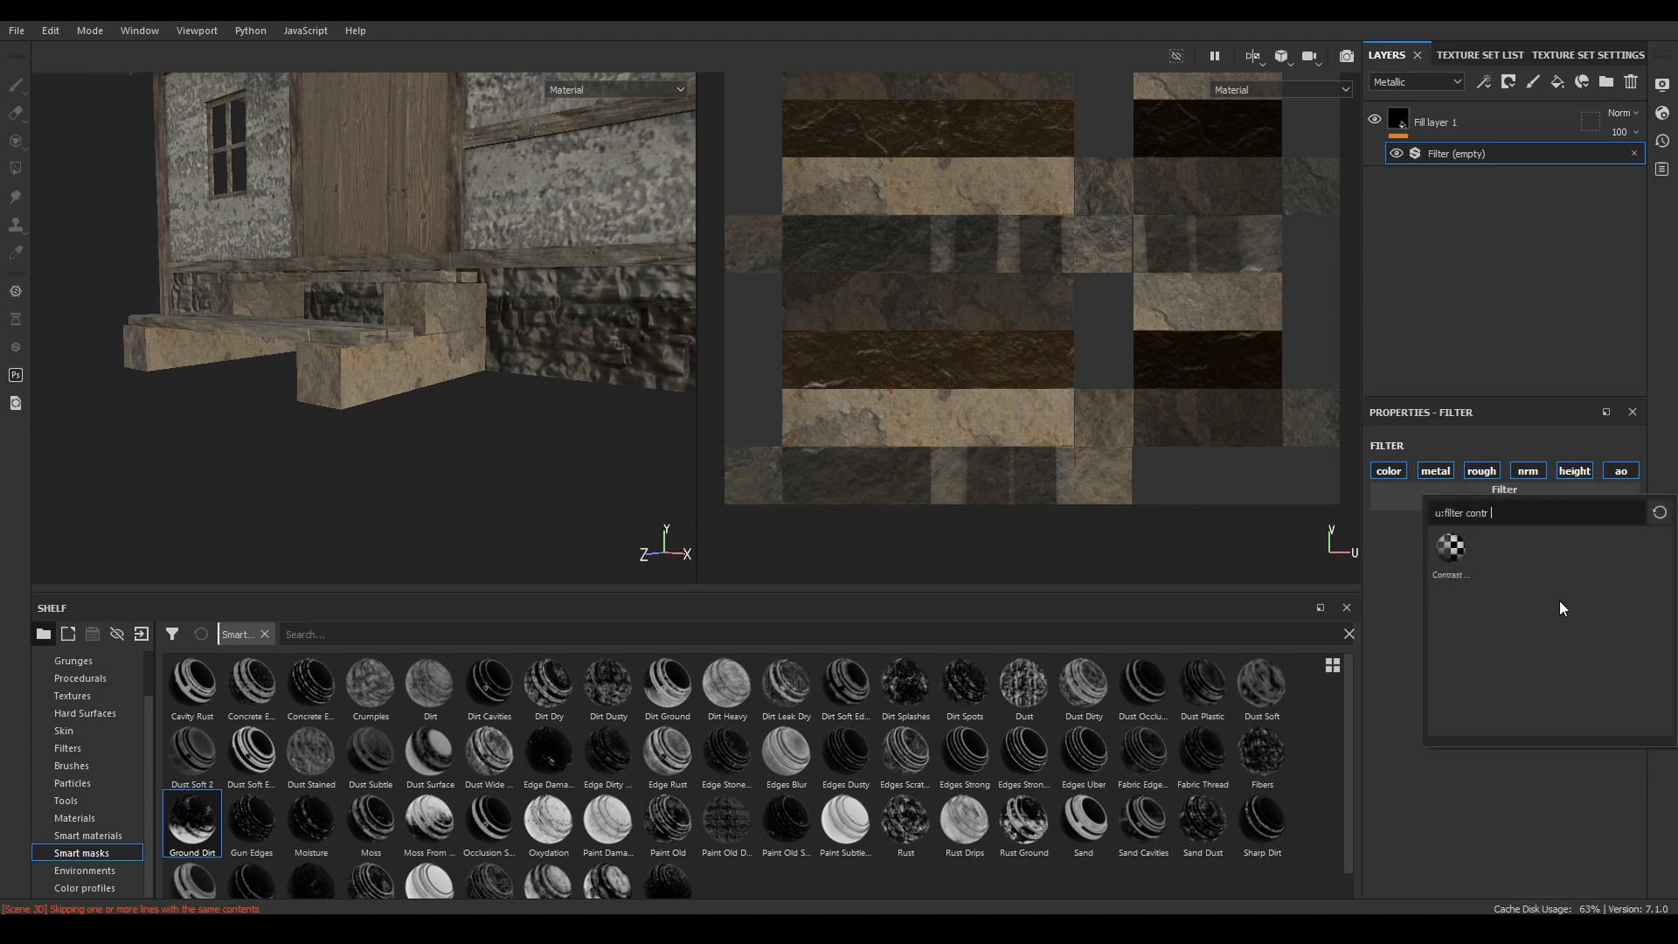
left_click(1454, 559)
left_click_drag(1511, 583, 1531, 583)
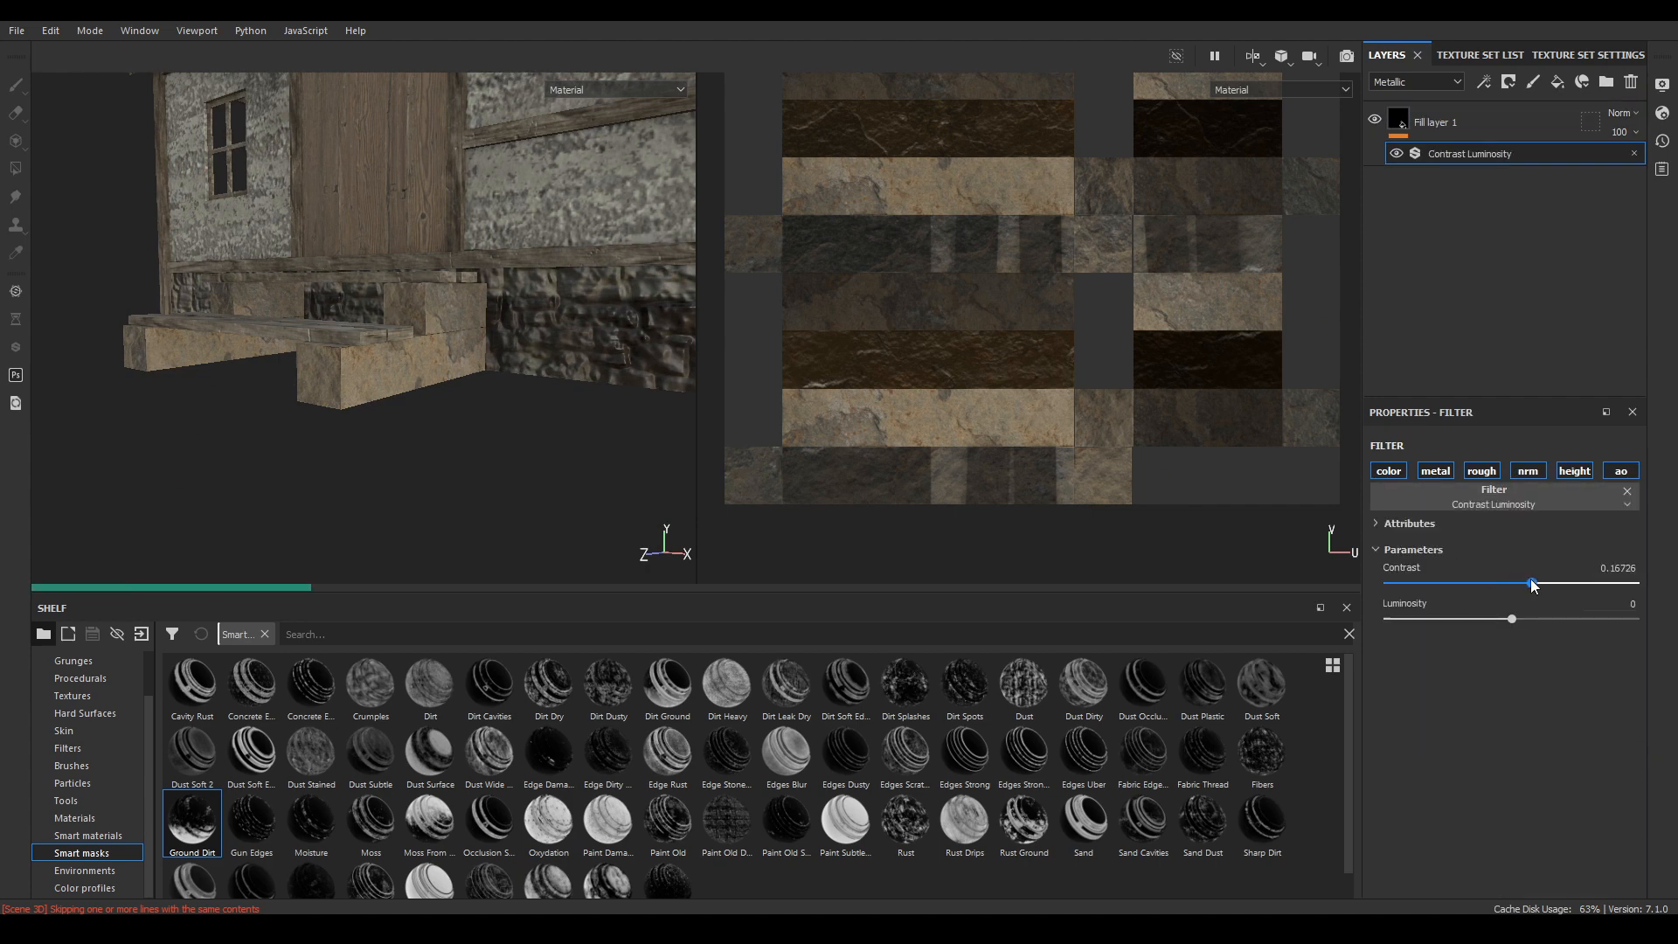
- Check the Stone texture set's size, and set the filter's contrast to about 0.05 and luminosity to about -0.14
left_click(1577, 55)
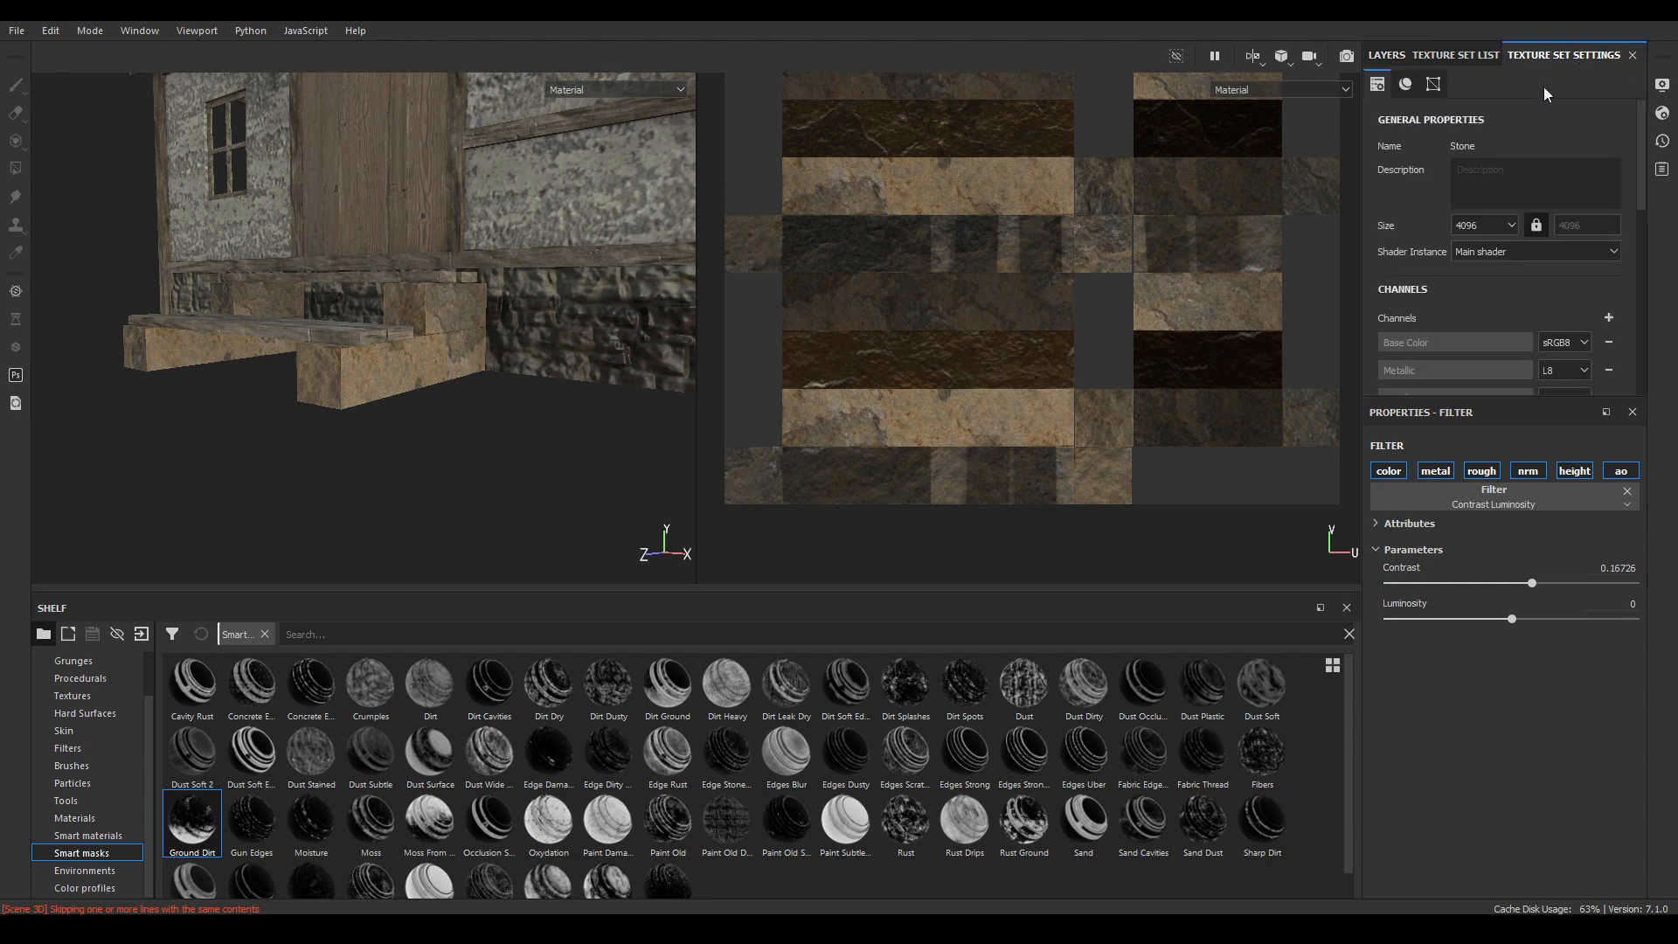
left_click(1485, 224)
left_click(1391, 58)
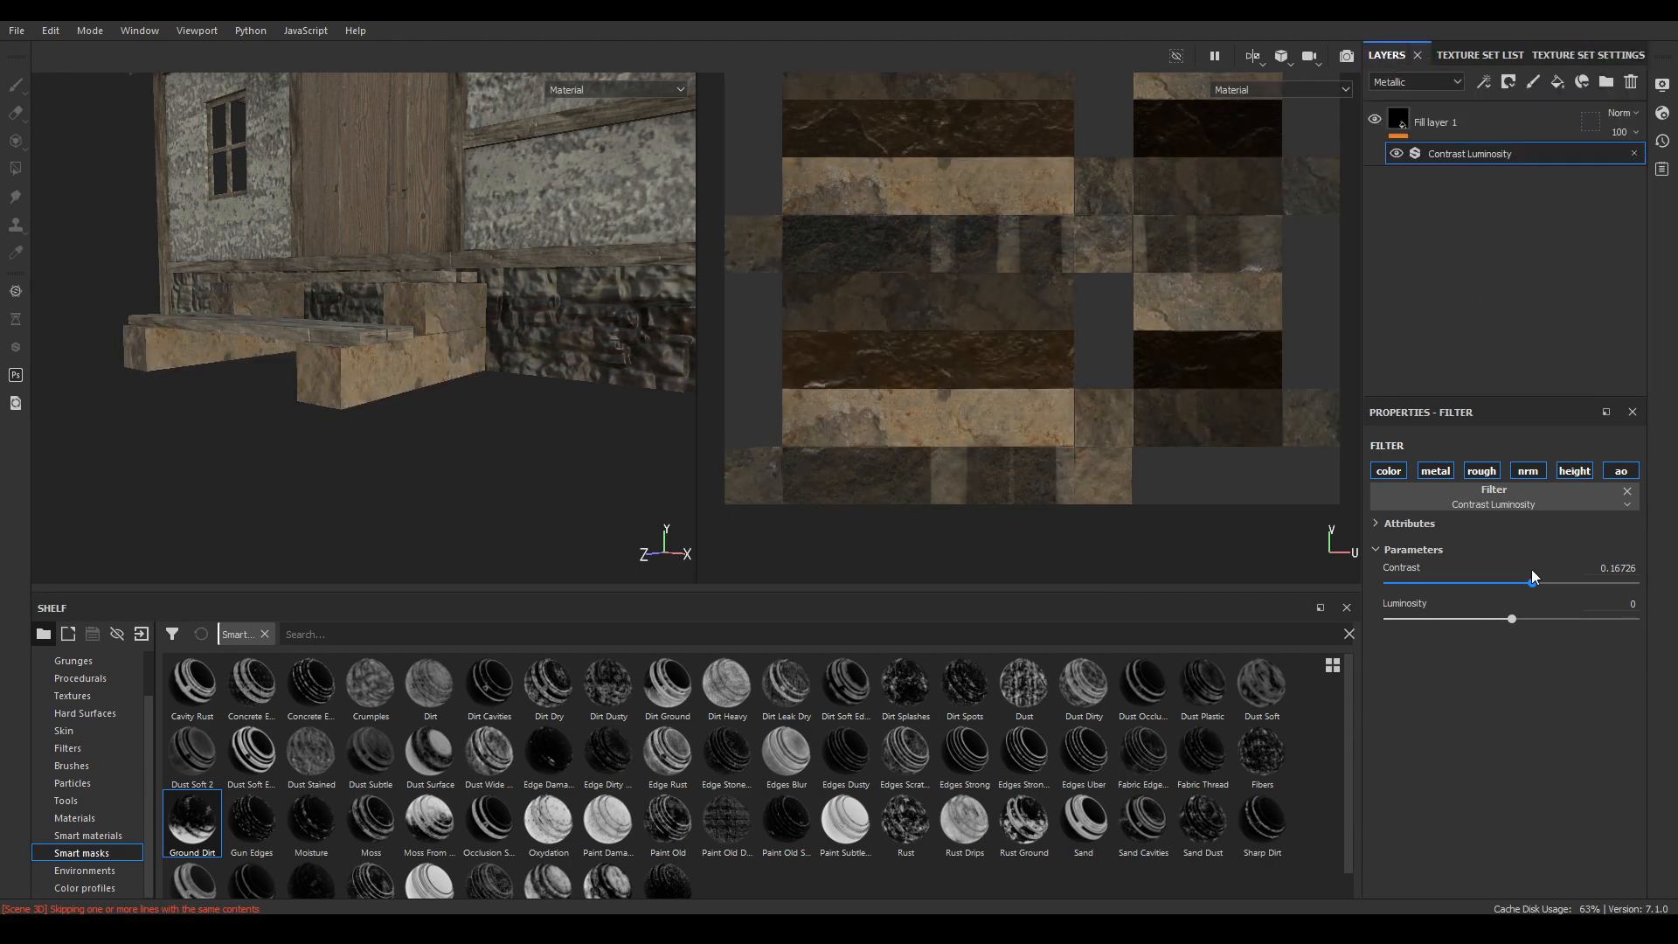
left_click_drag(1531, 581, 1493, 618)
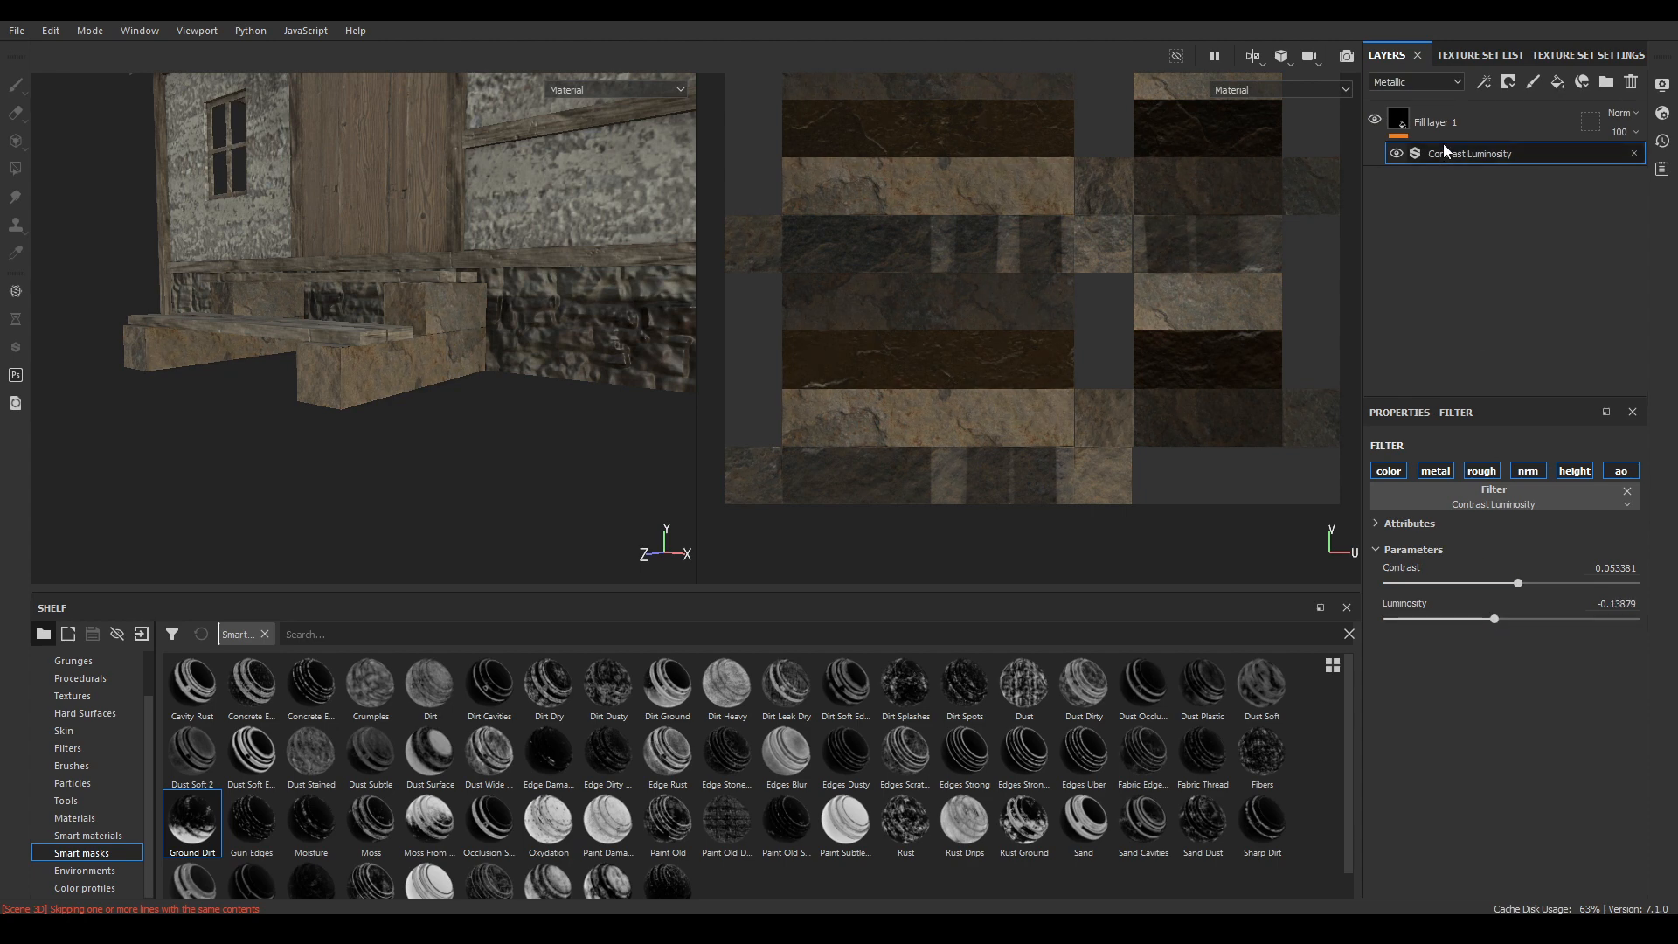
- Add an HSL Perceptive filter above the Contrast Luminosity filter on the stone fill layer
right_click(1445, 149)
left_click(1502, 469)
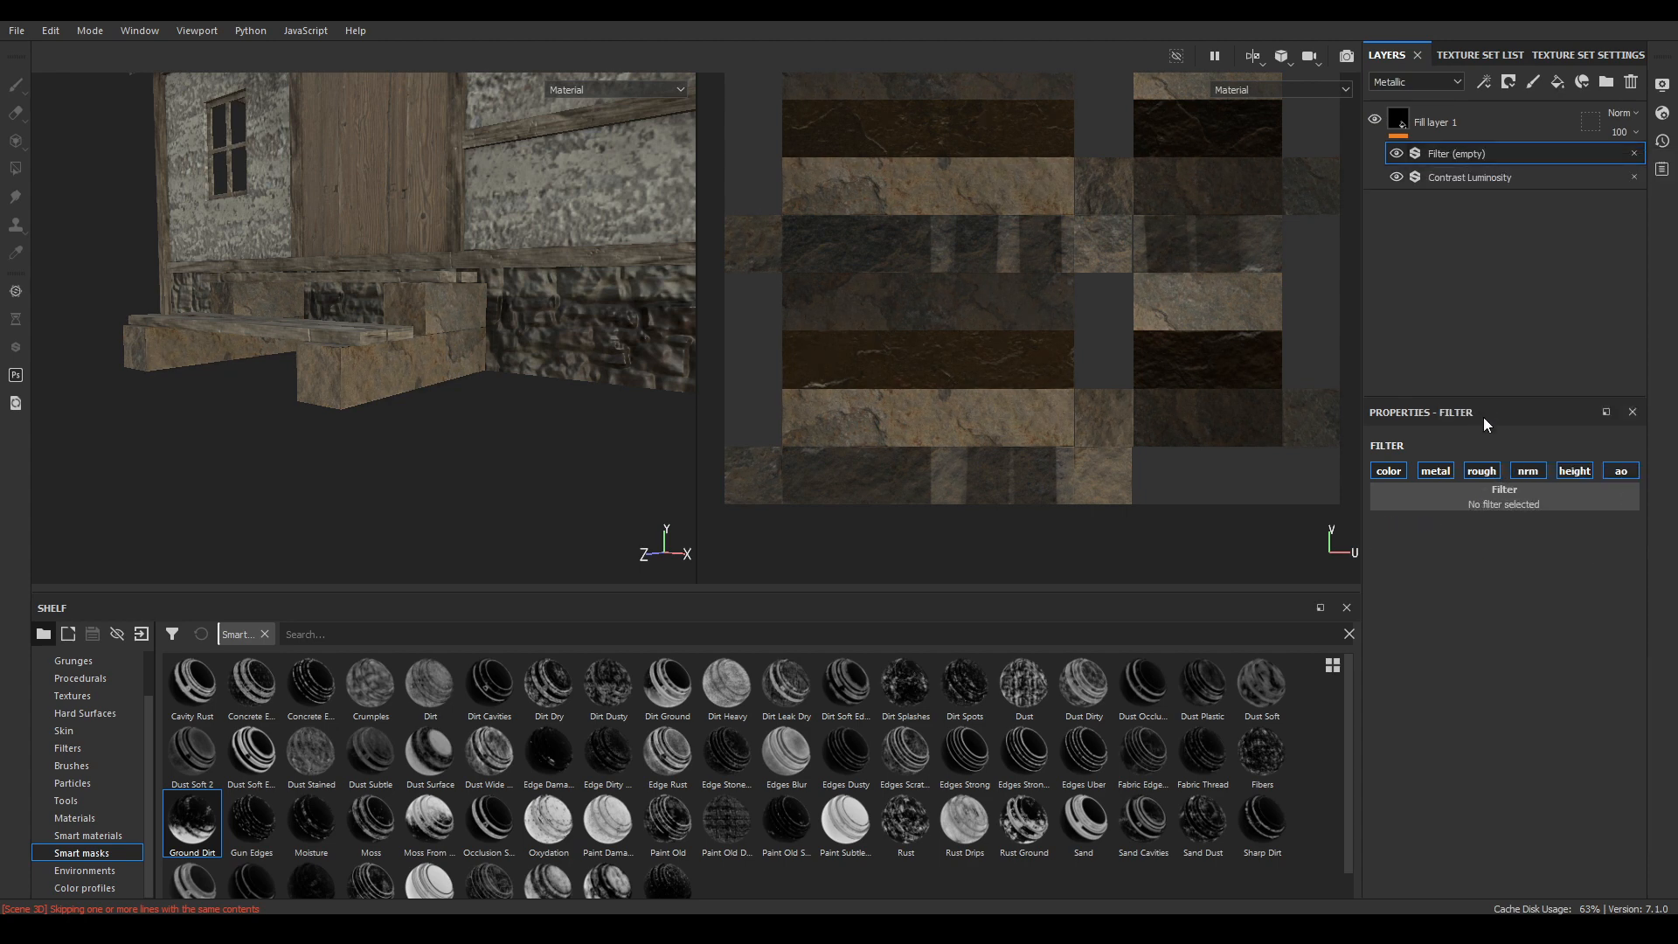
left_click(1502, 500)
key("BackSpace")
key("BackSpace")
key("BackSpace")
key("BackSpace")
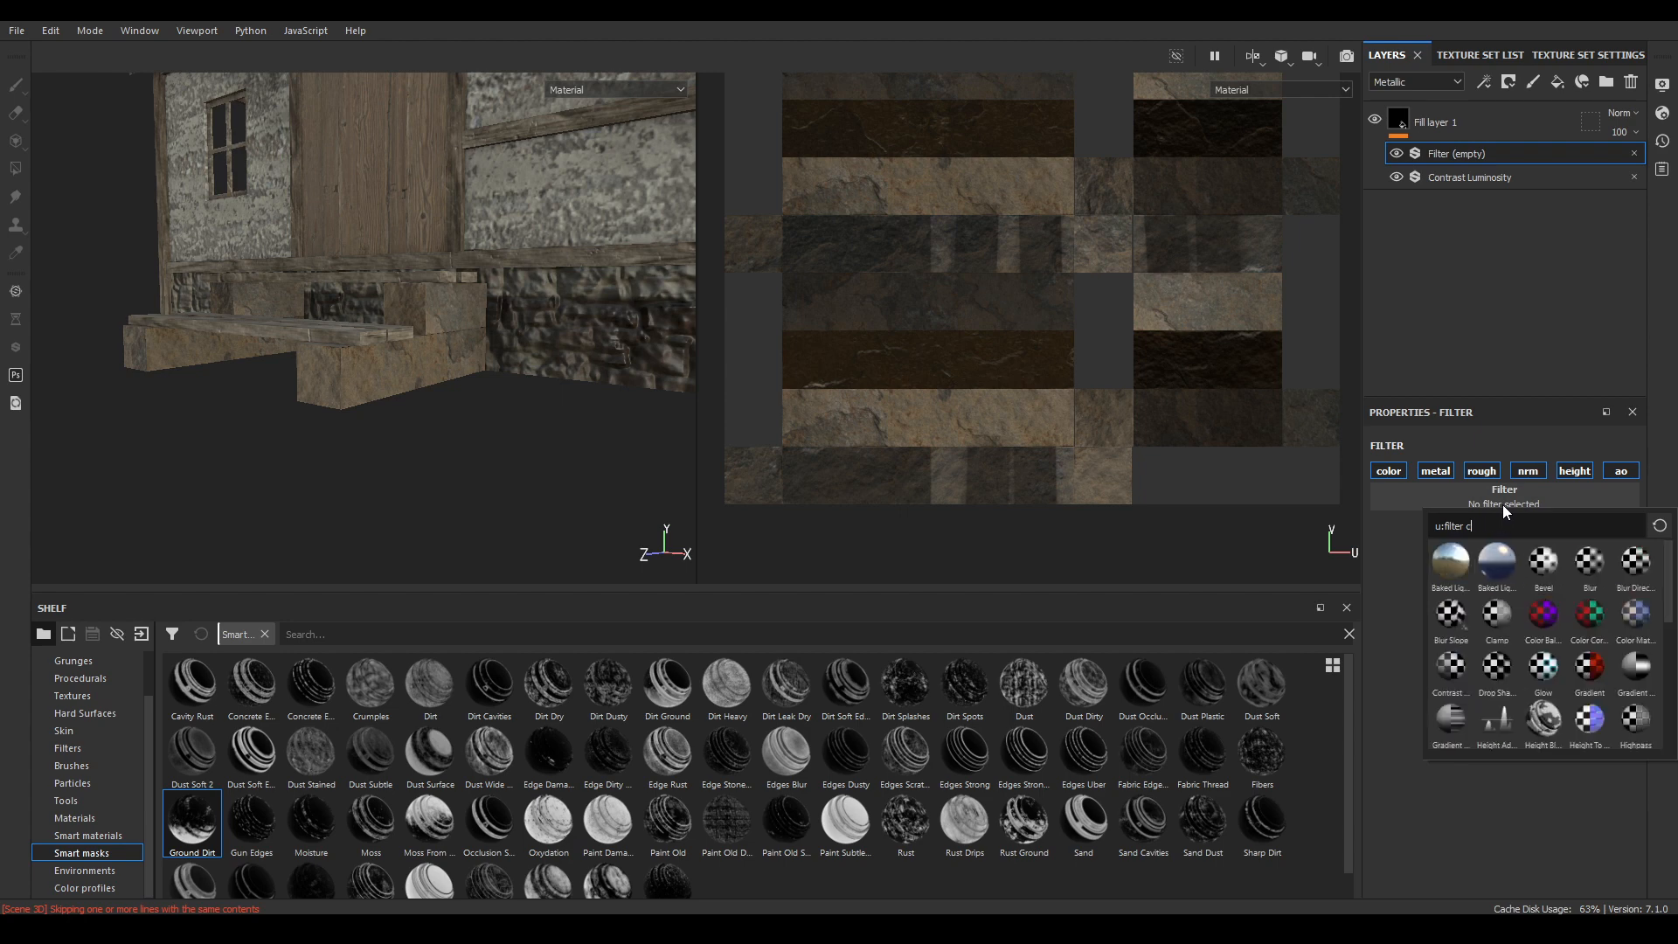
type("hsl")
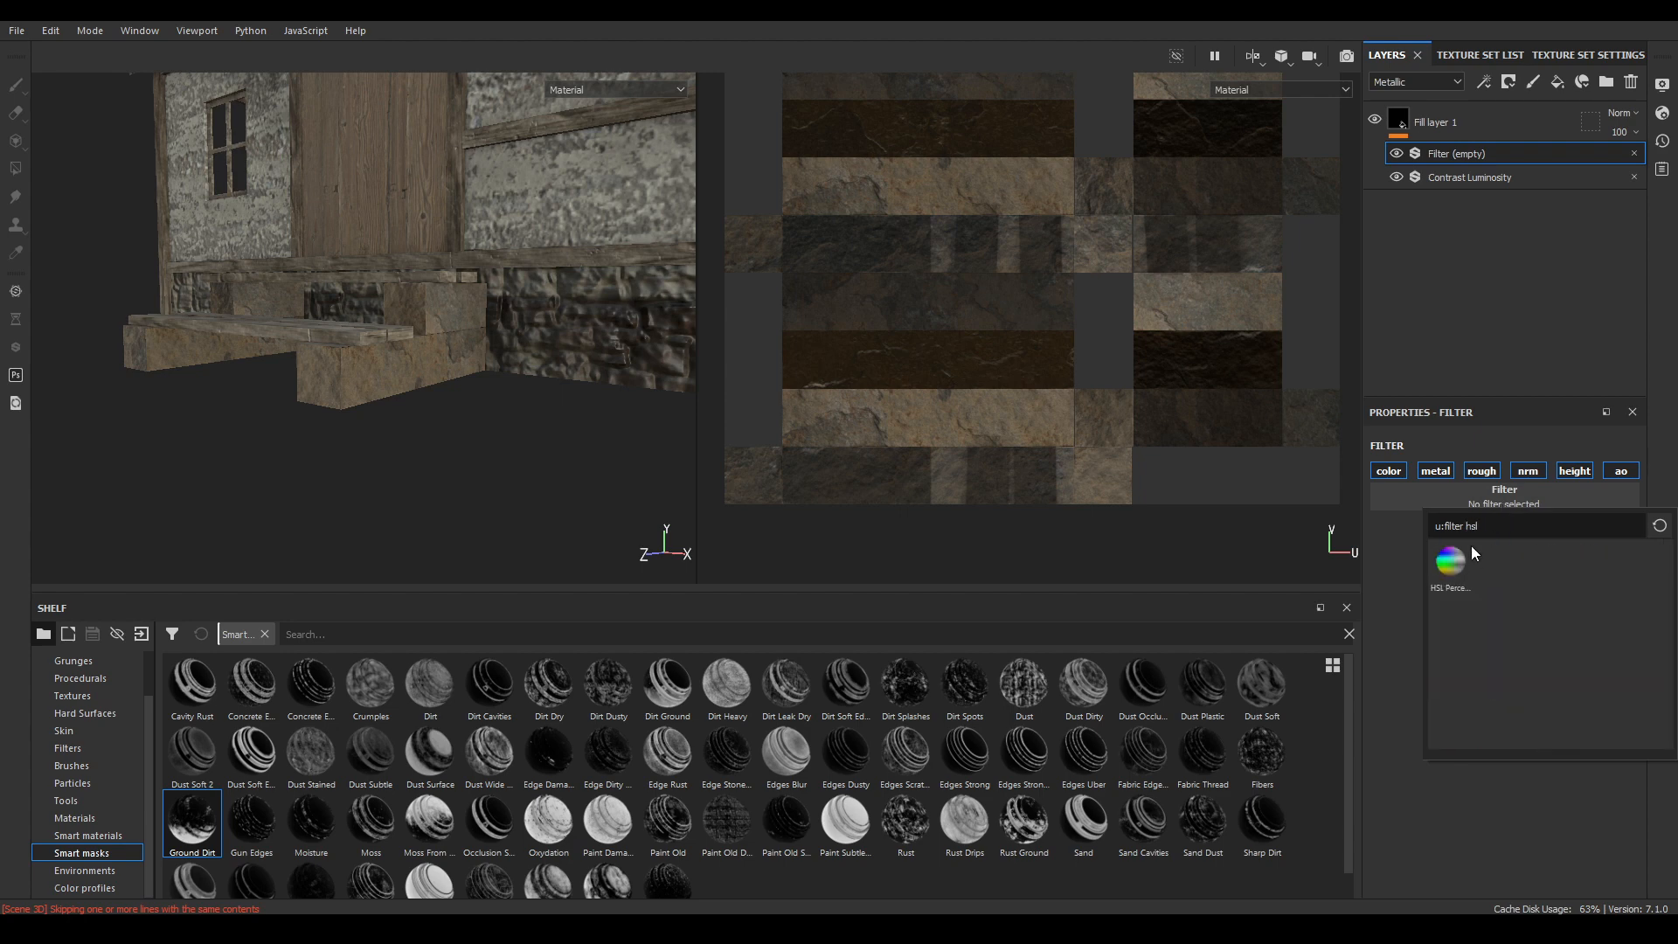
left_click(1455, 556)
- Set the stone HSL filter's hue to 1, saturation to 0.253 and lightness to 0.45, and check the blocks under the steps
left_click_drag(1509, 609, 1654, 631)
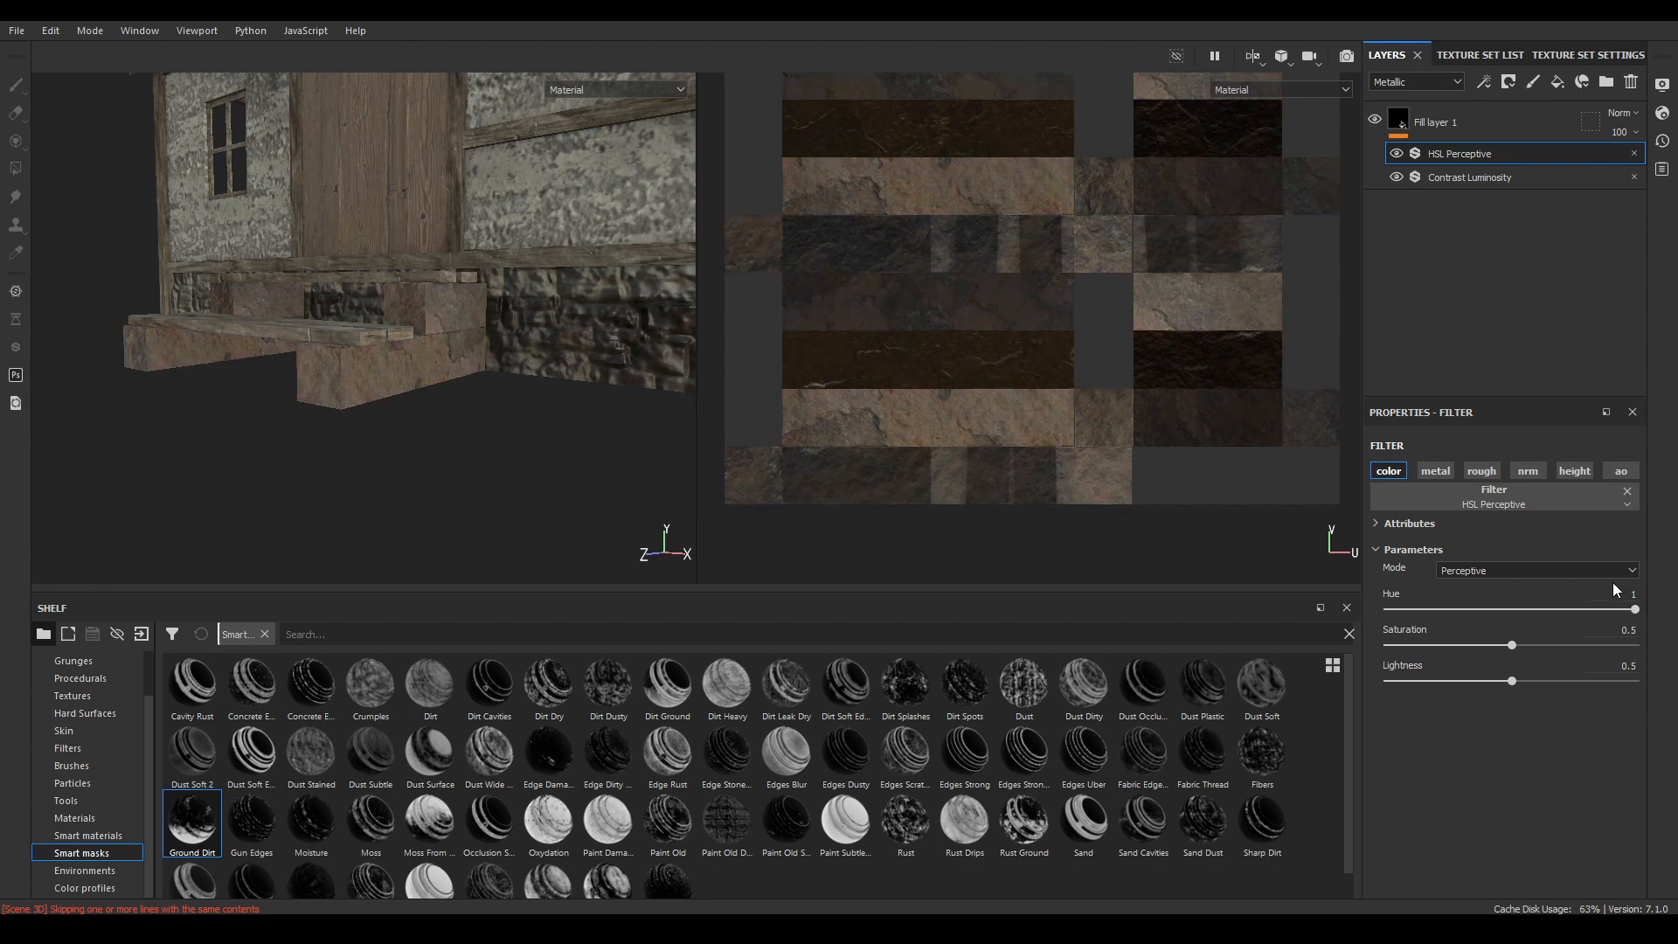
left_click_drag(1511, 650, 1522, 686)
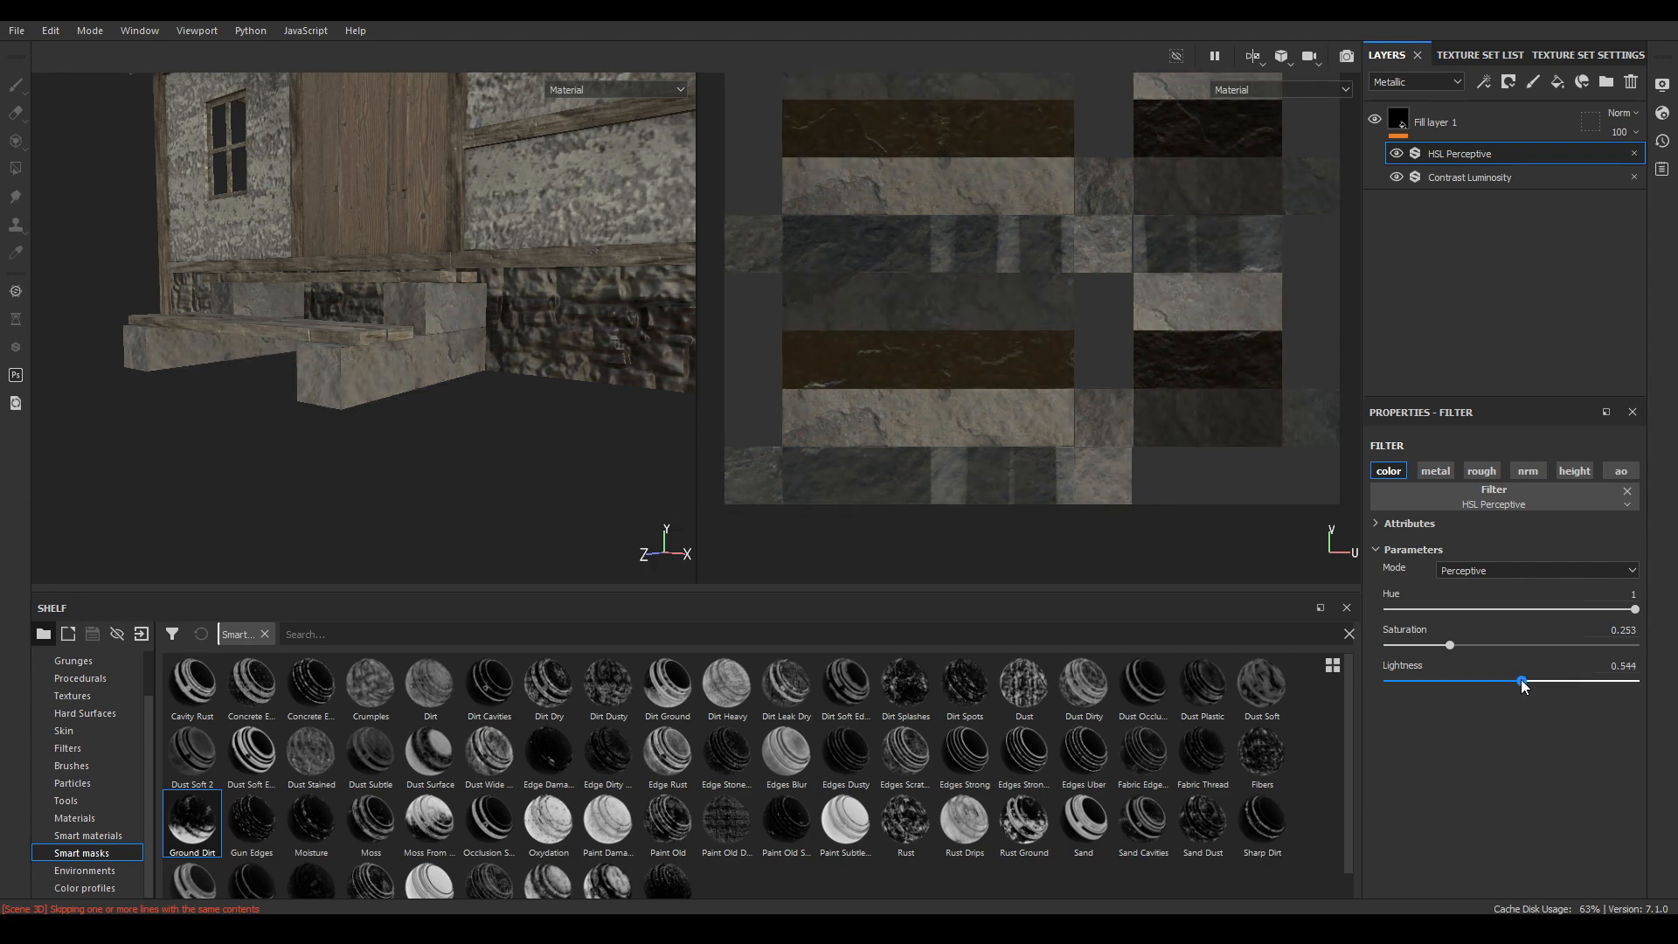
left_click(1605, 666)
type("0.45")
key("Return")
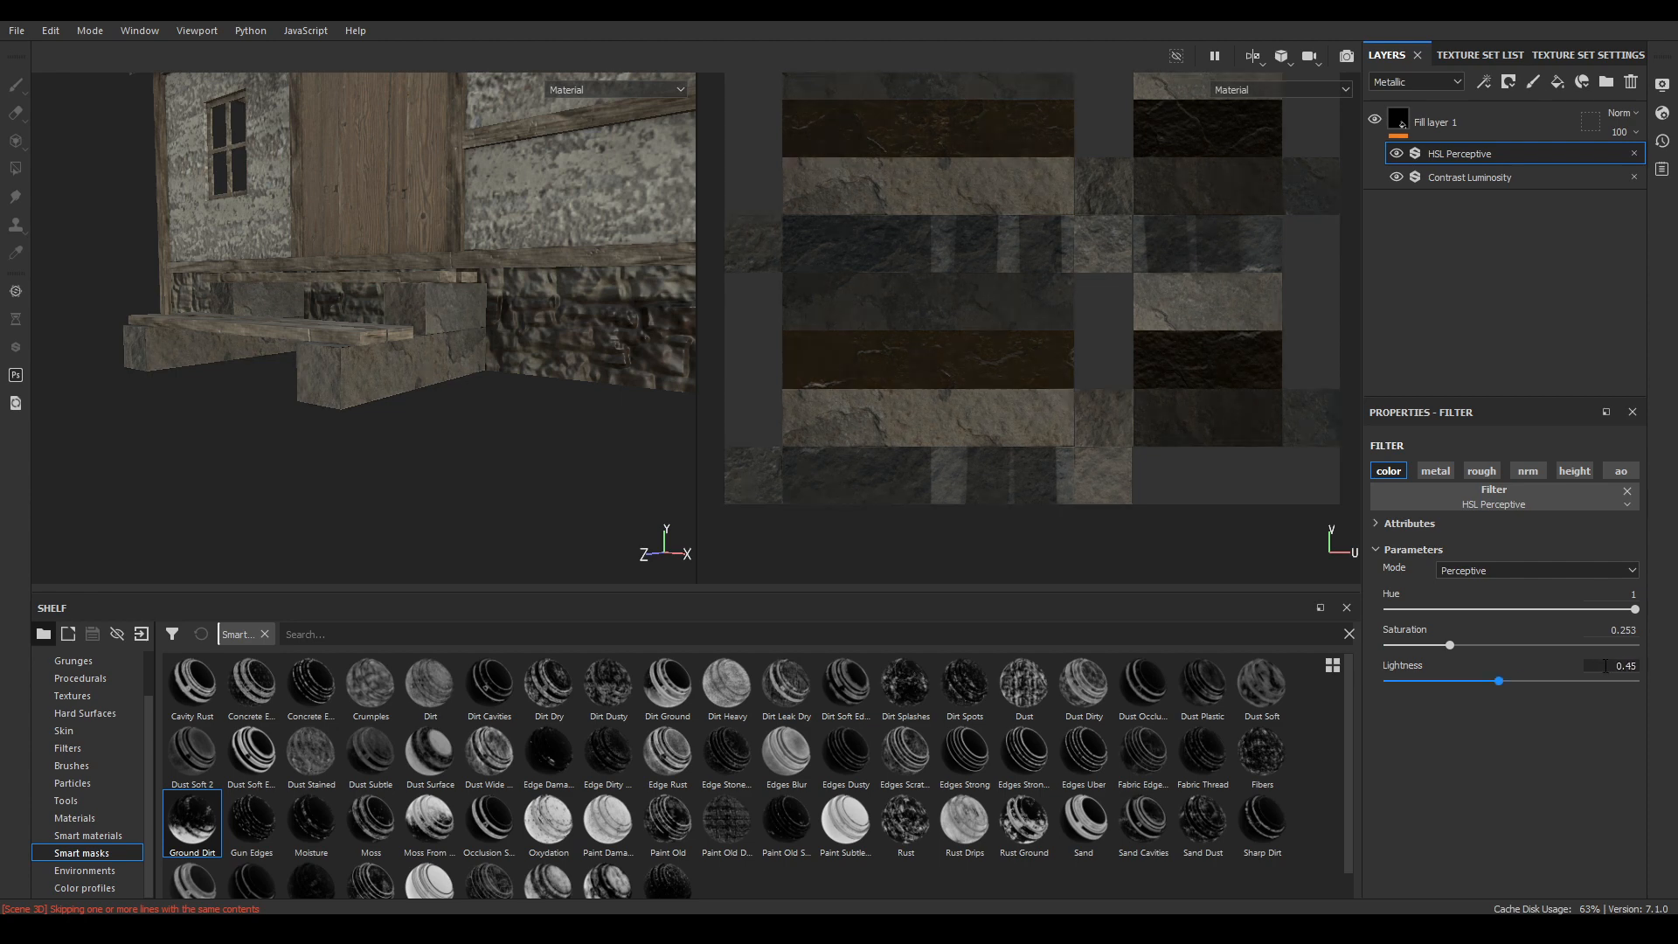
left_click_drag(572, 213, 568, 323, "alt")
middle_click_drag(568, 323, 535, 345, "alt")
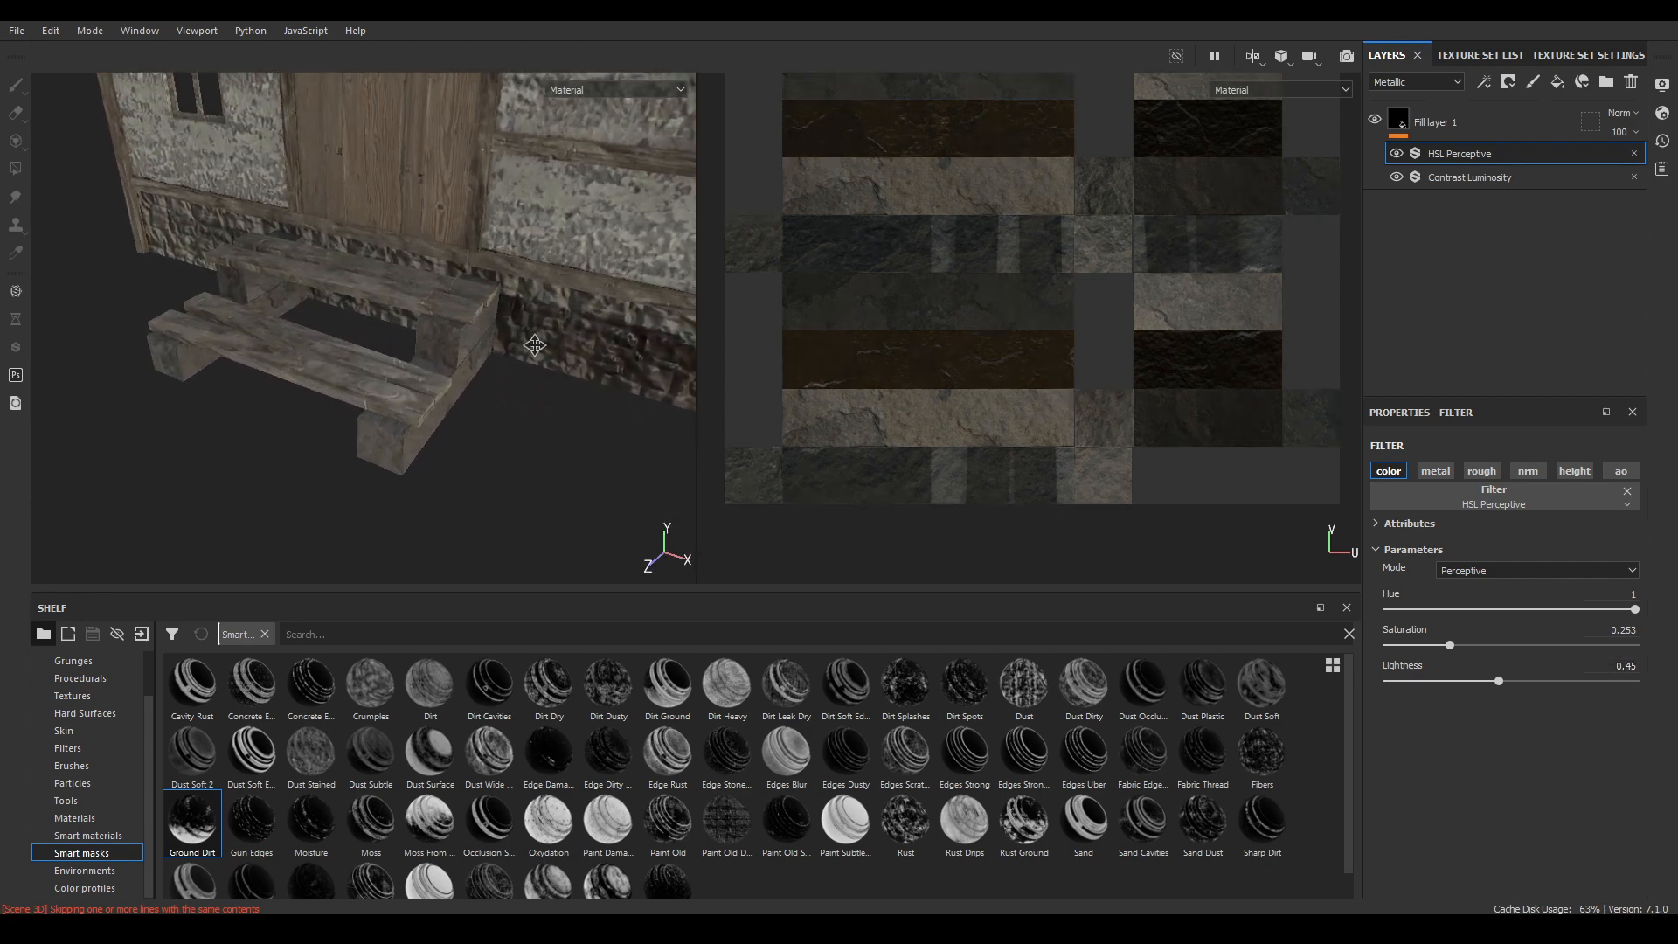
left_click_drag(516, 393, 502, 262, "alt")
middle_click_drag(503, 262, 506, 325, "alt")
left_click_drag(506, 325, 501, 332, "alt")
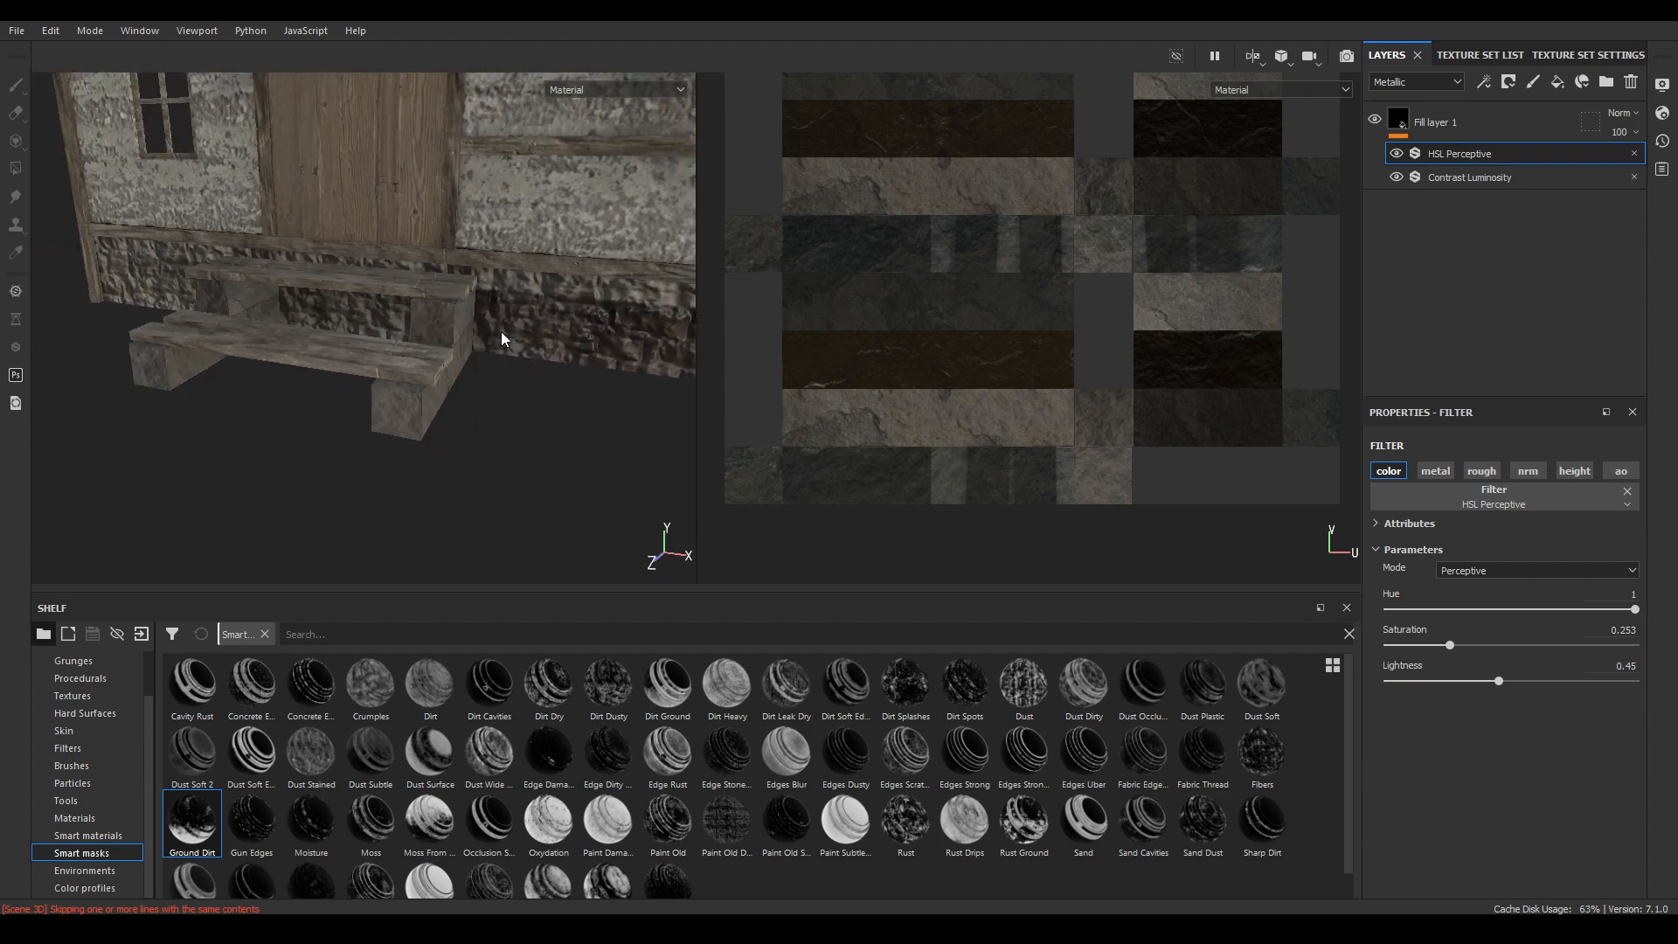
left_click_drag(656, 306, 501, 290, "alt")
- In the Woods texture set, collapse the wood folder and add a fill layer above it
left_click(1480, 54)
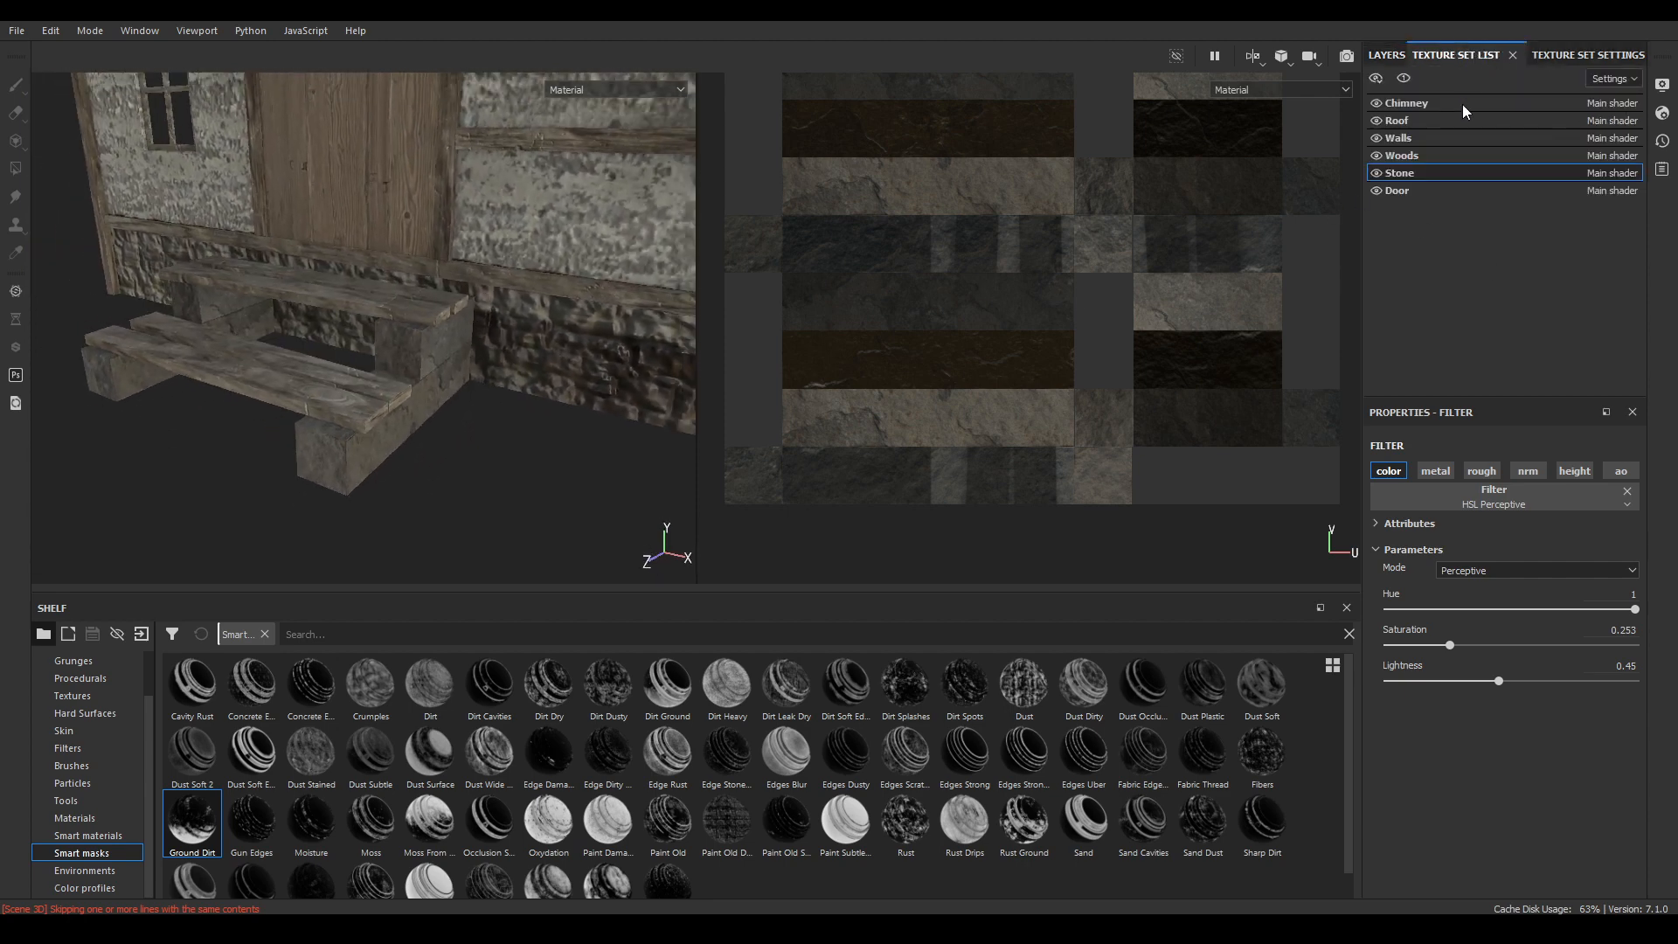
left_click(1415, 155)
left_click(1387, 54)
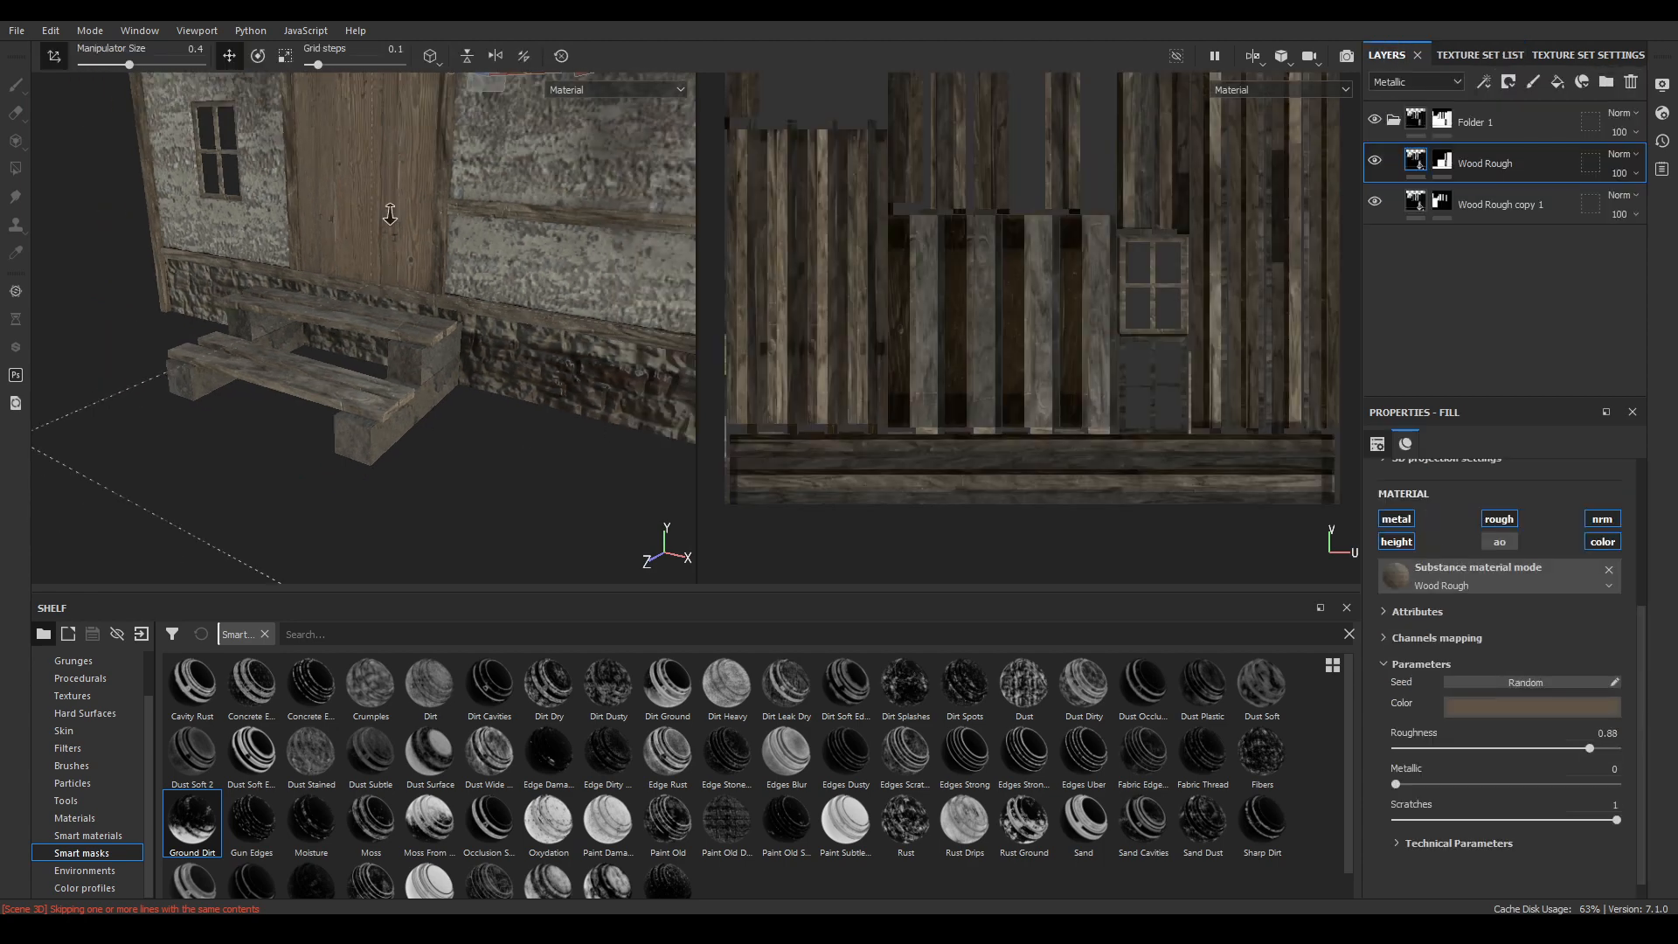
left_click(1394, 119)
left_click(1492, 128)
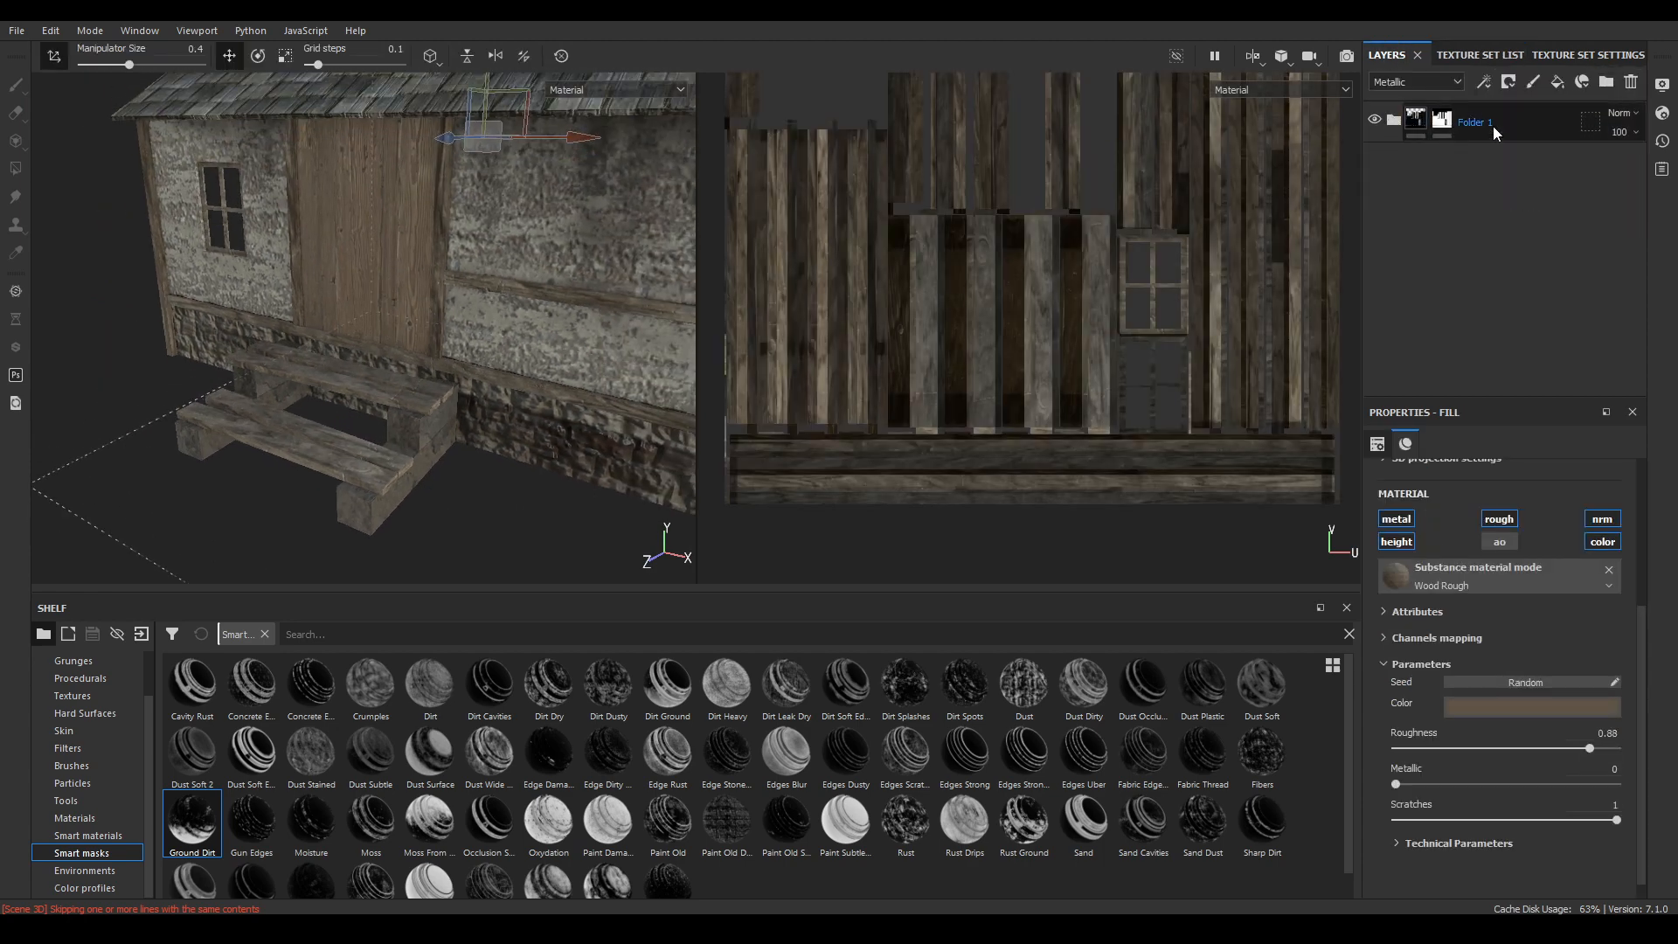
left_click(1557, 82)
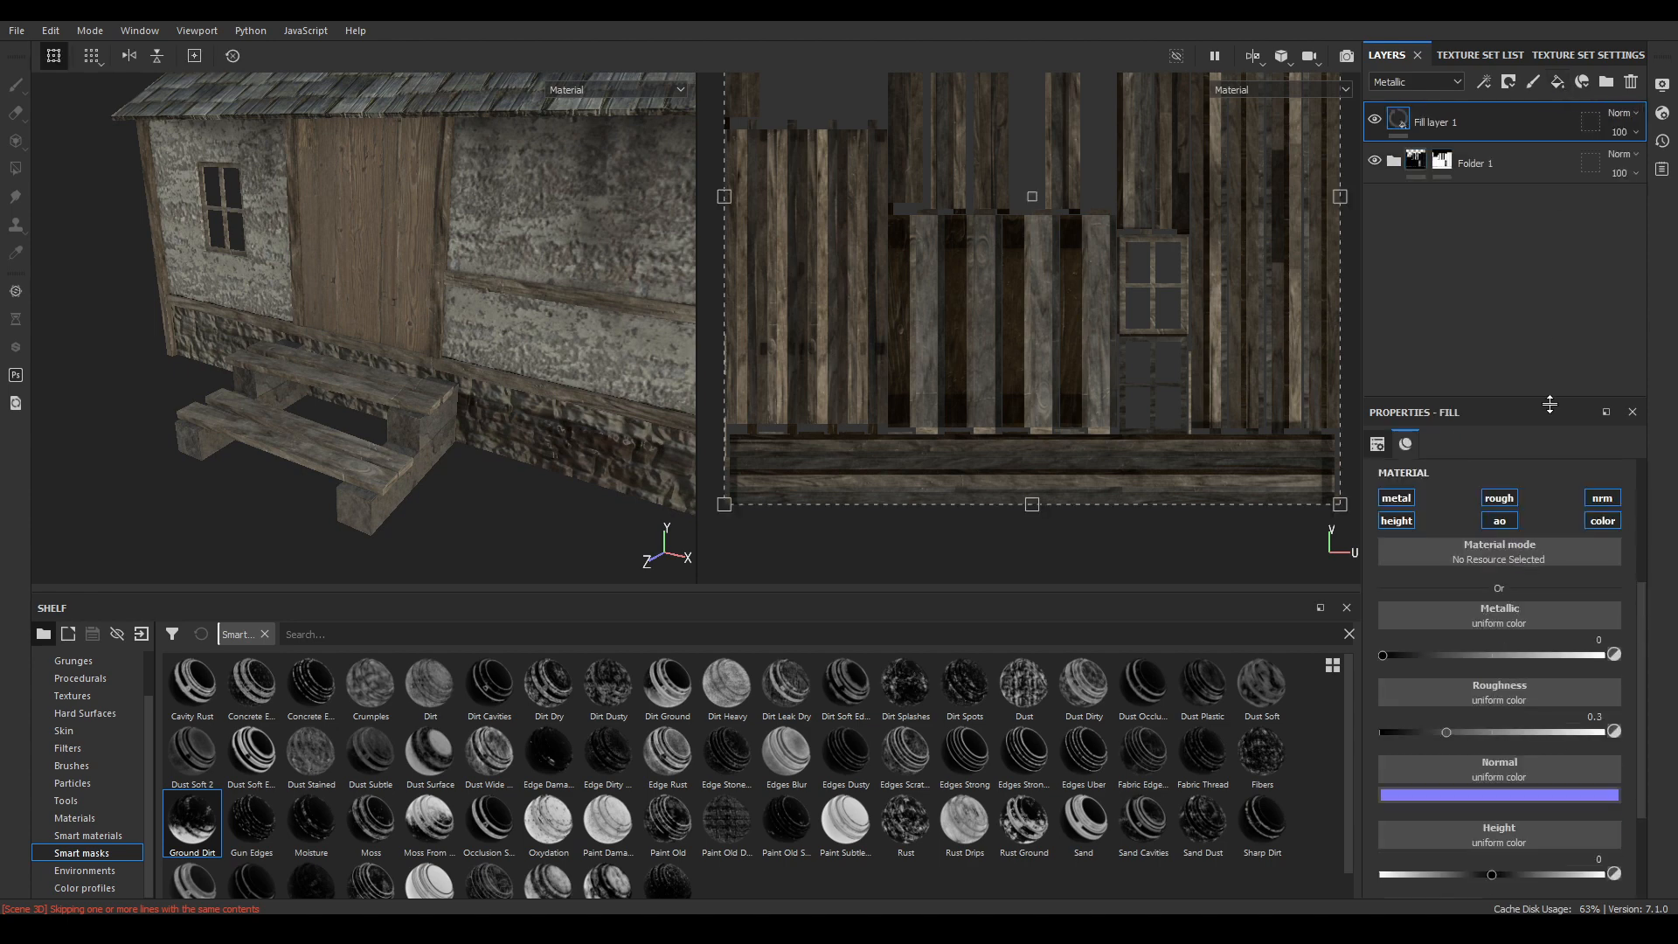
- Limit the new wood fill layer to roughness and color, with roughness 1 and a very dark grey base color
left_click(1395, 497)
left_click(1395, 520)
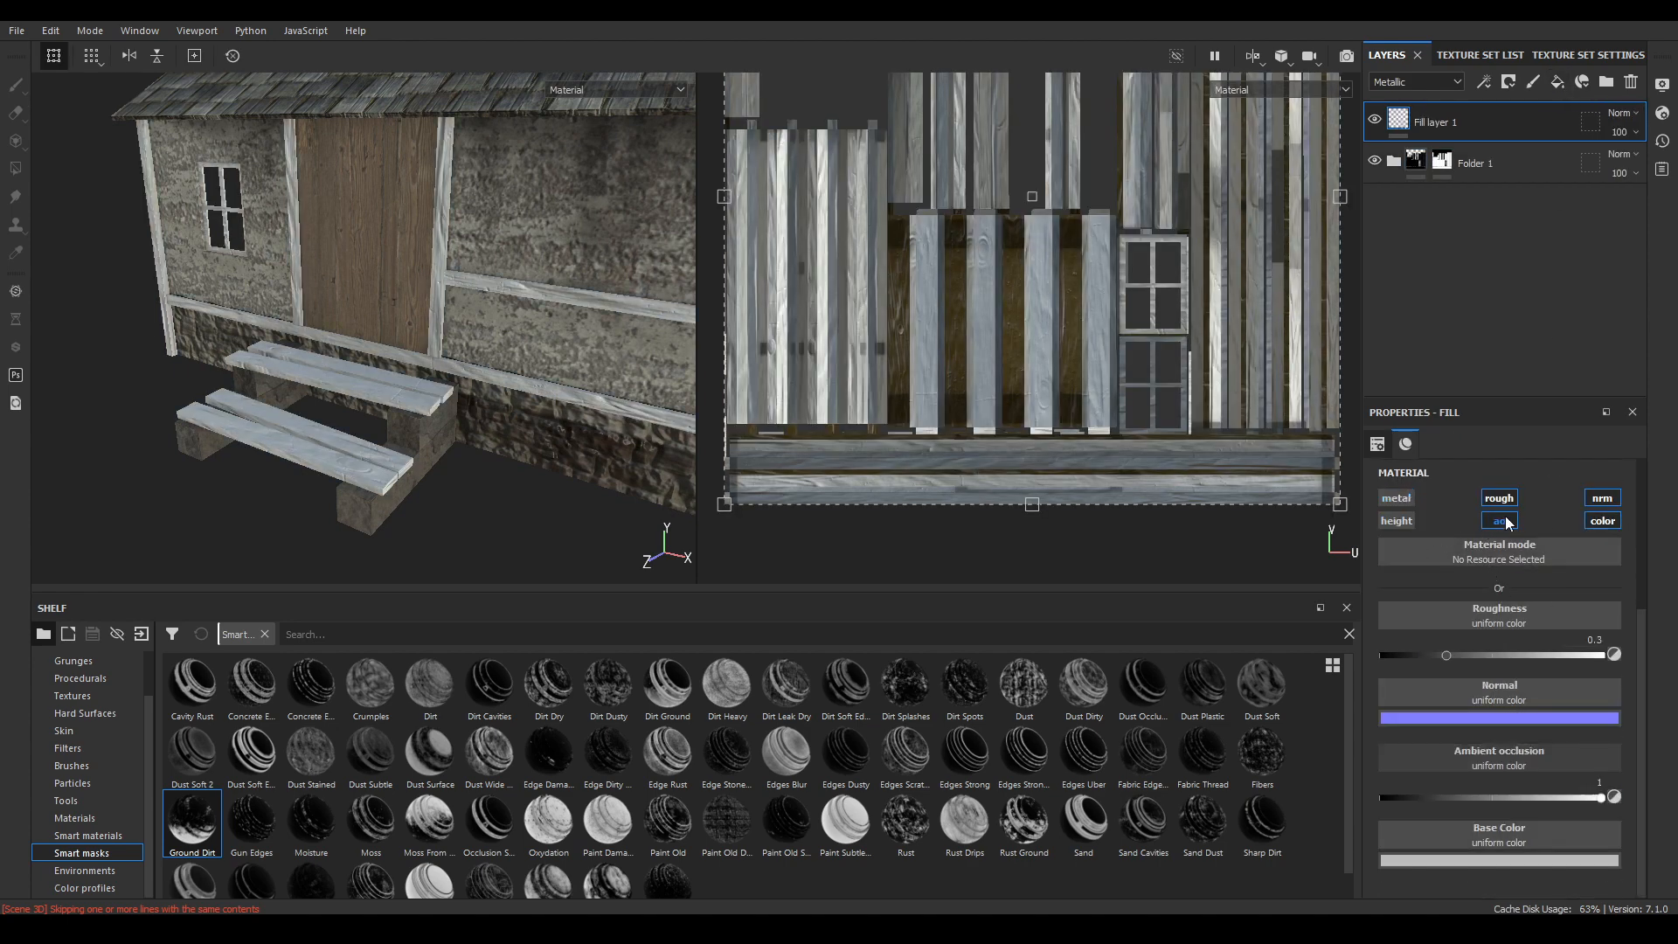
left_click(1601, 497)
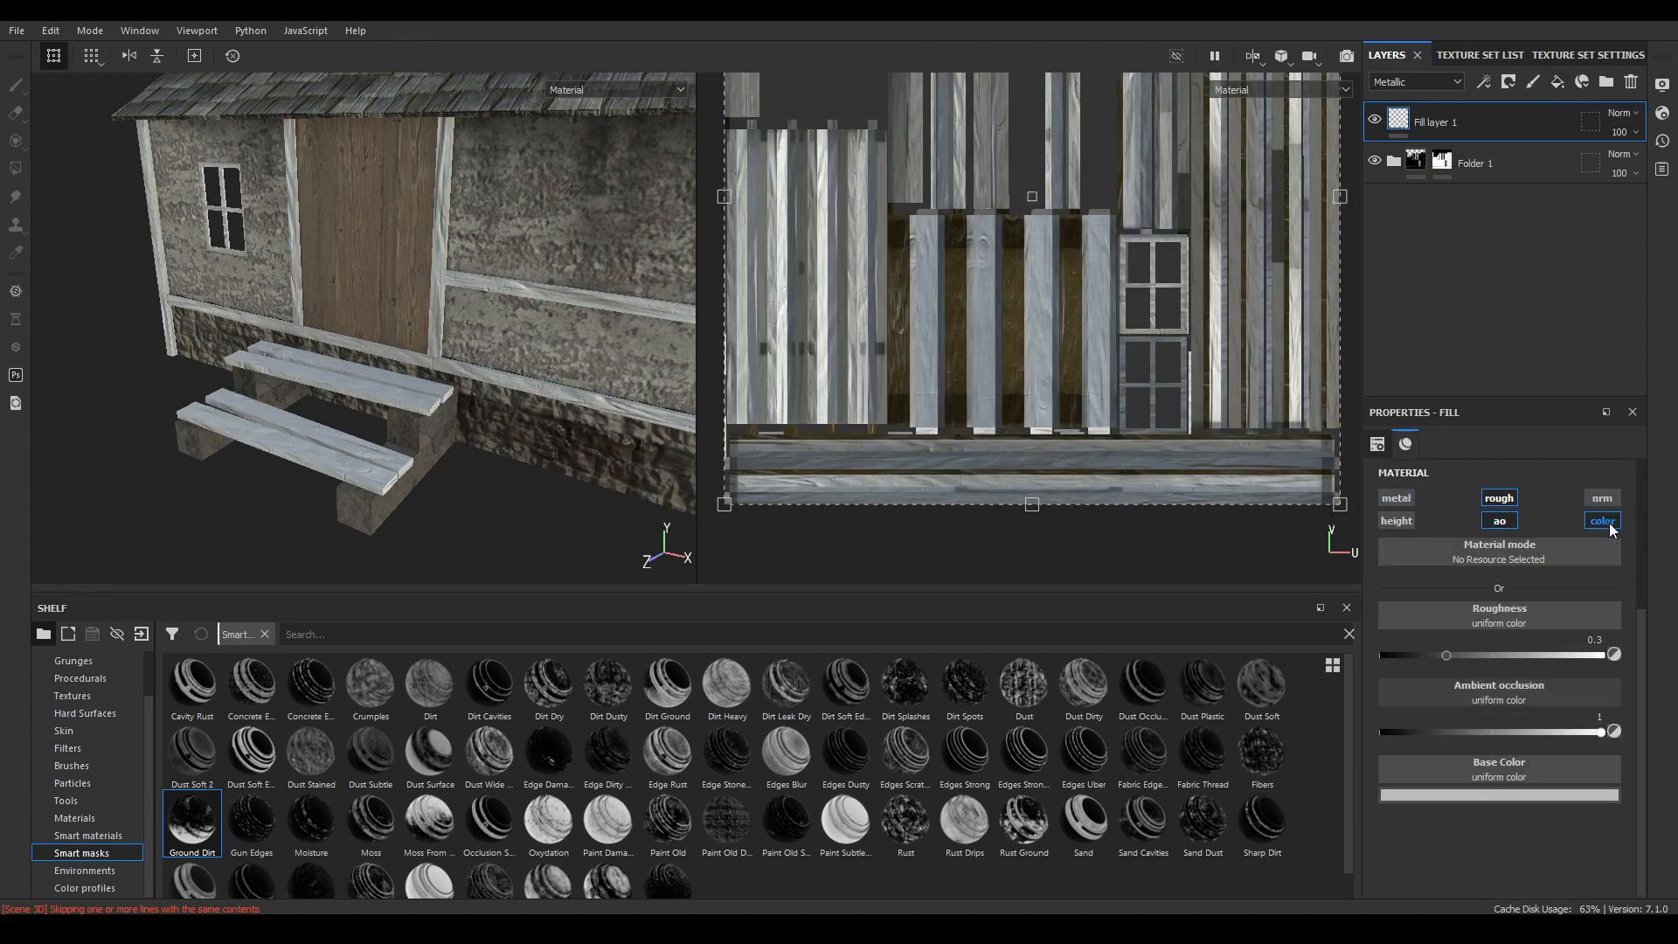
left_click(1498, 521)
left_click_drag(1485, 653, 1607, 654)
left_click(1539, 718)
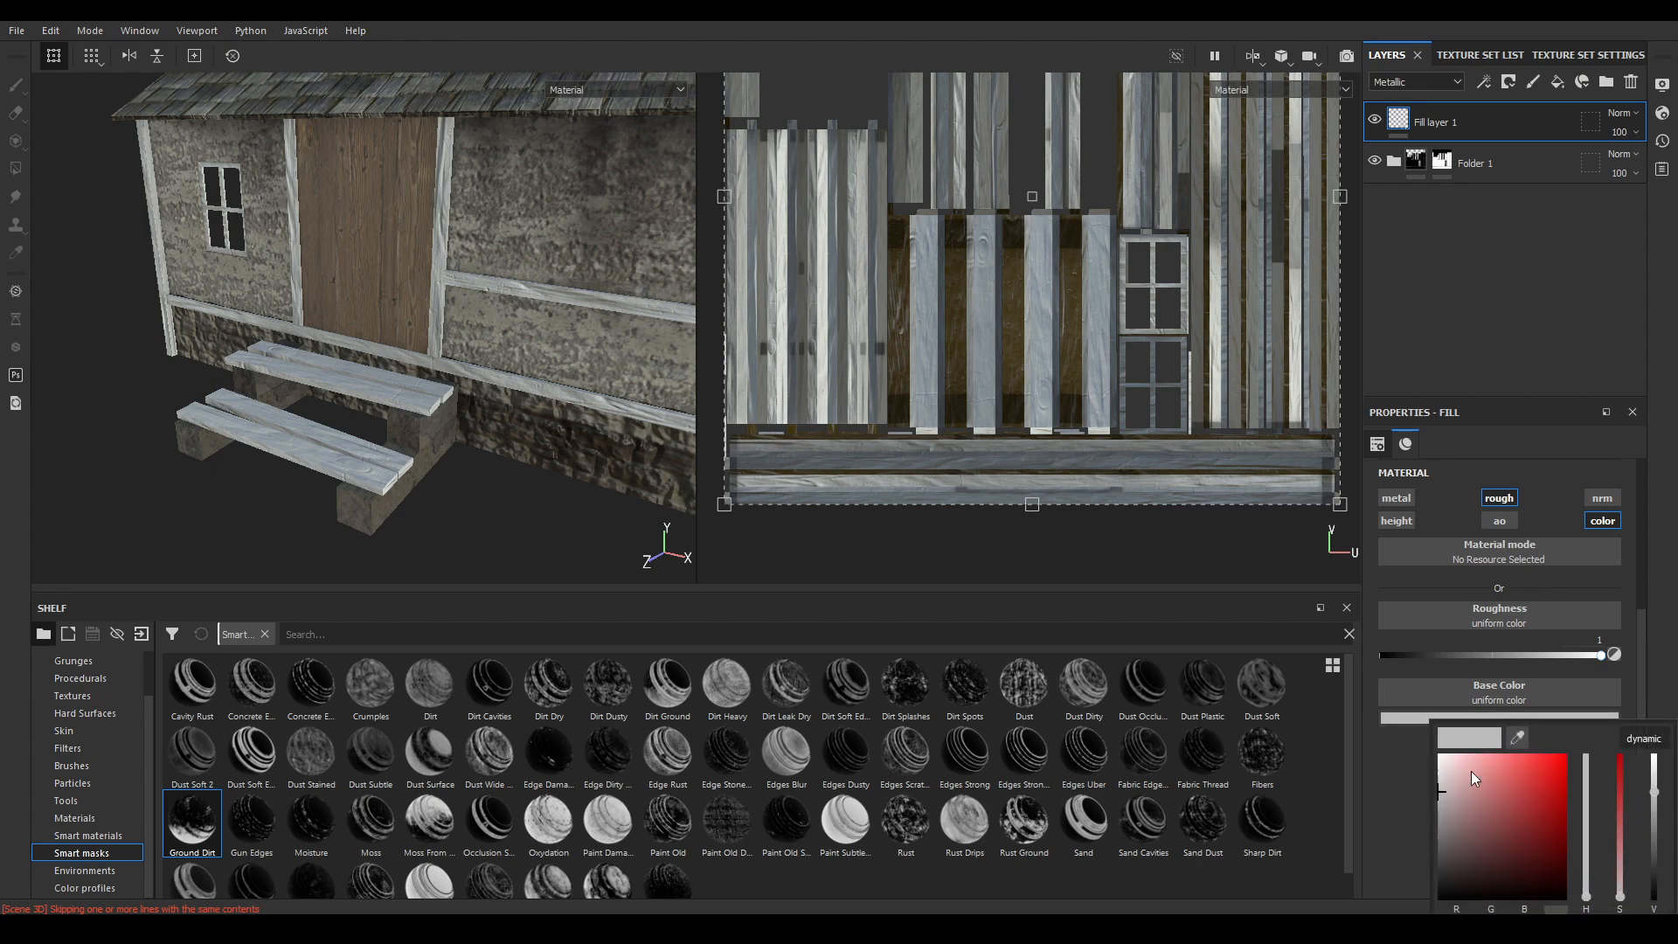
left_click_drag(1470, 770, 1422, 860)
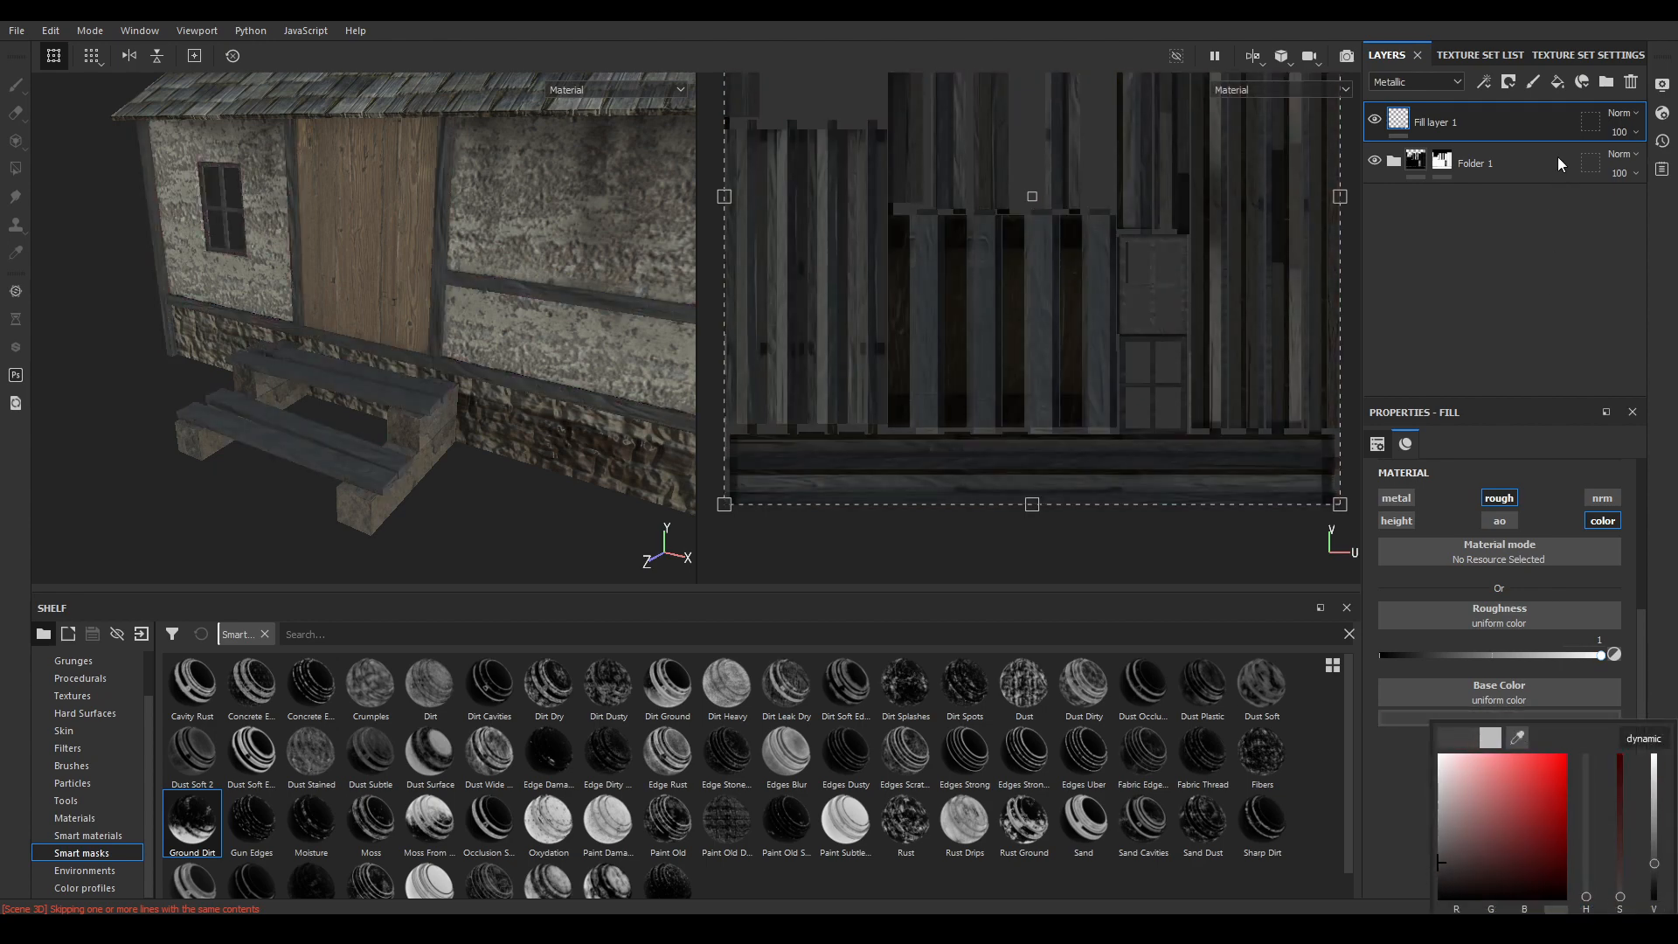
- Give the dark wood layer a black mask driven by a Dirt generator
right_click(1525, 127)
left_click(1529, 148)
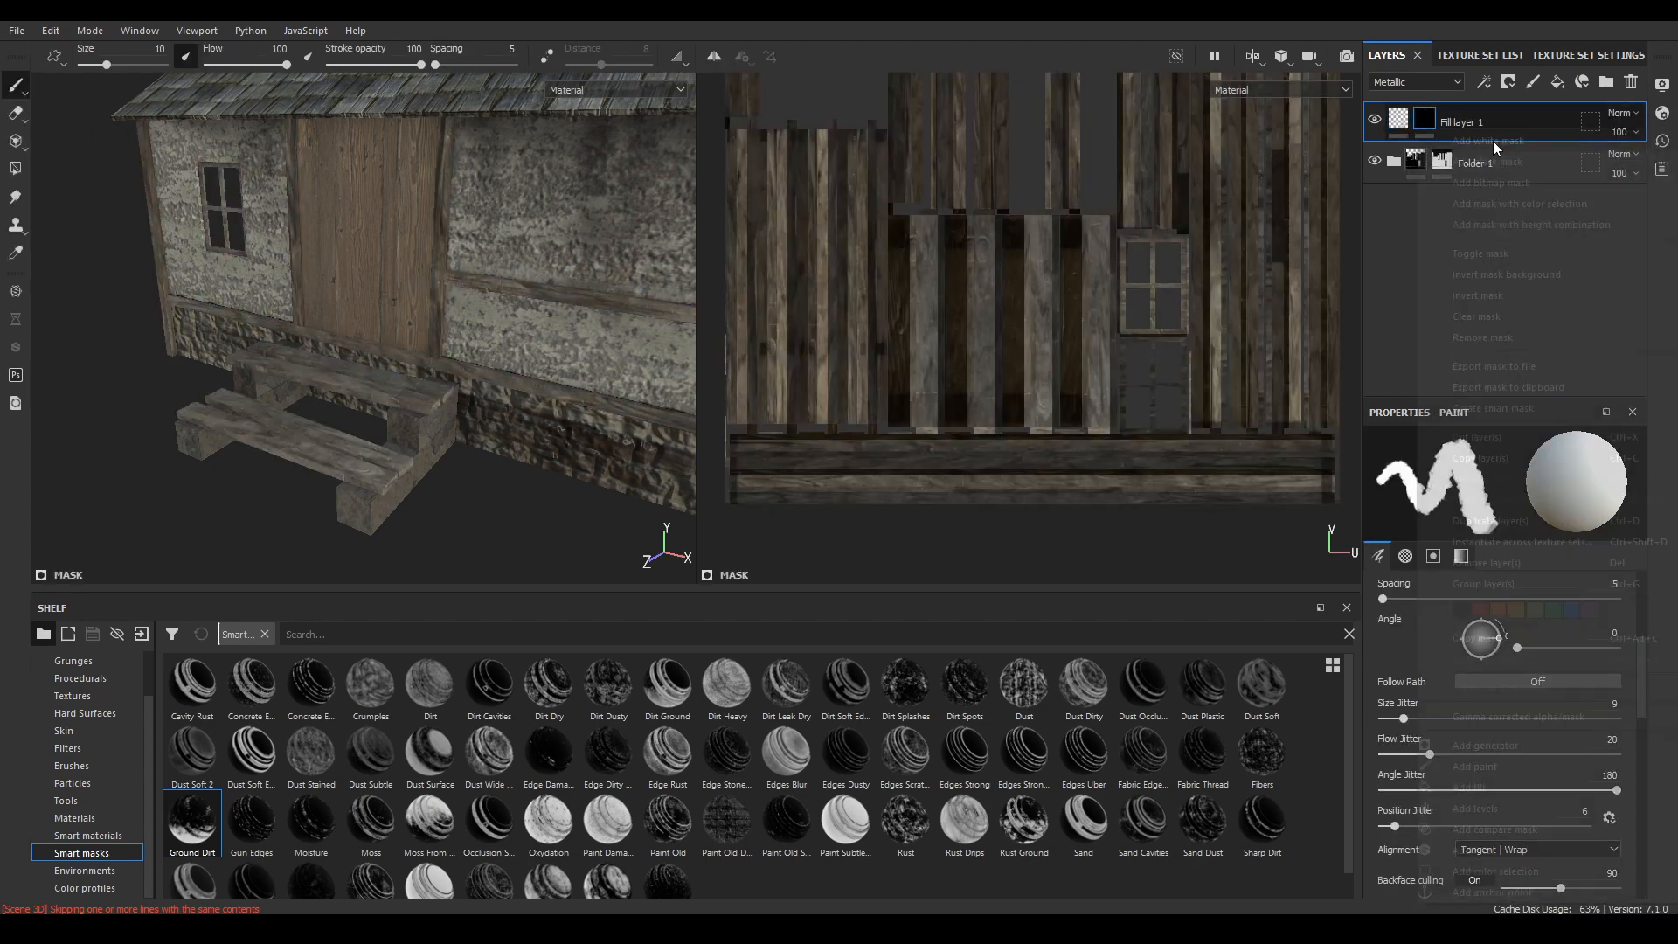
left_click(1482, 736)
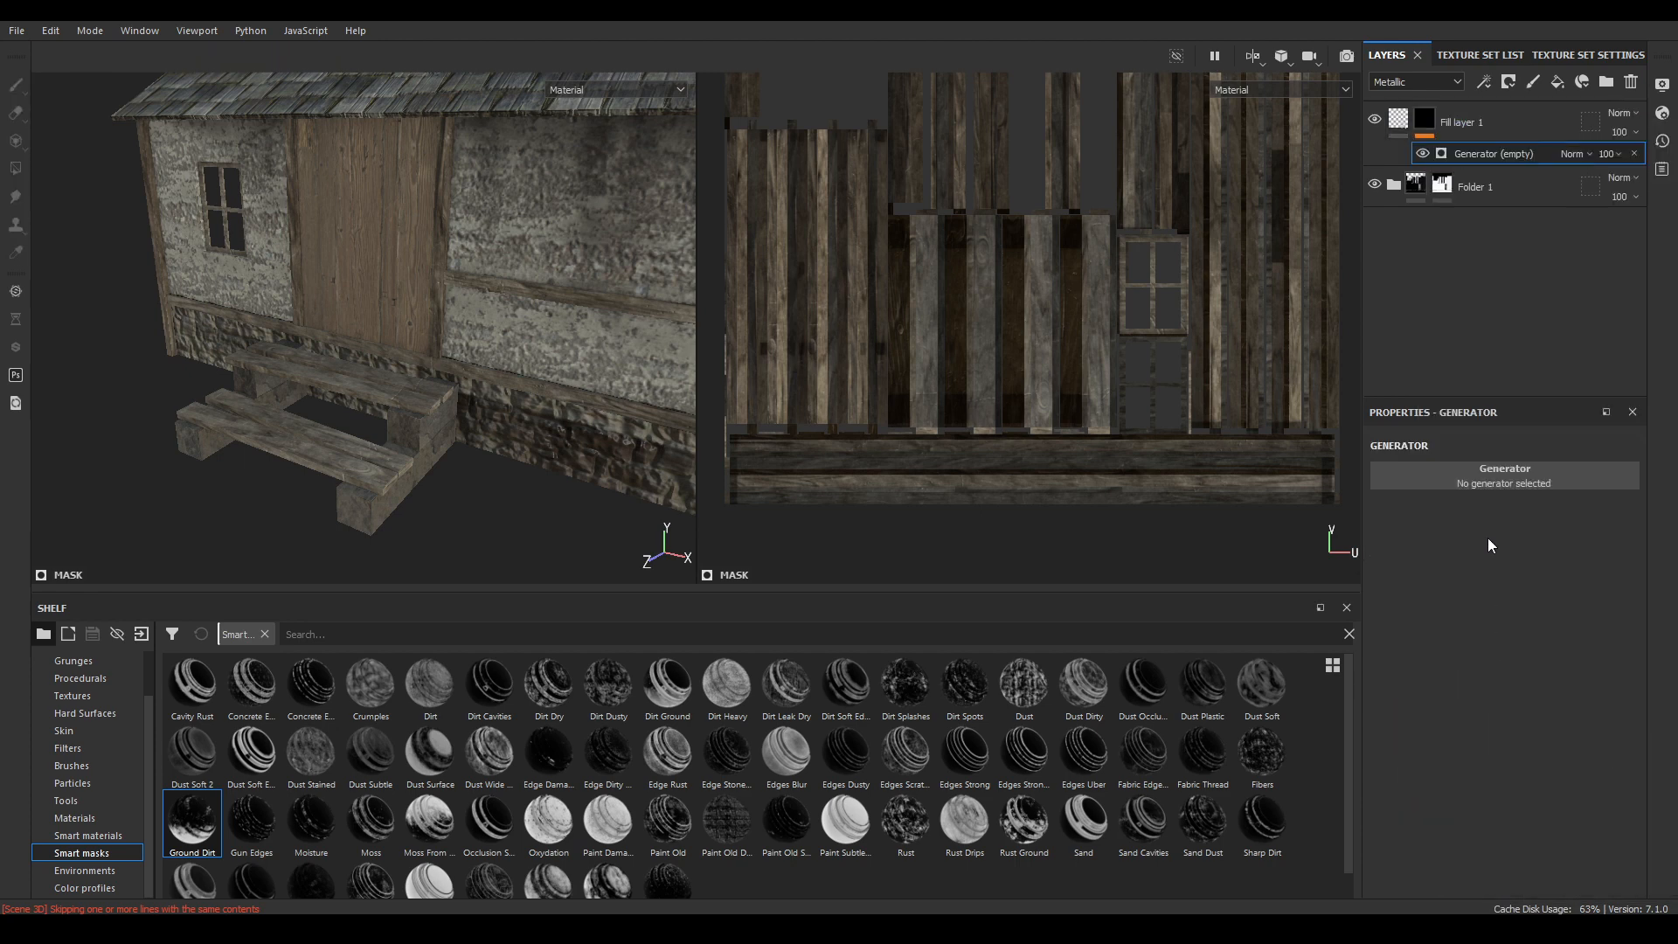
left_click(1488, 476)
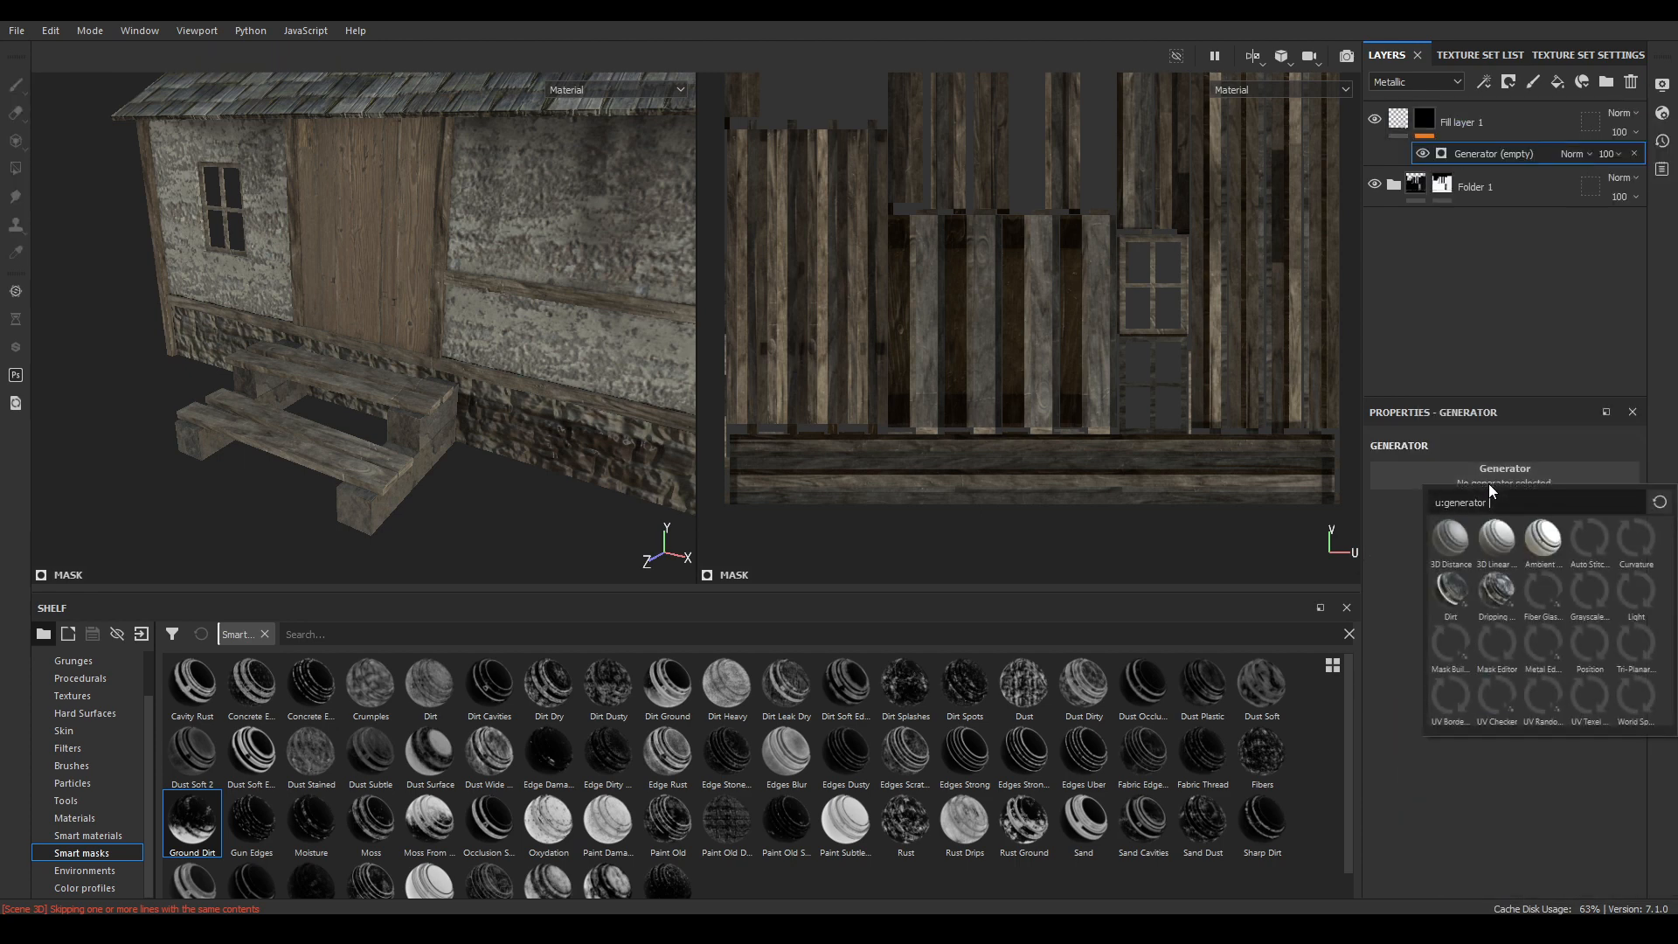
left_click(1460, 595)
left_click_drag(473, 450, 580, 475, "alt")
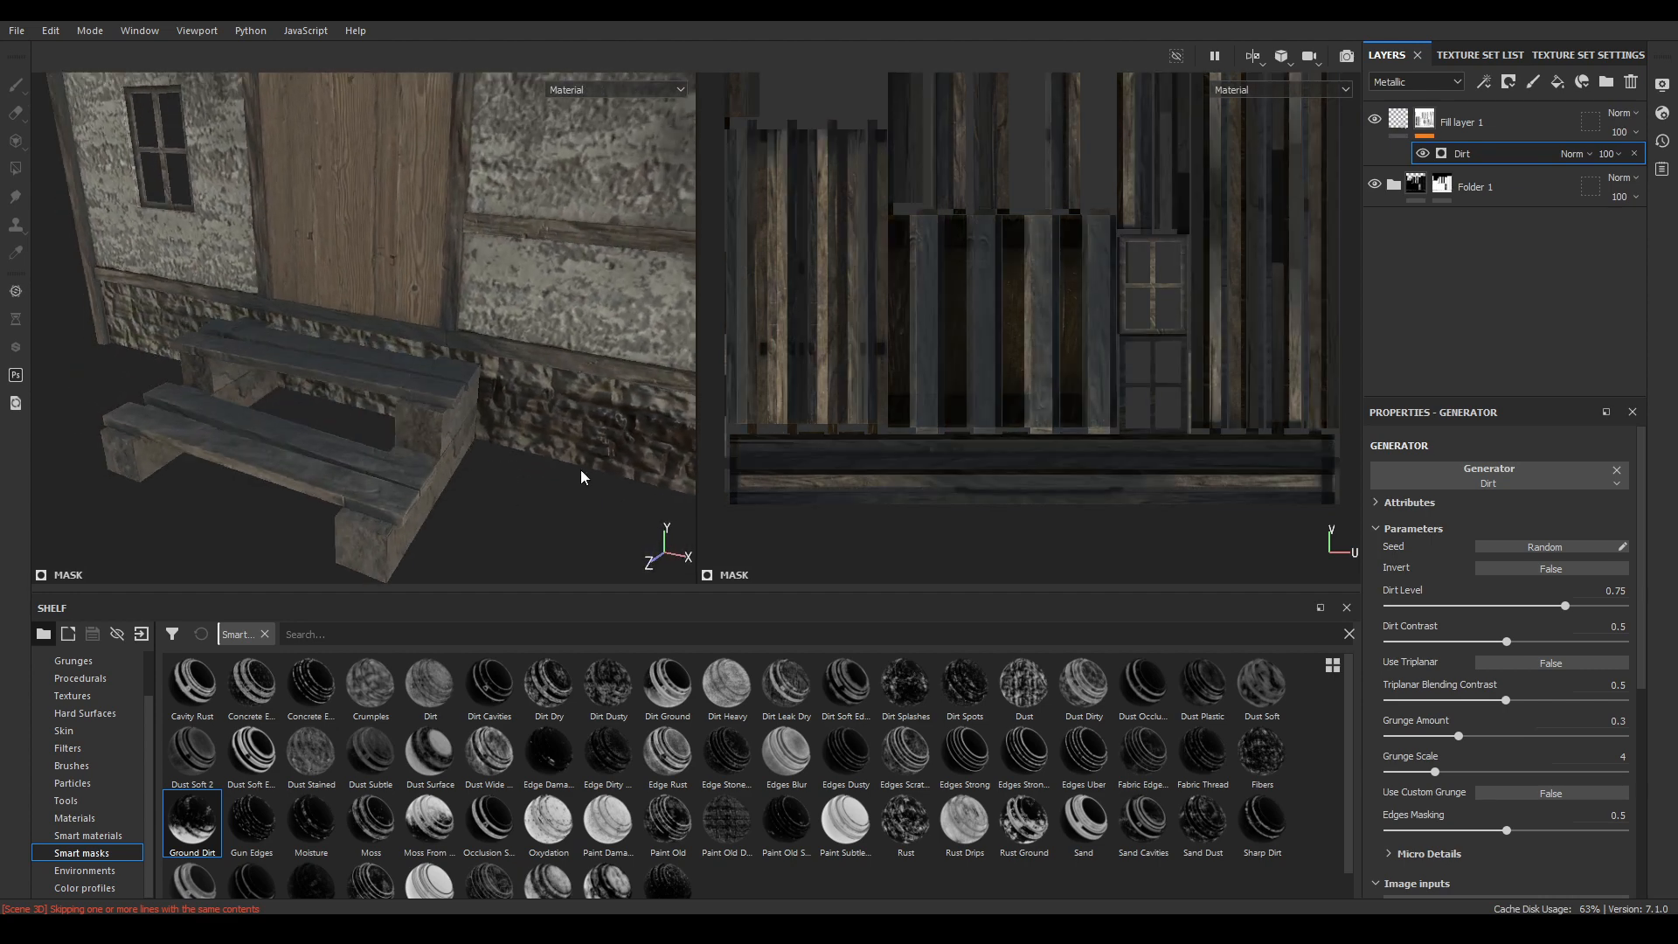
- Enable triplanar projection on the dark wood layer's Dirt generator and set its dirt level to 0.49
left_click(1550, 665)
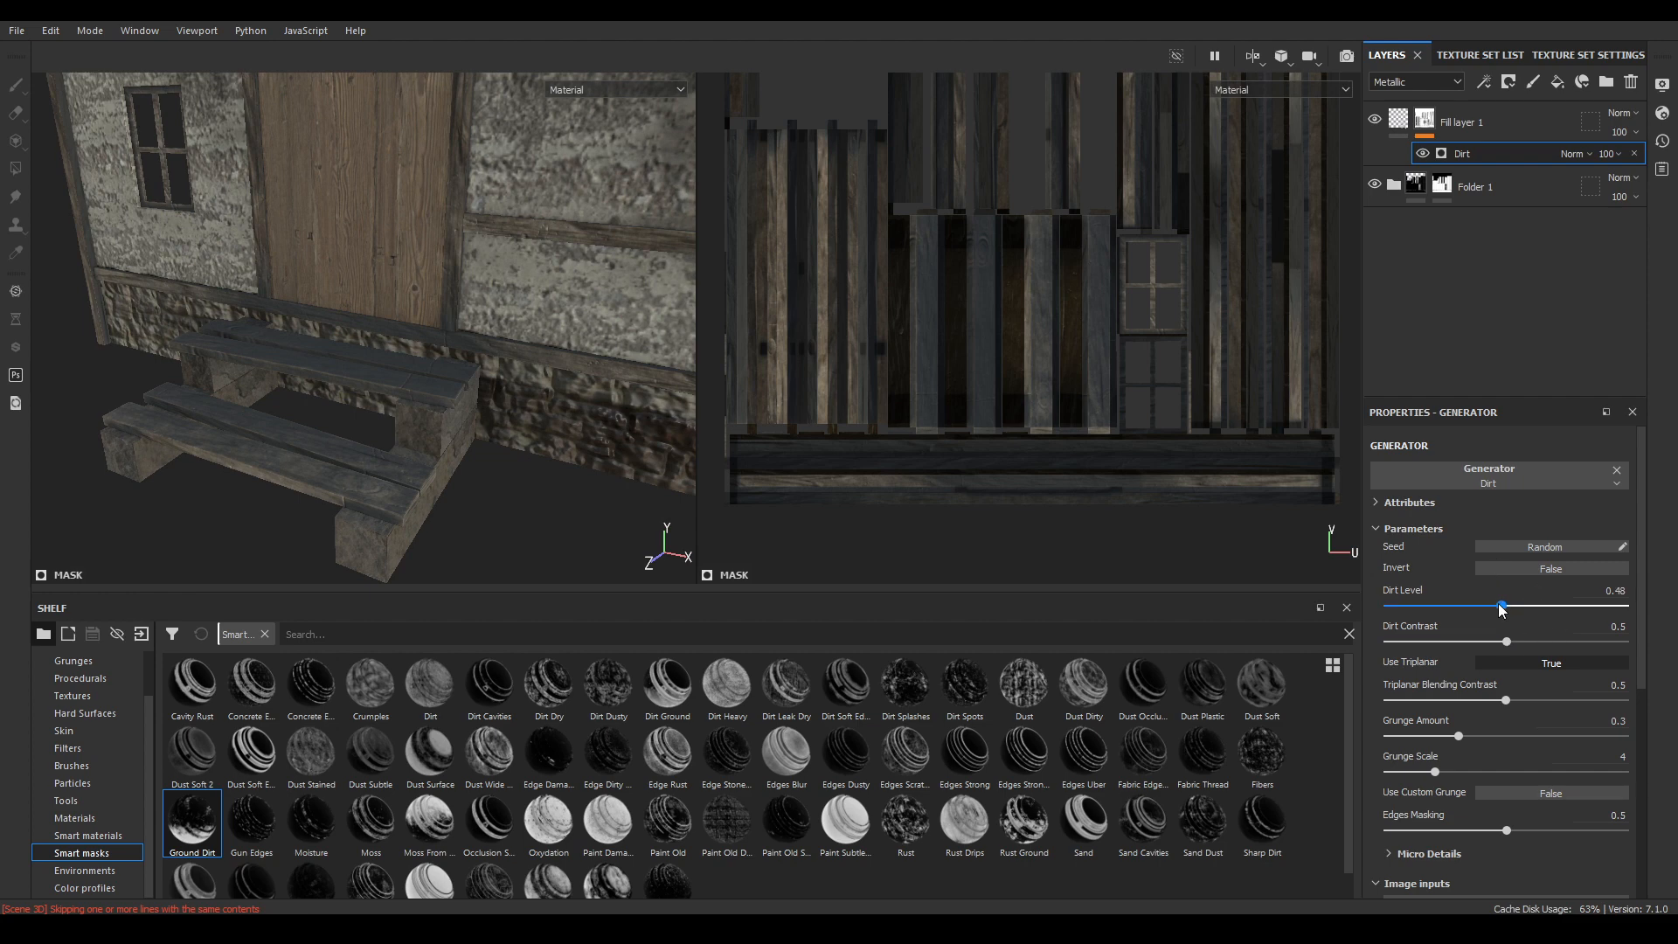
mouse_move(1501, 609)
left_mouse_down()
mouse_move(1483, 605)
mouse_move(1530, 613)
left_mouse_up()
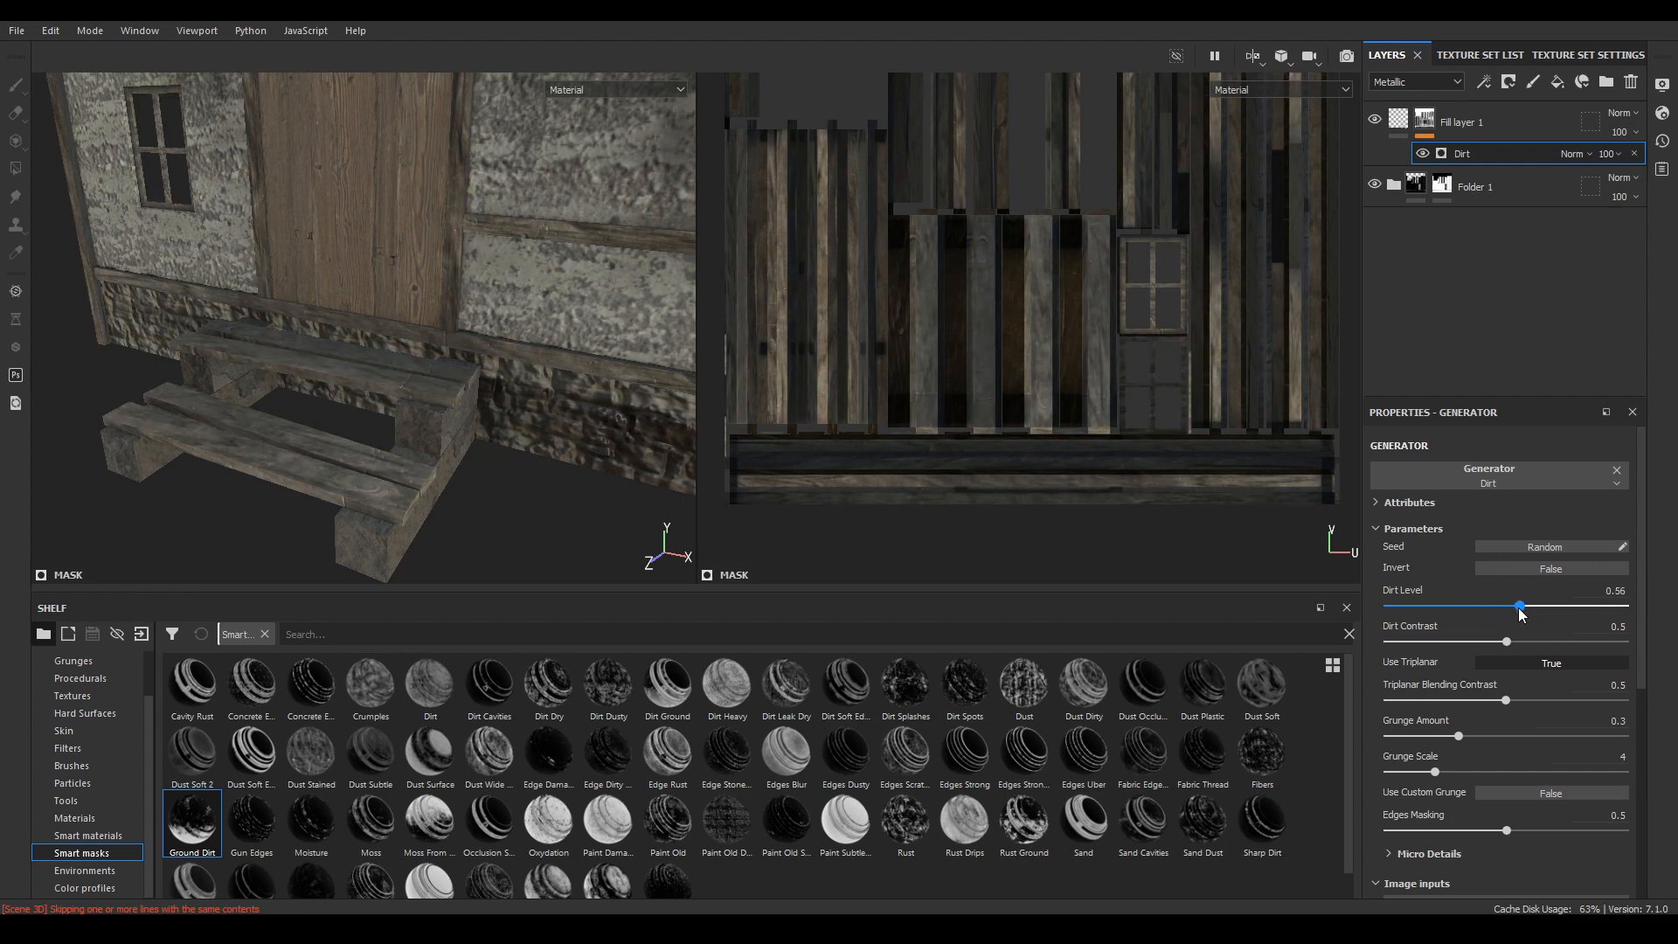
left_click_drag(386, 376, 410, 188, "alt")
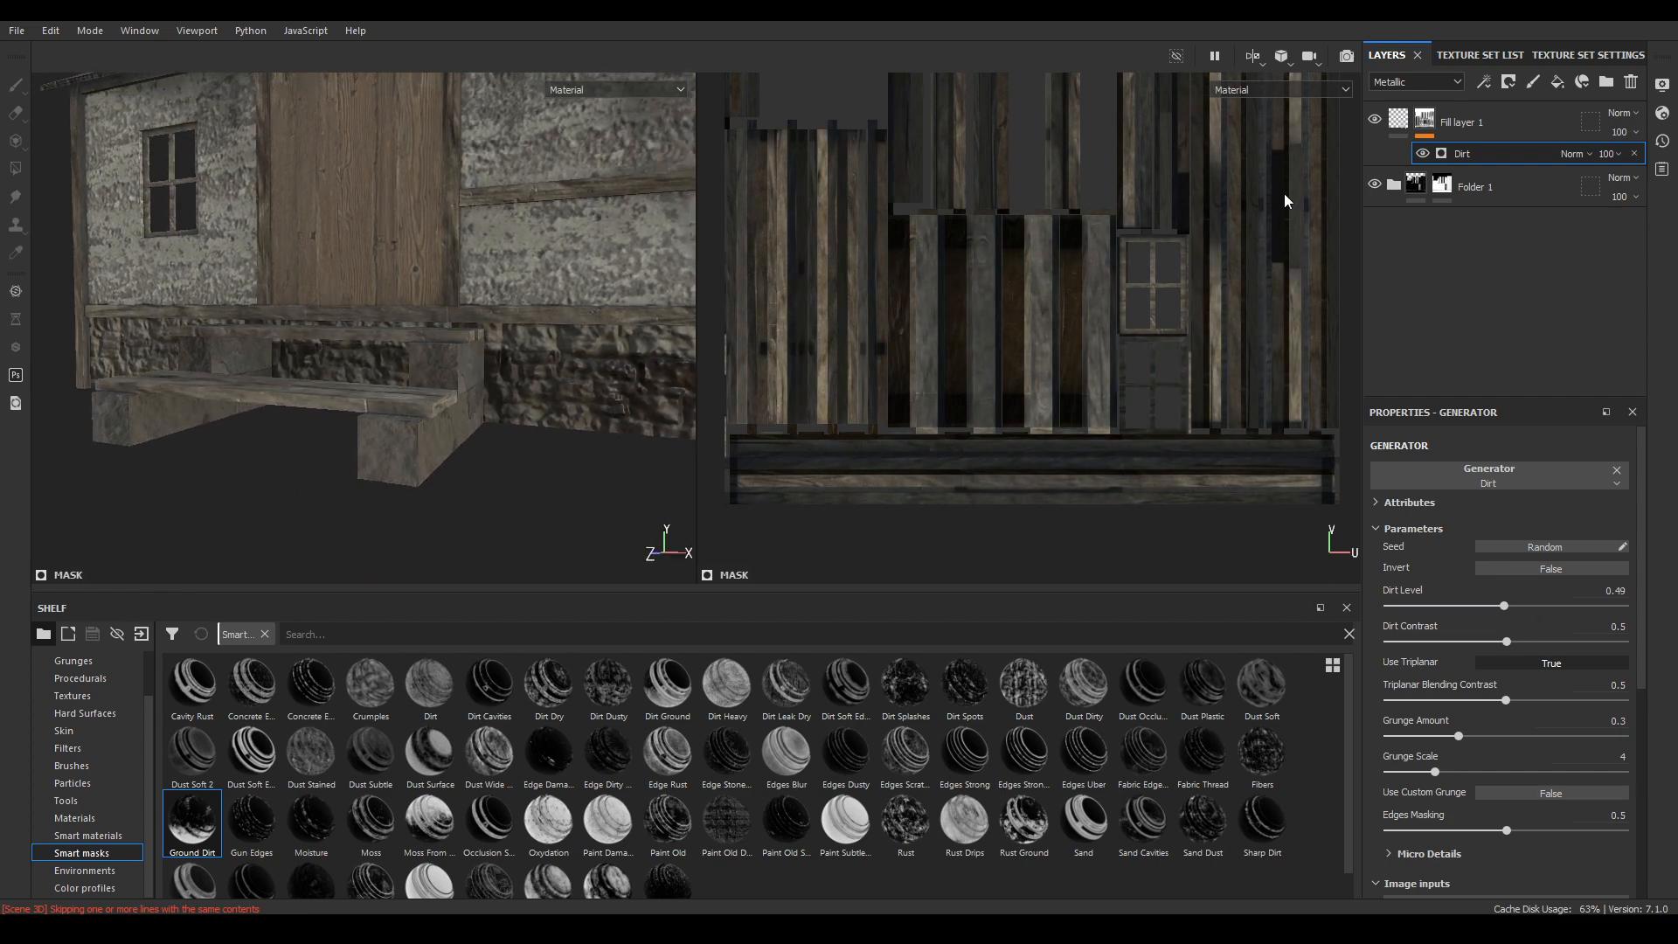
- Examine the dirt on the steps and the whole house from several angles and distances
left_click_drag(610, 298, 498, 444, "alt")
scroll(498, 442, "down", 5)
left_click_drag(533, 113, 565, 311, "alt")
scroll(566, 311, "down", 3)
left_click_drag(425, 250, 457, 303, "alt")
scroll(457, 305, "up", 4)
scroll(590, 465, "down", 5)
middle_click_drag(493, 450, 487, 297, "alt")
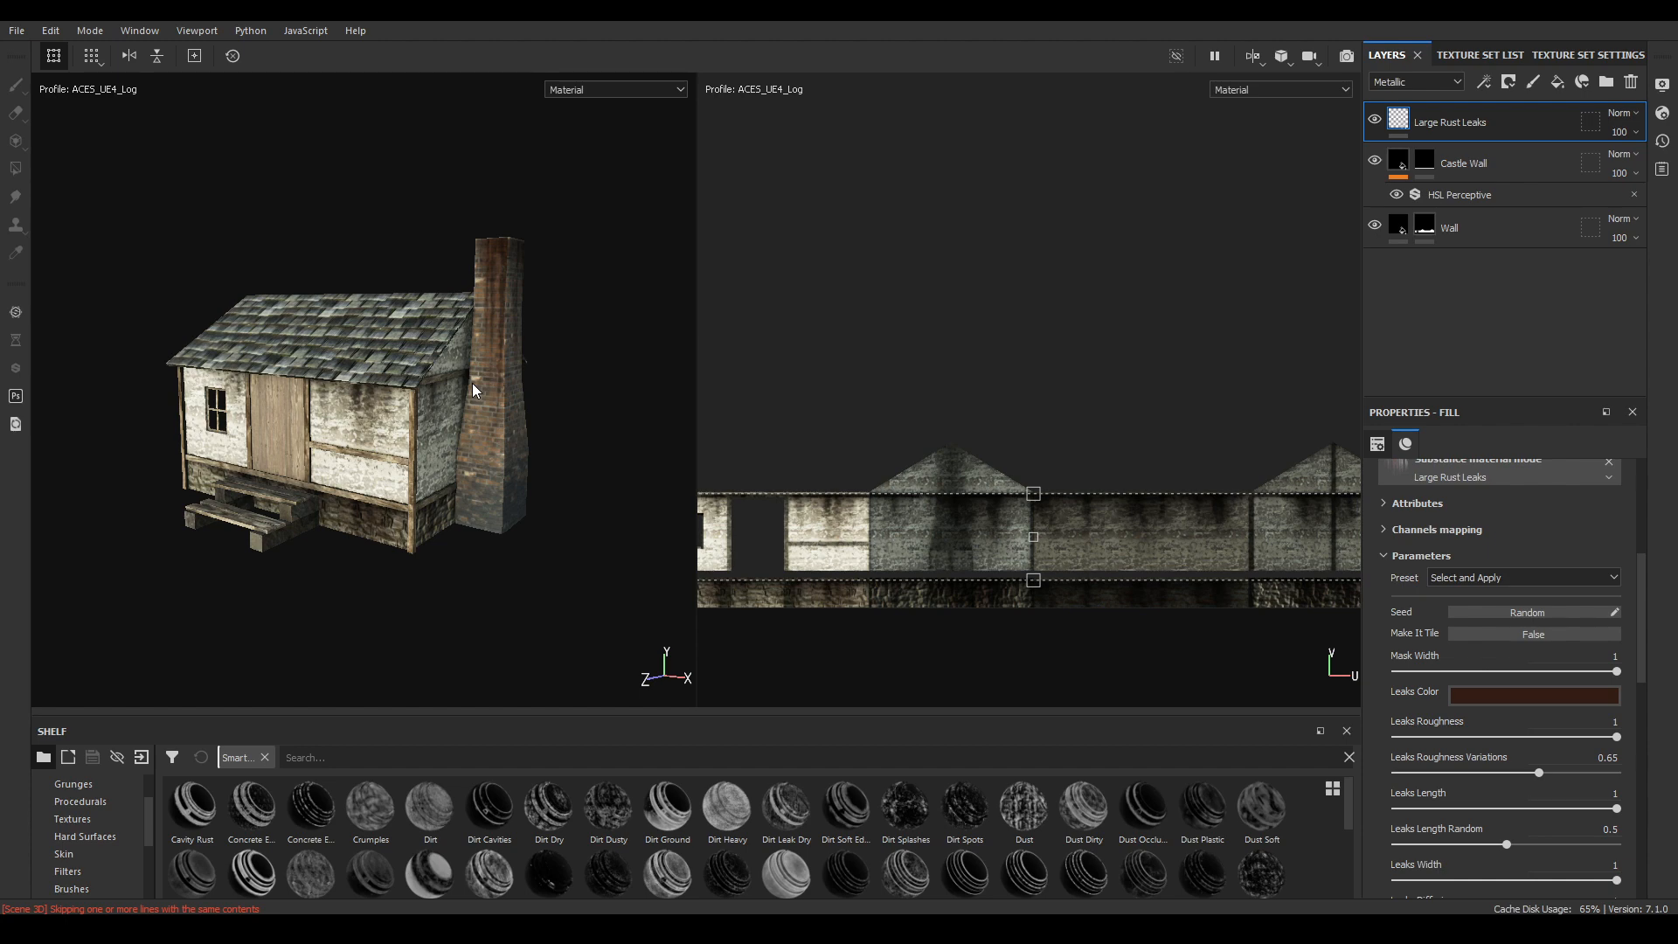
- Start a texture export and browse for its output directory to Desktop > Maya Projects > Medieval Environment > sourceimages
left_click(17, 30)
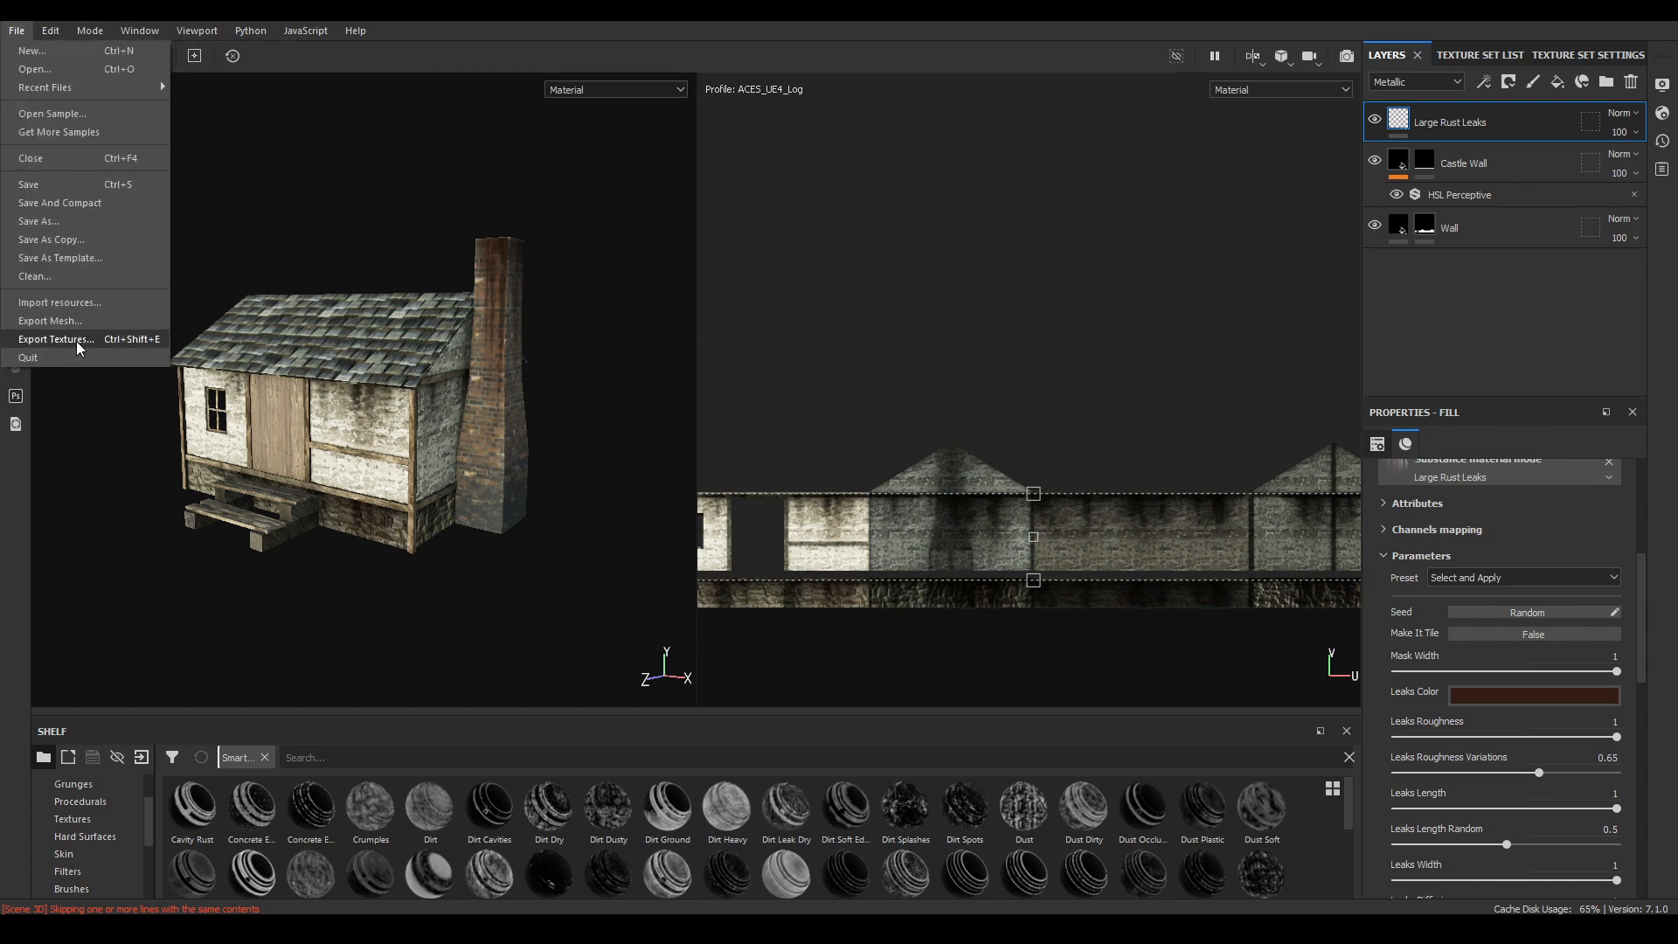
left_click(77, 340)
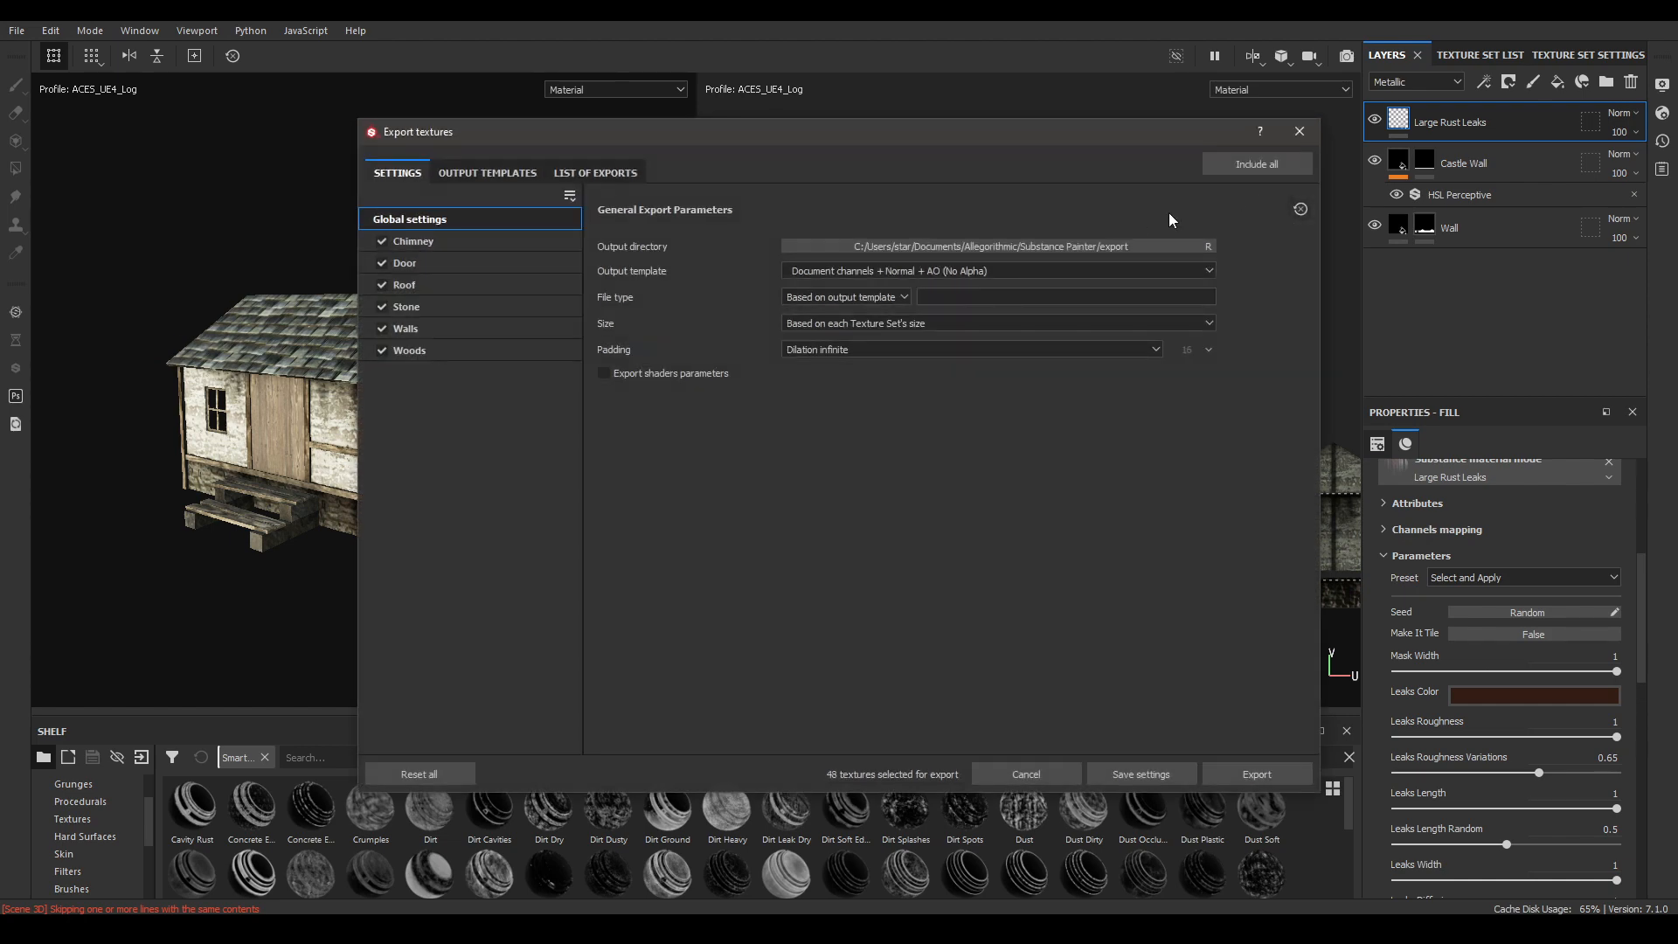
left_click(1026, 246)
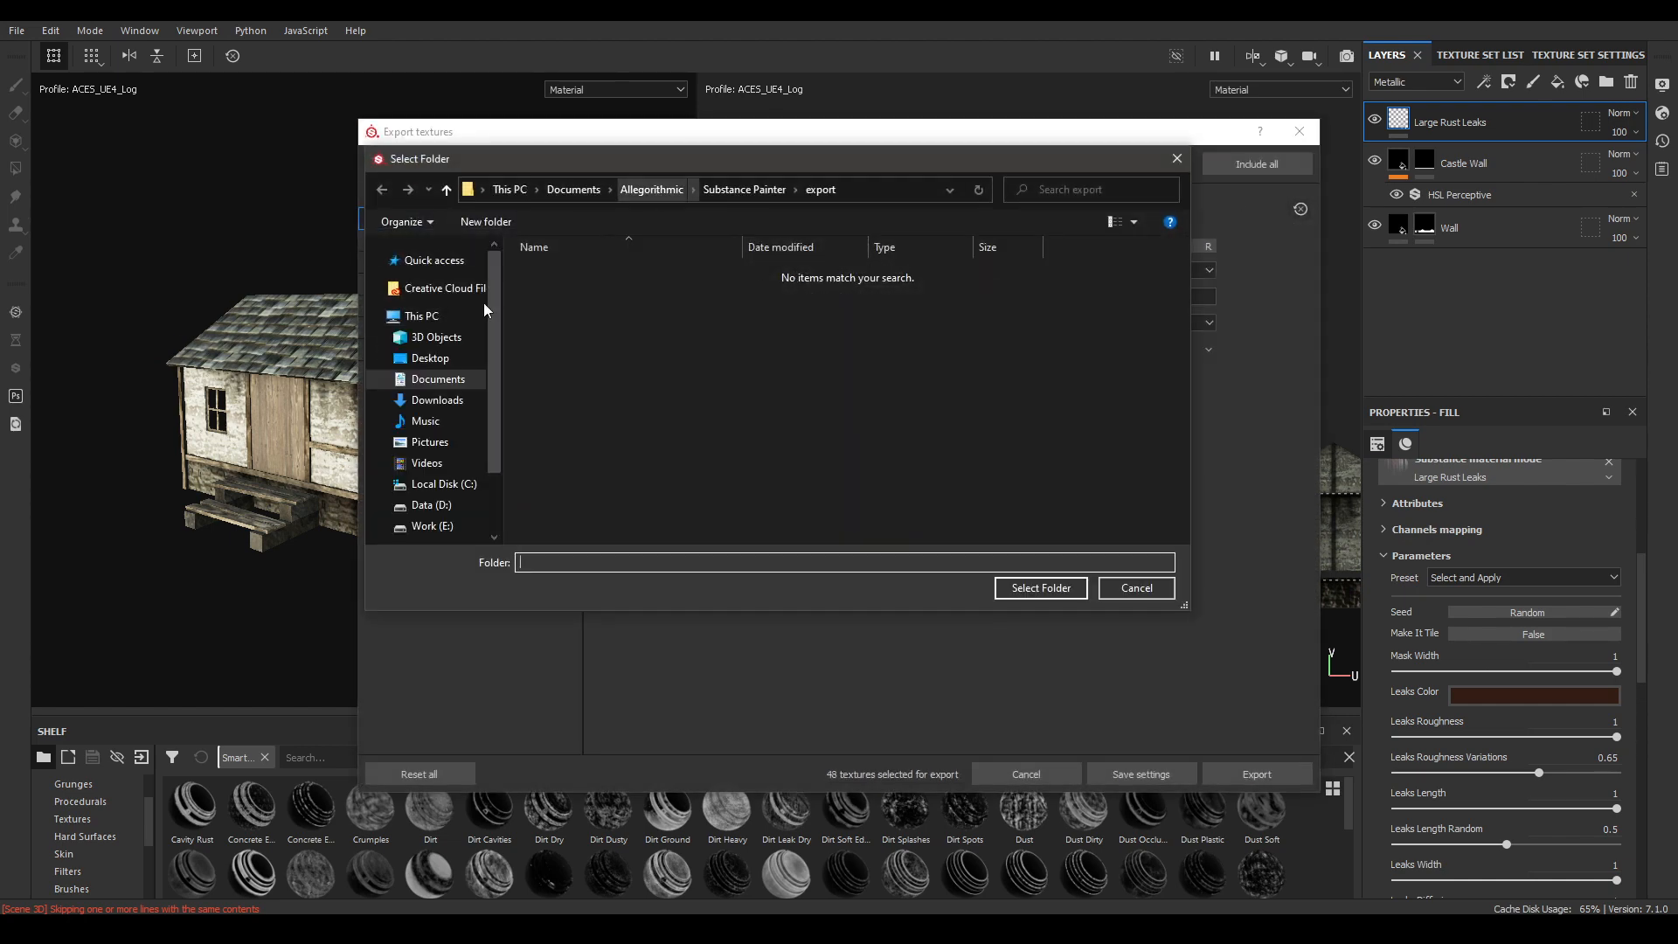
left_click(432, 343)
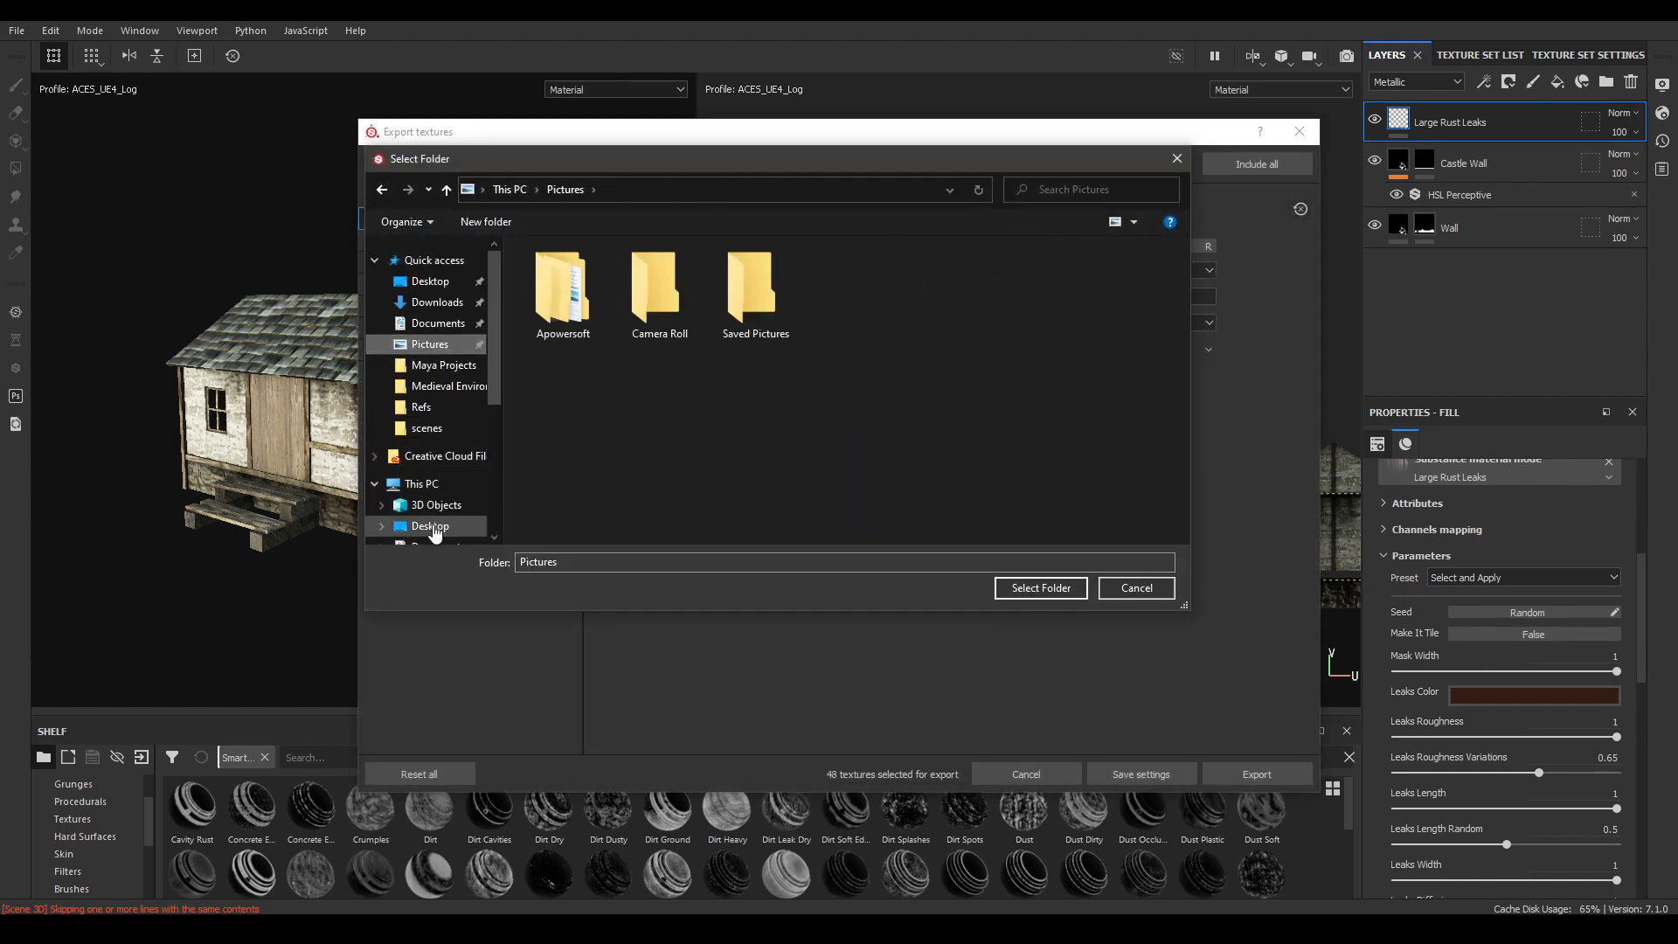
left_click(431, 525)
double_click(812, 301)
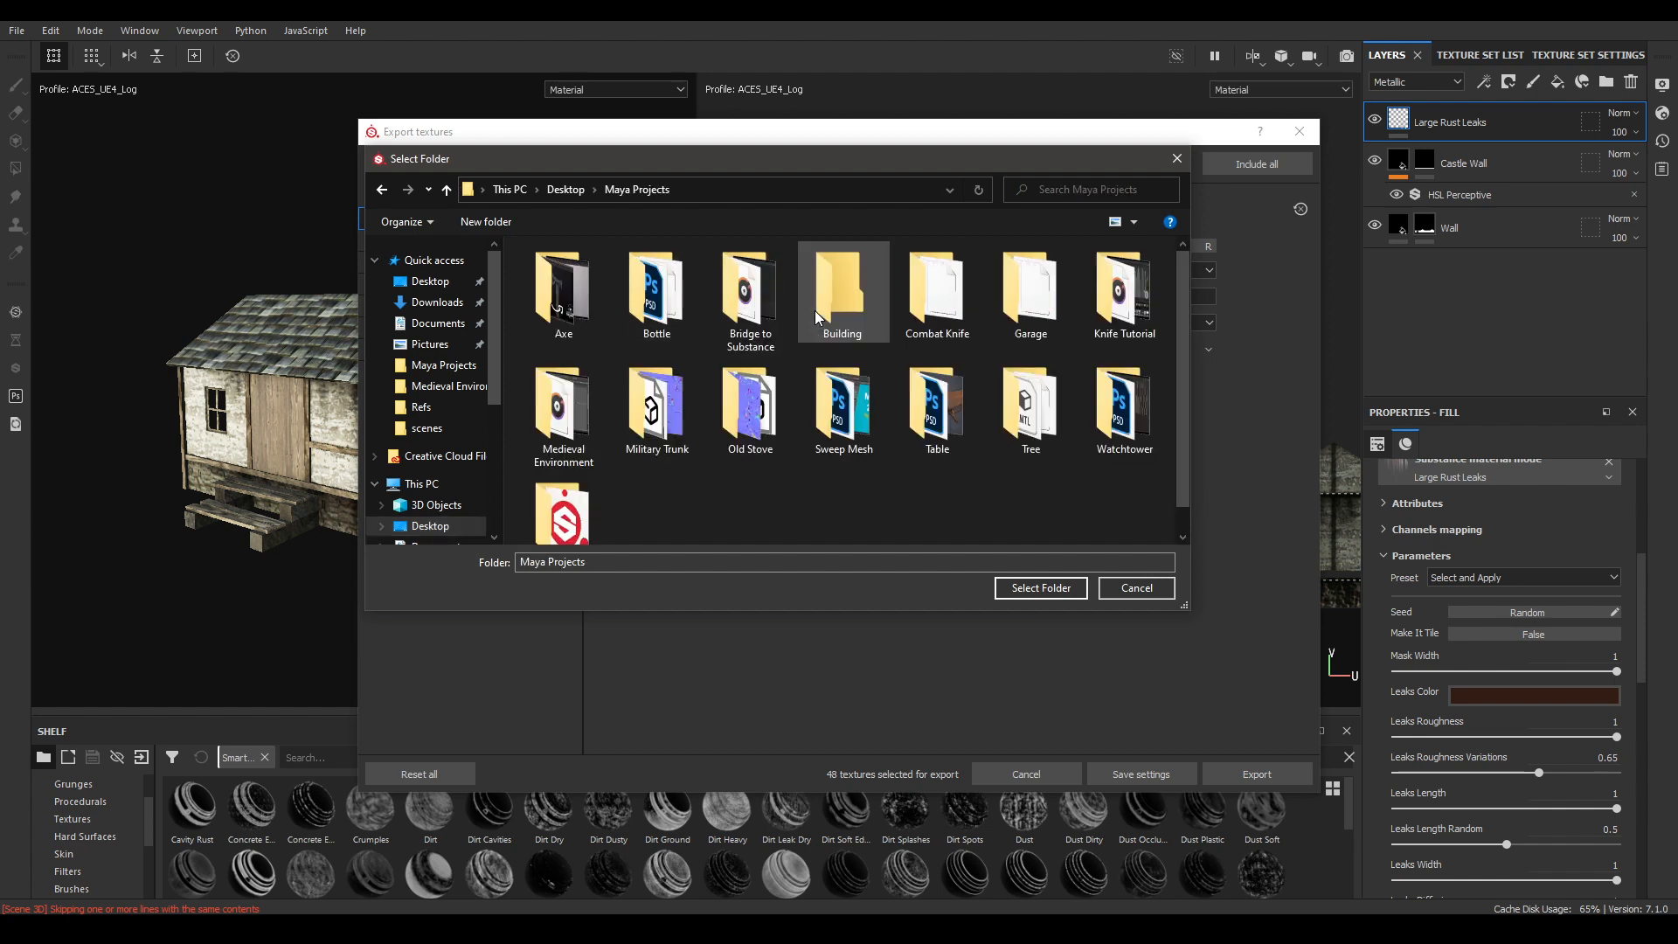
double_click(563, 410)
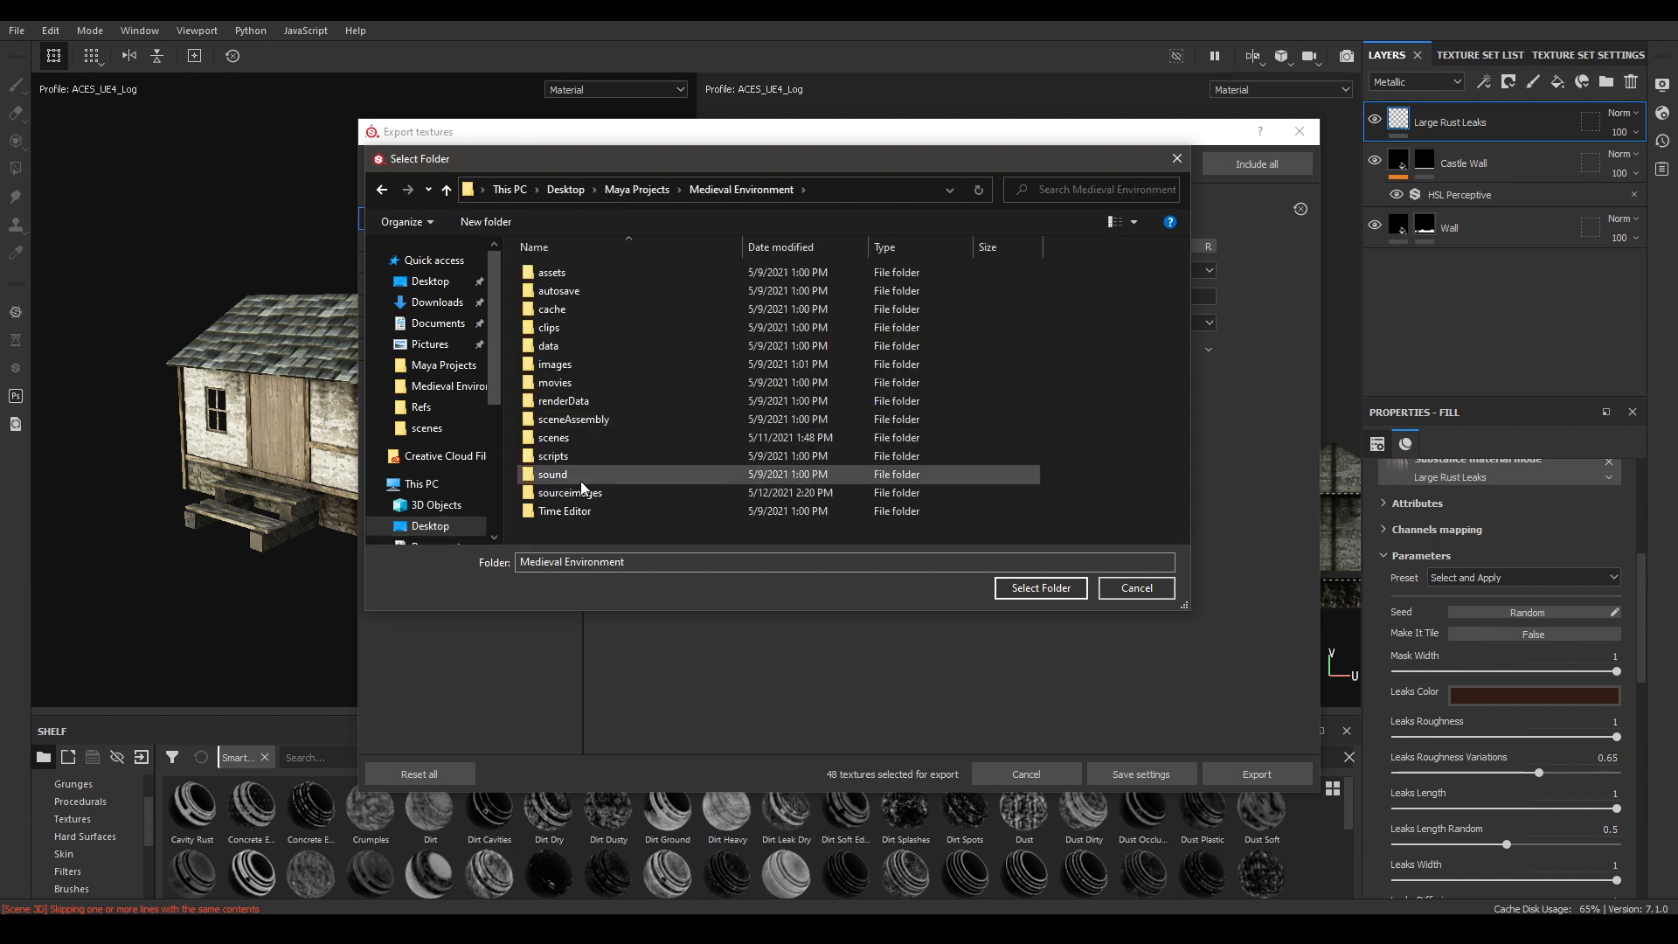
double_click(594, 495)
- Create a folder named textures inside sourceimages and choose it as the export's output directory
right_click(815, 495)
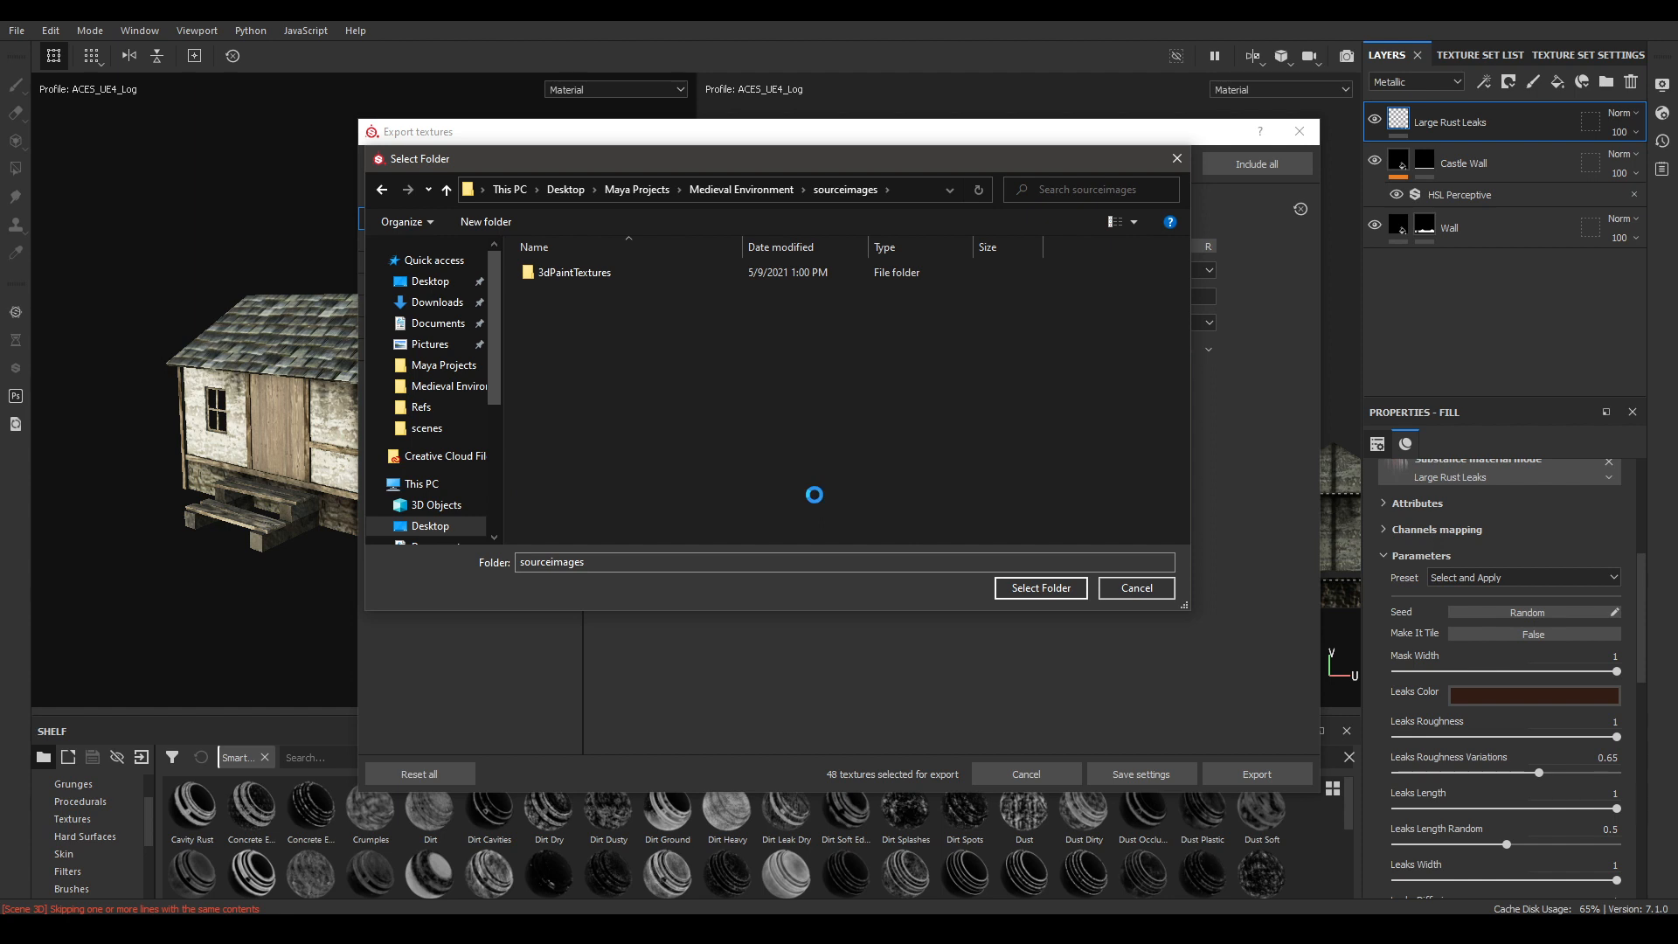
type("f")
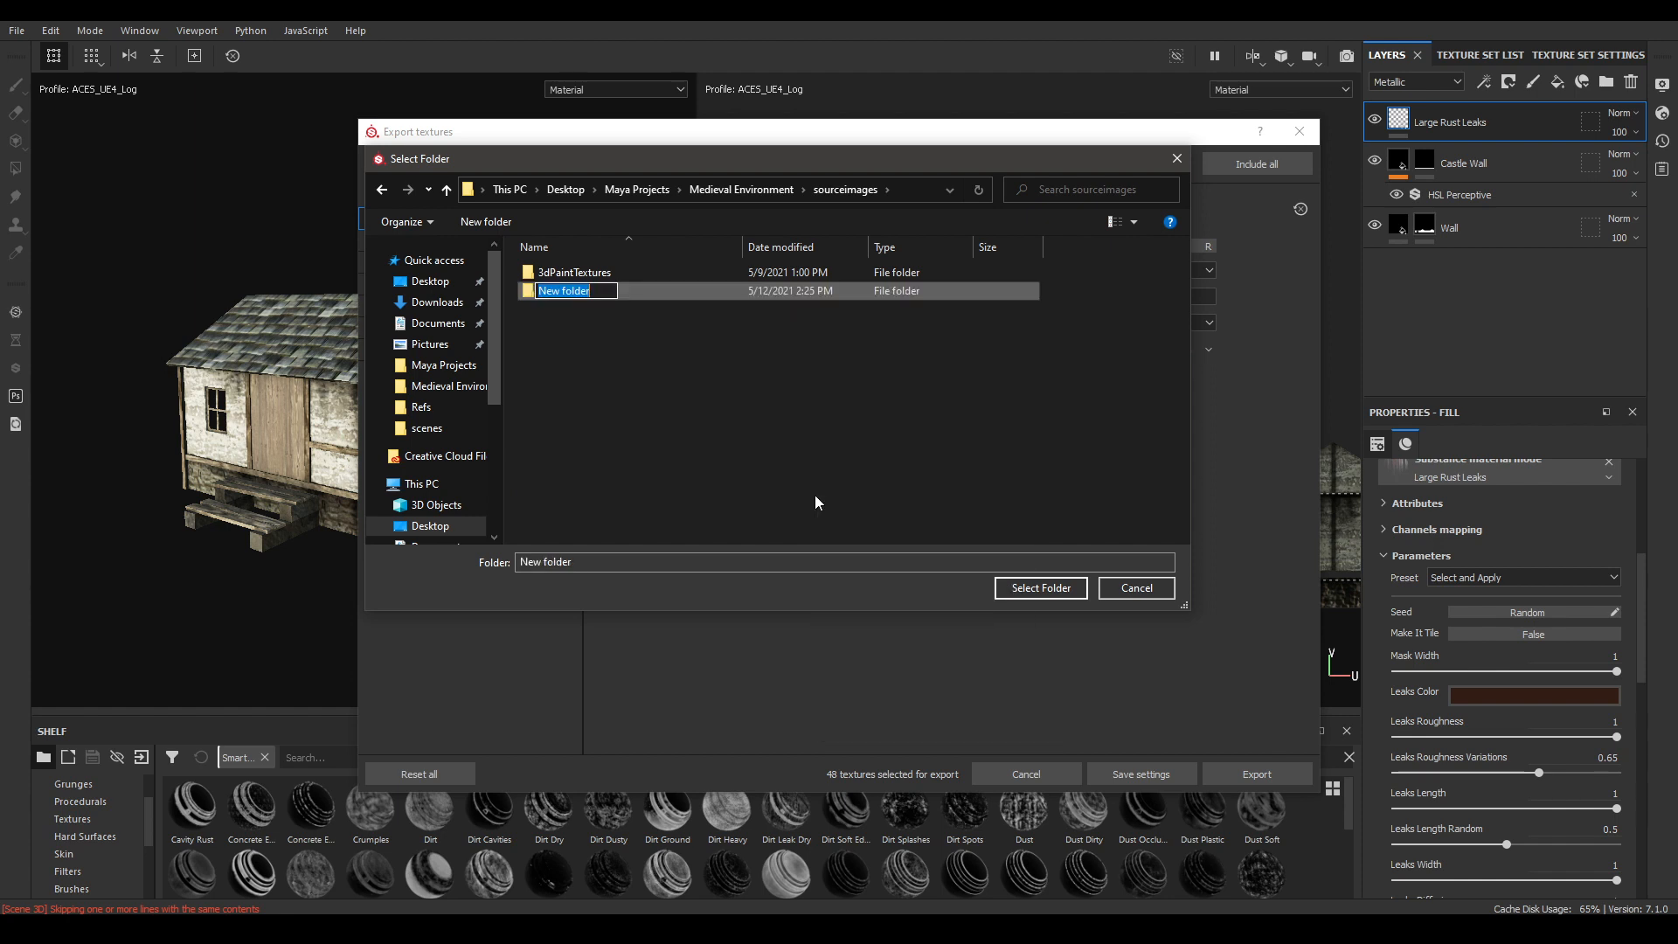
type("textures")
key("Return")
key("Return")
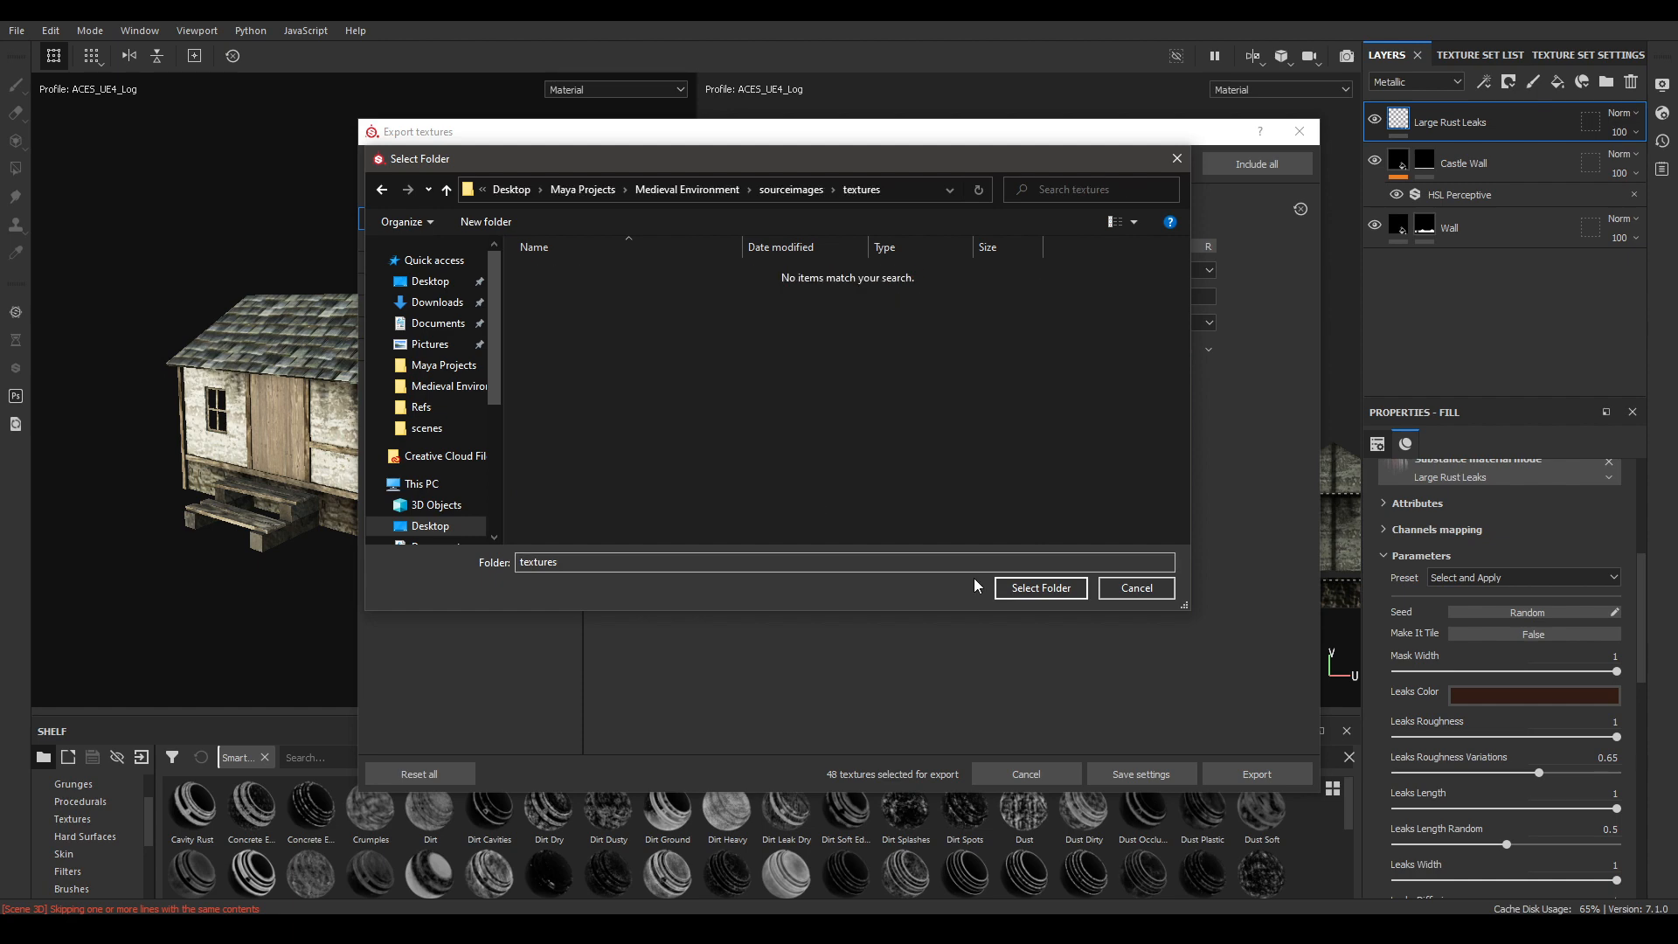
left_click(1024, 591)
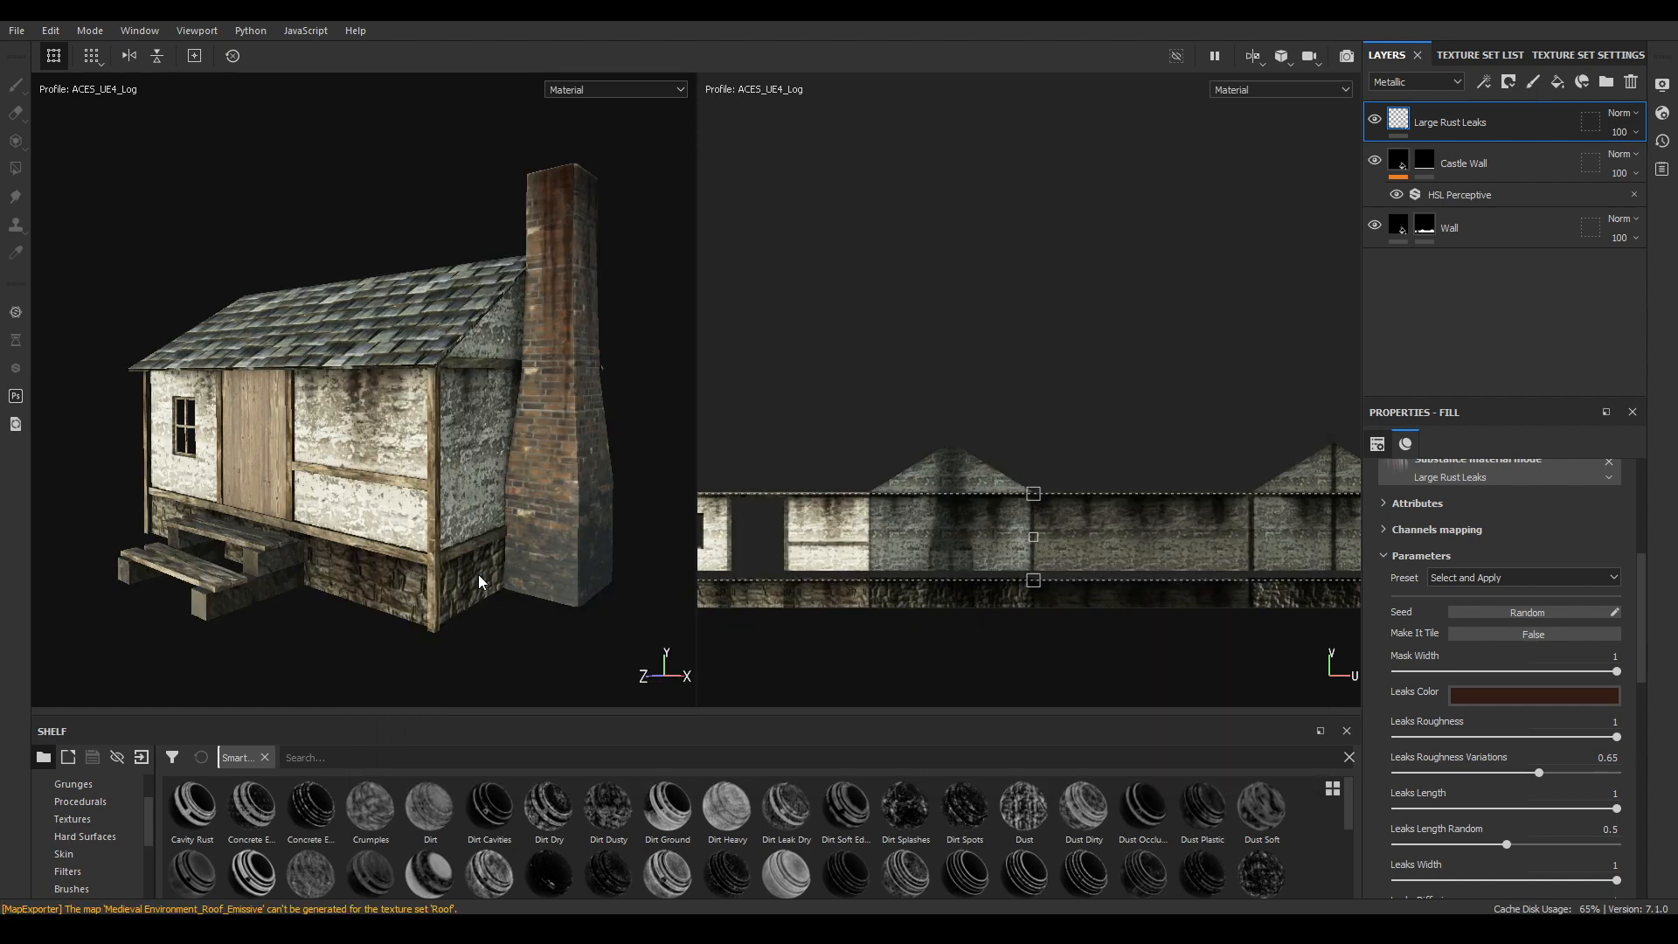